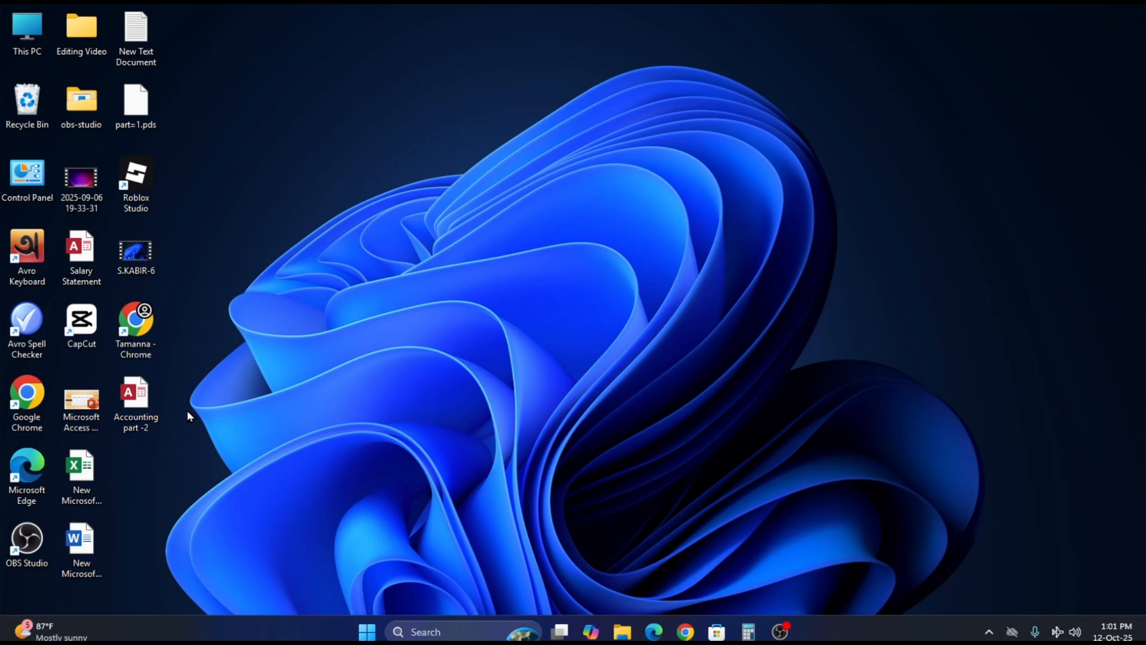
- Open the Accounting part -2 database from the desktop
double_click(136, 404)
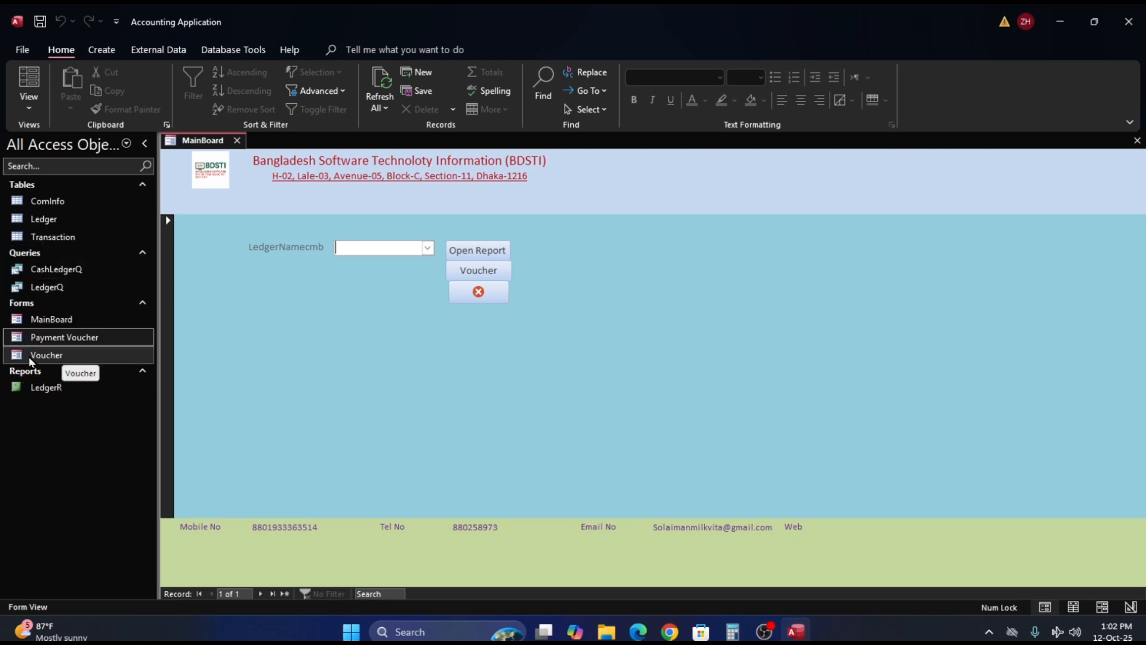
click(48, 387)
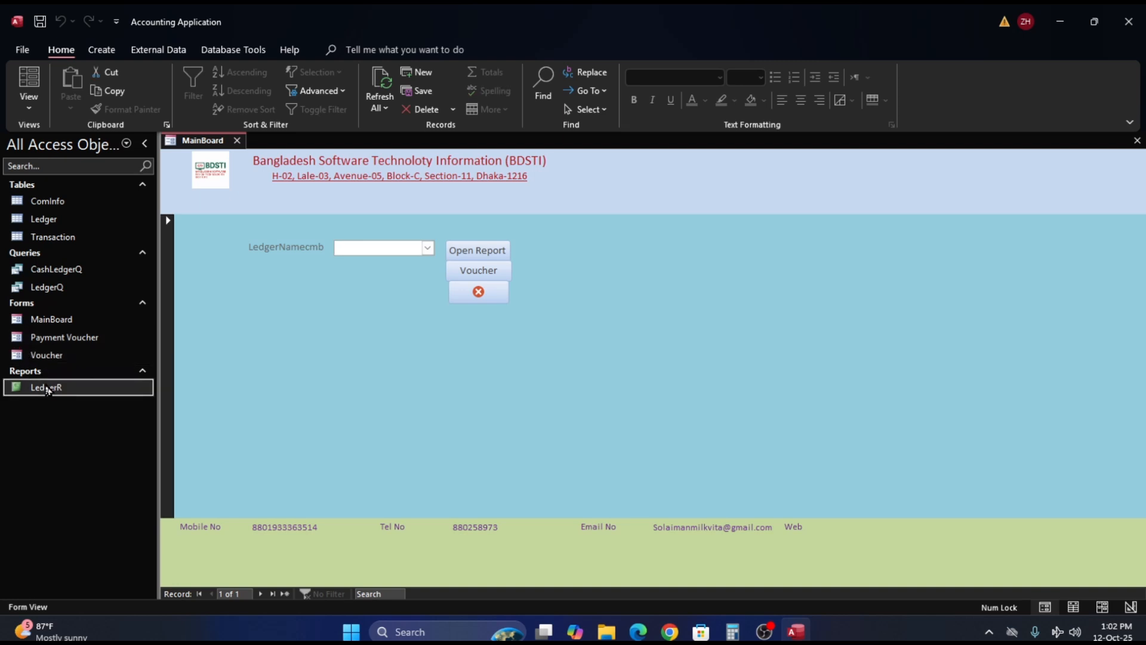
click(43, 339)
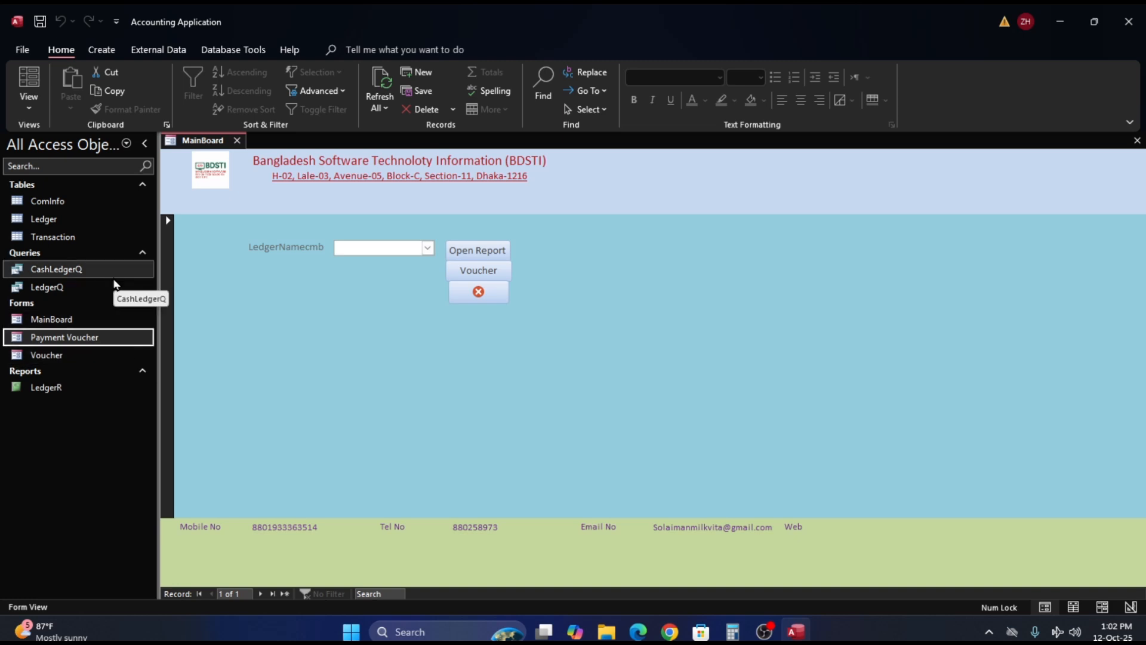
click(58, 239)
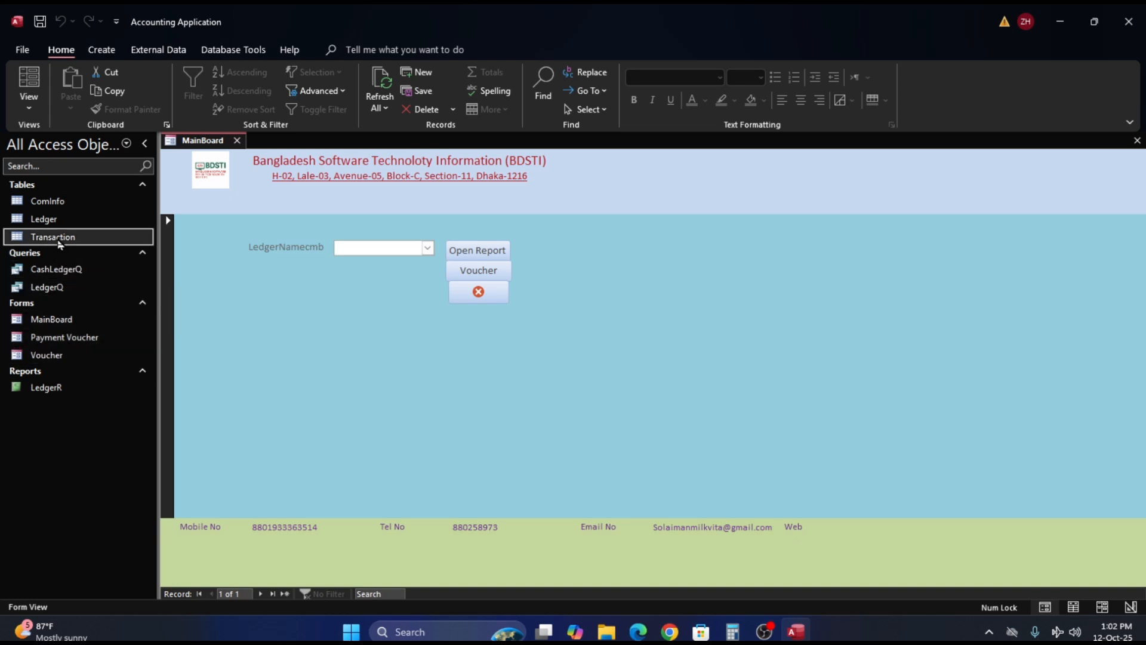
click(56, 289)
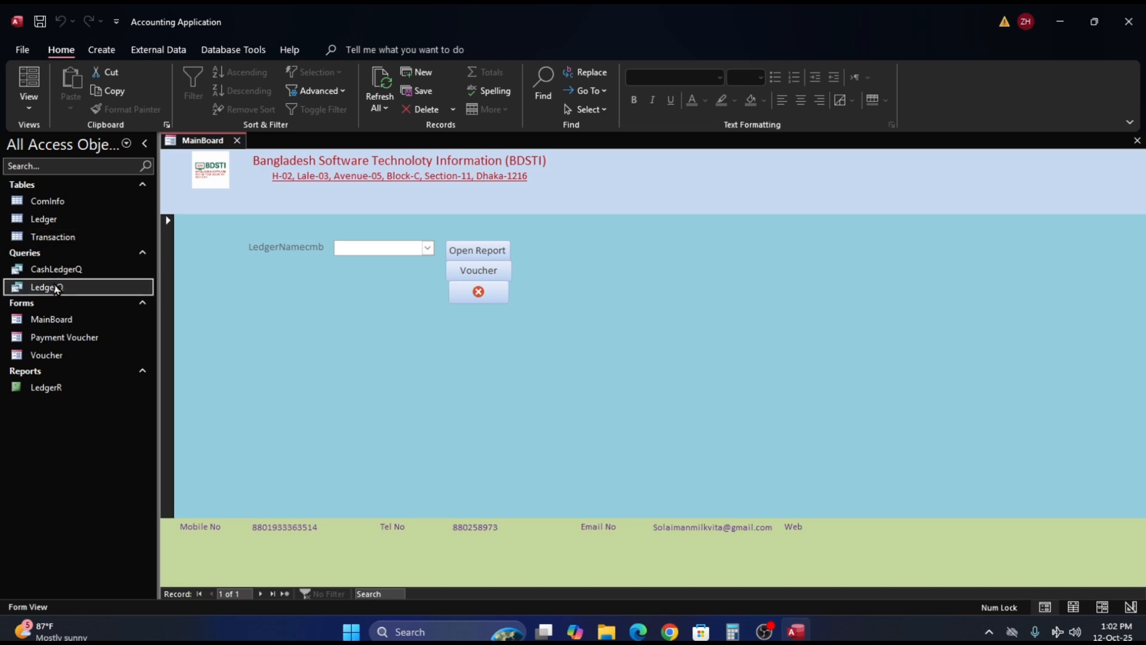
click(47, 357)
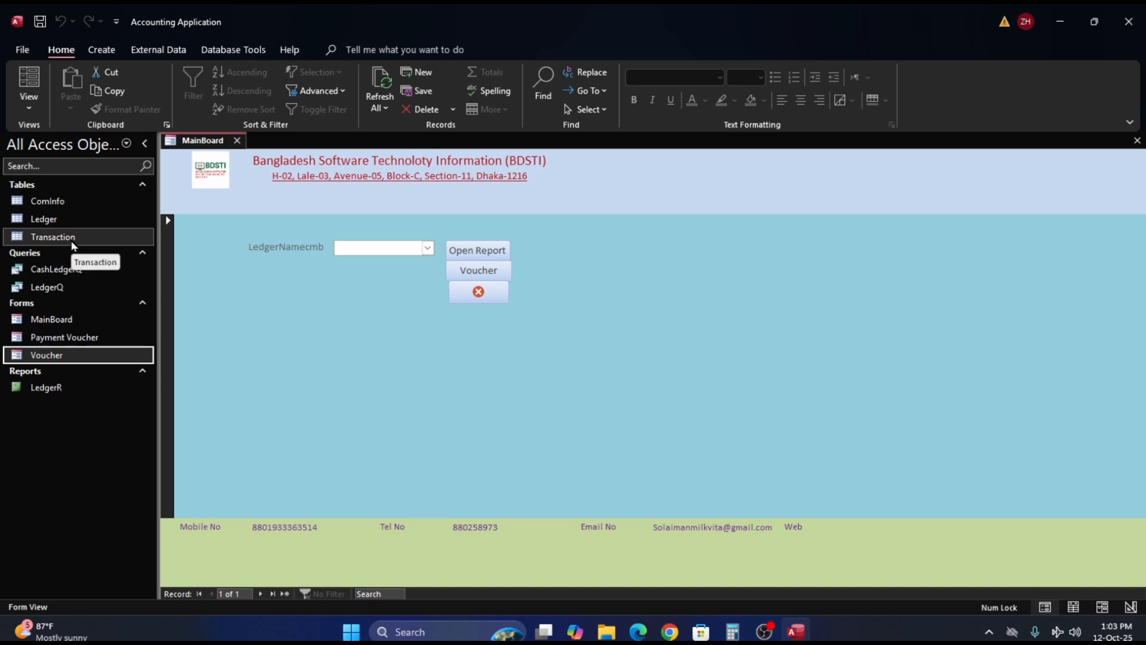
click(72, 239)
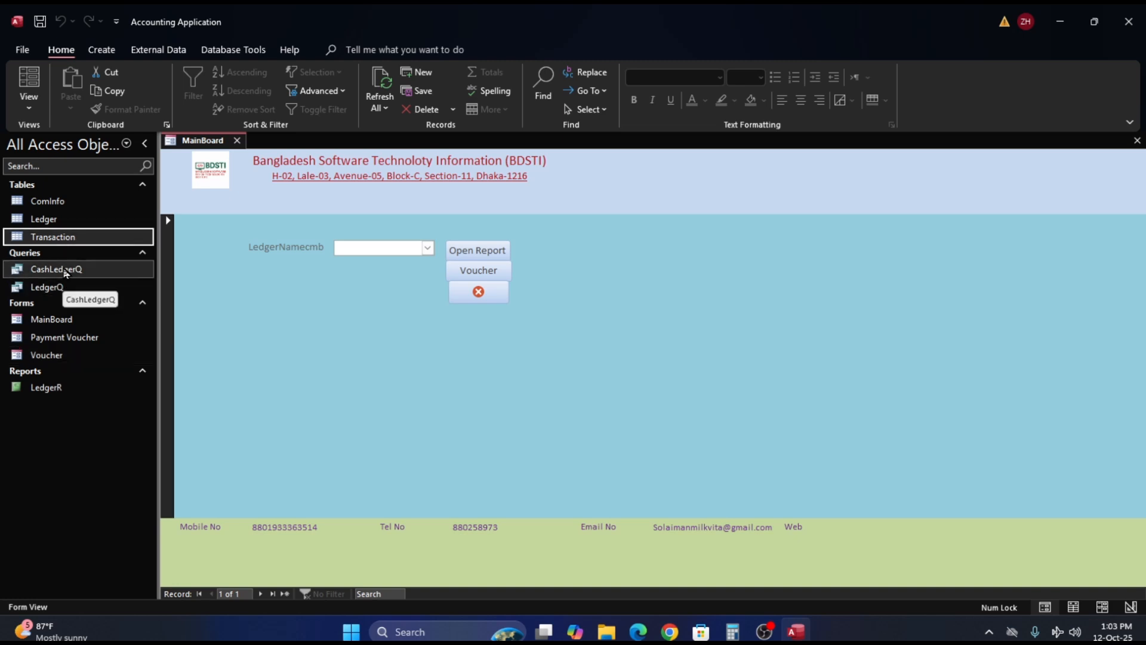
click(73, 270)
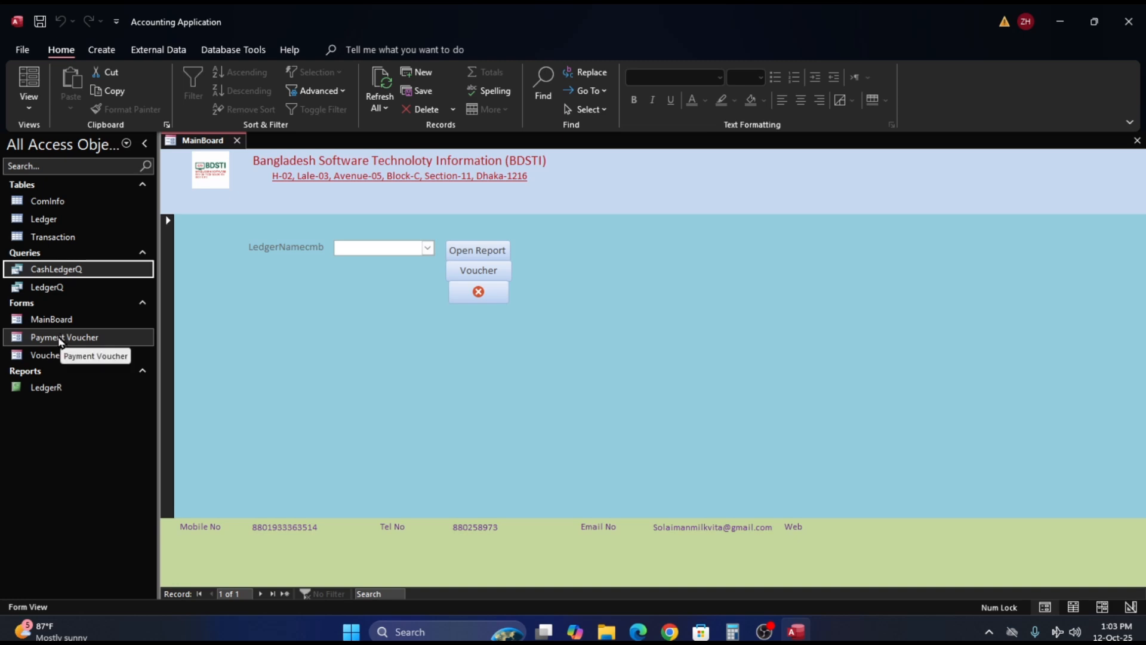
click(65, 337)
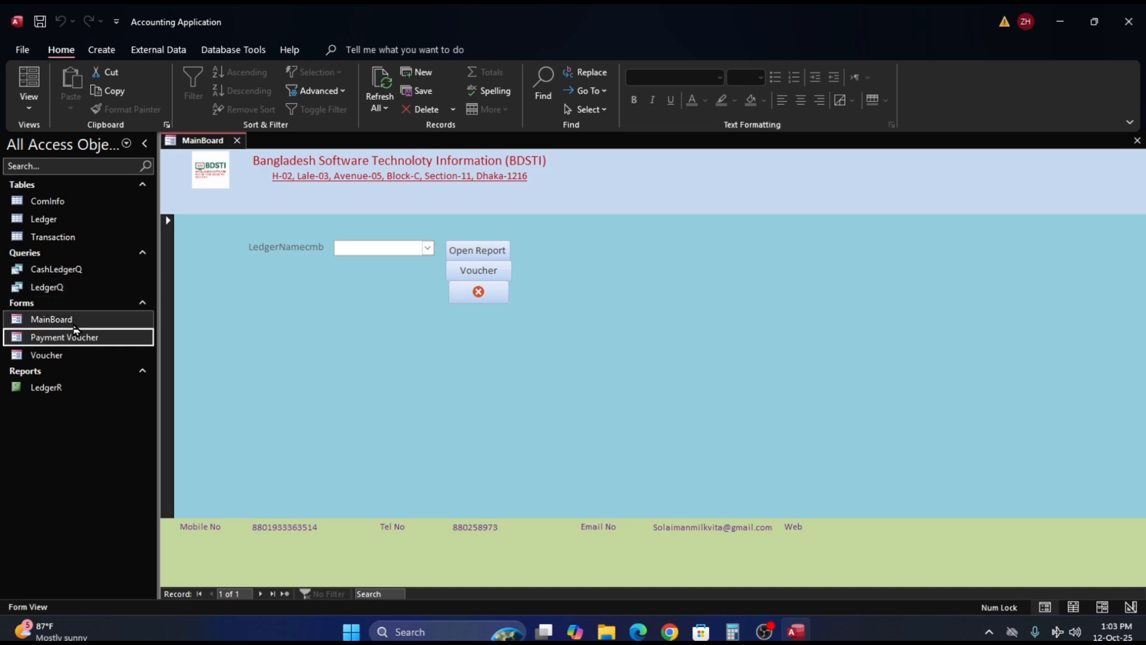
- Create a report from the Transaction table and switch it to Design View
click(24, 238)
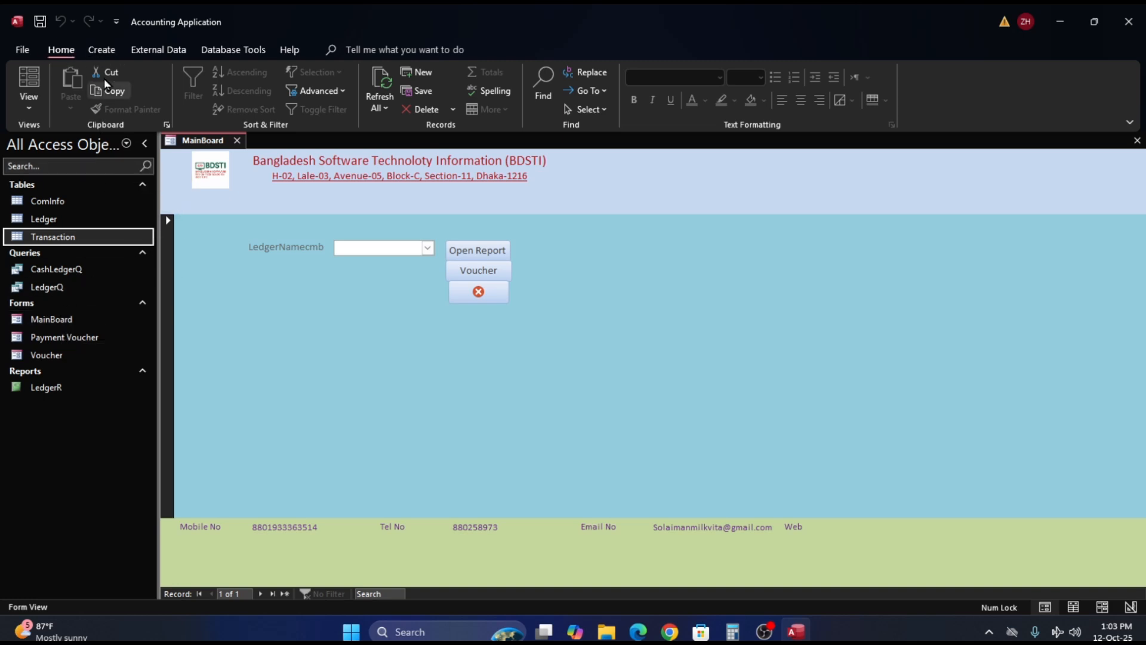
click(110, 54)
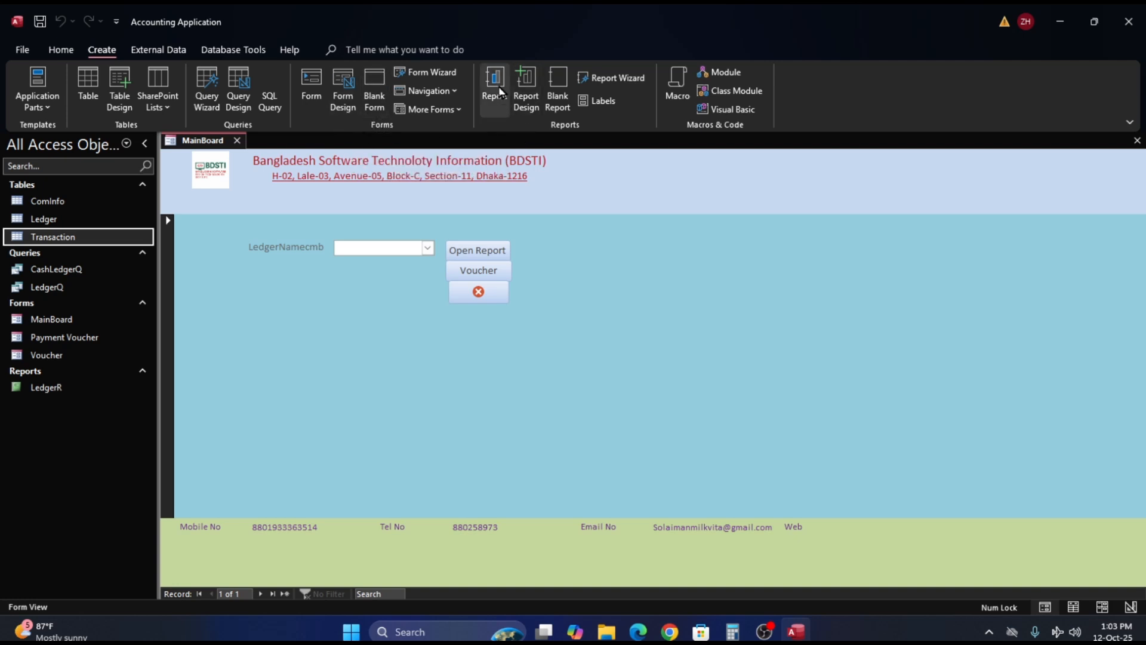
click(499, 76)
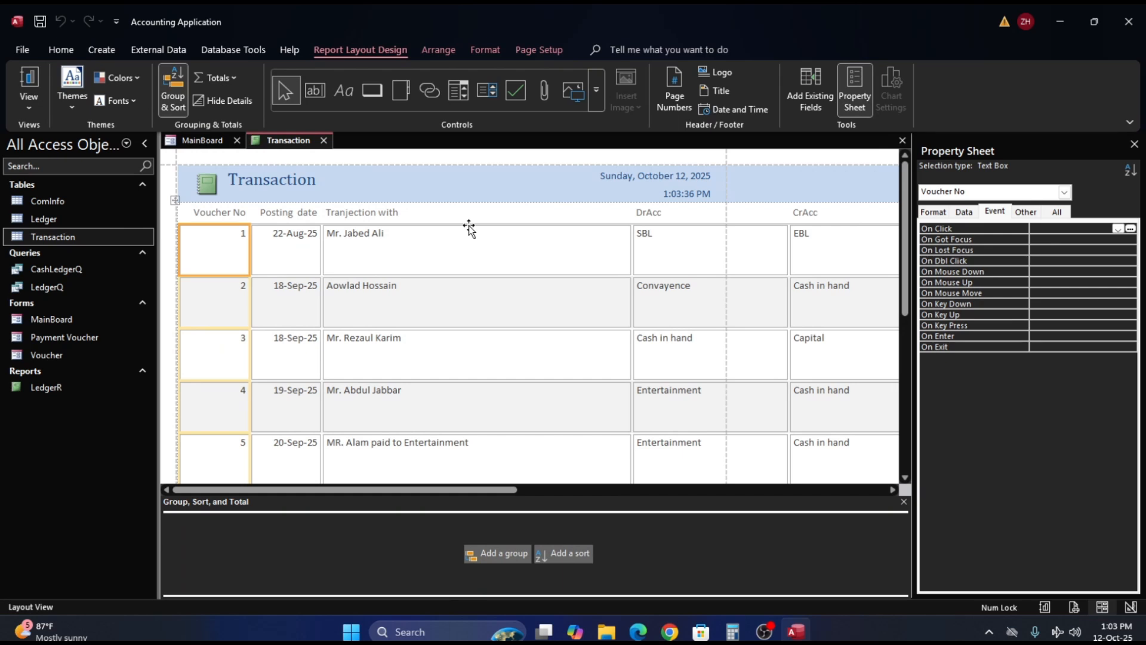
right_click(295, 145)
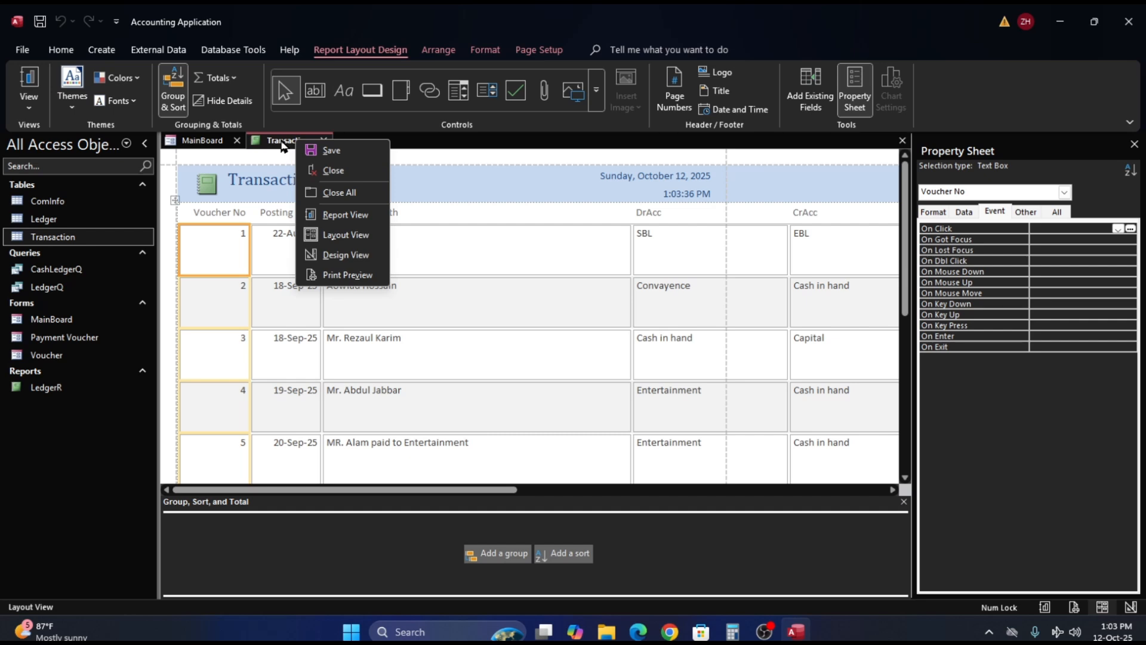
click(346, 256)
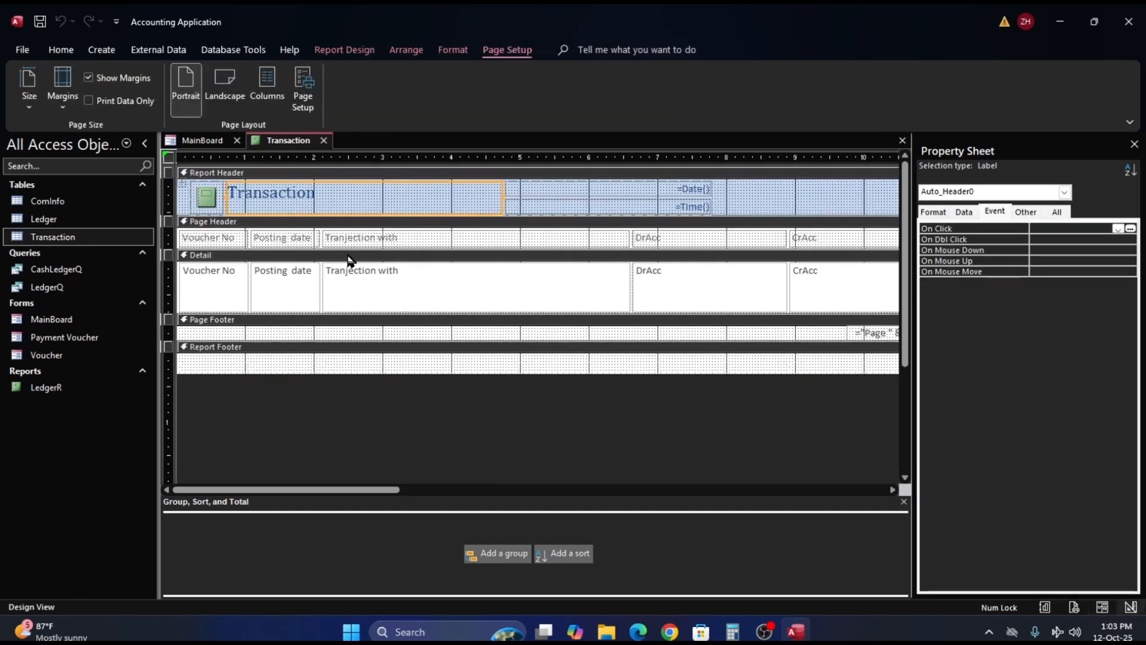
- Change the title label in the Report Header to "VoucherR"
click(324, 196)
drag(323, 196, 221, 195)
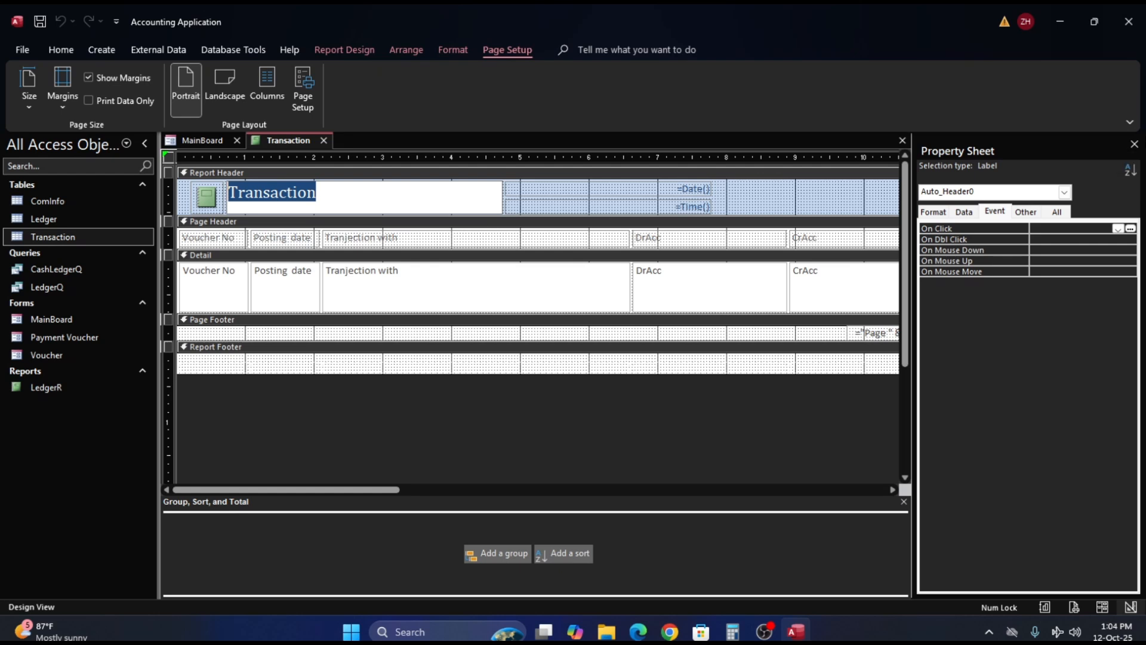
text(Vou)
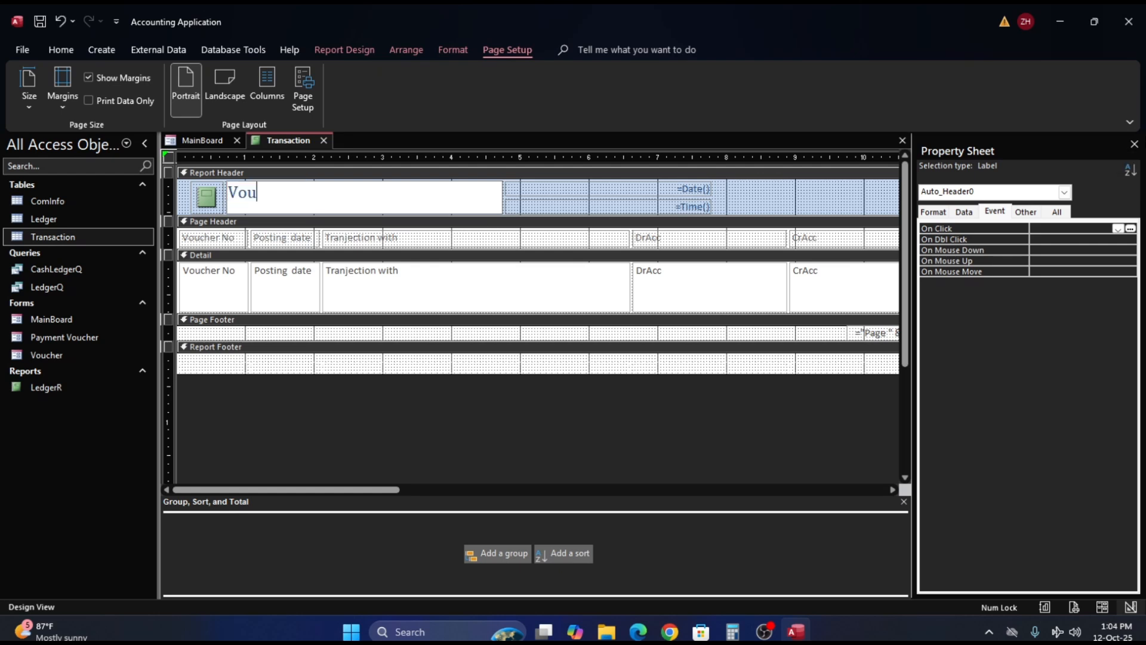
text(cherR)
click(781, 190)
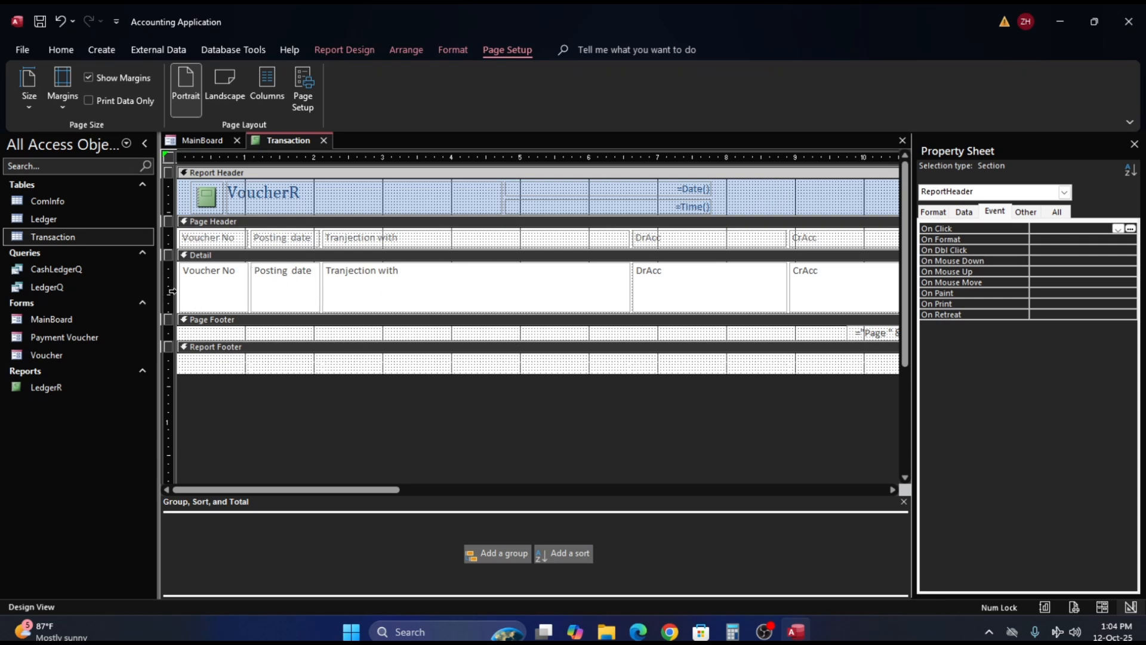
- Select all text boxes in the Detail section and enlarge the section to about 1.6 inches tall
click(171, 290)
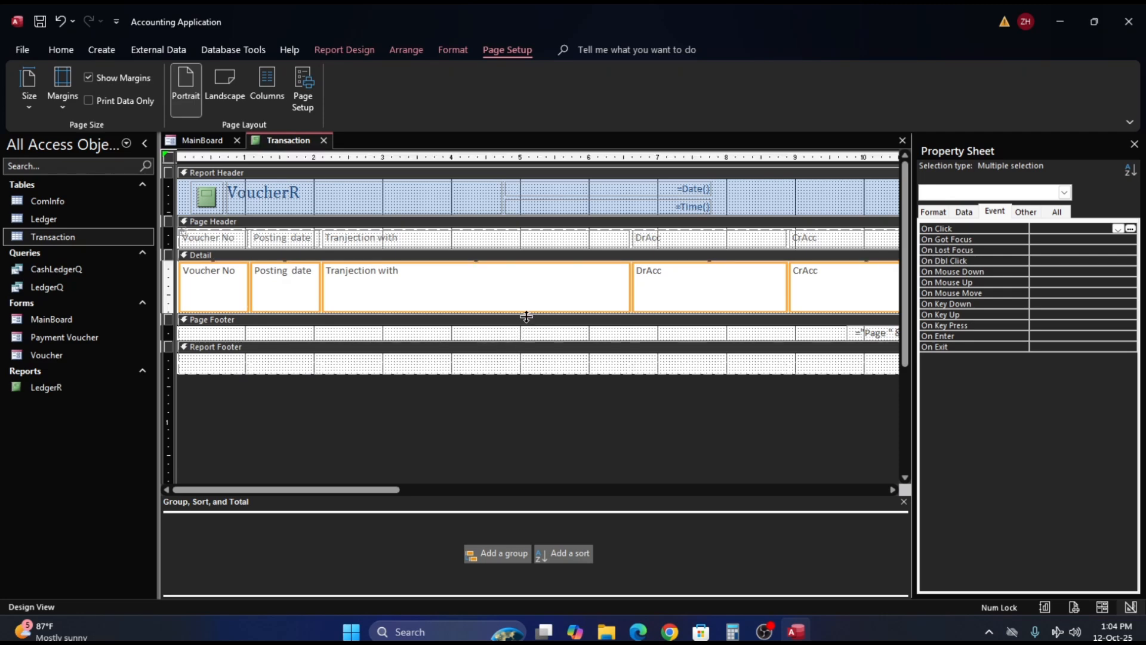
drag(526, 316, 518, 375)
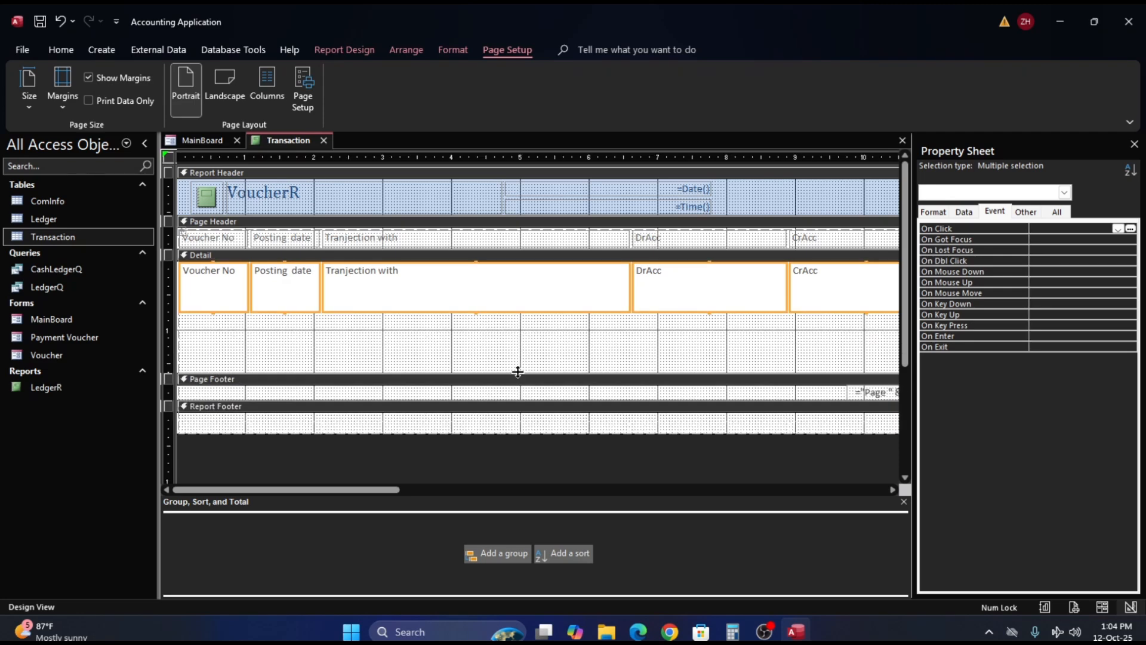
right_click(377, 290)
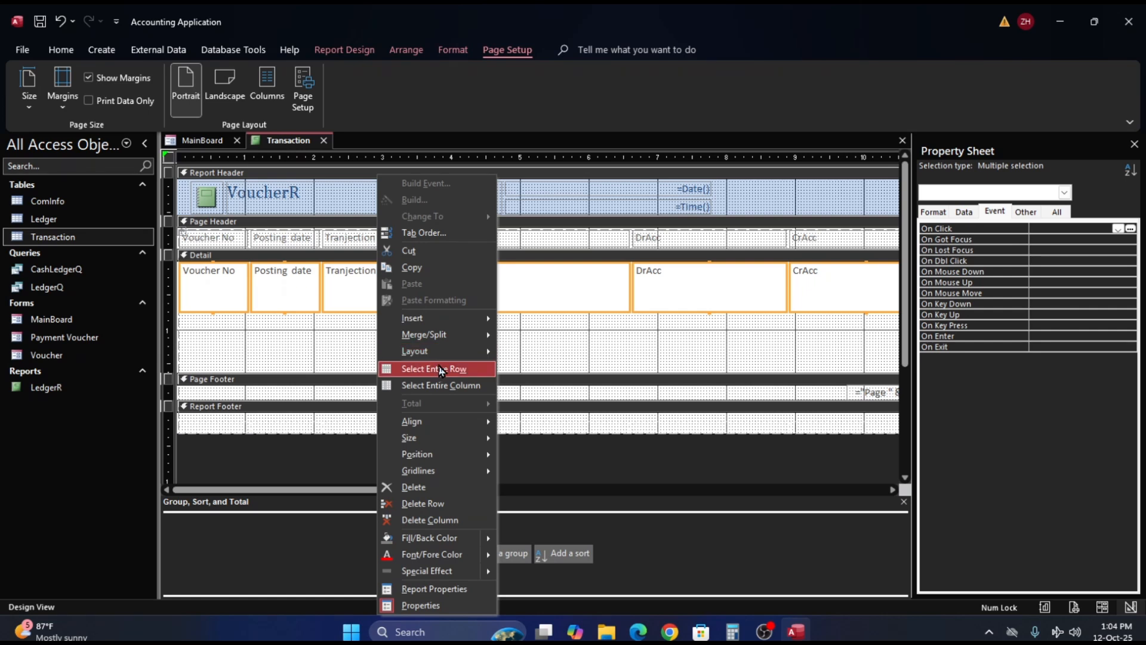
mouse_move(468, 351)
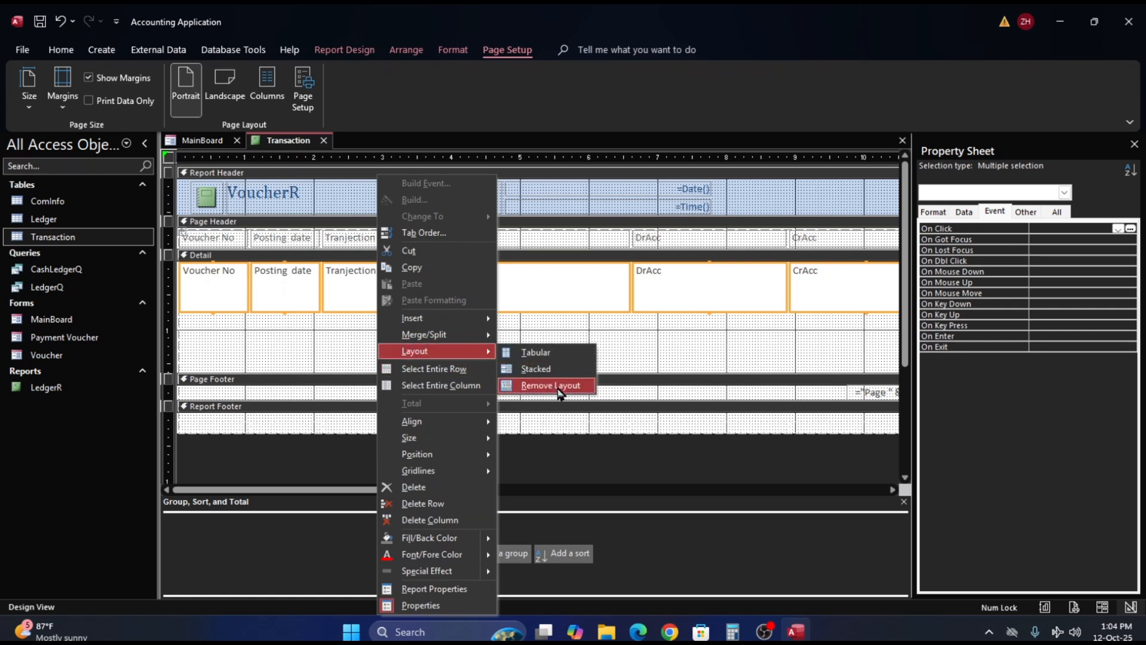
click(646, 91)
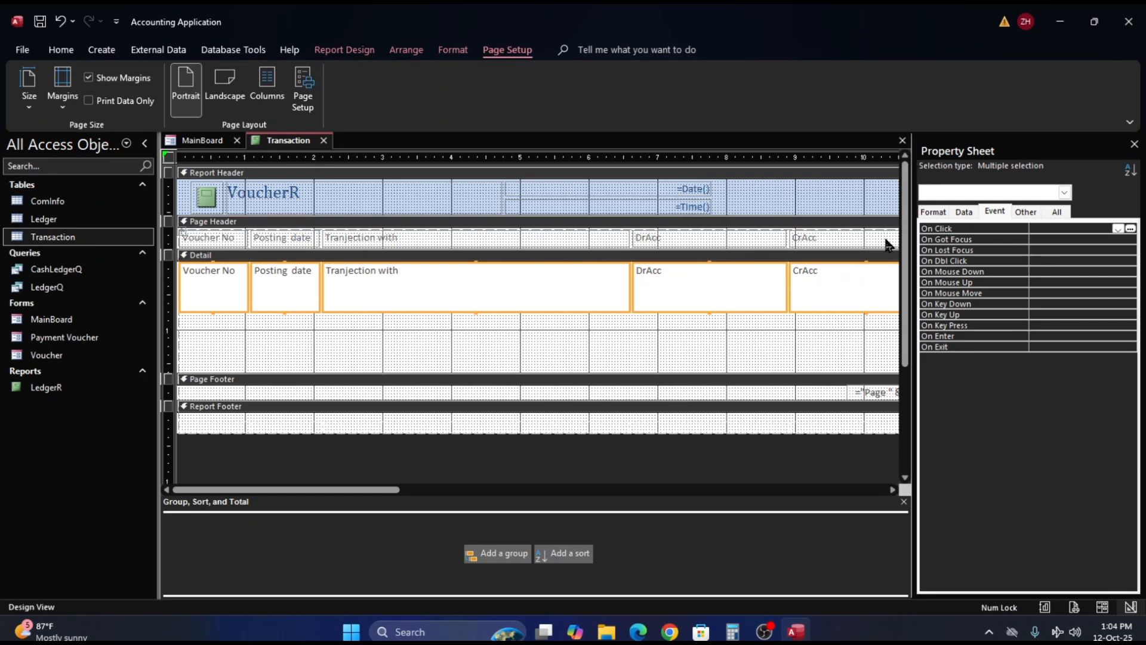
- Set the height of the selected Detail text boxes to 0.25" and extend the Detail section to about 2 inches tall
click(933, 211)
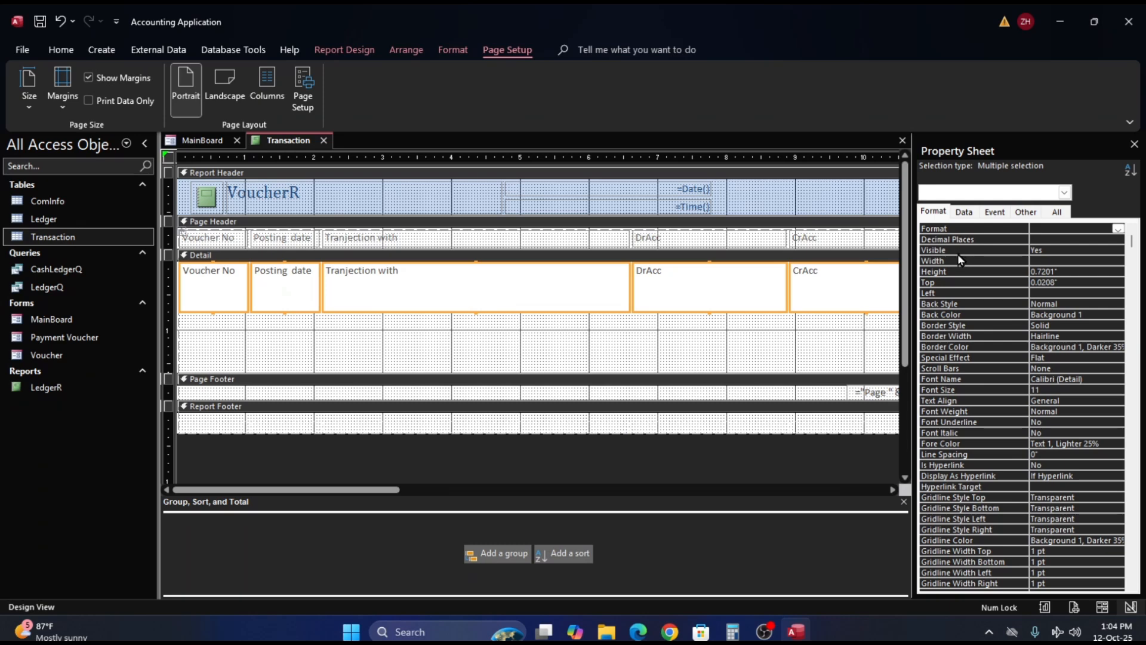
click(966, 271)
drag(1068, 270, 1036, 270)
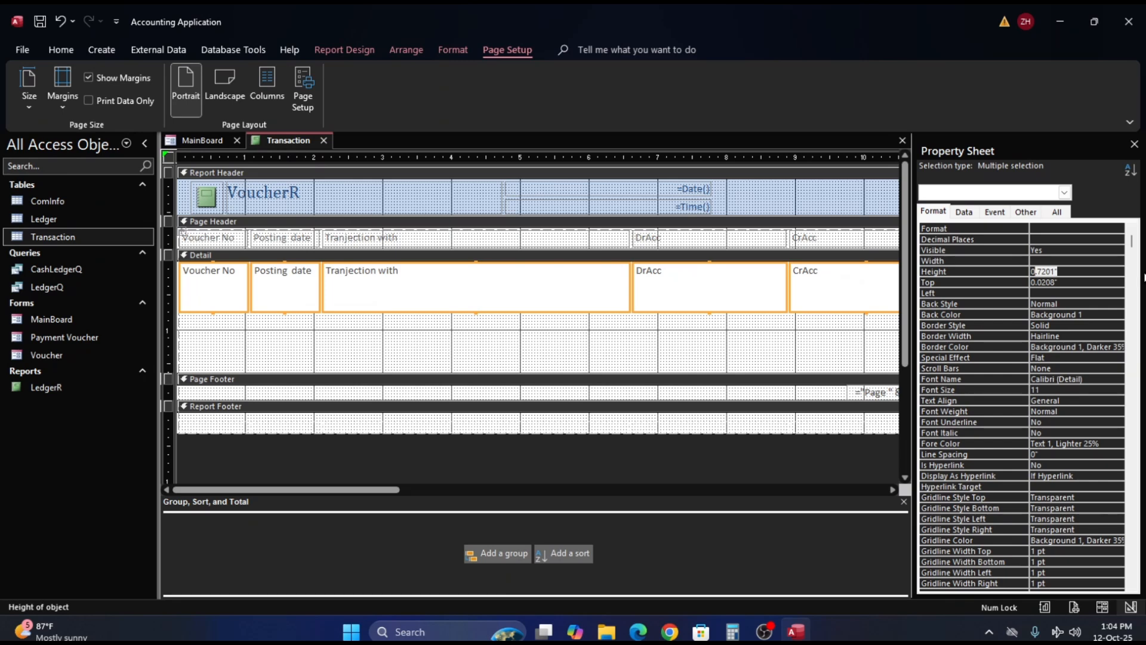
text(25)
key(Return)
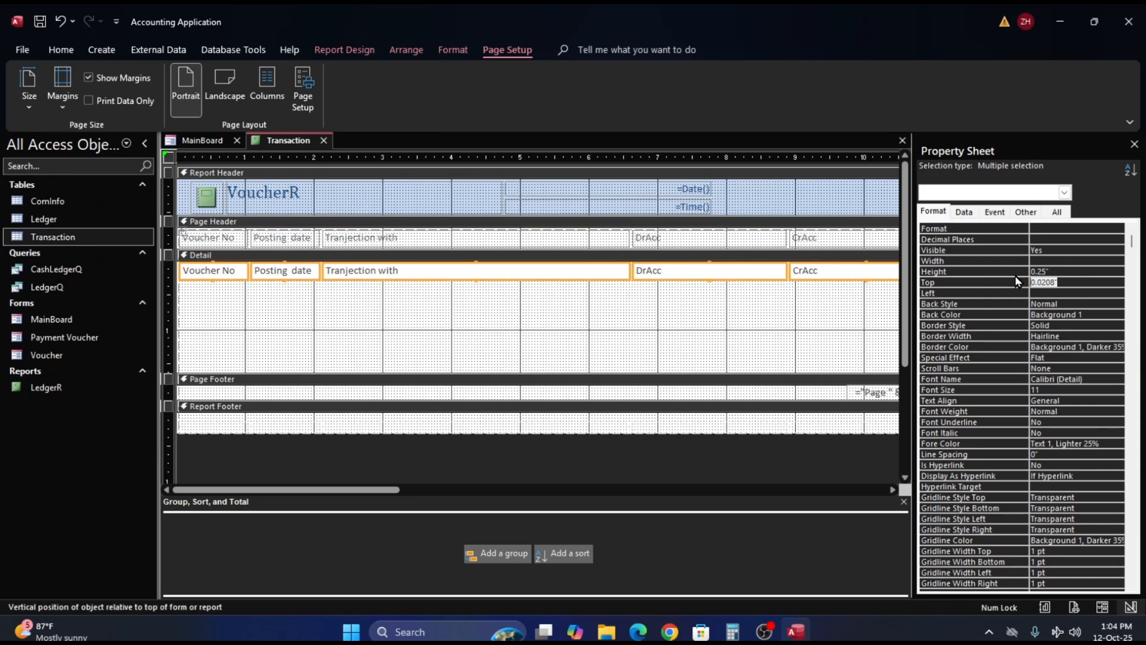
drag(564, 373, 568, 399)
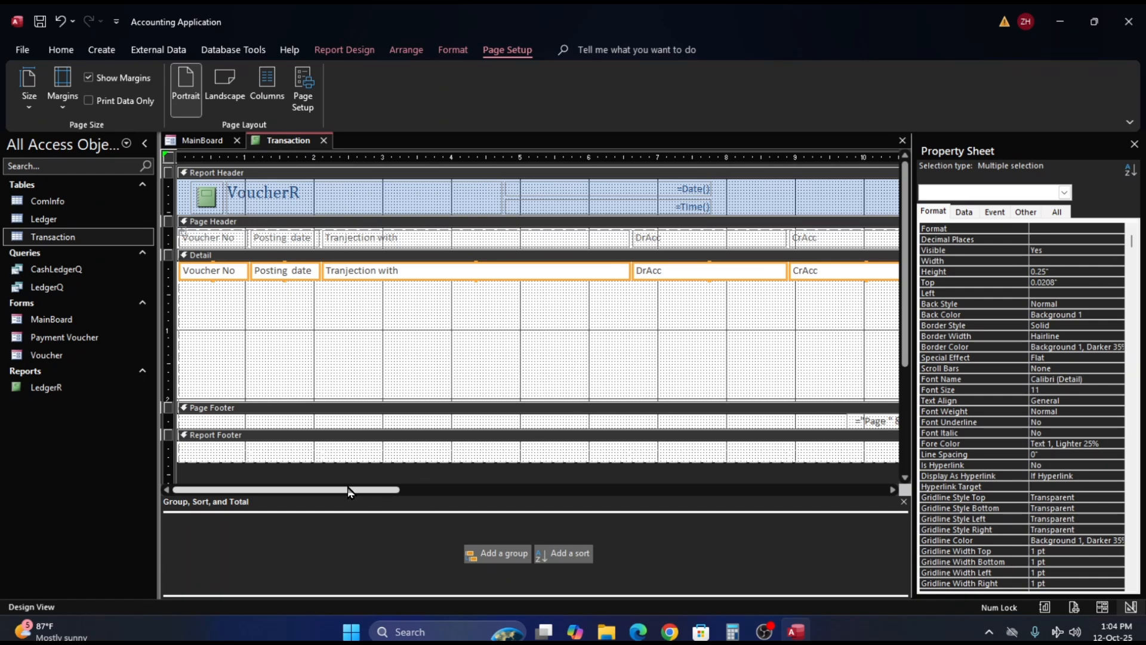
drag(349, 491, 298, 532)
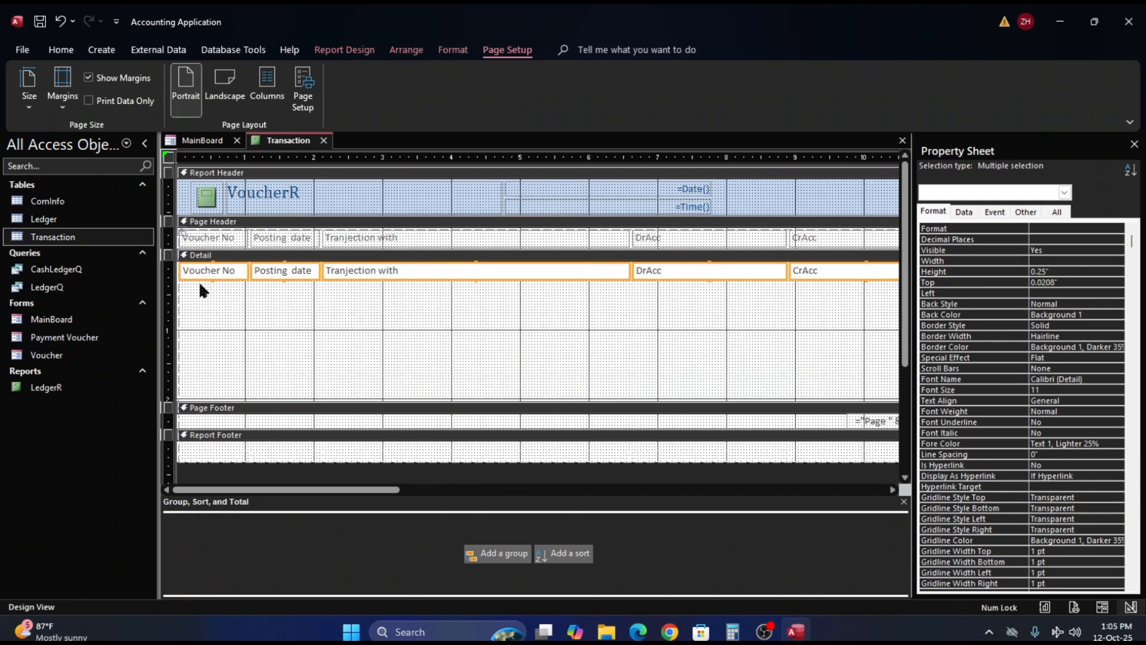
- Arrange the Page Header labels and Detail text boxes in a stacked layout and narrow both columns to about 1.22 inches
click(170, 239)
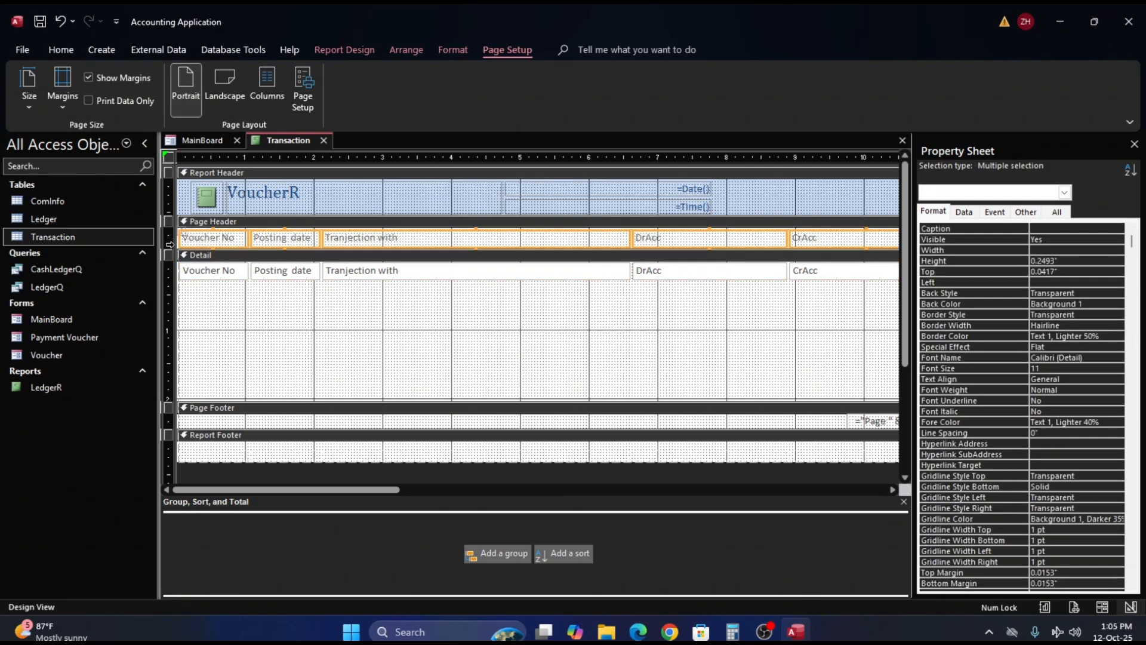
shift+click(170, 268)
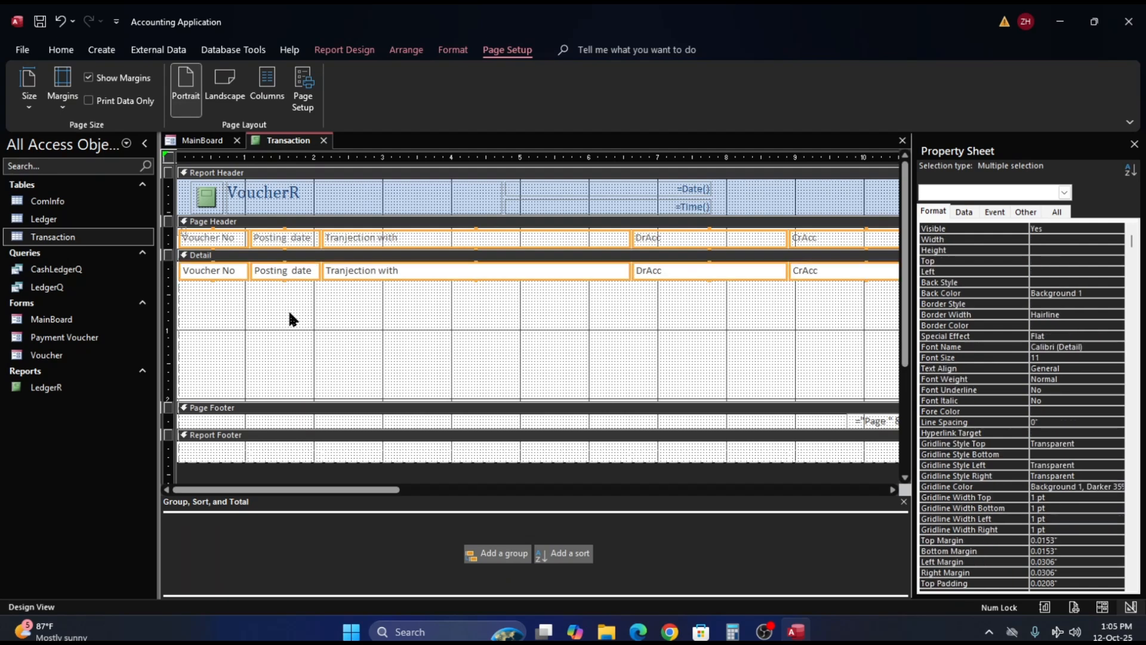
right_click(382, 272)
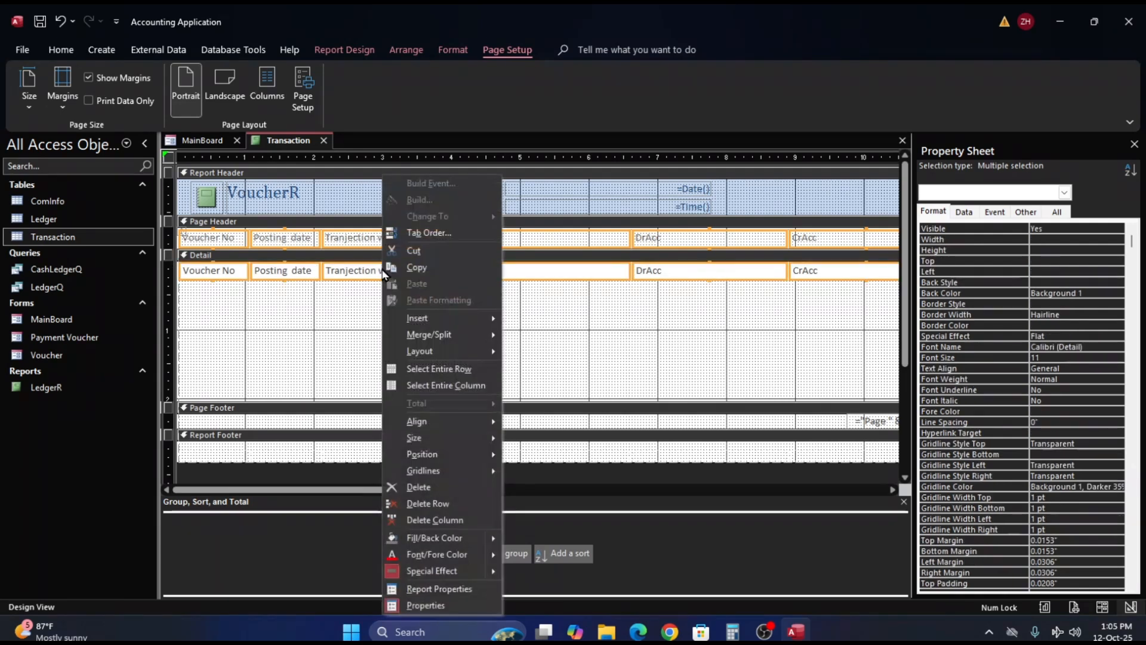
mouse_move(422, 357)
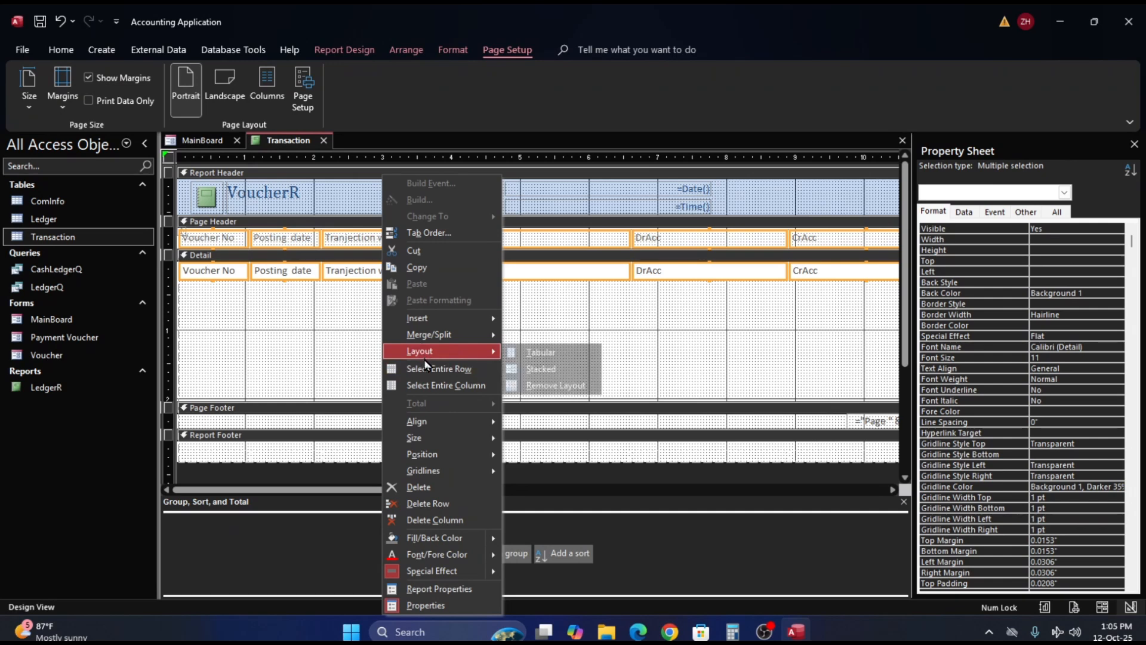
click(548, 376)
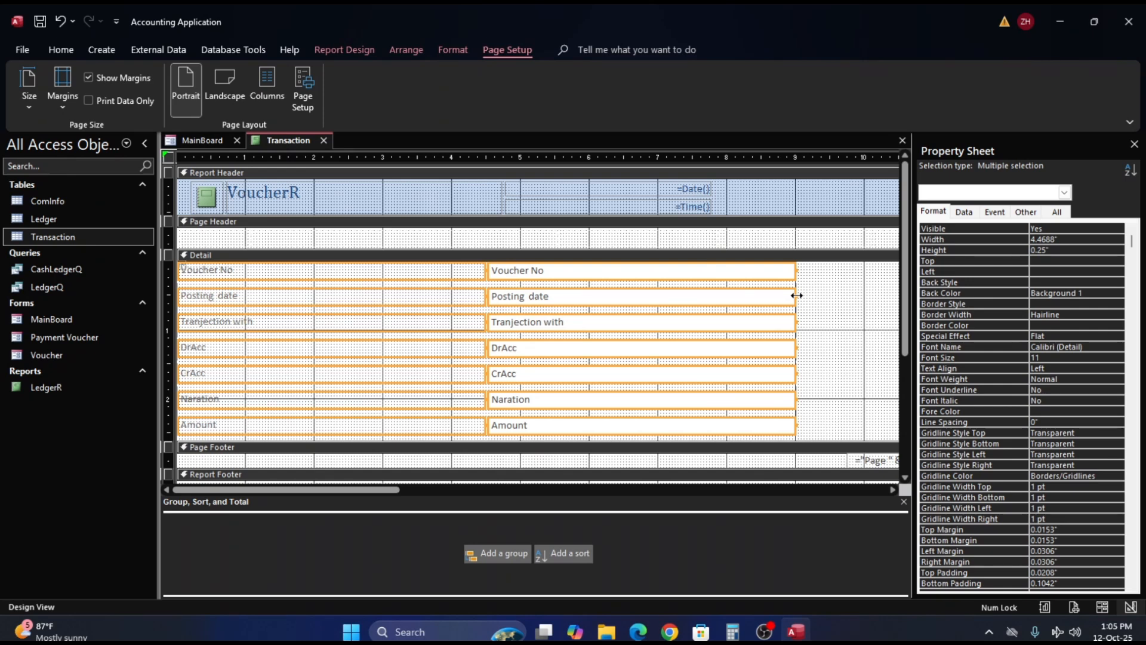
drag(797, 295, 575, 322)
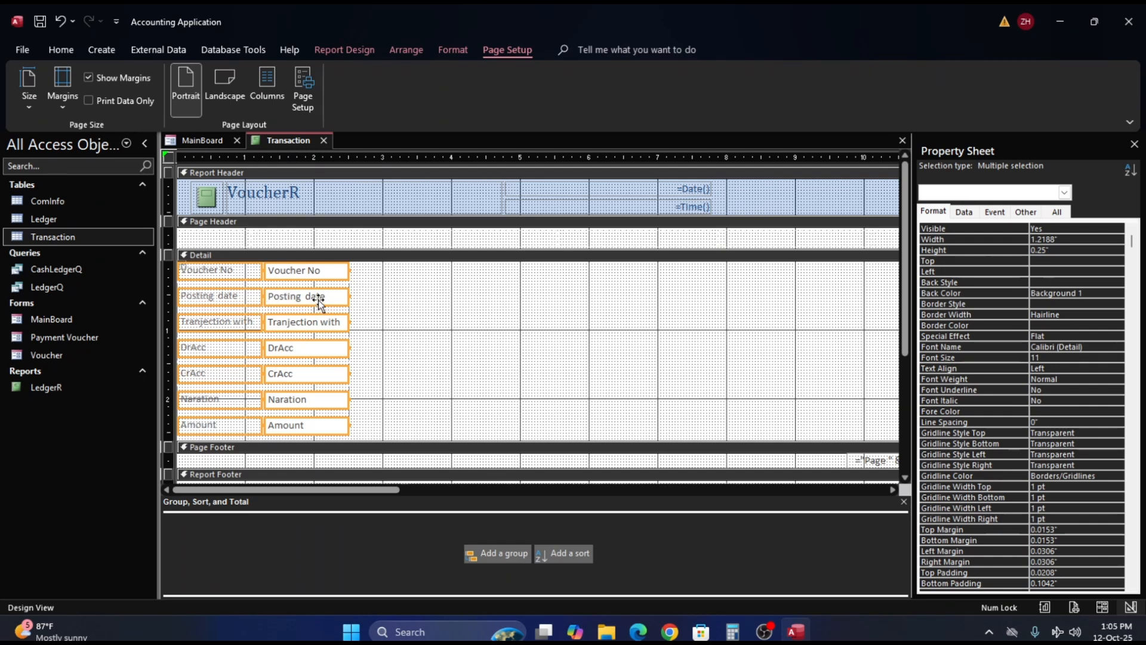
- Remove the layout from the stacked labels and text boxes in the Detail section
right_click(314, 275)
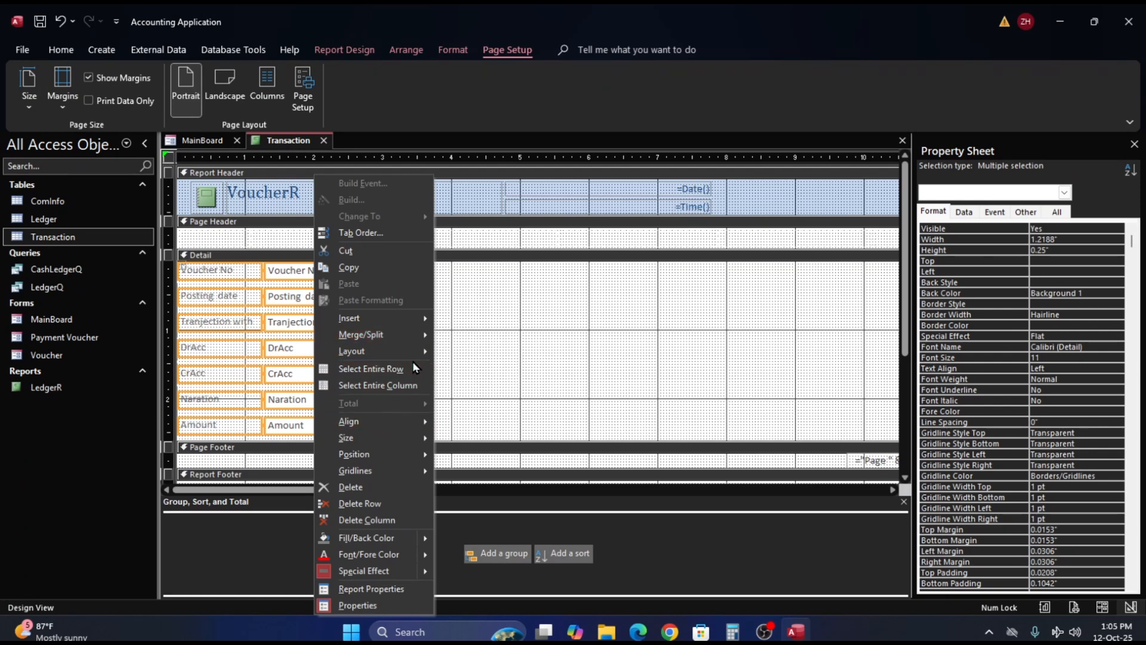
mouse_move(417, 353)
click(474, 385)
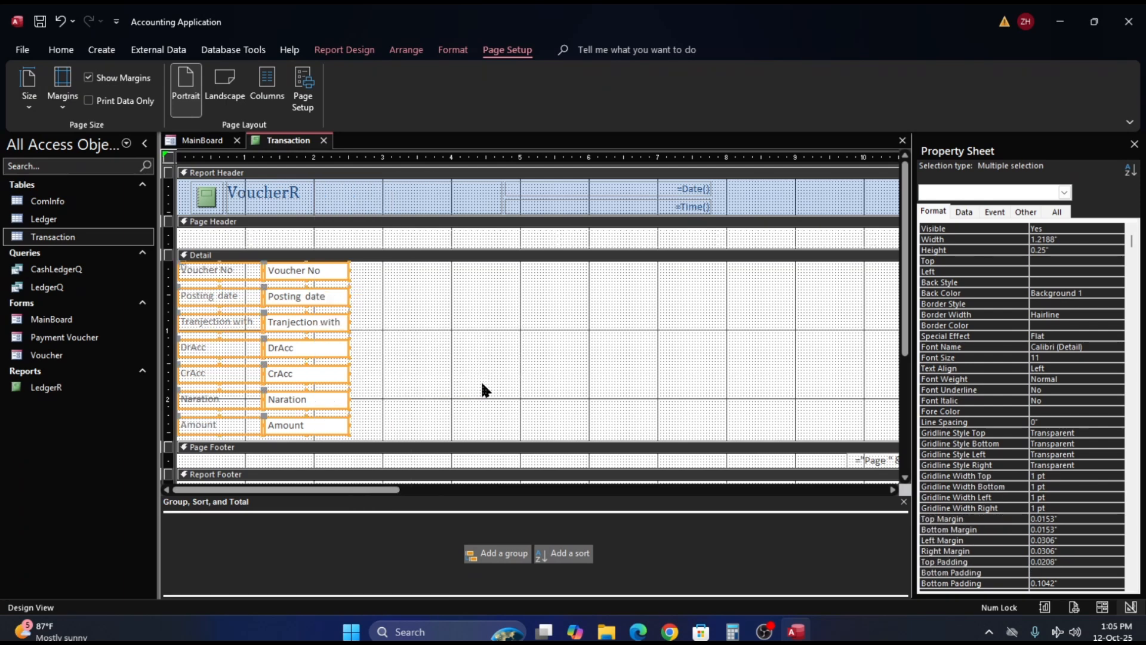
- Narrow the Voucher No text box in the Detail section to about 0.89" and its label to about 0.81"
click(467, 325)
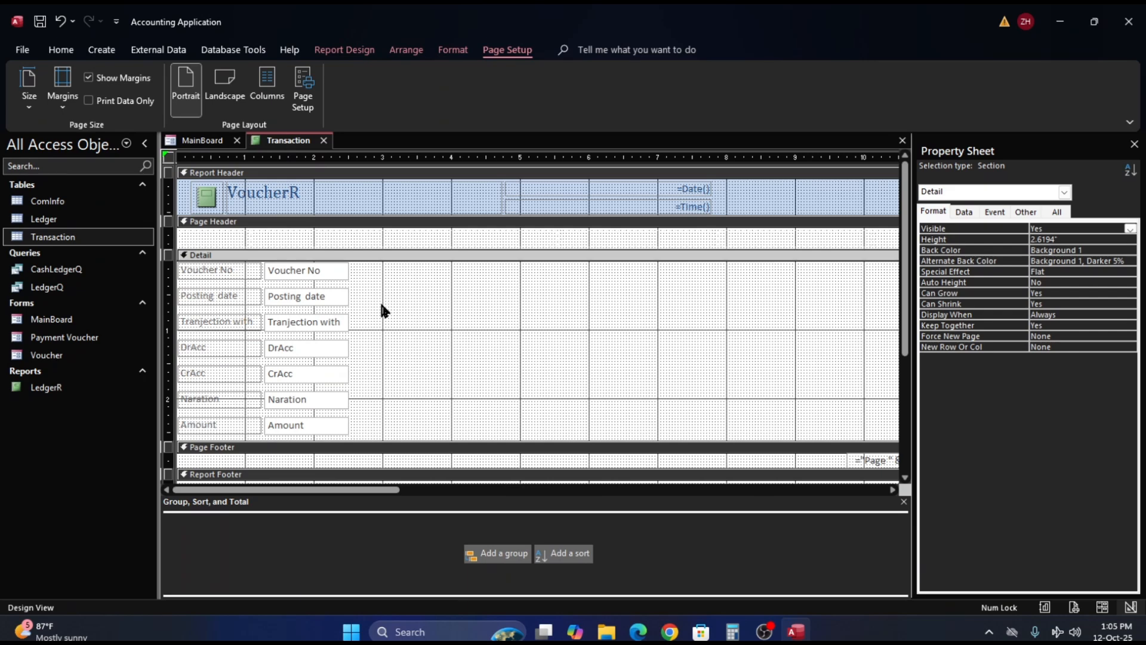
click(317, 270)
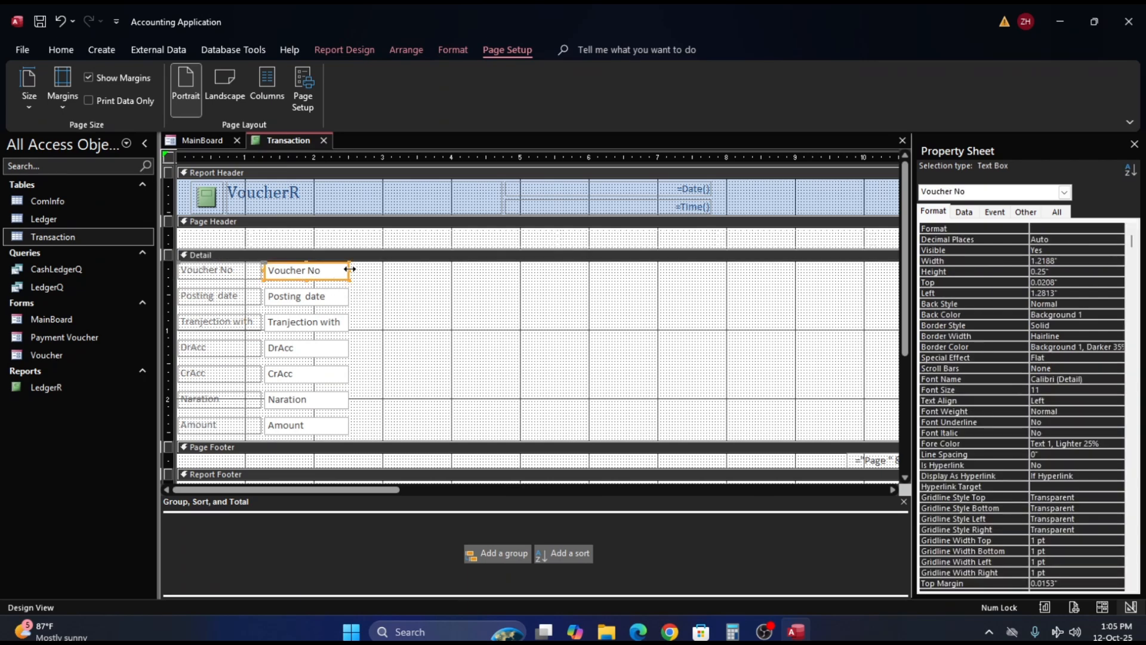
drag(350, 269, 326, 271)
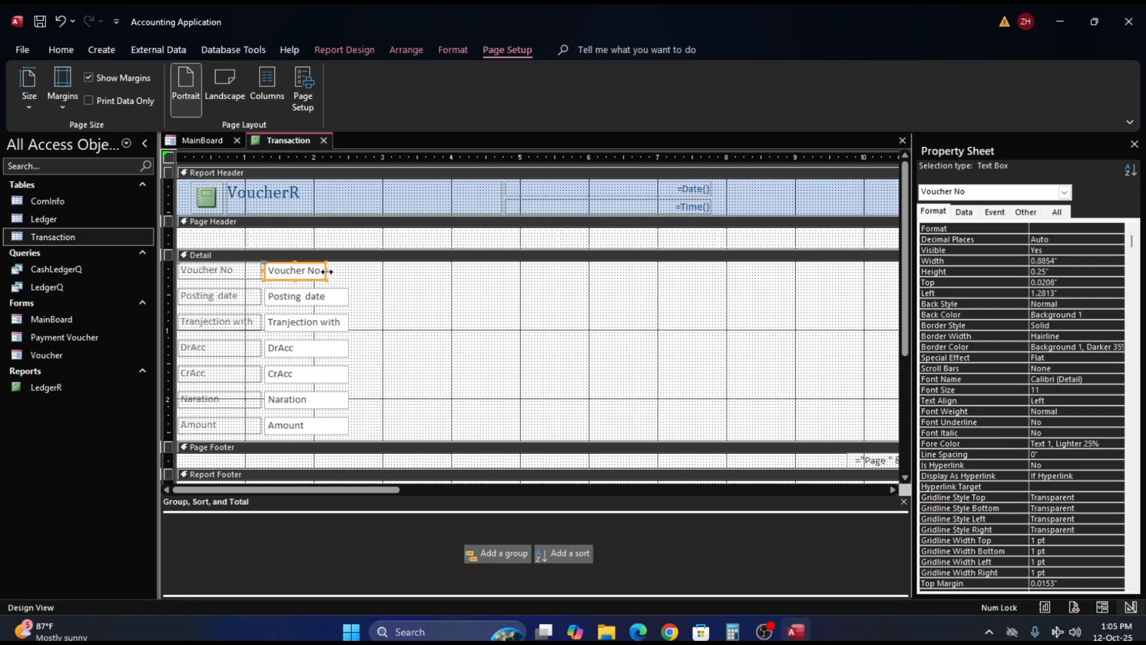
click(252, 269)
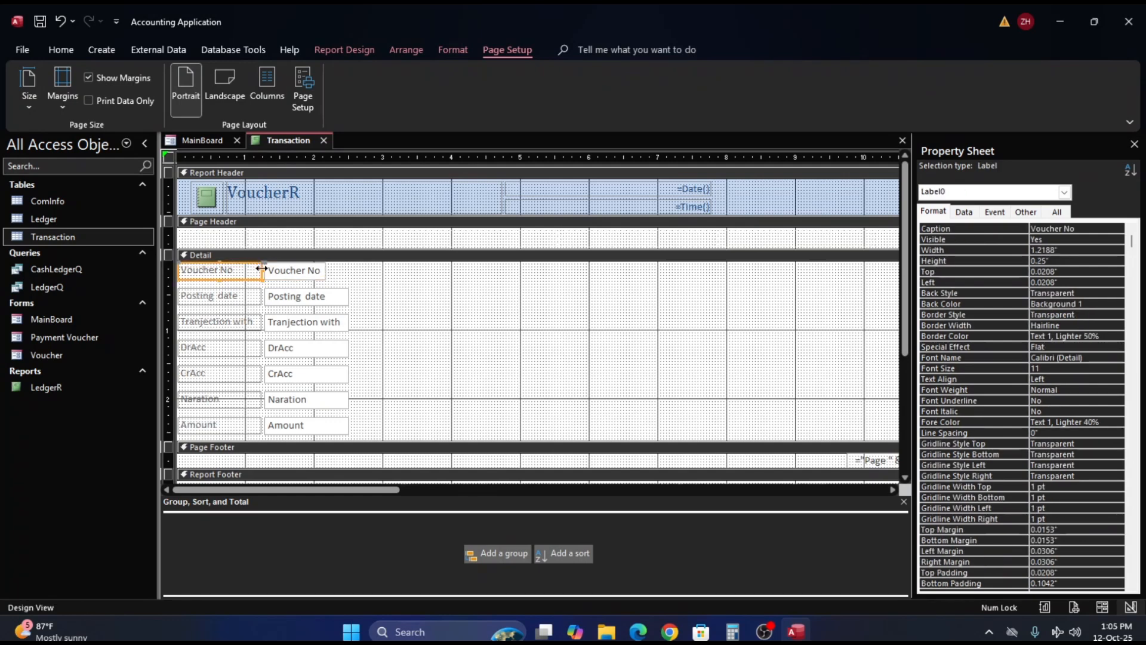
drag(261, 270, 233, 274)
click(282, 267)
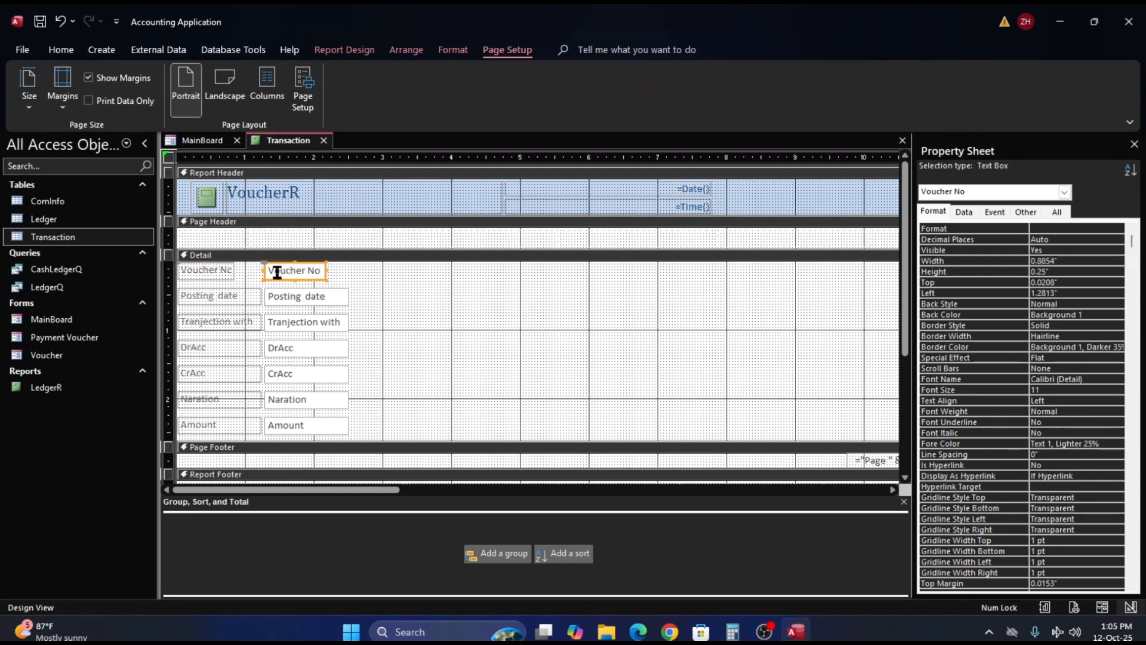
drag(233, 268, 234, 270)
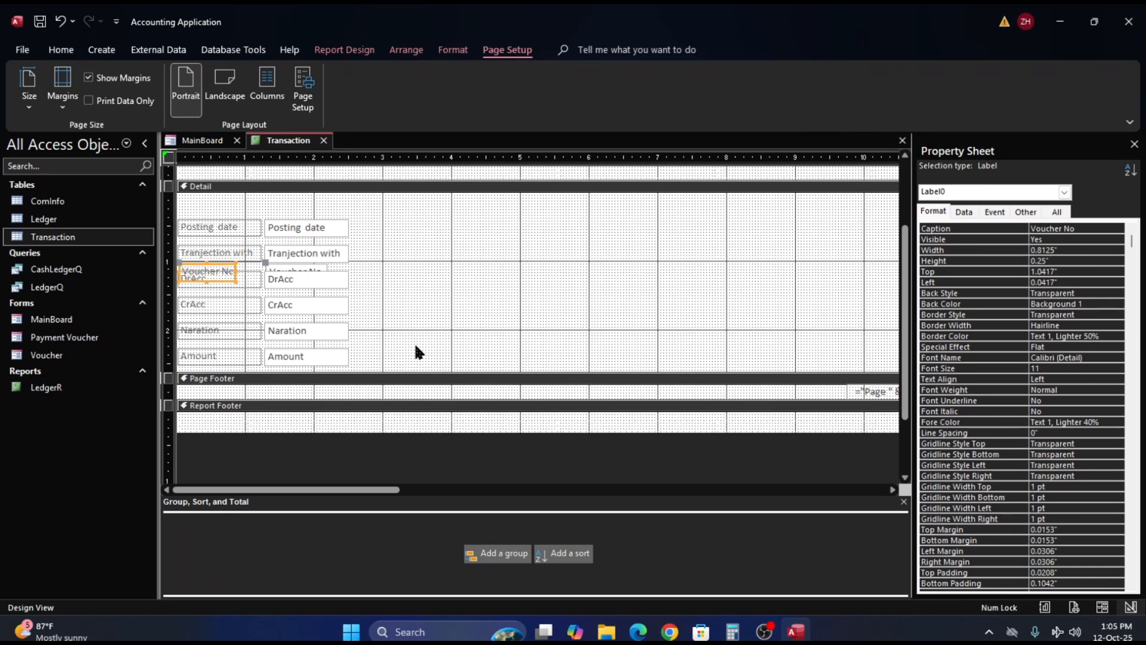
scroll(415, 347, up, 2)
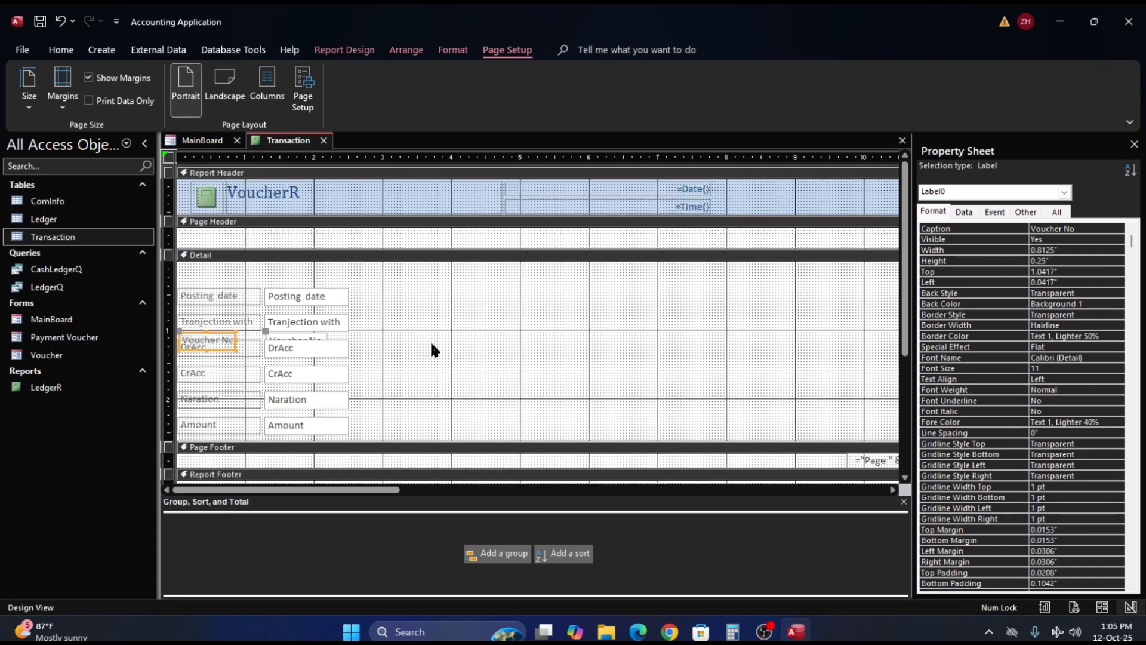
key(ctrl+z)
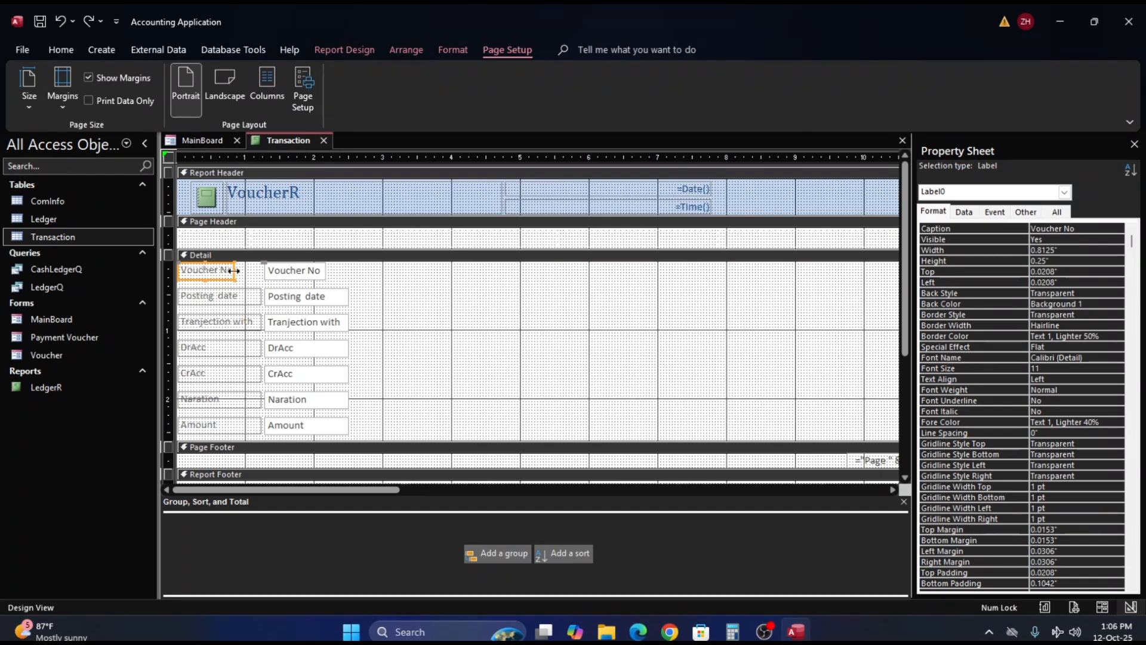
- Widen the Voucher No label to about 0.85", extend its text box leftward to start at about 0.92", and shorten its right end
click(291, 269)
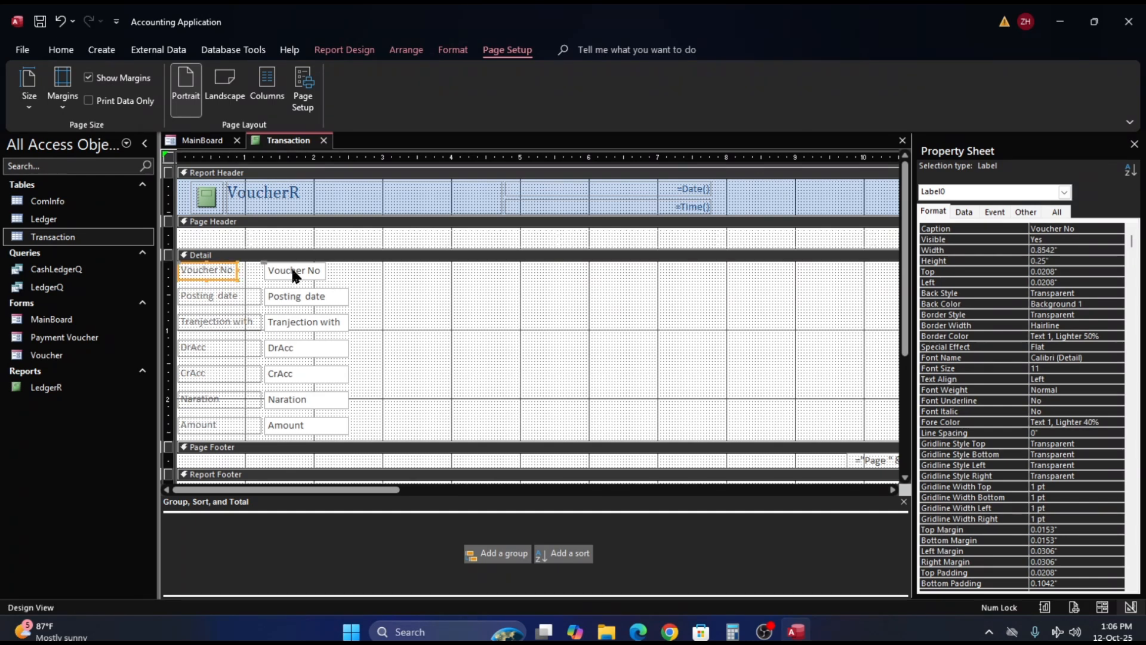
click(292, 270)
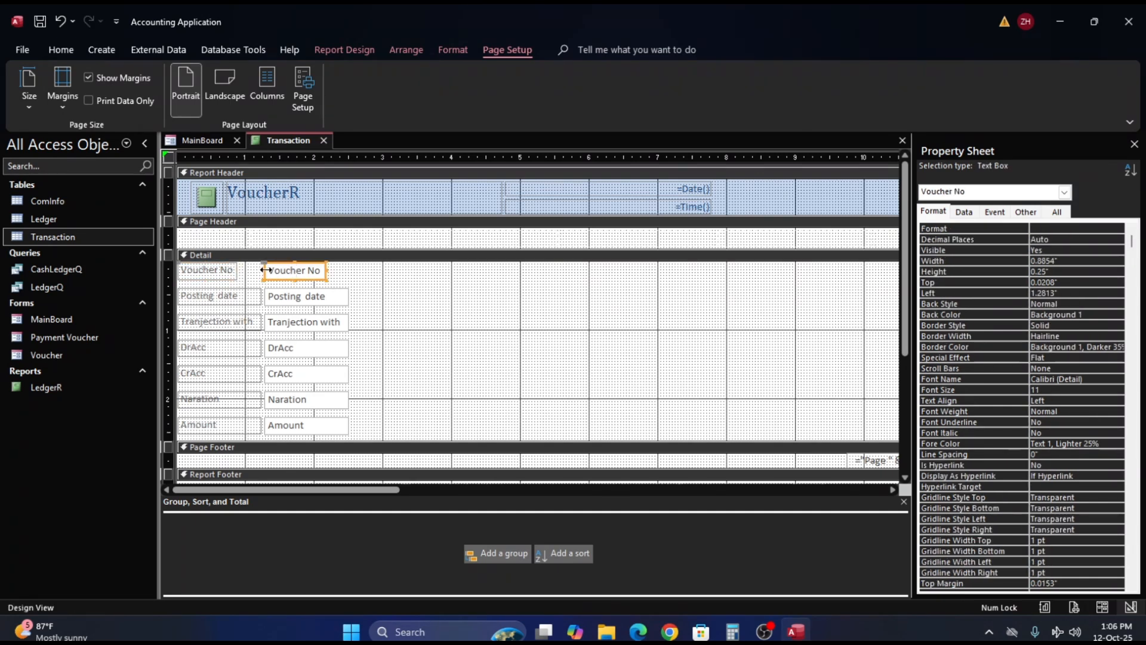
drag(257, 273, 241, 274)
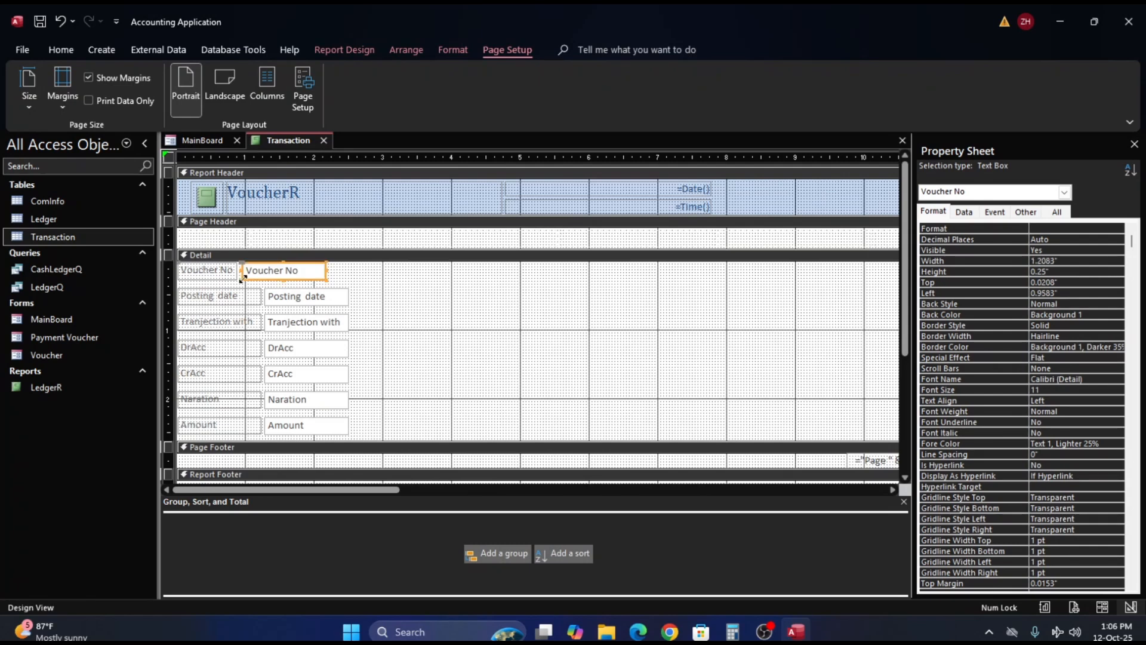
click(354, 287)
click(281, 271)
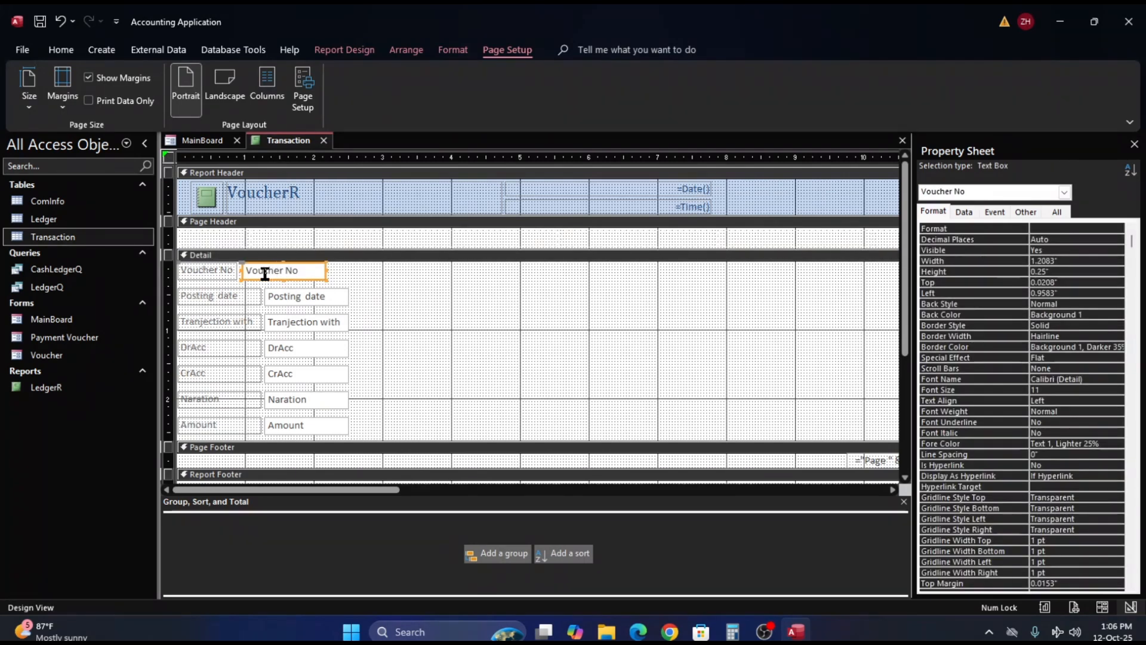
drag(242, 270, 238, 270)
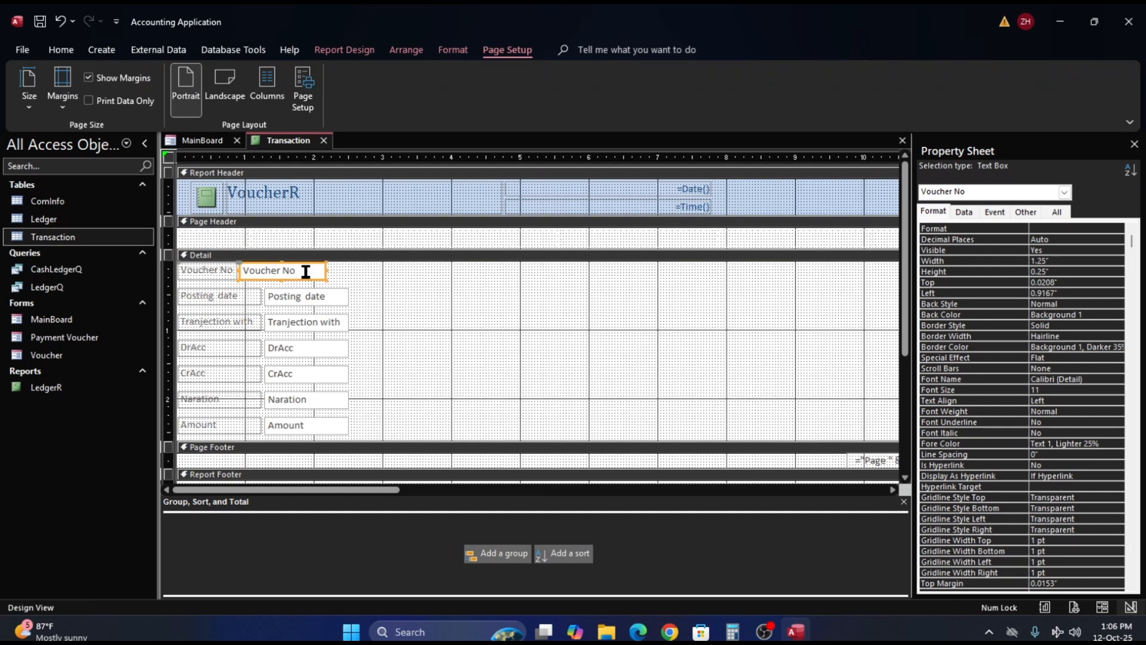
drag(327, 274, 297, 278)
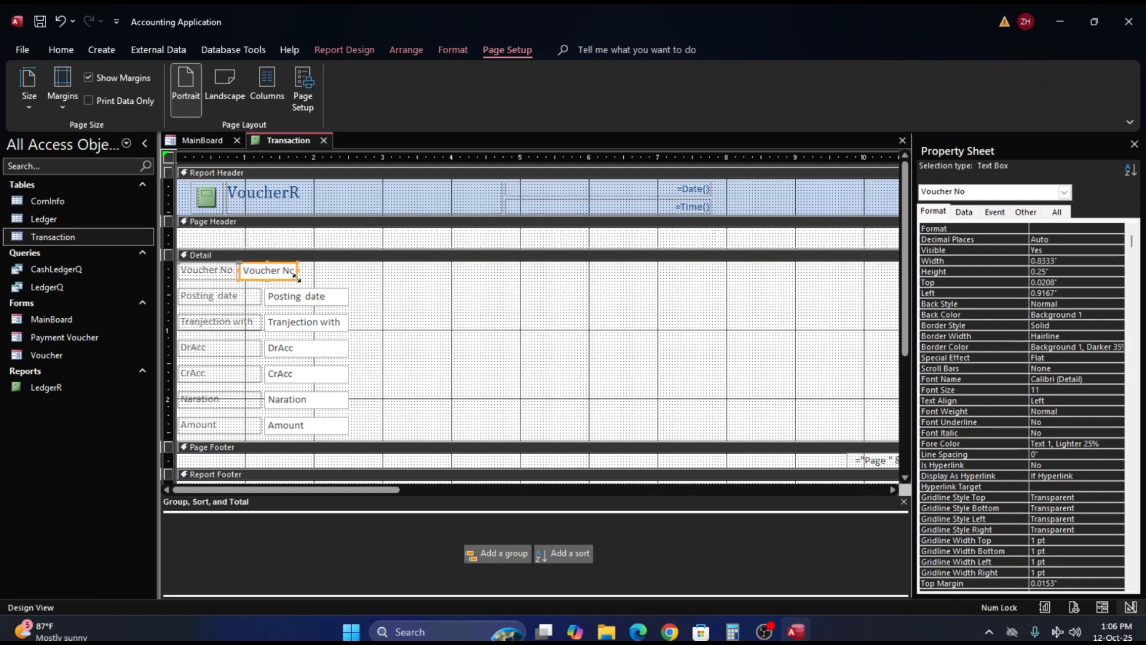
click(219, 296)
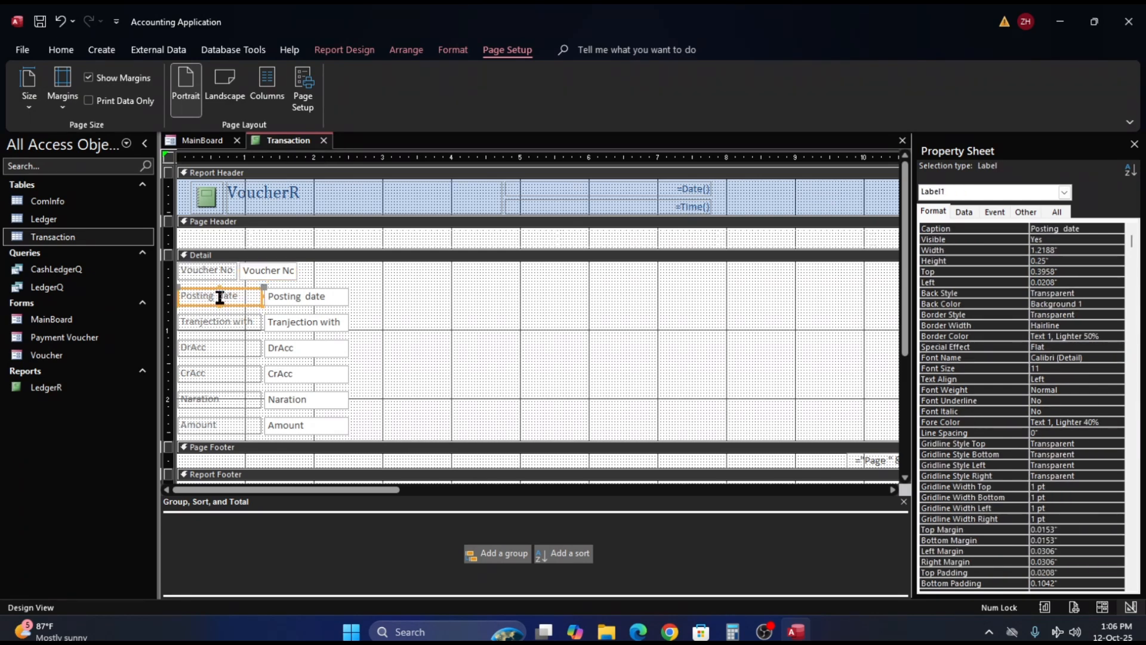
shift+click(307, 297)
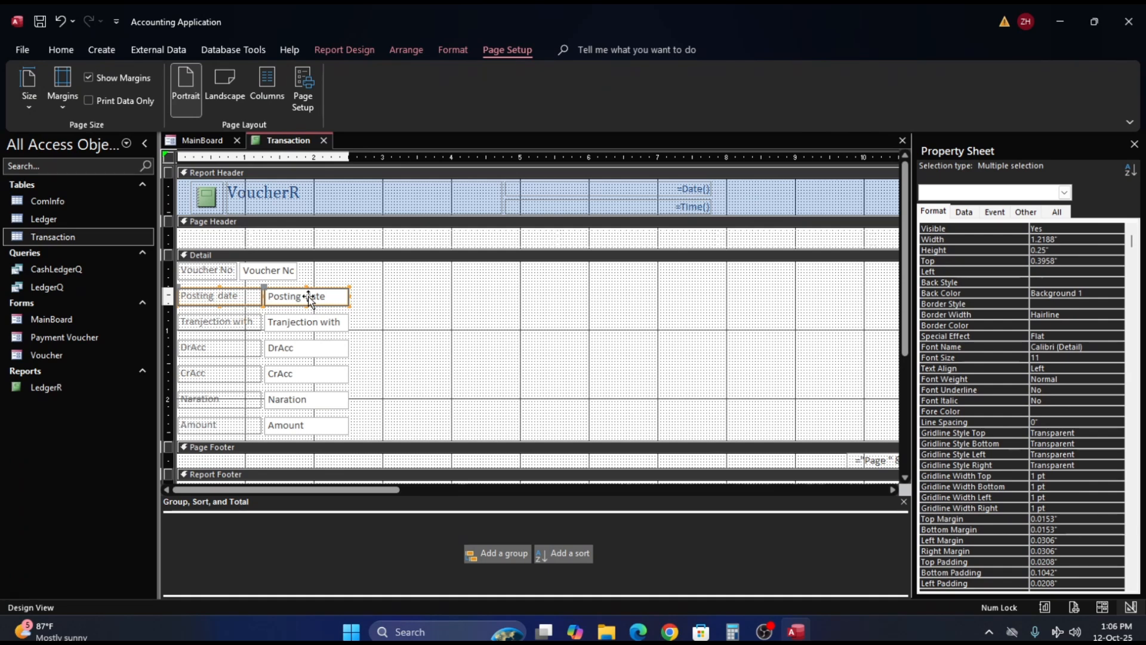
drag(307, 297, 511, 245)
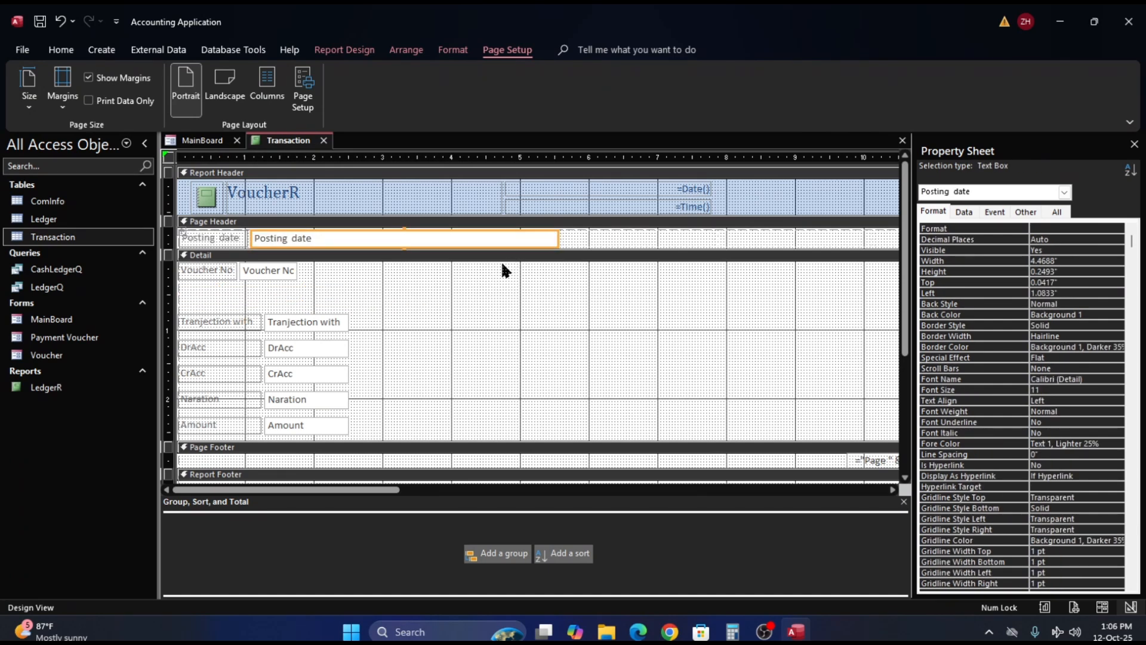
key(ctrl+z)
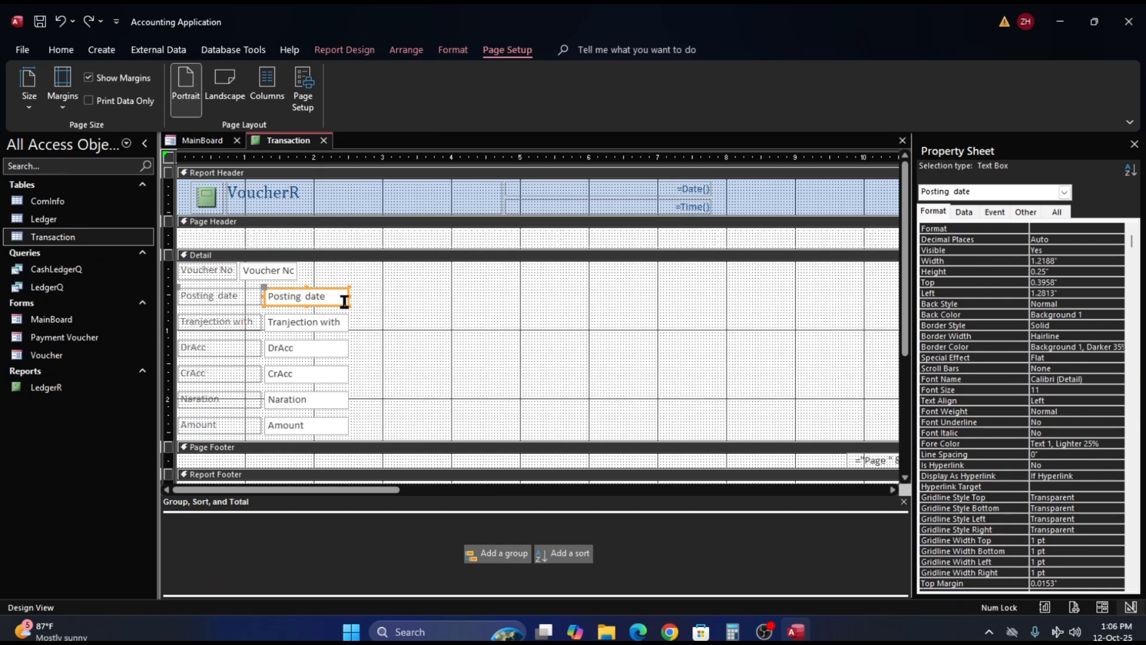
- Move the Posting date label and text box onto the Voucher No row, narrowing the label to about 0.97" and slightly trimming the text box
drag(346, 302, 507, 277)
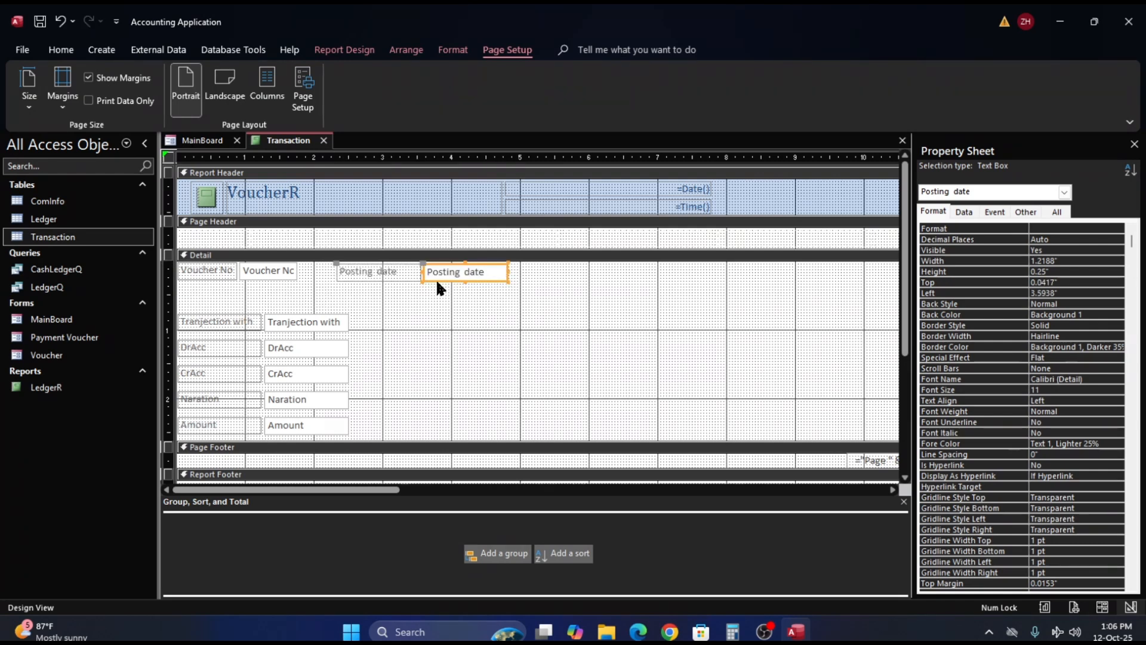
click(405, 276)
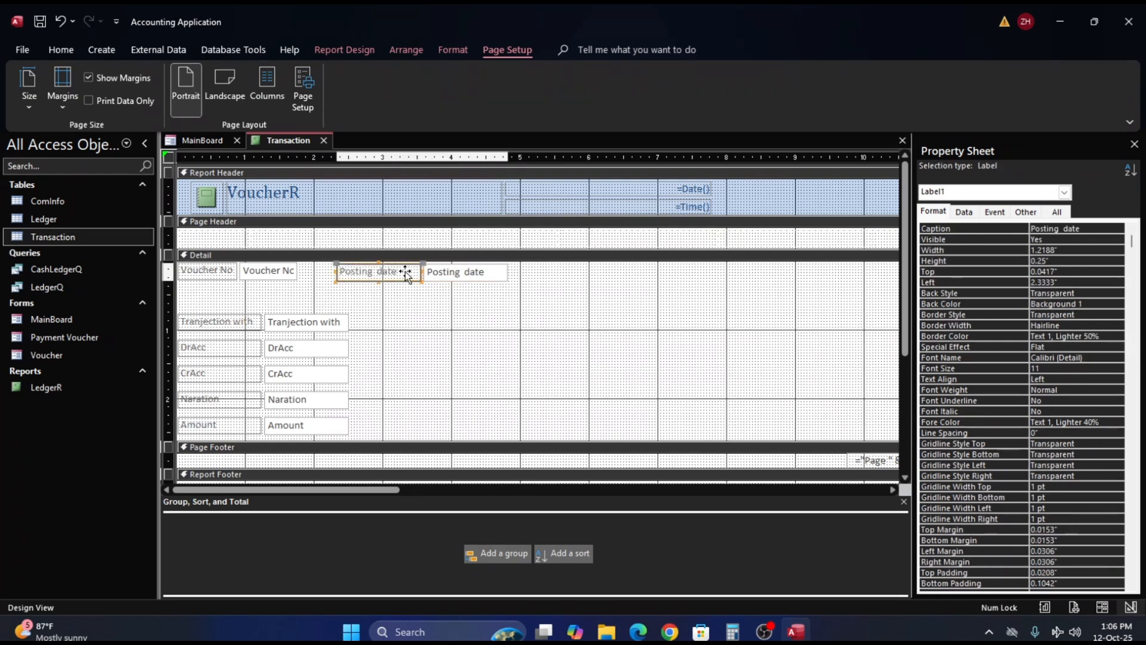
drag(334, 272, 357, 272)
click(349, 275)
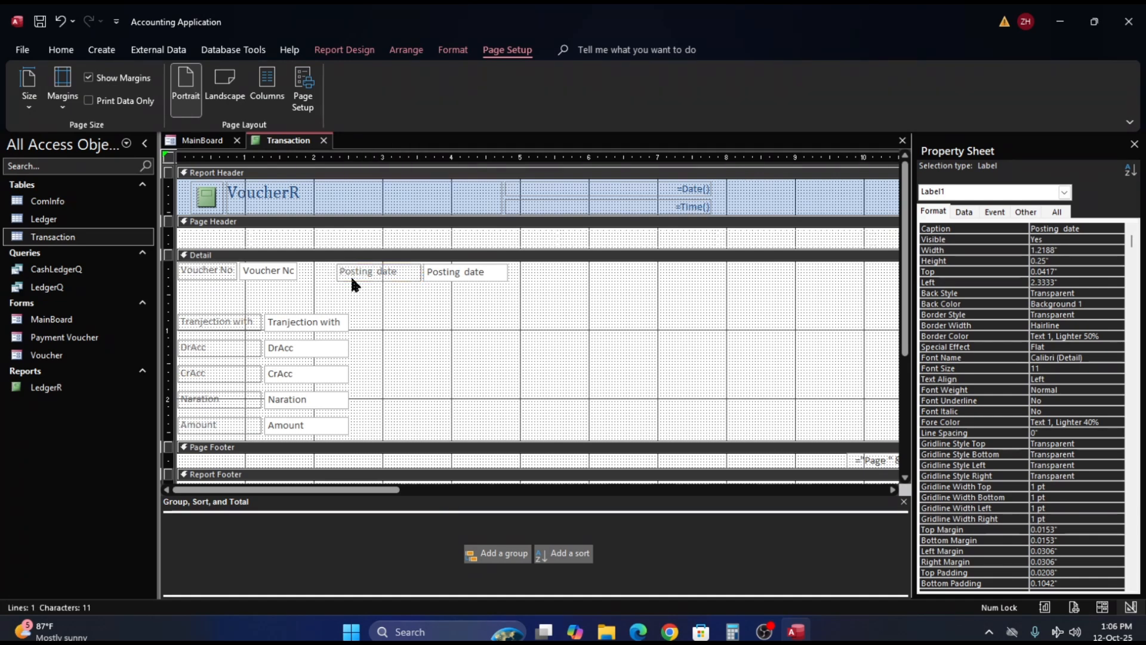
click(350, 279)
click(376, 277)
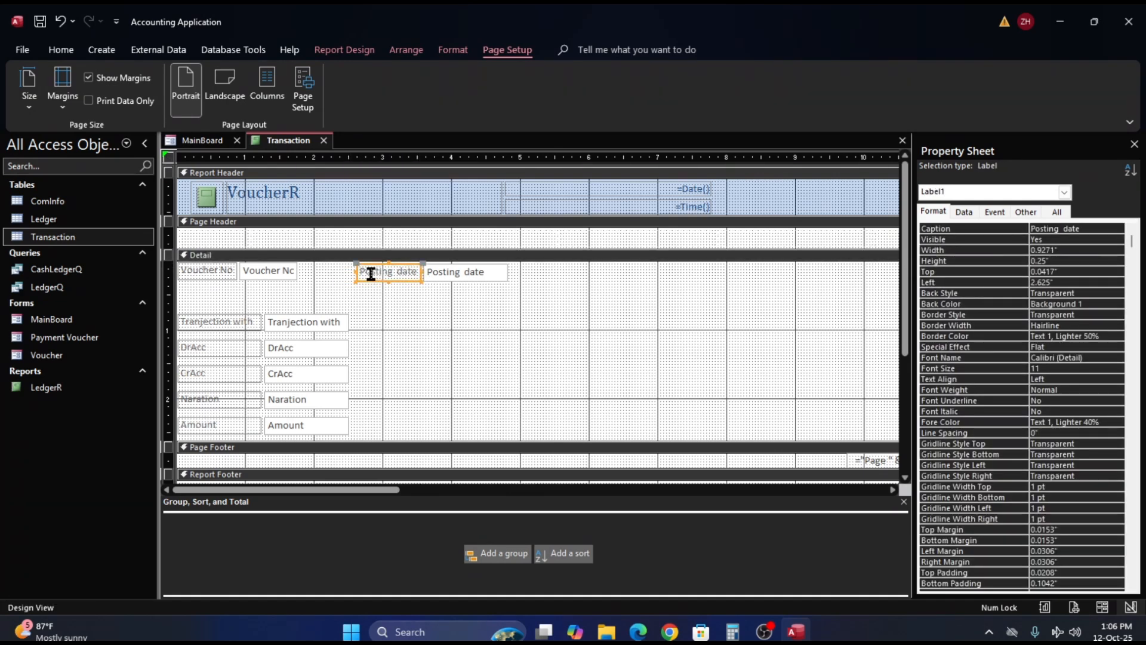
drag(357, 272, 421, 272)
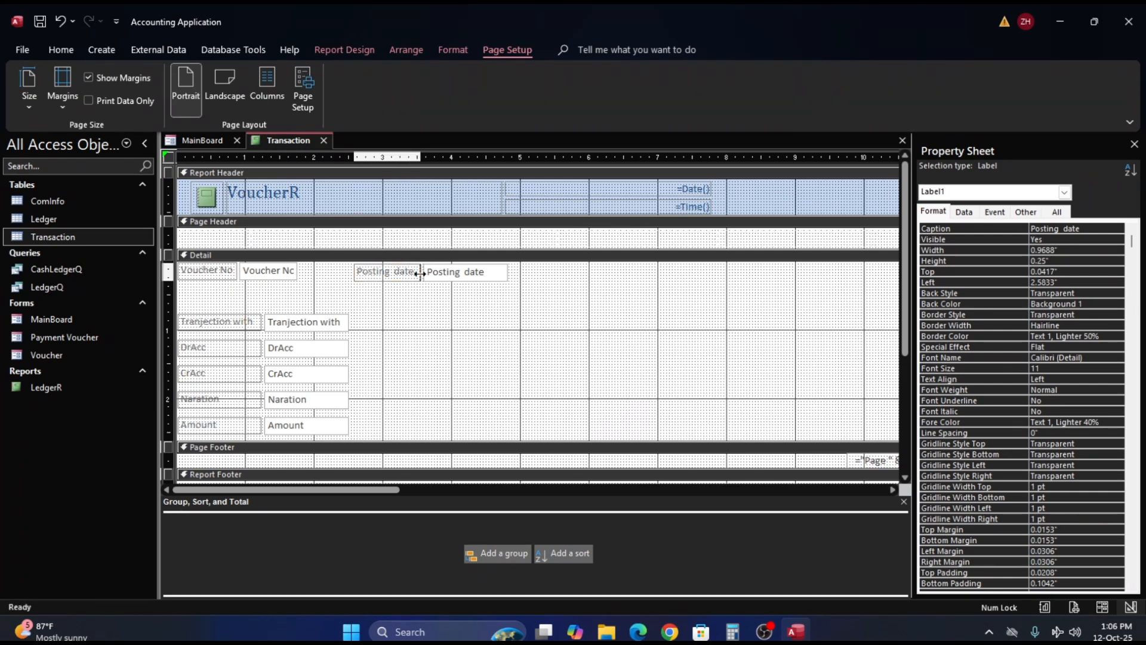
click(482, 272)
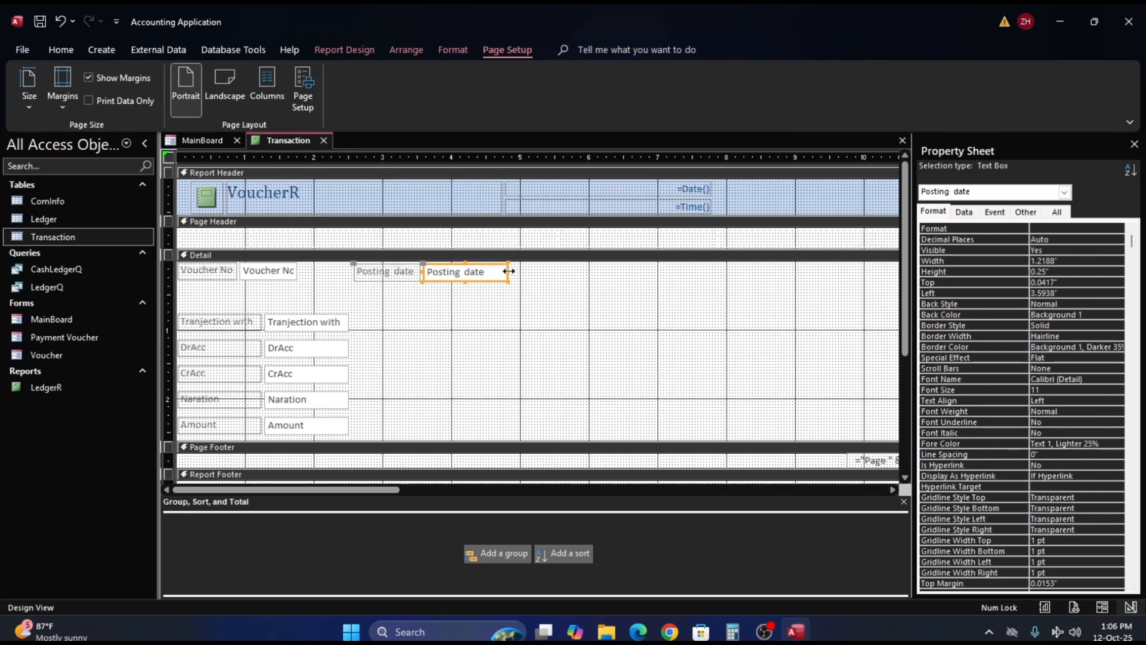
click(481, 326)
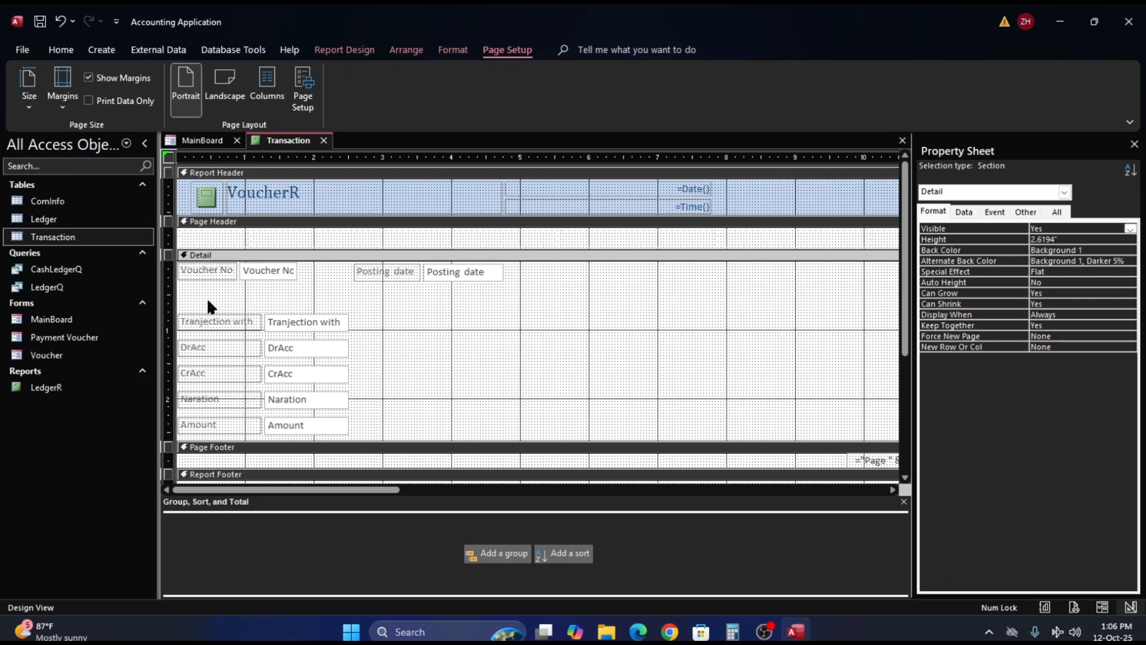
- Move the Tranjection with label and text box up to about 0.54" from the top of the Detail section
click(230, 322)
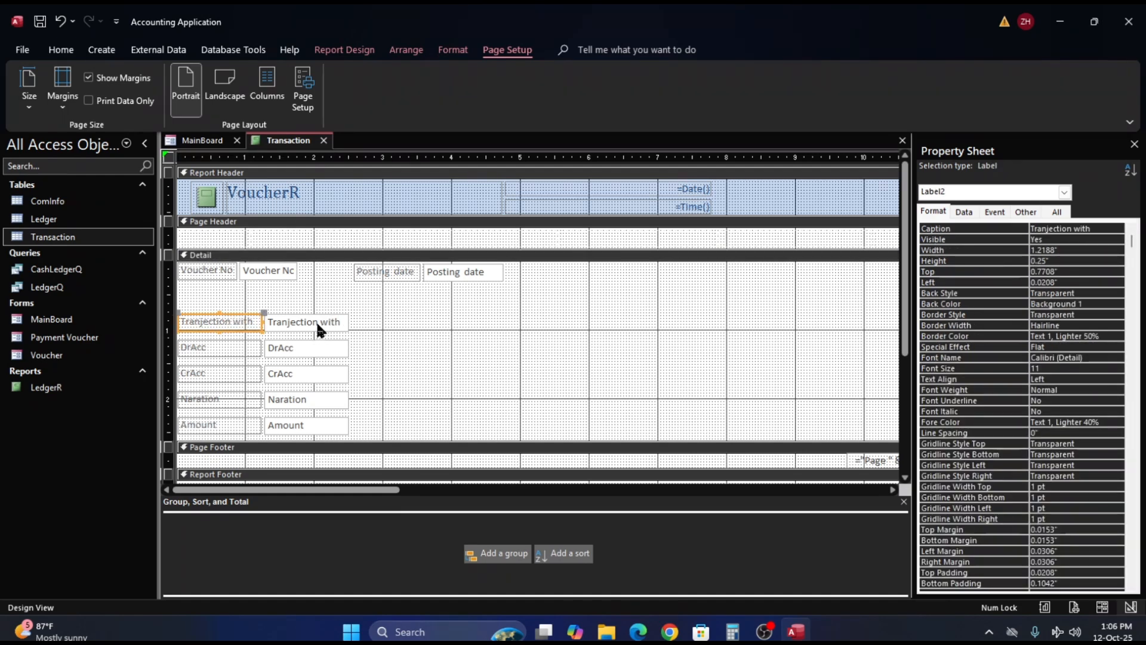
shift+click(317, 322)
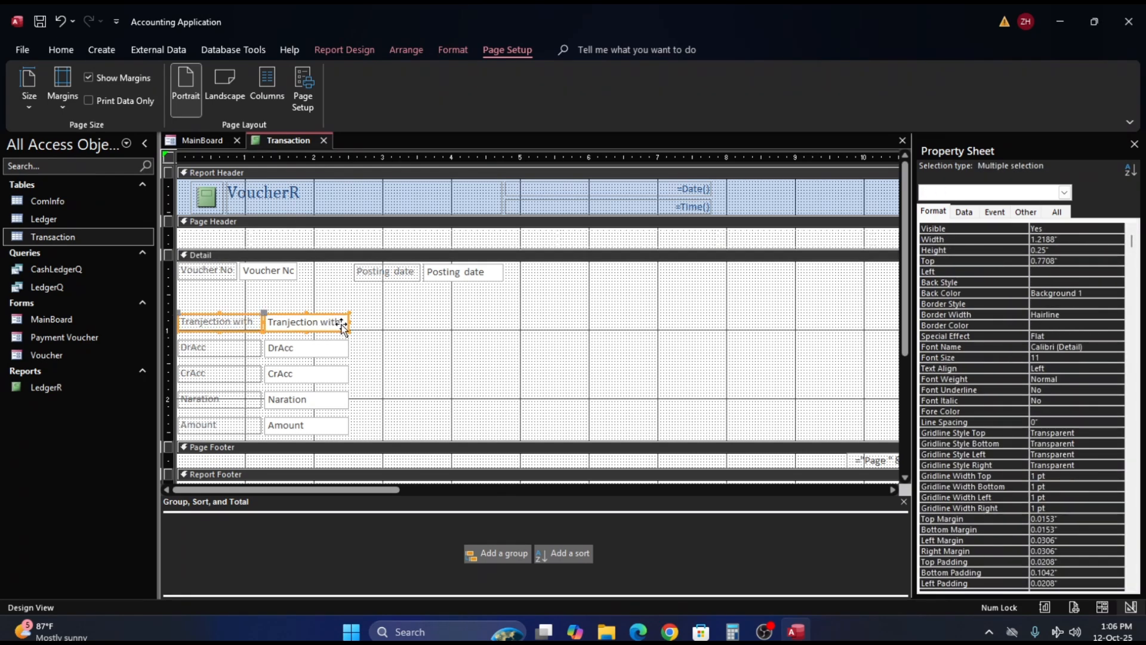
key(Up)
key(Up)
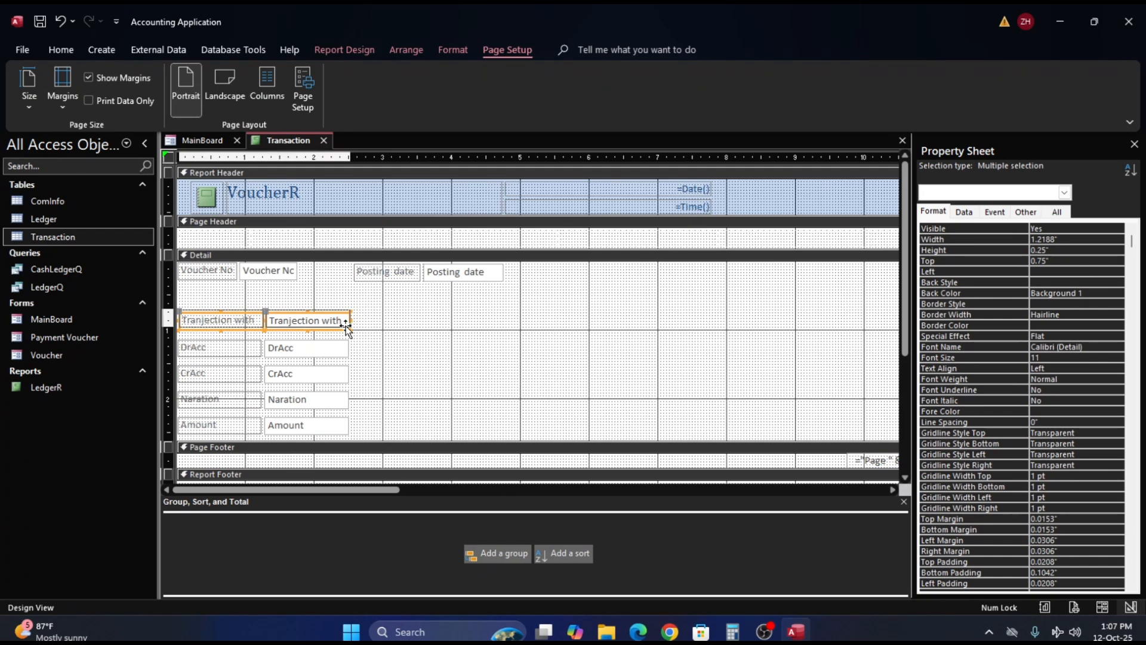
key(Up)
key(Up)
key(Up)
key(Up)
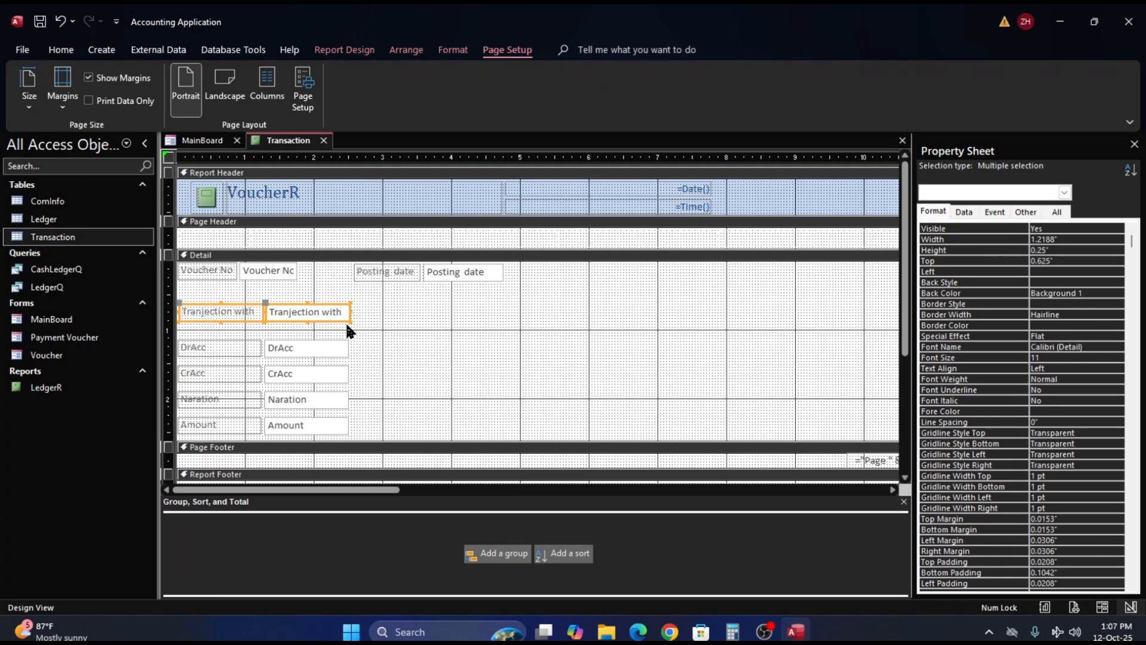
key(Up)
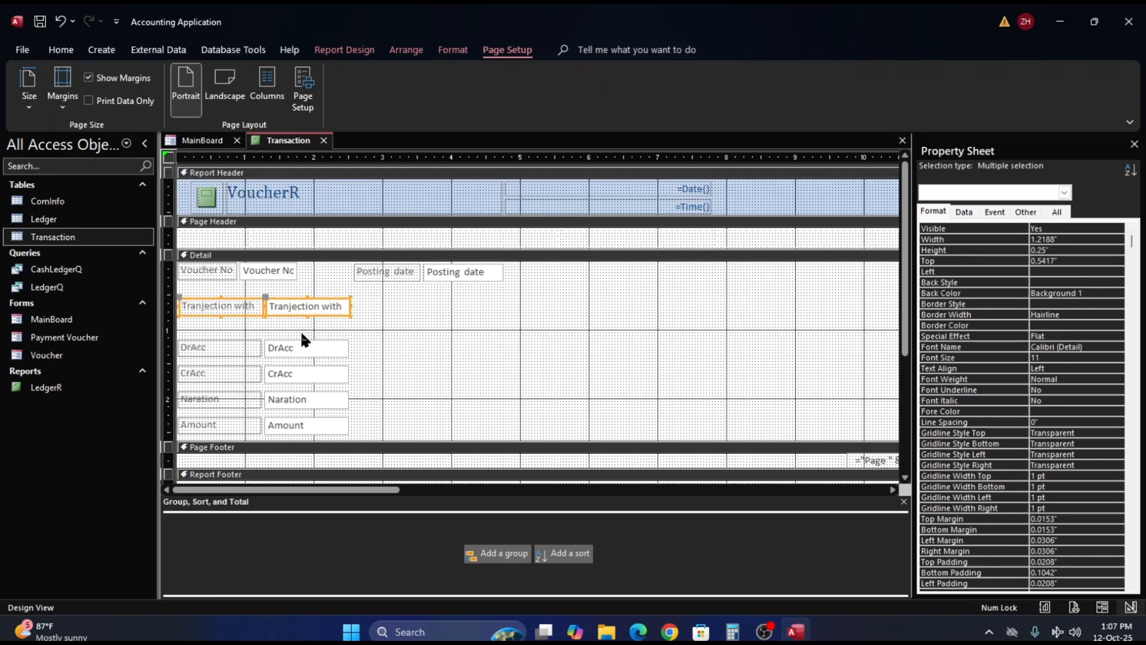
- Move the CrAcc label and text box up to about 1.42" from the Detail section's top, directly beneath DrAcc
scroll(444, 373, down, 3)
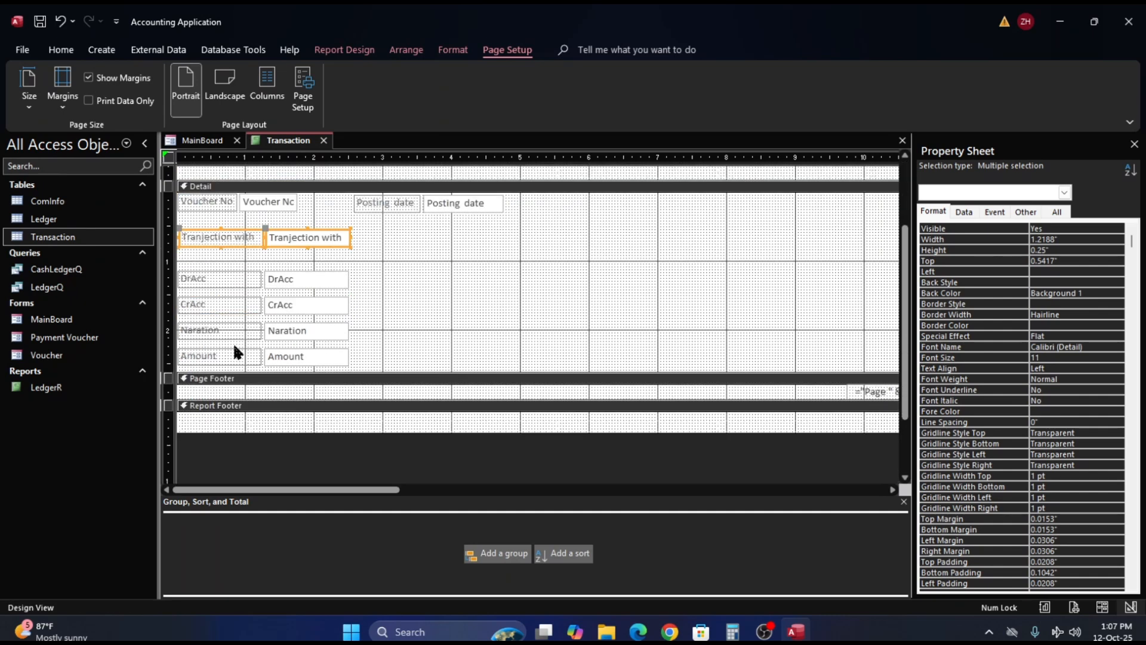
click(196, 306)
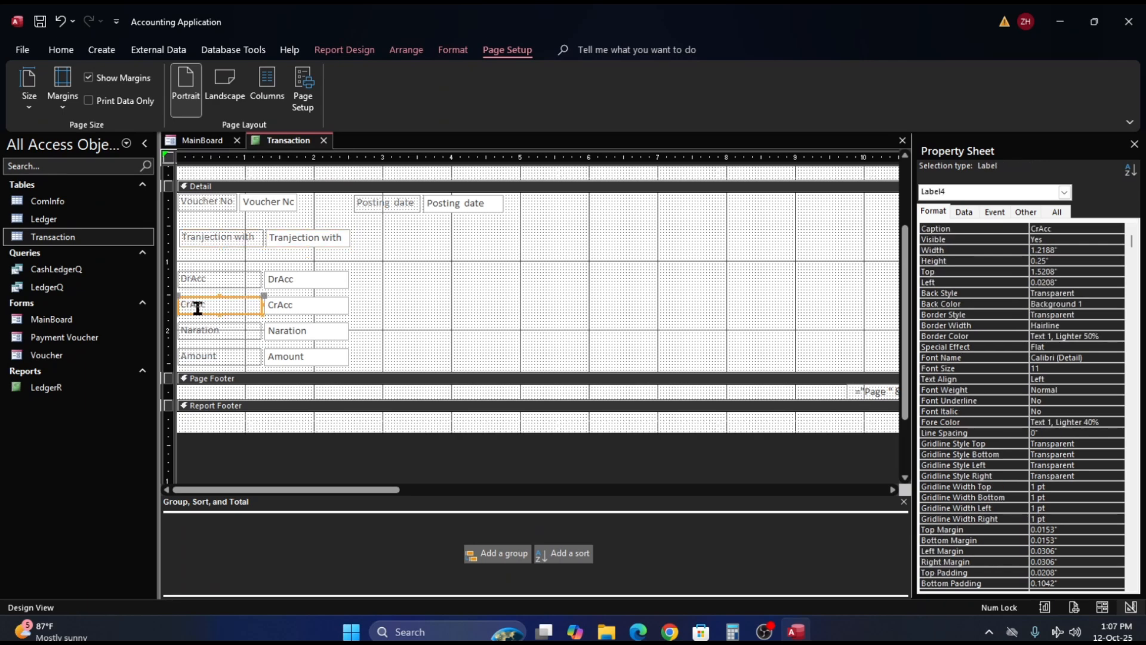
shift+click(310, 305)
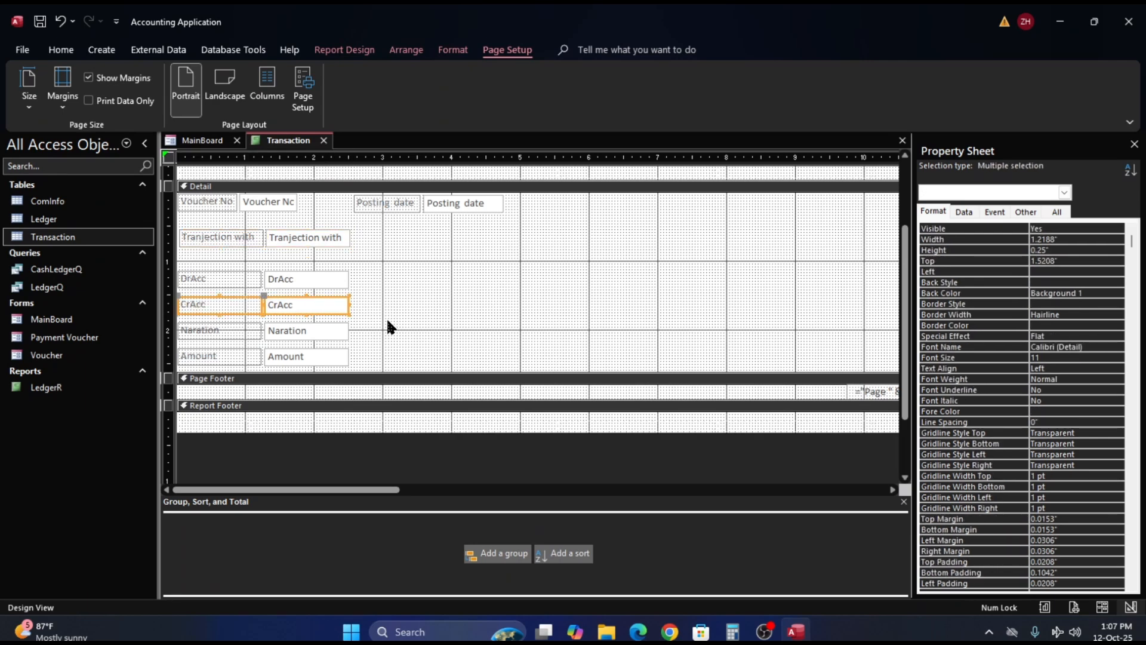
key(Up)
key(Up)
key(Up)
key(Up)
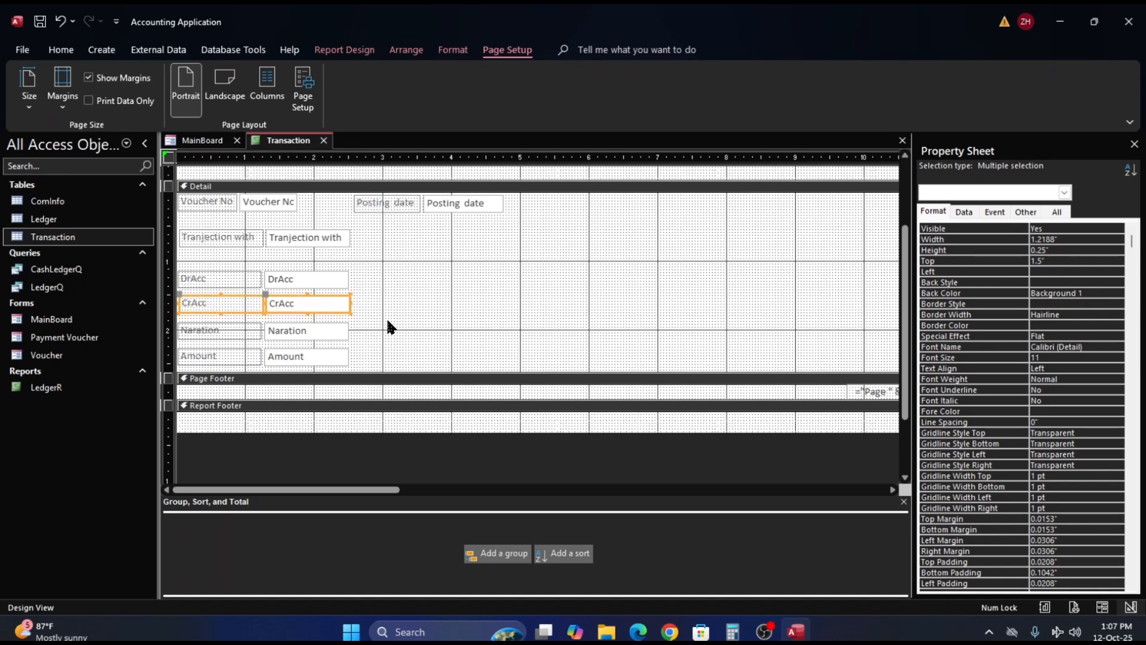
key(Up)
key(Up)
key(Up)
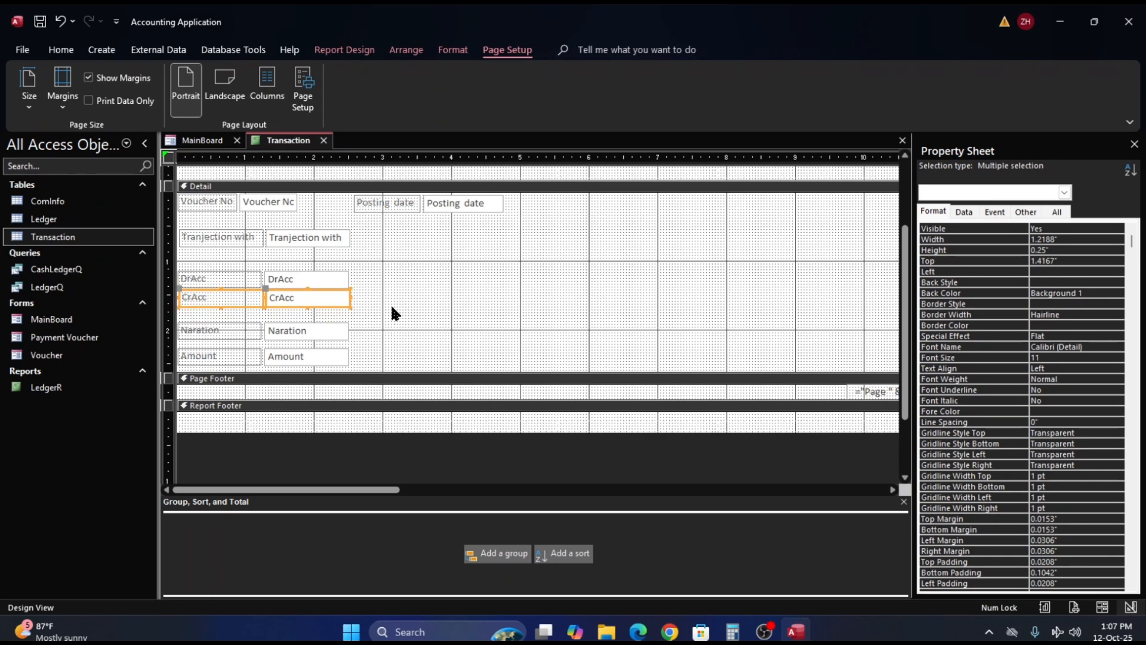
click(396, 292)
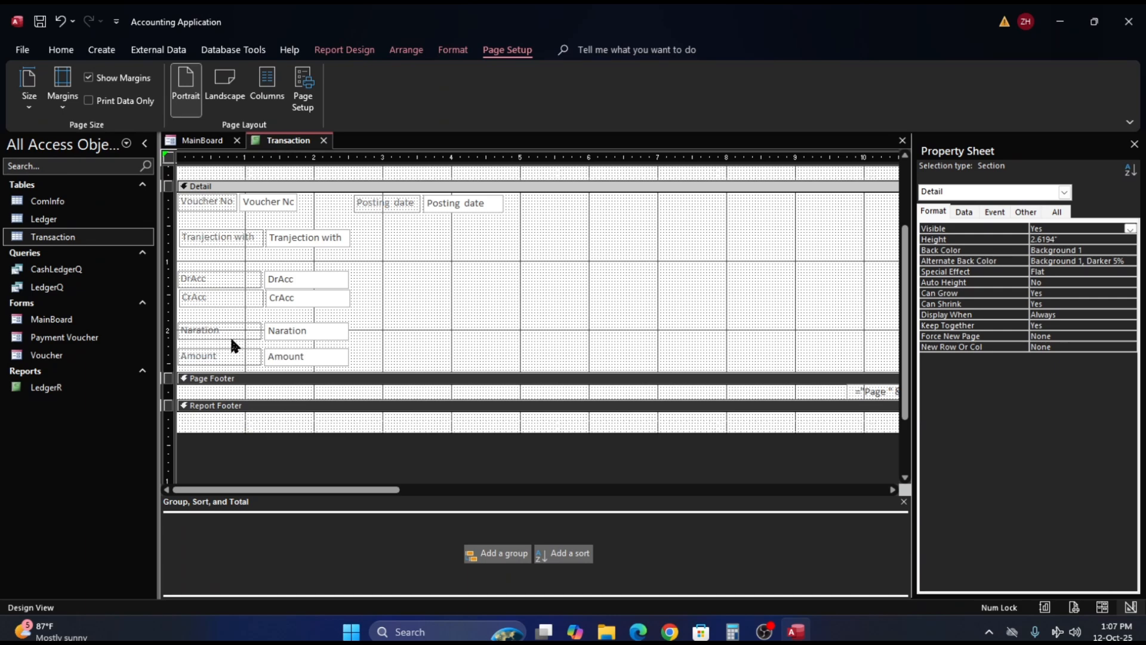
- Move the Amount label and text box up beside CrAcc, about 1.42" from the Detail section's top, with the label starting at about 2.5"
drag(310, 352, 463, 341)
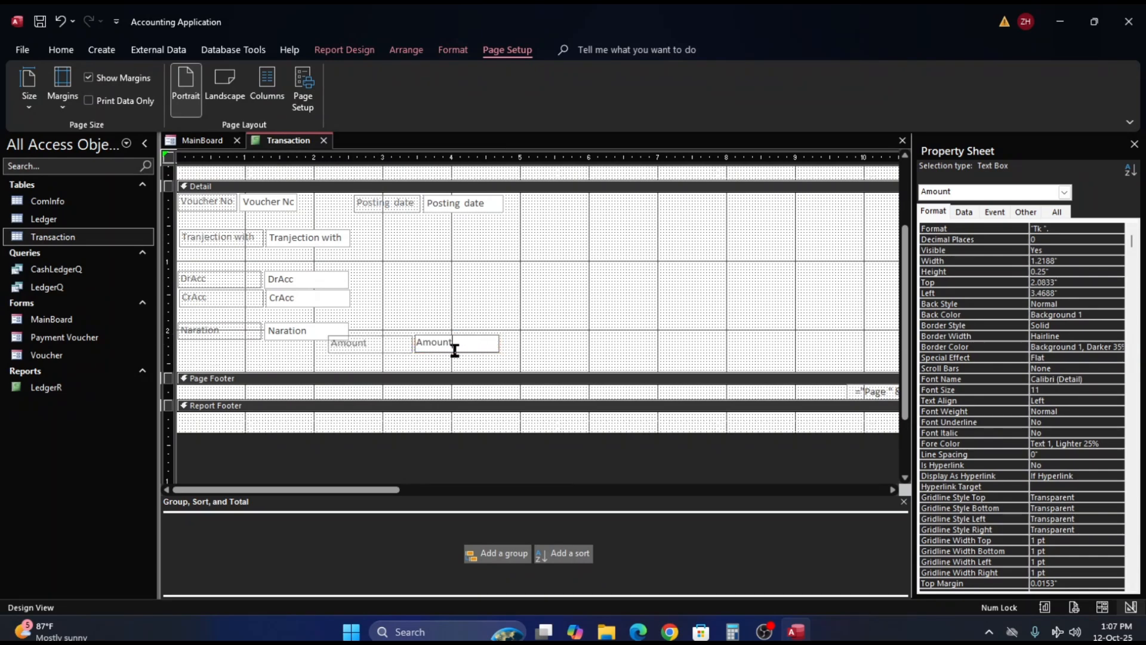
click(387, 346)
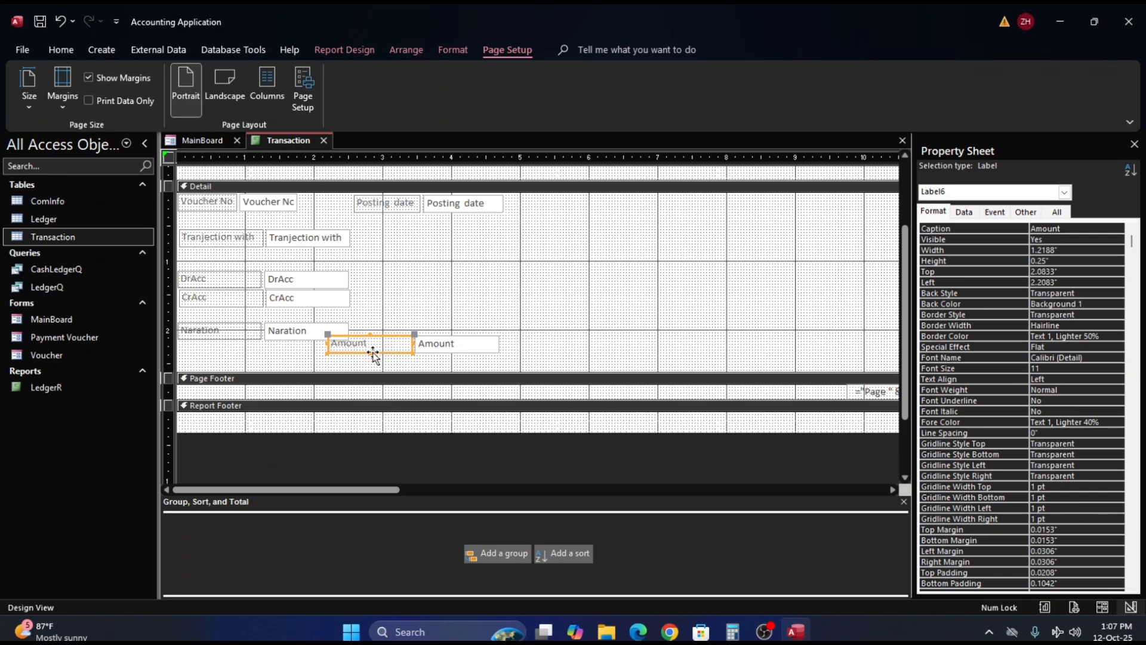
drag(373, 355, 392, 310)
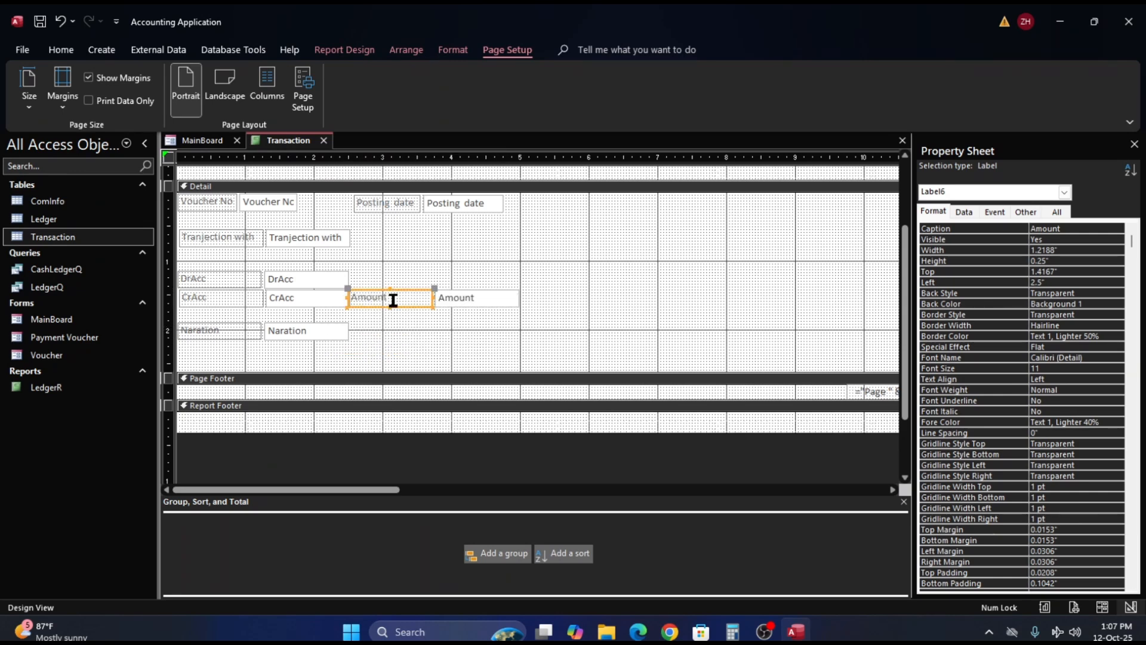
- Apply a stacked layout to the Amount label and text box and shift the pair right to start at about 2.75"
right_click(392, 301)
mouse_move(437, 356)
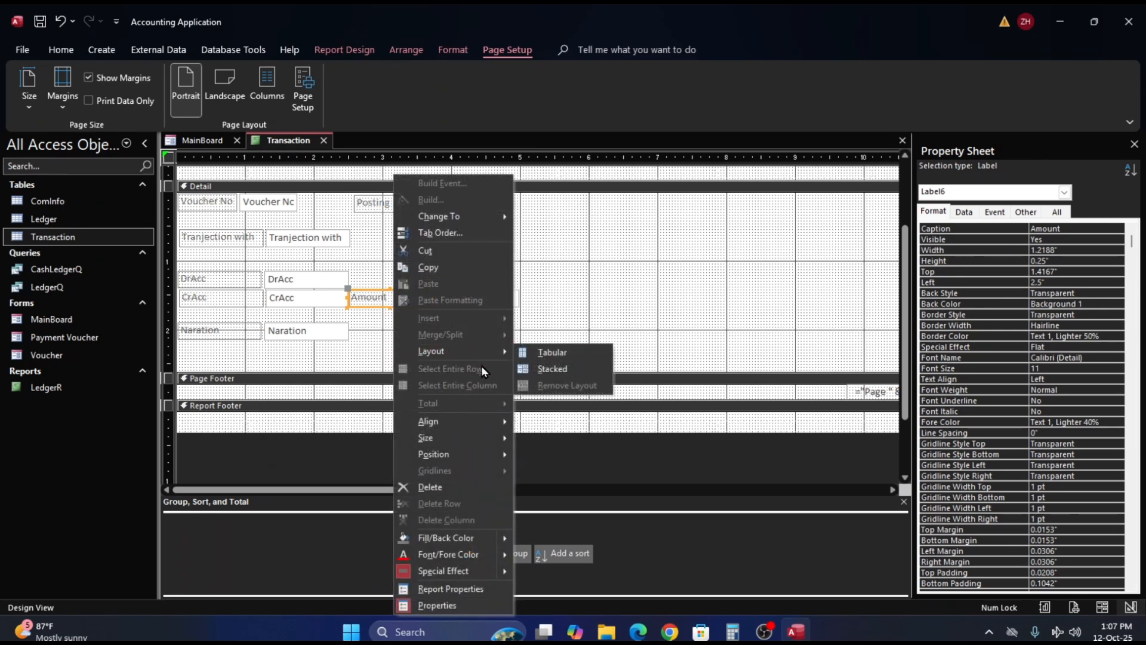
click(540, 372)
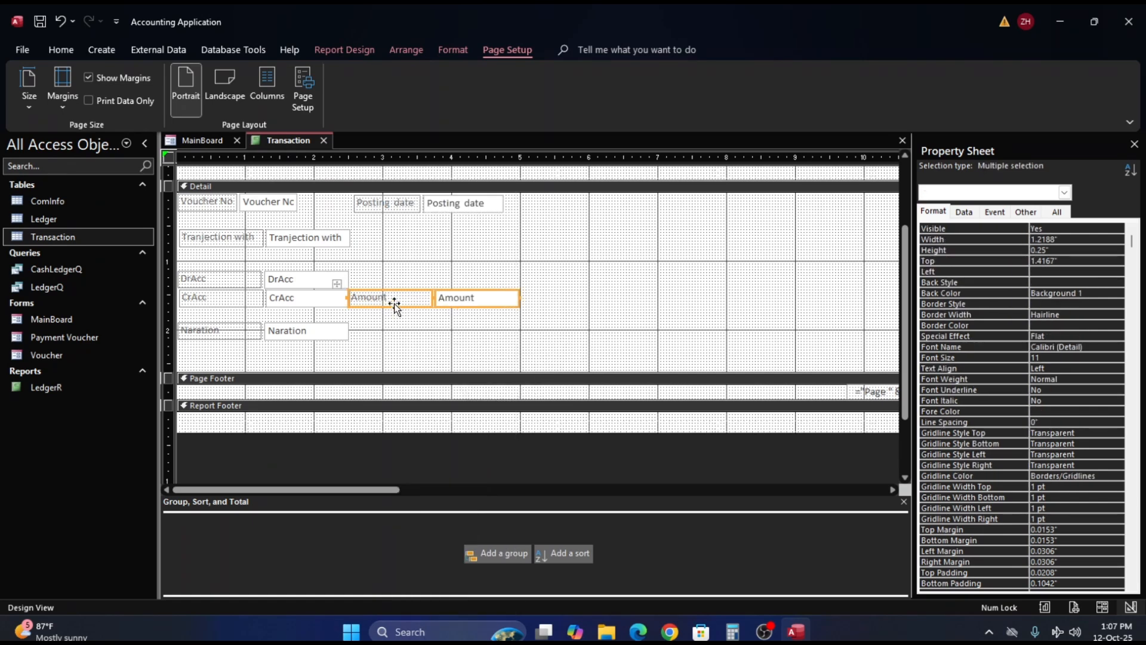
mouse_move(392, 304)
mouse_down()
mouse_move(403, 277)
mouse_move(412, 308)
mouse_up()
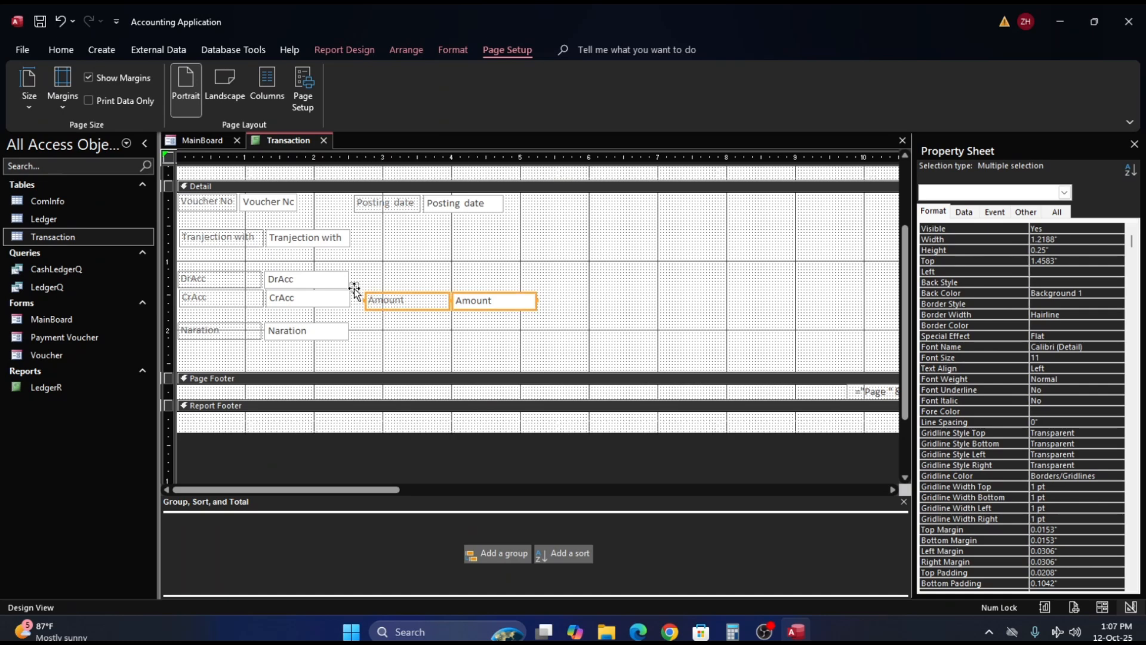
- Remove the stacked layout from the Amount controls and move them up to about 1.04" from the Detail section's top
right_click(418, 306)
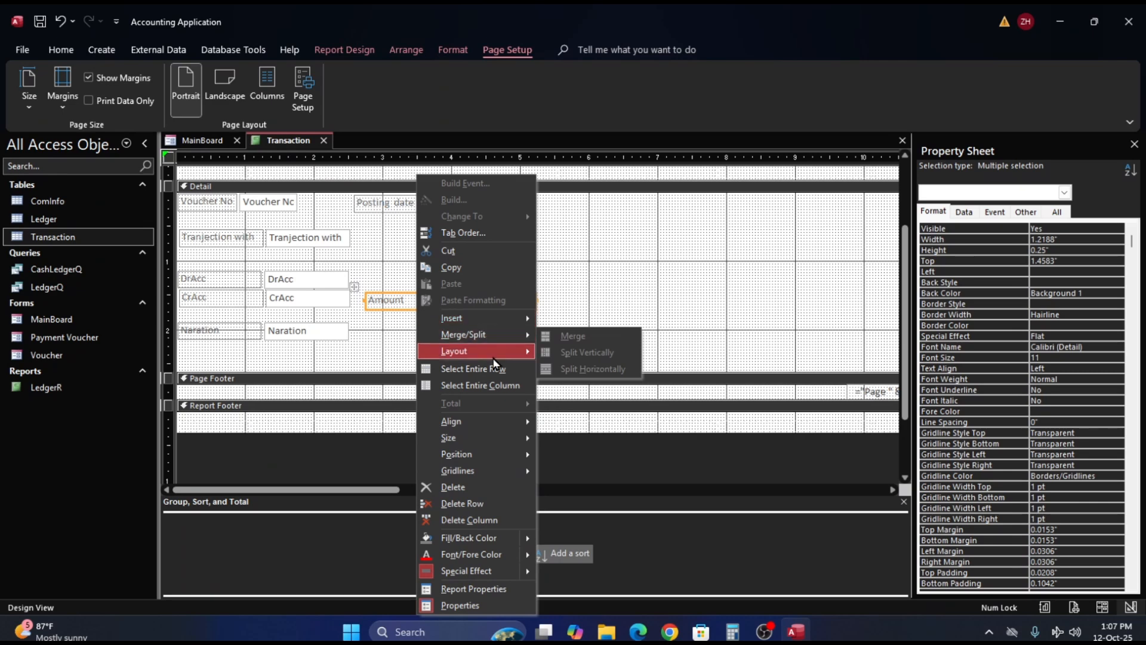
mouse_move(500, 342)
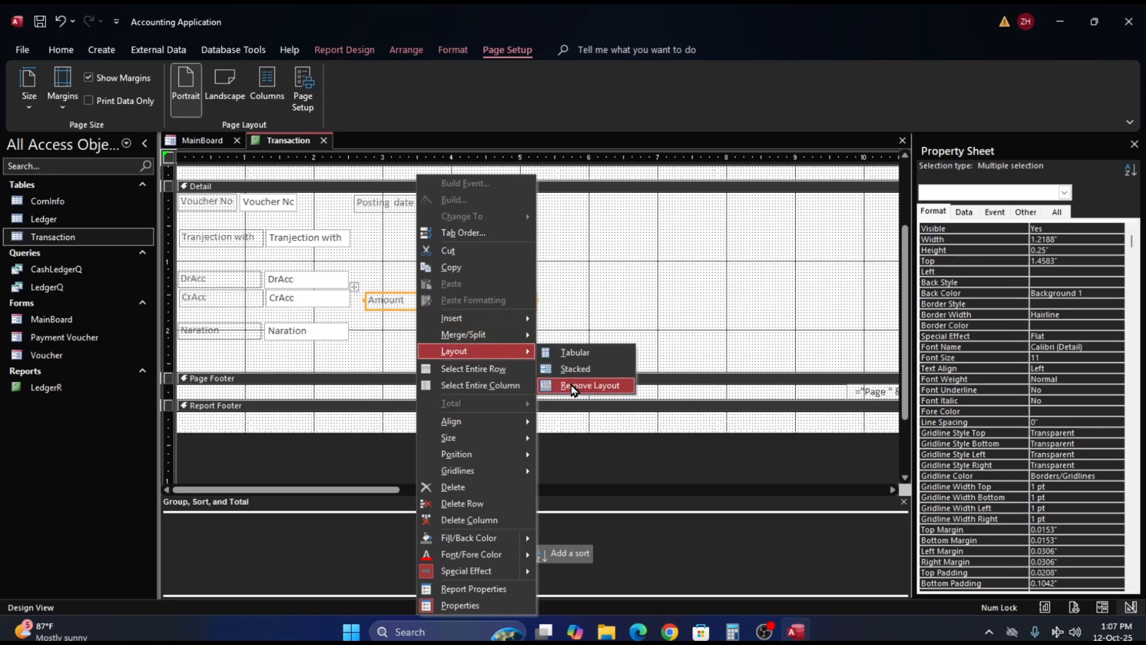
click(573, 387)
click(467, 320)
click(418, 299)
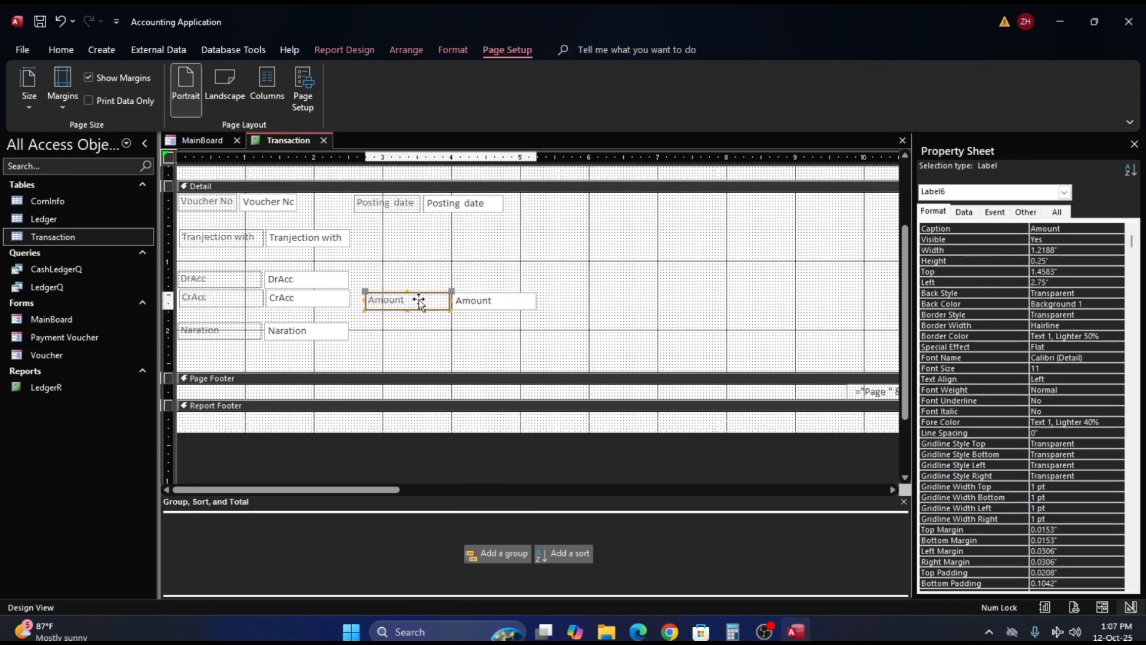
drag(418, 299, 423, 272)
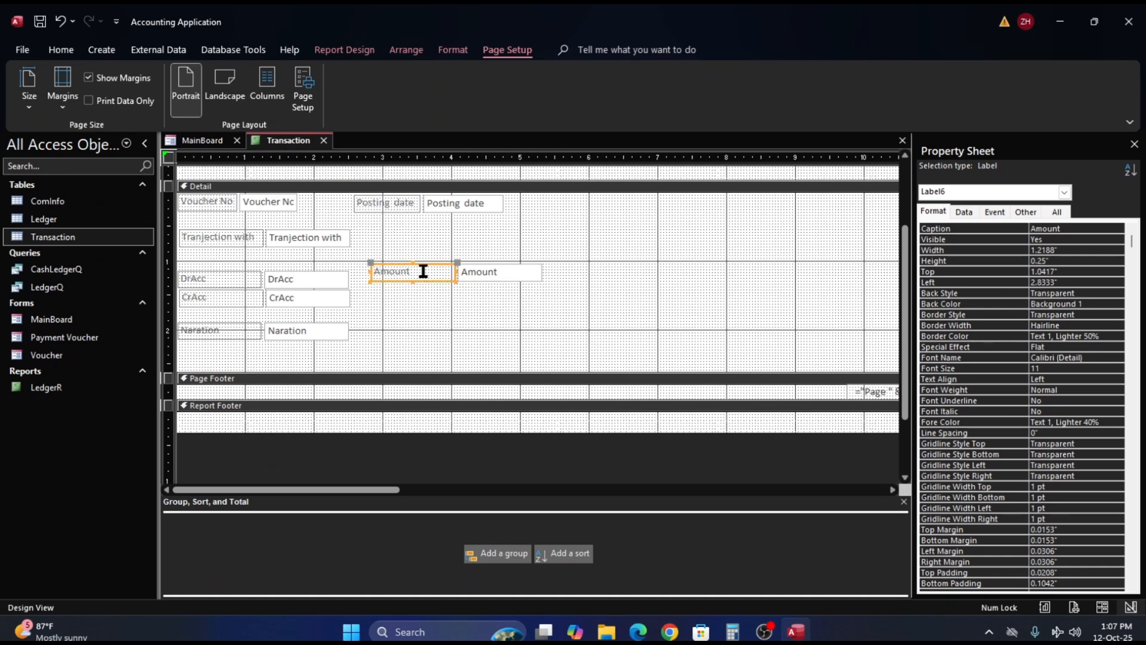
- Put the Amount label and text box into a stacked layout and move them down to about 1.67" from the Detail section's top
click(491, 271)
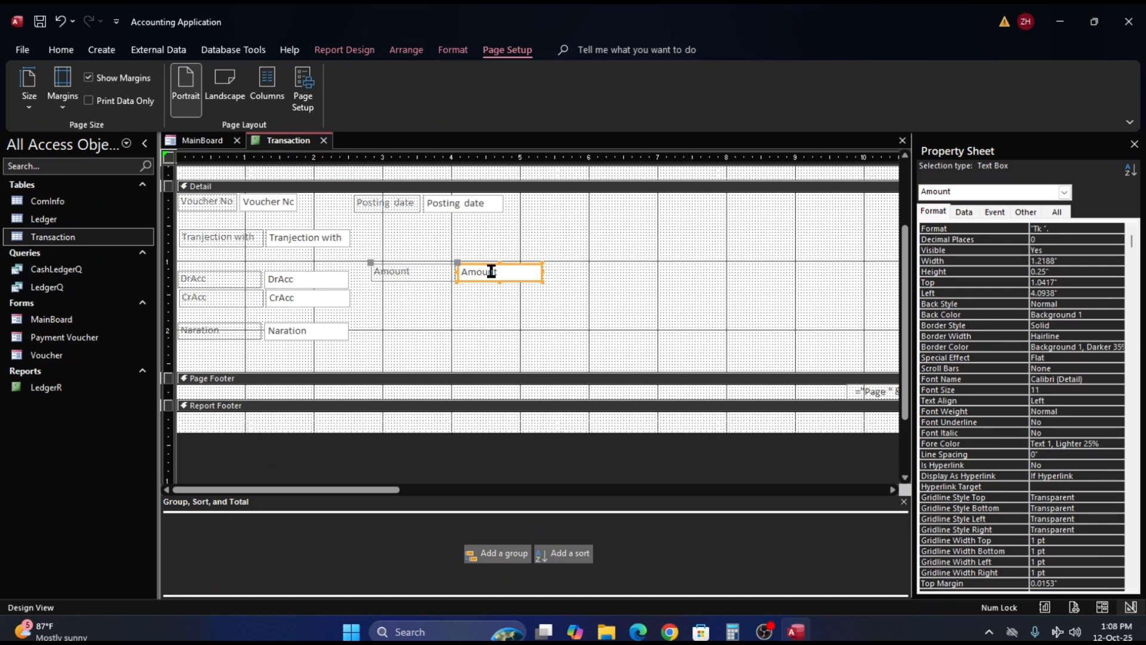
shift+click(407, 275)
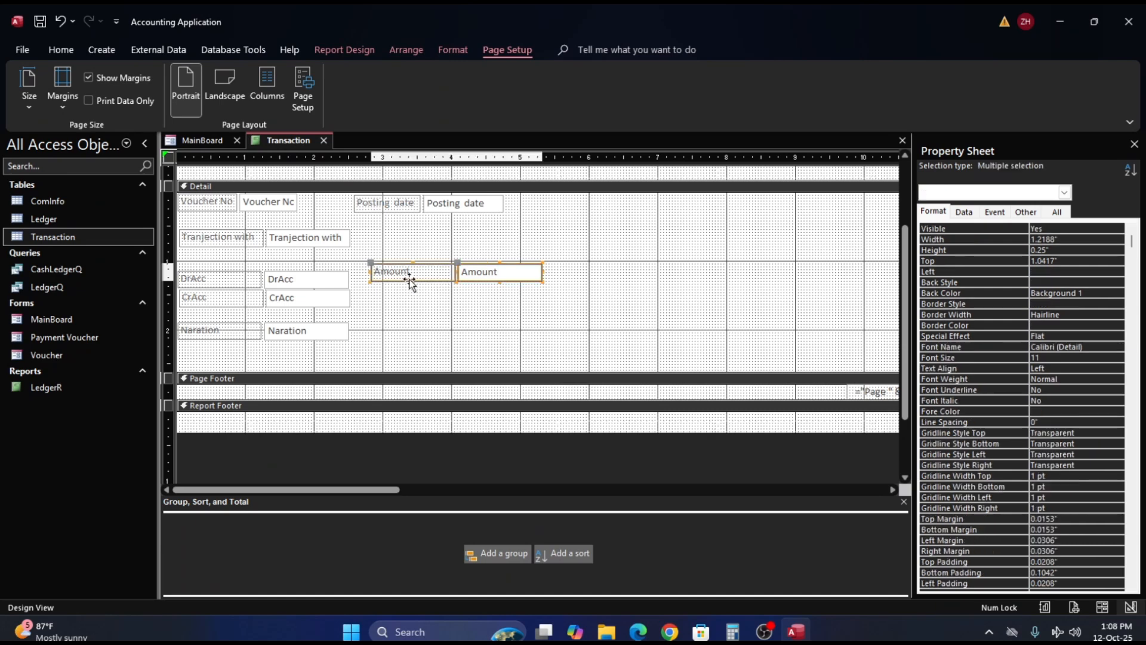
right_click(485, 275)
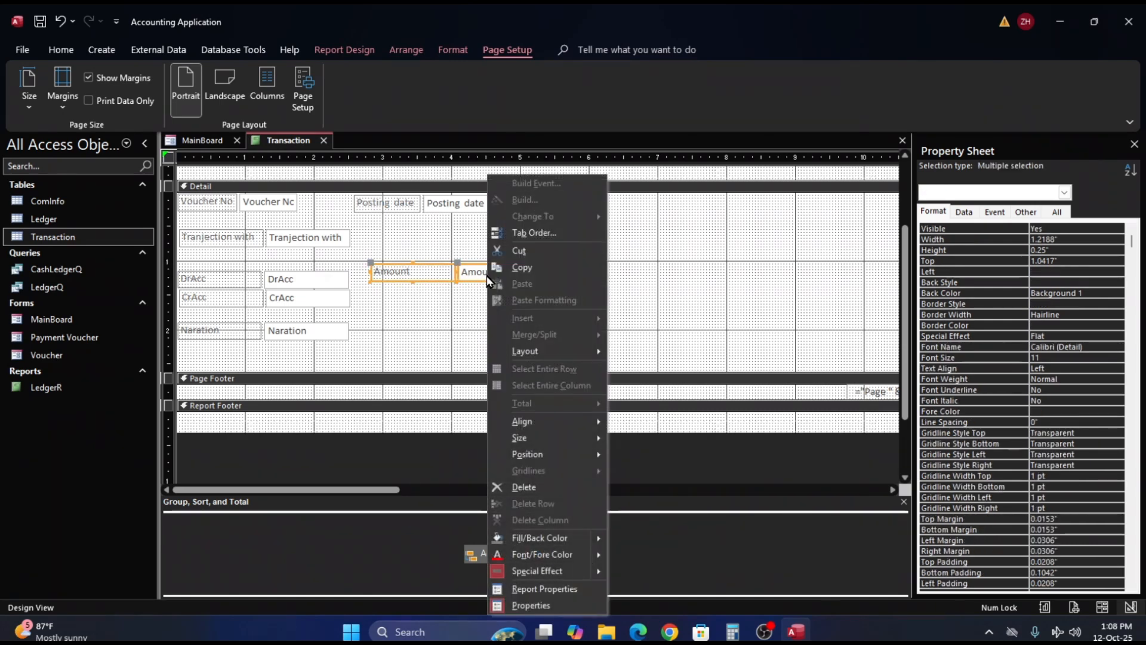
mouse_move(537, 353)
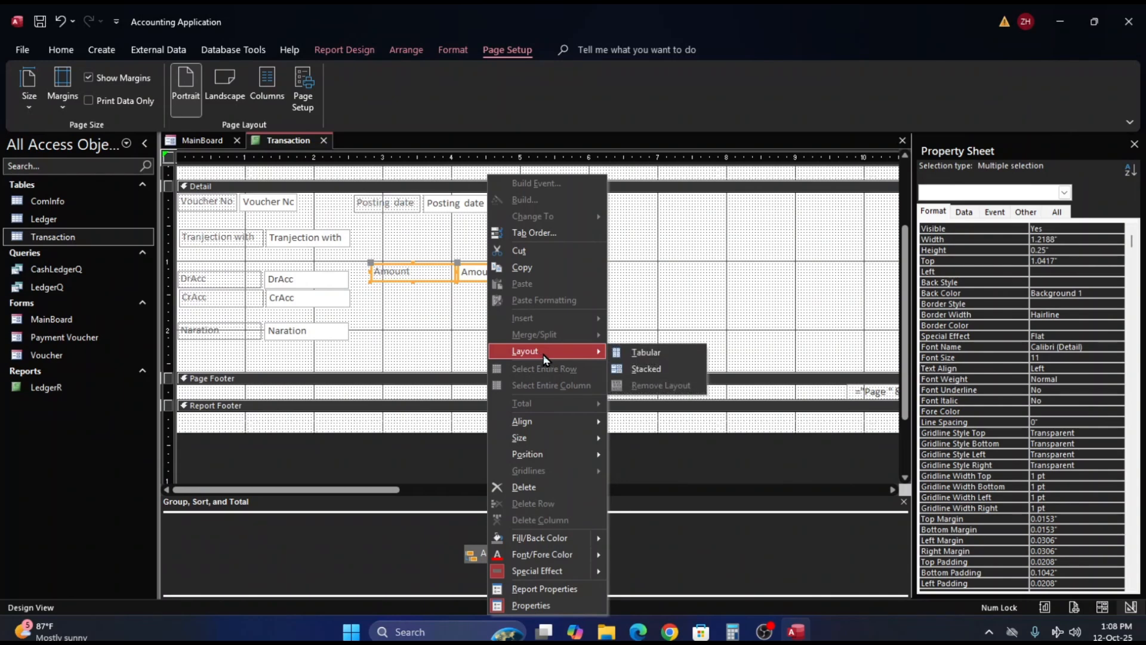
click(655, 376)
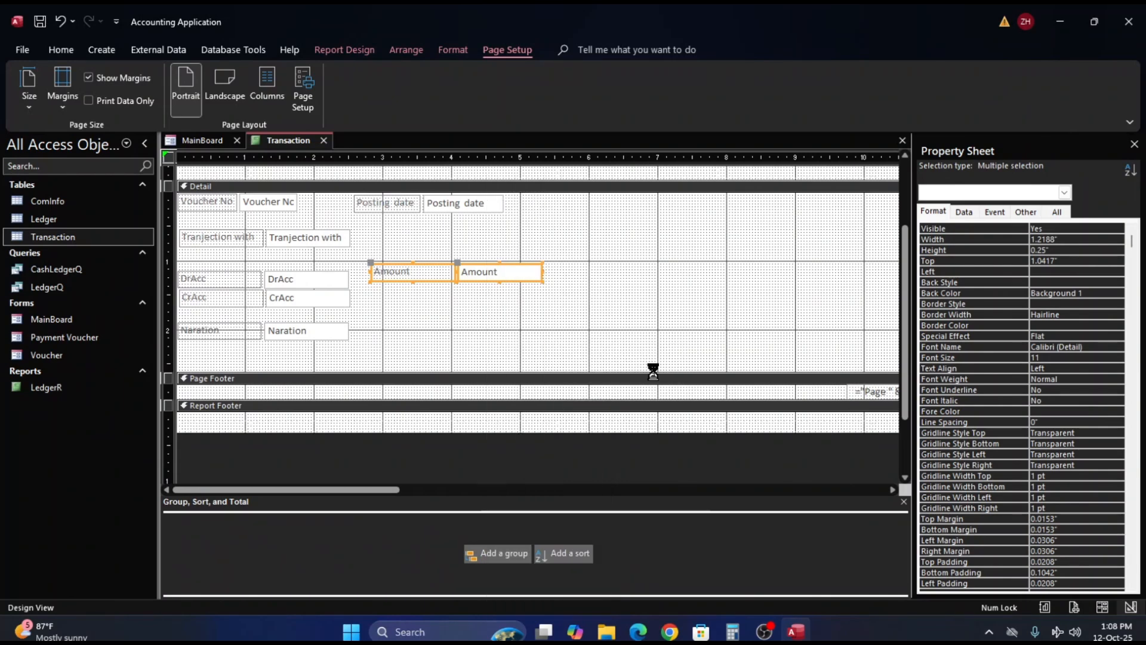
click(534, 338)
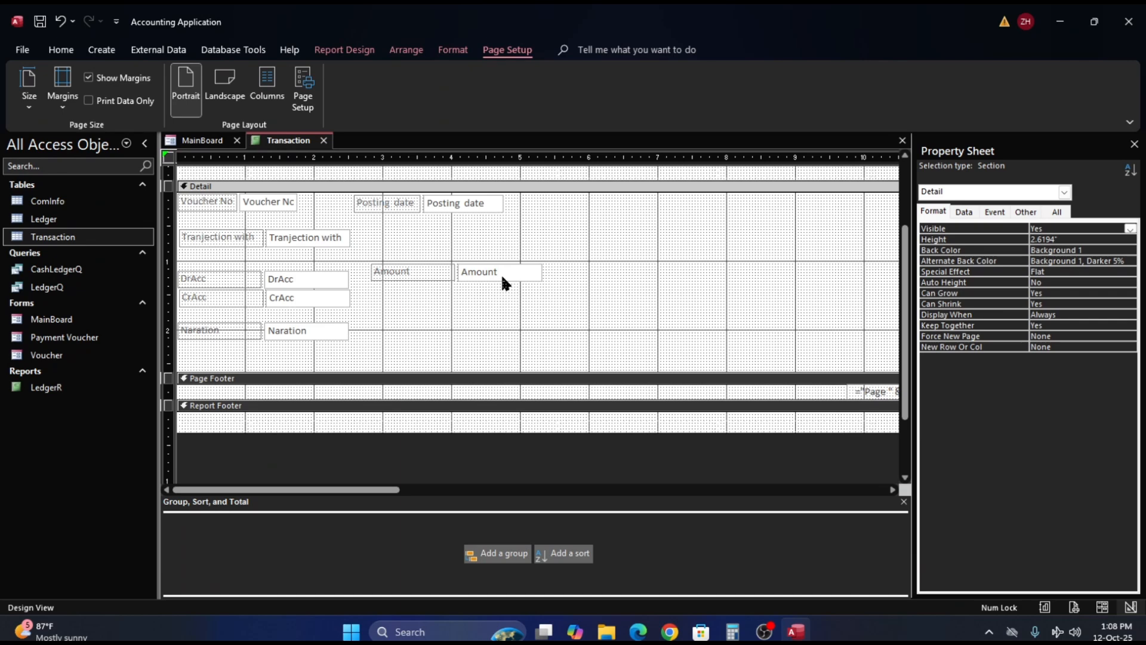
drag(501, 276, 501, 318)
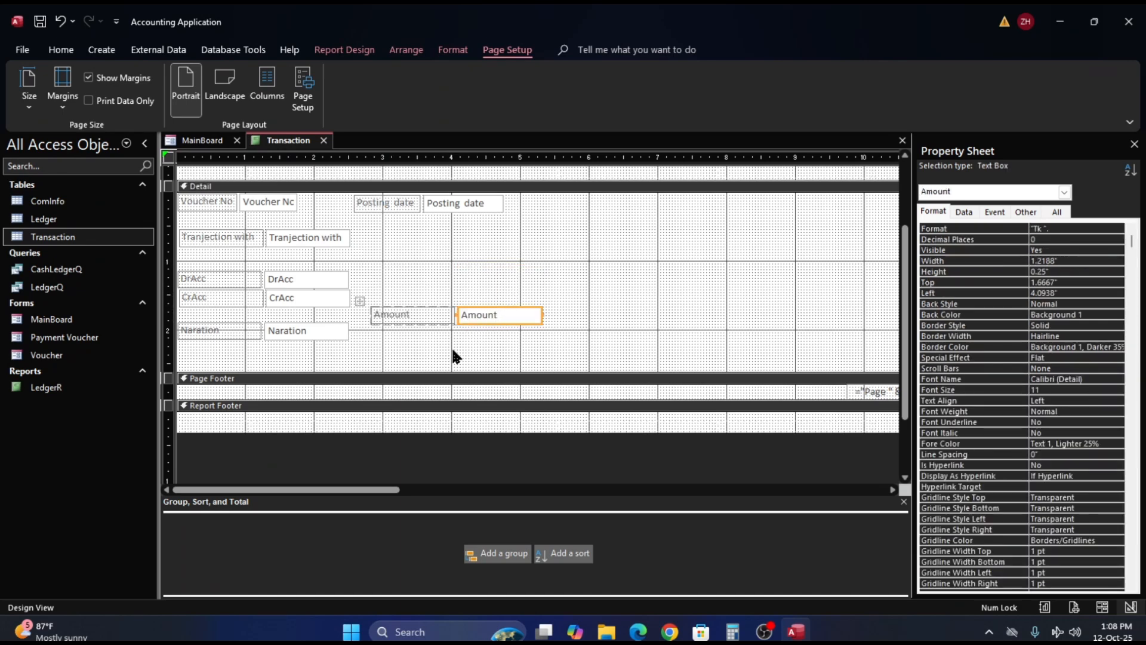
- Cut the Amount label and text box, paste them into the Detail section, and place them about 1.08" from its top, beside DrAcc
click(440, 316)
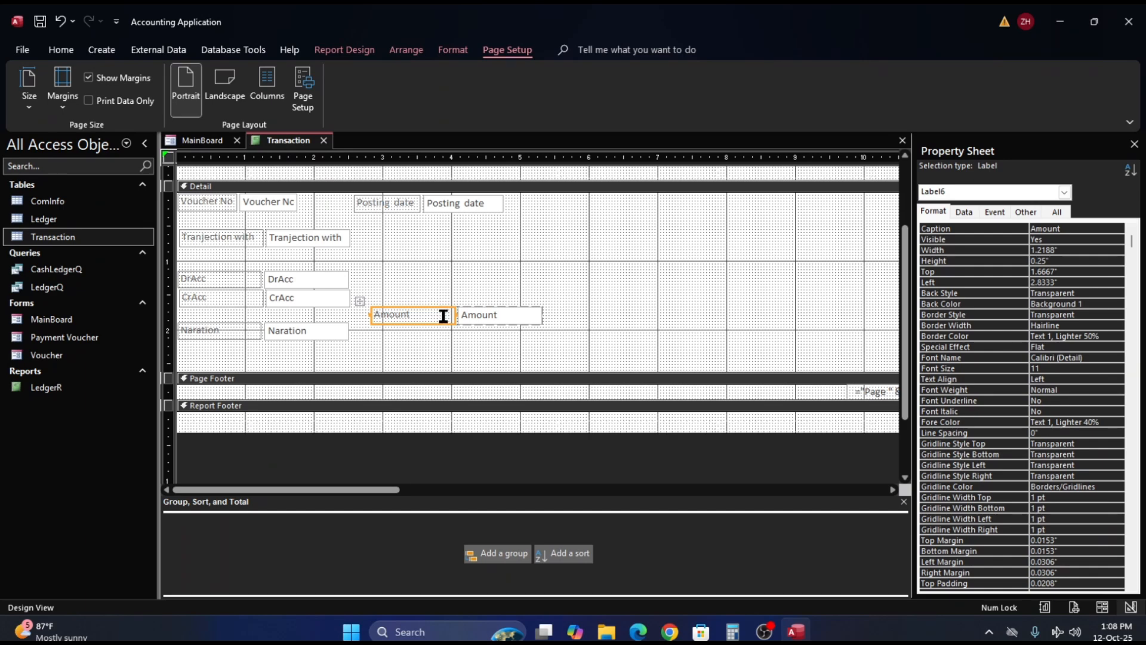
shift+click(487, 313)
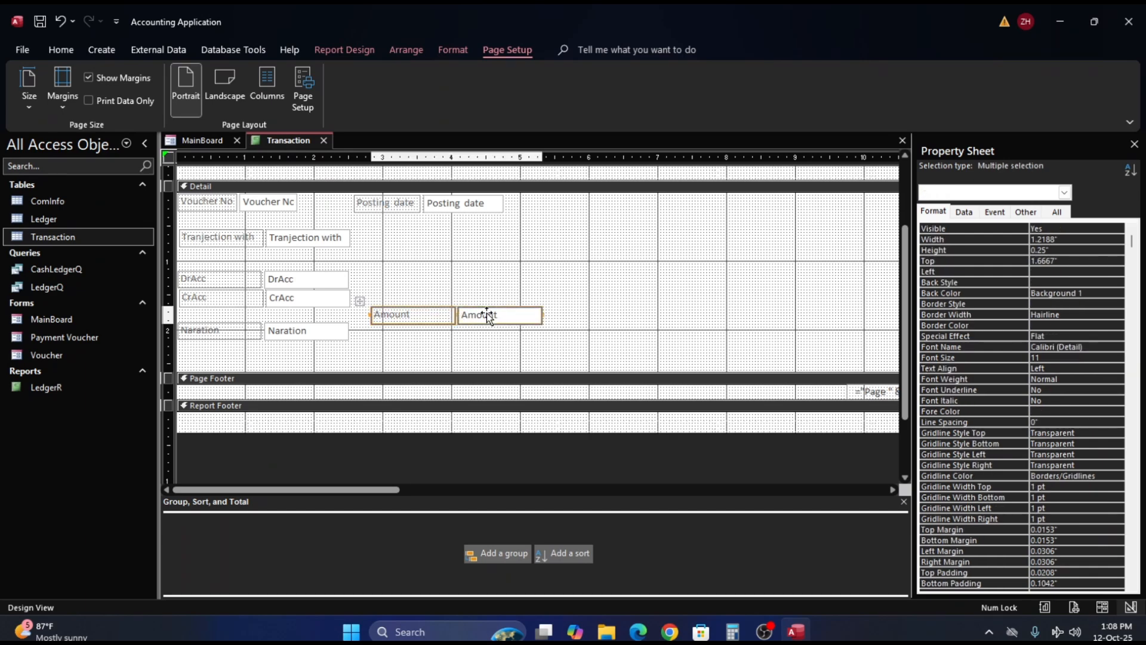
right_click(486, 313)
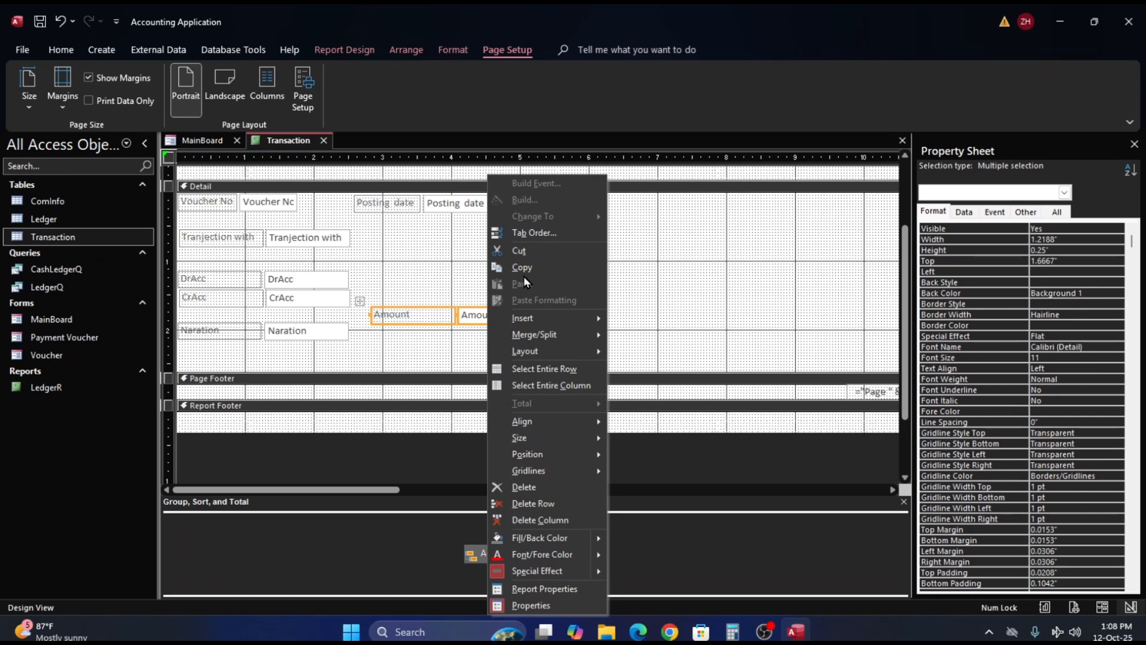
click(523, 249)
click(449, 327)
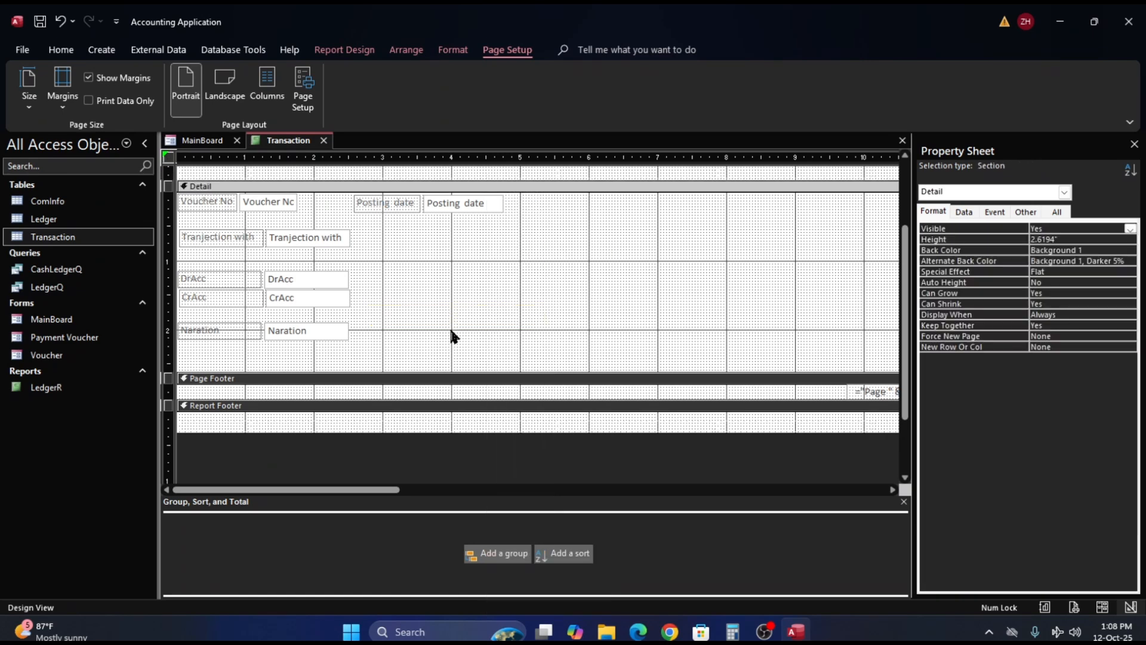
right_click(469, 303)
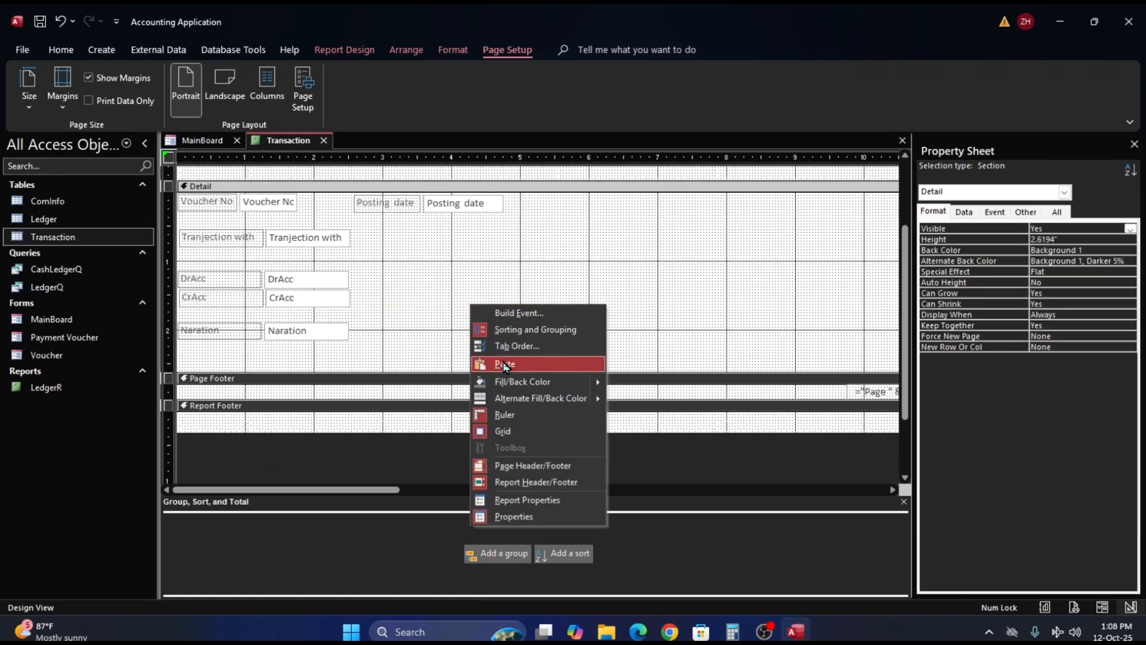
click(505, 365)
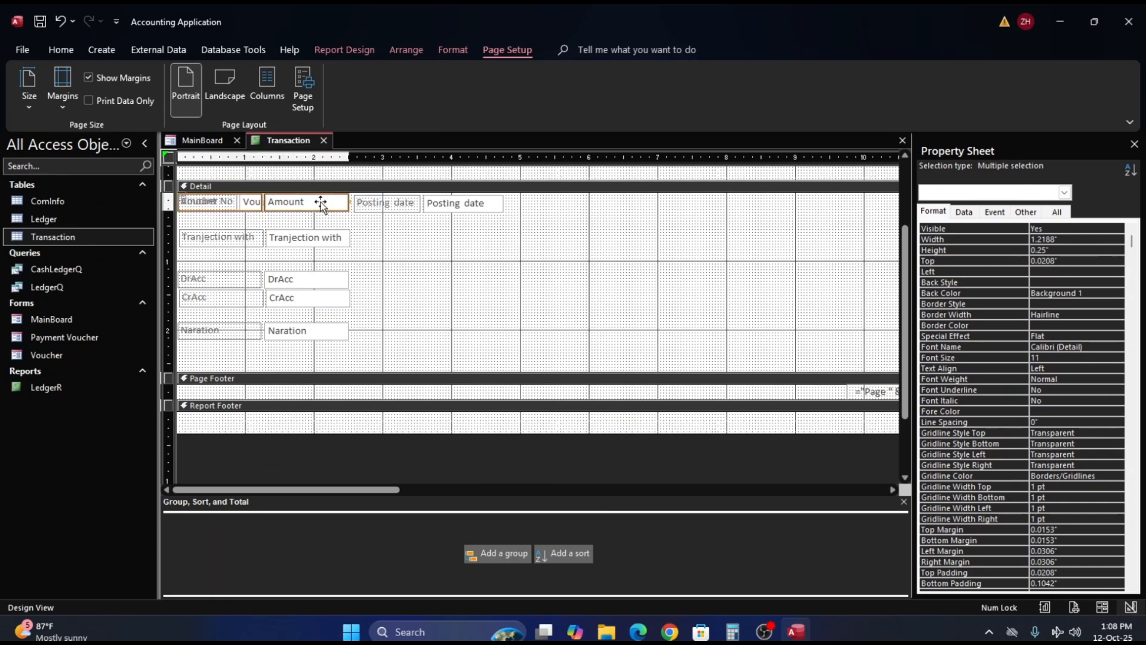
drag(321, 201, 519, 273)
click(420, 292)
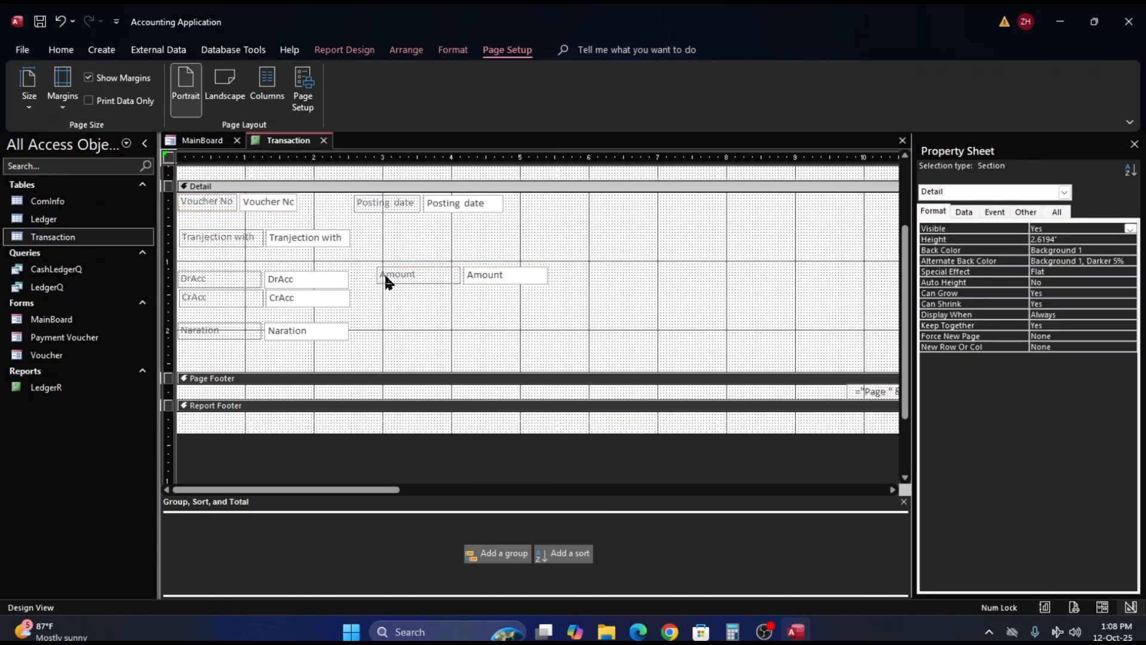
- Delete the stacked Amount label and text box, and undo that deletion
click(388, 278)
click(366, 263)
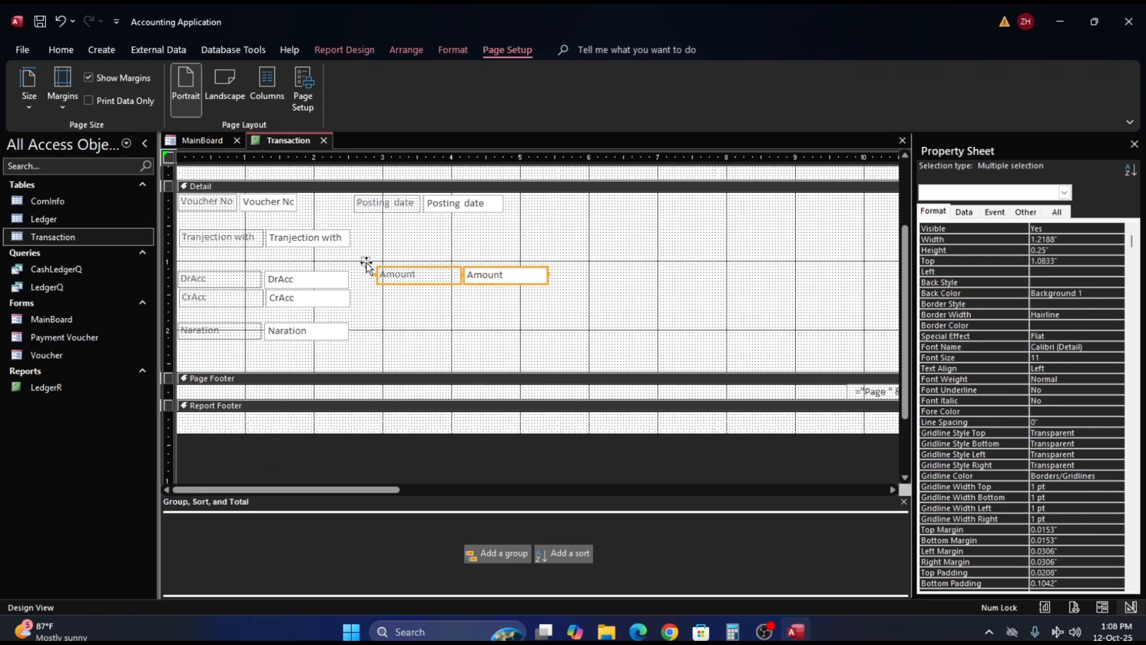
key(Delete)
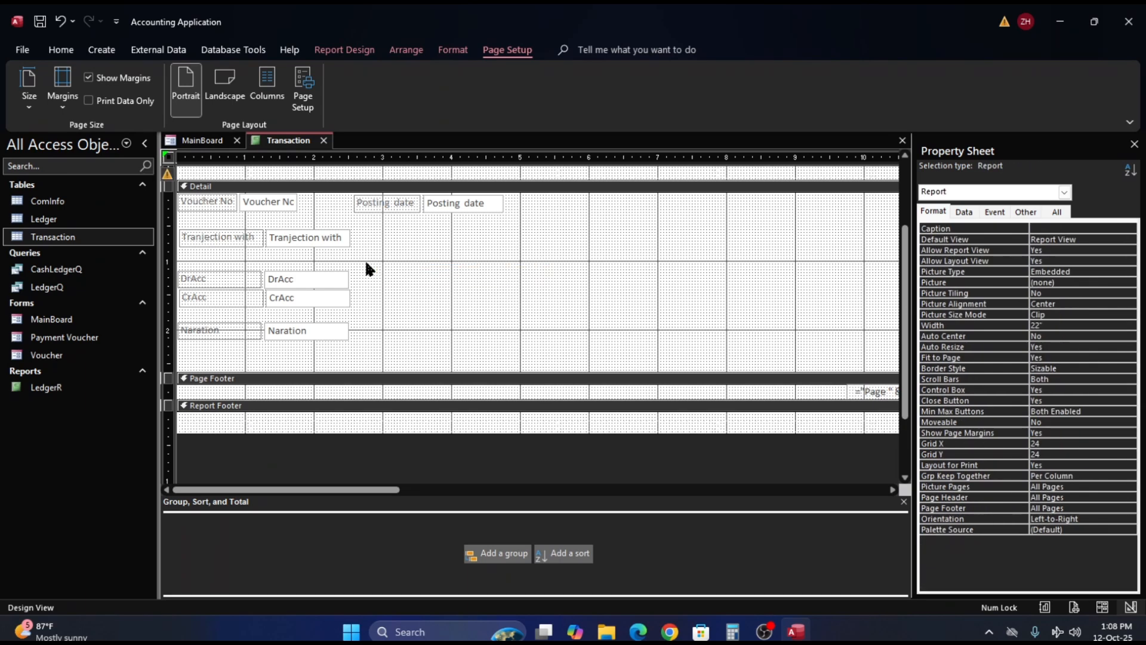
key(ctrl+z)
click(440, 291)
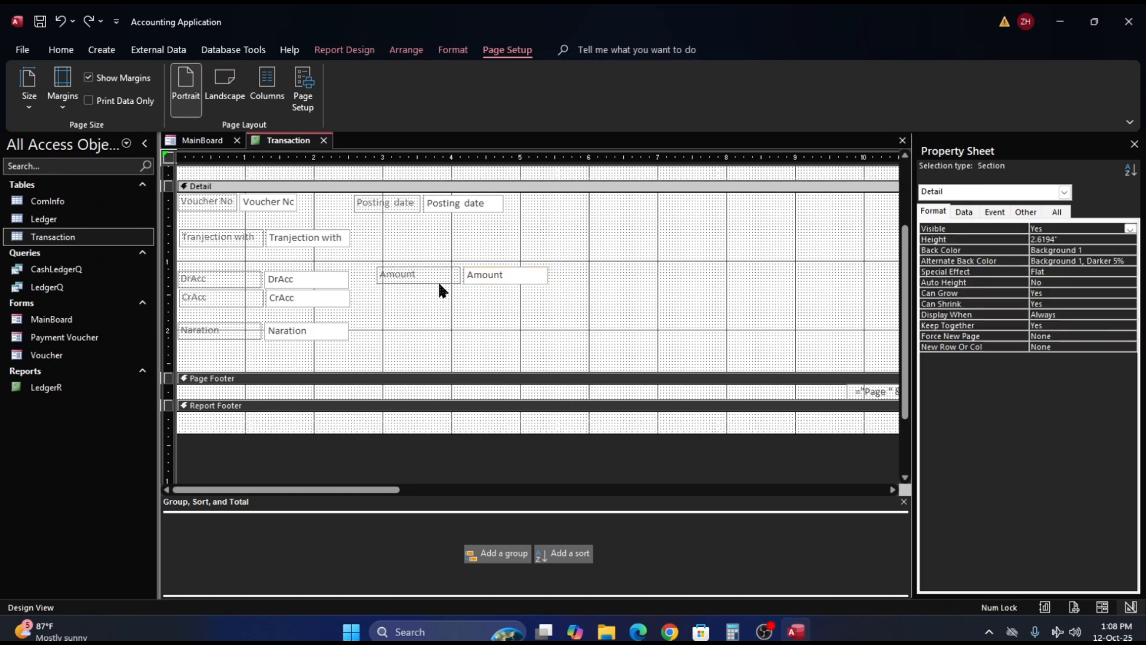
- Widen the Amount text box to about 2.41" and increase its height to about 0.54"
click(436, 278)
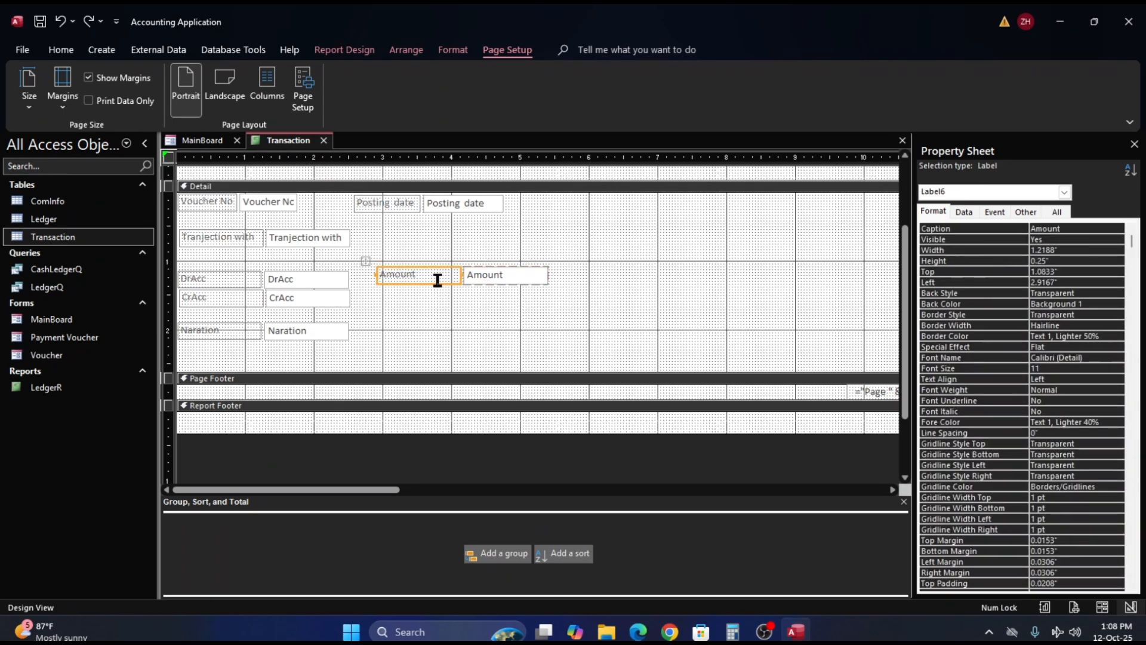
click(544, 278)
drag(546, 276, 628, 276)
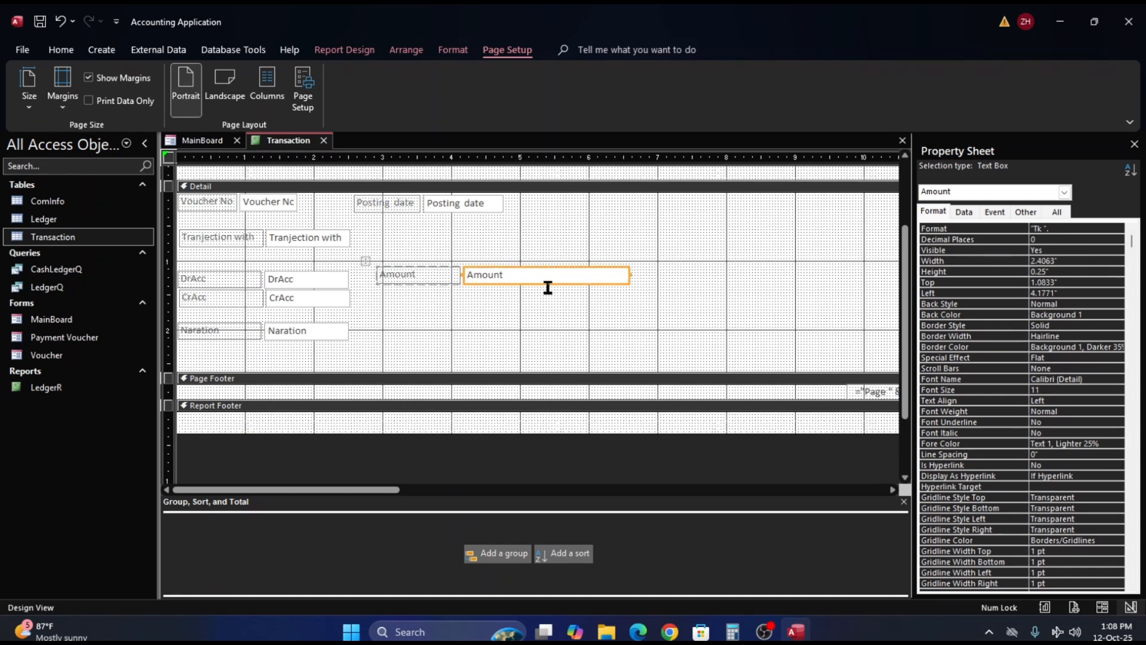
drag(545, 284, 537, 304)
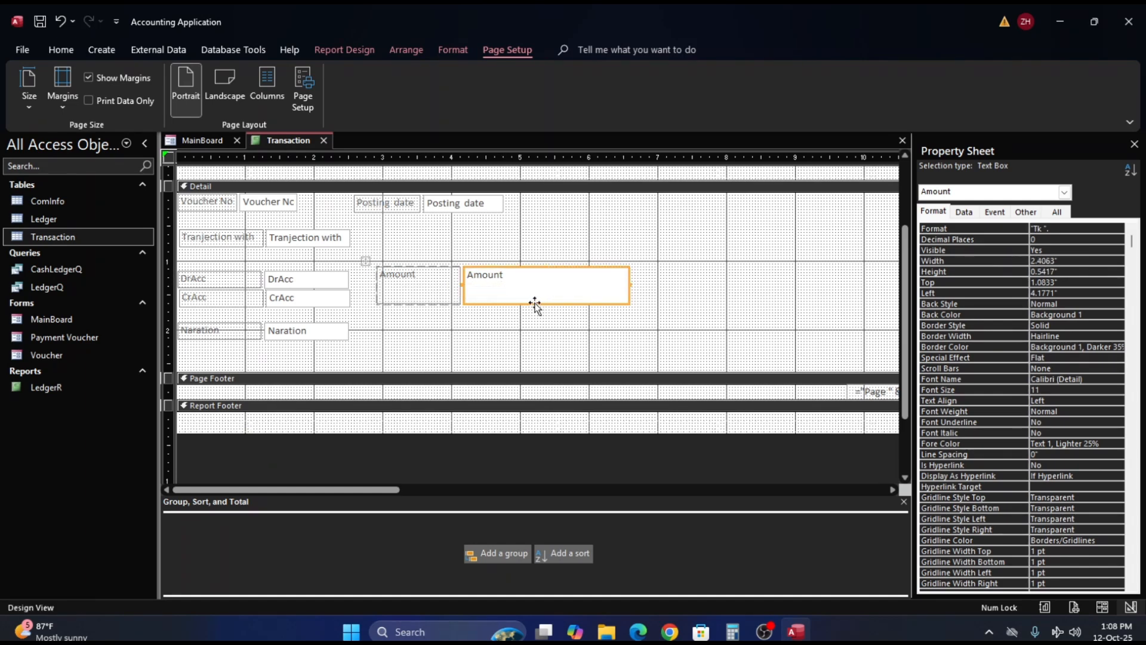
- Delete the Amount label and text box from the Detail section
click(405, 291)
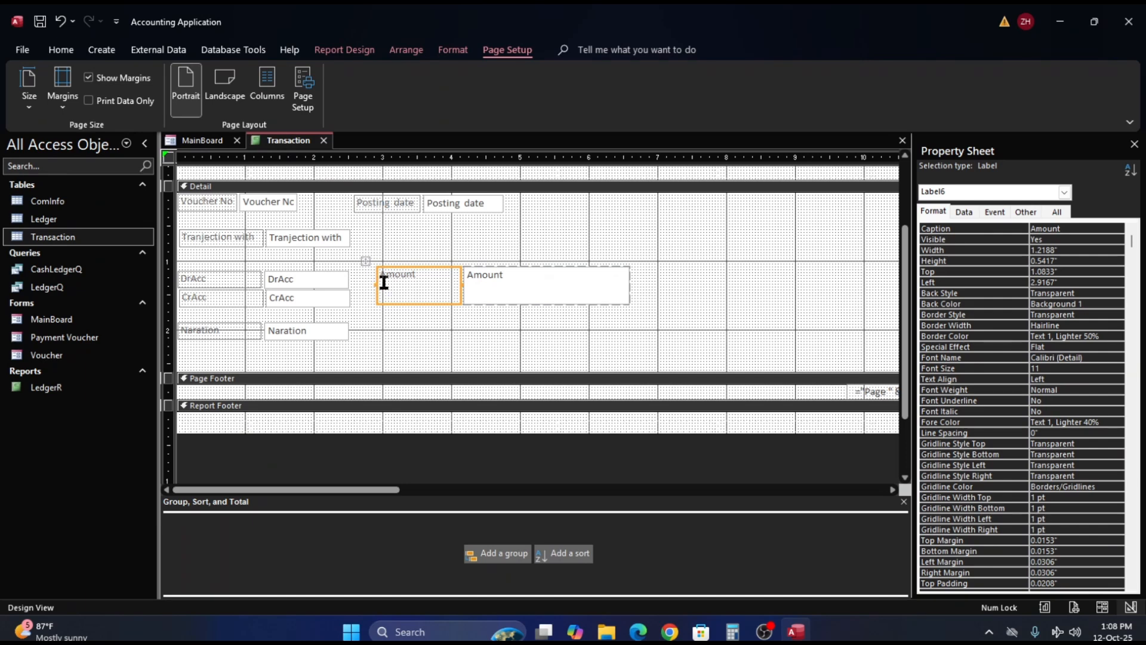
double_click(427, 289)
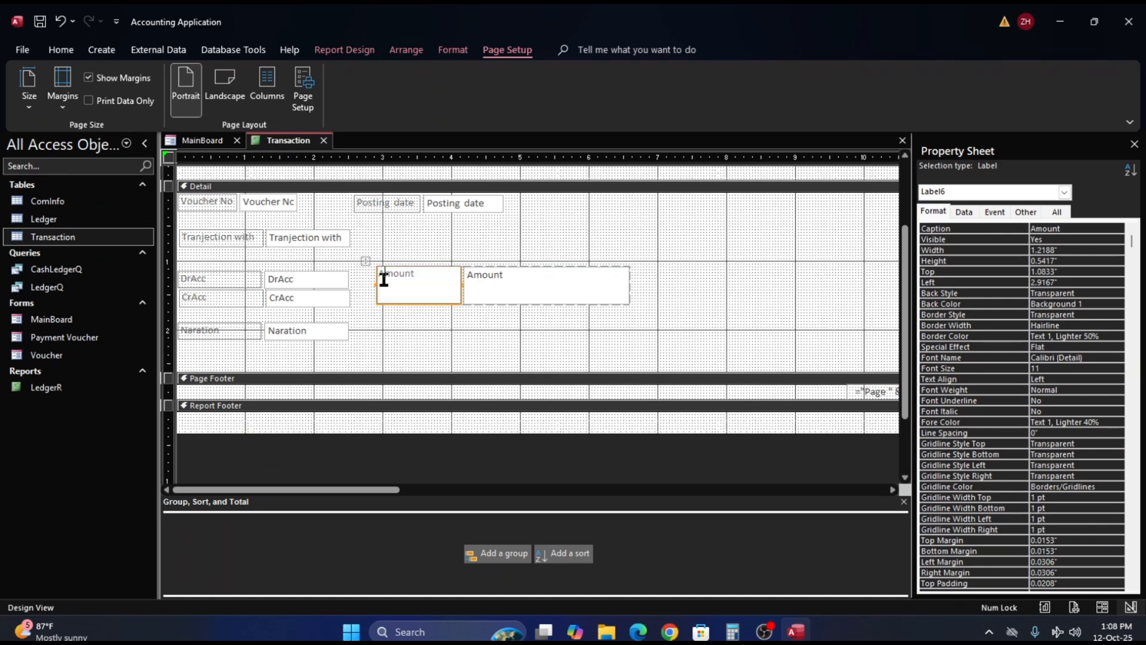
click(456, 320)
click(426, 283)
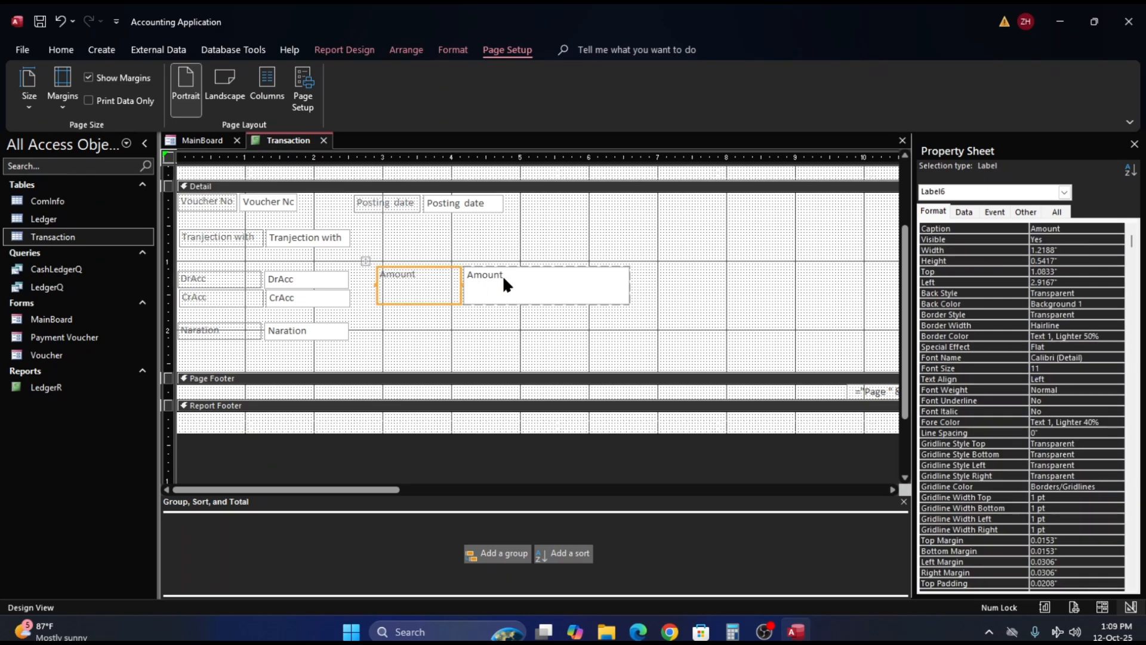
click(503, 281)
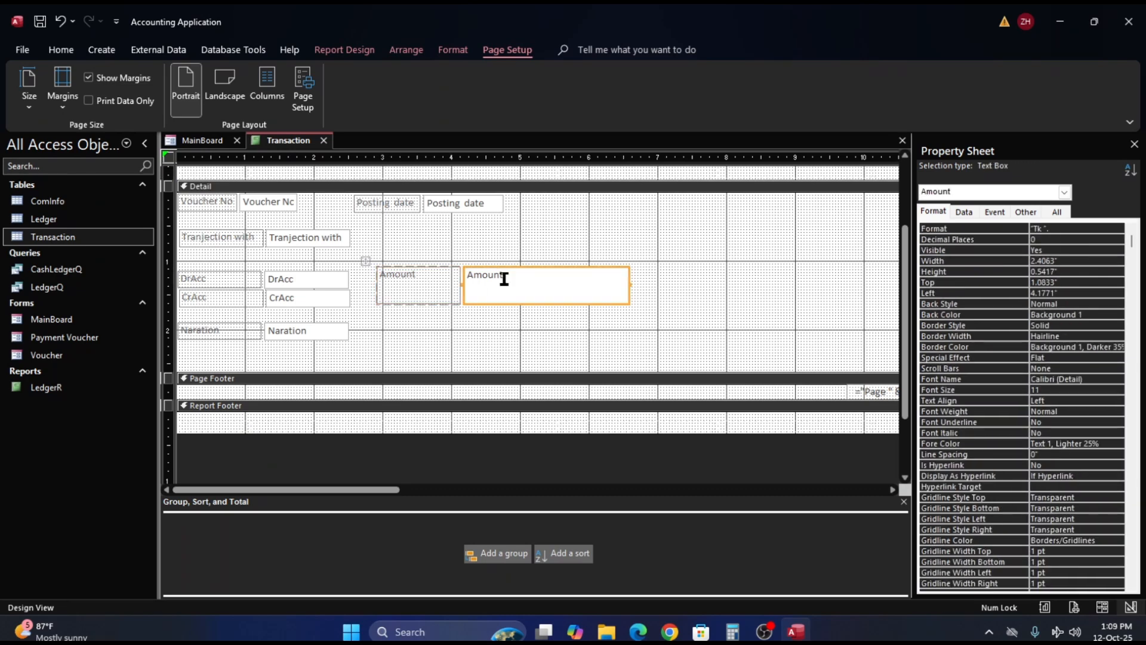
key(Delete)
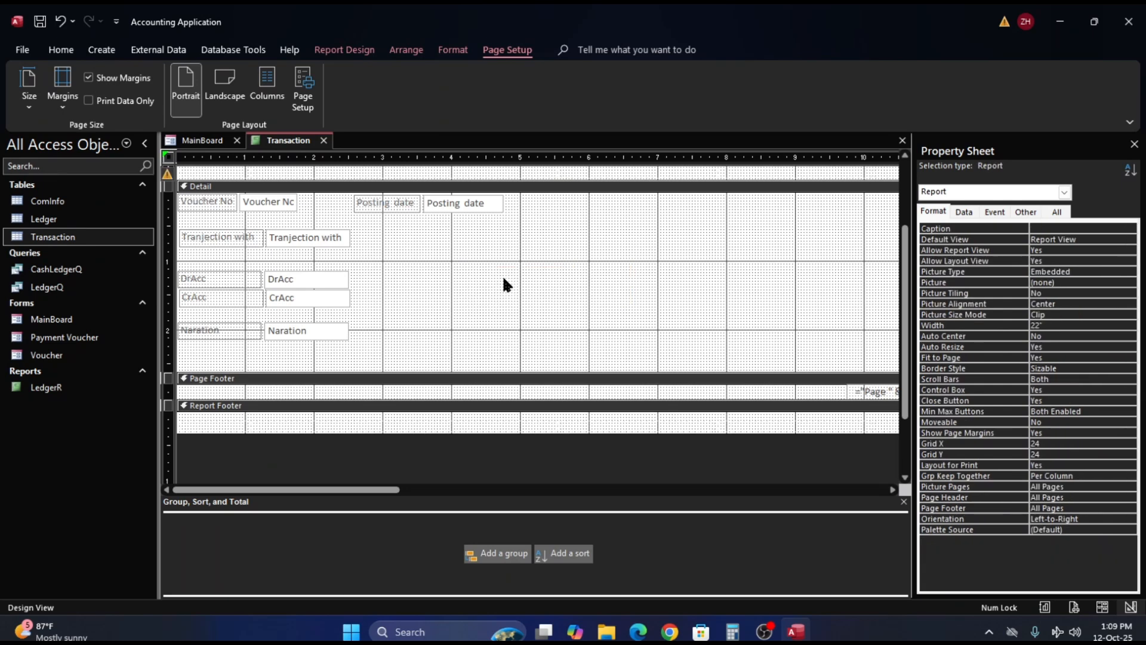
- Undo the deletion of the Amount label and text box in the Detail section
key(ctrl+z)
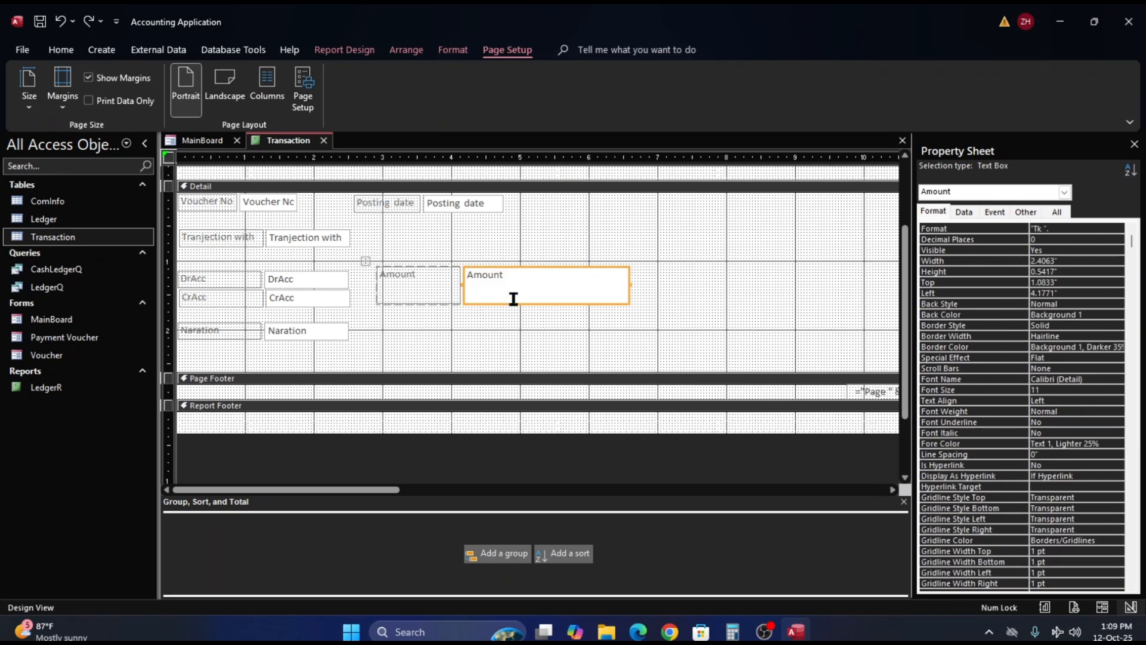
click(519, 303)
click(665, 303)
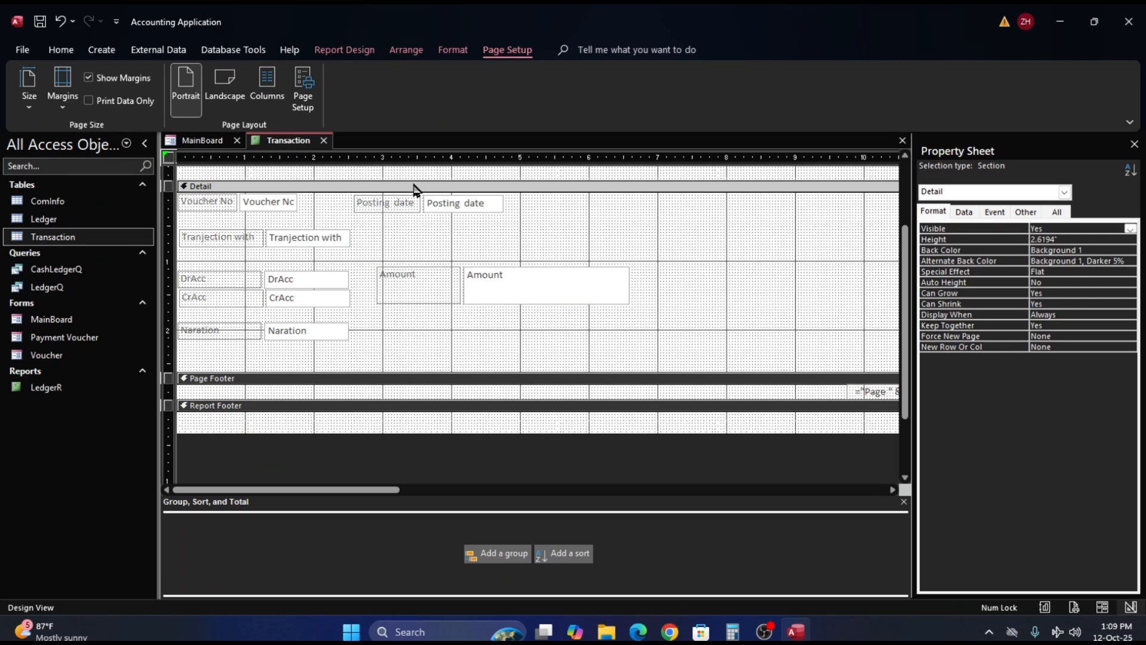
- Switch the report to Layout View and remove the shared control layout from the Amount label and text box
right_click(304, 142)
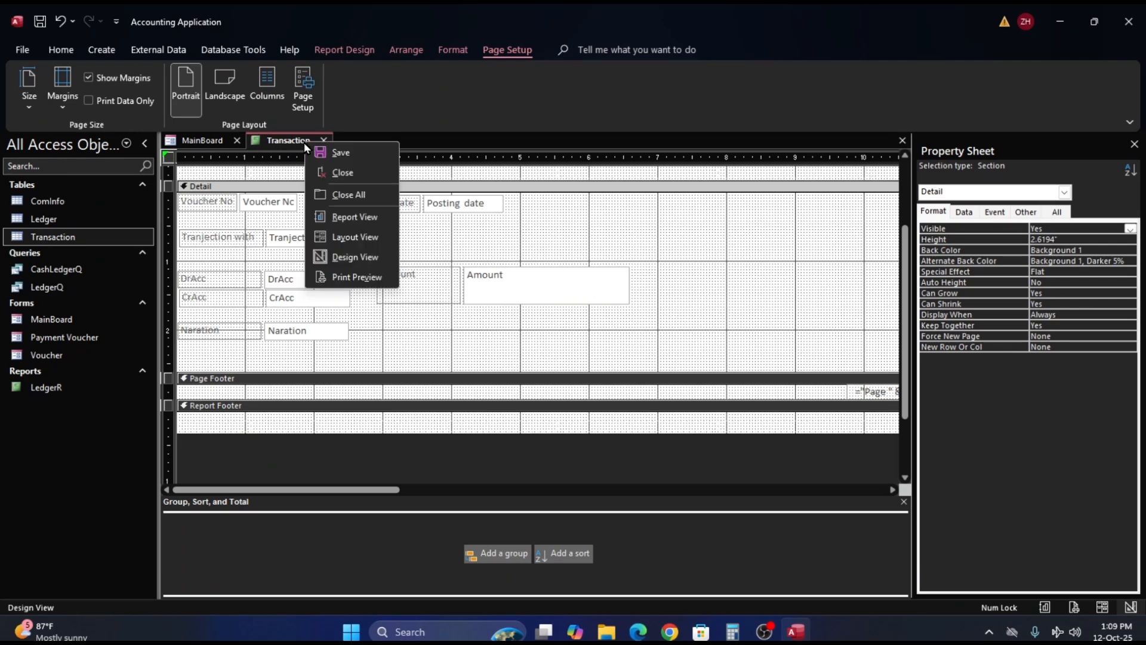
click(359, 238)
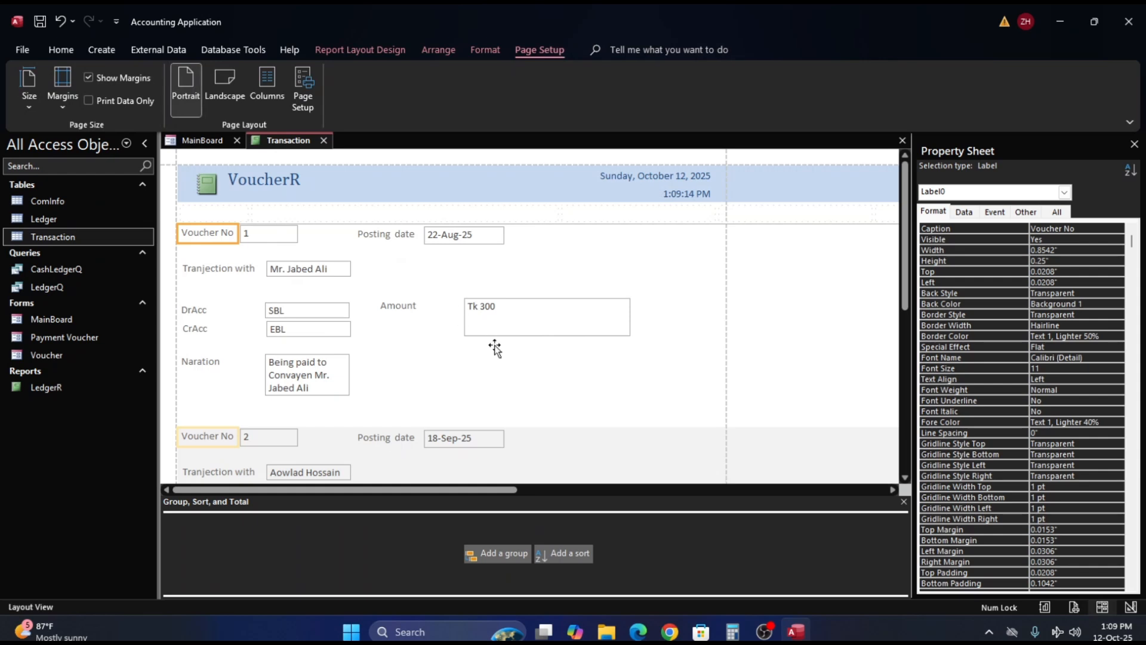
click(499, 322)
click(388, 321)
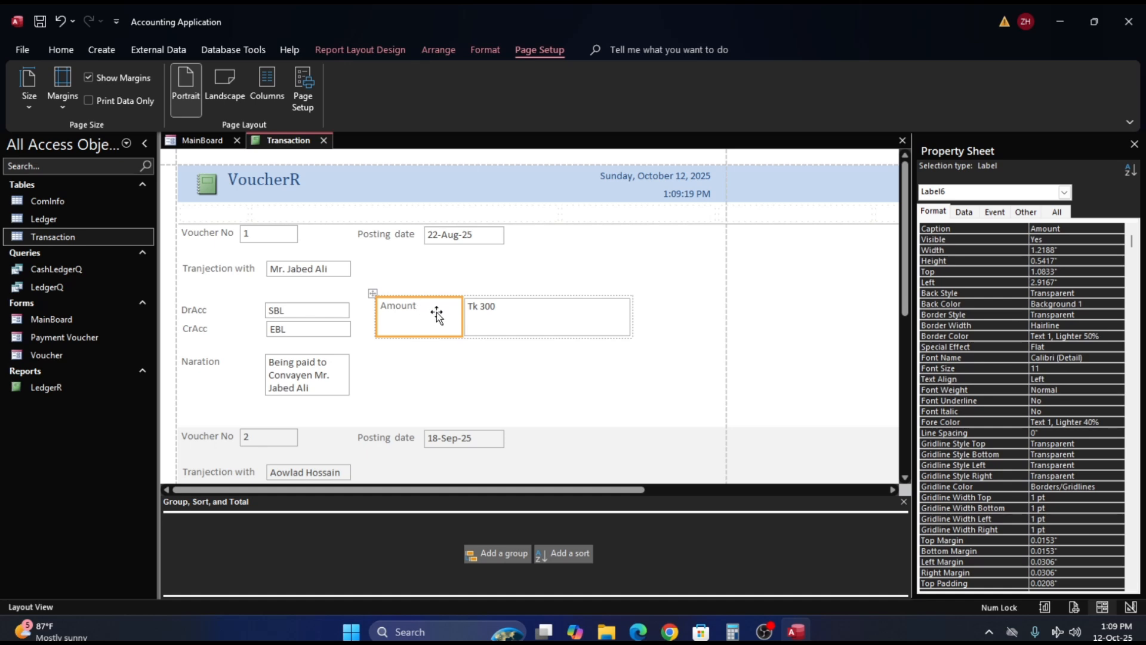
shift+click(499, 316)
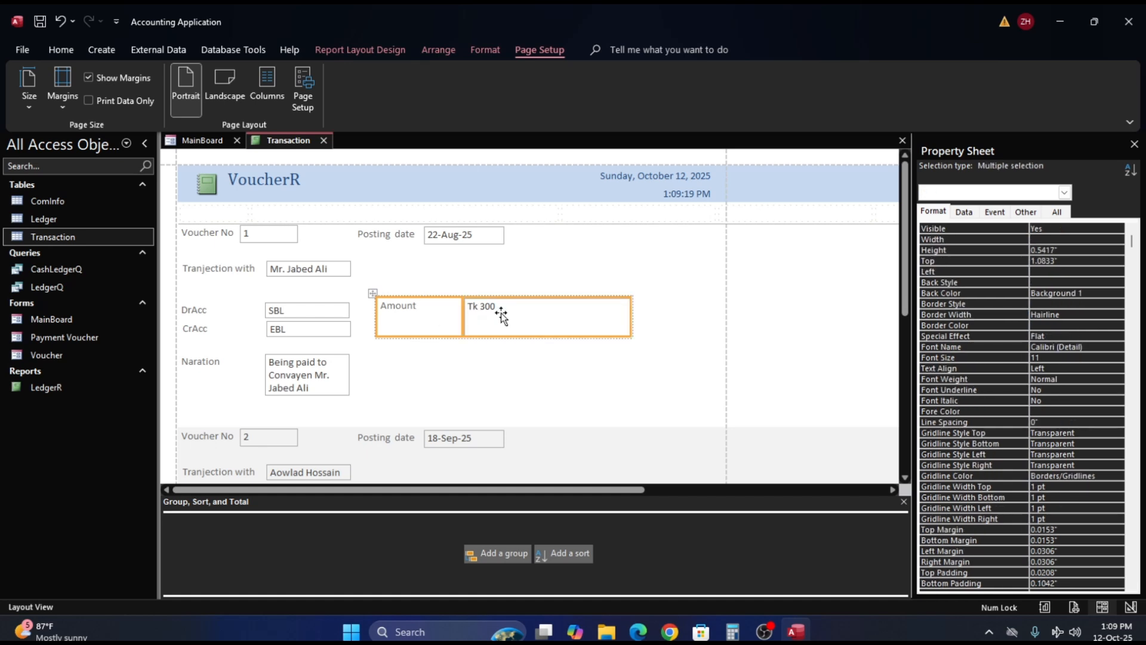
right_click(500, 316)
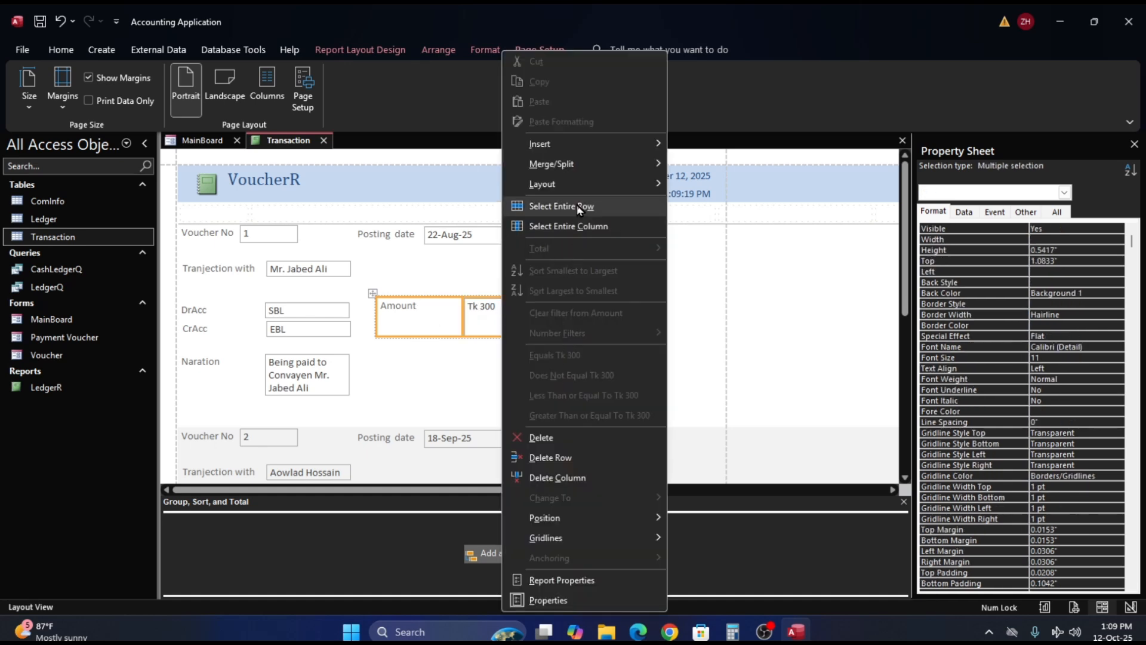
mouse_move(579, 188)
click(706, 225)
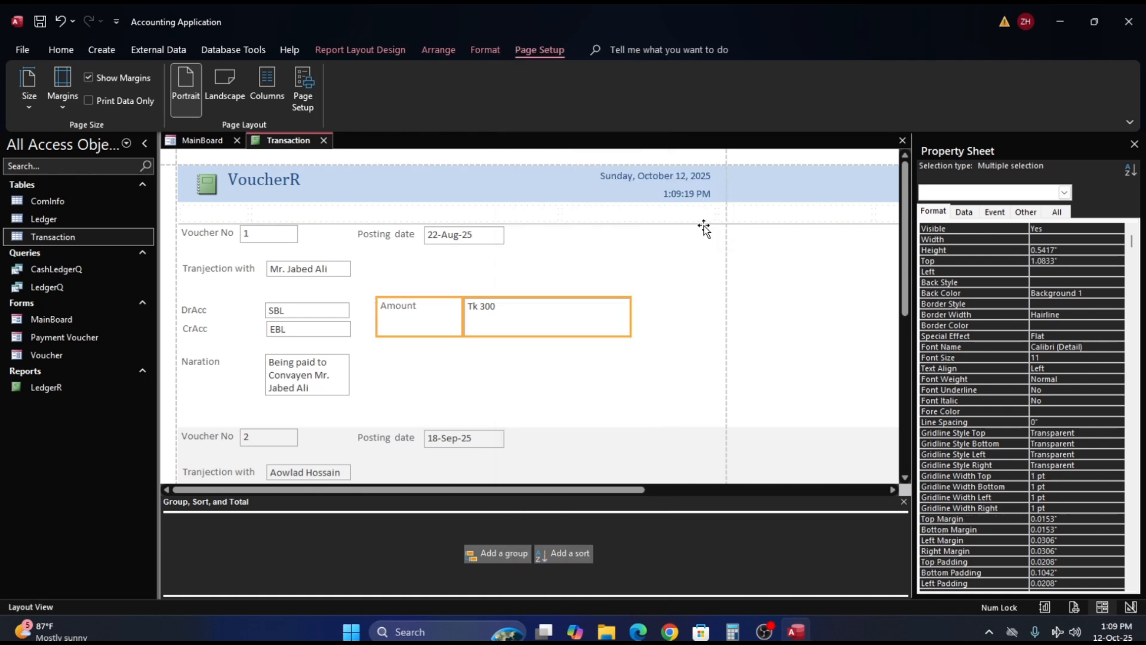
- Move the Amount text box down, place its label about 0.88" from the top and 4.17" from the left, and reduce the label's height to about 0.21"
click(540, 388)
click(427, 330)
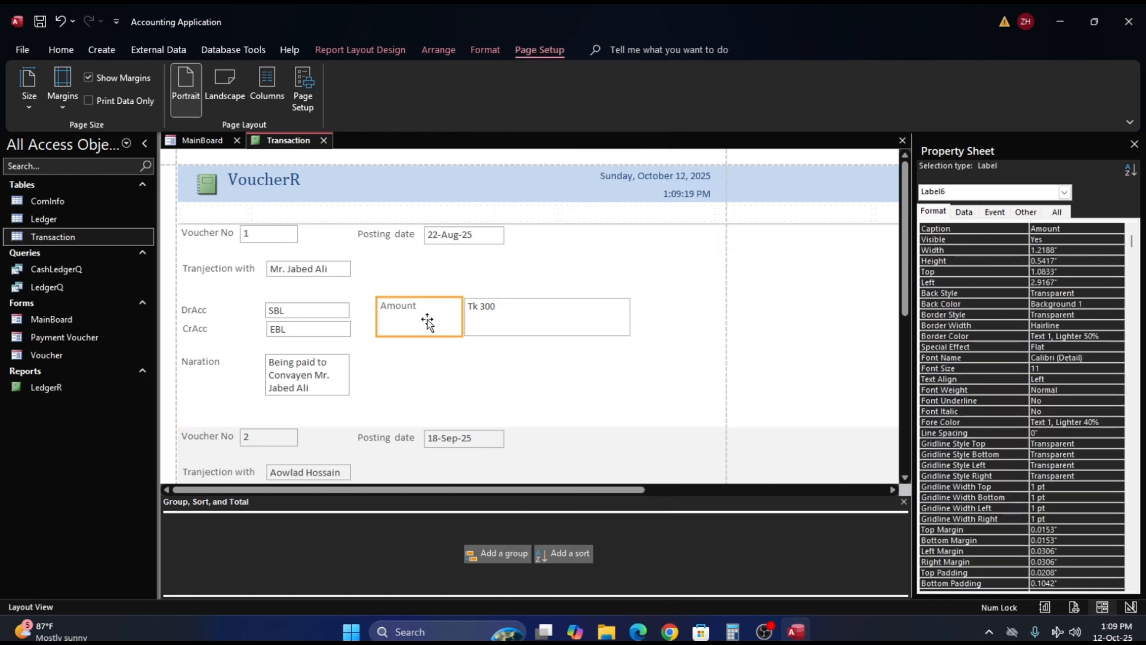
click(431, 299)
drag(545, 318, 548, 374)
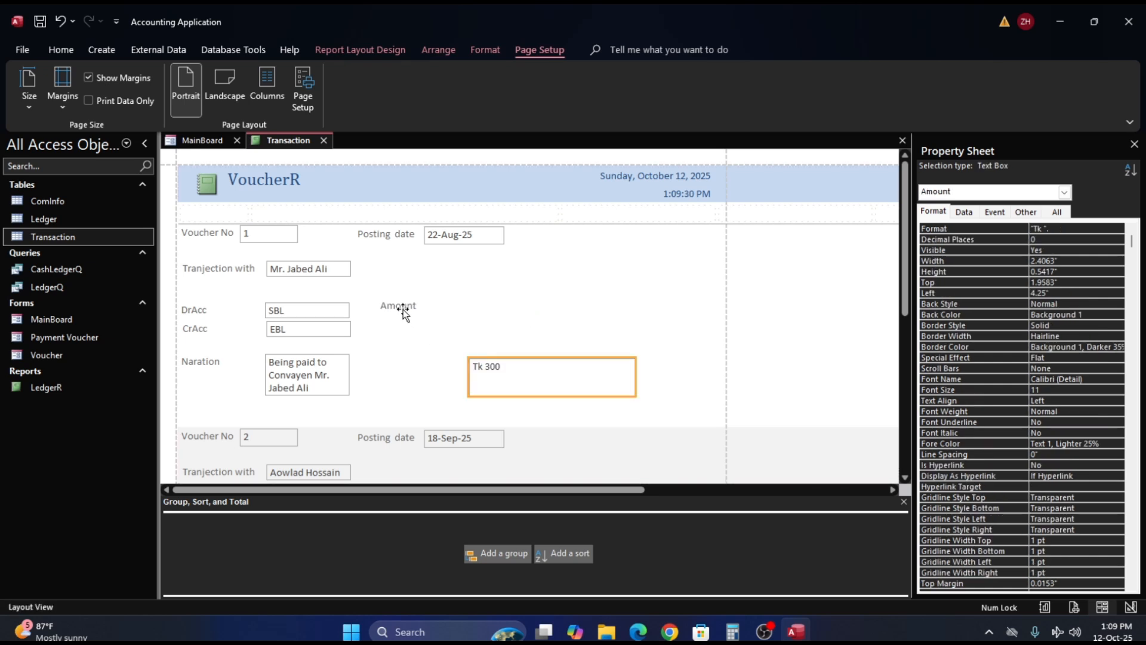
drag(403, 309, 489, 295)
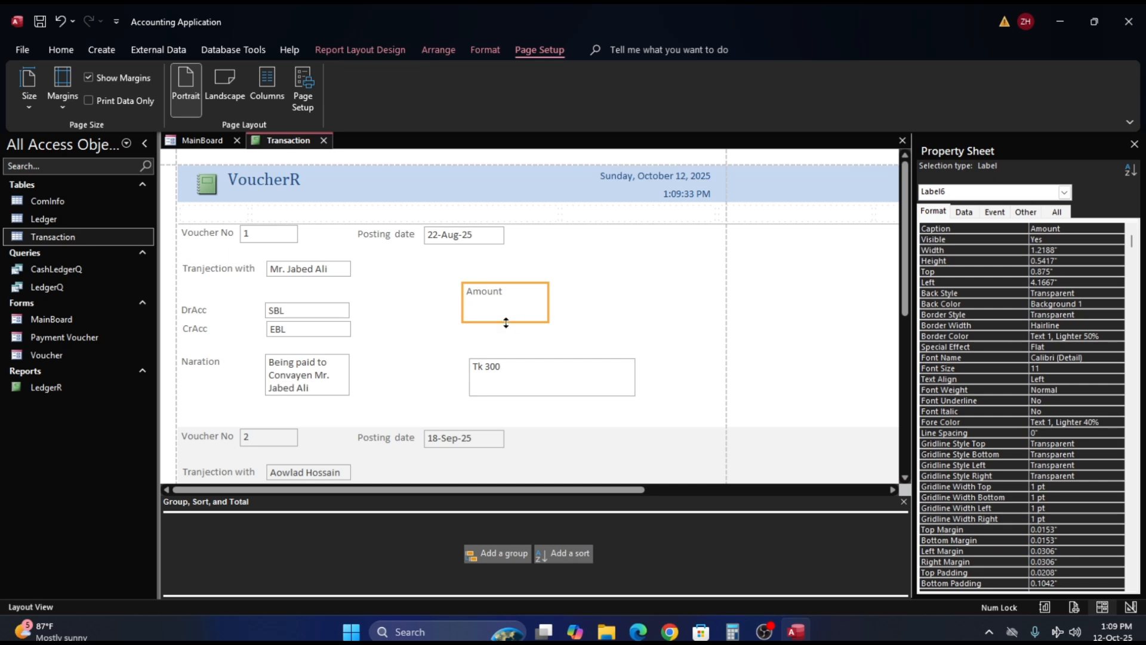
drag(506, 322, 506, 302)
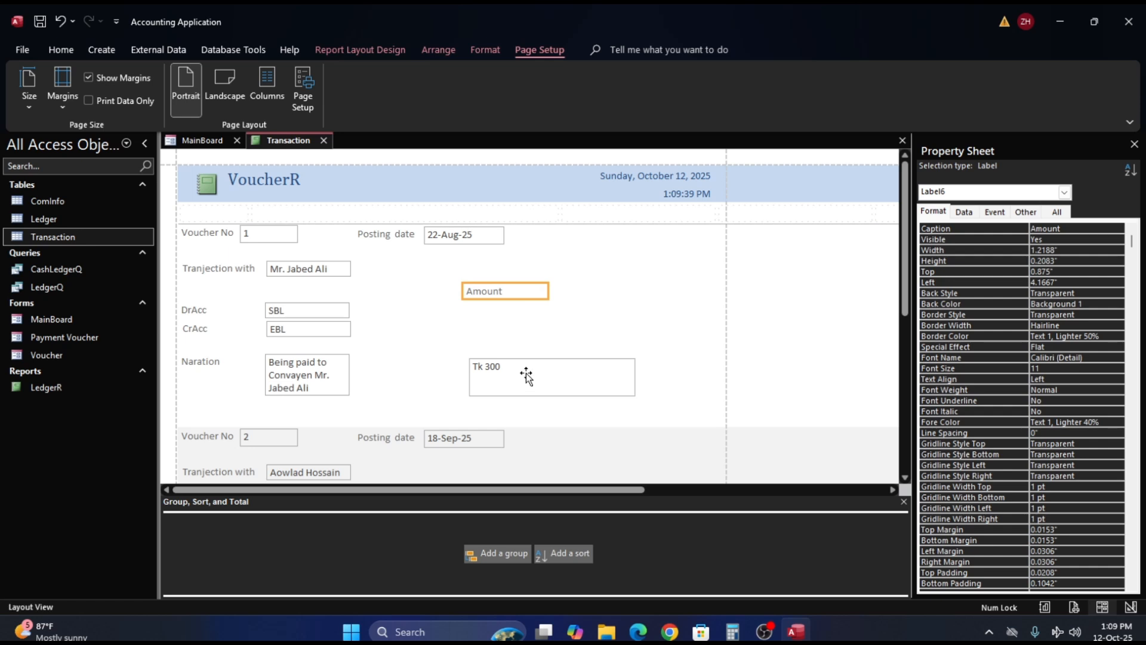
- Place the Amount text box beneath its label, about 1.17" from the top and 3.88" from the left, and return to Design View
click(525, 376)
drag(509, 348, 506, 320)
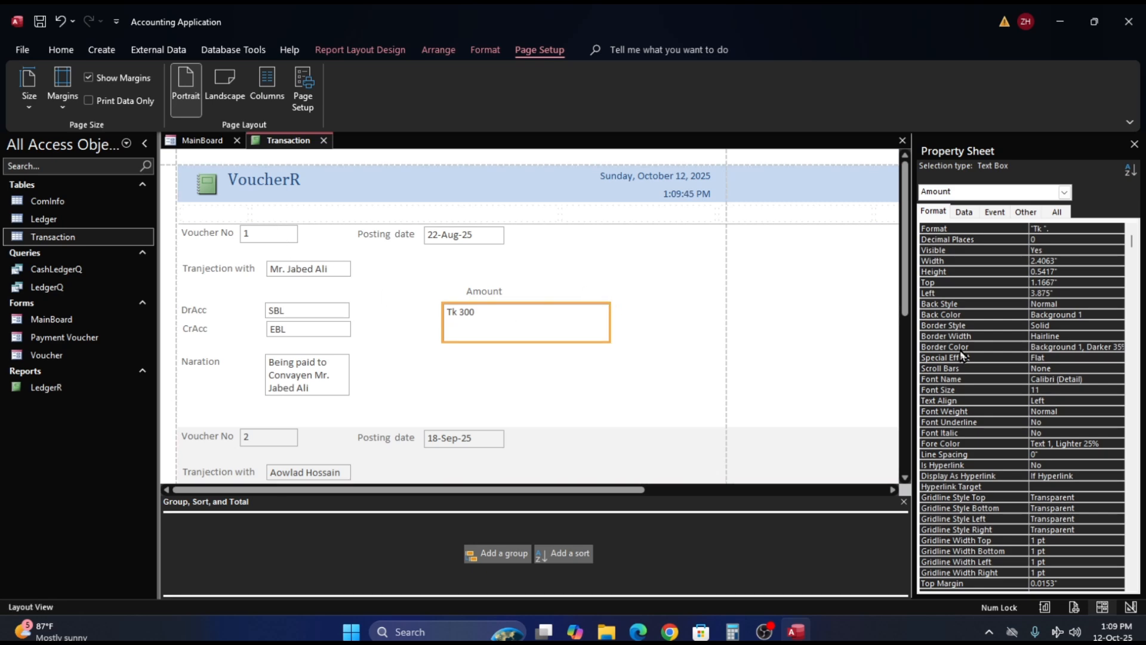
right_click(624, 269)
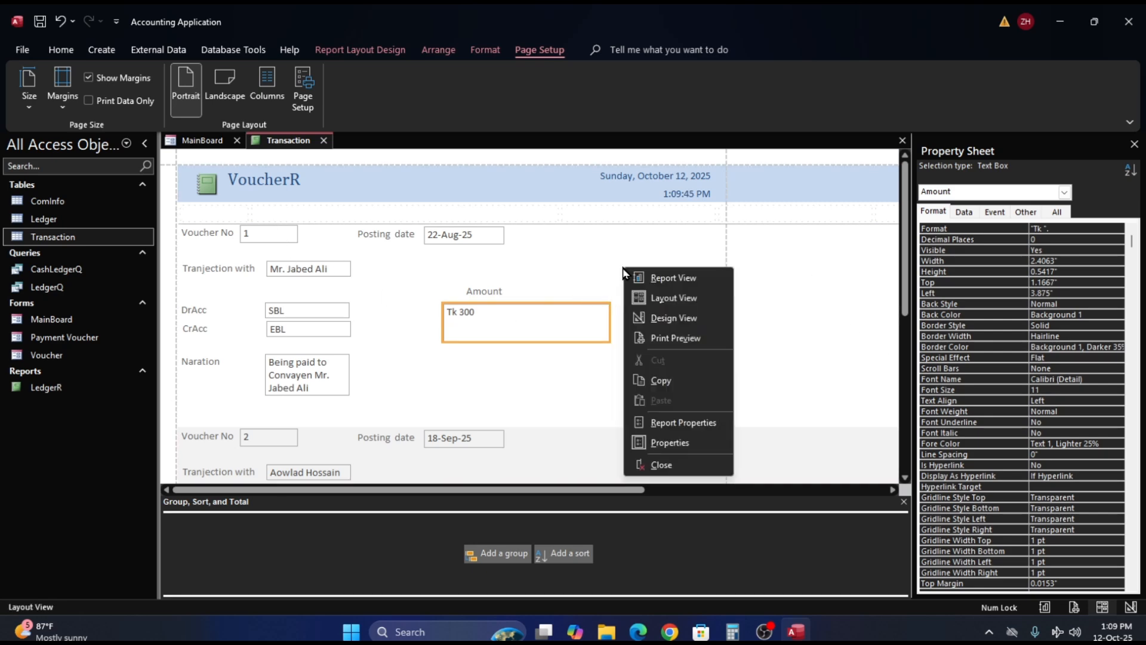
click(674, 317)
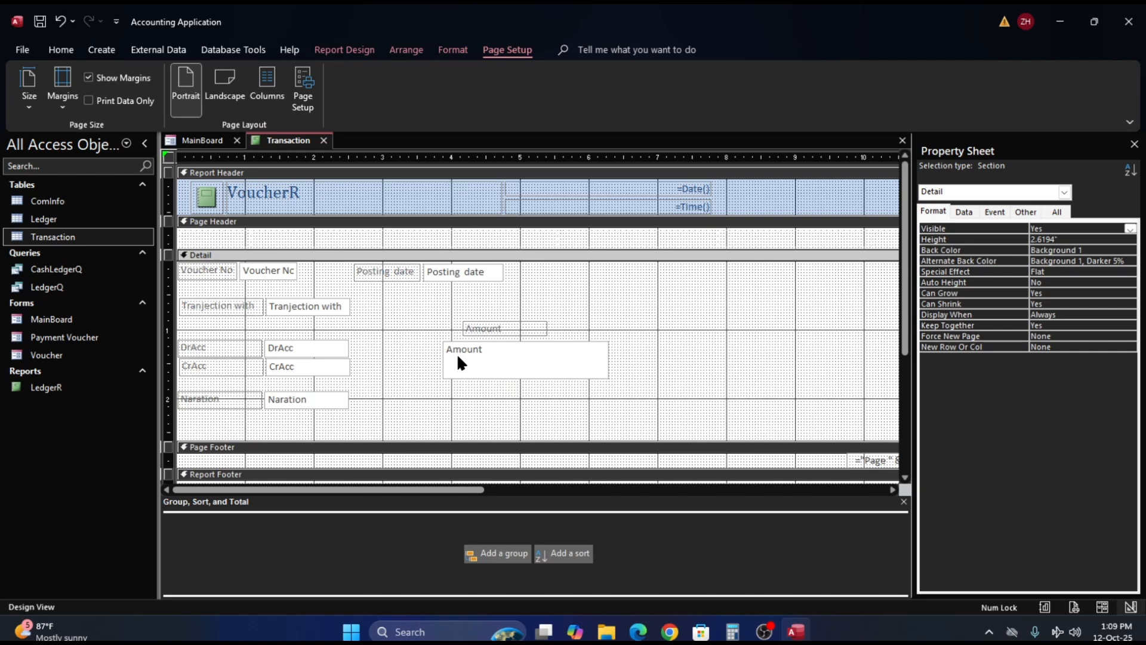
click(333, 347)
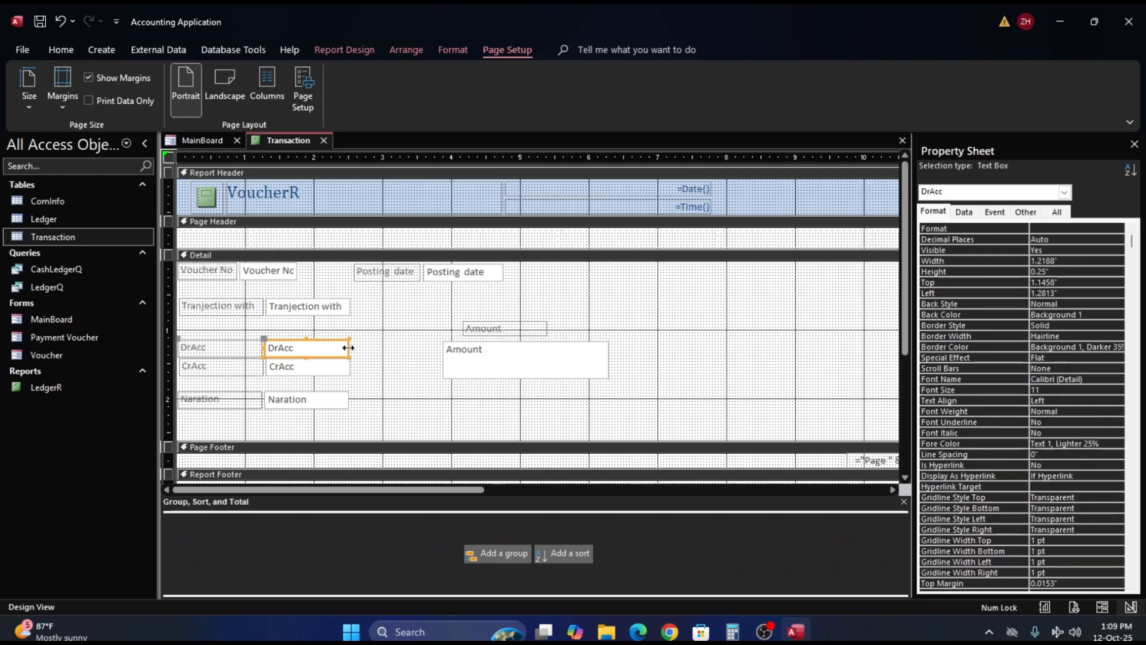
drag(350, 347, 350, 347)
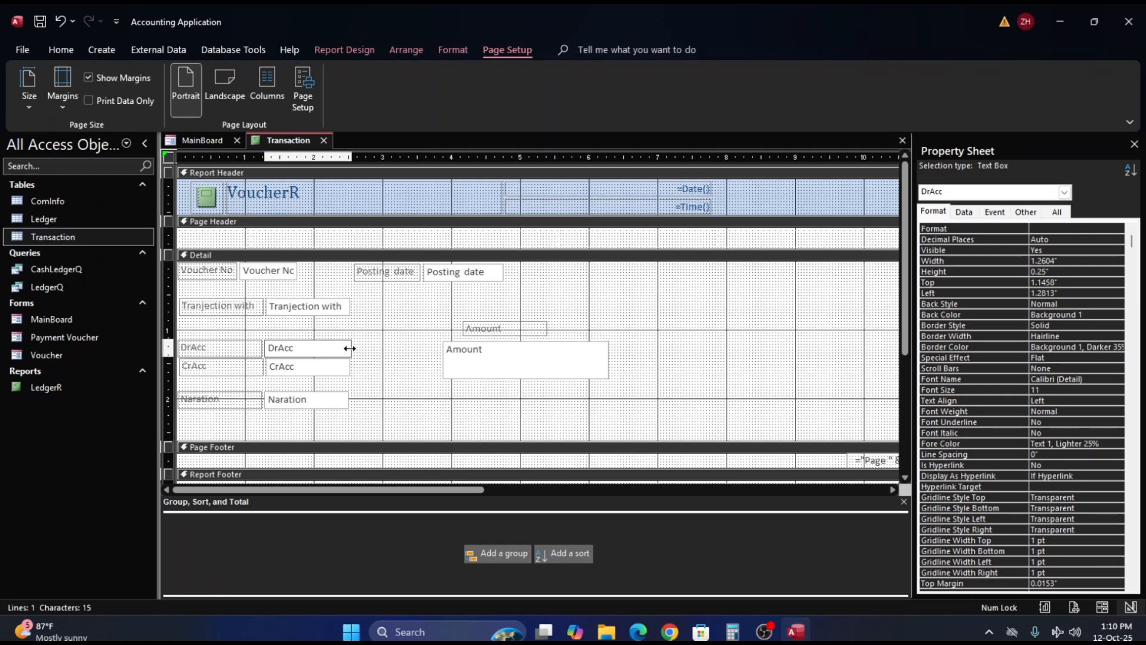
drag(349, 348, 349, 347)
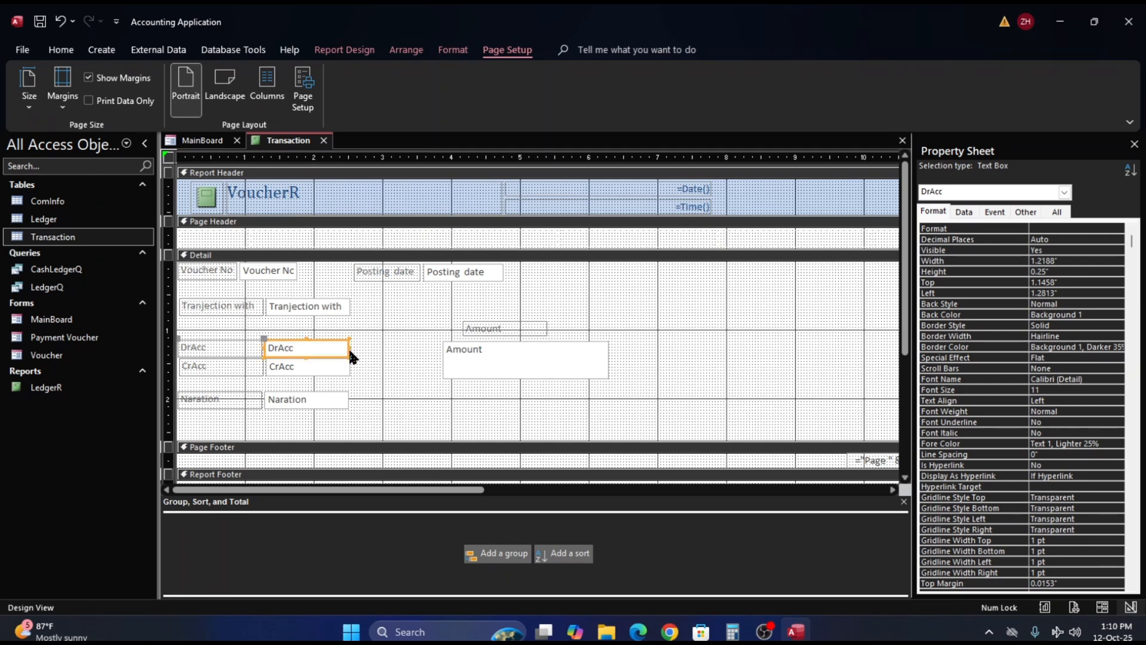
- Narrow the CrAcc text box slightly so its right edge lines up with the DrAcc text box
click(364, 358)
click(341, 374)
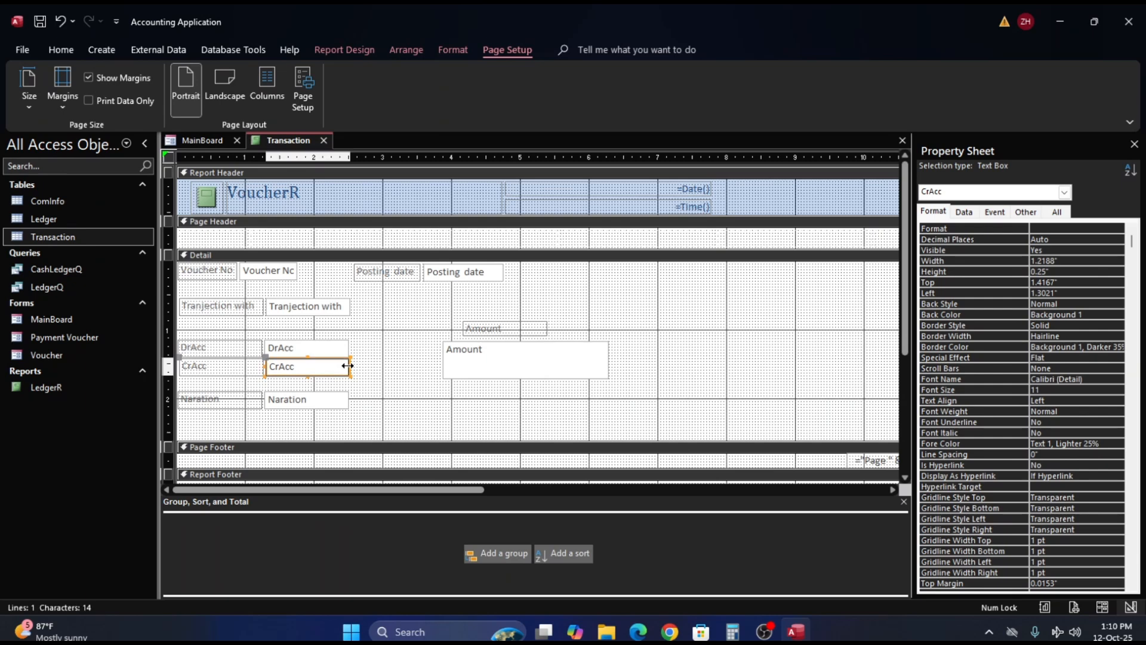
click(364, 364)
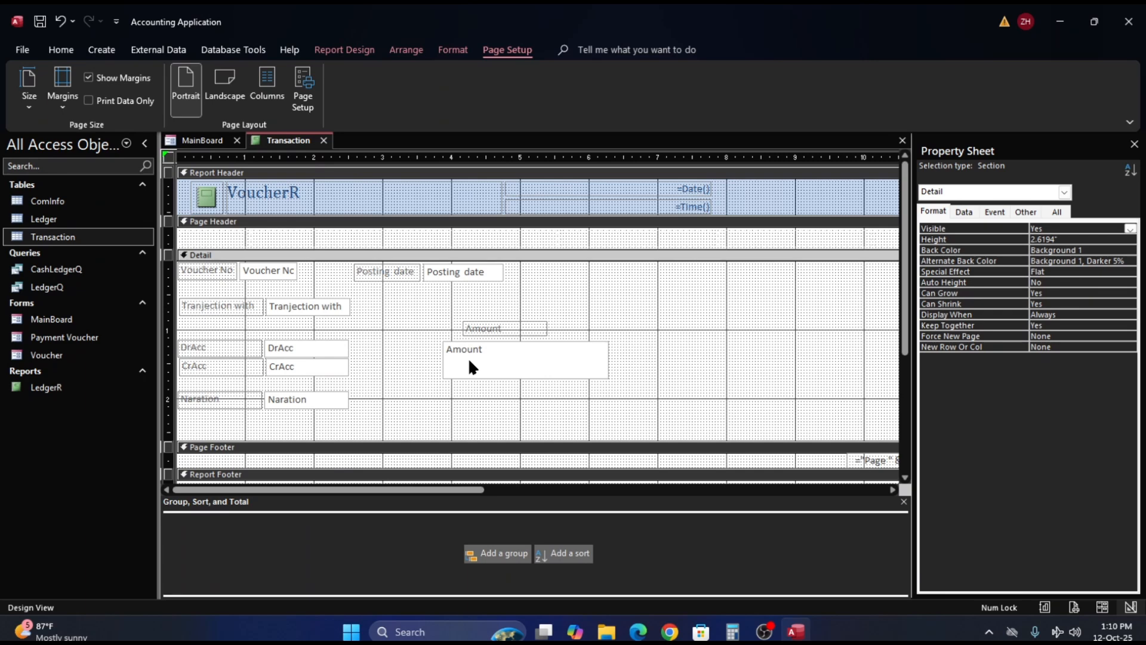
- Move the Amount text box and its label left to sit against the DrAcc and CrAcc boxes, about 2.54" from the left
drag(468, 357, 379, 358)
double_click(380, 359)
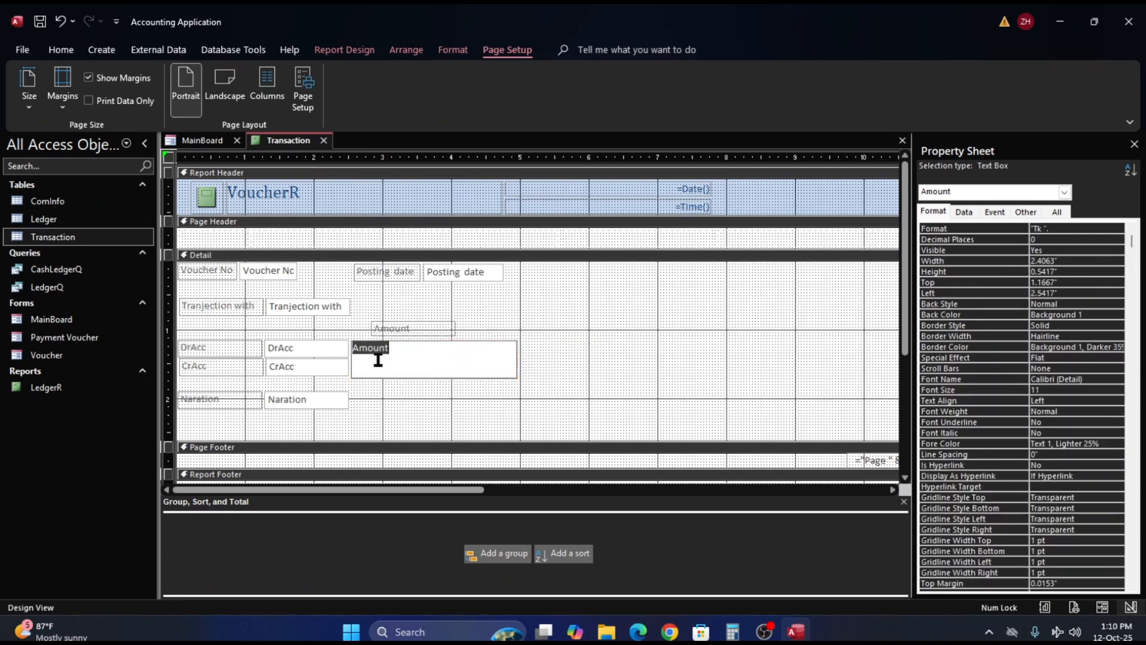
click(549, 363)
- Narrow the Amount text box to about 1.29" wide, keeping its left edge against the DrAcc and CrAcc boxes
click(512, 362)
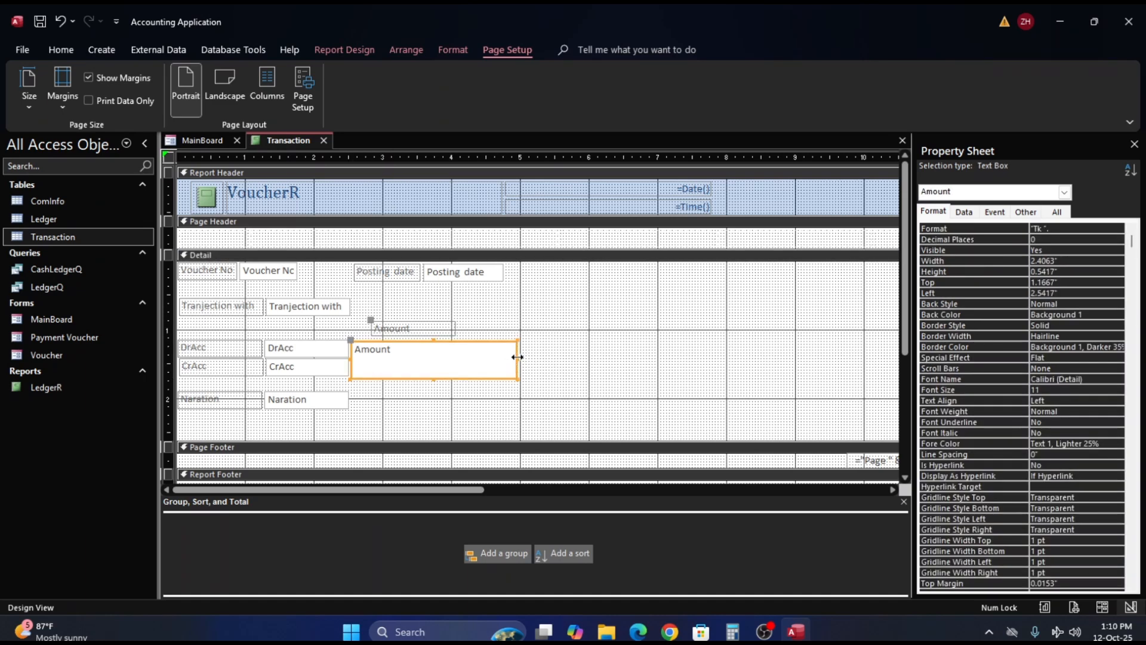
drag(517, 357, 504, 359)
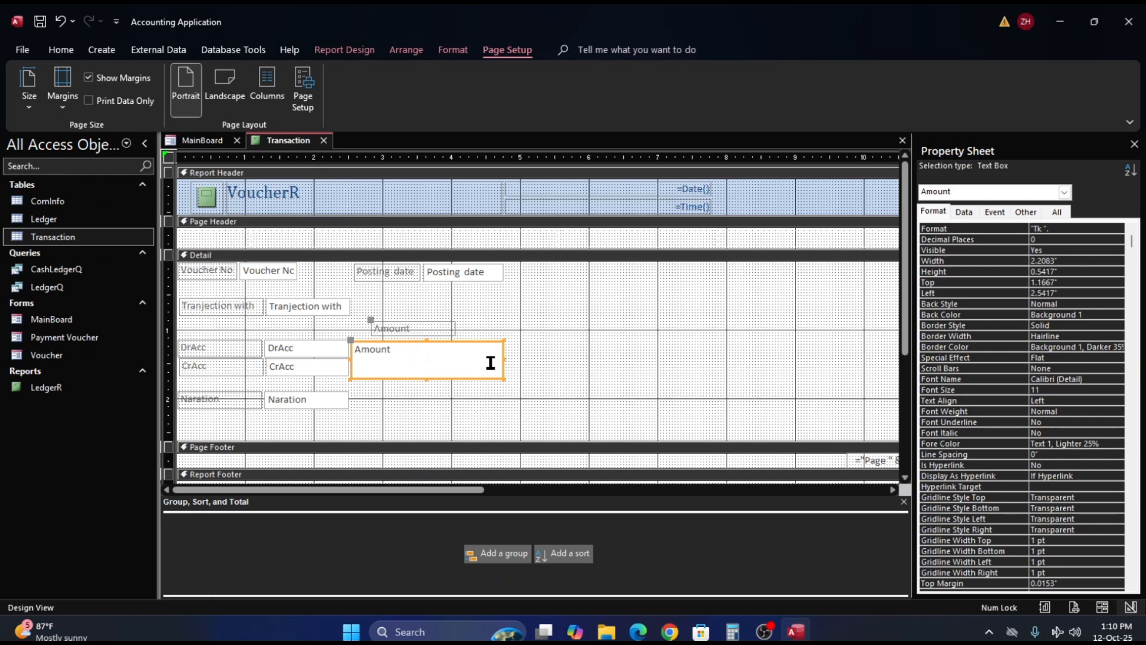
click(490, 362)
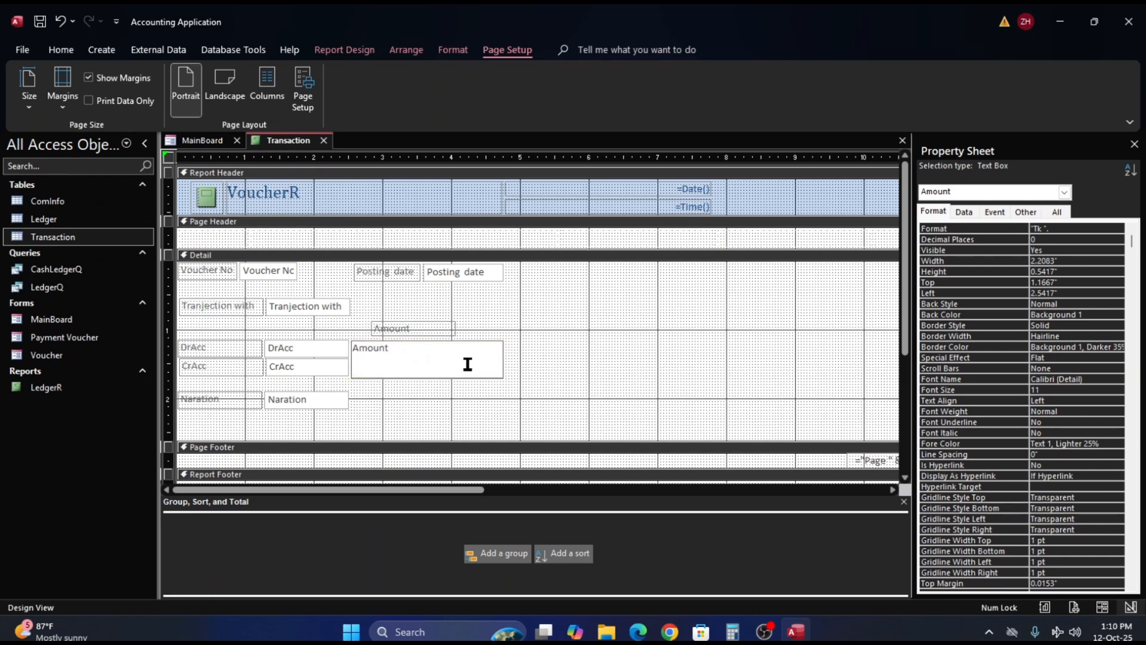
click(550, 362)
click(494, 361)
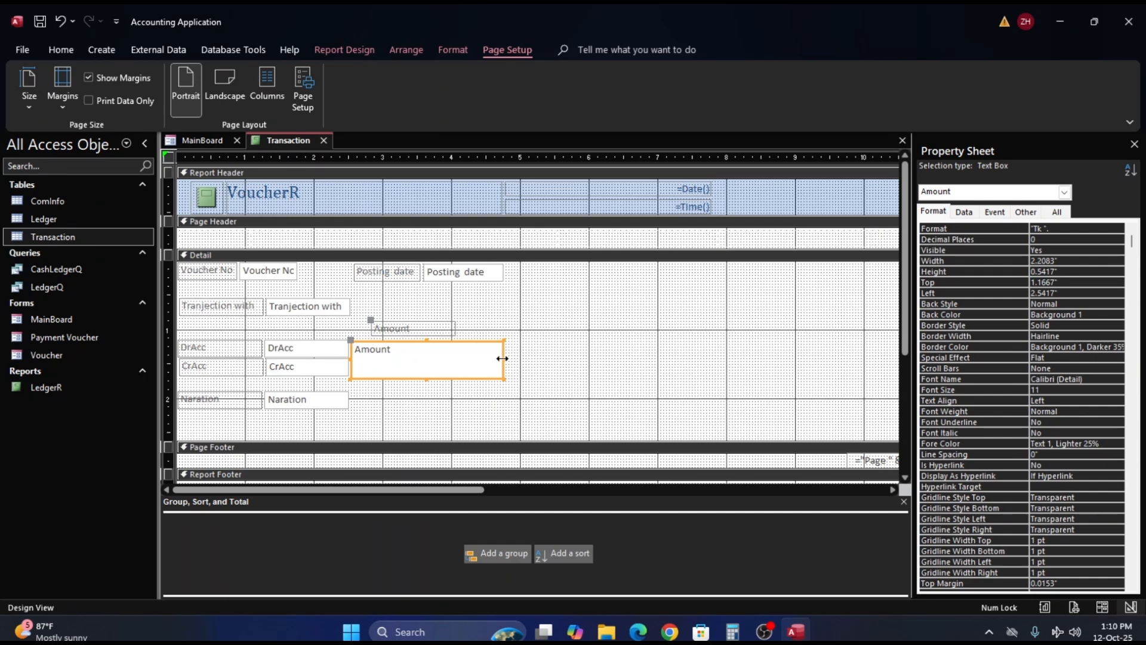
drag(505, 358, 495, 358)
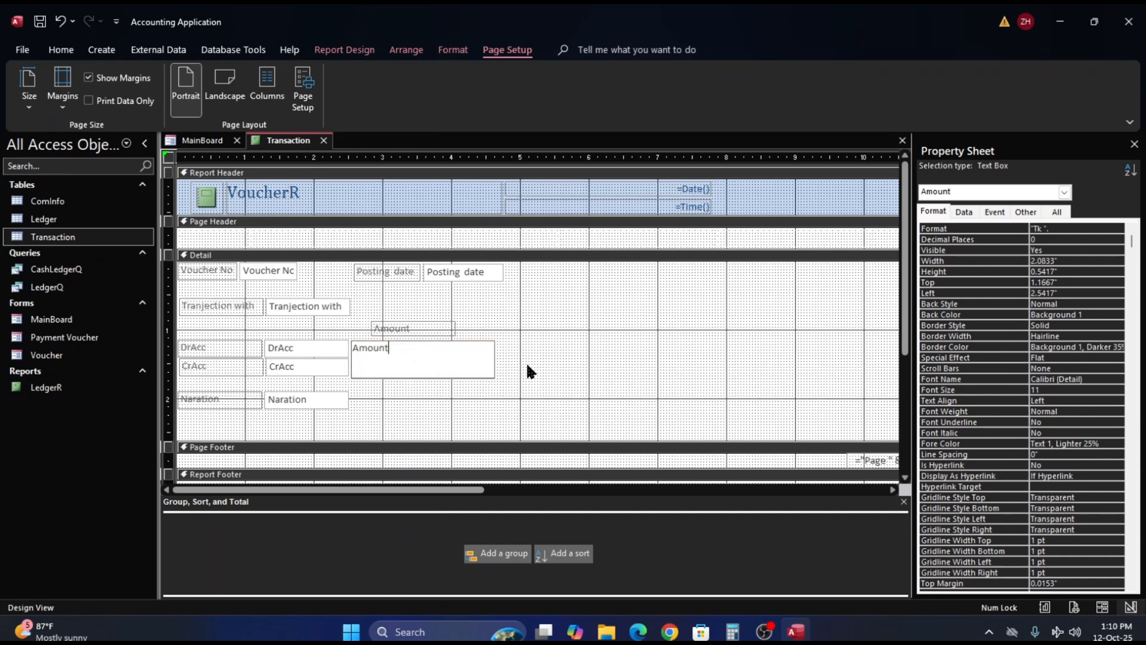
click(522, 363)
click(483, 367)
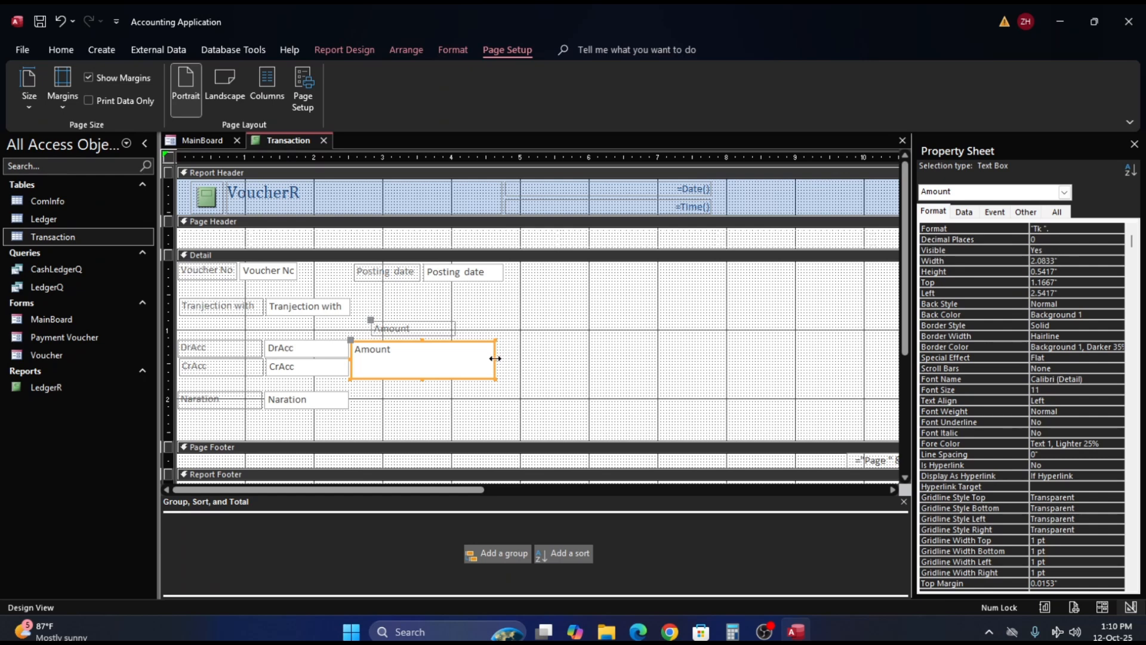
drag(495, 361, 441, 365)
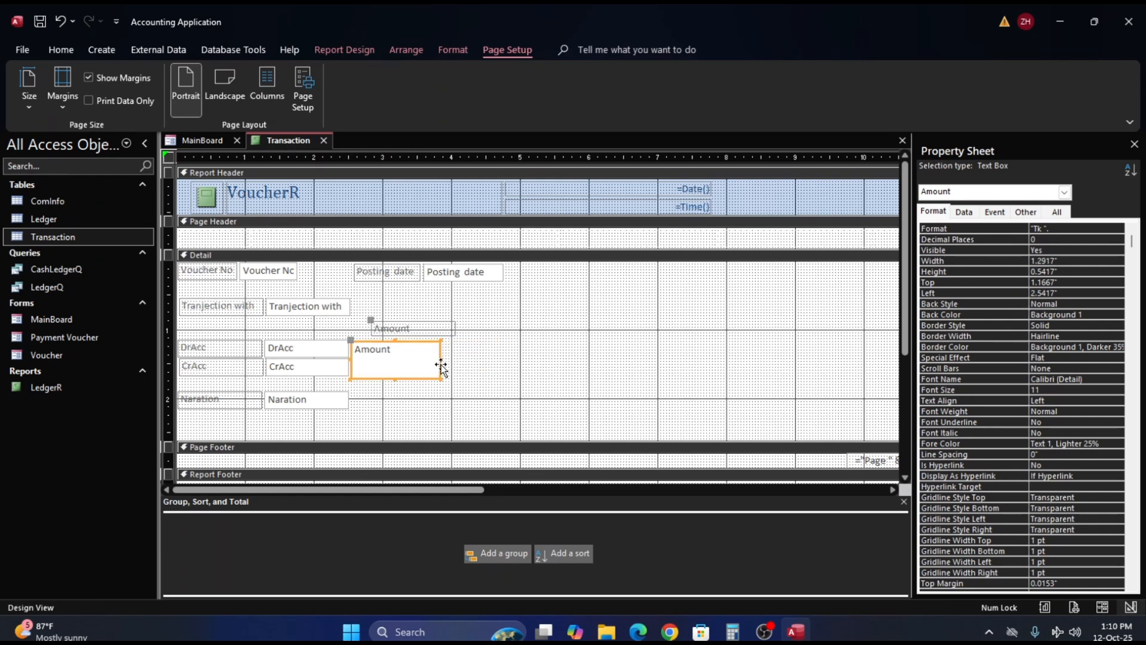
- Nudge the Amount label and text box up, and resize the text box to about 0.56" high with its top at about 1.17"
key(Up)
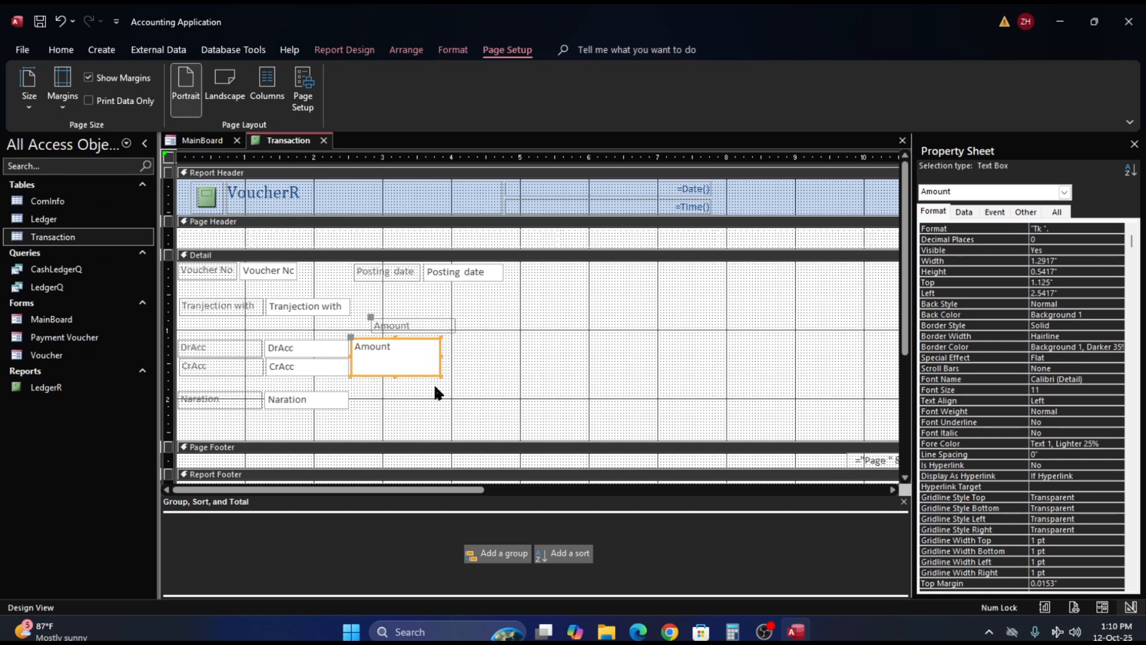
click(433, 382)
click(404, 352)
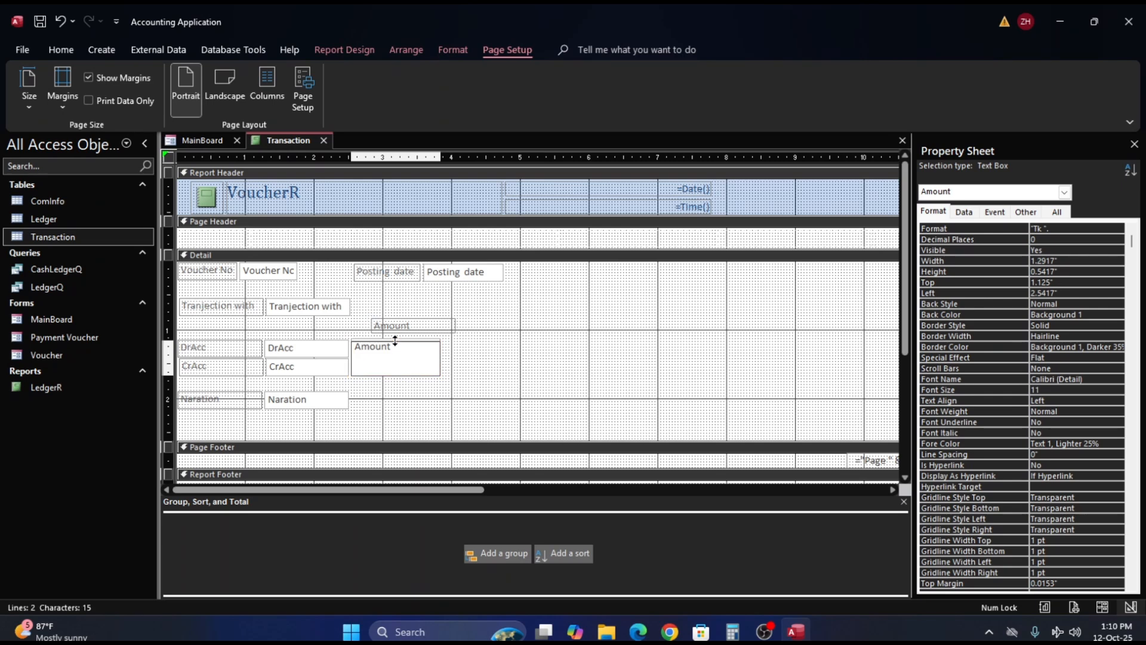
drag(395, 337, 395, 340)
click(453, 348)
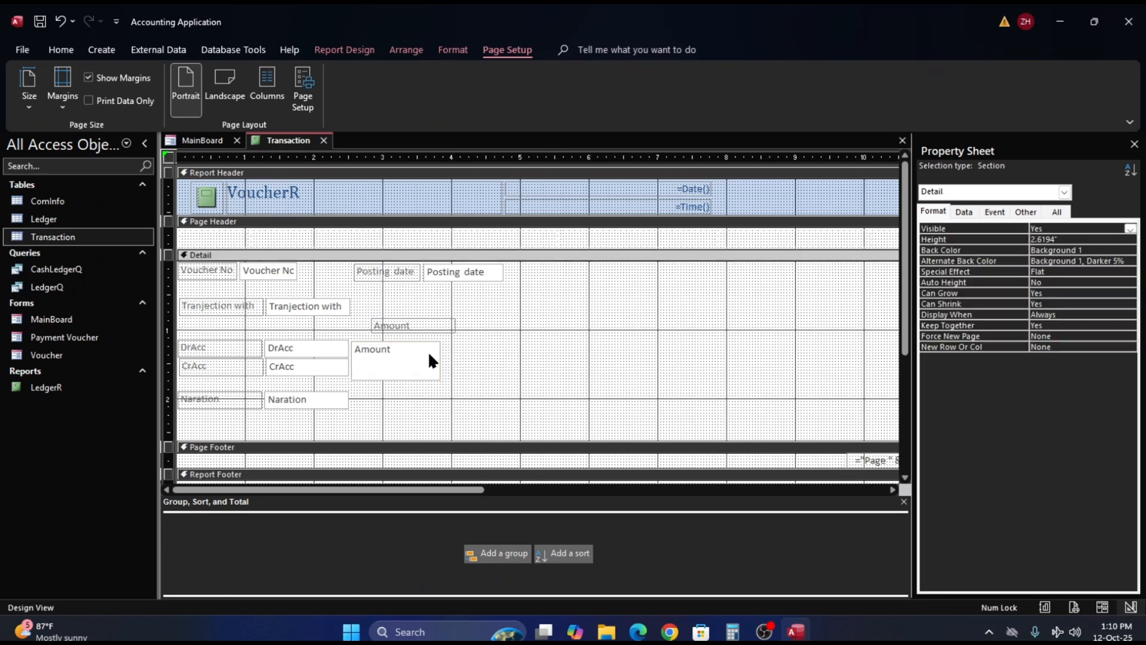
- Nudge the Amount controls up again and lower the text box's top edge to about 1.17", making the box about 0.52" high
click(386, 357)
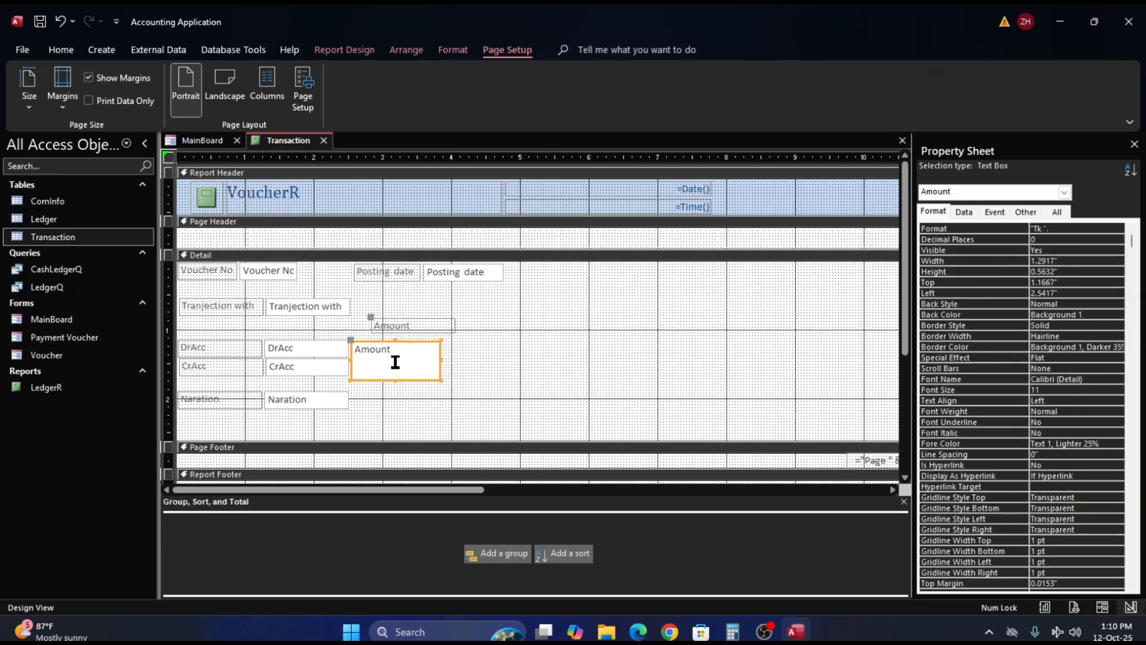
key(Up)
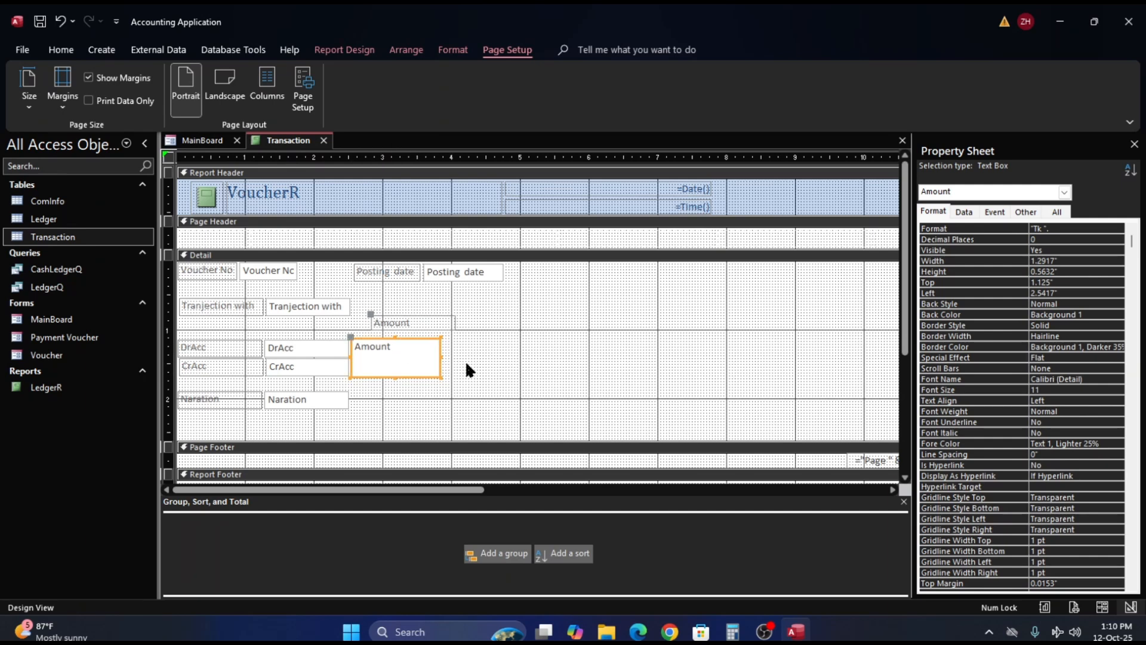
click(467, 364)
click(397, 348)
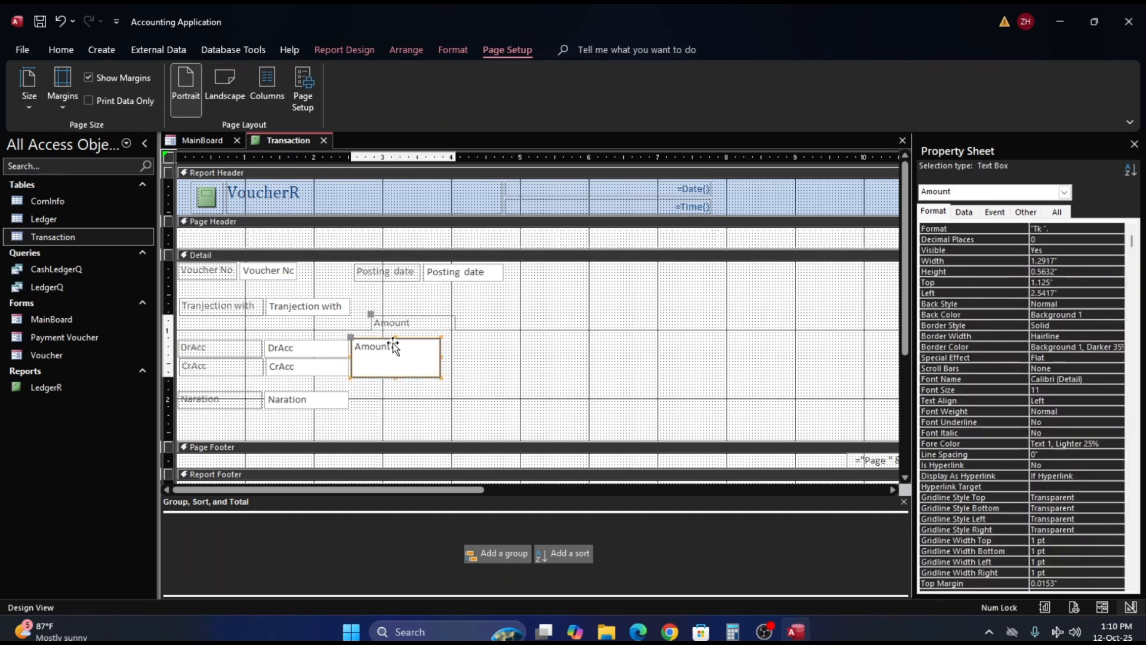
click(393, 338)
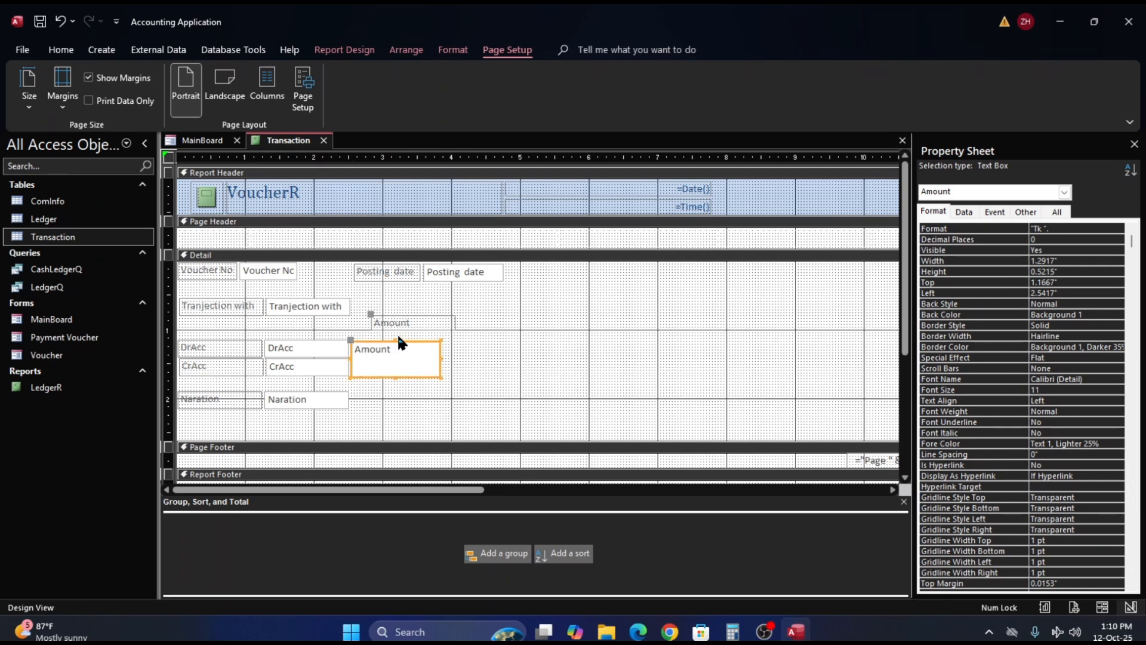
click(505, 364)
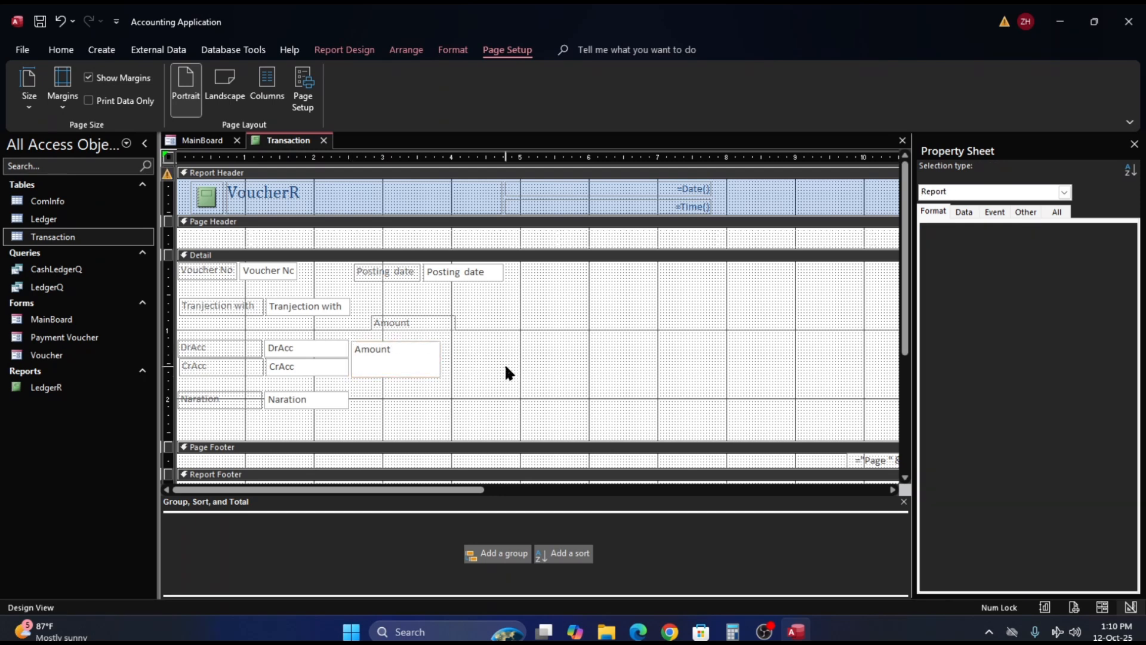
click(416, 367)
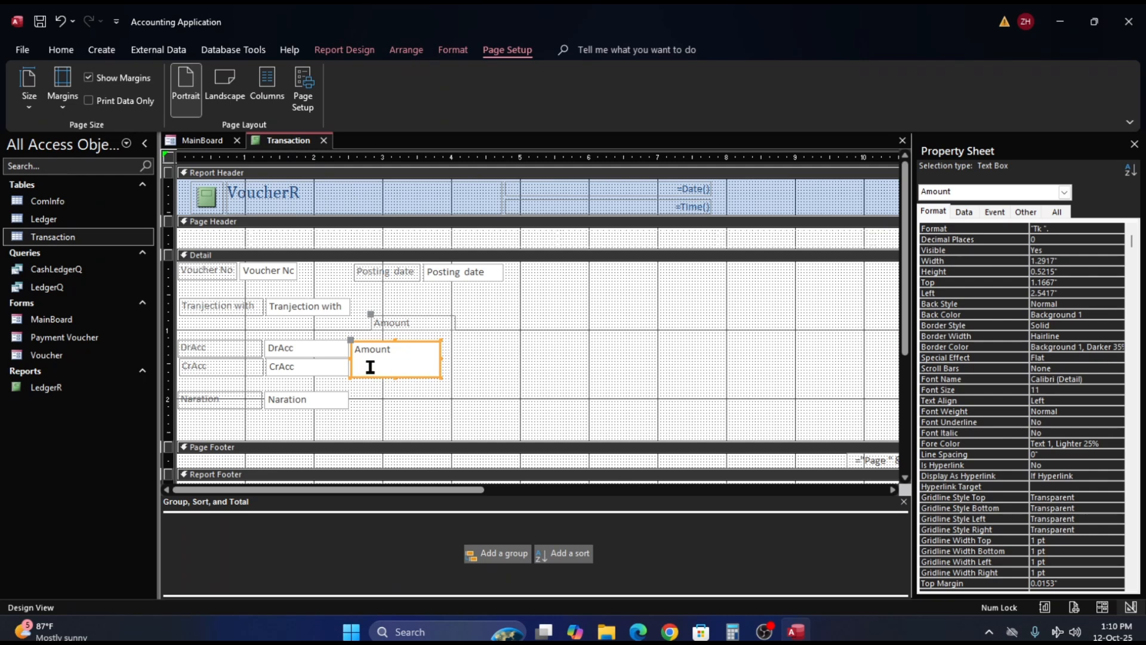
click(933, 212)
click(1003, 263)
text(.25)
key(Return)
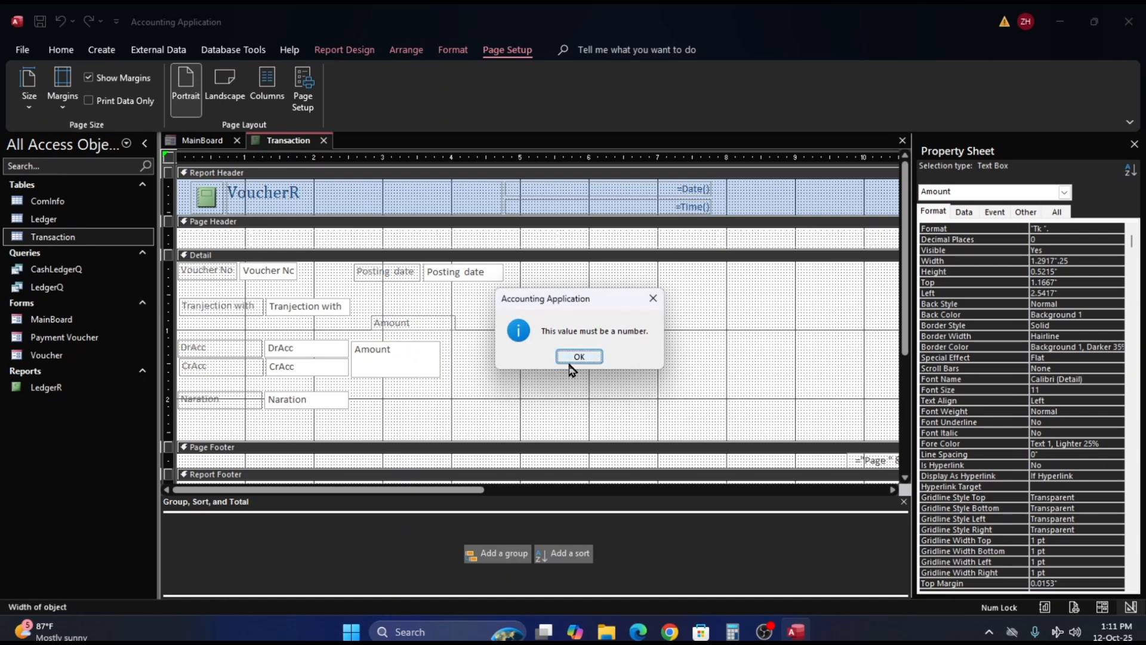
click(569, 361)
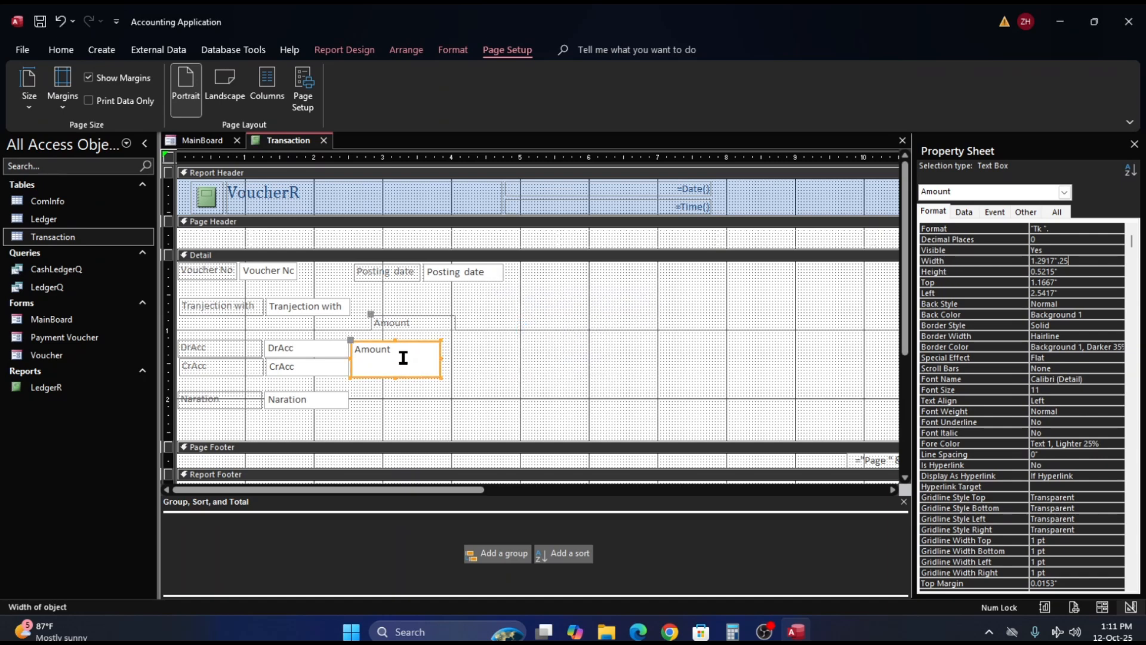
click(420, 323)
click(579, 356)
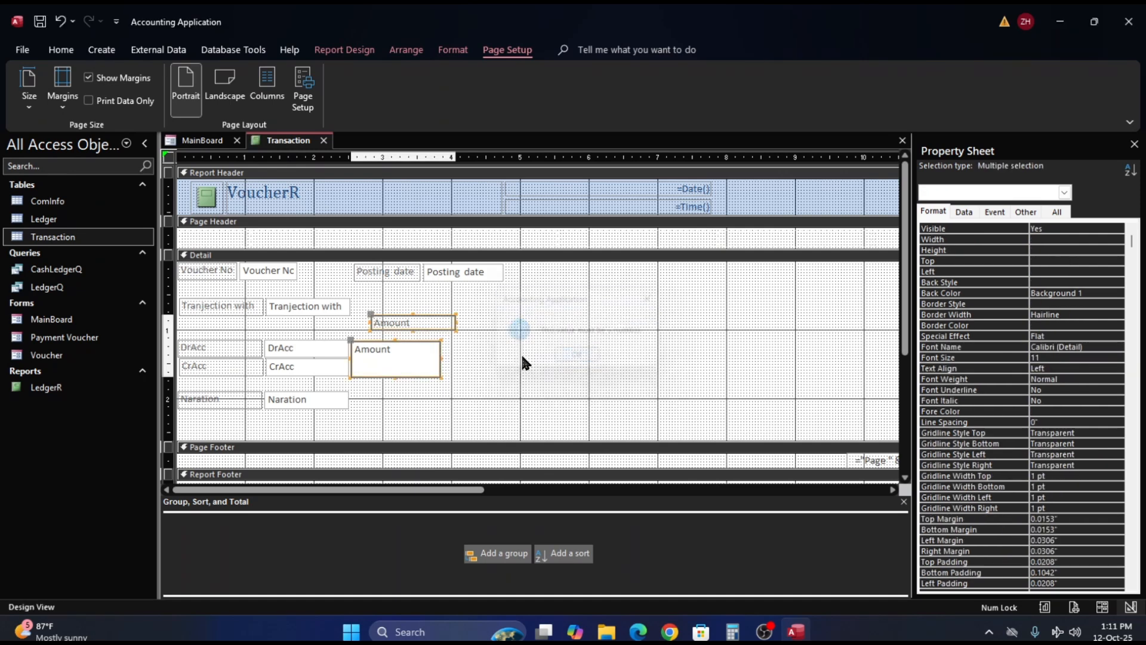
- Set the height of both the Amount label and the Amount text box to 0.25"
click(525, 354)
click(433, 360)
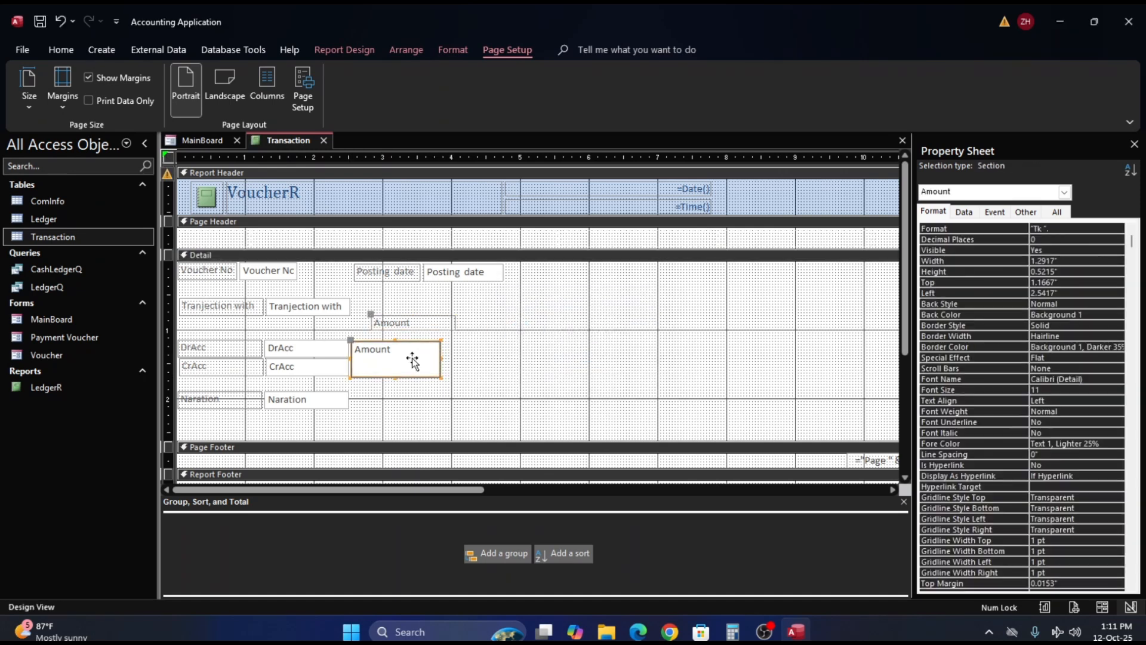
shift+click(415, 319)
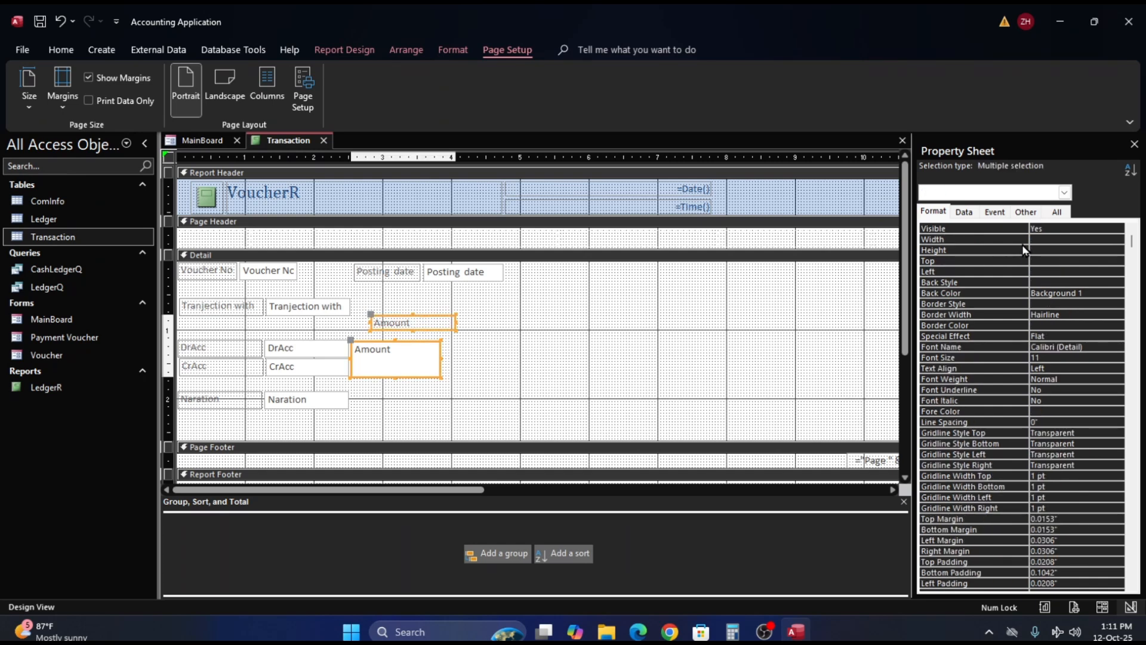
click(1038, 249)
text(.25)
key(Return)
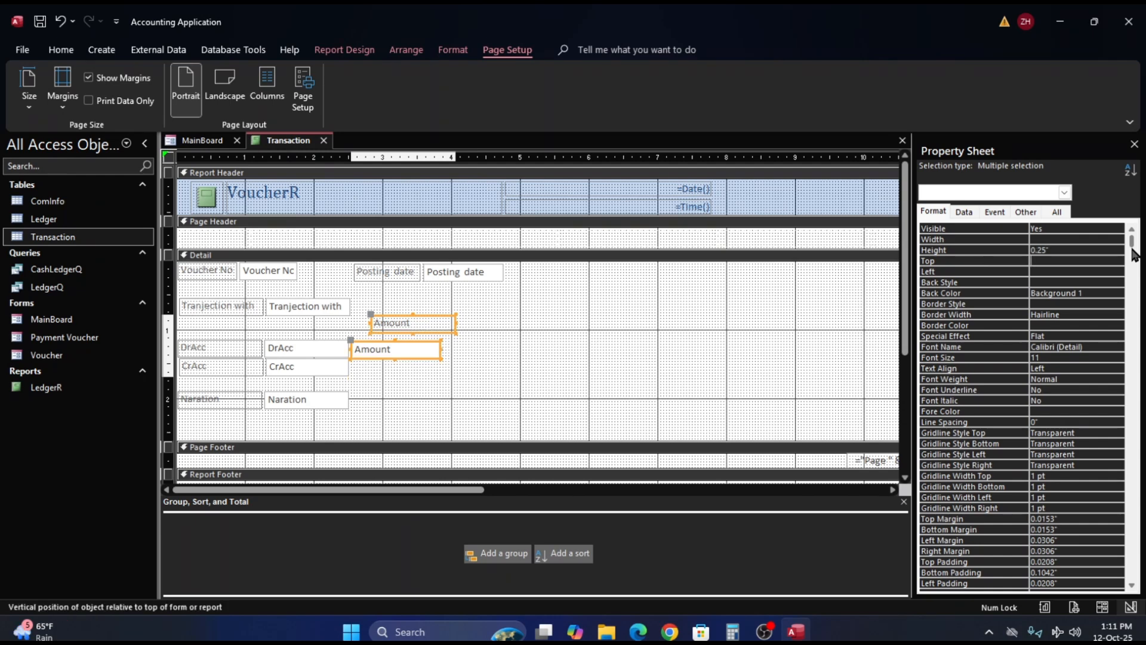
click(417, 385)
- Nudge the Amount label and text box up, putting the text box's top at 1.125"
click(402, 353)
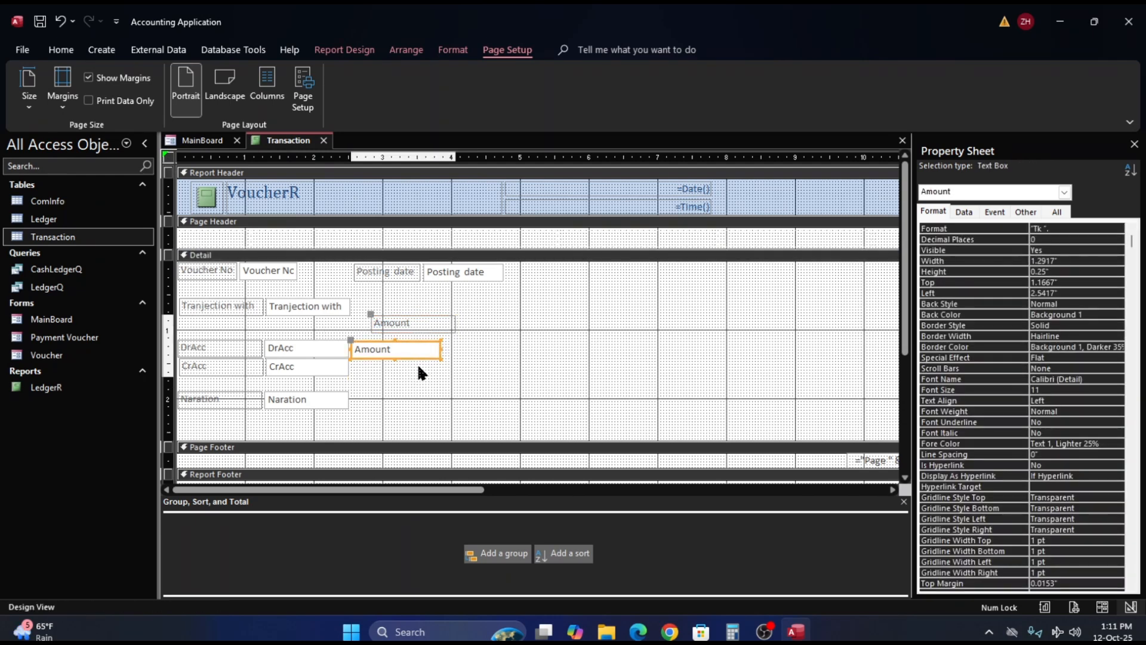
key(Up)
click(410, 378)
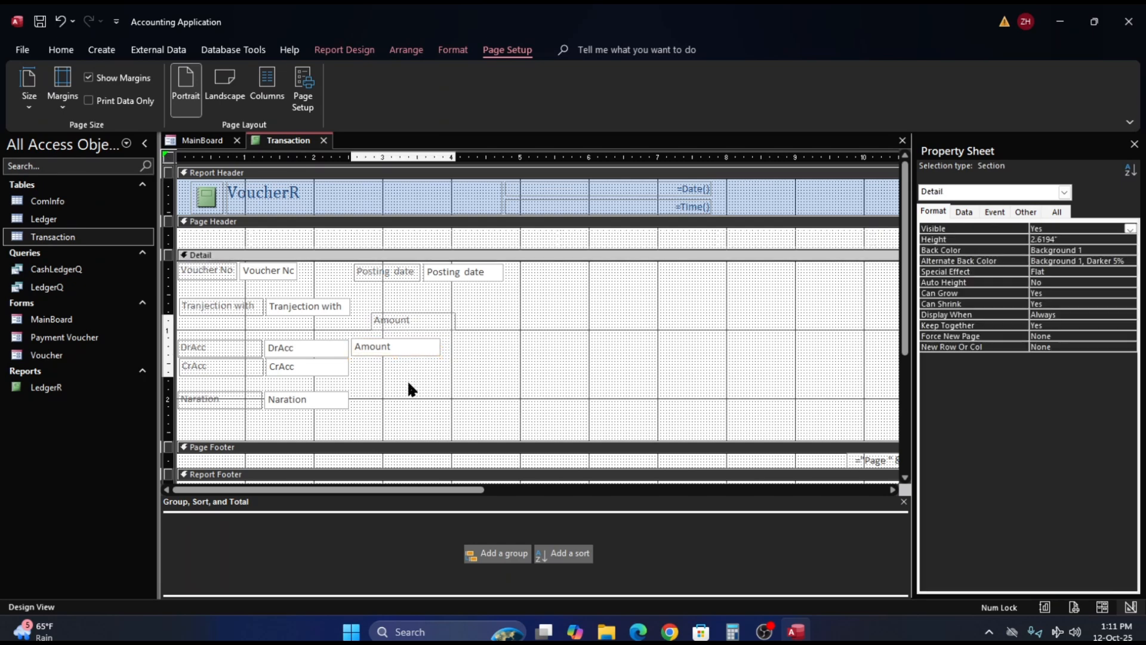
click(393, 342)
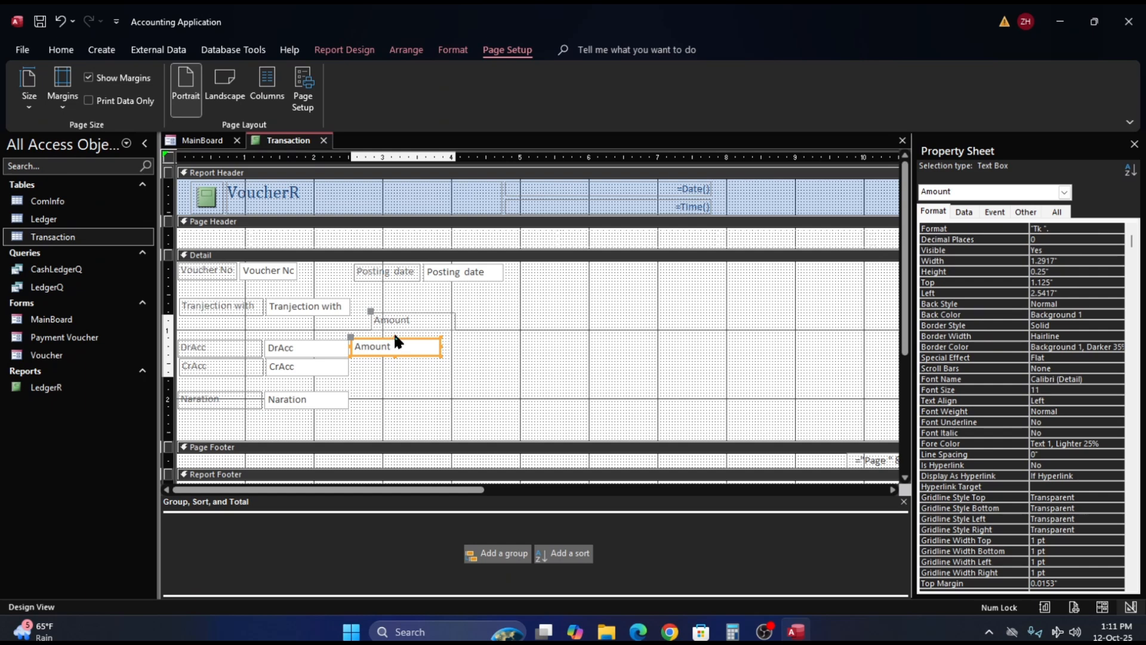
- Lower the Amount text box's upper edge to about 1.17", making the box about 0.21" high
click(394, 342)
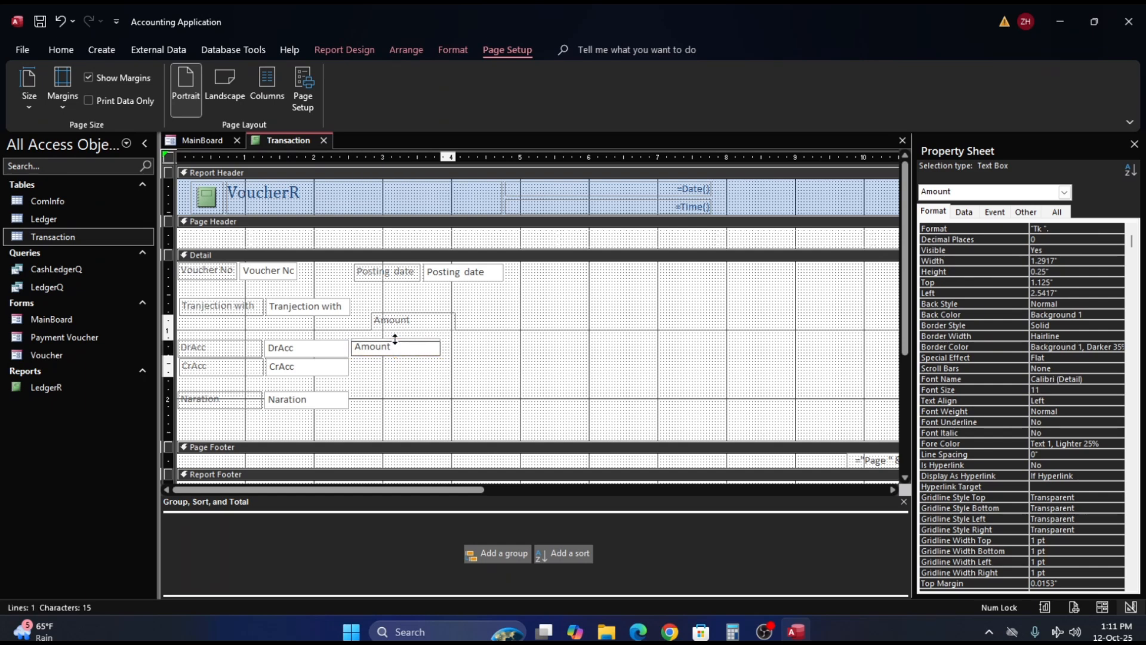
click(394, 339)
click(399, 369)
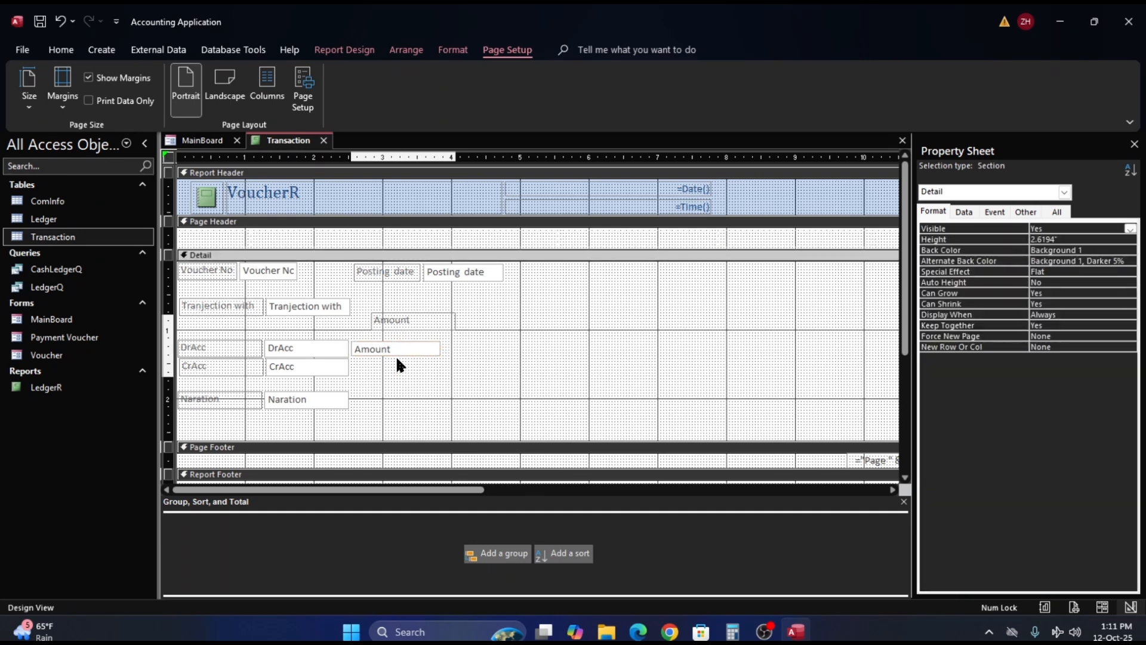
click(394, 349)
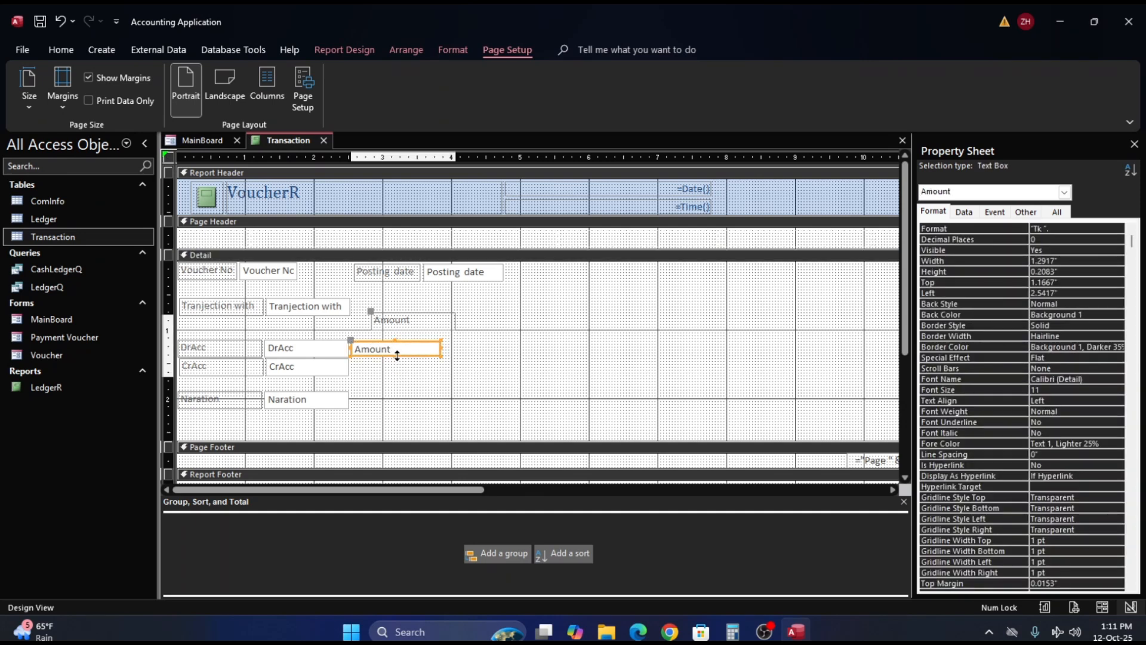
- Try to adjust the Amount text box's lower edge to line up with the DrAcc box
click(397, 356)
drag(397, 357, 397, 354)
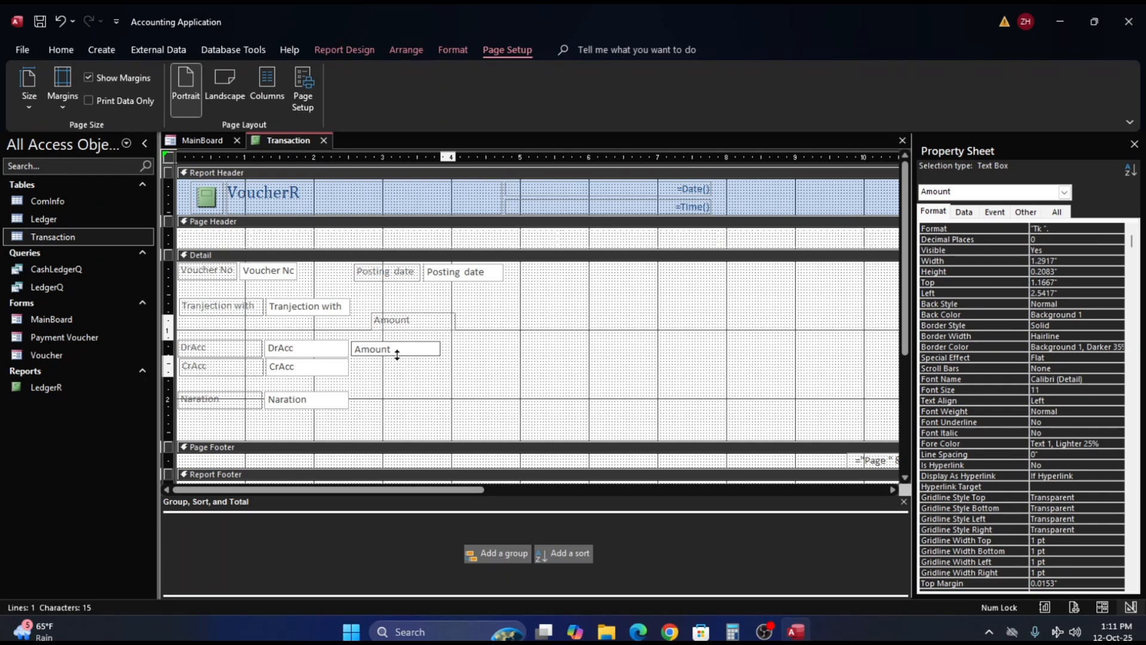
click(396, 354)
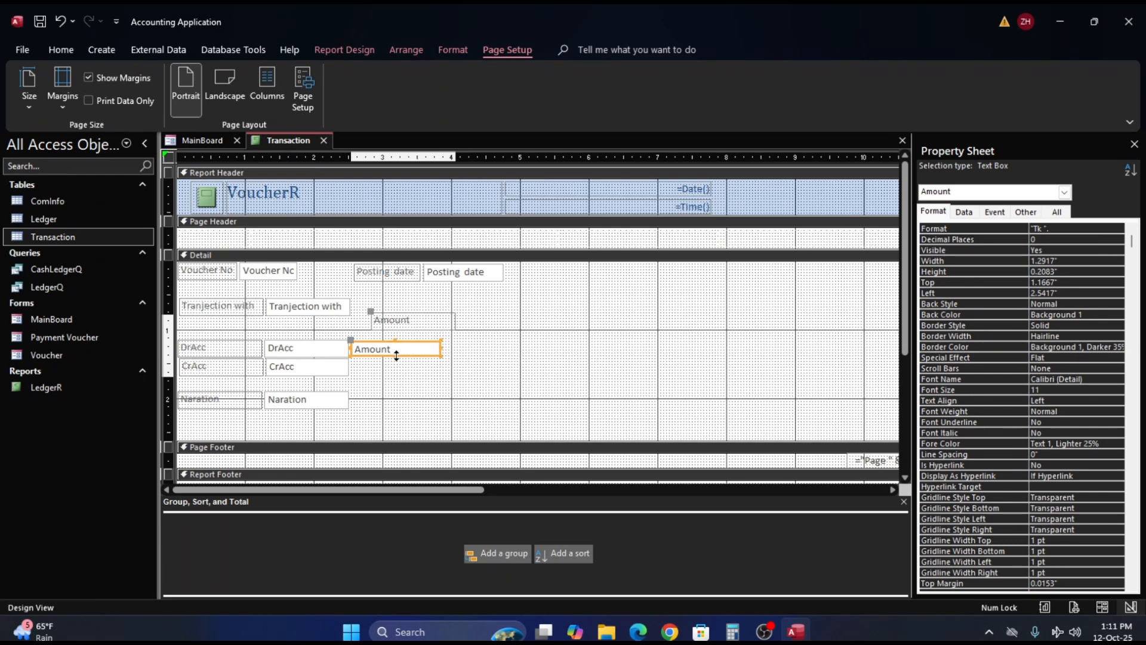
click(541, 370)
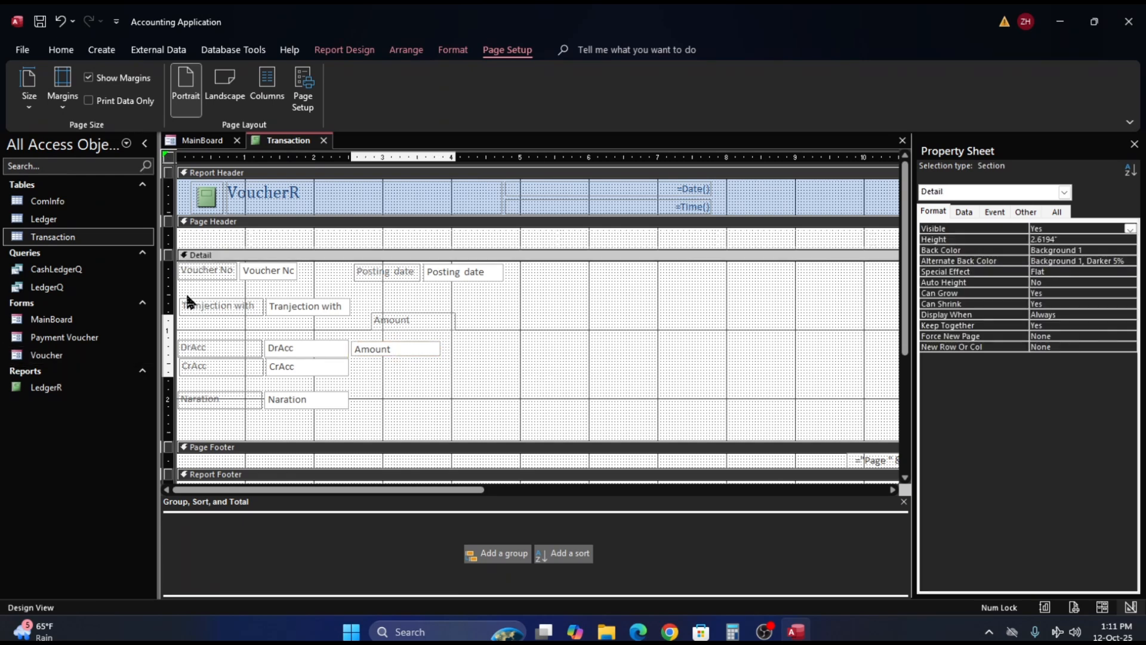
- Set the height of the Tranjection with, DrAcc, CrAcc, Naration and Amount labels and text boxes to 0.25"
drag(185, 286, 469, 414)
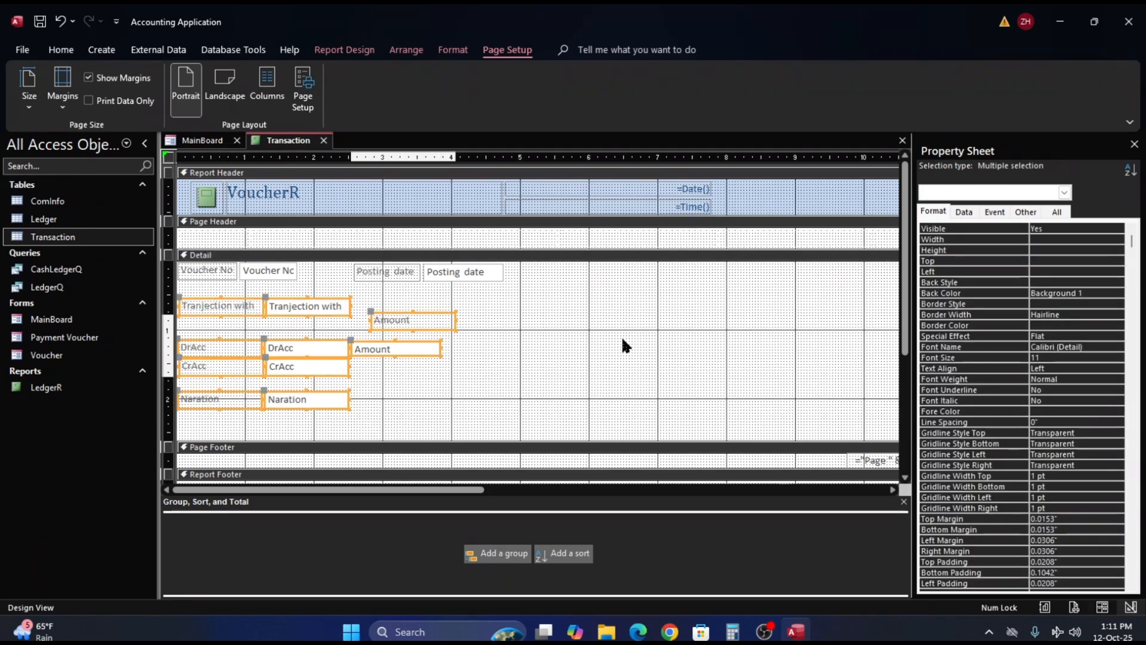
click(1048, 249)
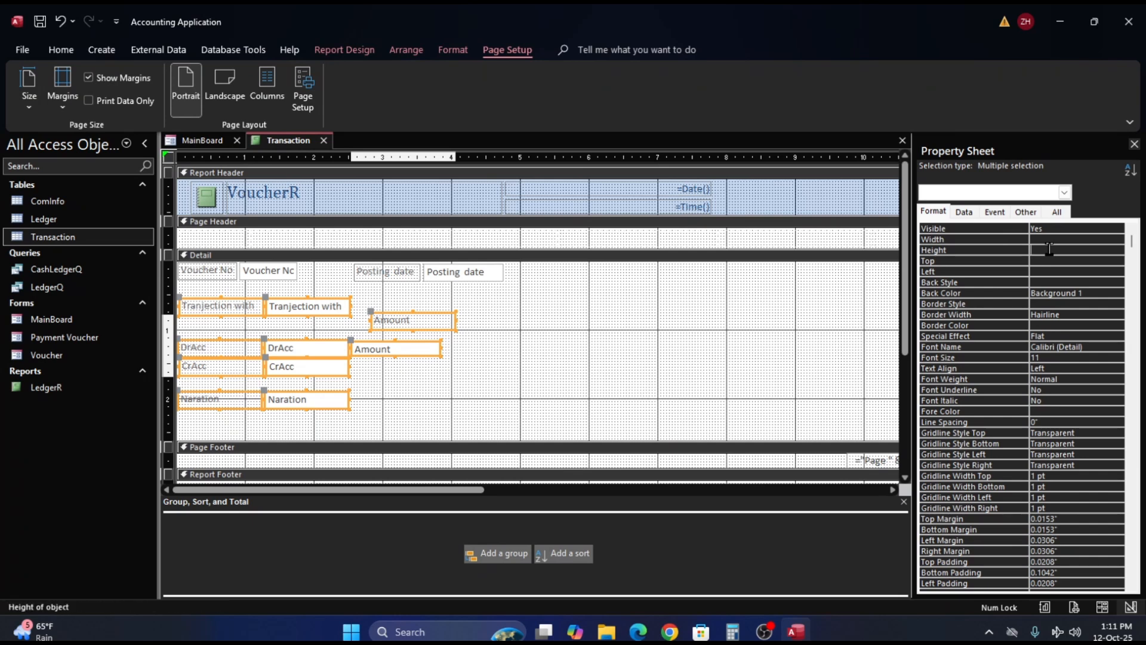
text(.25)
key(Return)
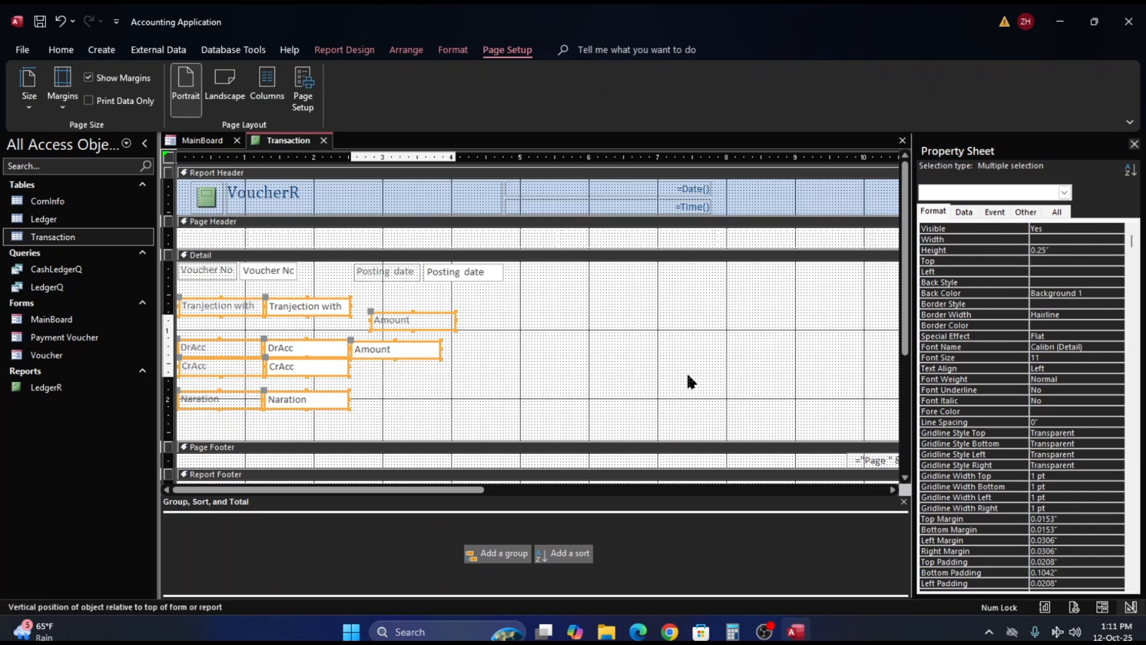
click(679, 332)
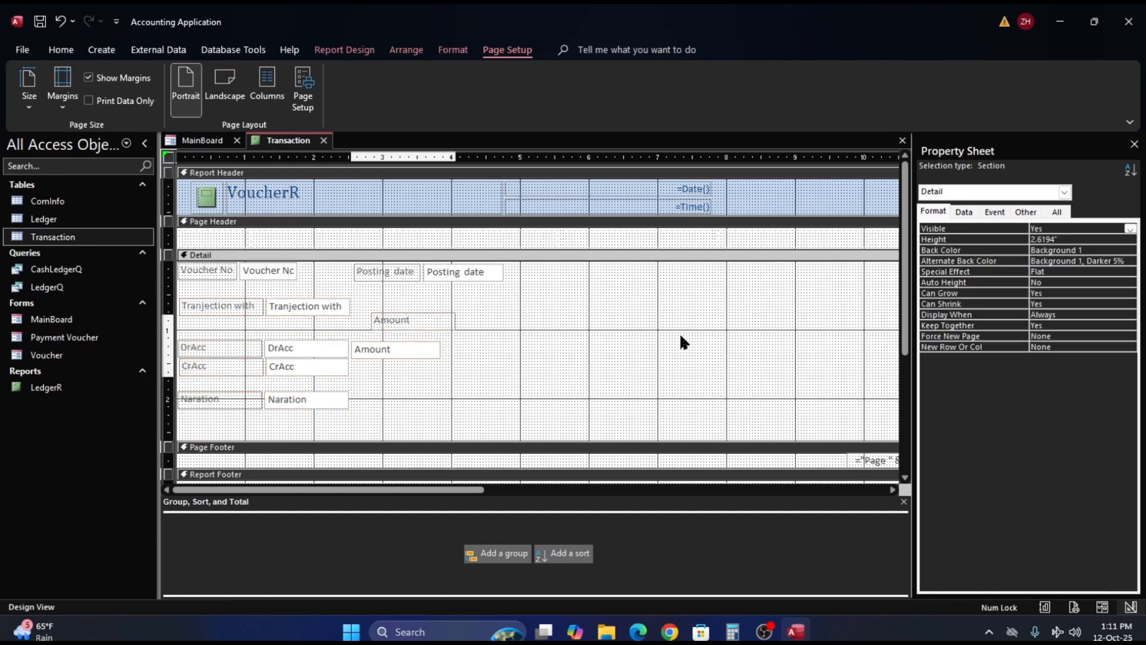
- Shift the Amount label and text box left against DrAcc, with the text box at 2.5" from the left and about 1.17" from the top
click(397, 350)
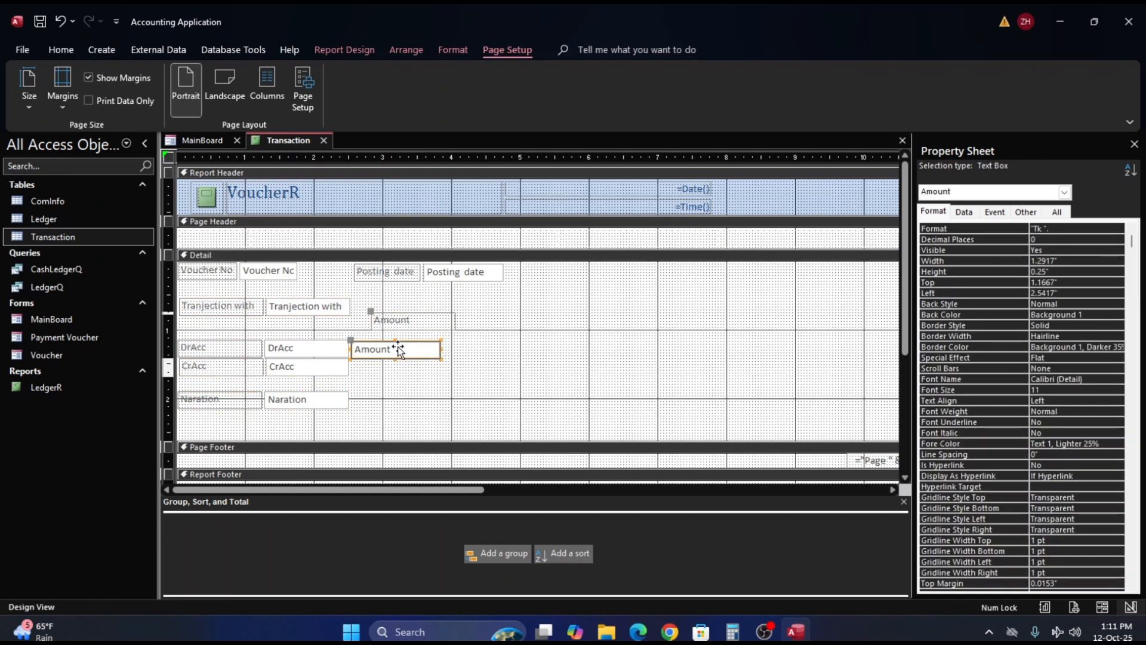
drag(396, 346, 394, 345)
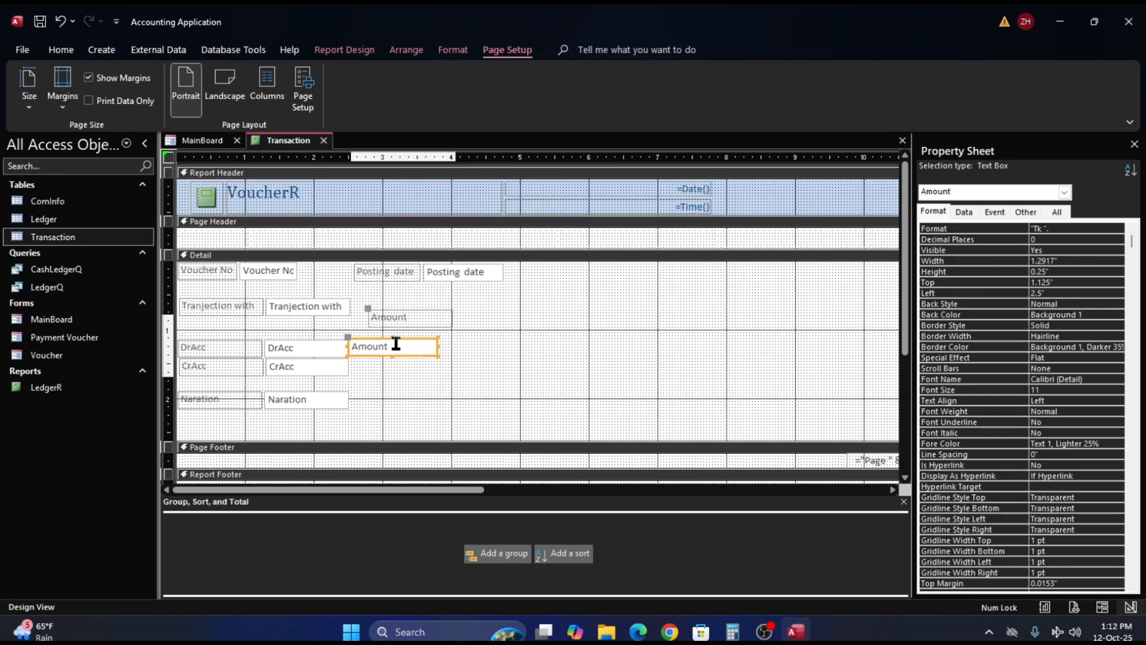
click(410, 372)
click(387, 352)
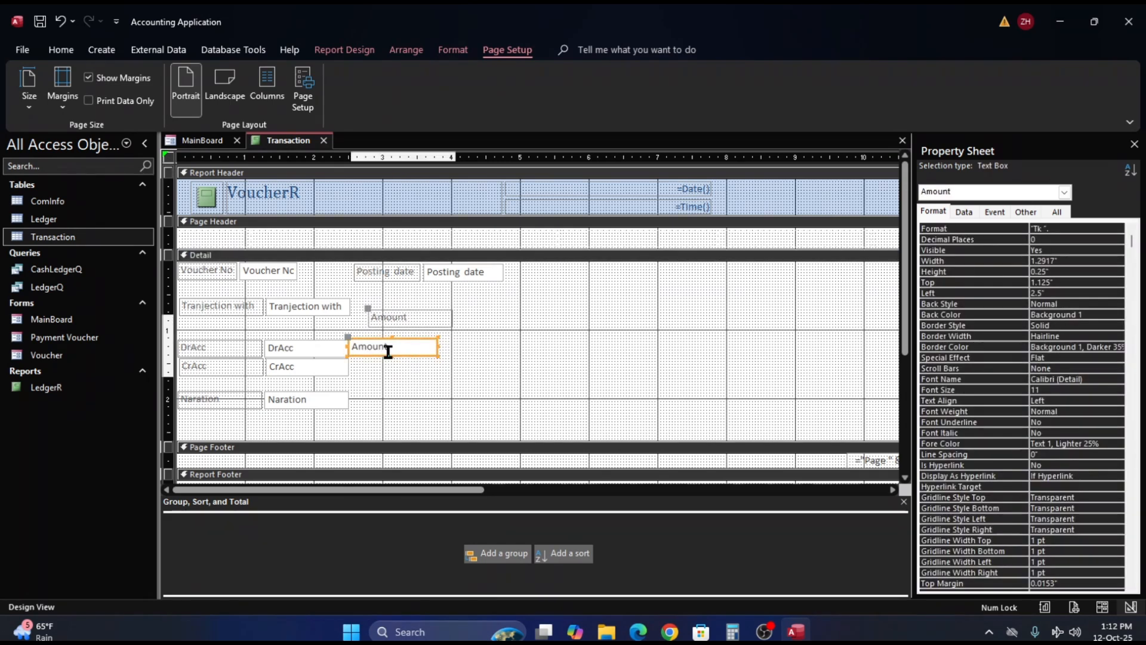
click(414, 376)
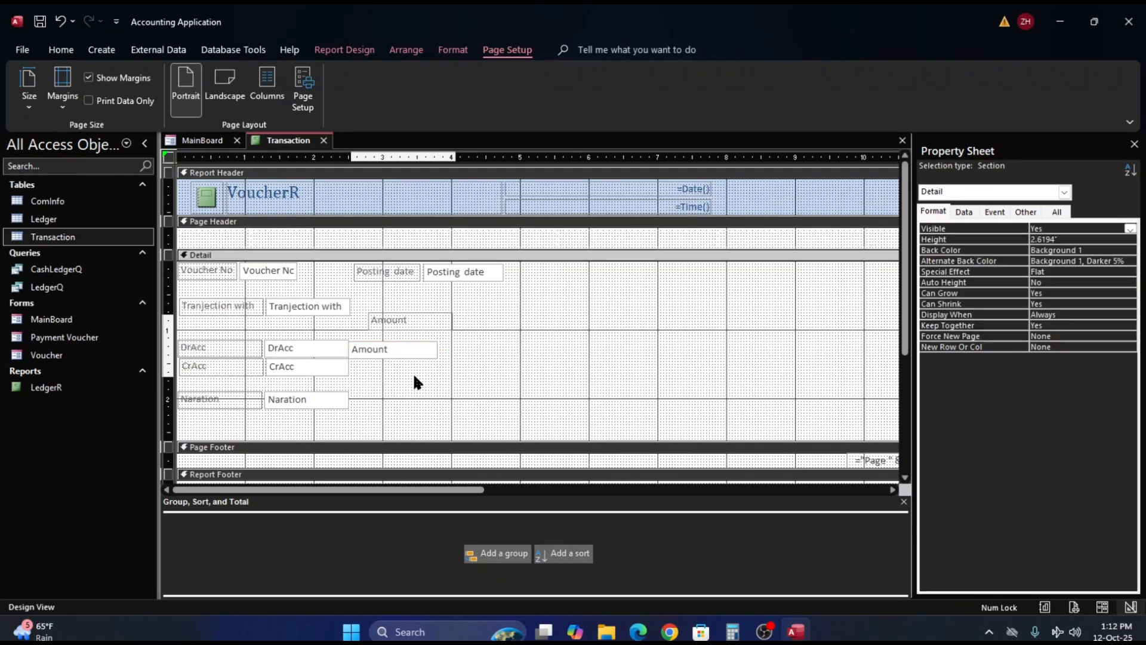
click(389, 354)
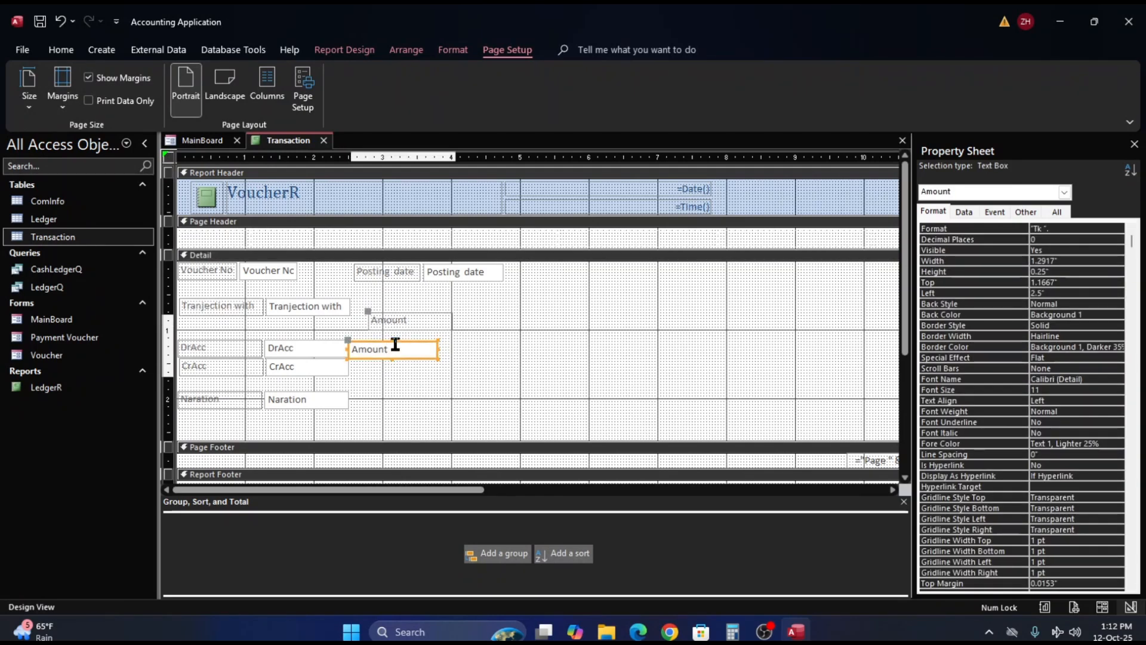
- Stretch the Amount text box's upper edge slightly upward to match the top of the DrAcc box
click(392, 342)
drag(392, 340, 392, 339)
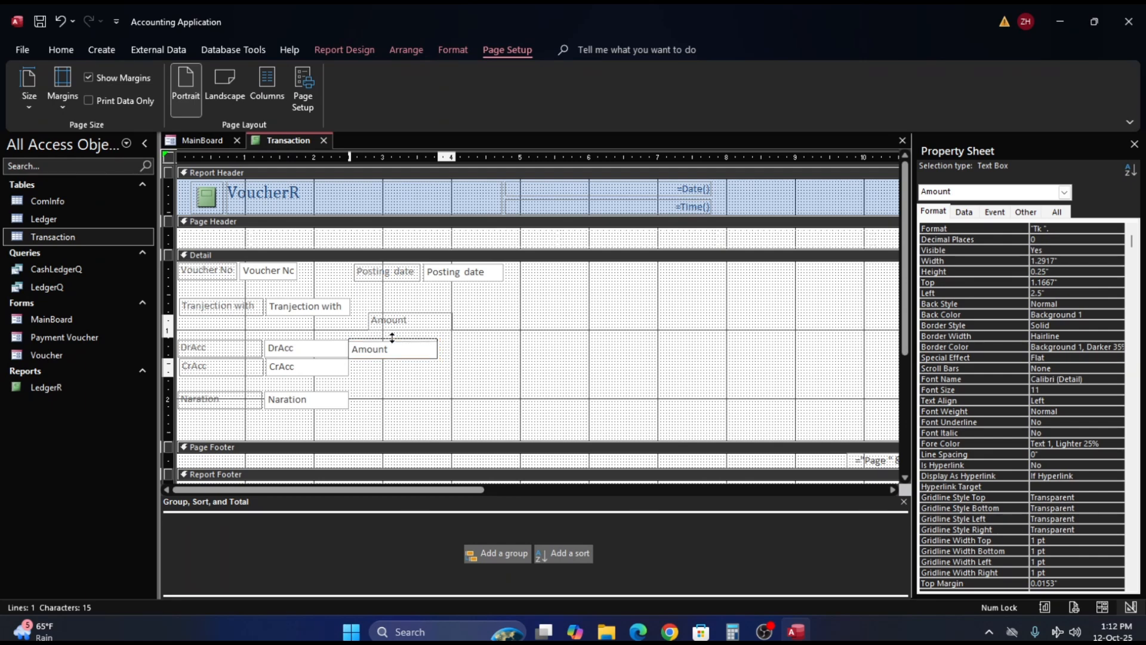
click(392, 338)
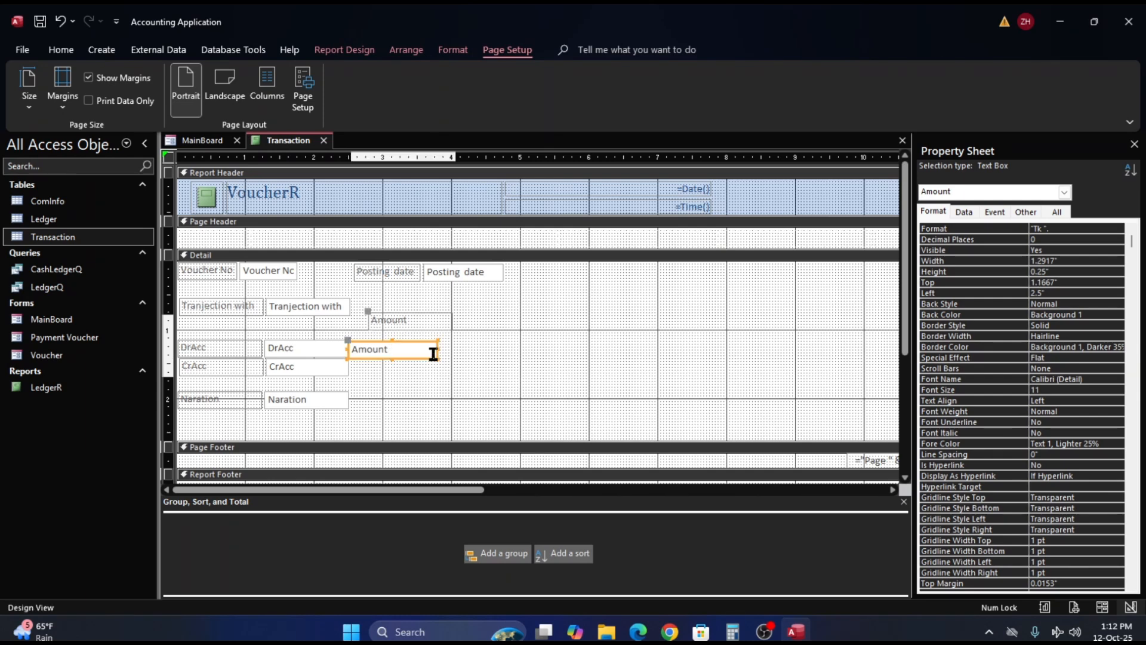
click(429, 384)
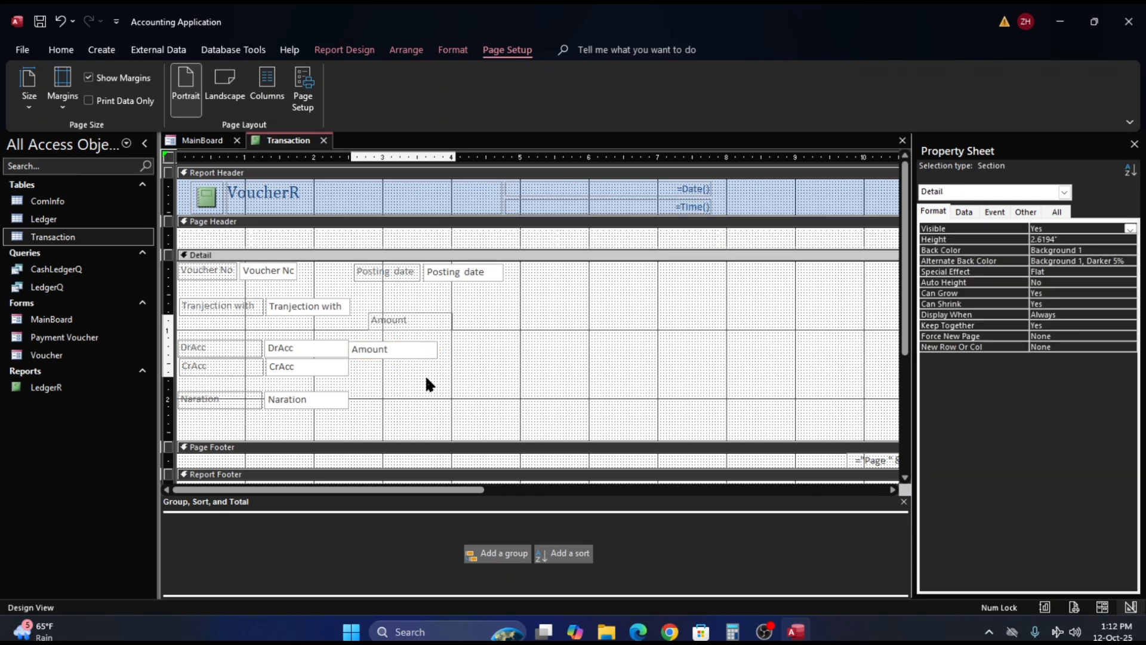
click(392, 352)
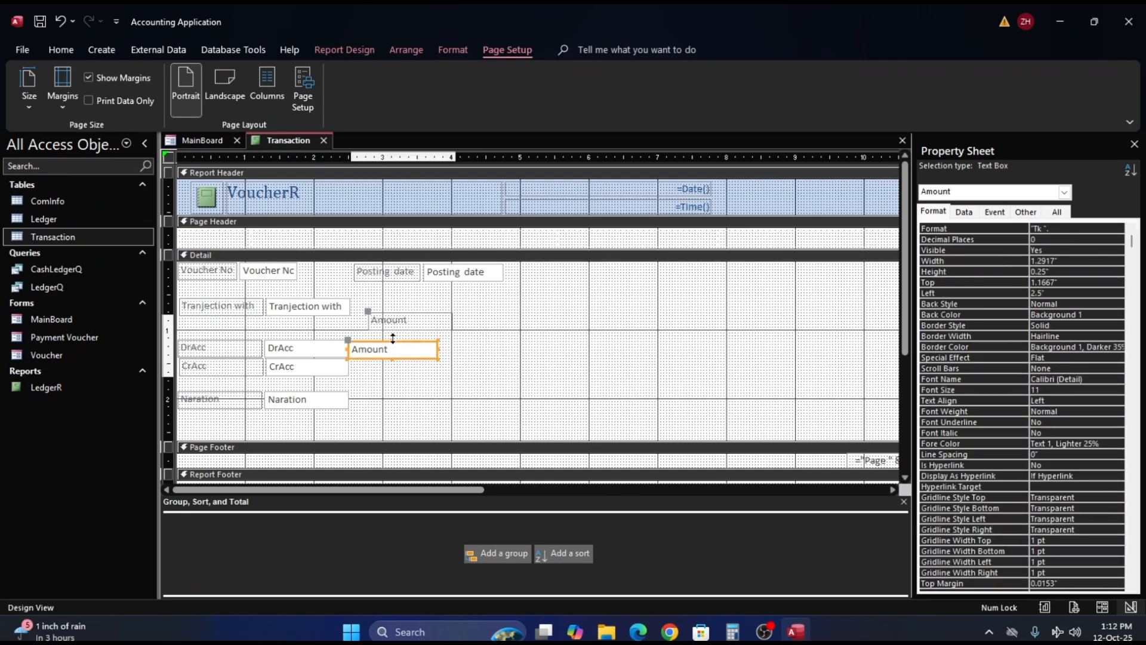
click(393, 341)
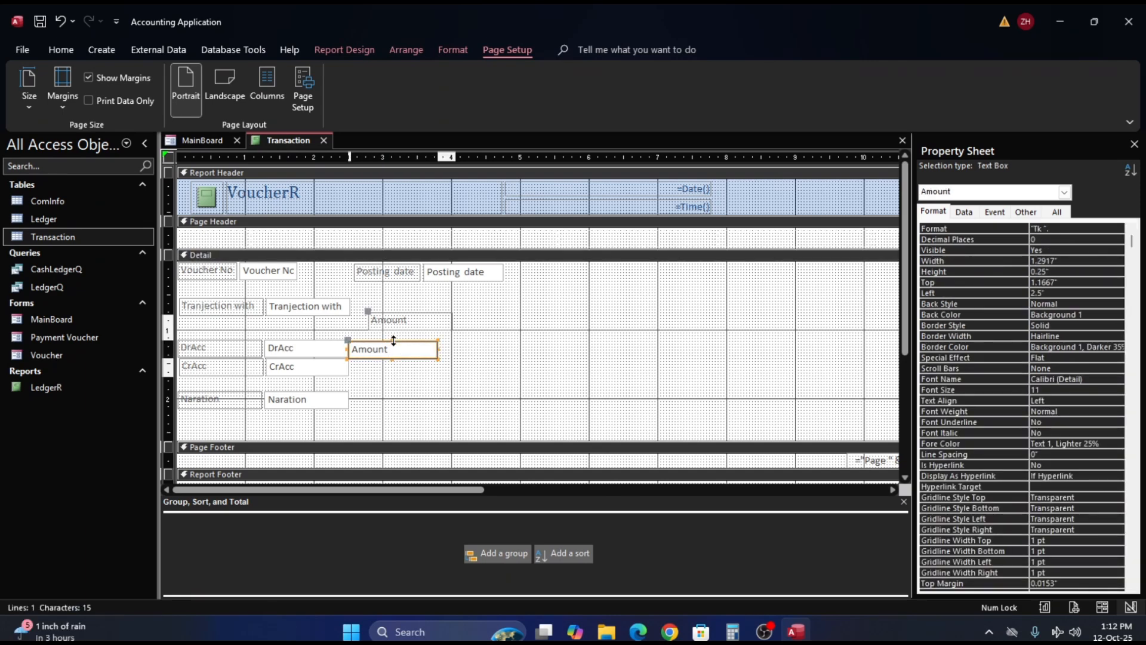
drag(393, 341, 395, 338)
click(508, 353)
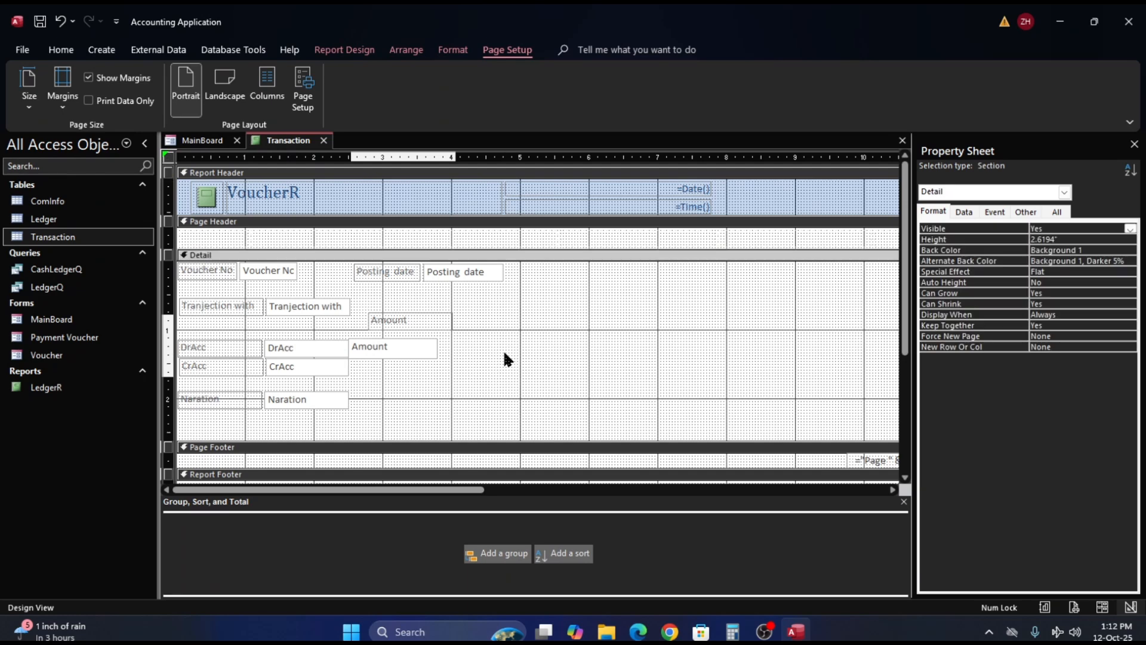
- Show the voucher report in Layout View to check the arrangement with real records
right_click(509, 354)
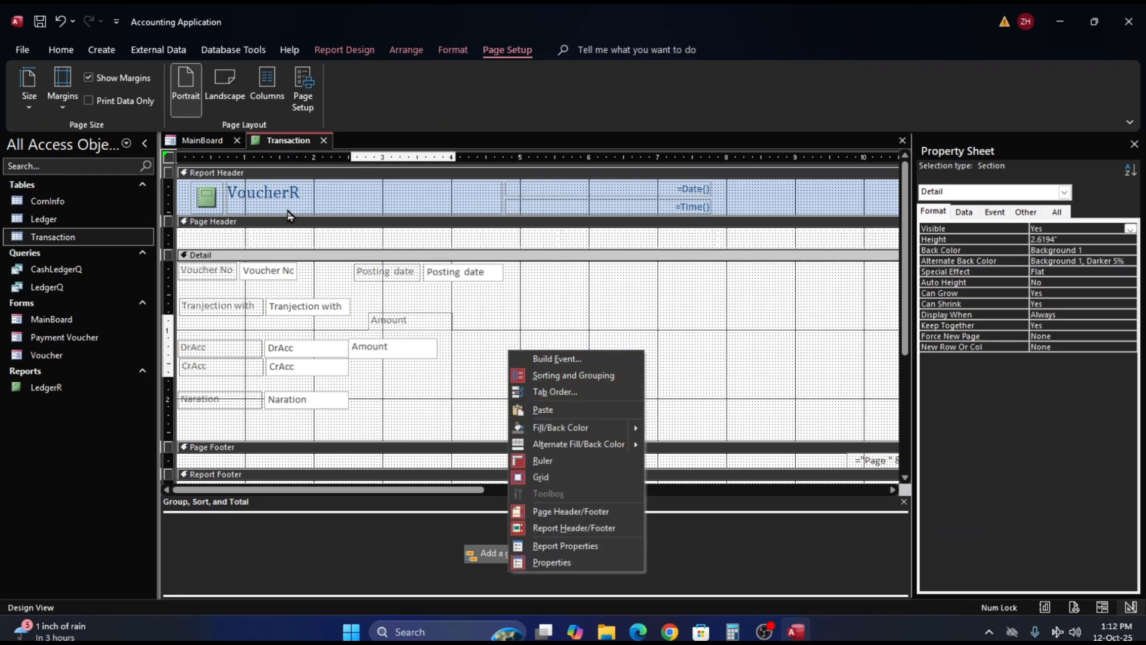
right_click(297, 139)
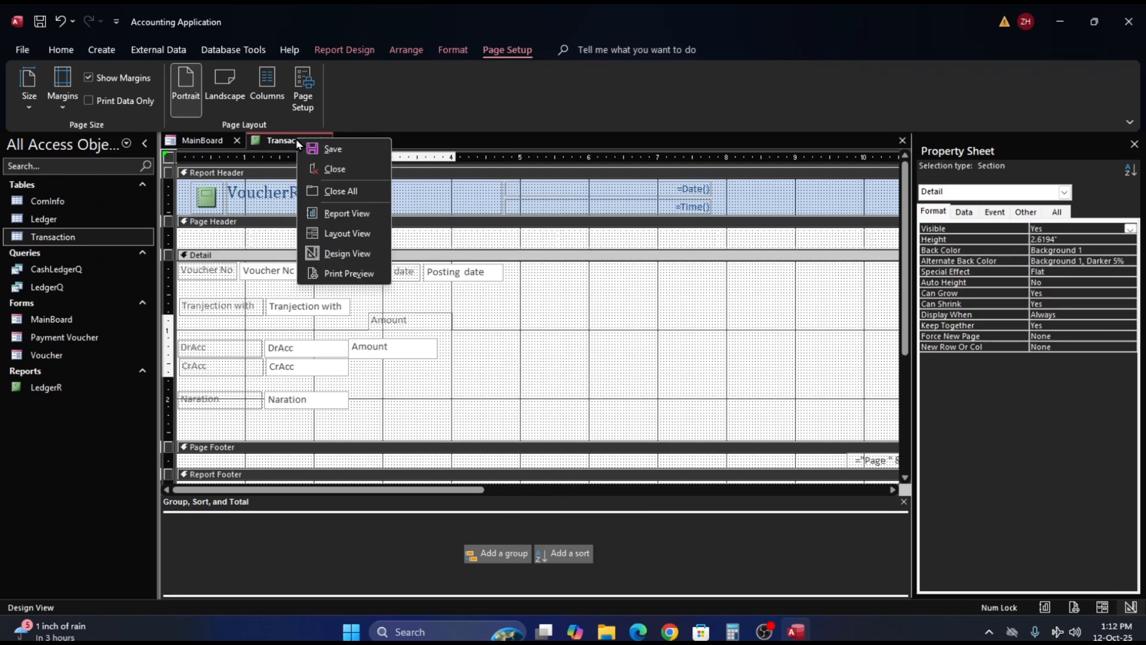
click(349, 233)
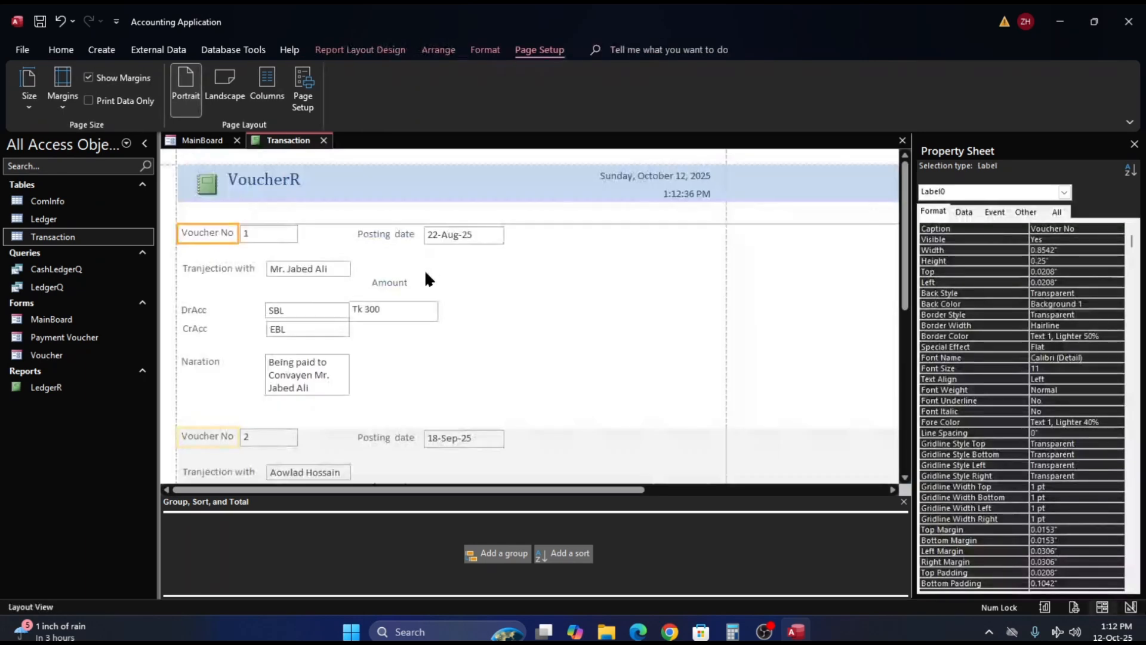
- Resize the Amount text box in Layout View to a height of 0.25" with its top at 1.125"
click(397, 314)
click(392, 303)
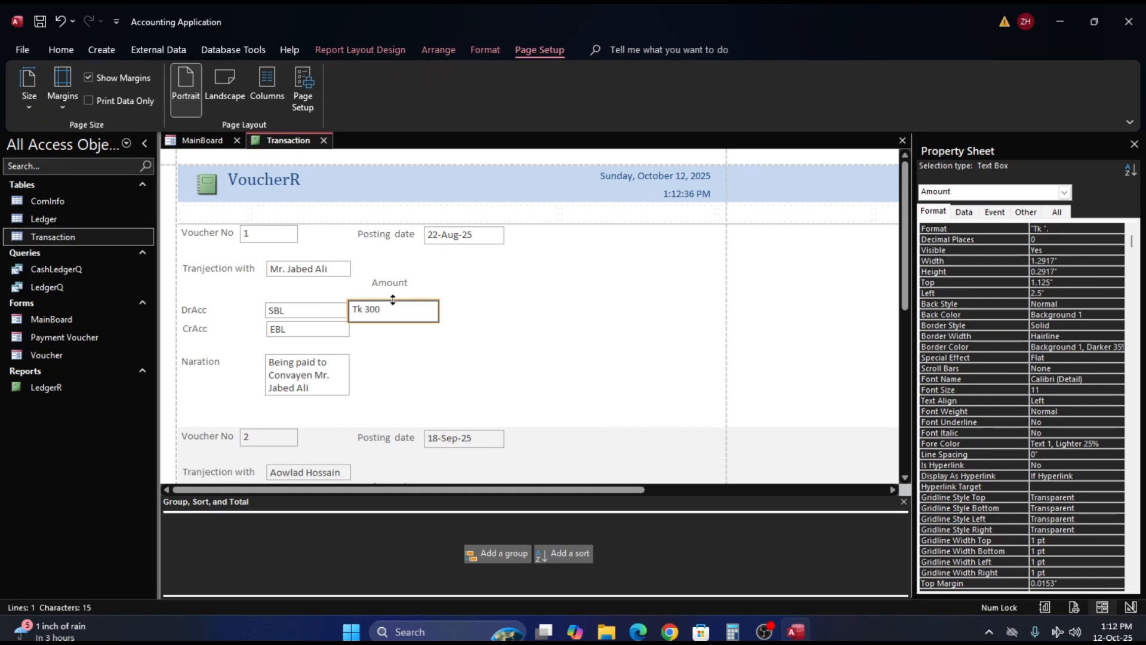
click(409, 353)
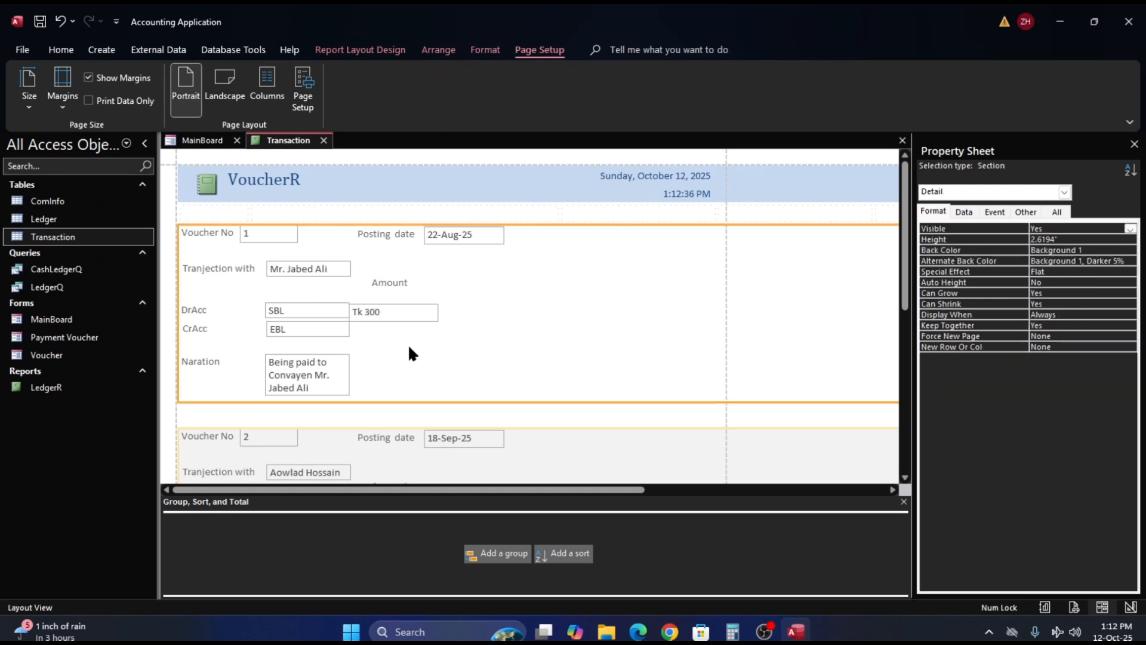
click(390, 318)
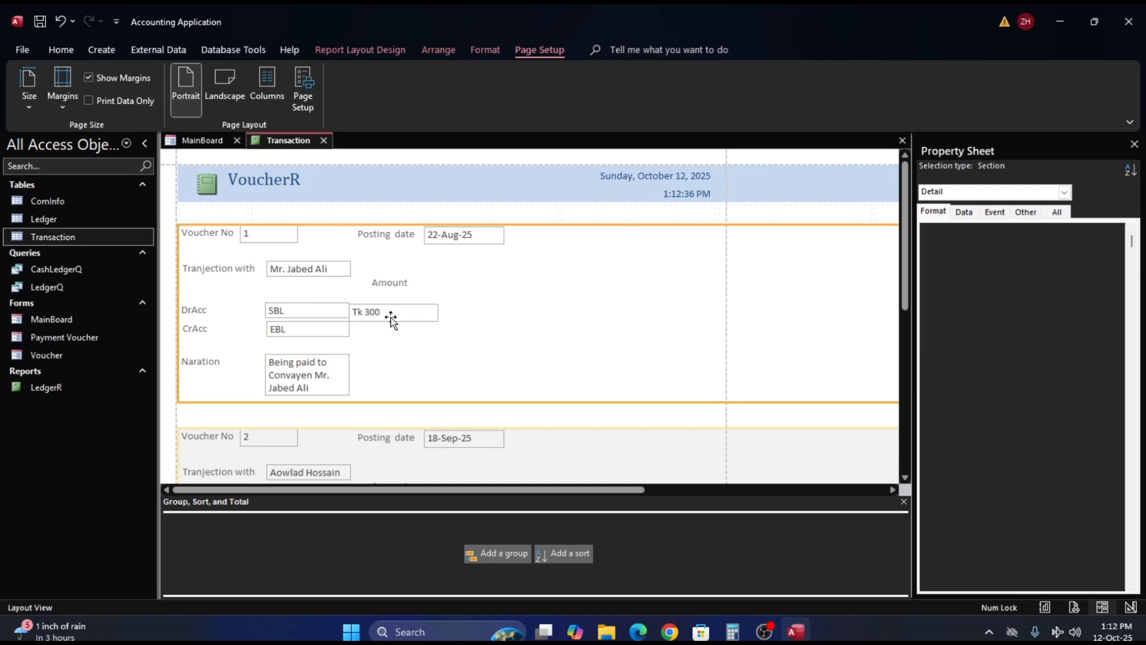
click(403, 347)
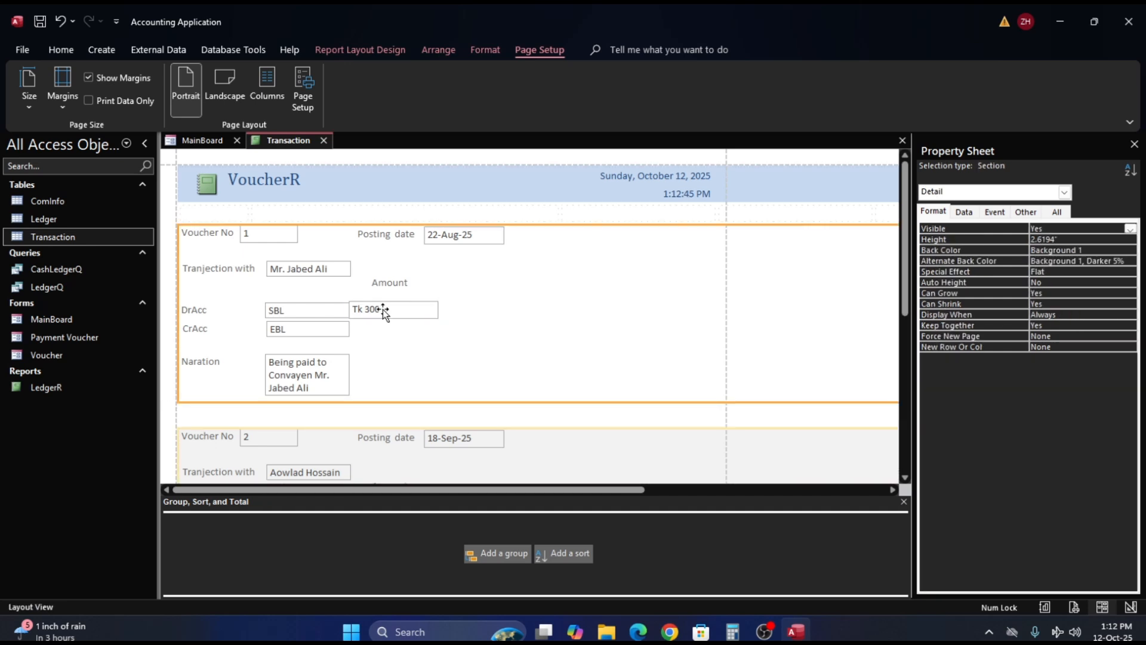
- Compare the size and position properties of the DrAcc and Amount text boxes
click(313, 308)
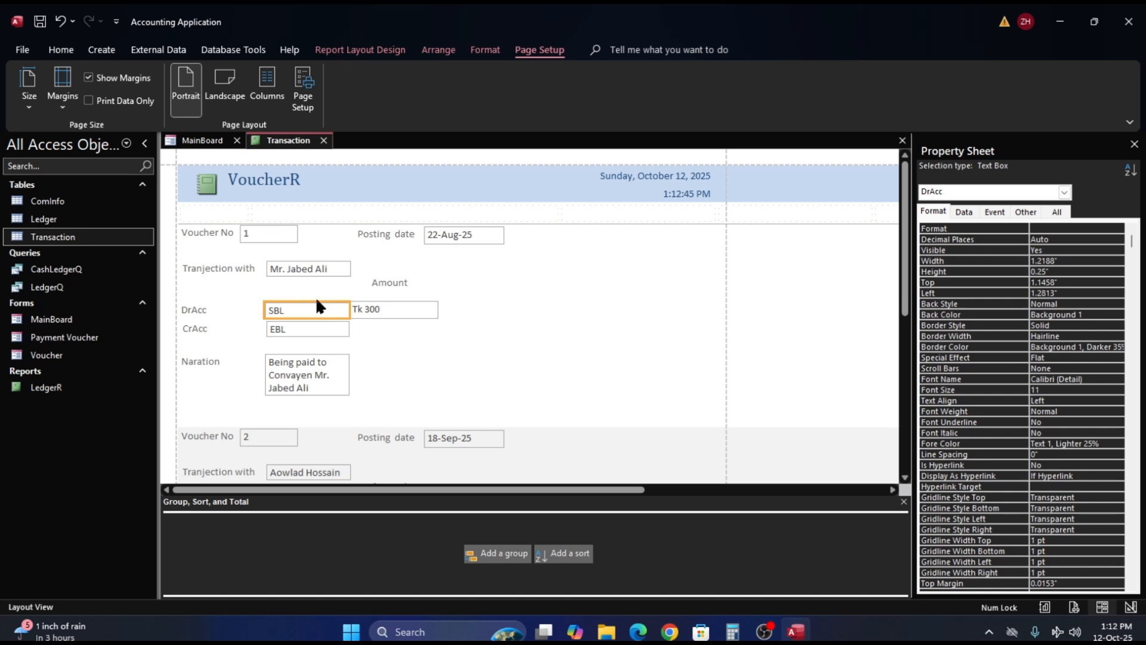
click(375, 309)
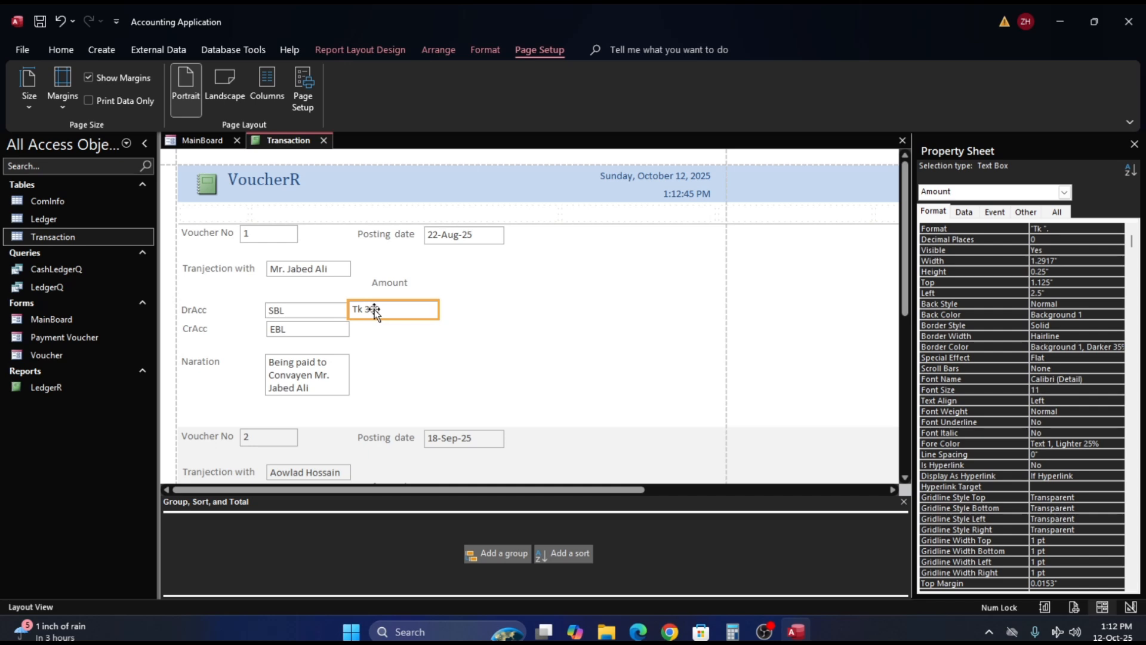
click(514, 342)
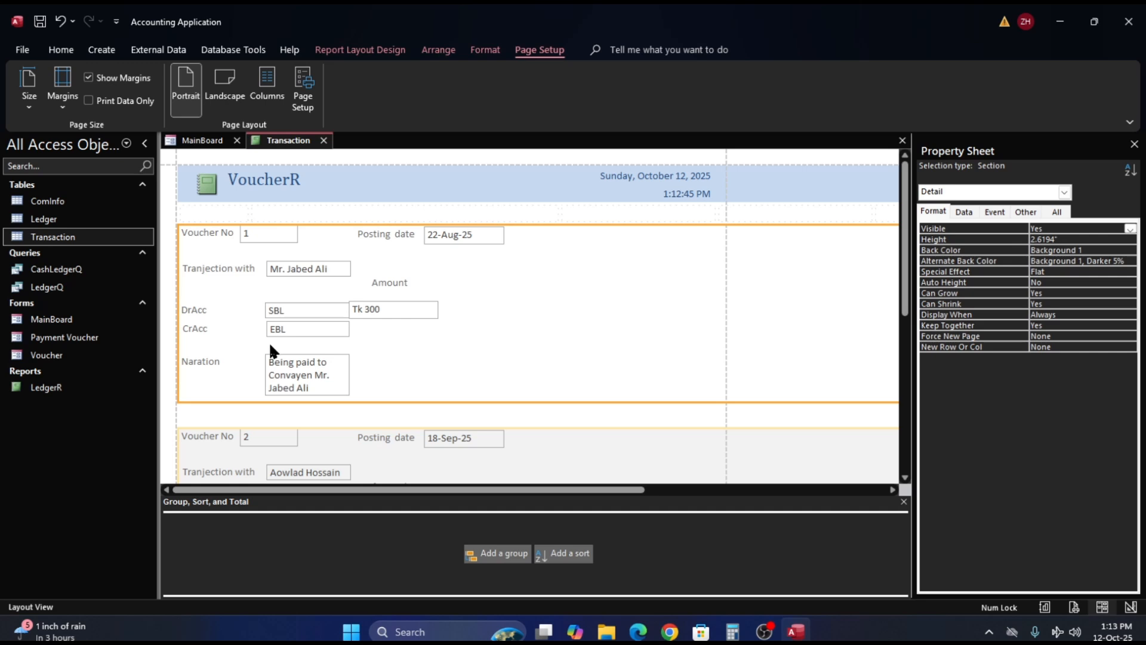
click(205, 312)
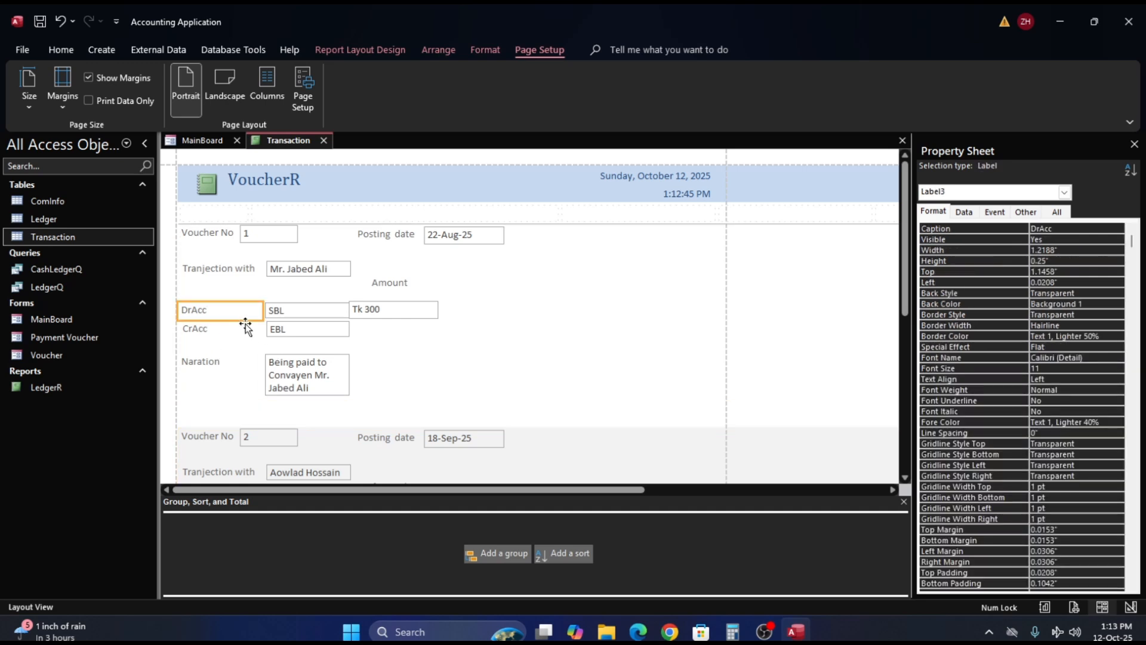
shift+click(332, 314)
shift+click(372, 314)
shift+click(328, 329)
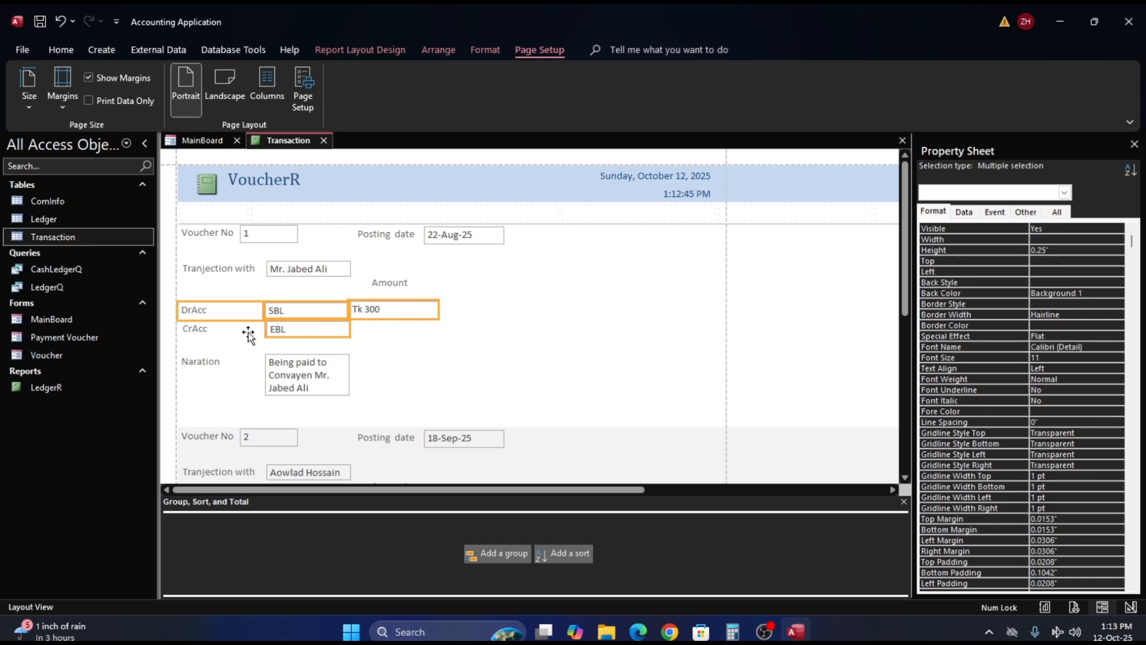
shift+click(221, 332)
shift+click(210, 365)
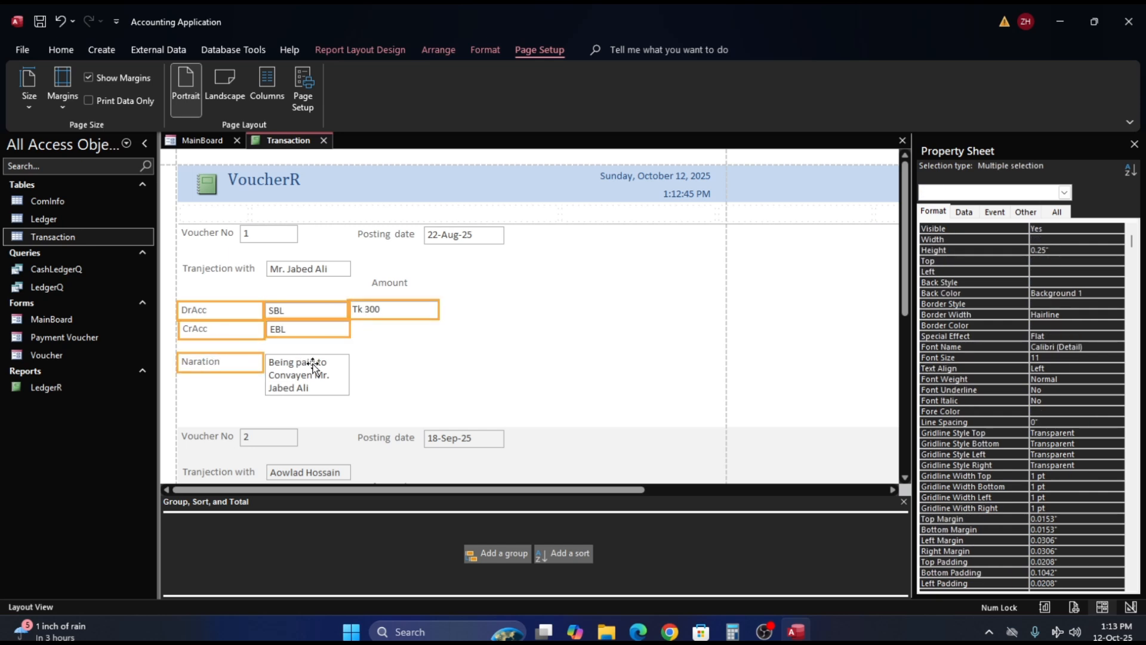
shift+click(322, 379)
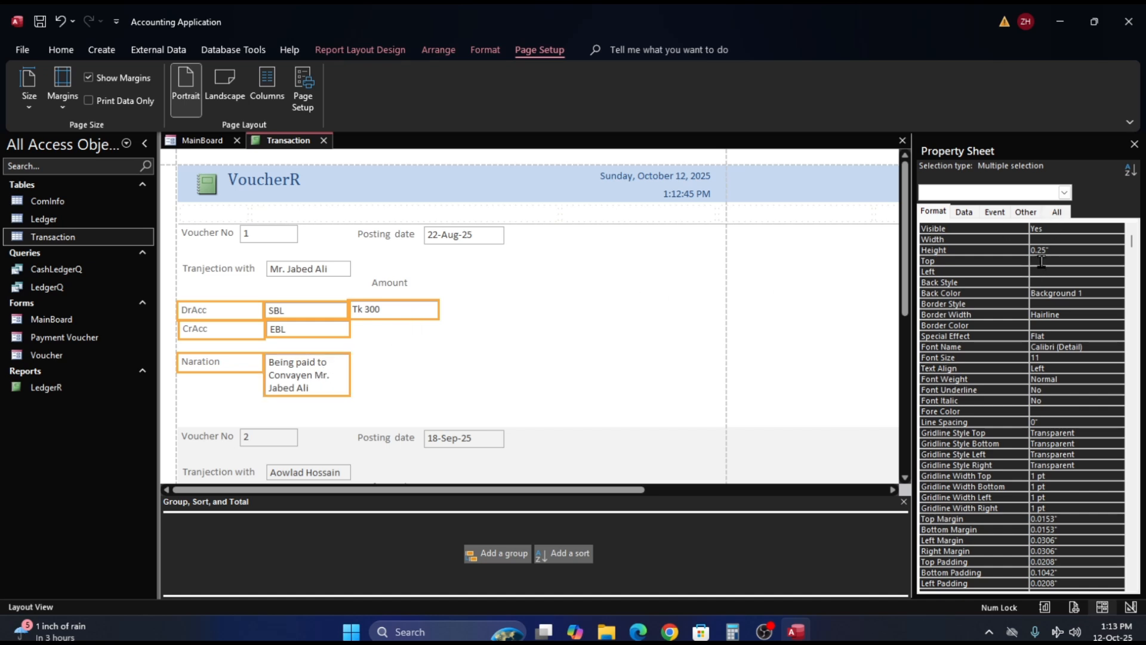
click(1052, 250)
key(BackSpace)
key(BackSpace)
click(385, 309)
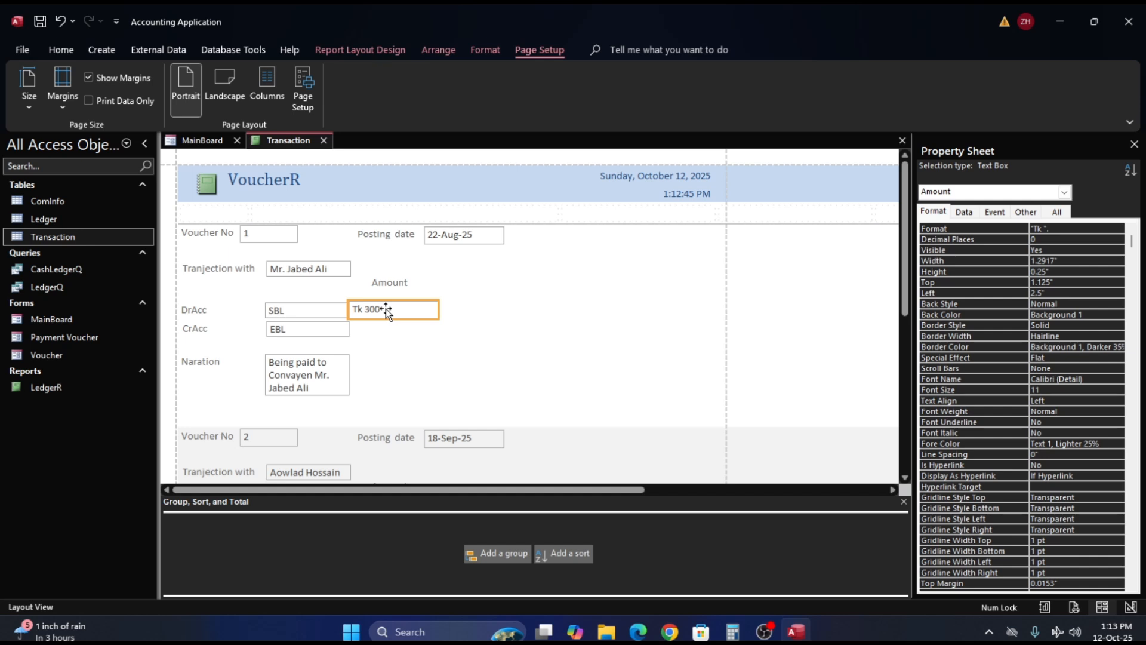
click(227, 287)
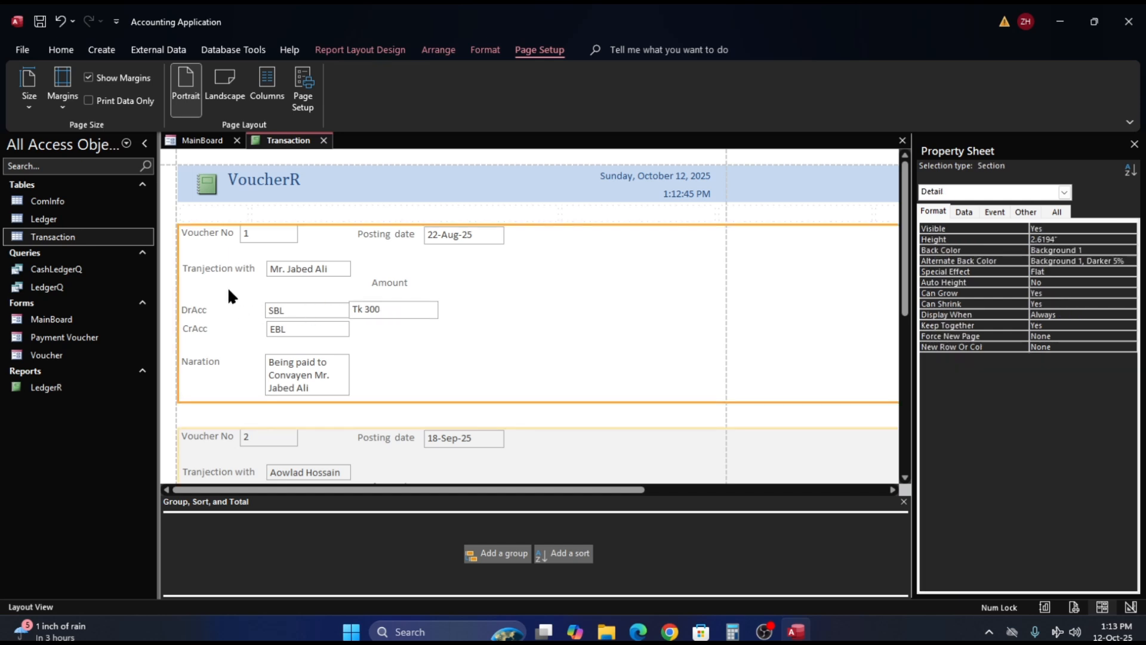
click(206, 311)
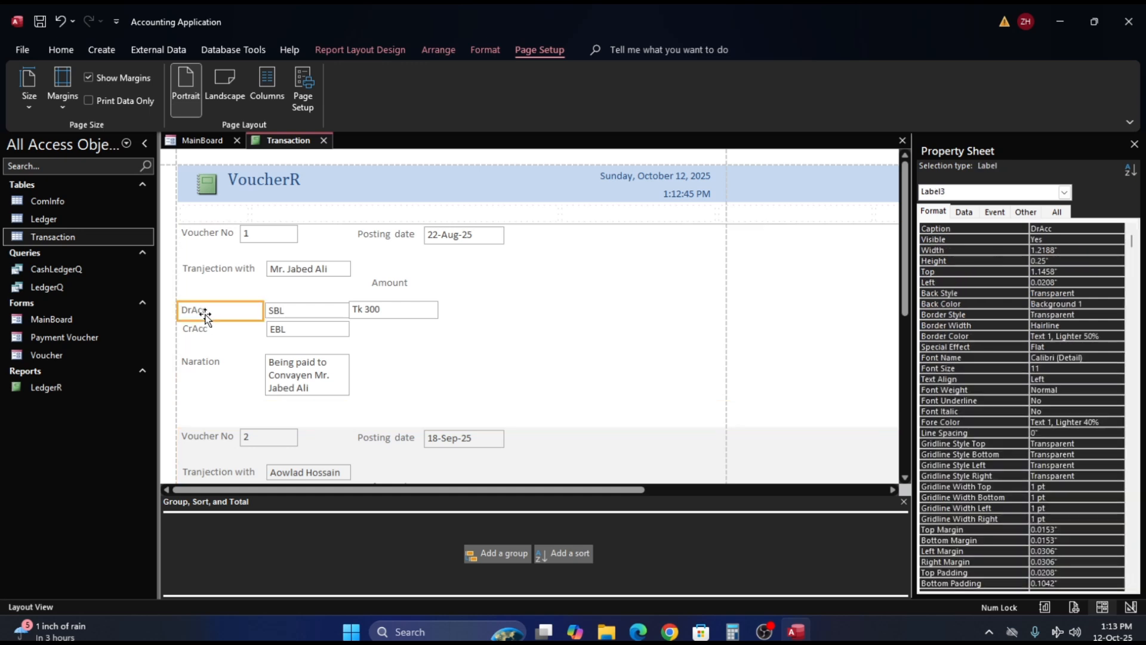
shift+click(312, 310)
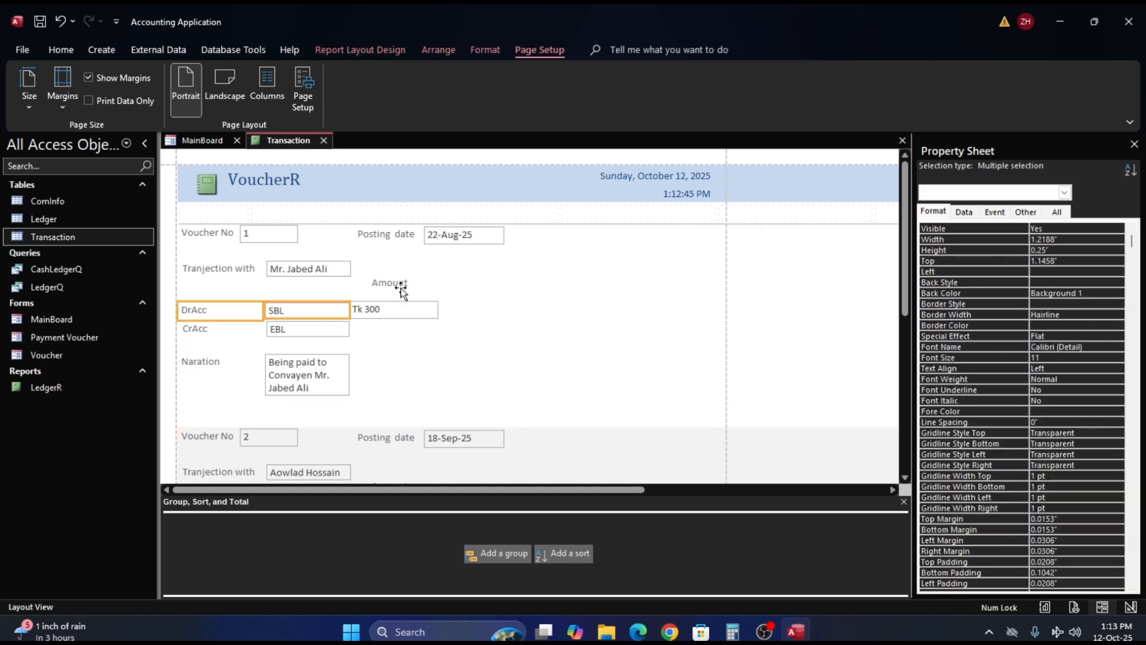
shift+click(398, 289)
click(396, 298)
- Try a height of 0.1299" for the DrAcc and CrAcc labels and text boxes together with the Amount text box
click(326, 326)
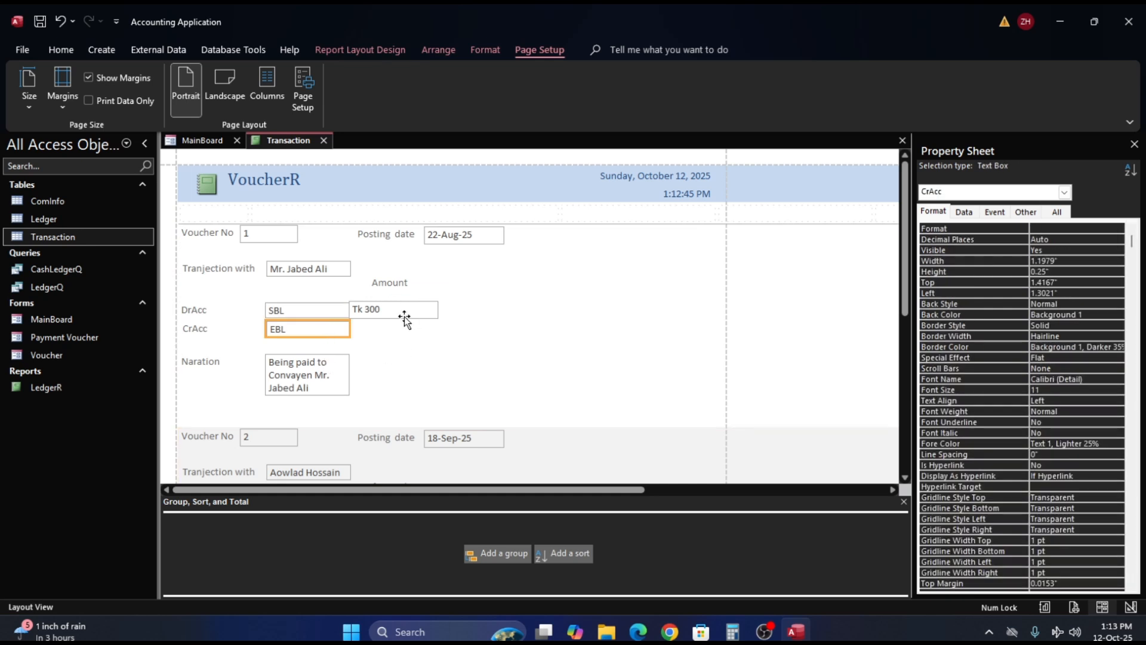
shift+click(403, 314)
shift+click(322, 310)
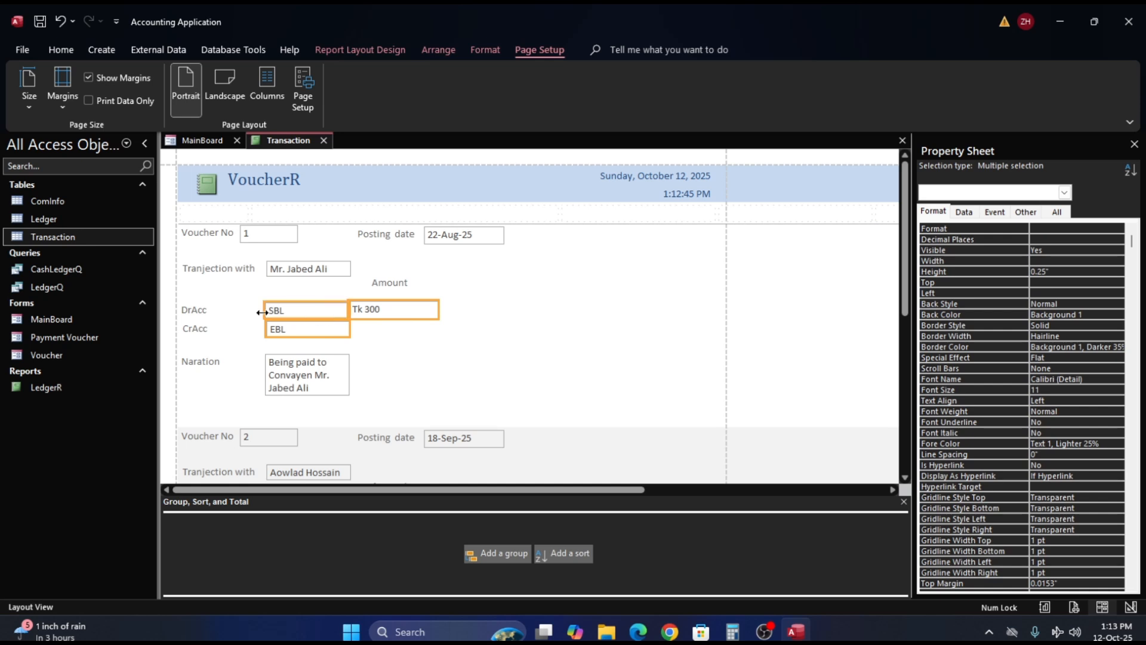
shift+click(229, 312)
shift+click(214, 328)
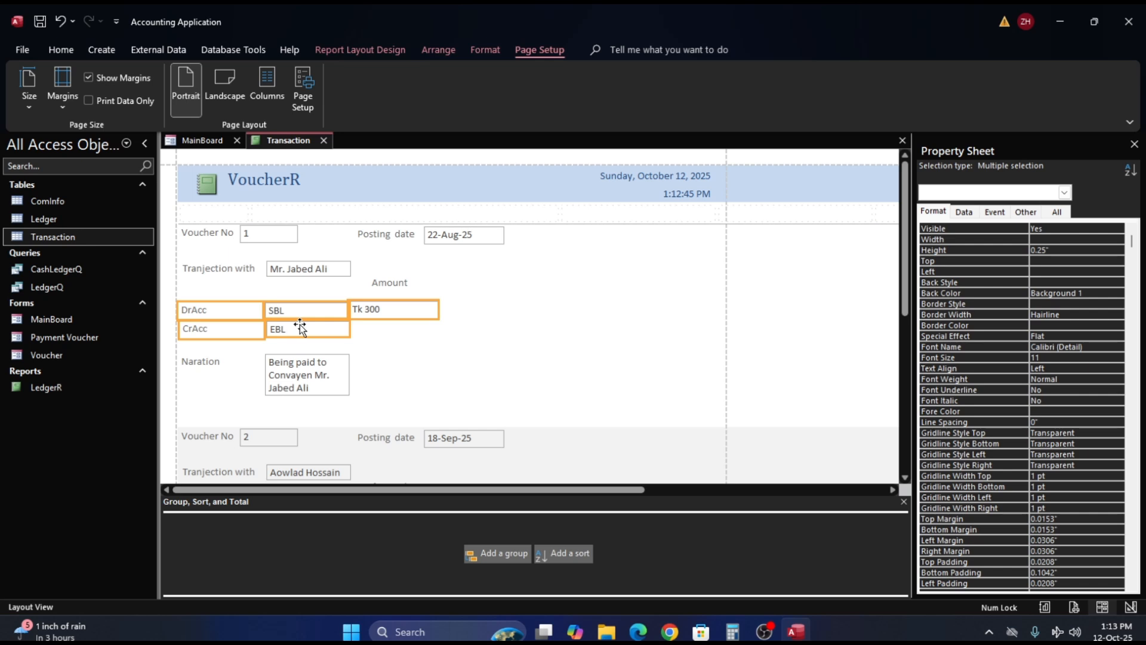
click(1038, 249)
text(1)
key(BackSpace)
text(97)
key(Return)
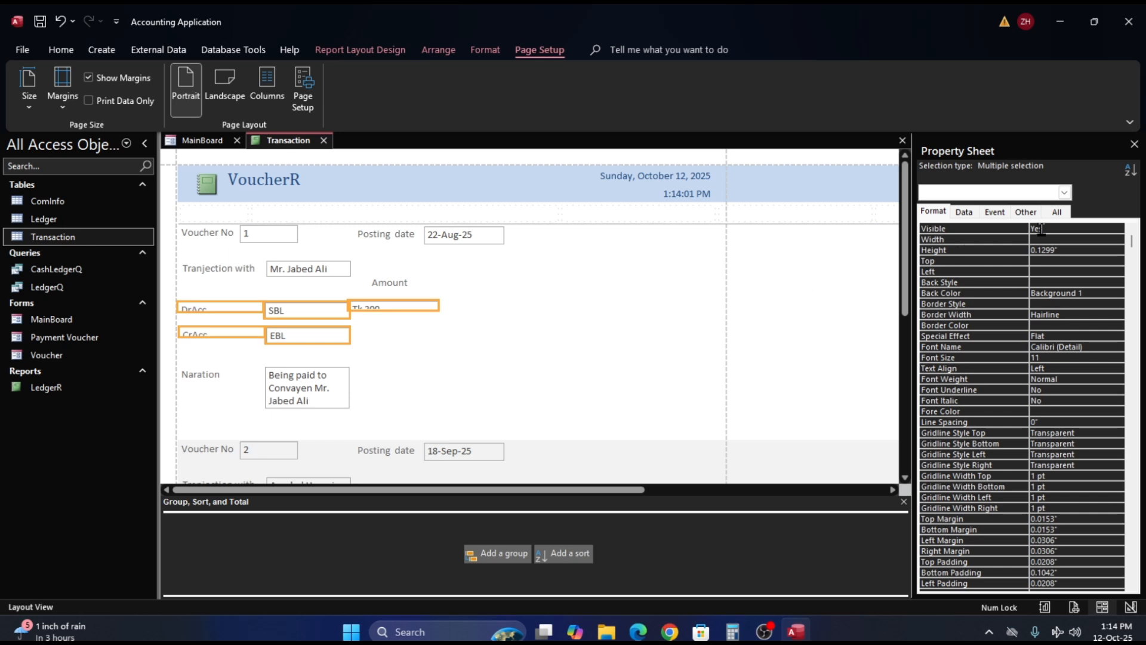
- Try another height for the selected DrAcc, CrAcc and Amount controls, and undo the height changes
click(1084, 250)
key(BackSpace)
key(BackSpace)
text(7)
key(Return)
key(ctrl+z)
click(442, 334)
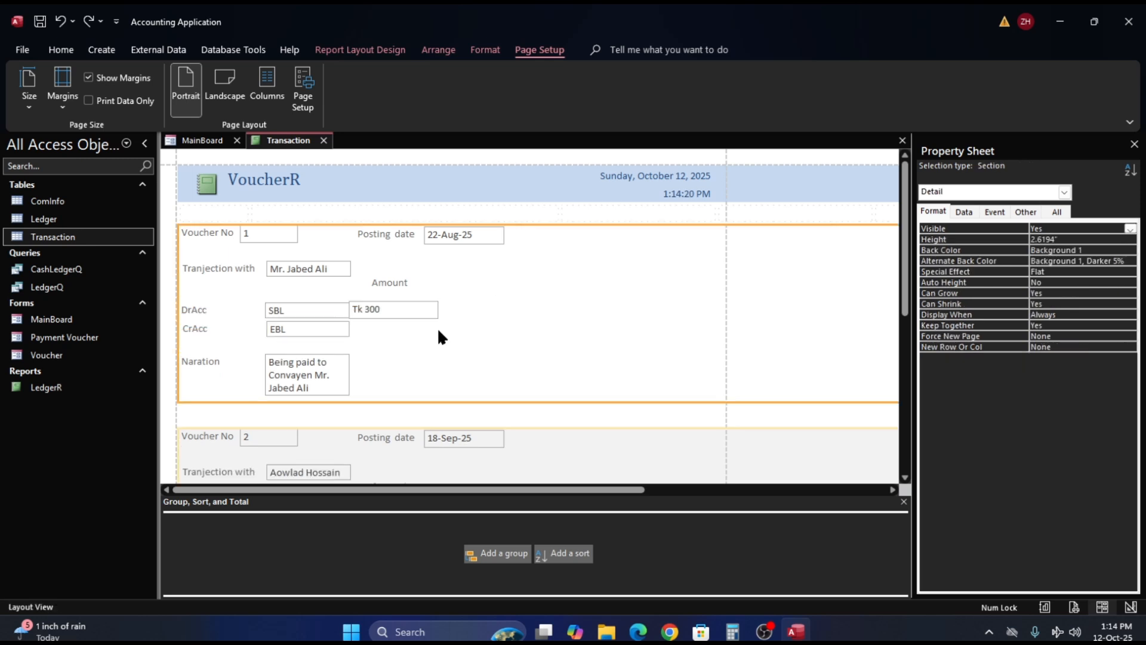
- Try lowering the Amount text box's upper edge slightly, and pull it back up to 1.125"
click(398, 311)
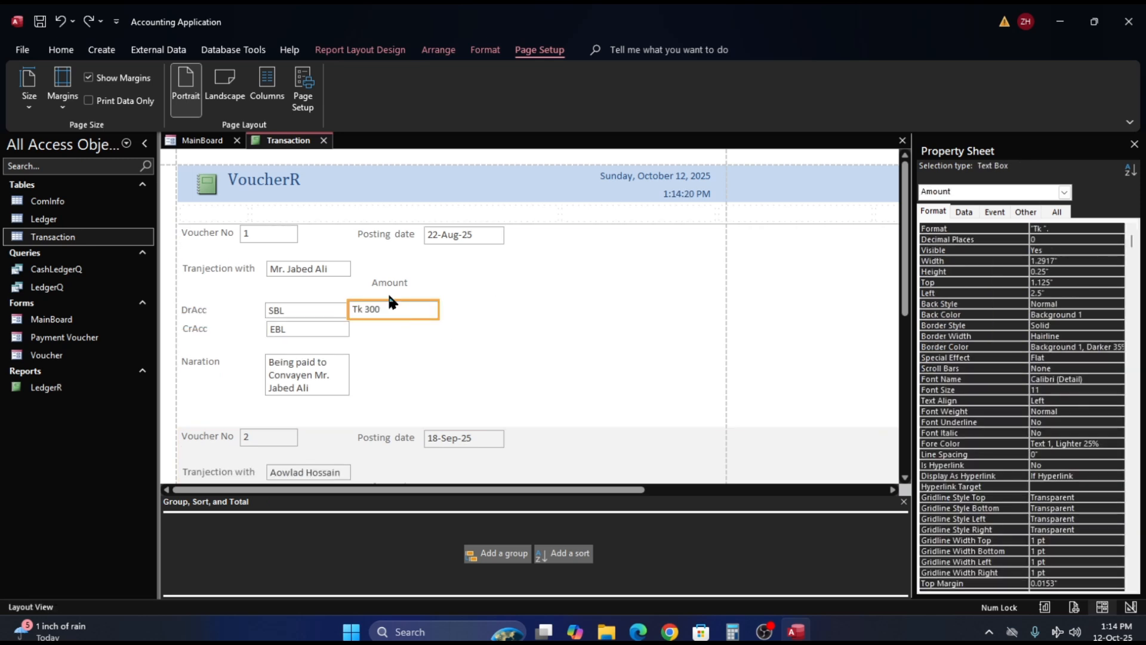
drag(391, 300, 391, 305)
click(401, 350)
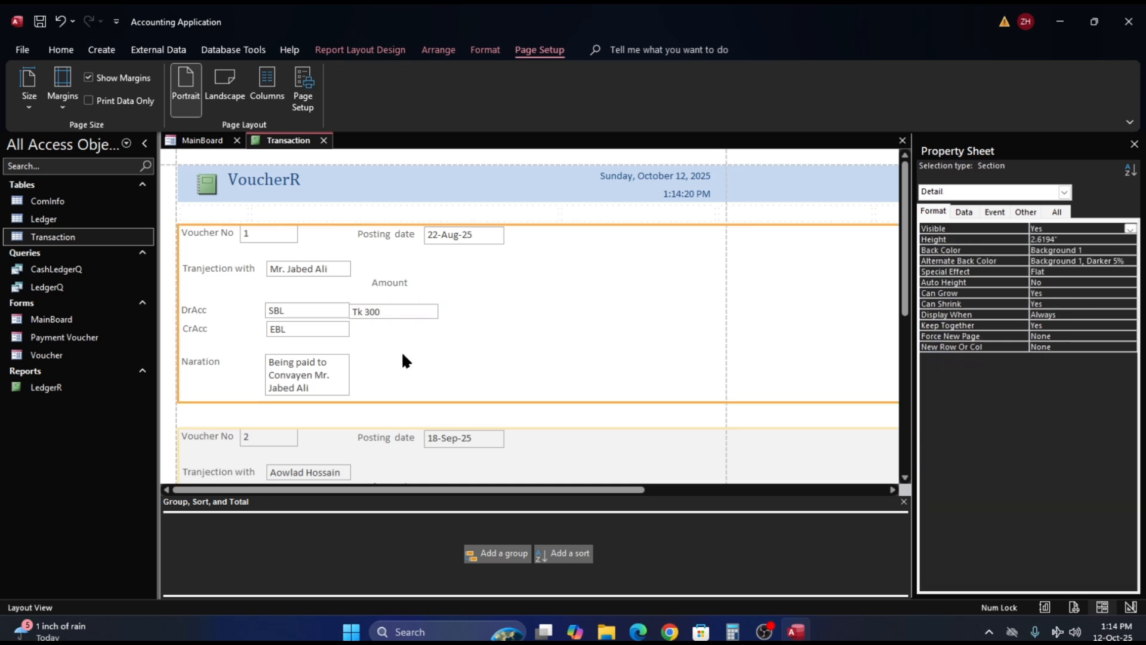
click(396, 314)
drag(394, 301, 394, 301)
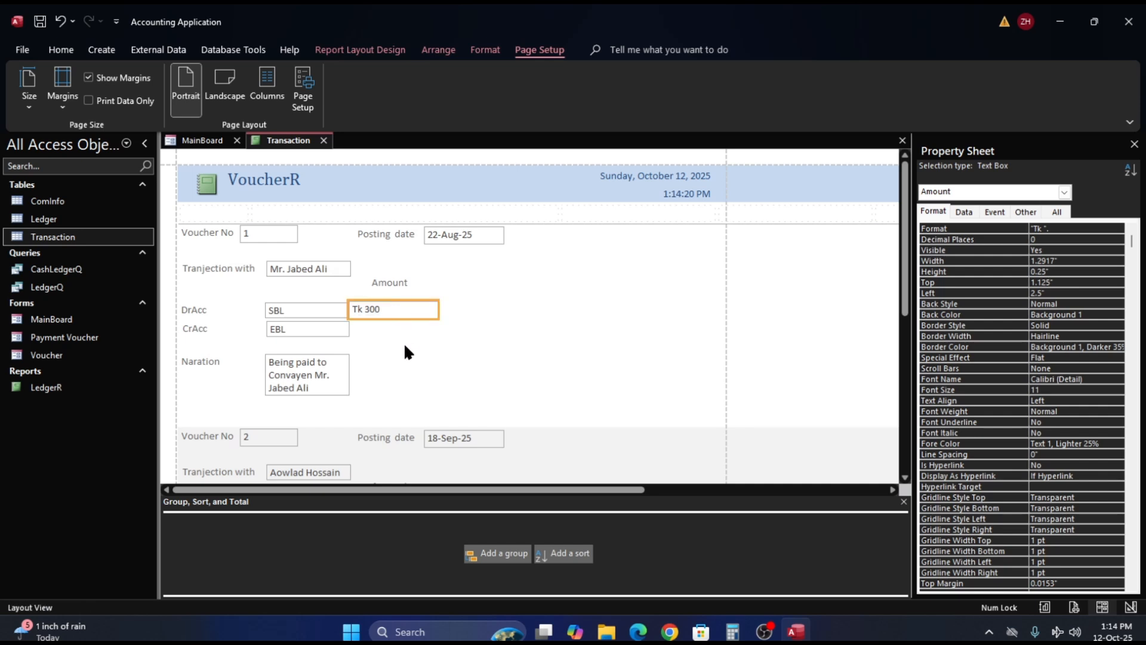
click(404, 342)
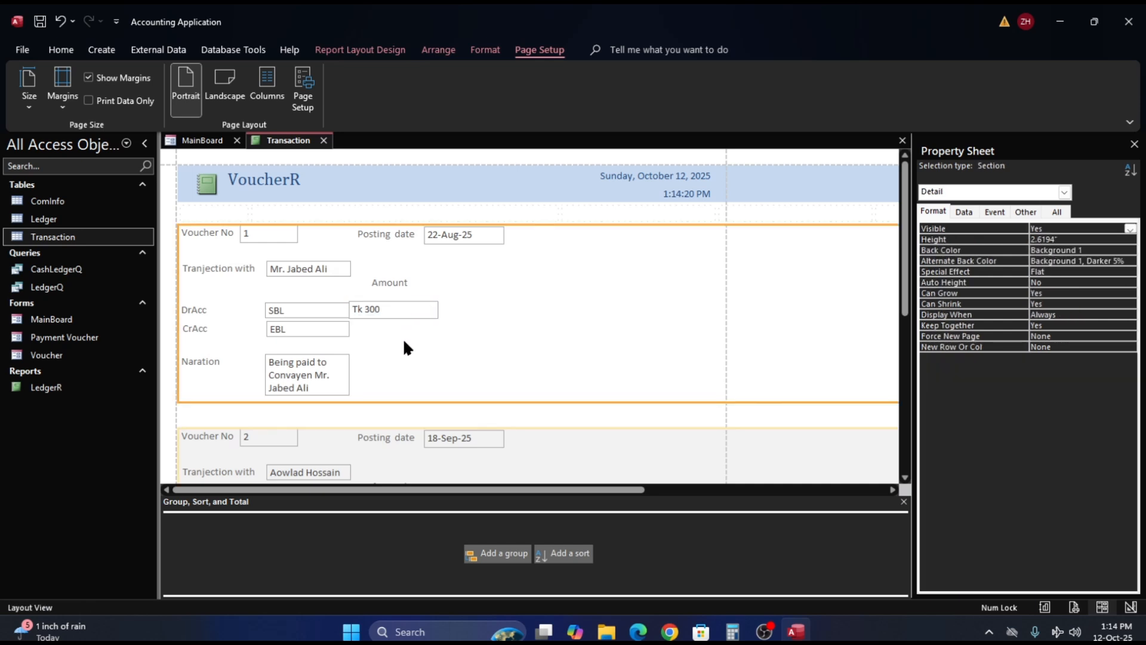
- Return the report to Design View and stretch the DrAcc text box's upper edge slightly upward to match the Amount box
right_click(289, 142)
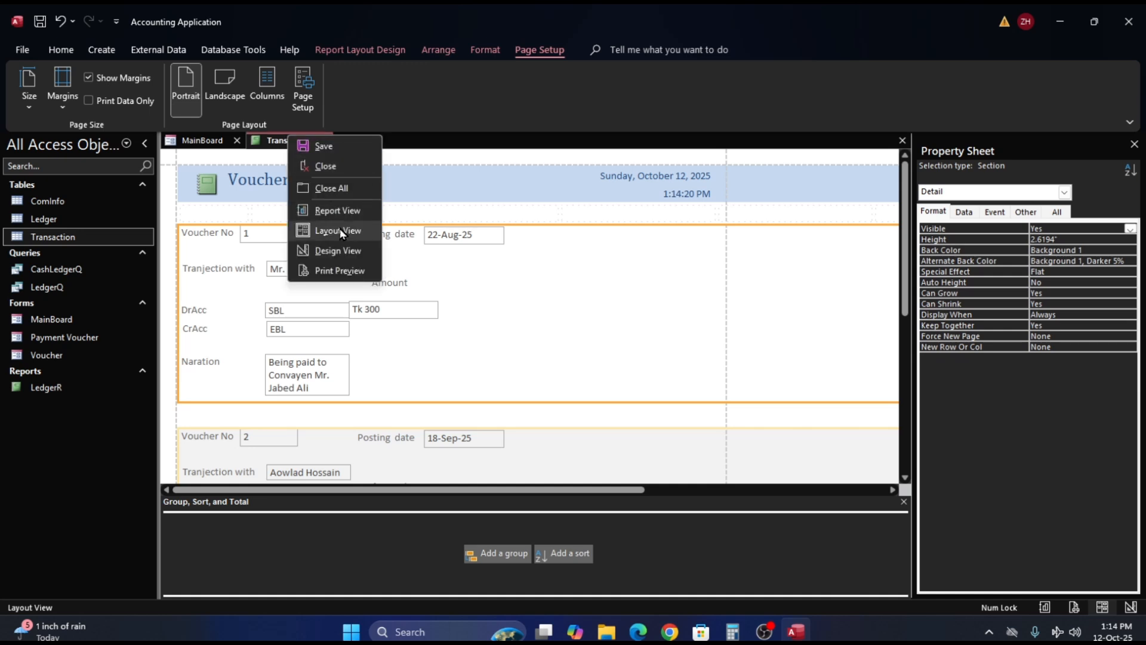
click(341, 256)
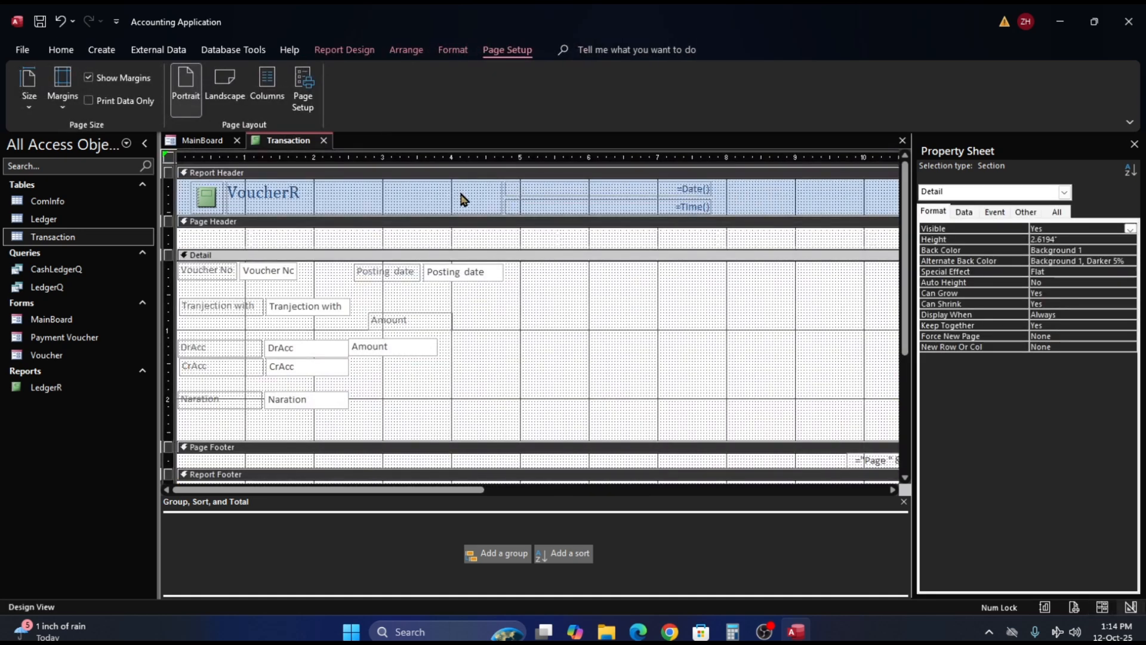
click(382, 353)
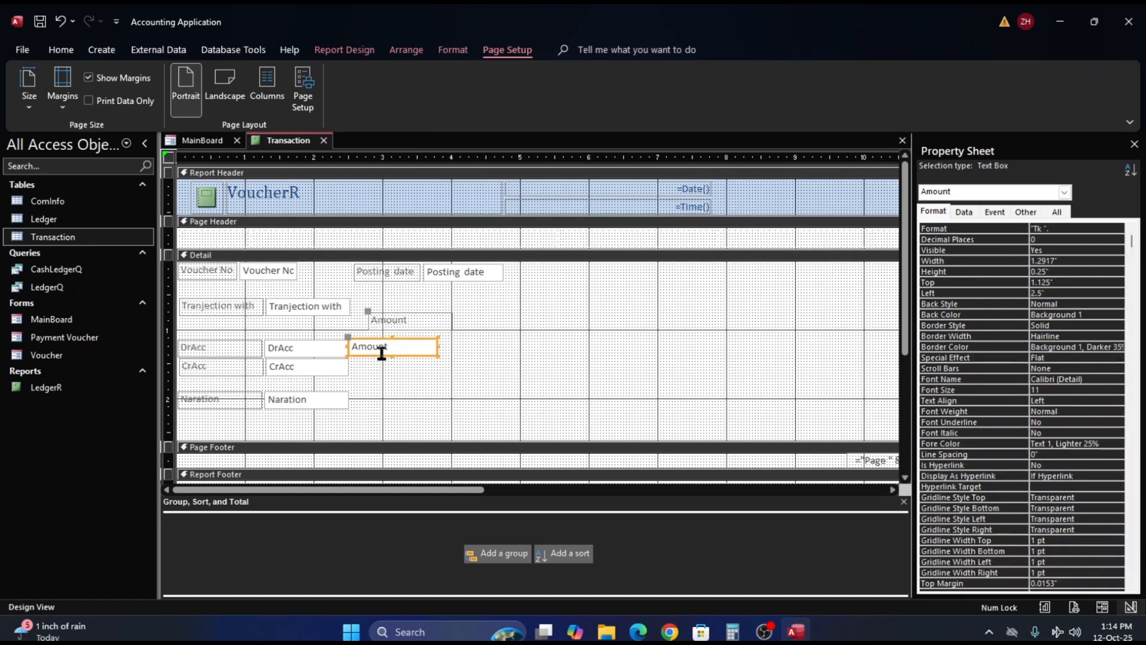
click(308, 345)
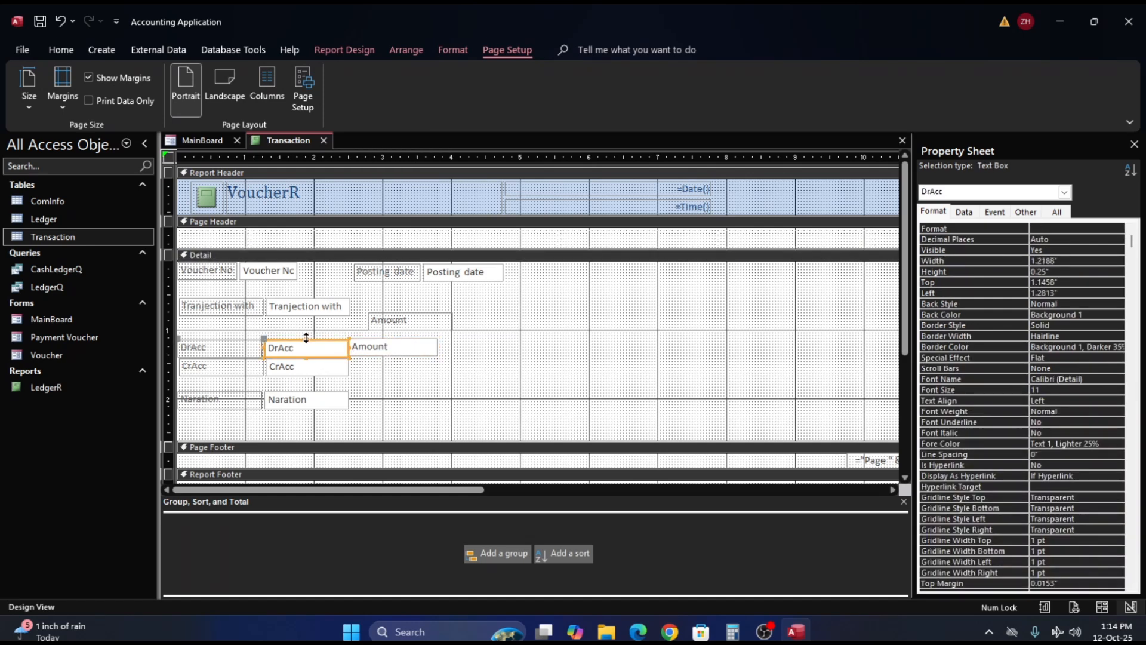
drag(307, 338, 306, 338)
click(433, 393)
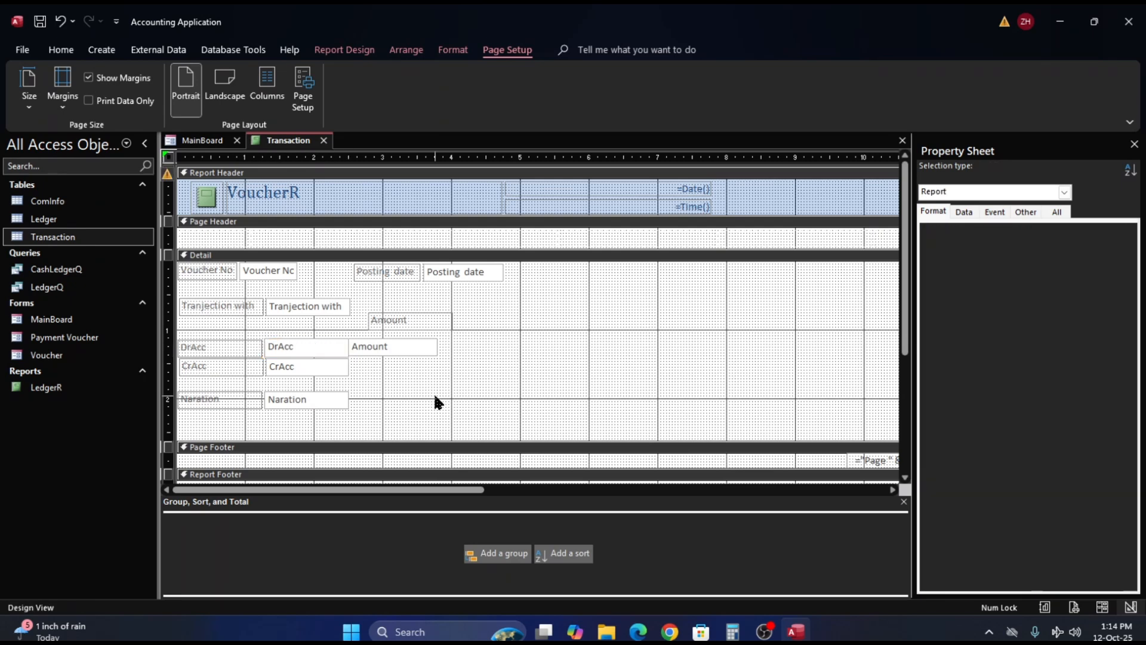
- Stretch the Amount text box's lower edge slightly downward to match the bottom of the DrAcc box
click(385, 351)
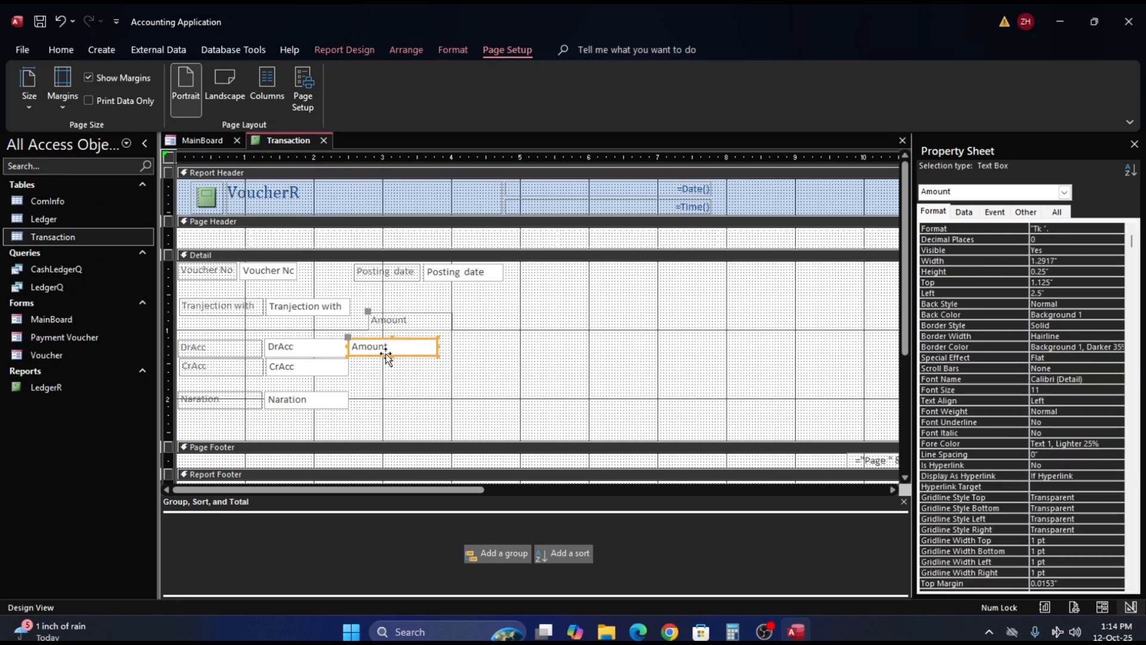
drag(393, 355, 392, 359)
click(393, 380)
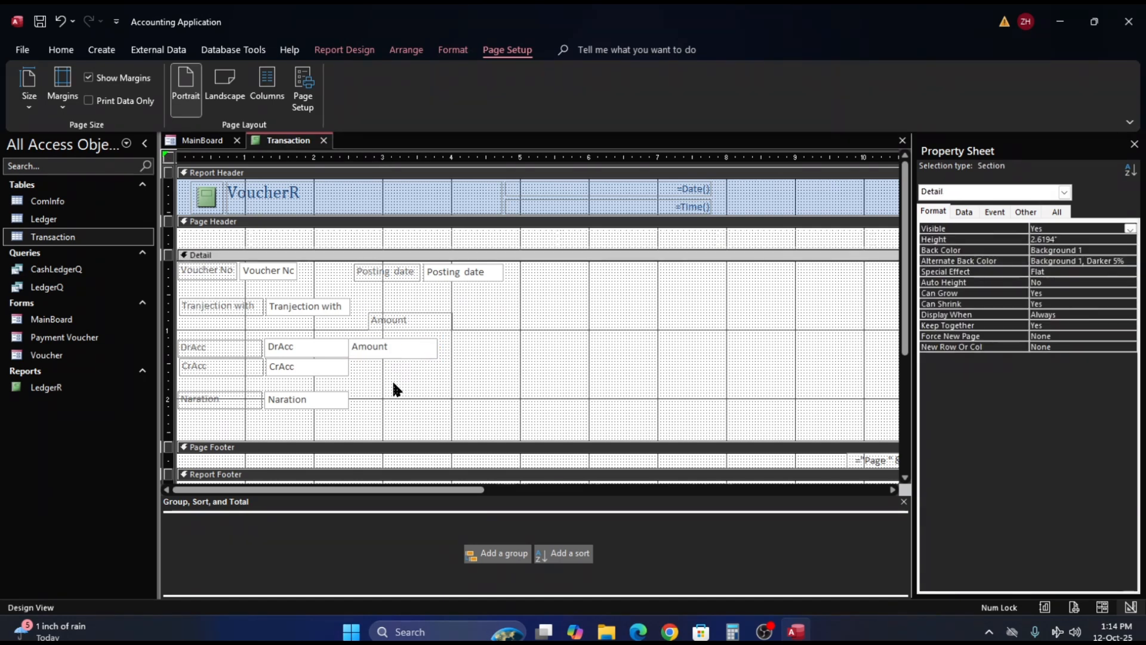
click(392, 357)
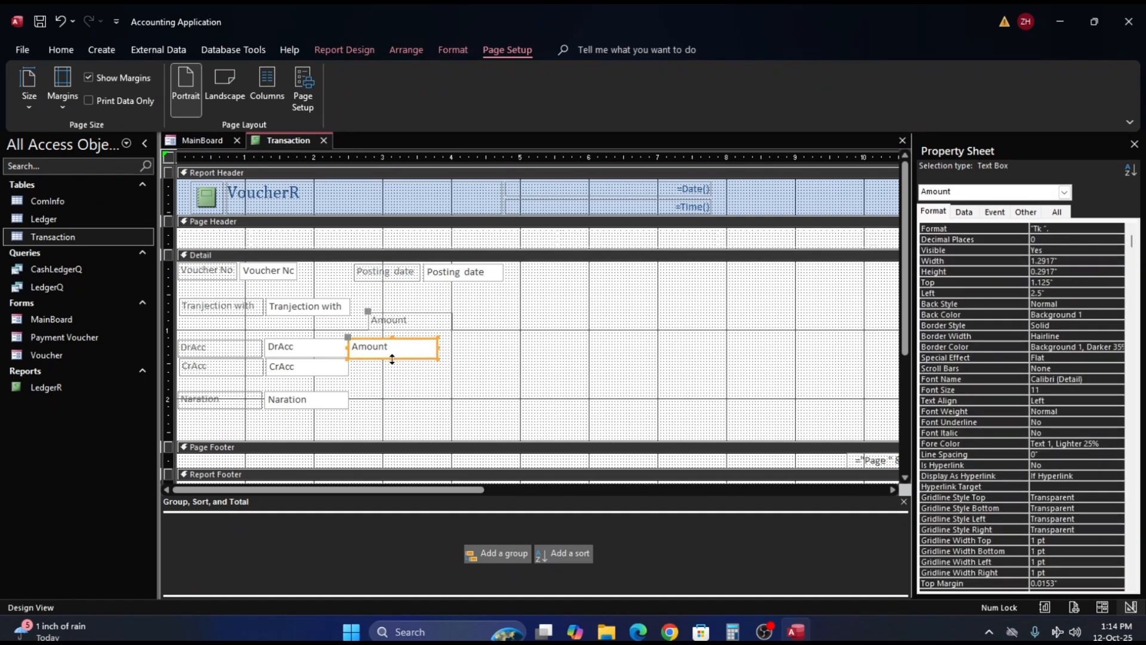
- Stretch the CrAcc text box's lower edge slightly downward to make it a little taller
click(278, 367)
click(308, 376)
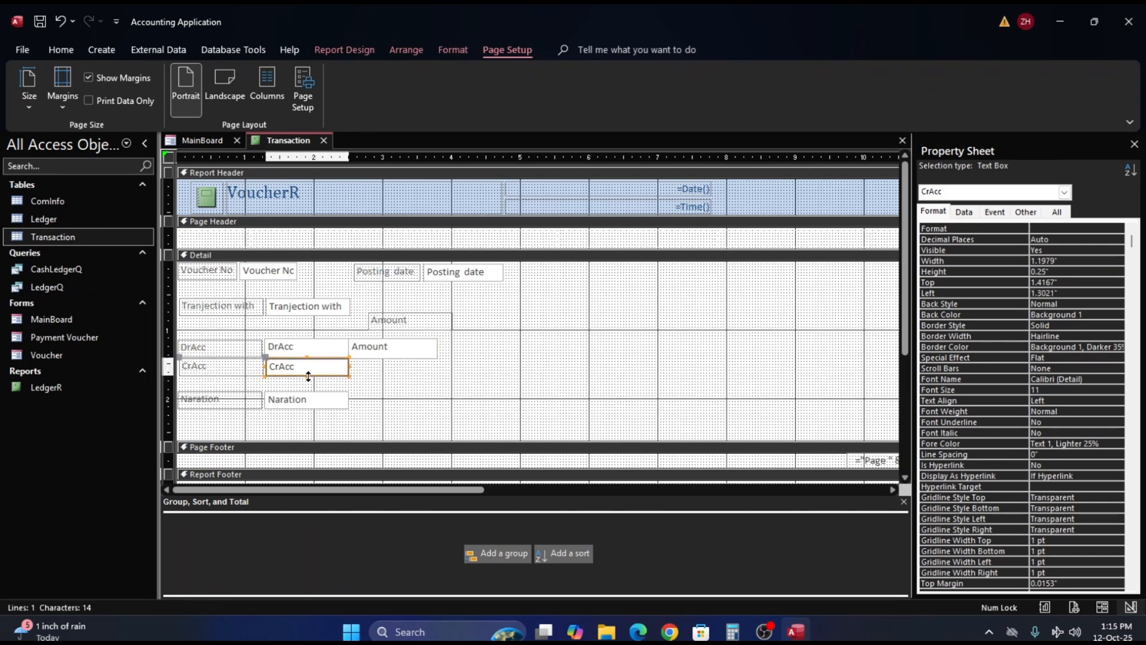
drag(308, 376, 308, 381)
click(320, 388)
- Raise the Naration label and text box's upper edges to 1.8333", fit them to their content, and stretch both to 0.291" high
click(314, 397)
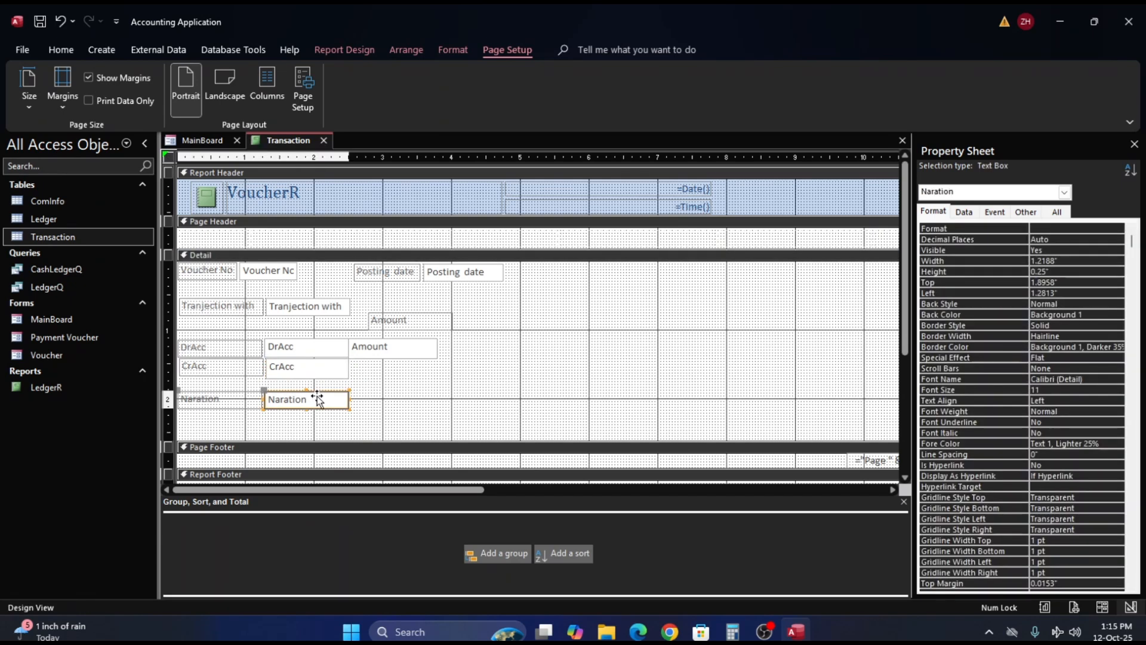
shift+click(228, 395)
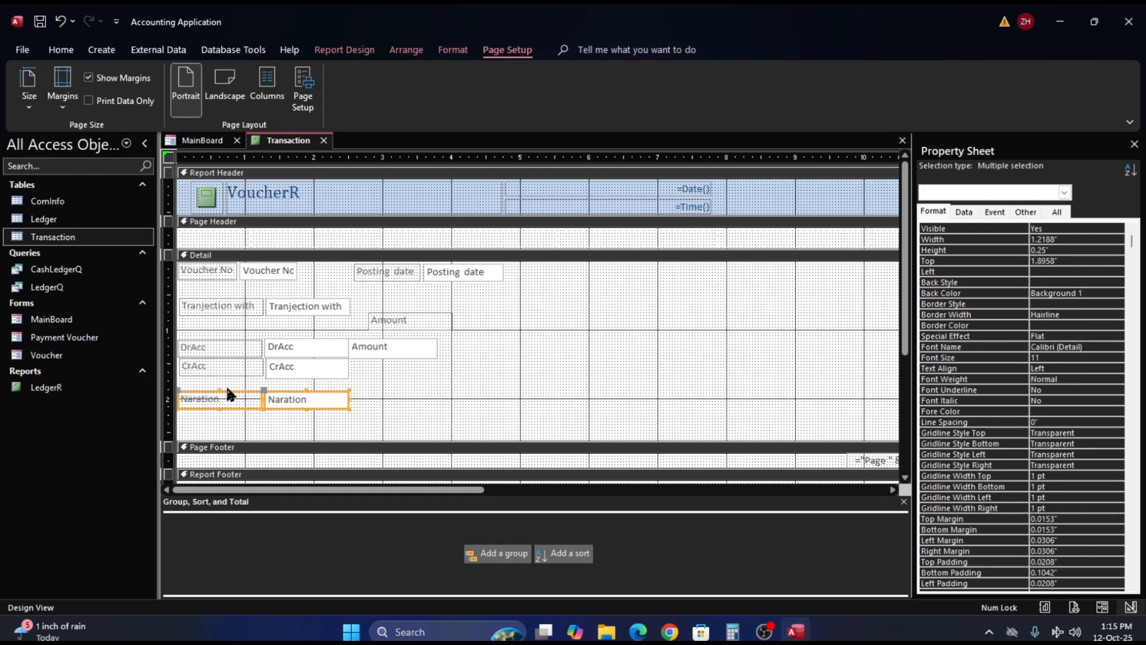
drag(220, 391, 220, 387)
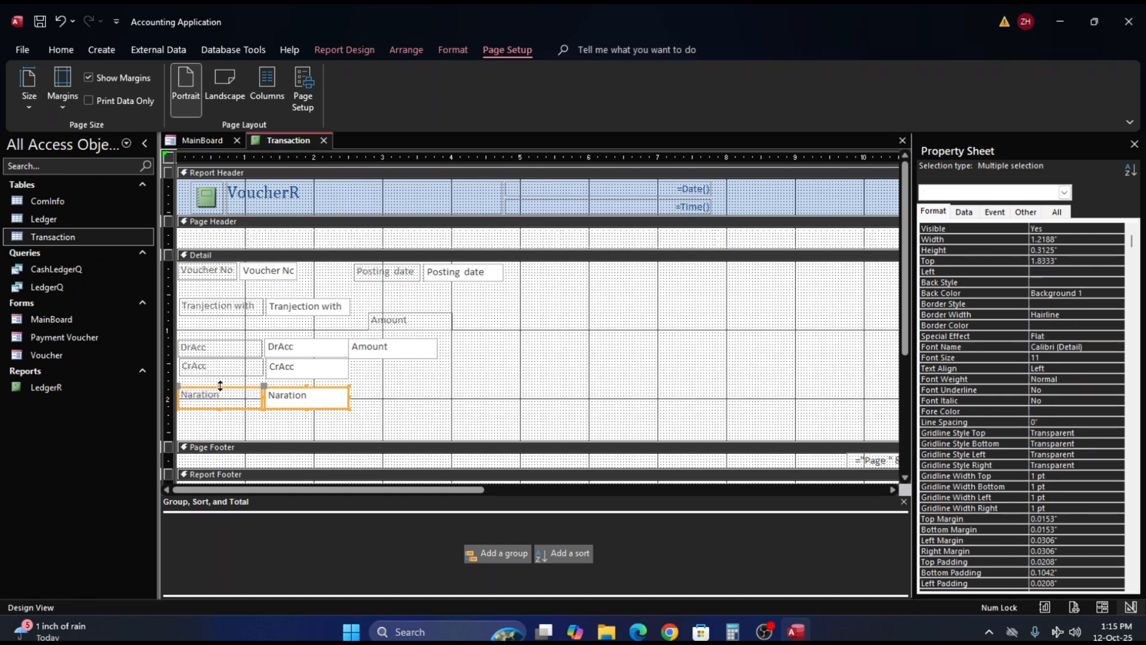
double_click(220, 387)
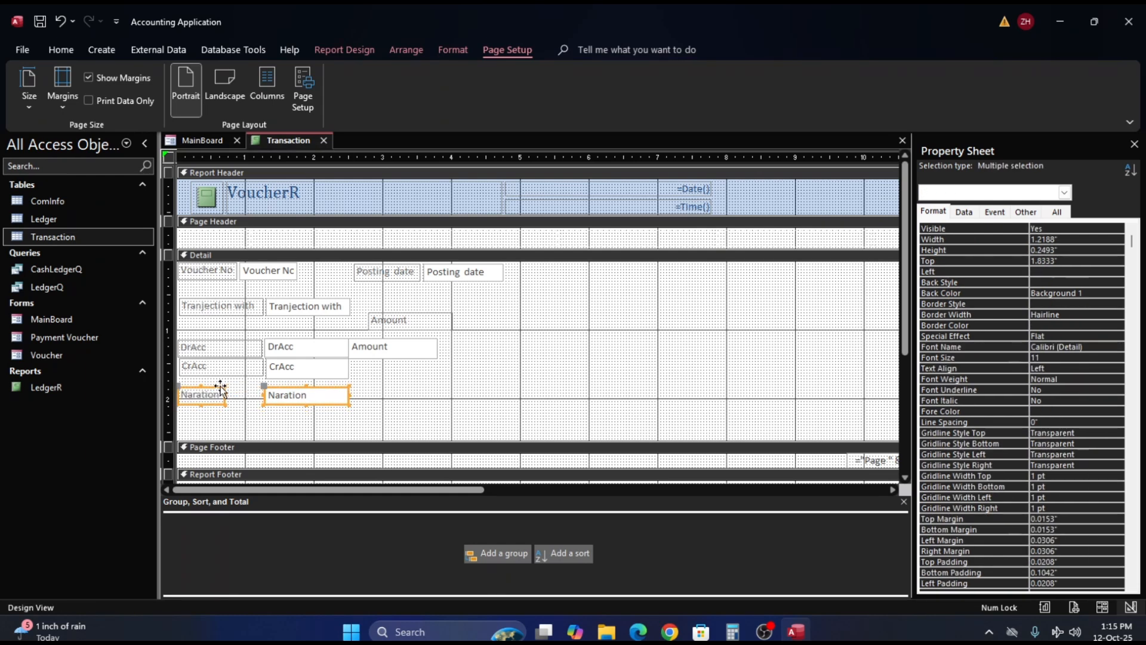
click(306, 405)
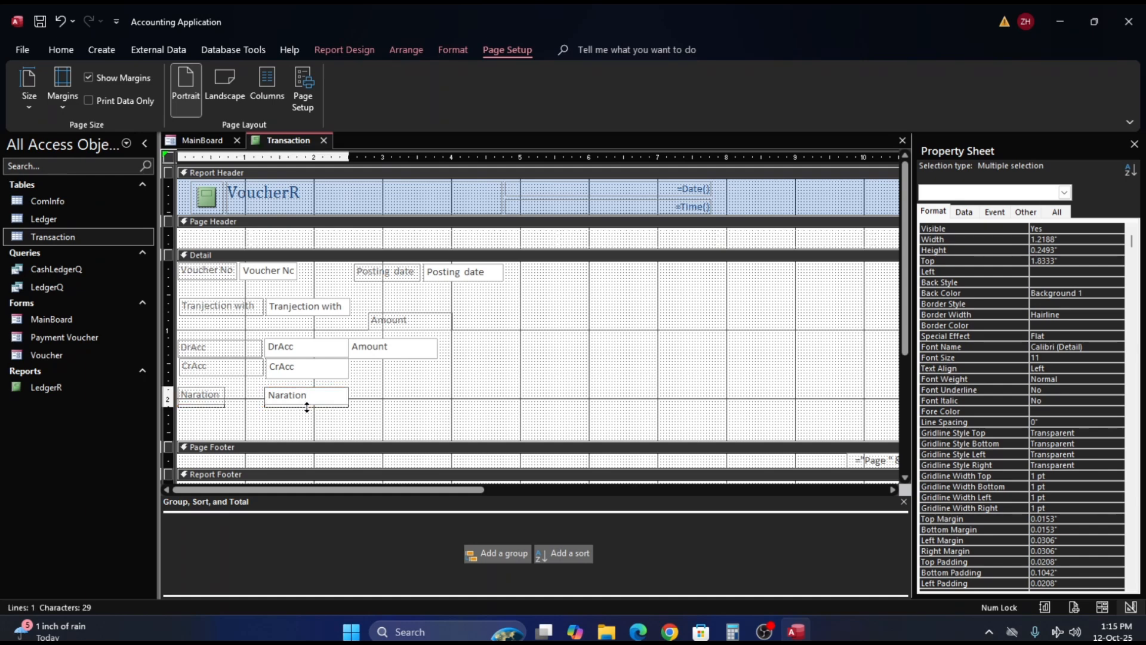
click(307, 407)
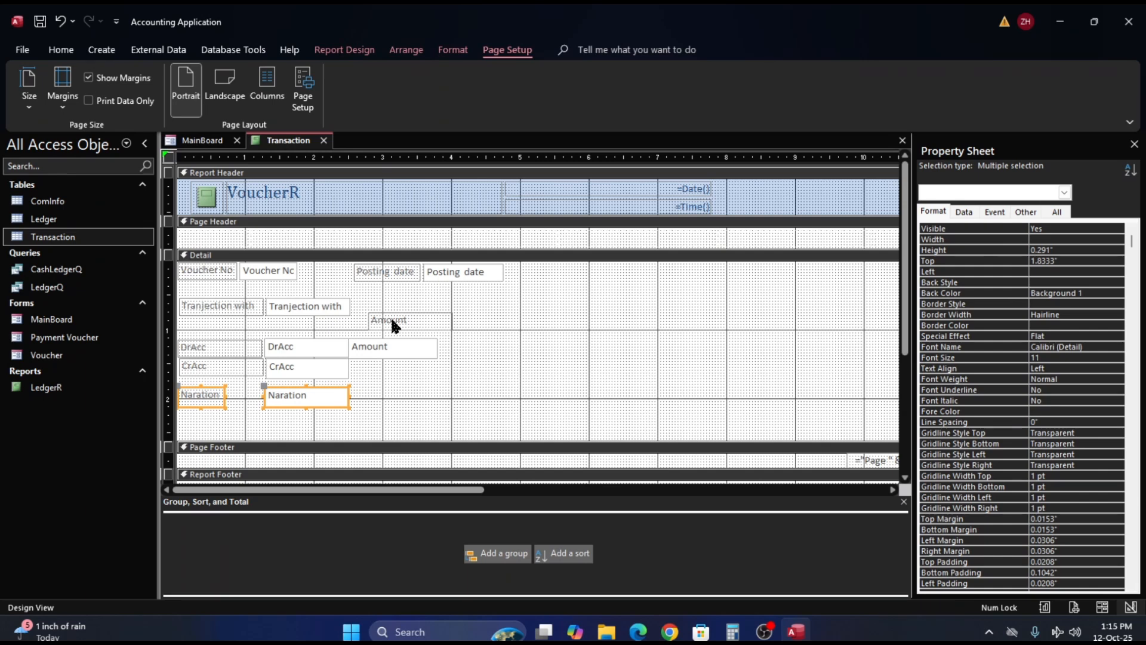
- Try moving the Amount label down and left toward its text box, and put the text box back at 2.5" left and 1.125" top
drag(394, 325, 371, 331)
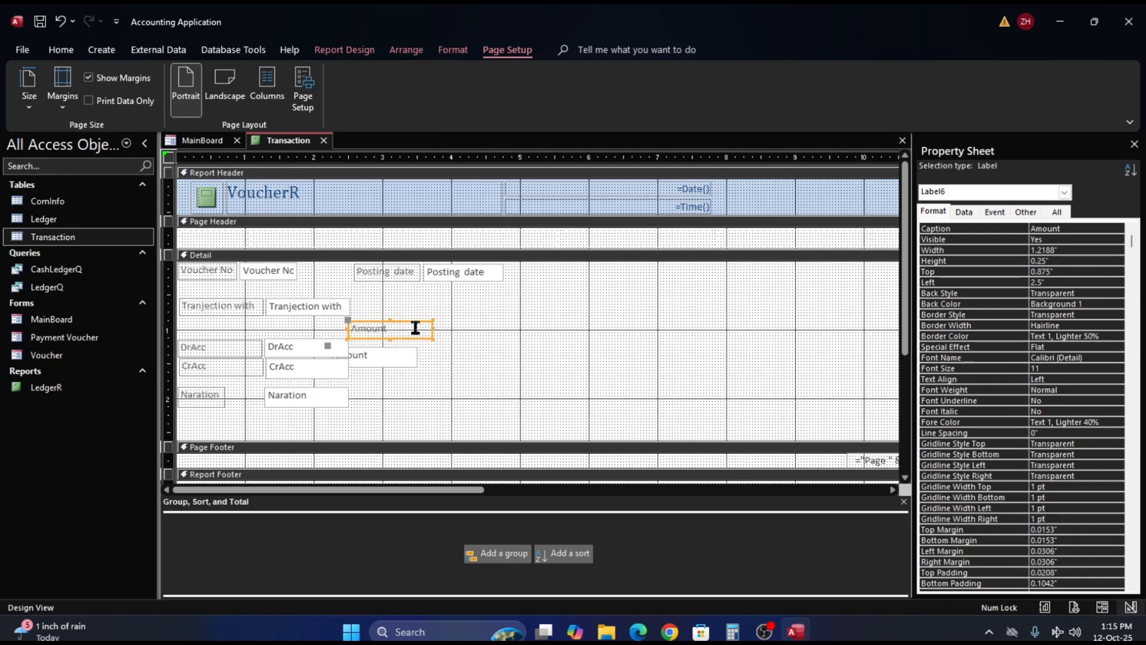
click(389, 355)
right_click(388, 354)
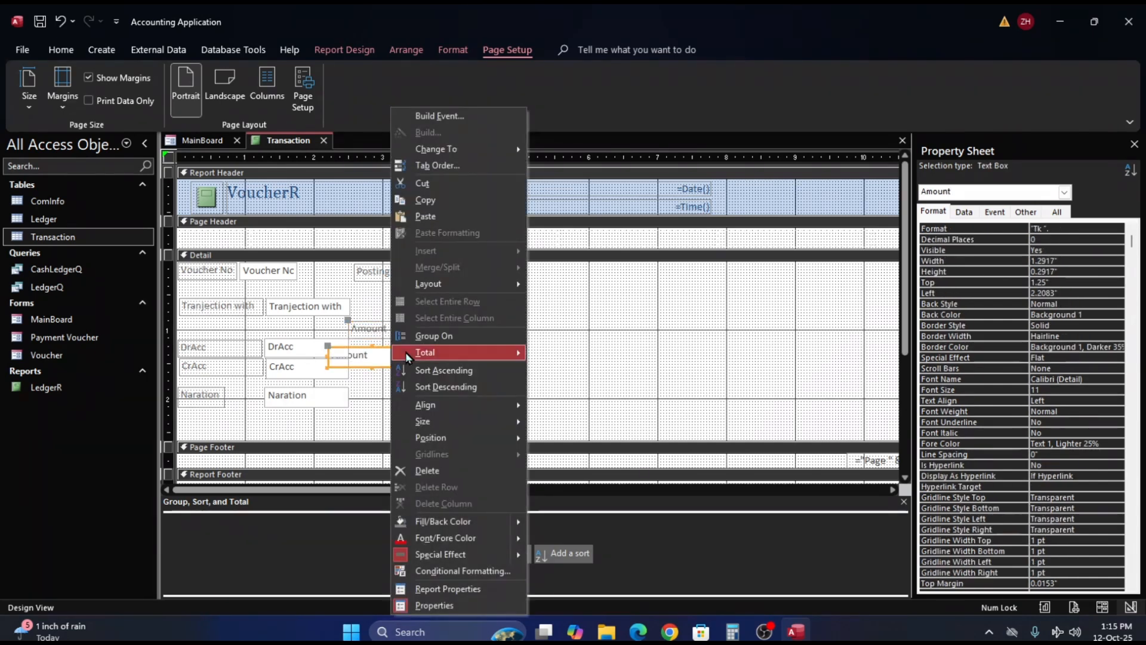
mouse_move(492, 285)
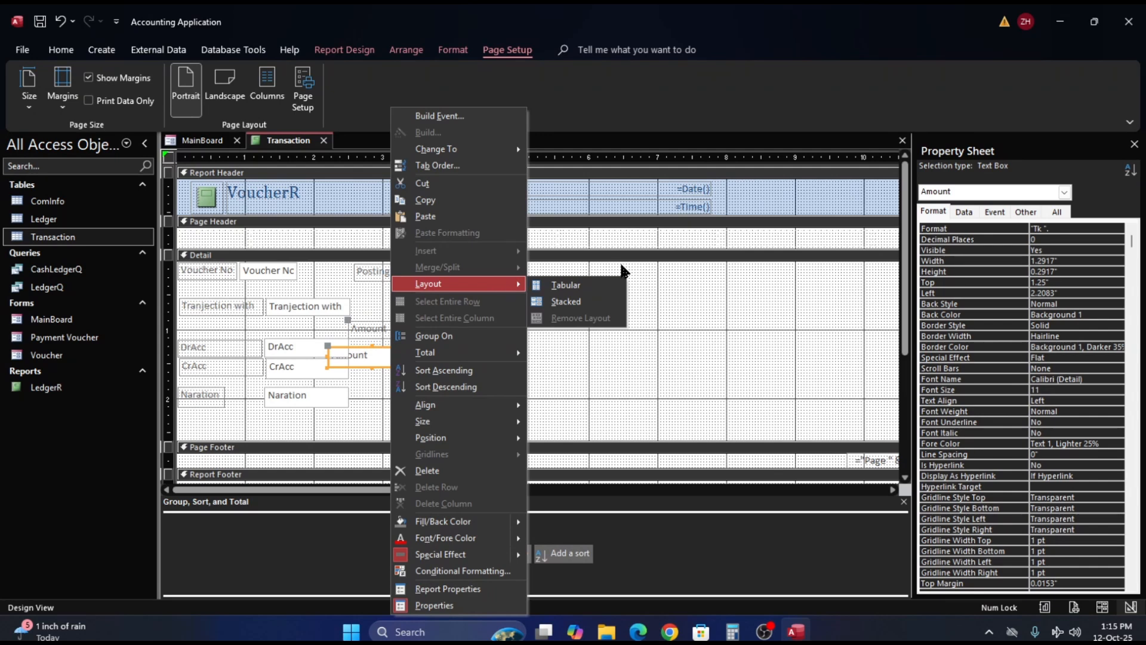
click(585, 338)
mouse_move(392, 358)
mouse_down()
mouse_move(413, 354)
mouse_move(387, 360)
mouse_up()
click(410, 382)
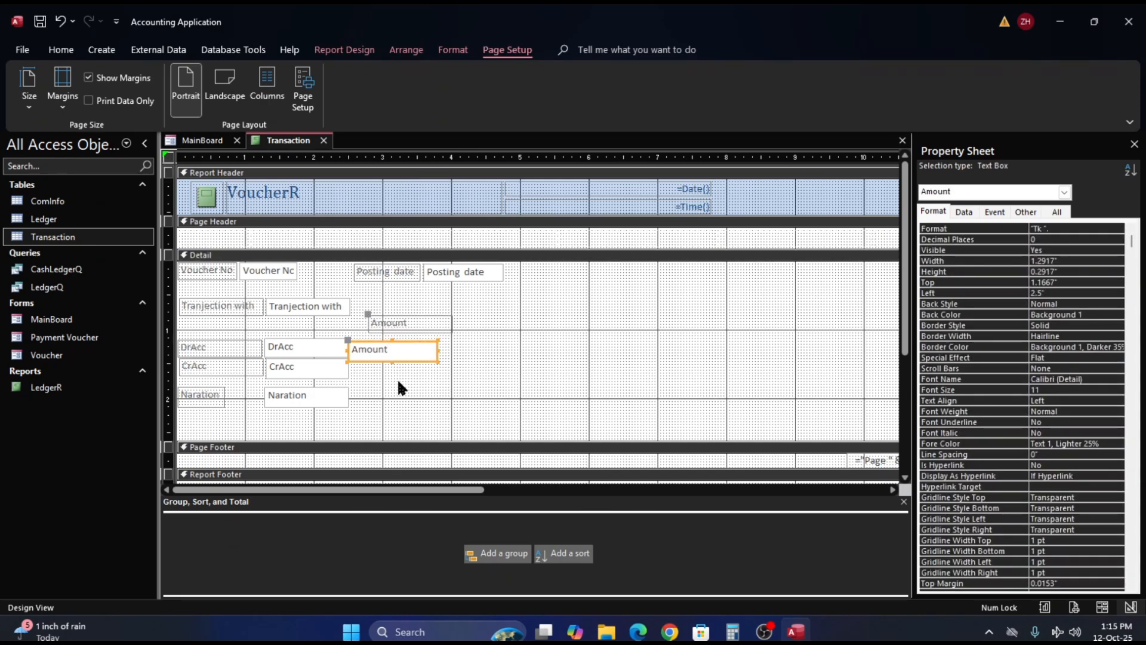
click(401, 382)
click(412, 352)
key(Up)
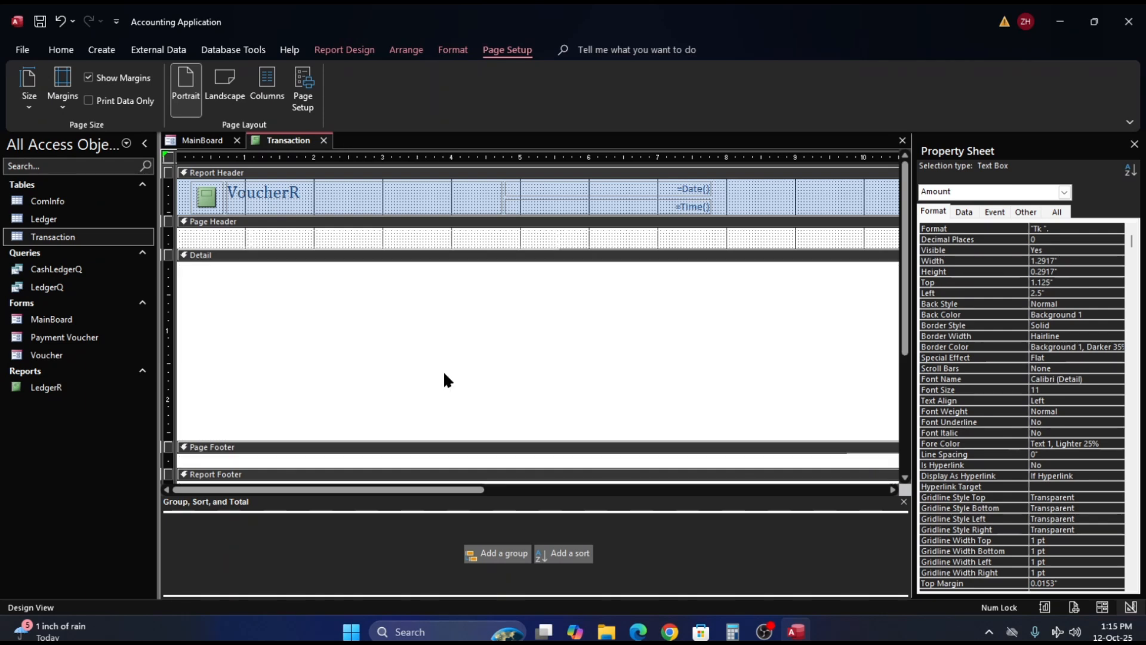
click(441, 374)
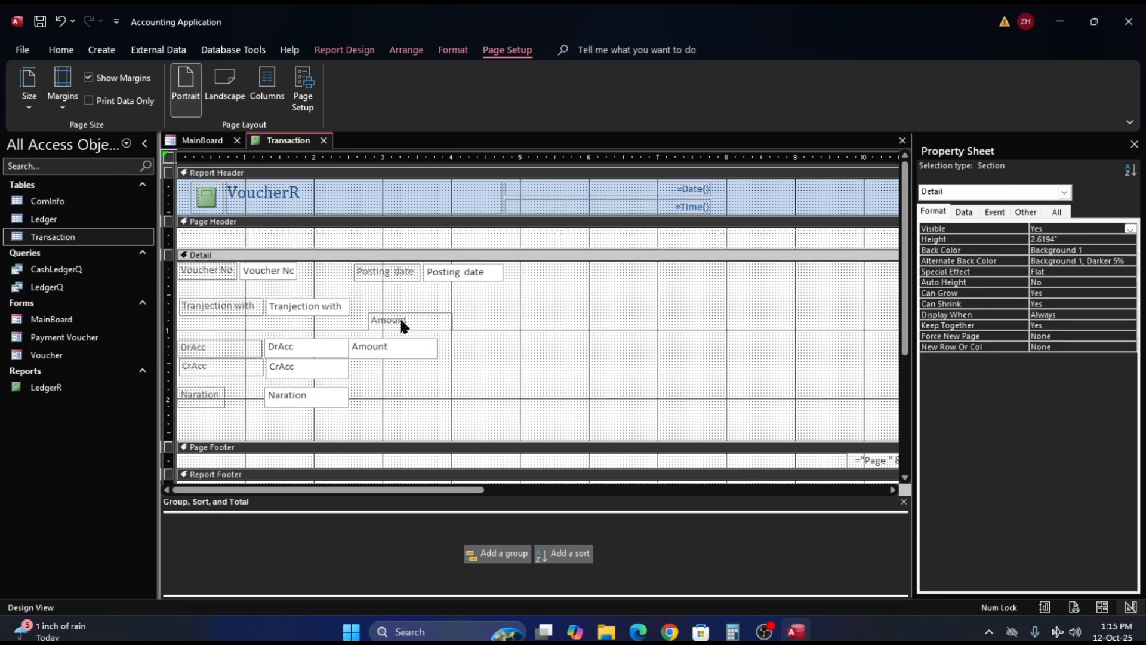
click(401, 323)
right_click(401, 321)
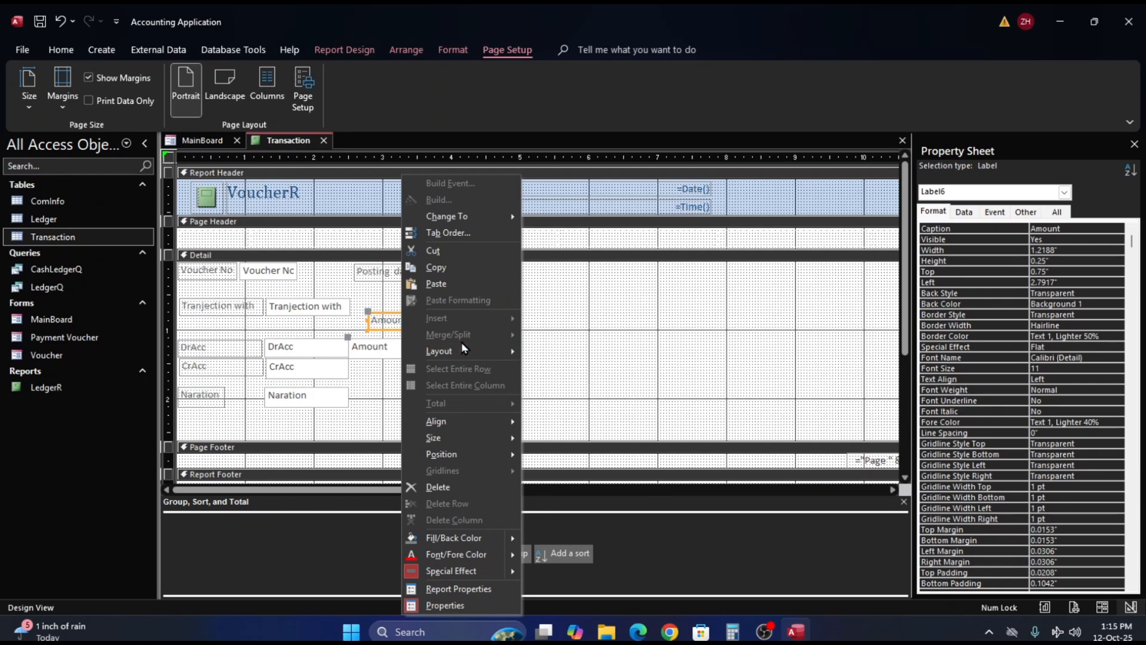
mouse_move(467, 346)
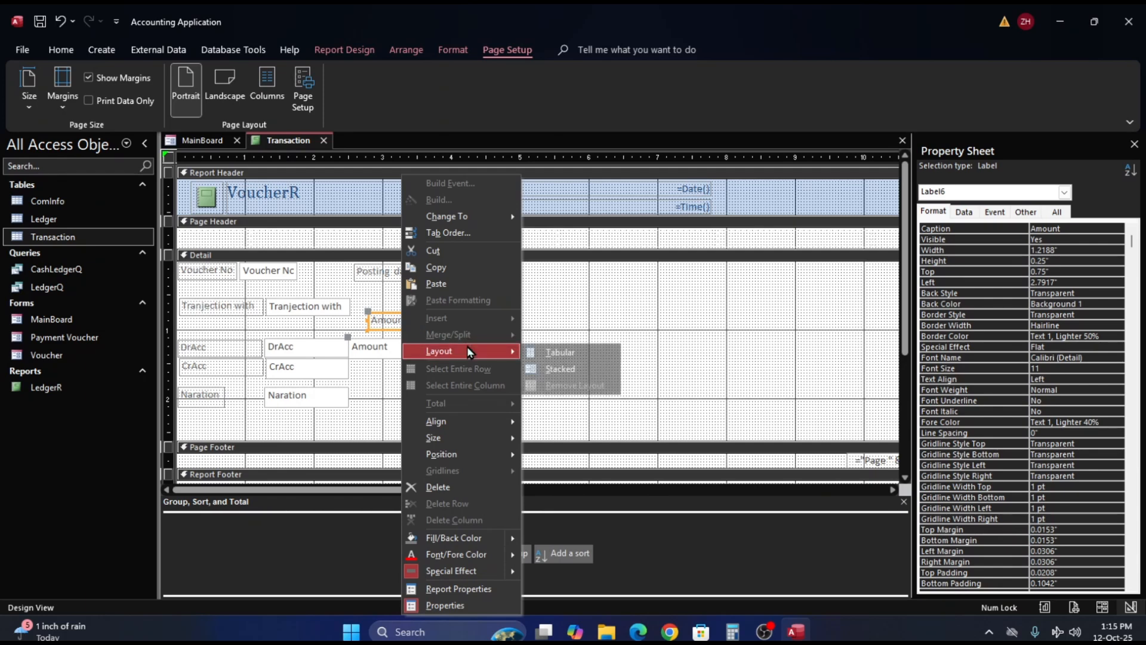
click(691, 308)
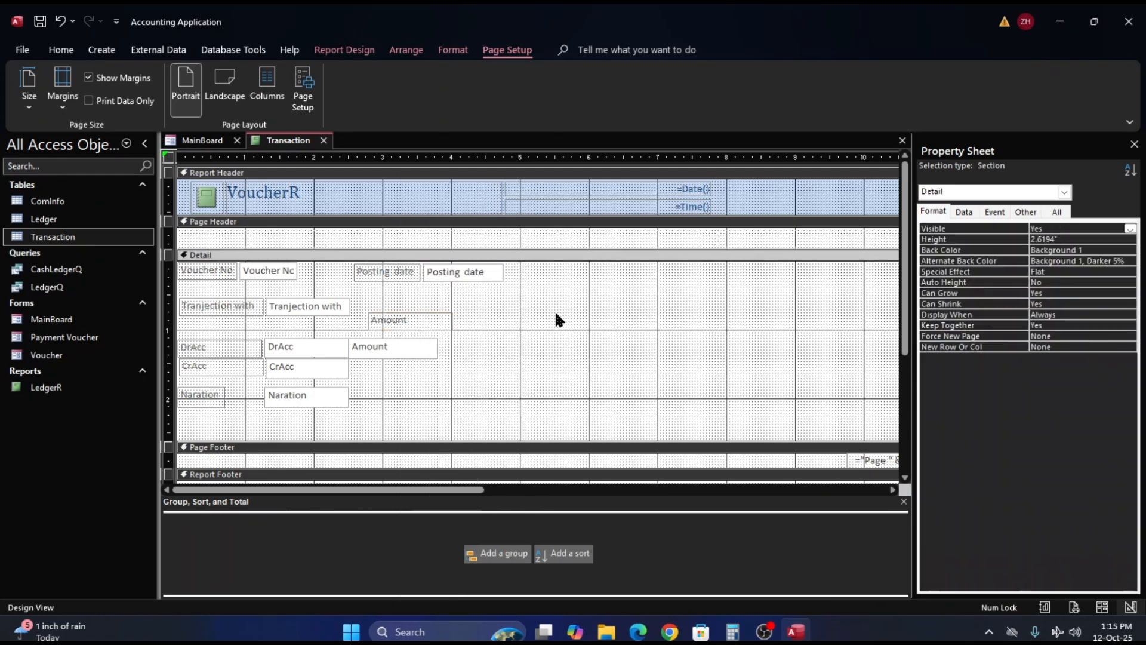
- Fit the Amount label directly above its text box with matching side edges, and stretch the text box to 0.5417" high beside DrAcc and CrAcc
click(391, 321)
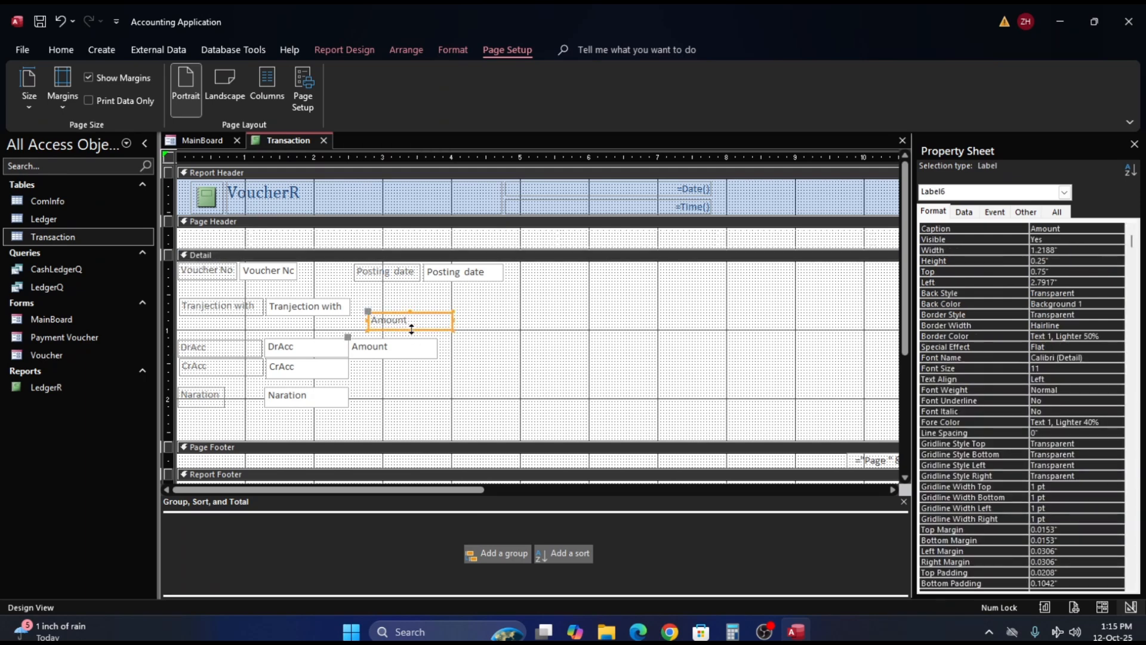
click(411, 329)
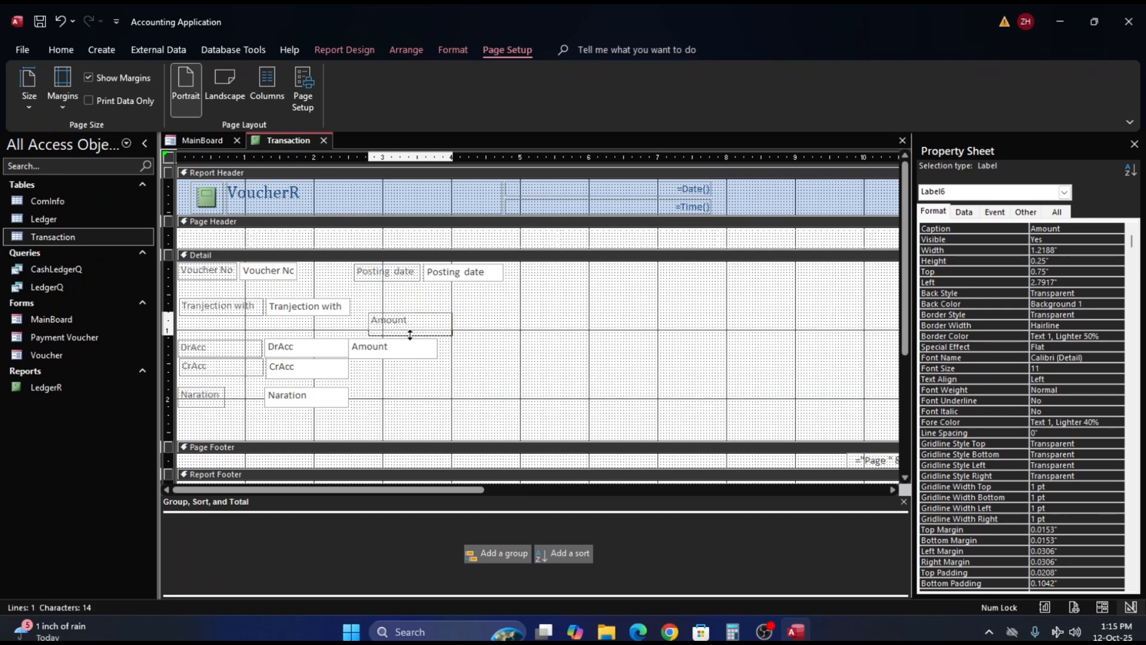
key(ctrl+Return)
click(410, 336)
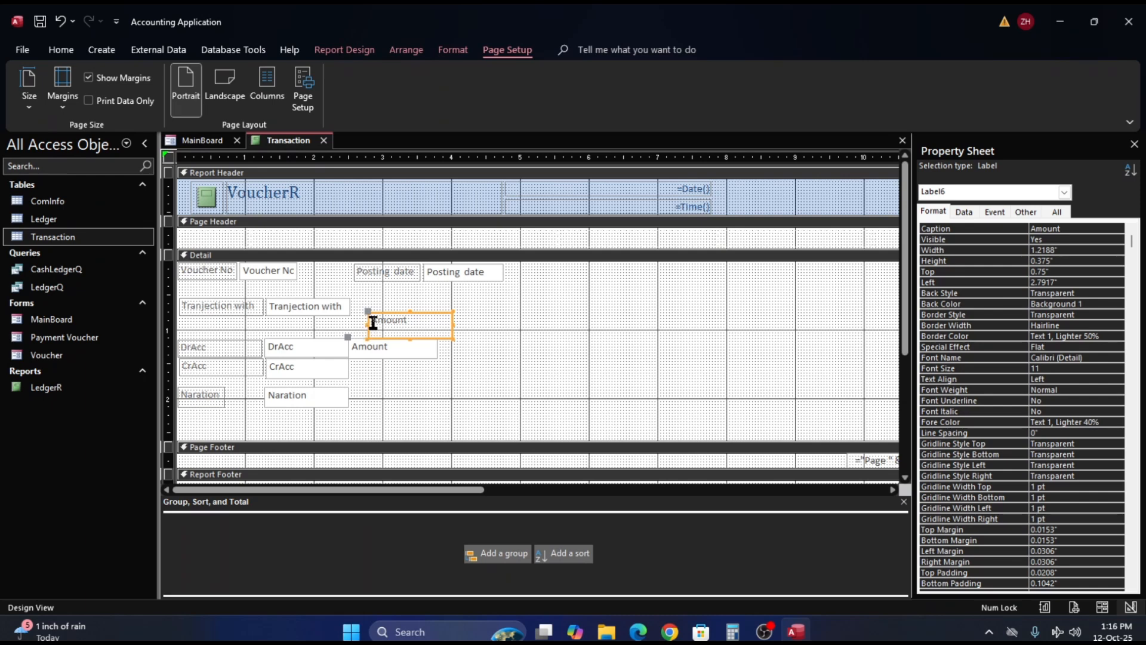
drag(366, 325, 392, 375)
click(402, 346)
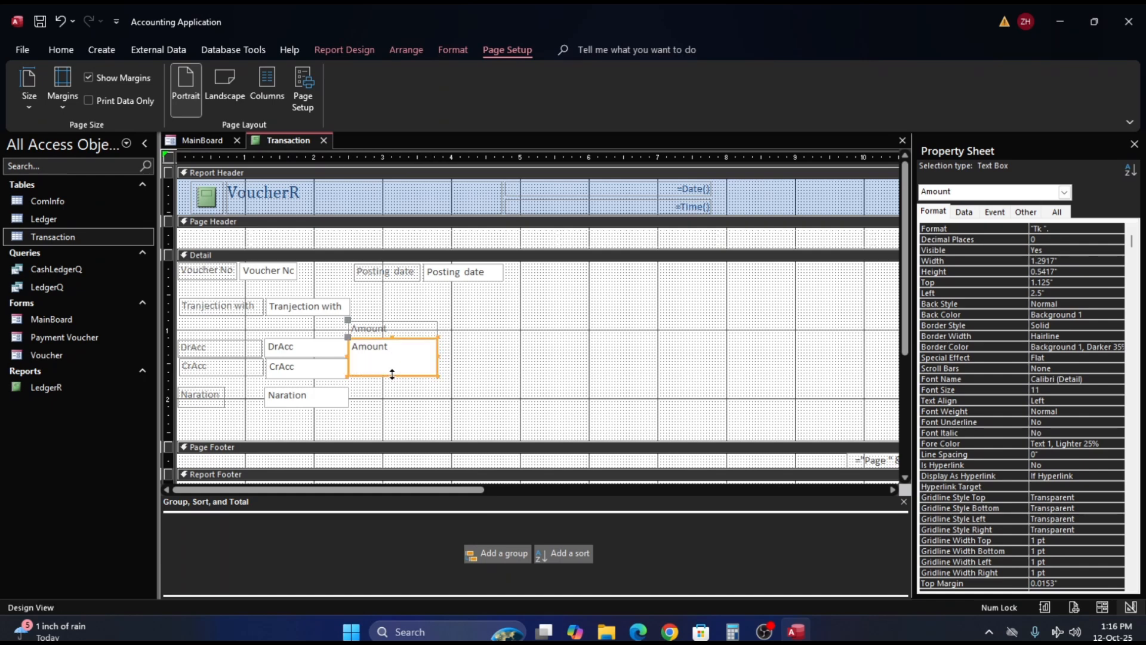
- Nudge the Naration text box and its label right and up, placing the text box at 1.3021" left and 1.7083" top
click(287, 400)
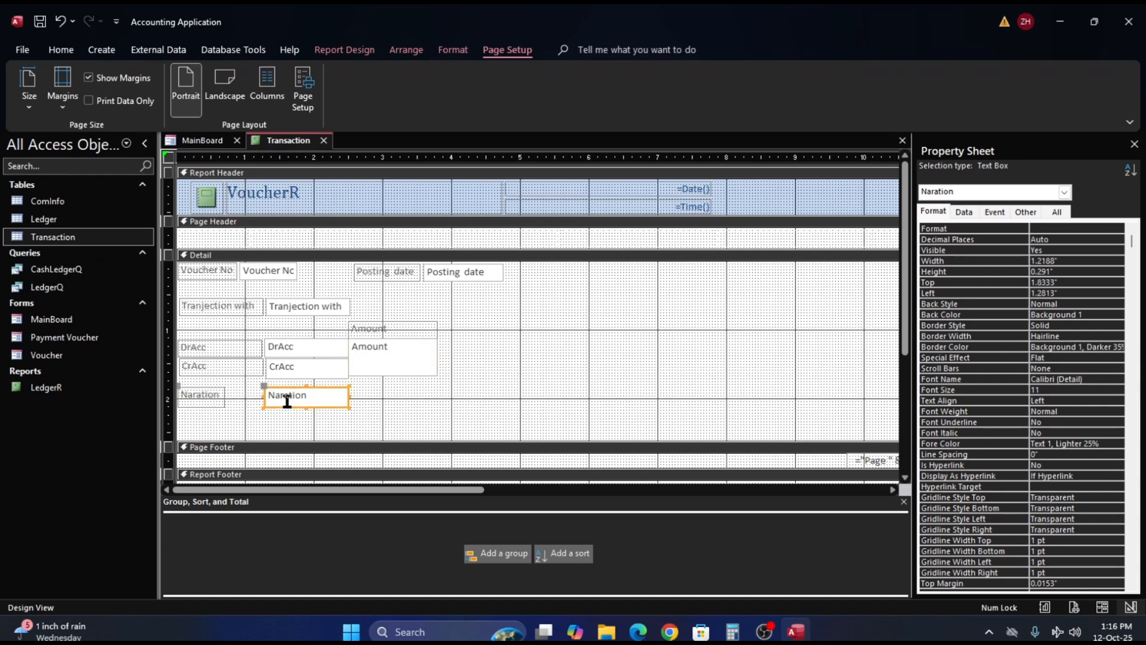
key(Right)
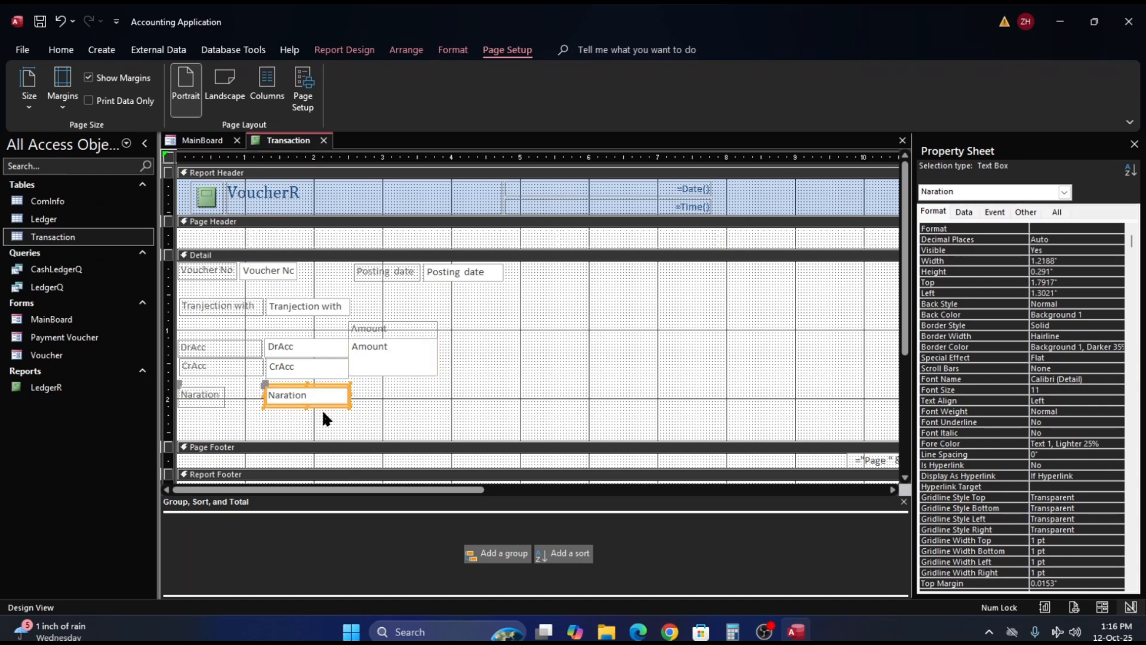
key(Up)
key(Up)
key(Up)
key(Up)
key(Up)
key(Up)
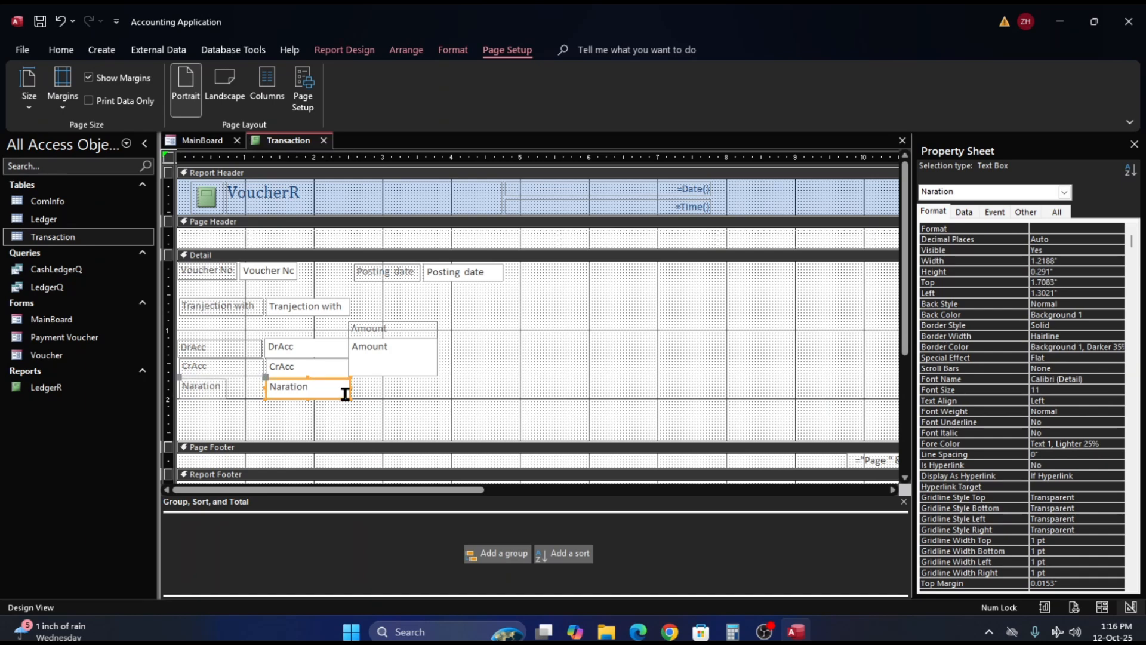
- Widen the Naration text box to about 2.49" so its far edge lines up with the Amount box
click(345, 388)
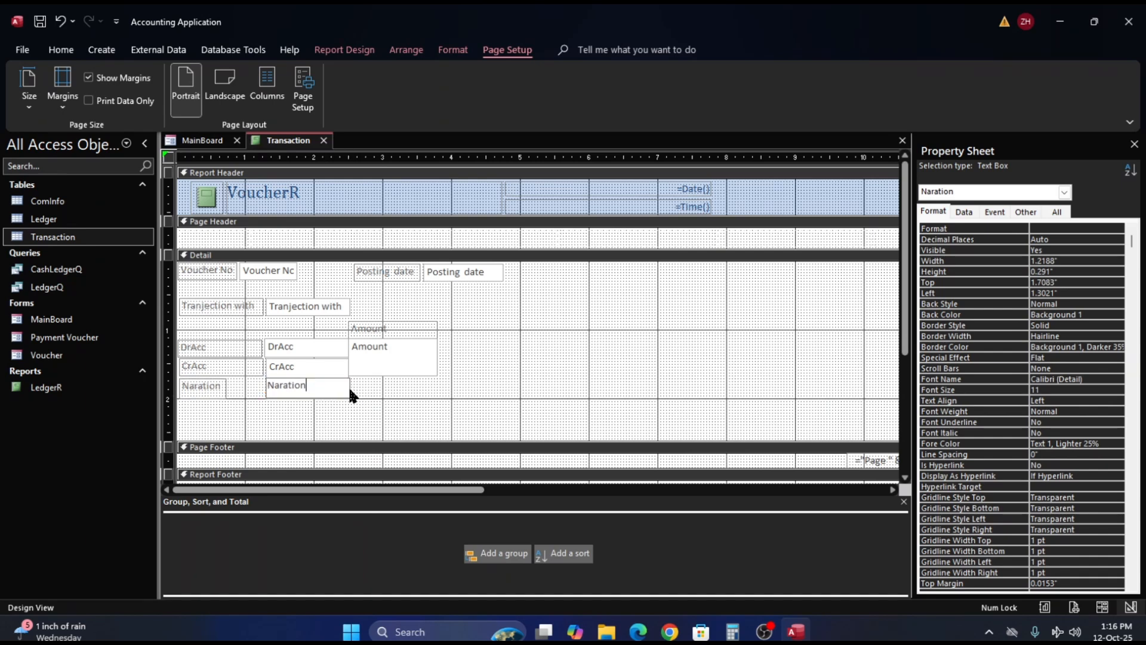
click(365, 391)
click(348, 388)
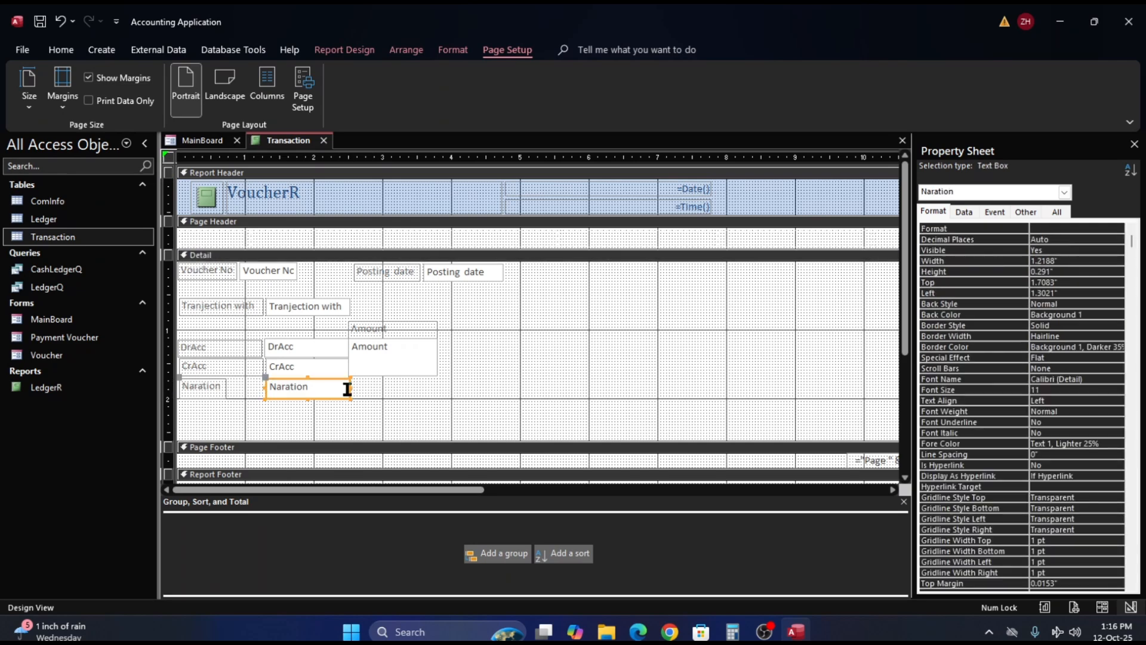
click(348, 387)
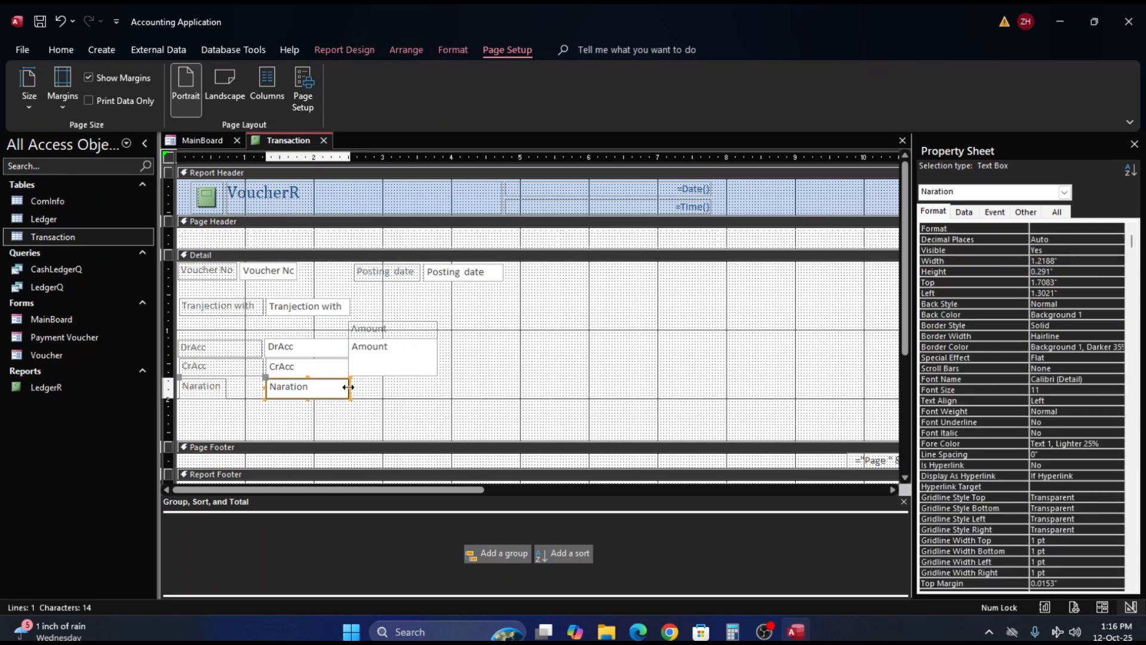
drag(348, 387, 439, 388)
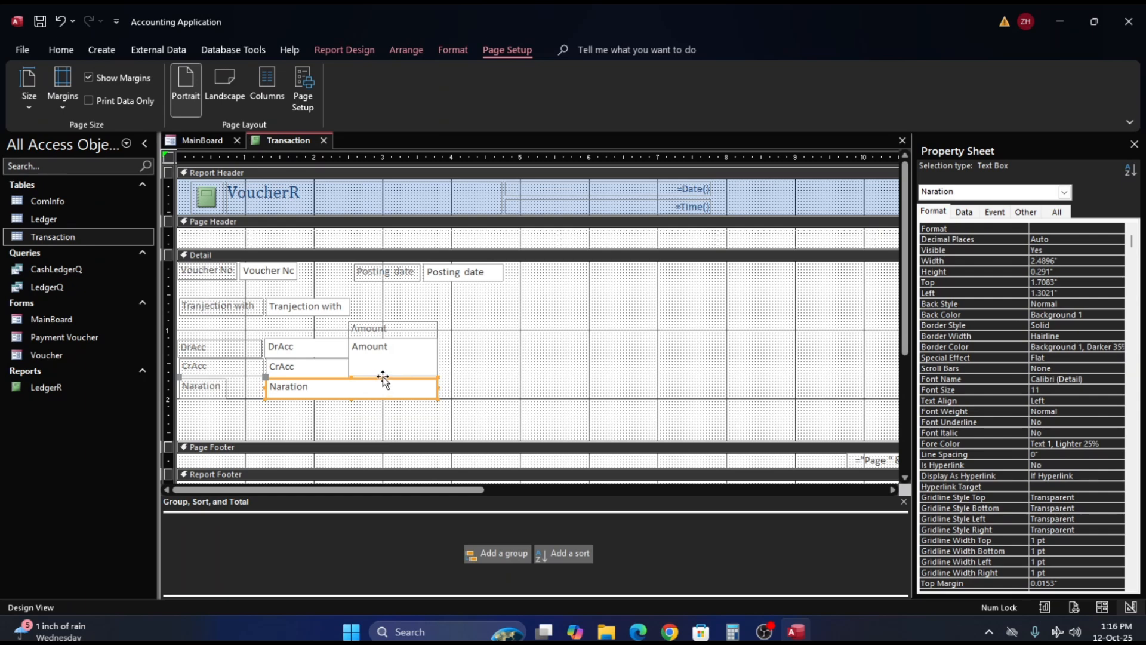
- Stretch the Naration text box's upper edge slightly upward to meet the bottom of the CrAcc and Amount boxes
click(351, 378)
drag(352, 377, 351, 375)
click(497, 384)
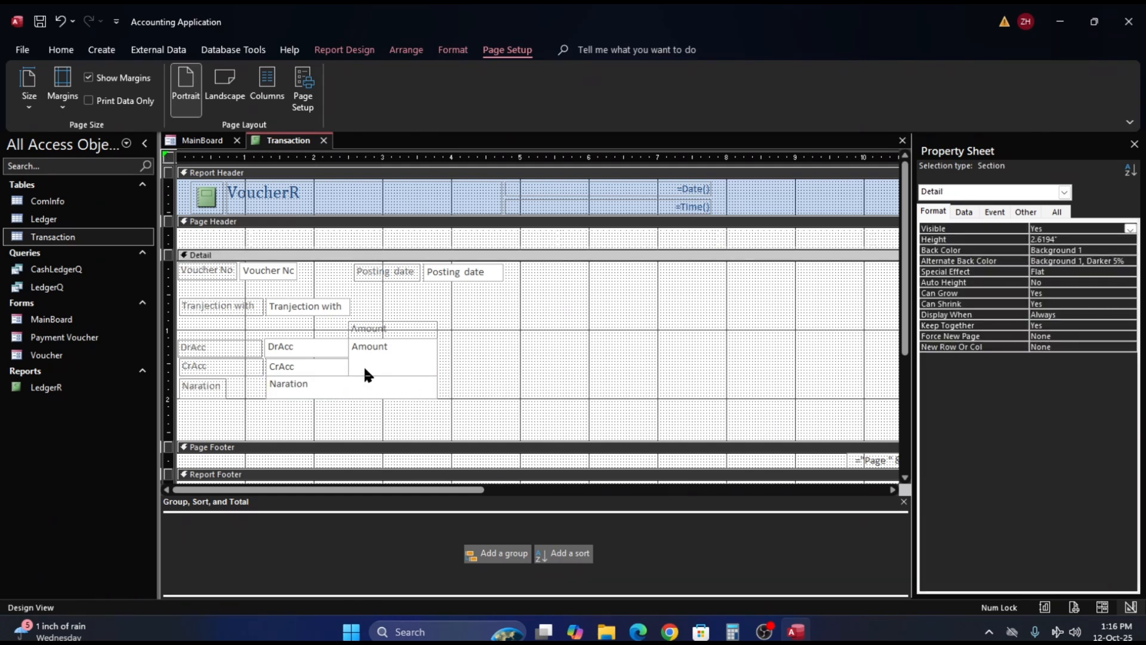
- Widen the Naration label to about 1.21", raise its upper edge to 1.6667", and trim its lower edge to match the text box
click(200, 385)
mouse_move(225, 386)
mouse_down()
mouse_move(264, 386)
mouse_move(219, 373)
mouse_up()
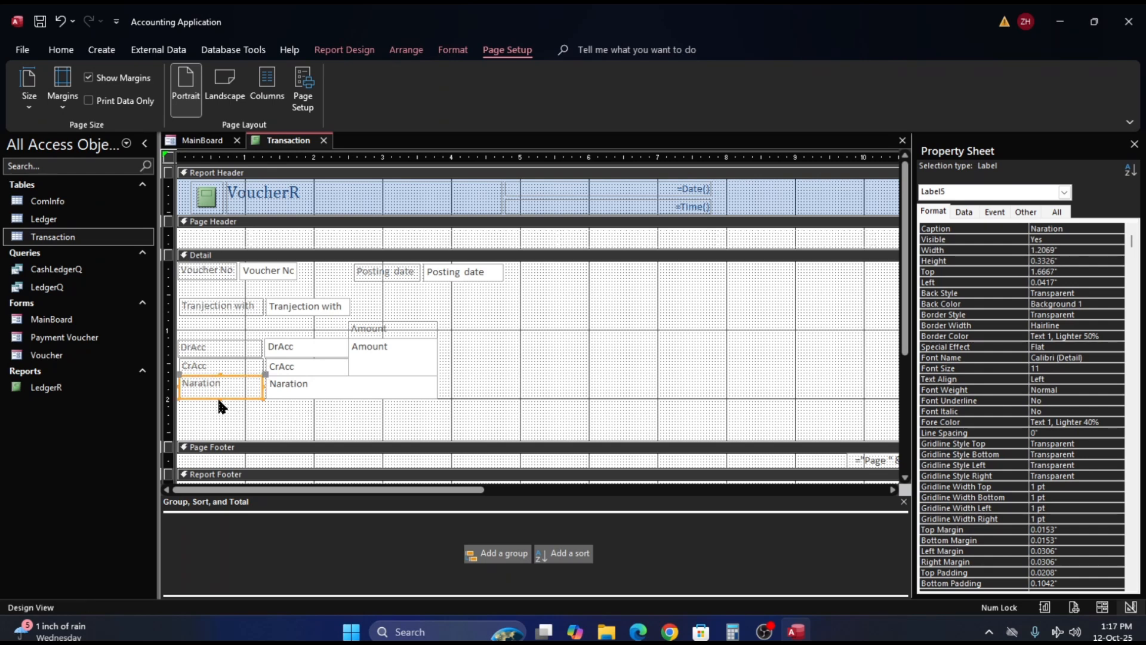
drag(220, 398, 220, 396)
click(253, 422)
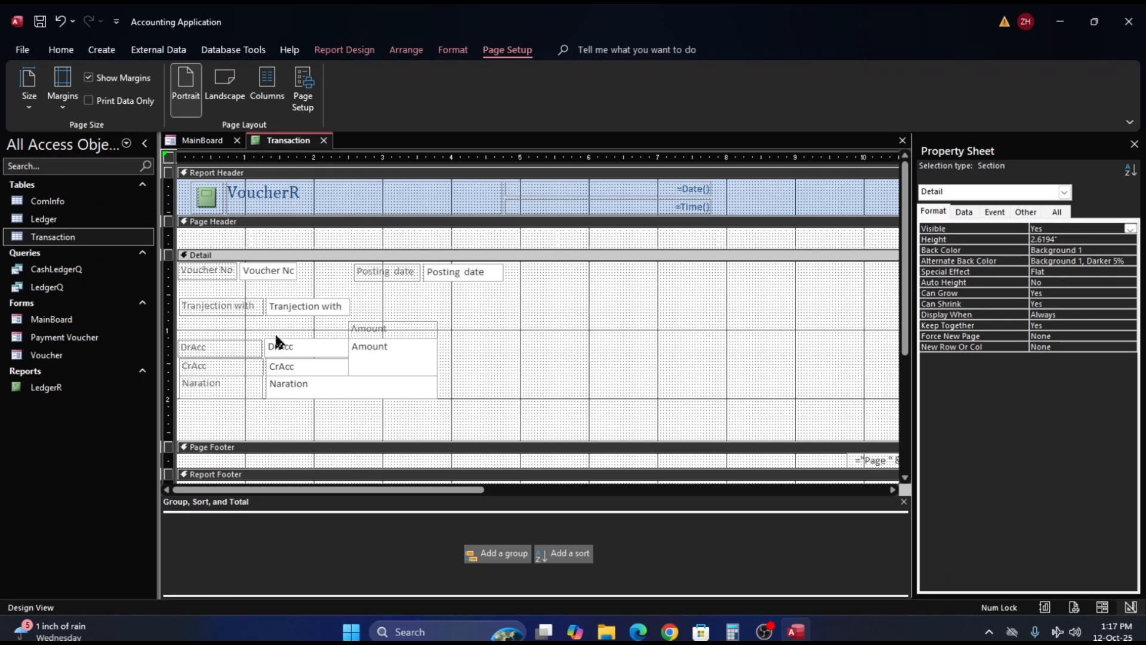
- Add a "Particular's" label about 2.46 in wide above the DrAcc row, spanning up to the Amount label
click(240, 306)
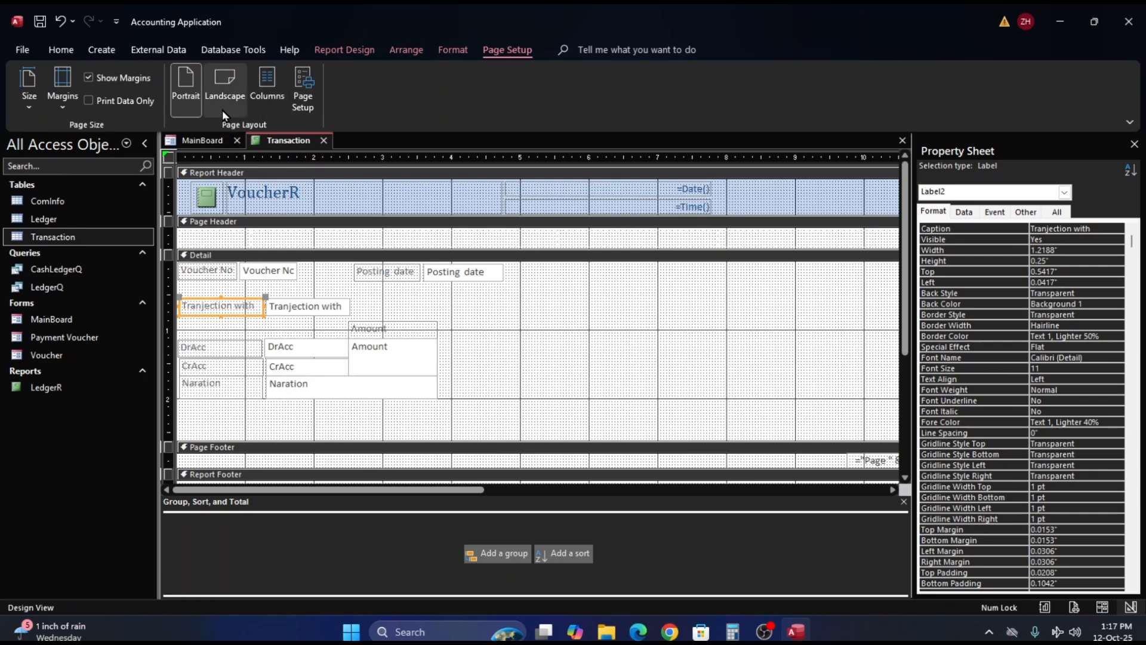
click(339, 51)
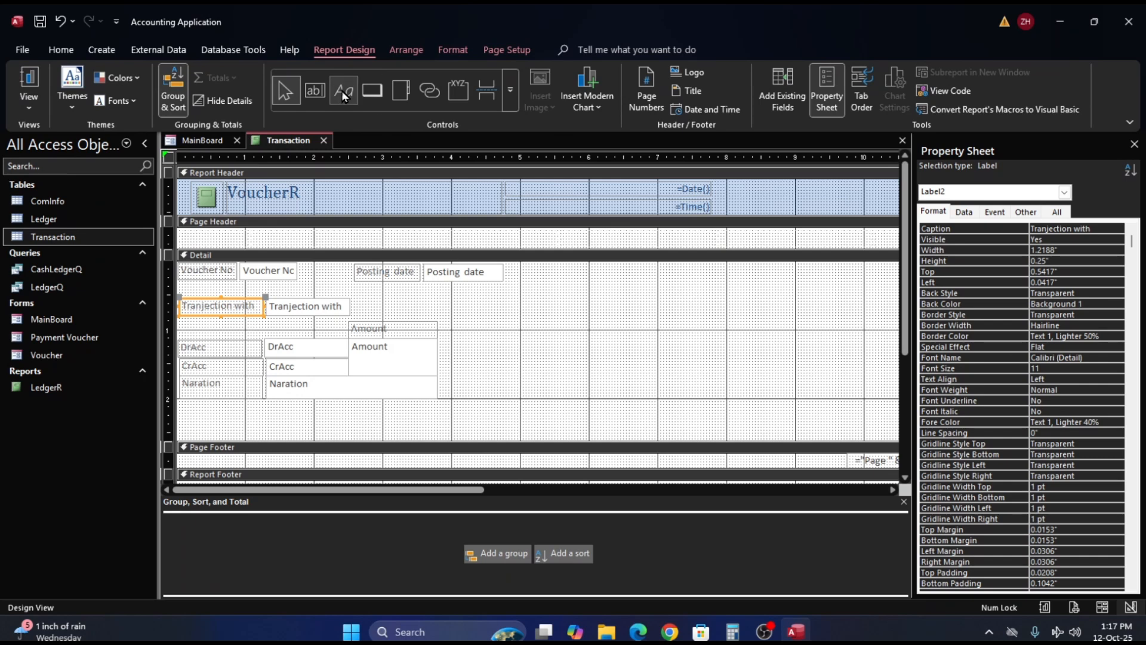
click(343, 95)
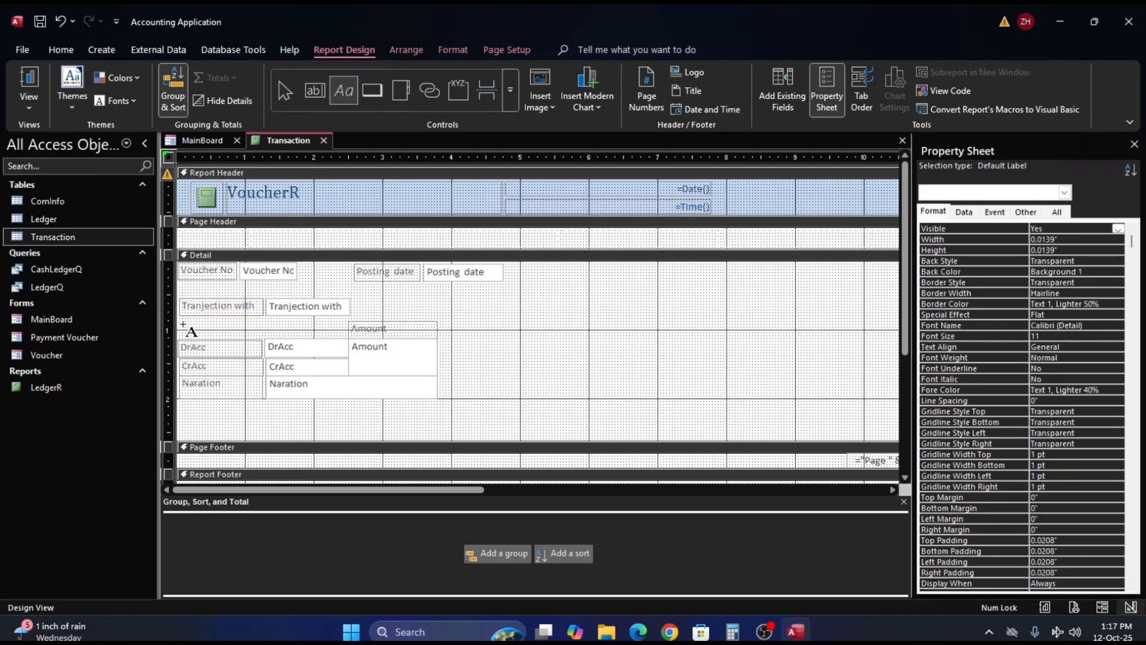
drag(179, 325, 346, 337)
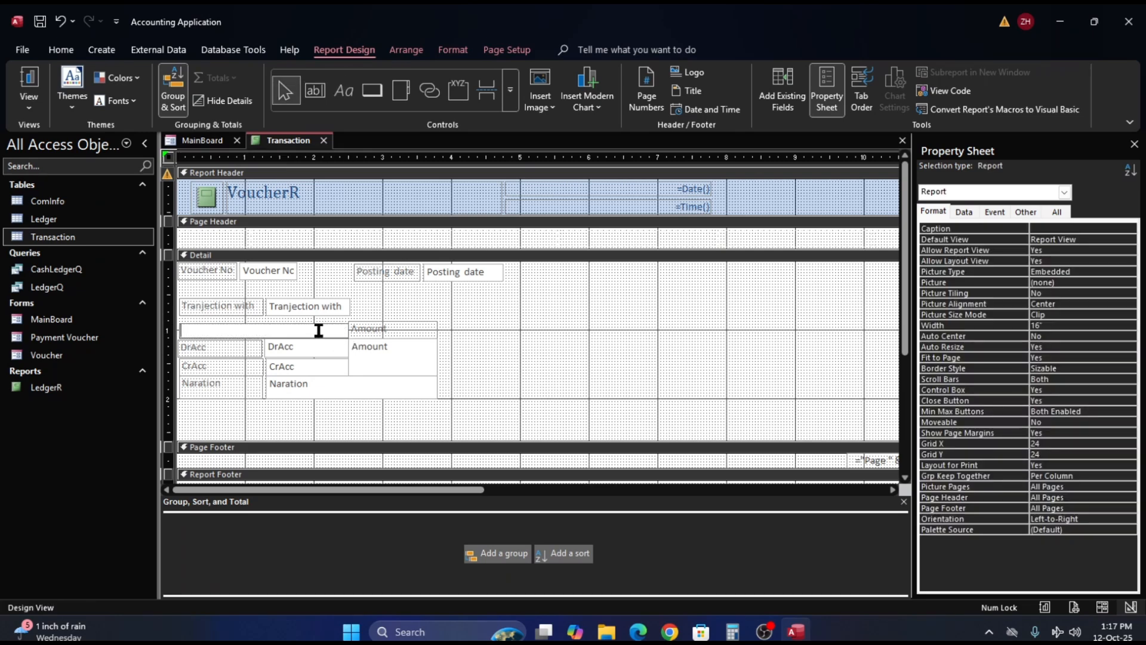
text(Particular's)
click(519, 304)
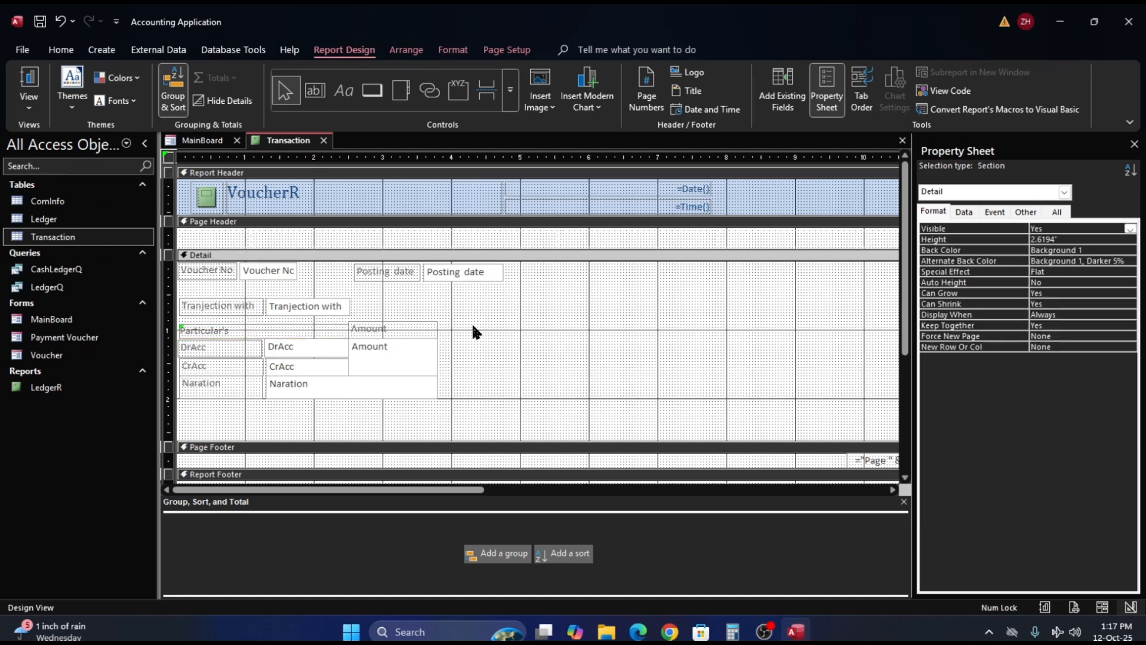
- Raise the upper edge of the Particular's label to 0.875 in so it matches the Amount label's 0.25 in height
click(265, 347)
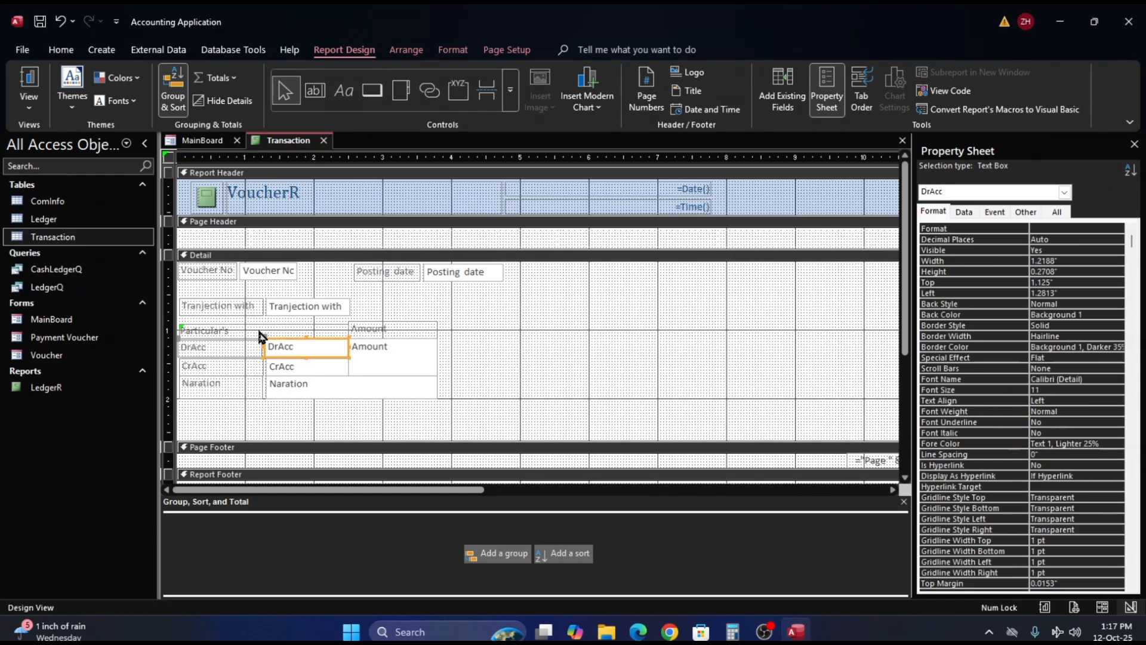
click(262, 327)
click(263, 326)
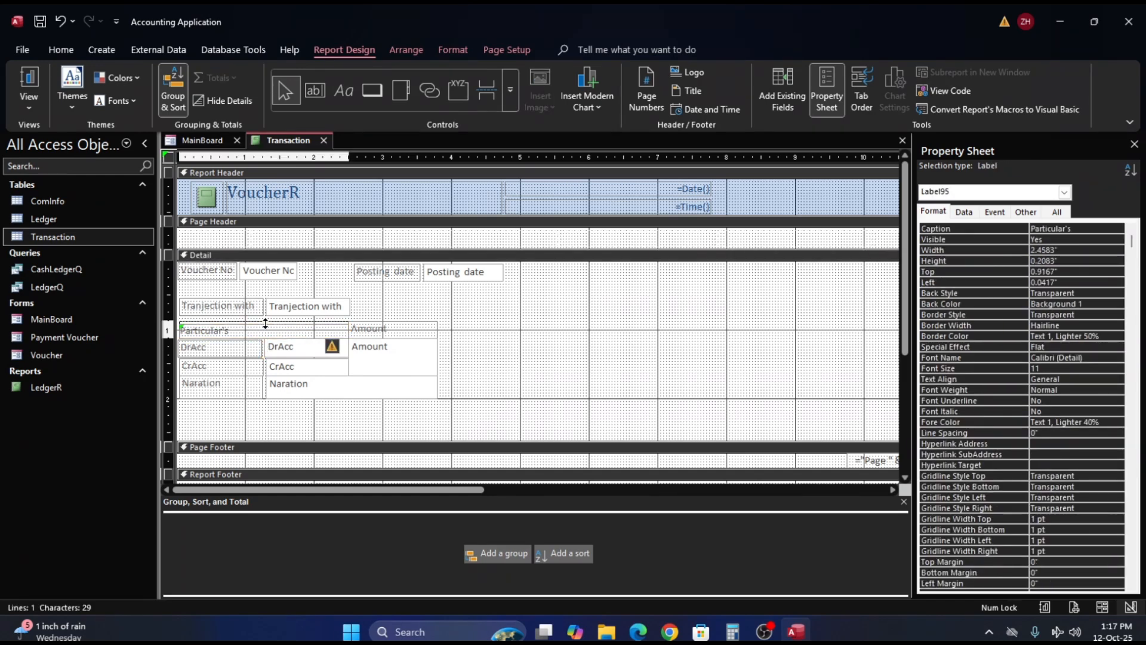
drag(266, 323, 265, 320)
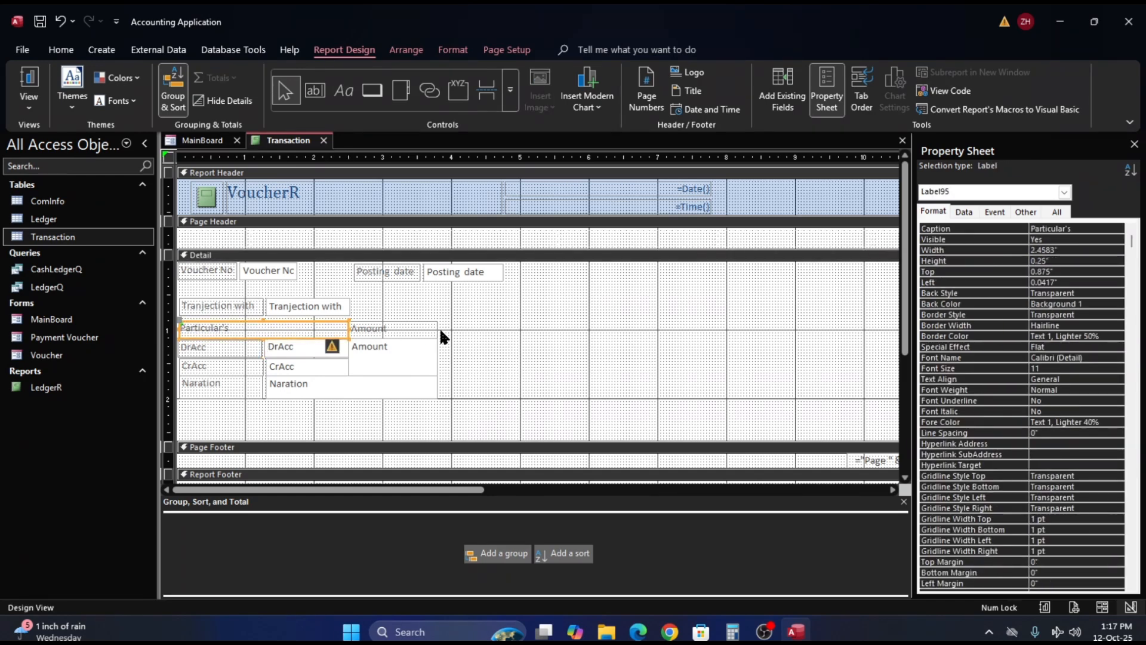
click(485, 338)
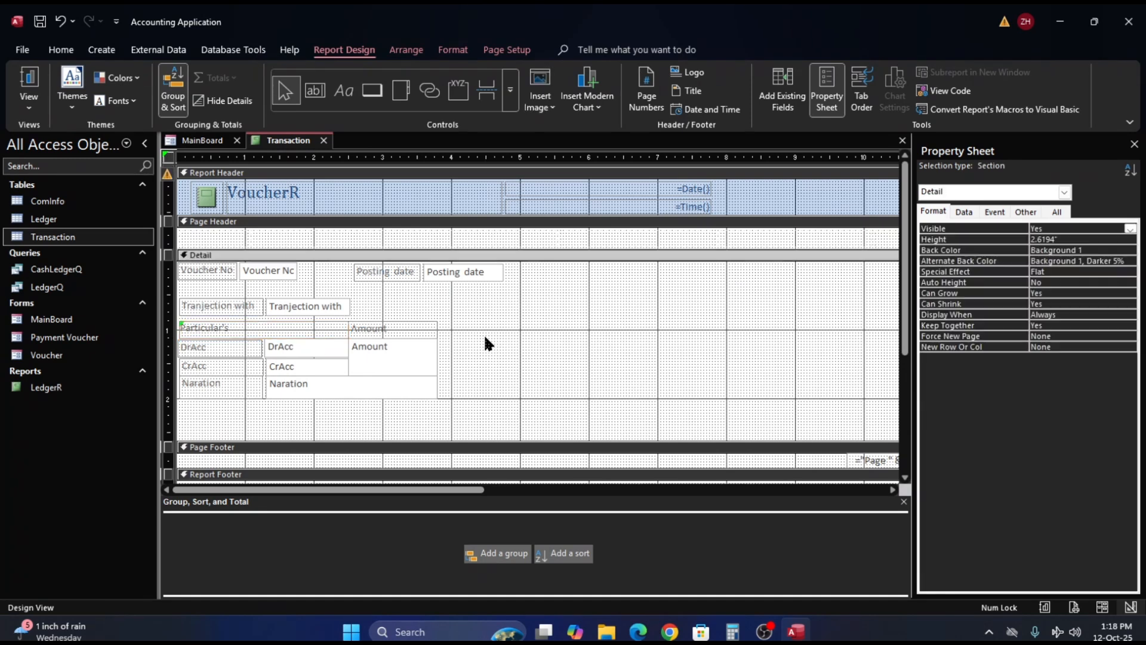
- Nudge the Tranjection with row down to 0.5833 in and widen its text box to about 2.49 in, matching the Amount column's edge
click(293, 306)
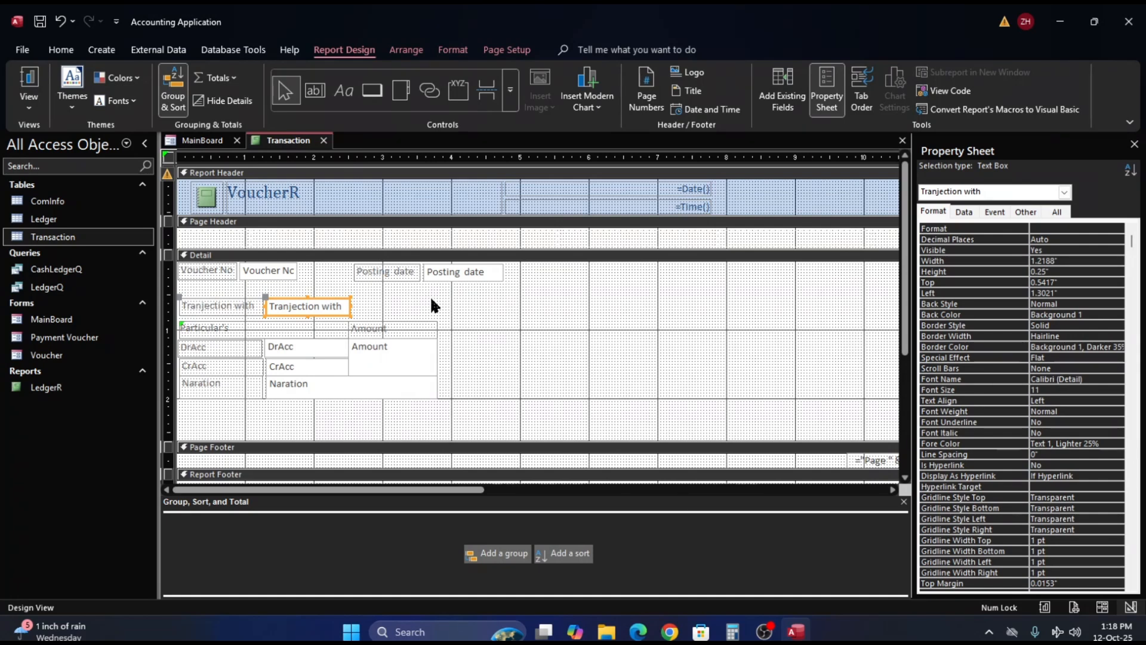
key(Down)
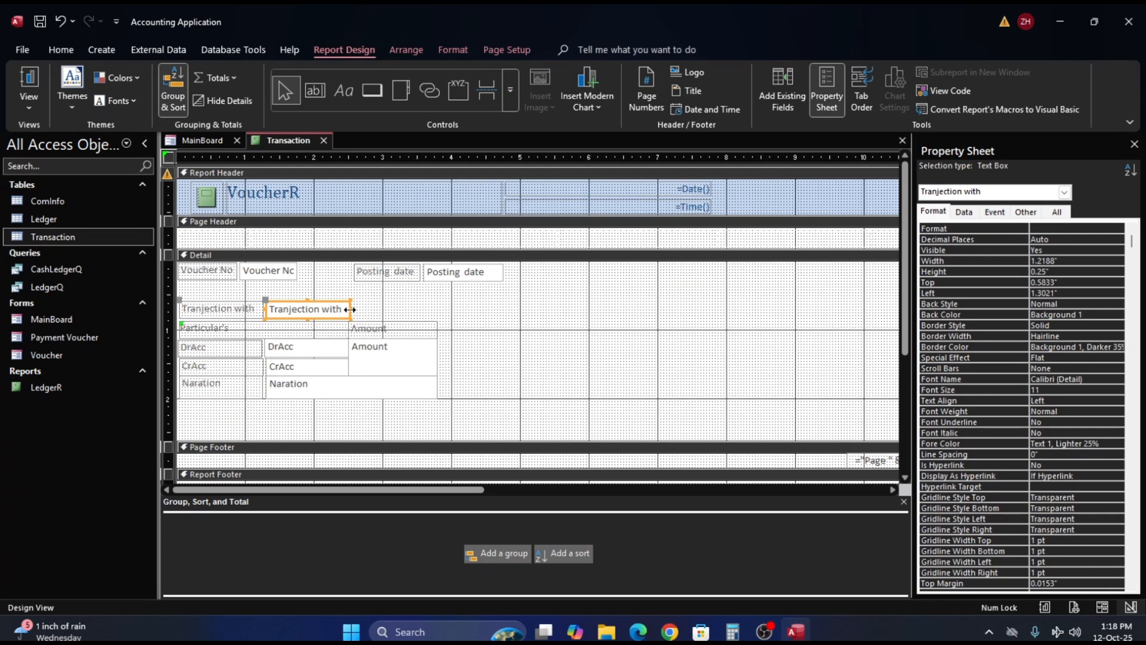
drag(349, 309, 438, 317)
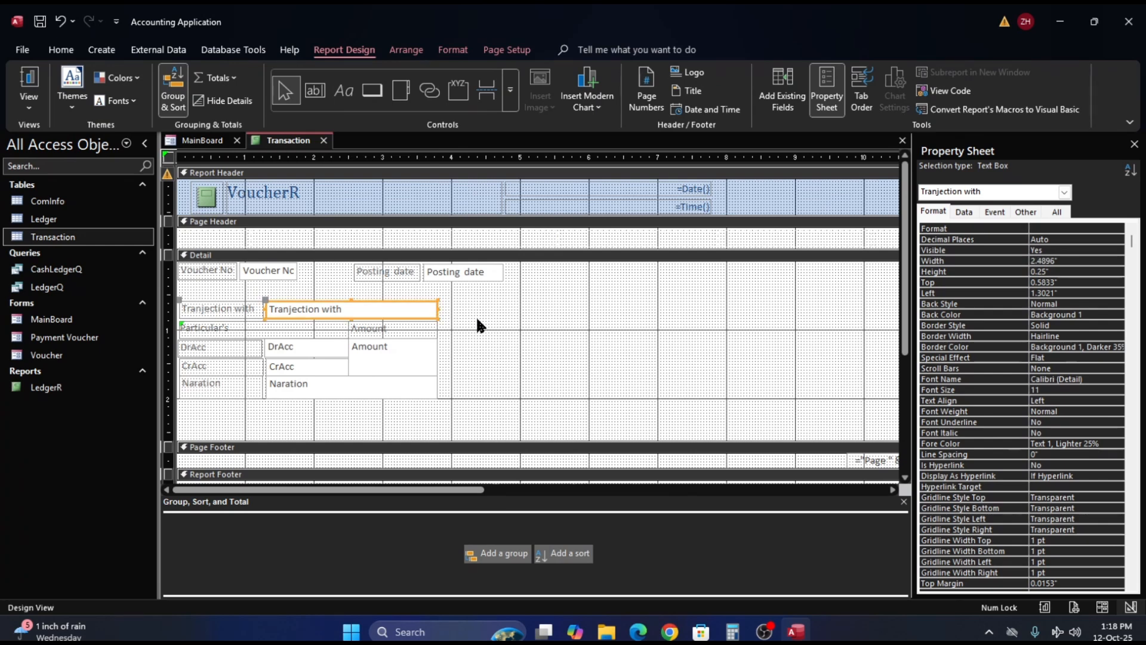
click(478, 321)
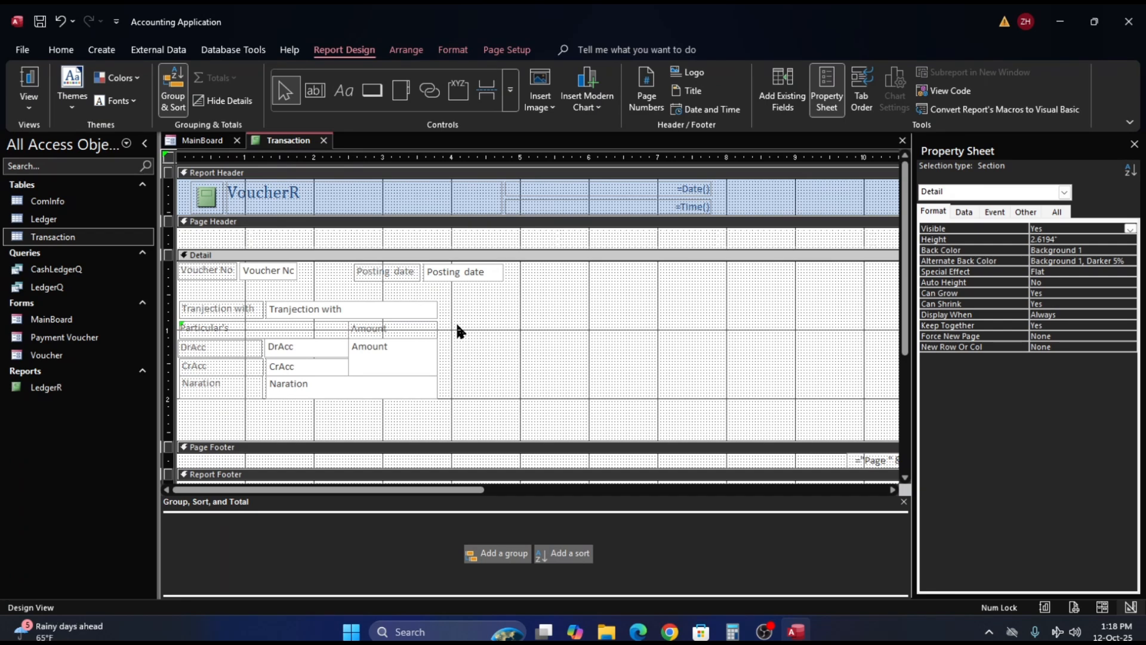
- Center the text of all controls in the report
key(ctrl+a)
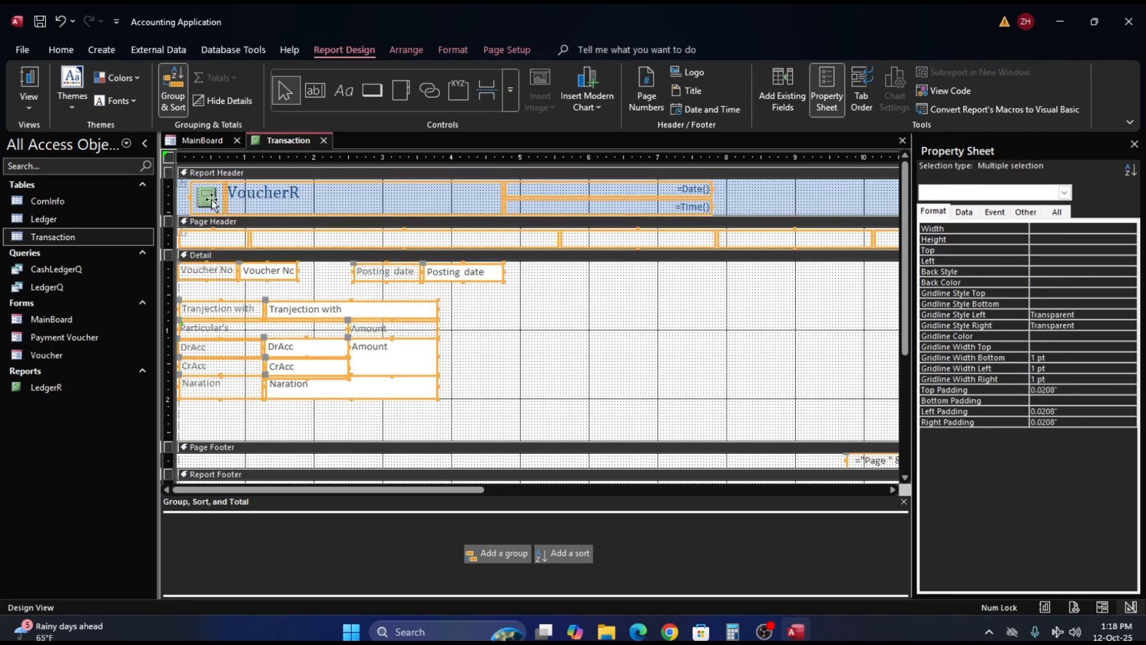
click(62, 50)
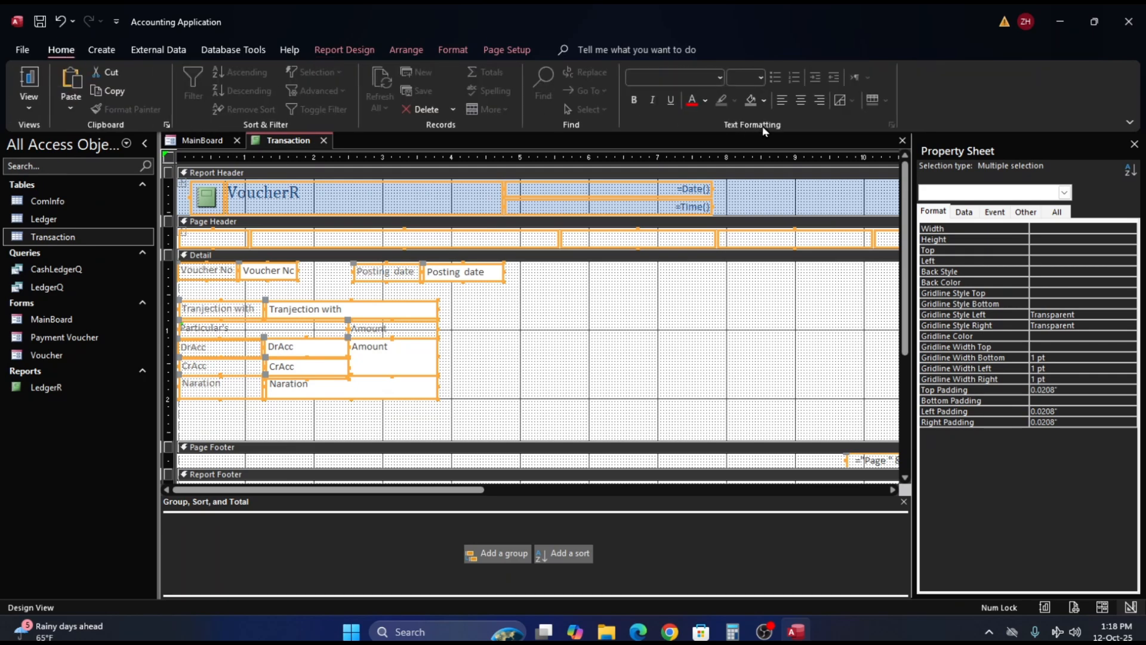
click(802, 105)
click(803, 105)
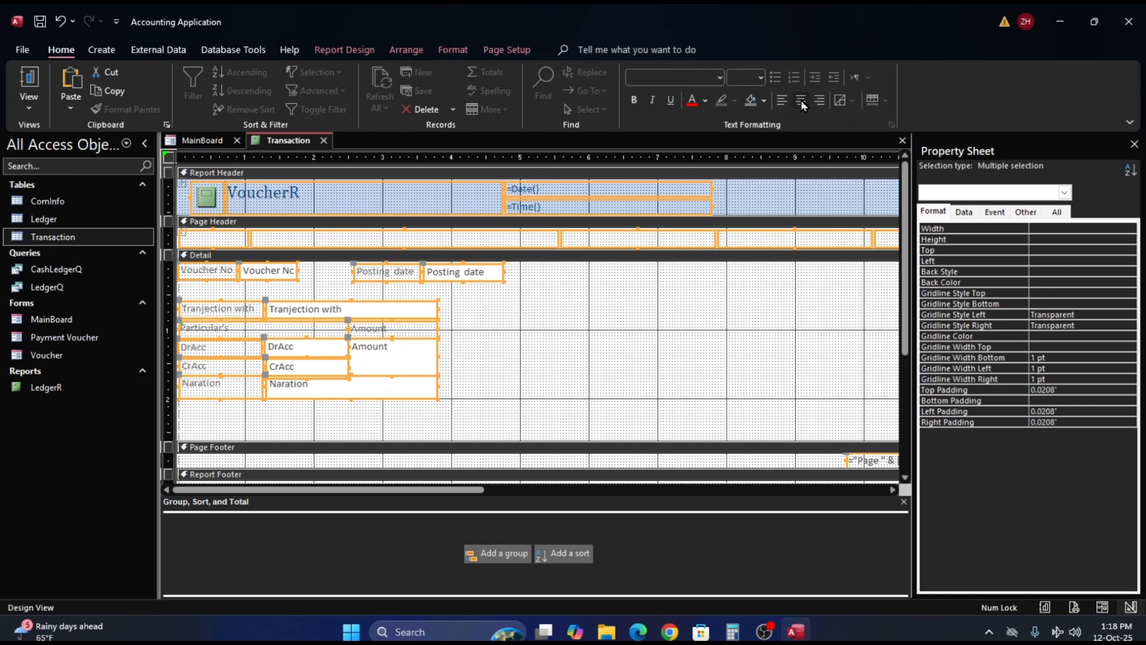
click(577, 376)
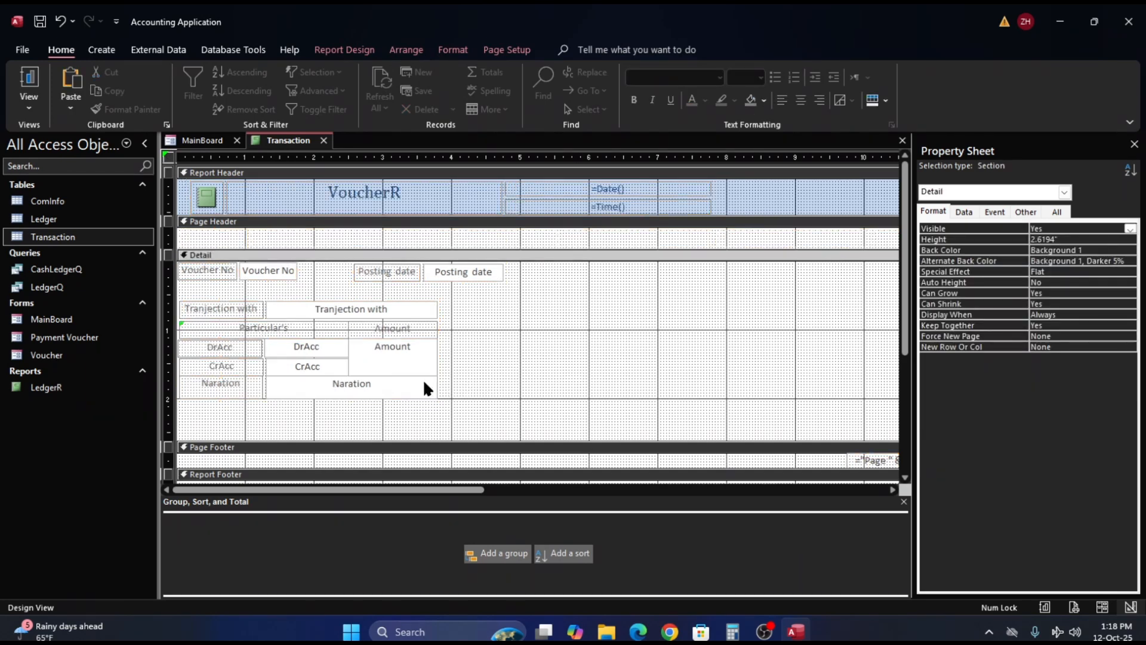
- Save the report under the name "V oucherR"
click(561, 356)
key(ctrl+s)
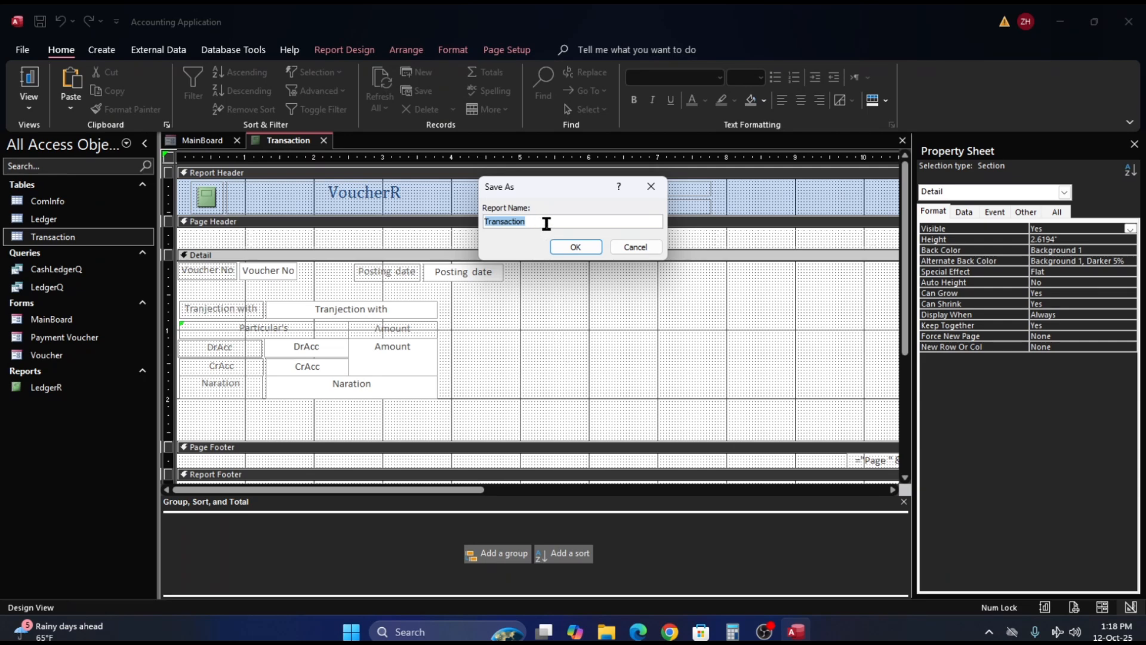
text(V oucherR)
click(576, 247)
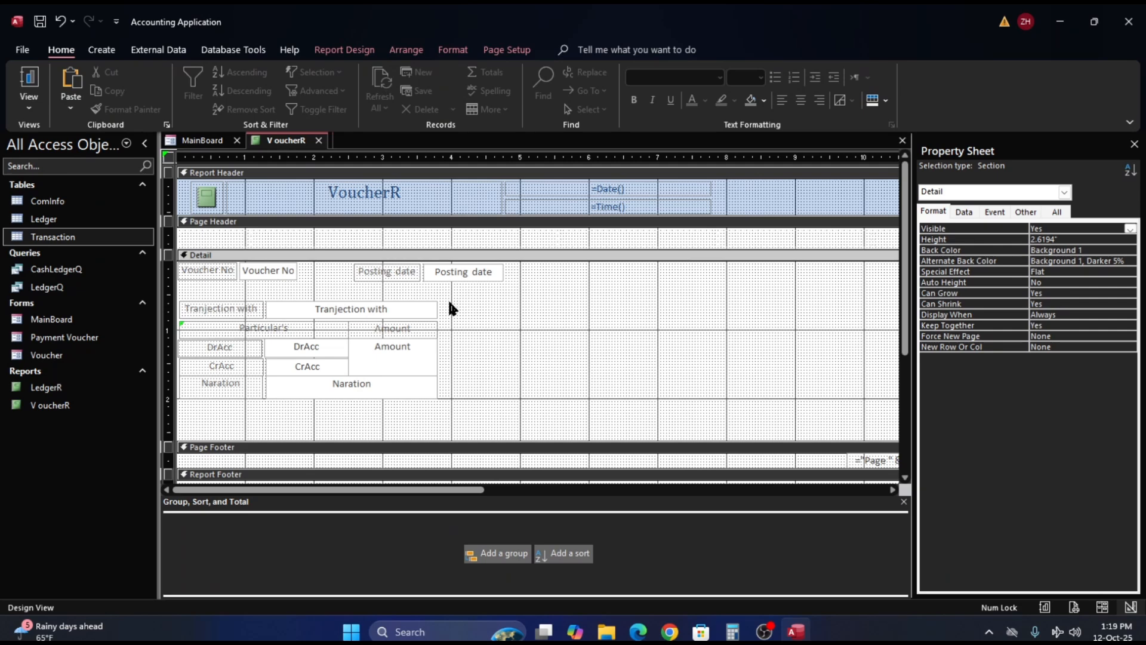
- Widen the Amount text box to 1.625 in, and extend its label and the Naration text box to the same far edge
click(420, 359)
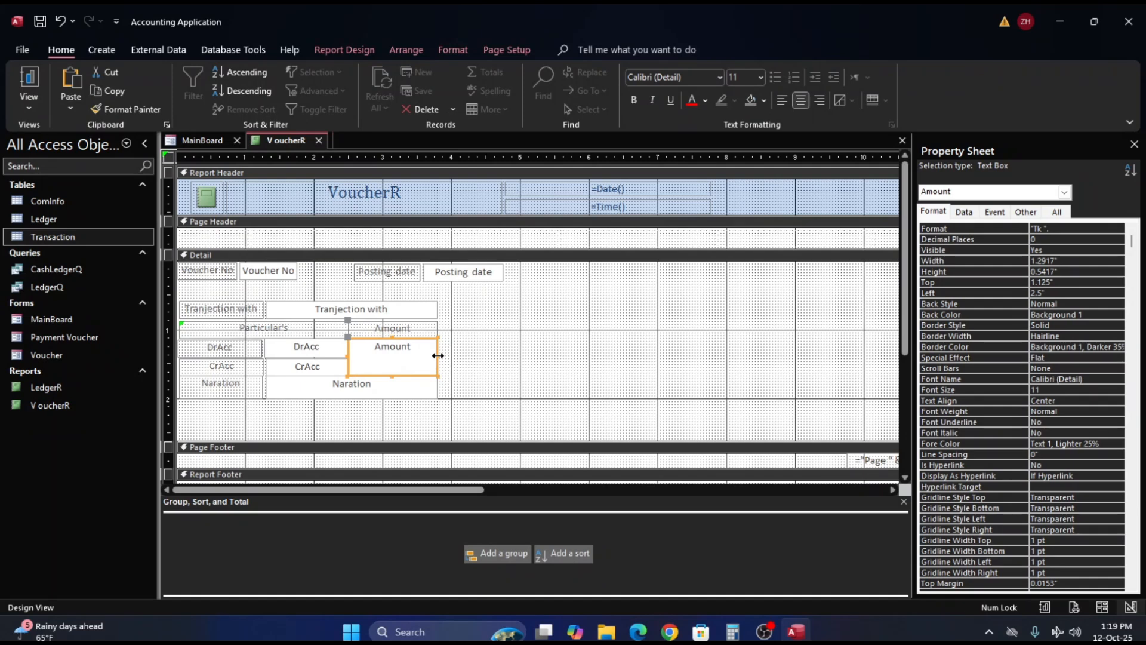
click(438, 356)
drag(437, 356, 461, 356)
click(423, 330)
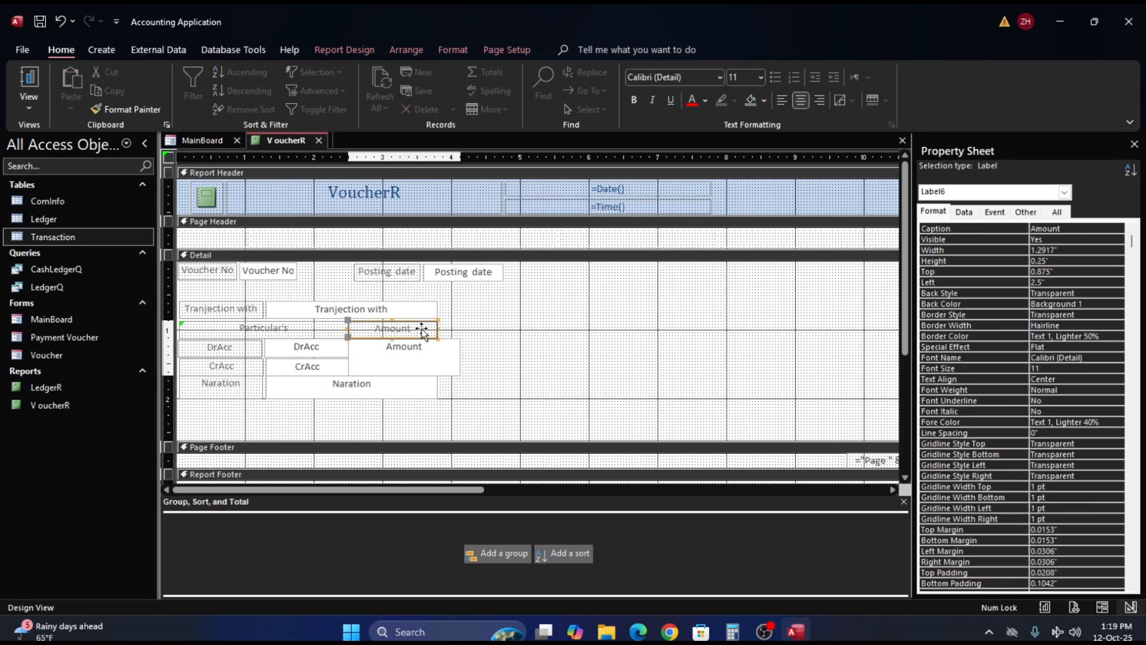
drag(438, 327, 461, 328)
click(377, 388)
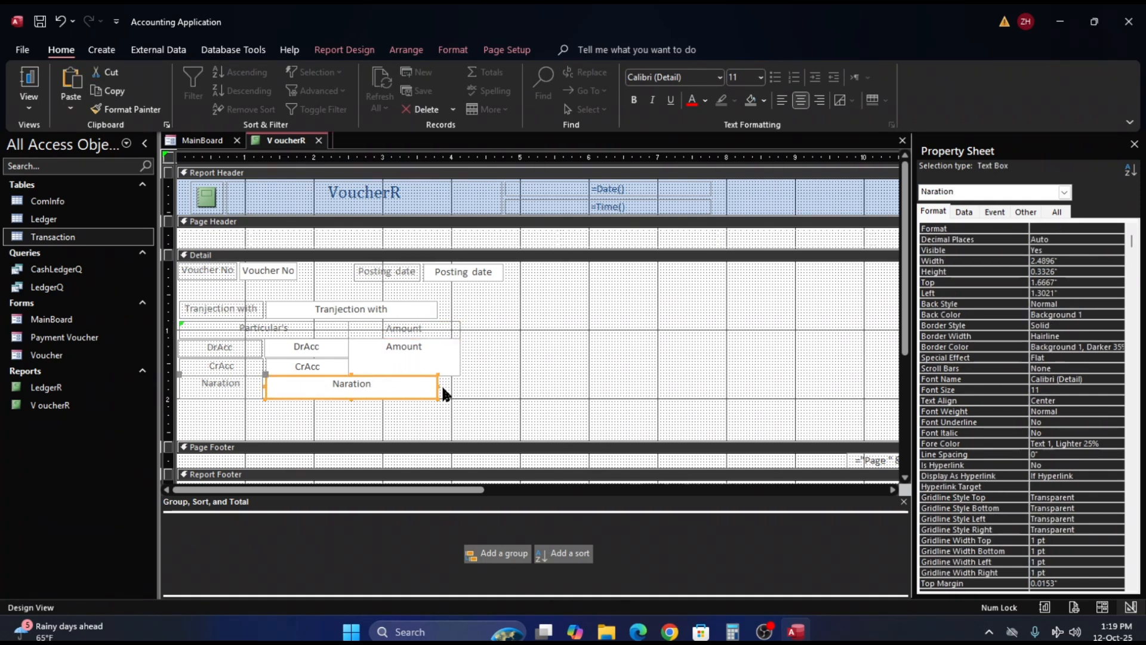
drag(451, 384, 461, 384)
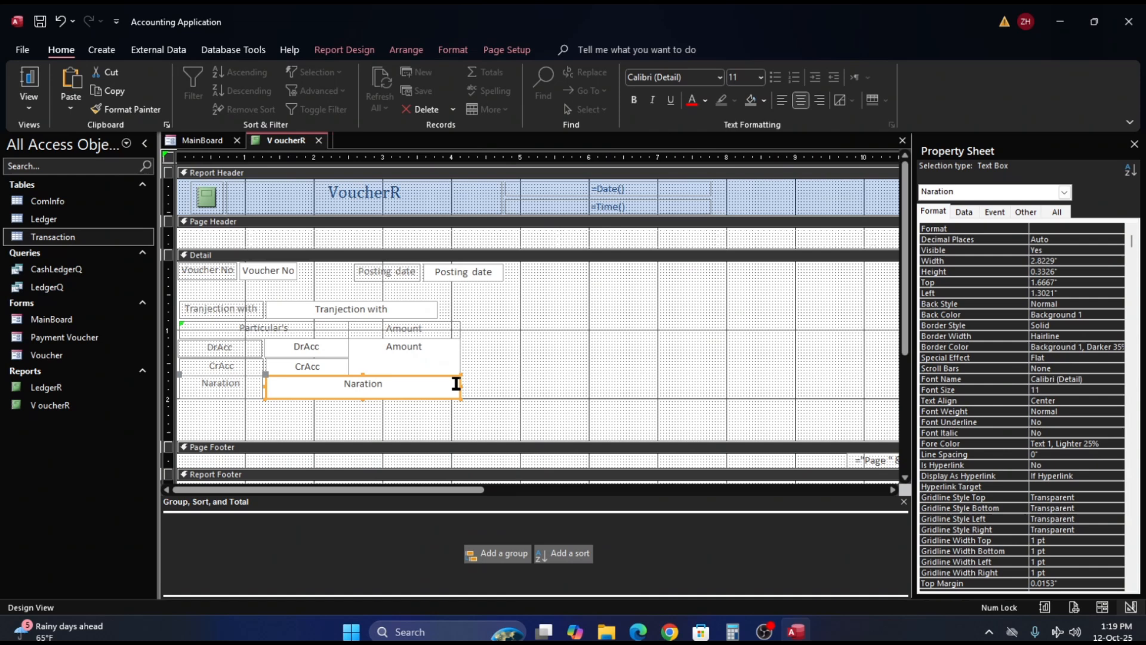
- Shorten the Amount text box from its near edge and widen the DrAcc and CrAcc text boxes together to meet it
click(365, 360)
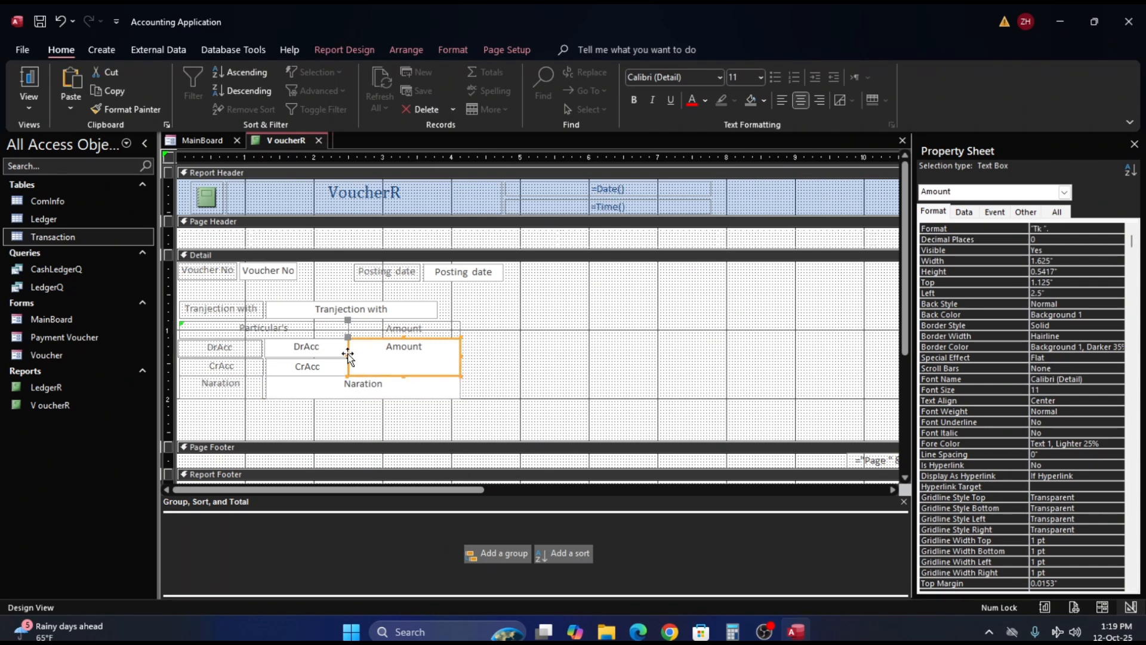
drag(348, 354, 382, 356)
click(317, 351)
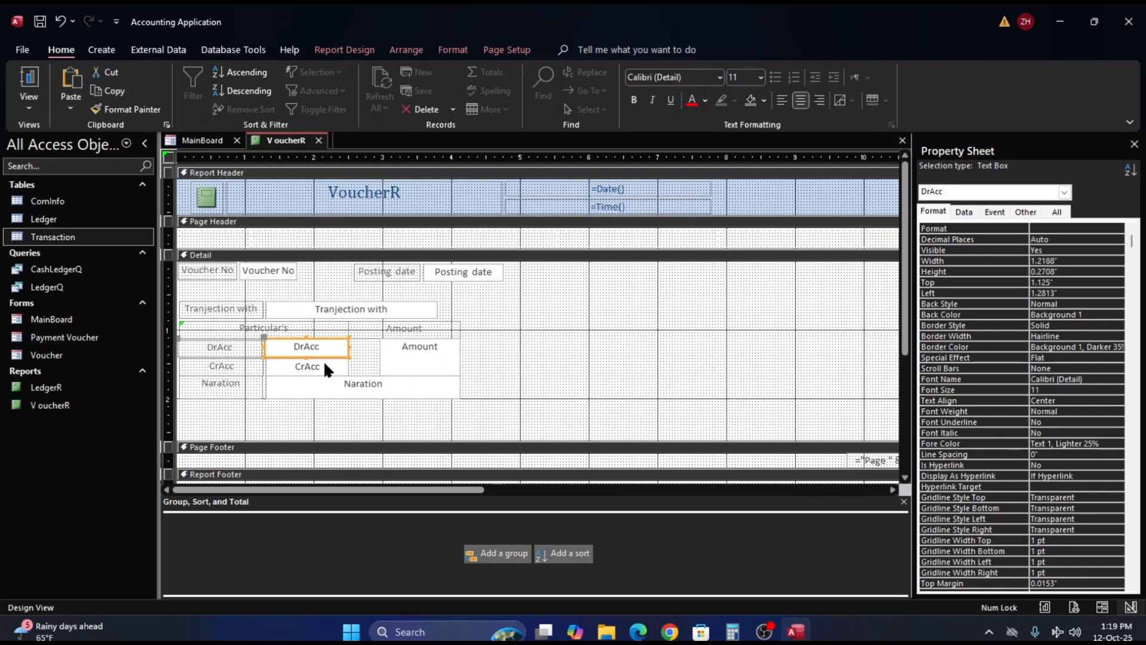
shift+click(324, 364)
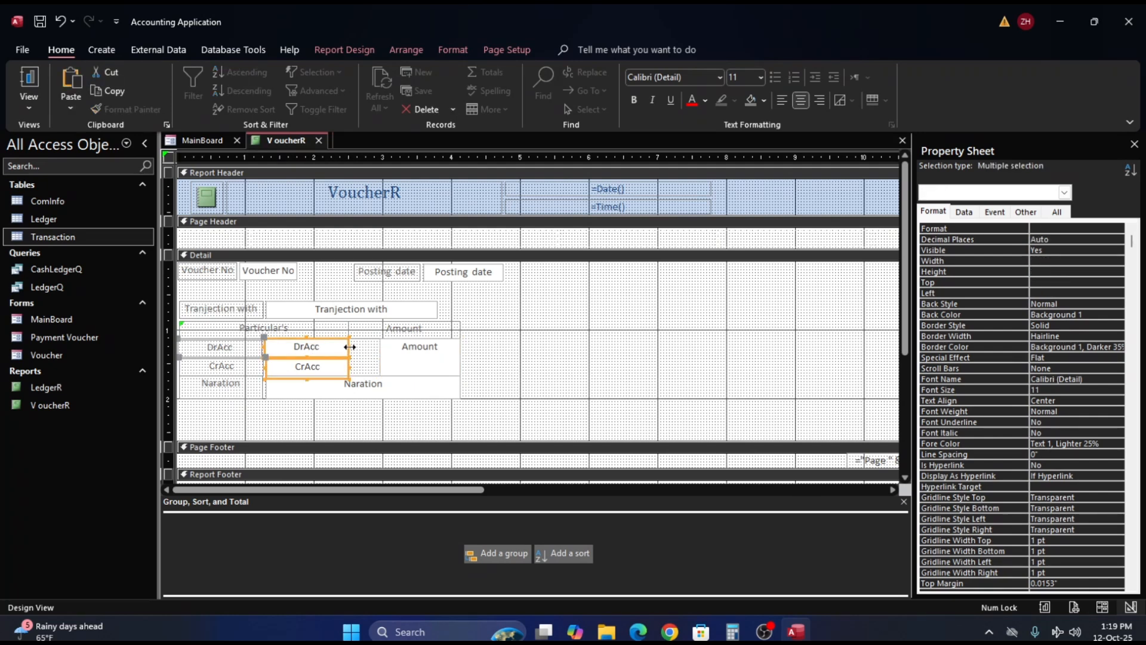
drag(350, 347, 382, 347)
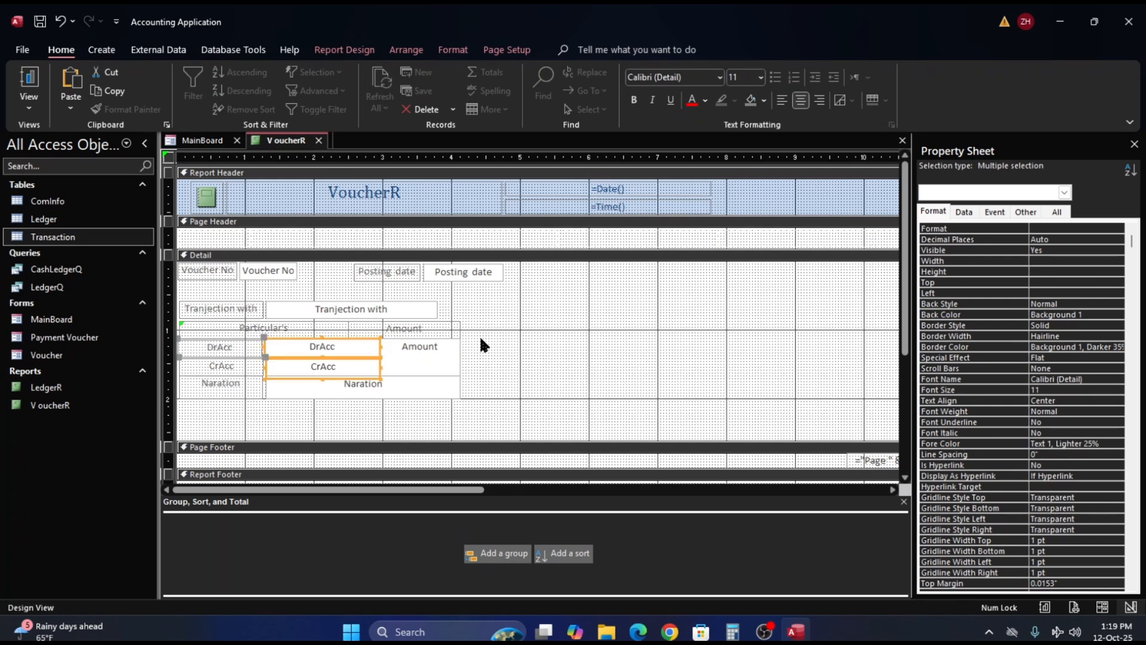
- Widen the Tranjection with text box to about 2.82 in and nudge the row down to 0.625 in
click(421, 311)
drag(438, 310, 459, 310)
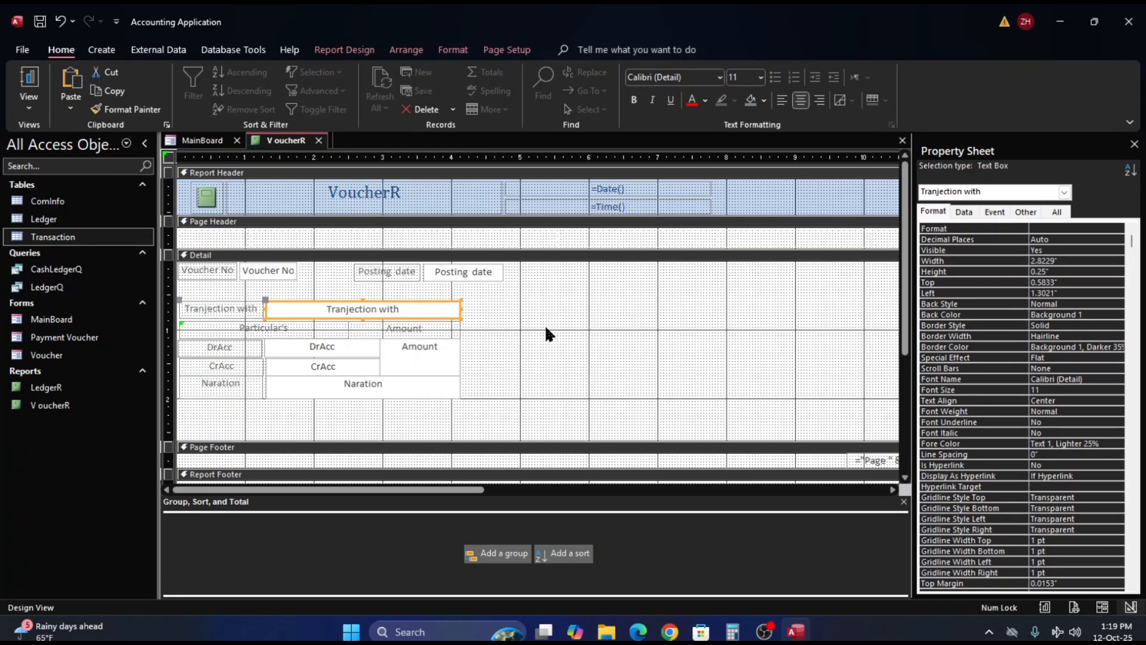
key(Down)
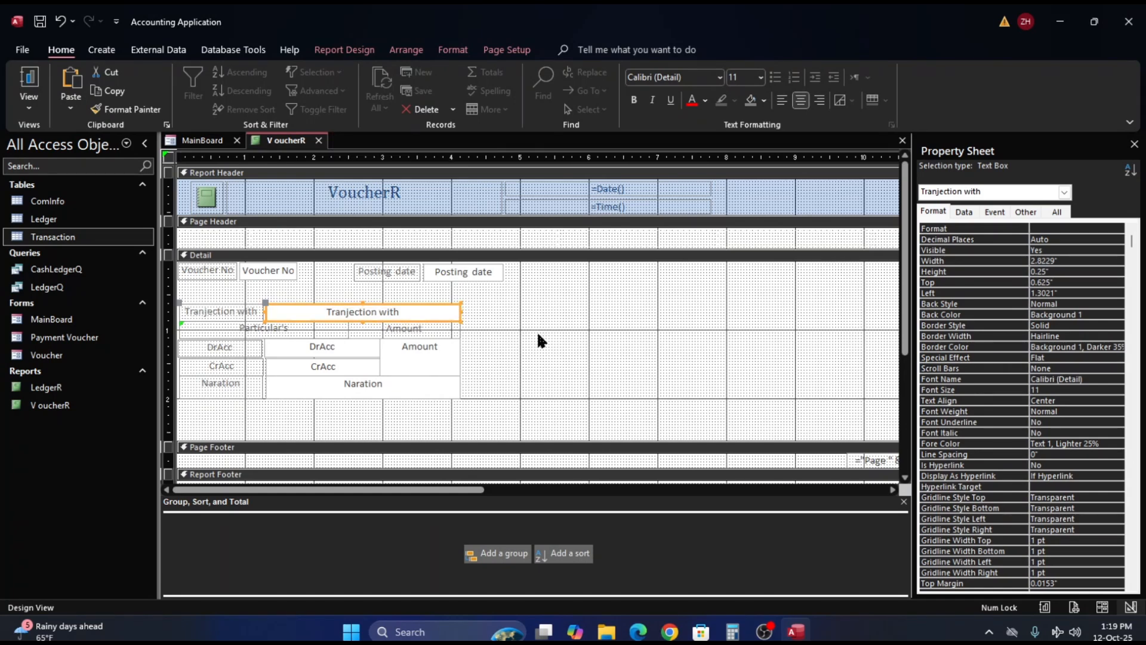
click(538, 334)
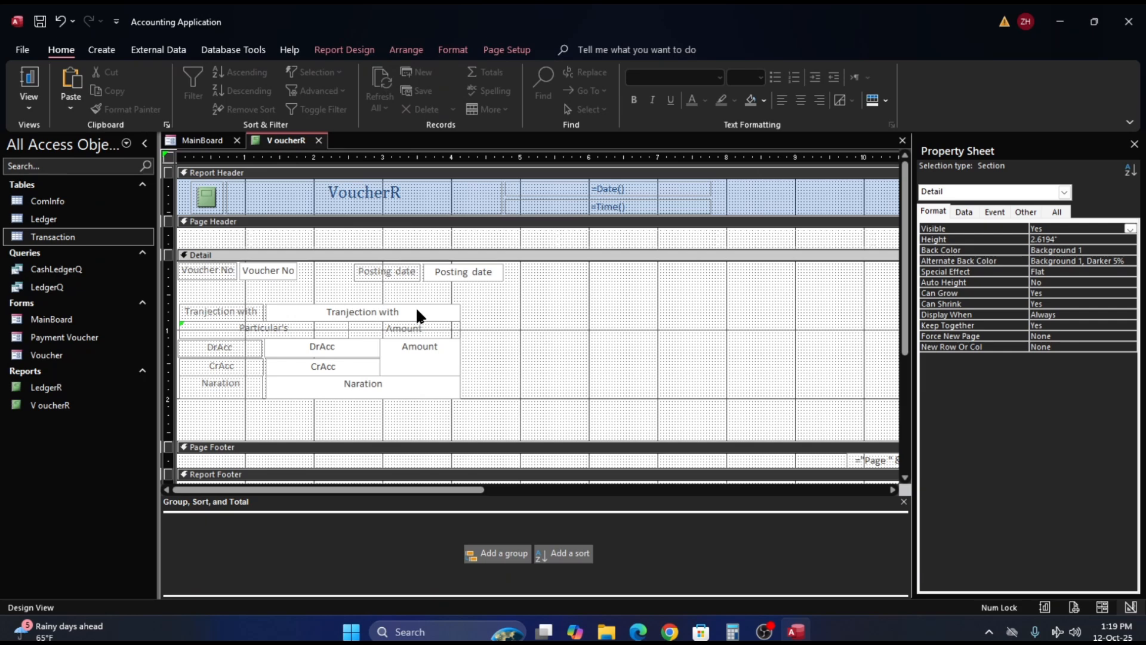
- Try narrowing the CrAcc and Naration labels together to bring their far edges closer to the DrAcc label's edge
click(244, 377)
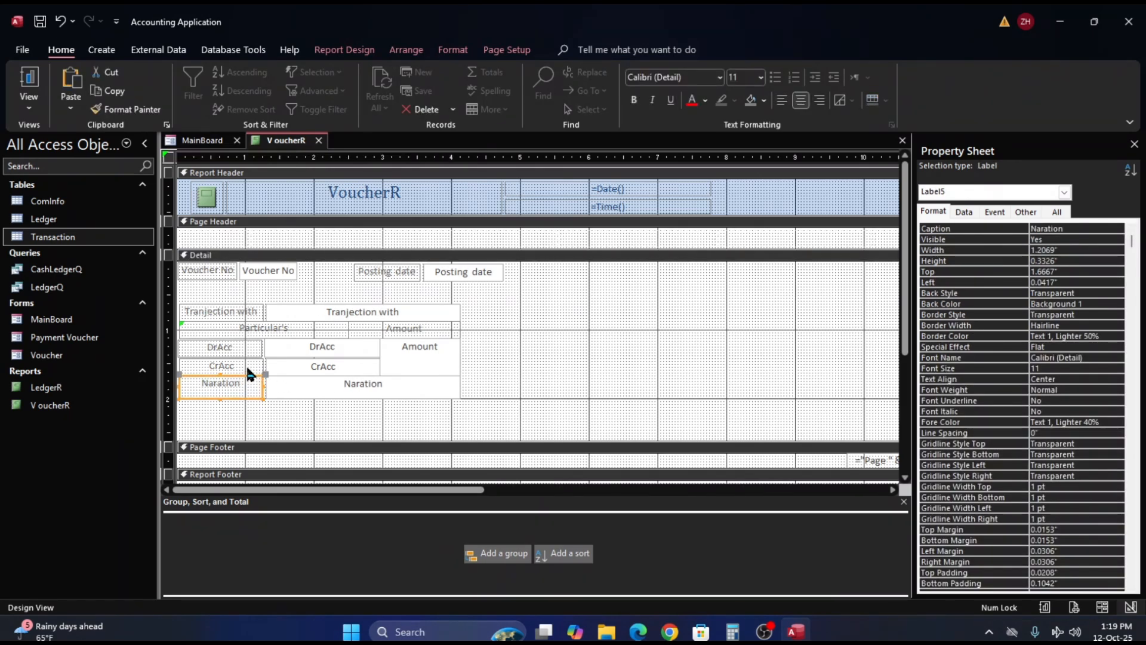
shift+click(249, 367)
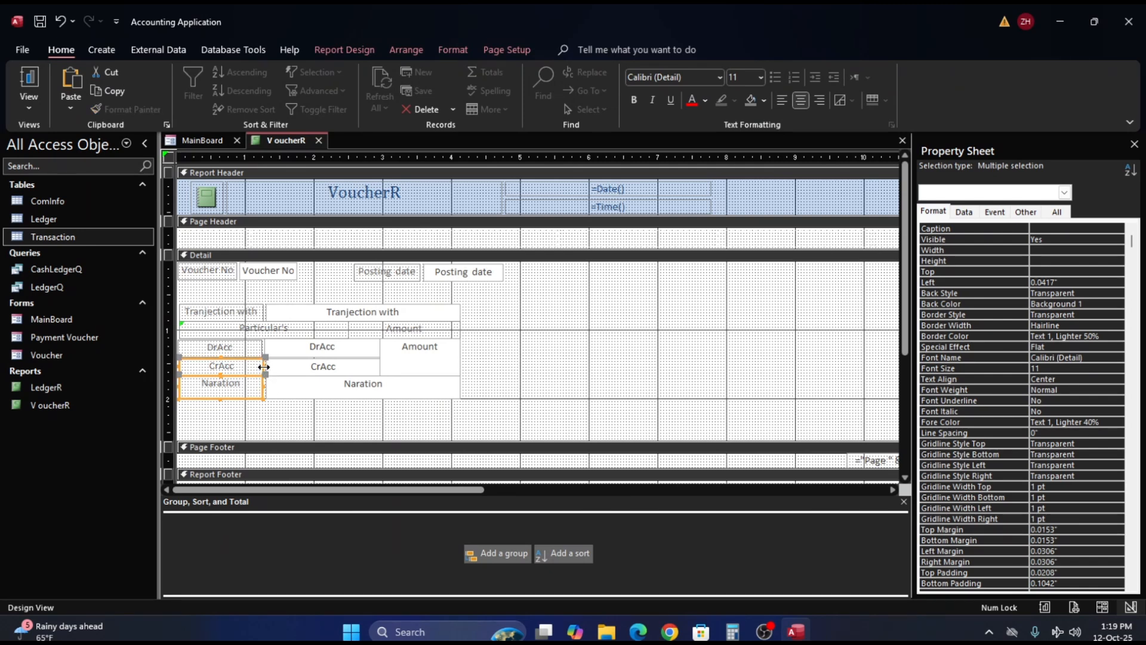
click(264, 366)
click(262, 366)
drag(262, 365, 259, 365)
click(278, 399)
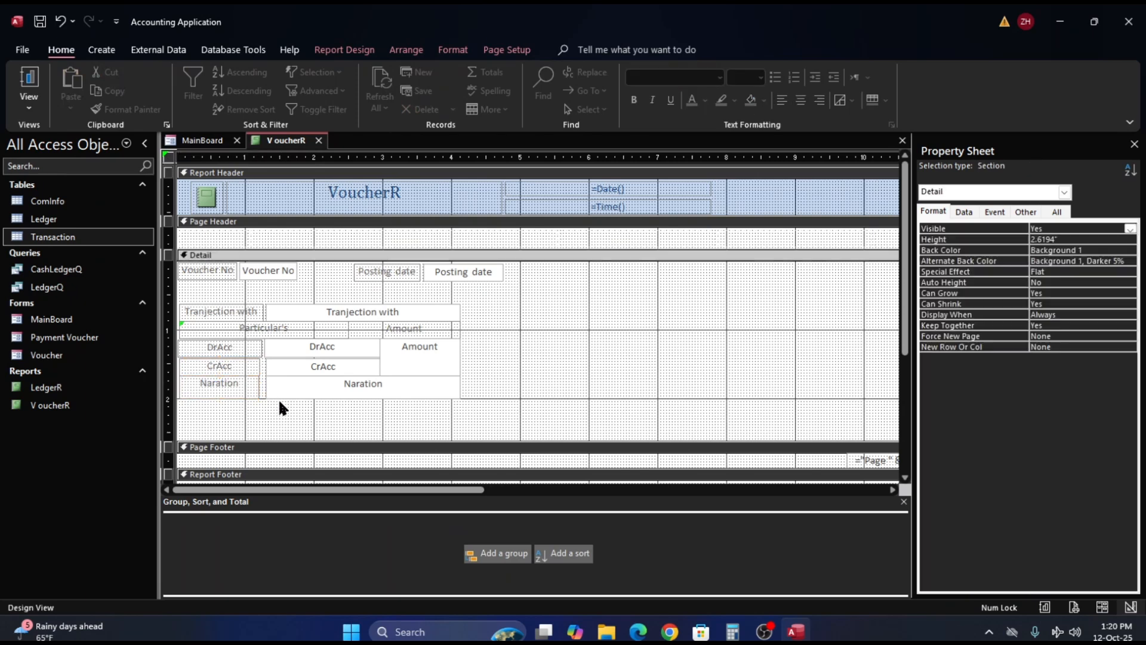
- Widen the DrAcc, CrAcc and Naration labels to meet their text boxes, making the DrAcc label about 1.27 in wide
click(253, 367)
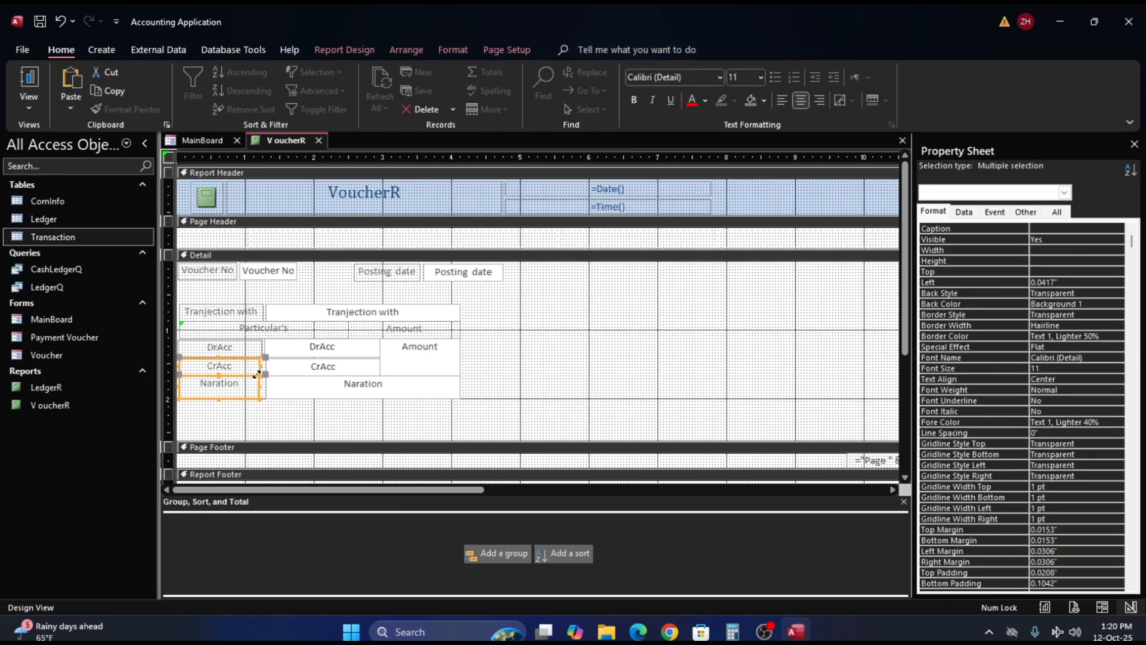
drag(259, 366, 266, 347)
click(256, 352)
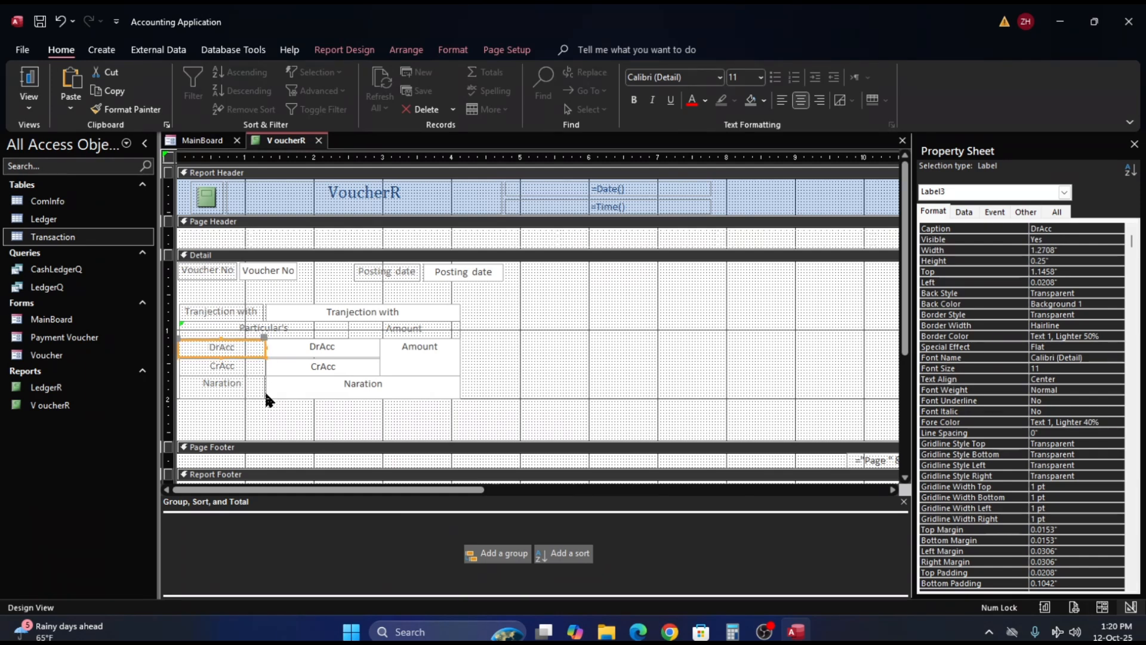
- Adjust the far edge of the Naration label to meet its text box, making the label about 1.25 in wide
click(261, 400)
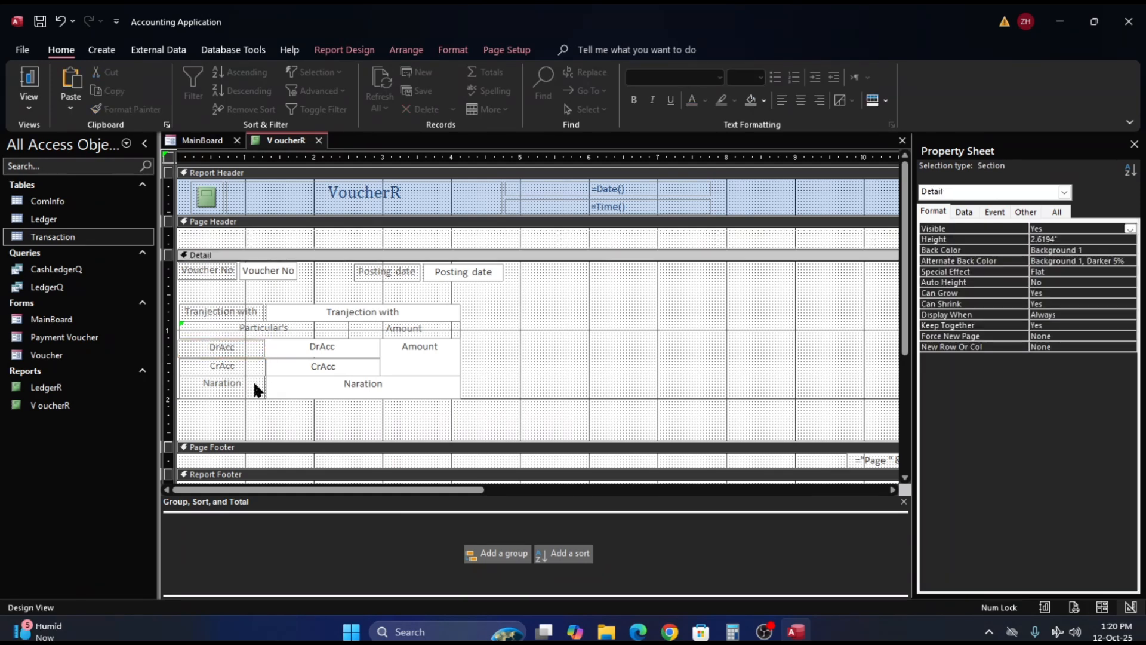
click(254, 383)
drag(267, 385, 265, 384)
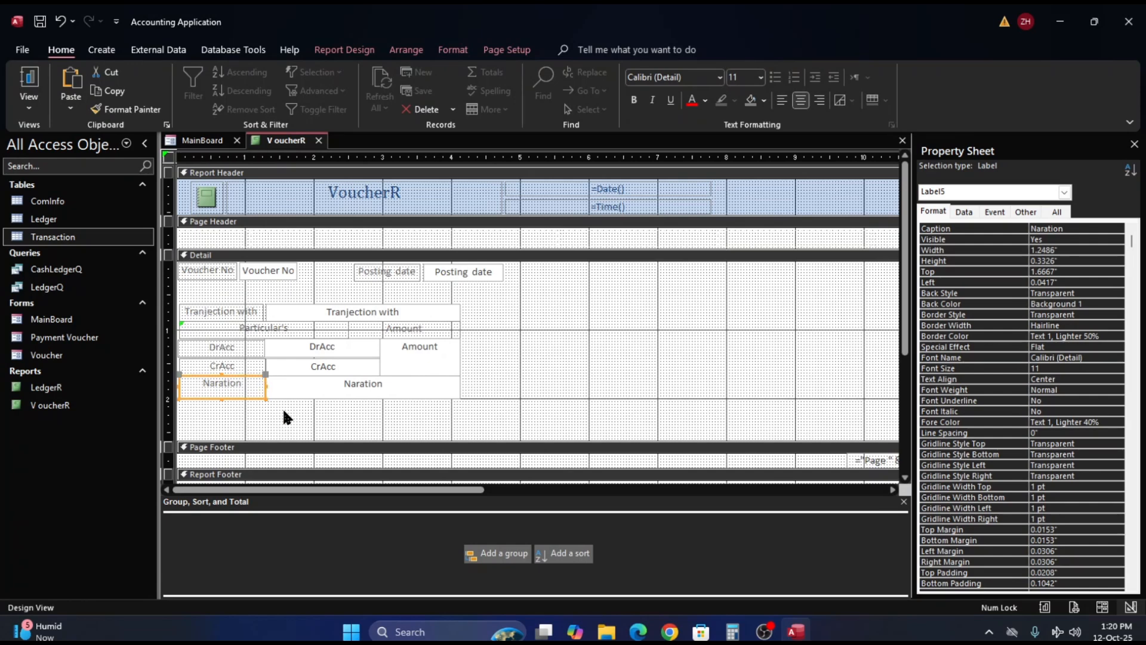
click(282, 407)
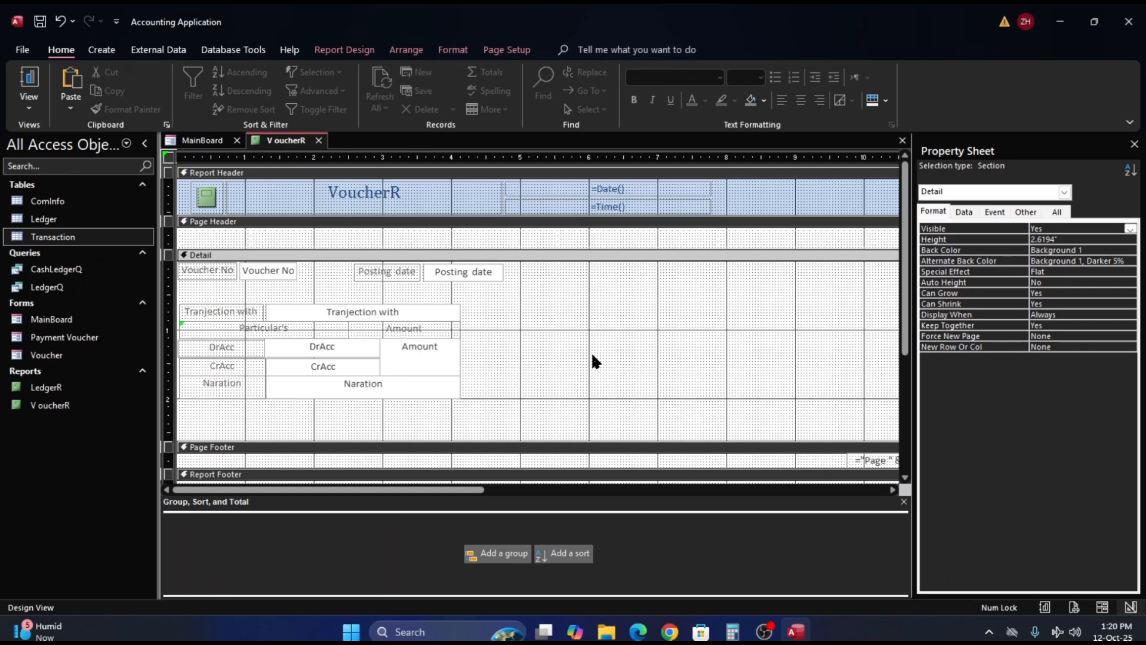
- Show the voucher report in Print Preview, examine how the voucher grids print, and return to Design View
click(29, 47)
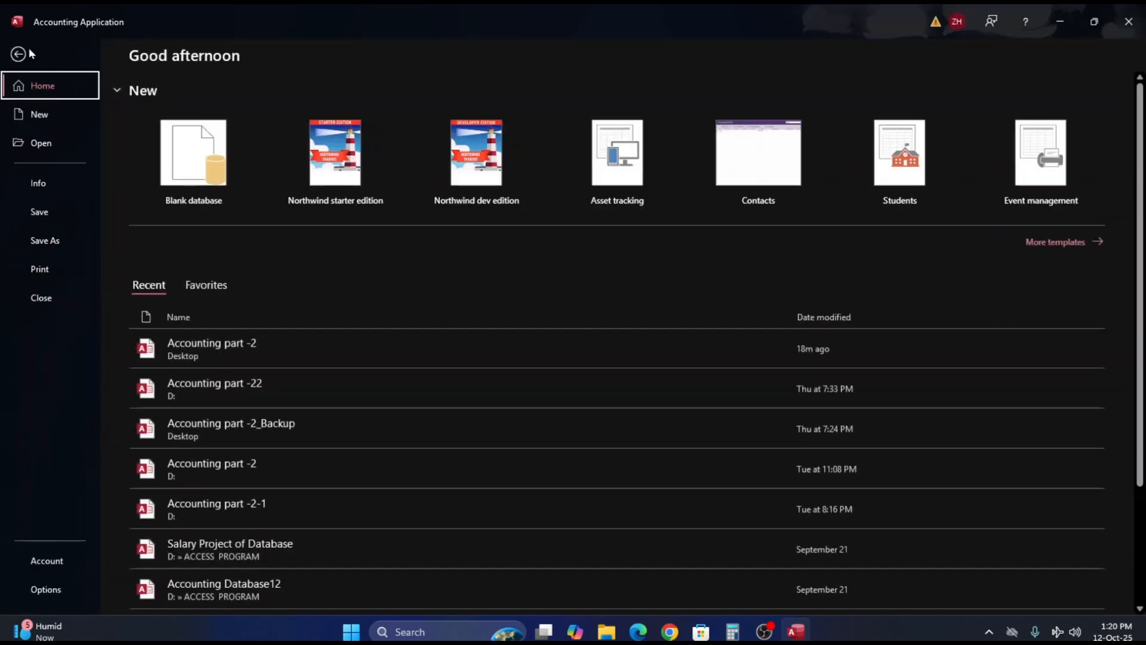
click(41, 268)
click(204, 197)
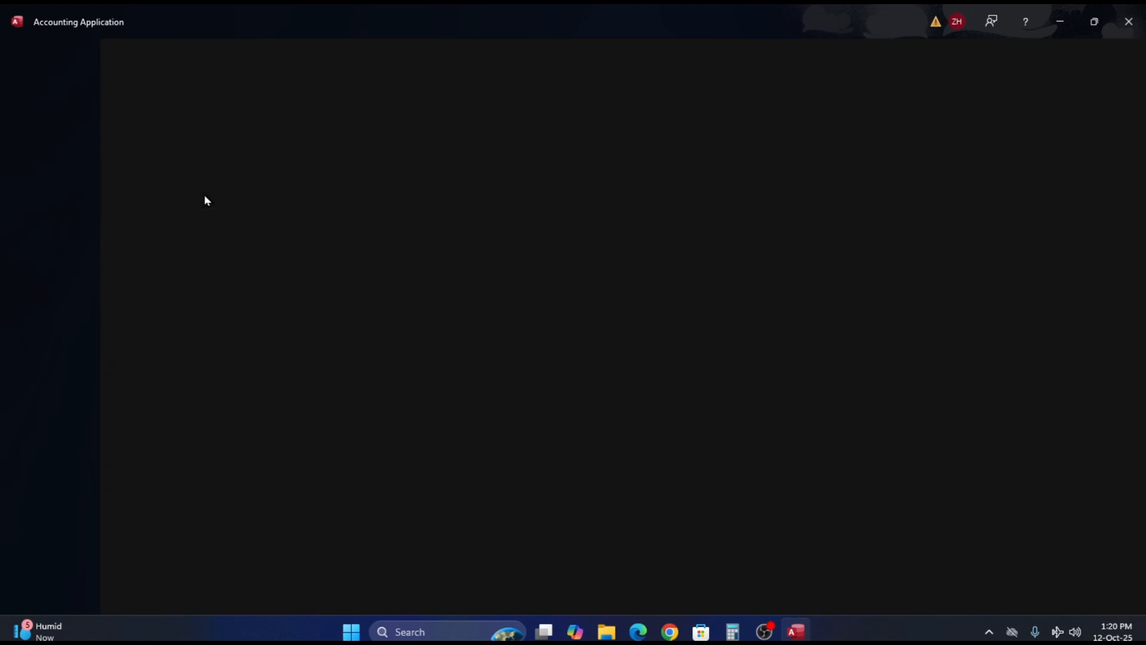
scroll(489, 284, down, 2)
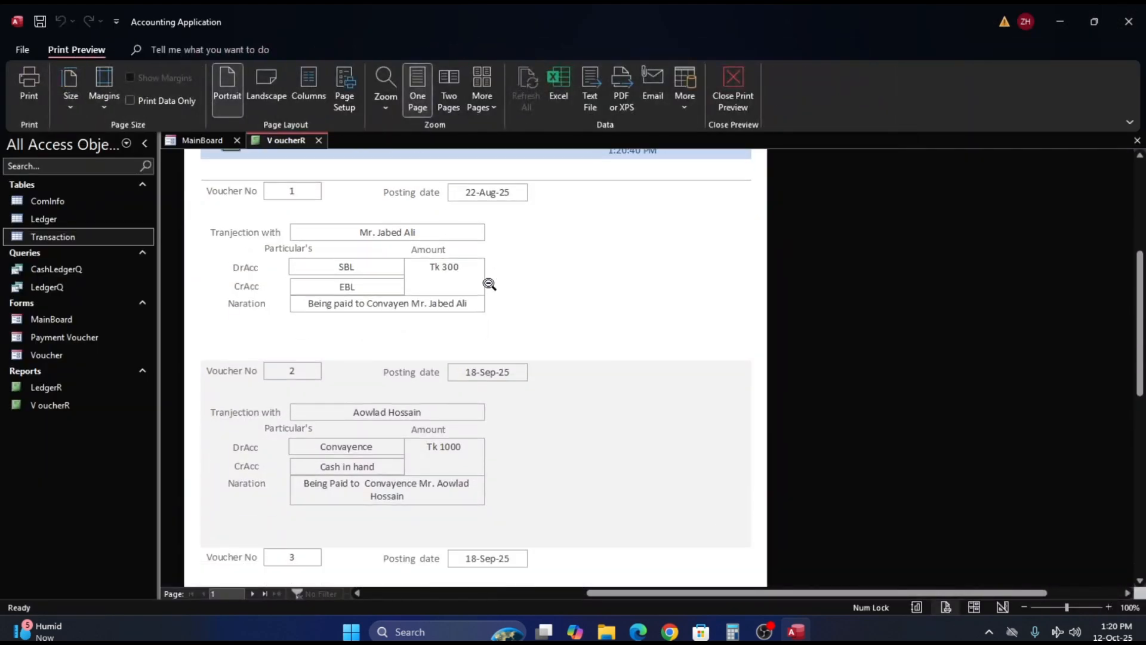
scroll(489, 284, up, 2)
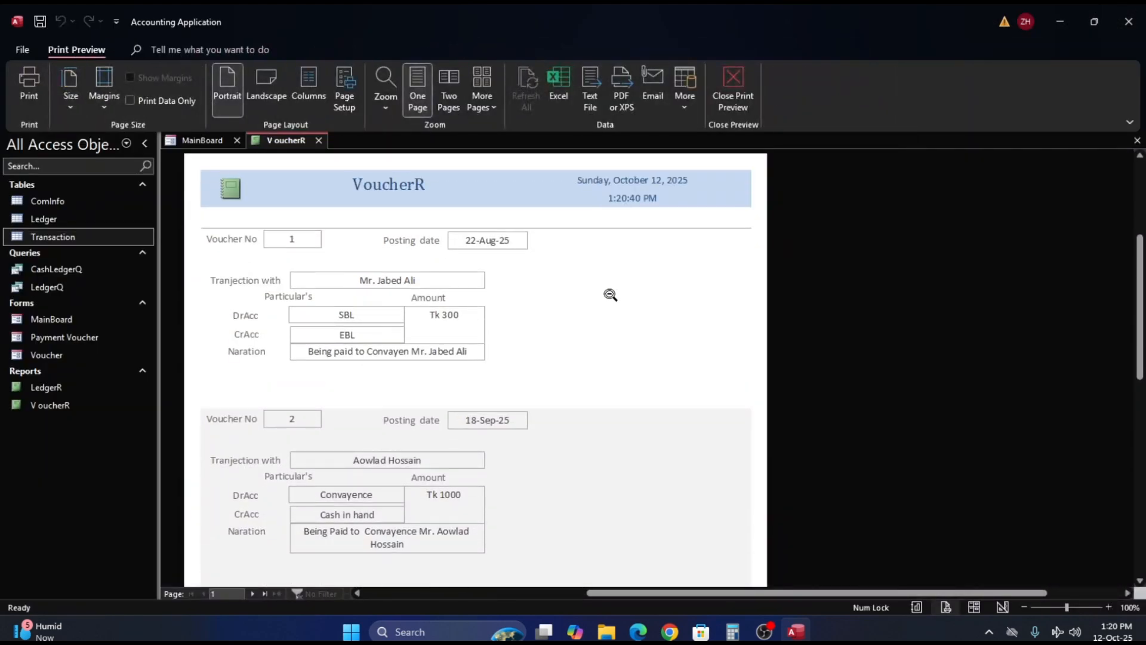
right_click(604, 291)
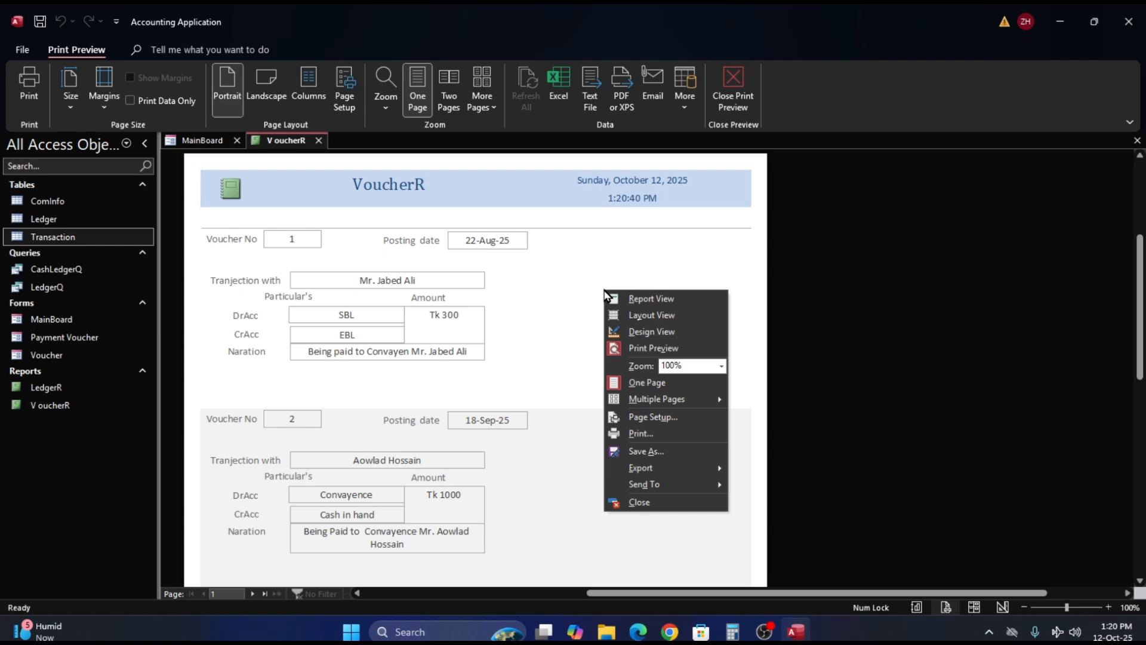
click(644, 340)
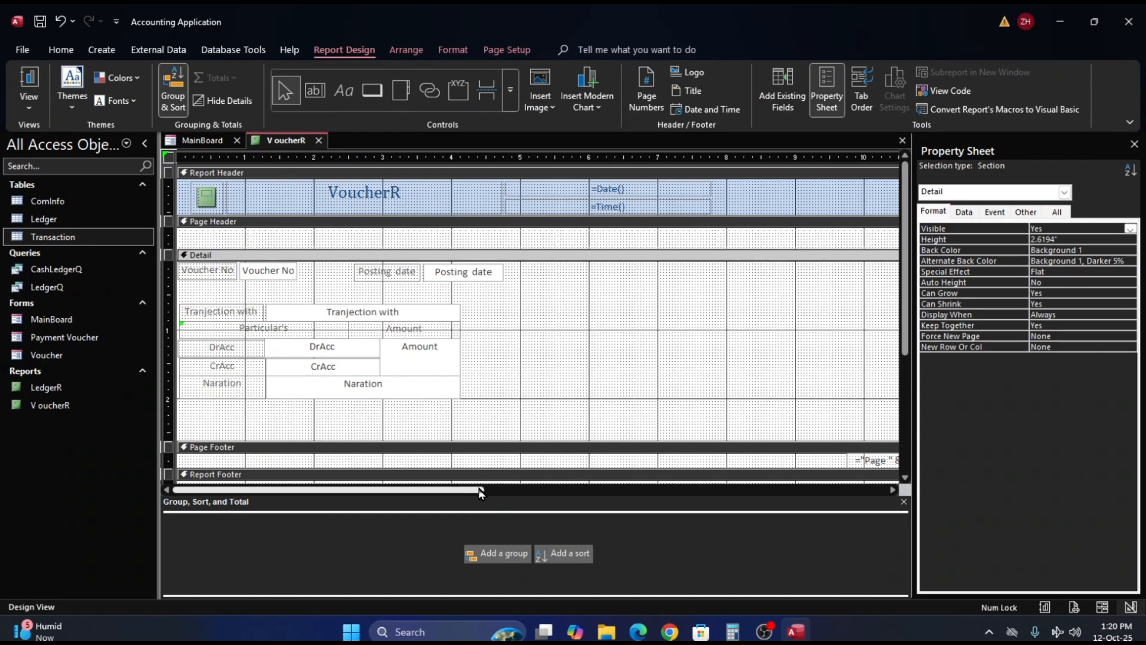
- Delete the time text box from the report header and narrow the date text box to about 1.64 in
drag(465, 489, 602, 493)
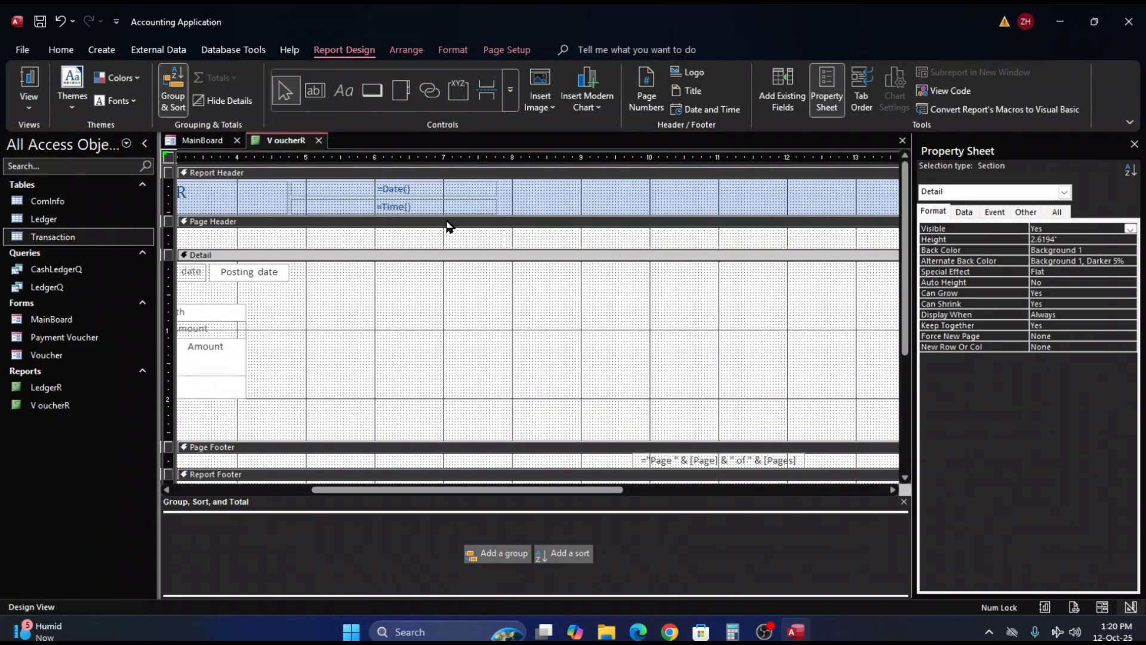
click(418, 209)
key(Delete)
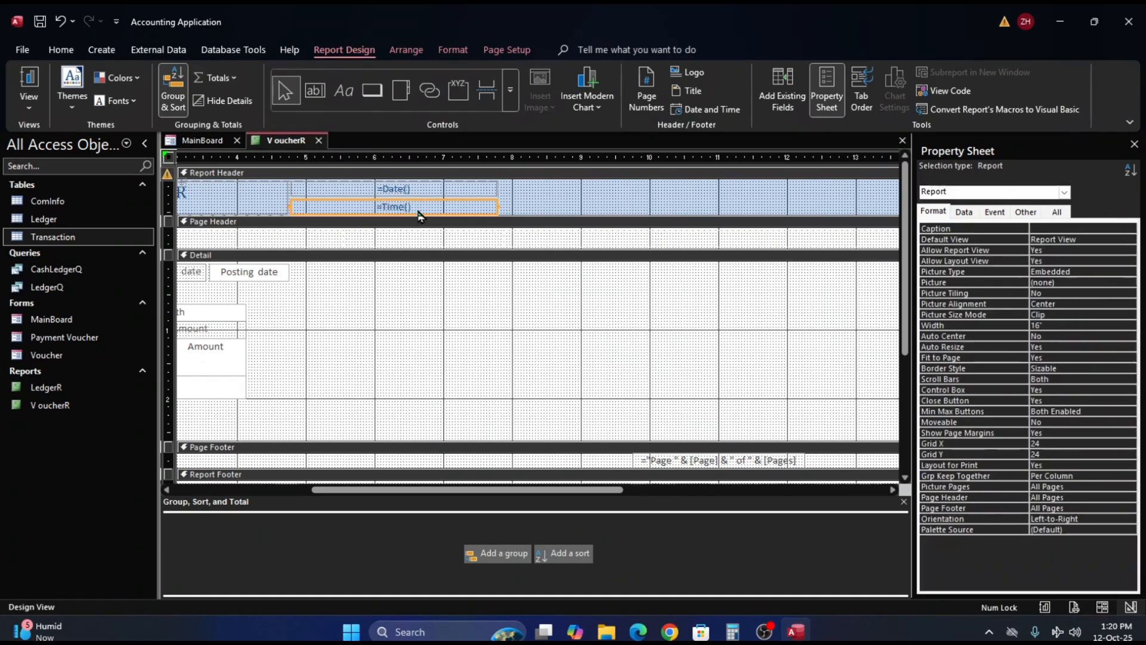
click(419, 188)
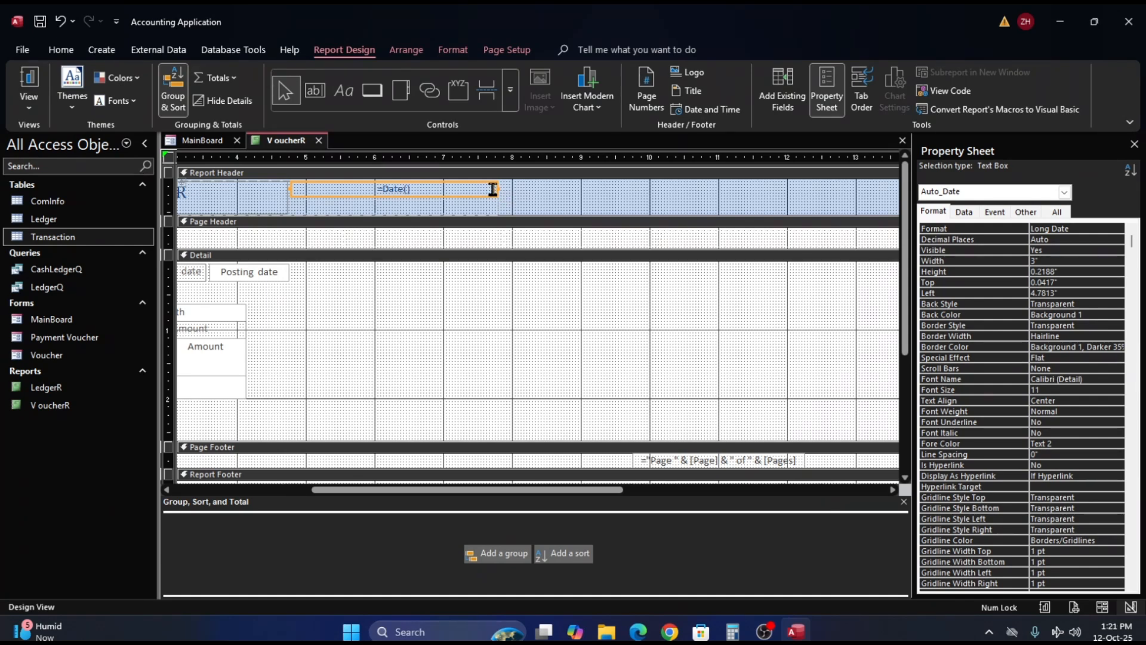
drag(500, 194, 401, 196)
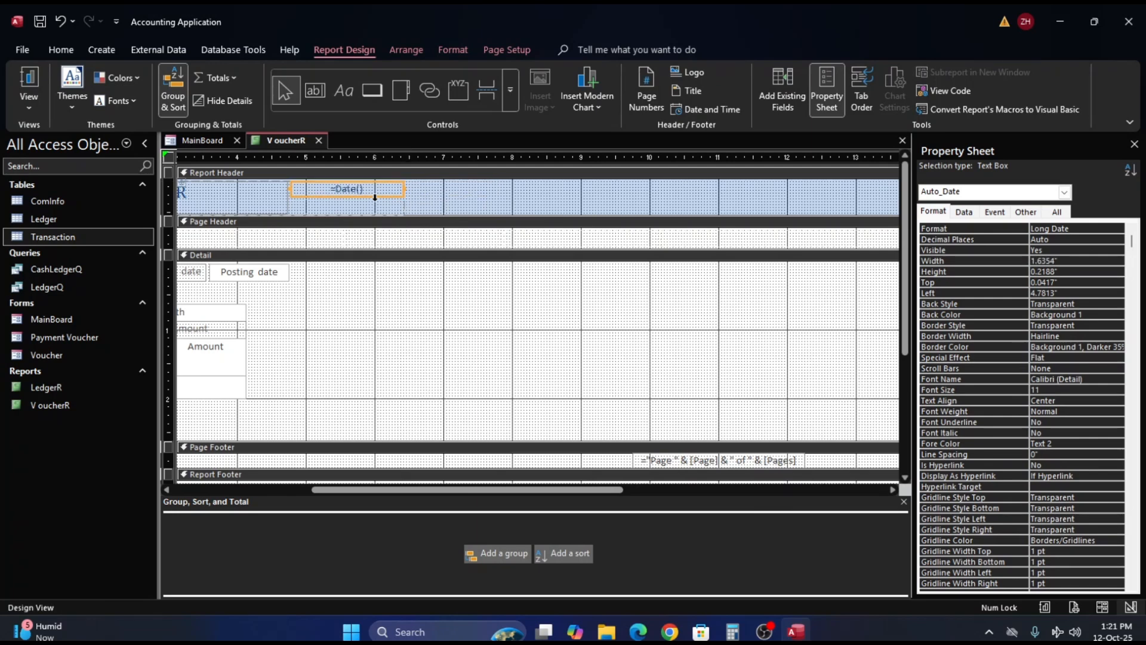
- Narrow the VoucherR title label in the report header to about 2.81 in, pulling the date box closer
click(277, 197)
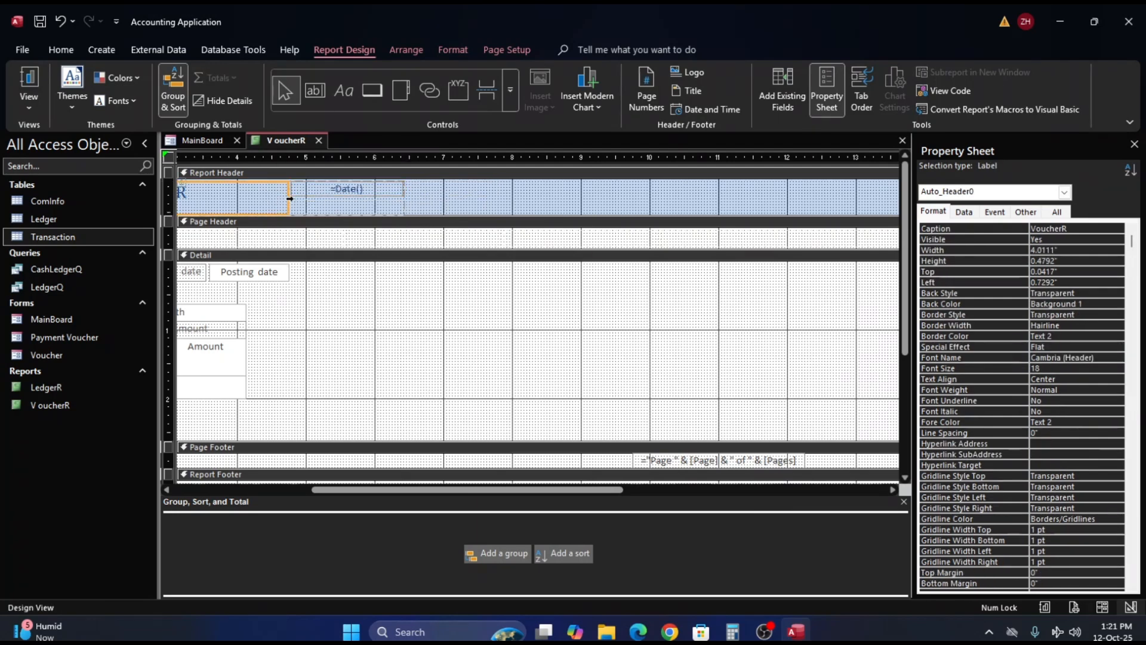
drag(287, 196, 237, 196)
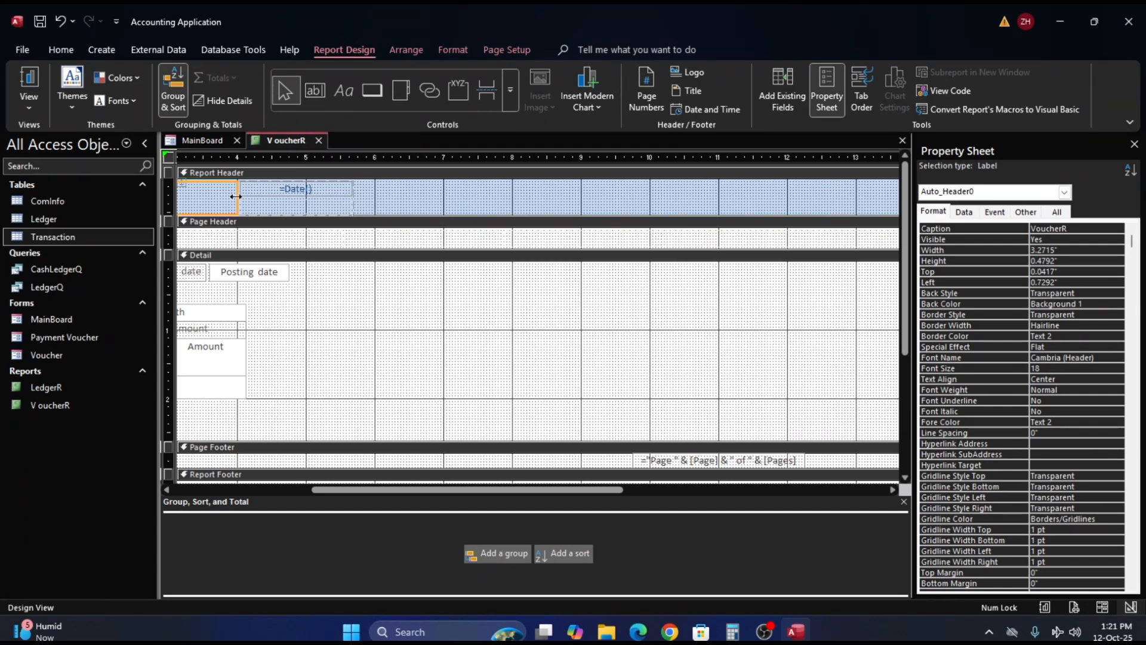
click(266, 207)
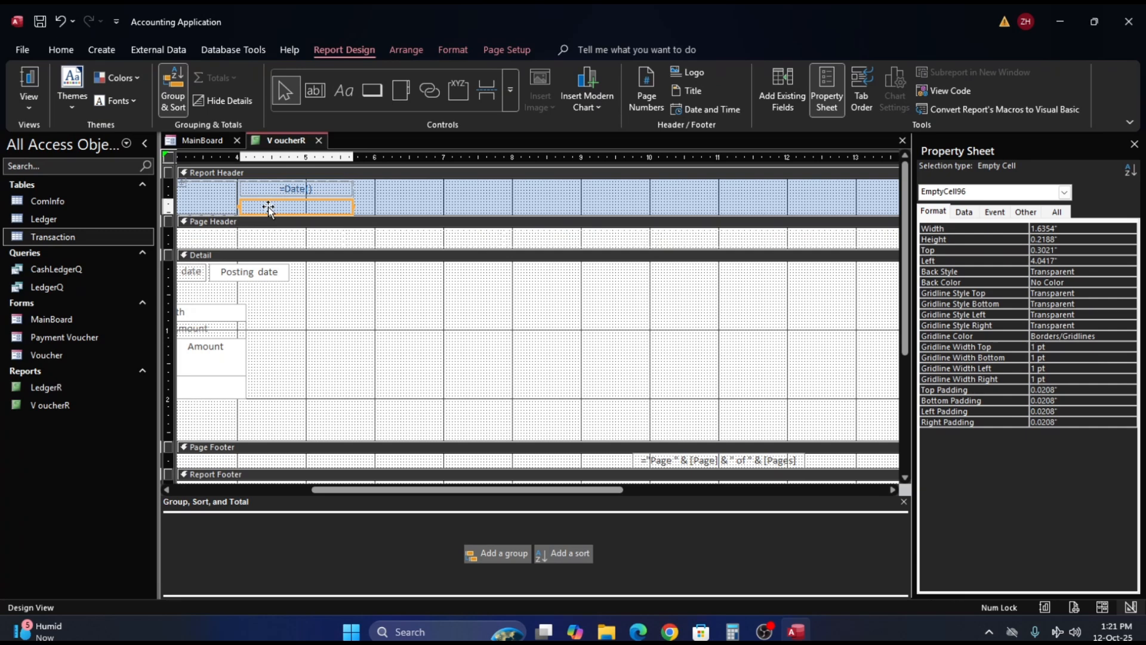
click(230, 207)
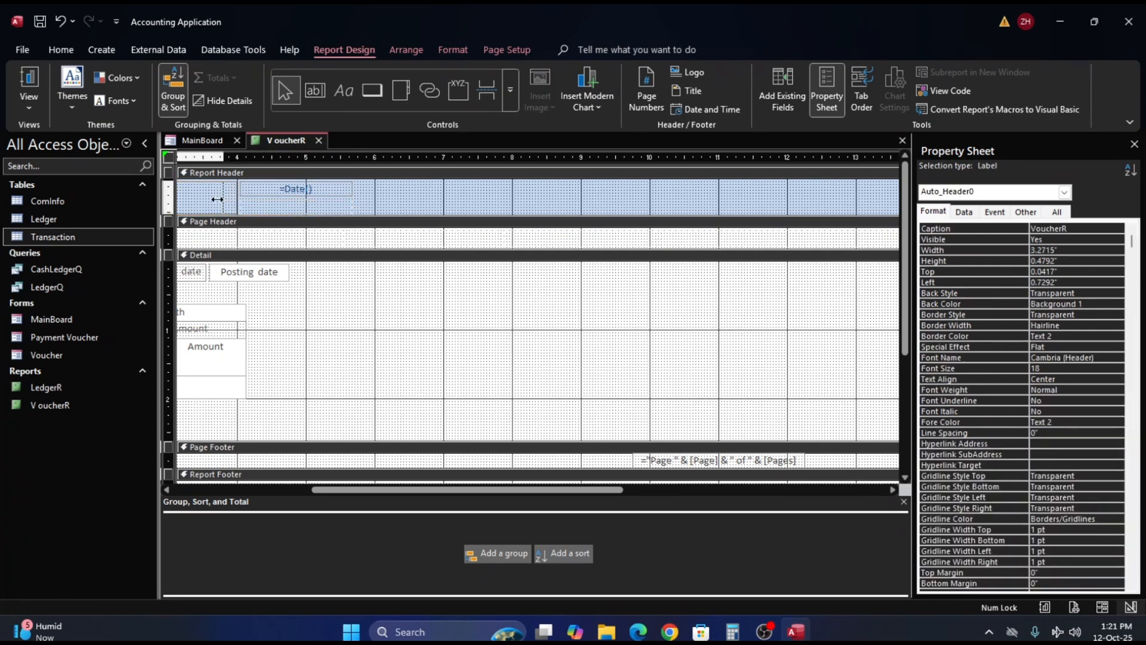
drag(218, 198, 206, 198)
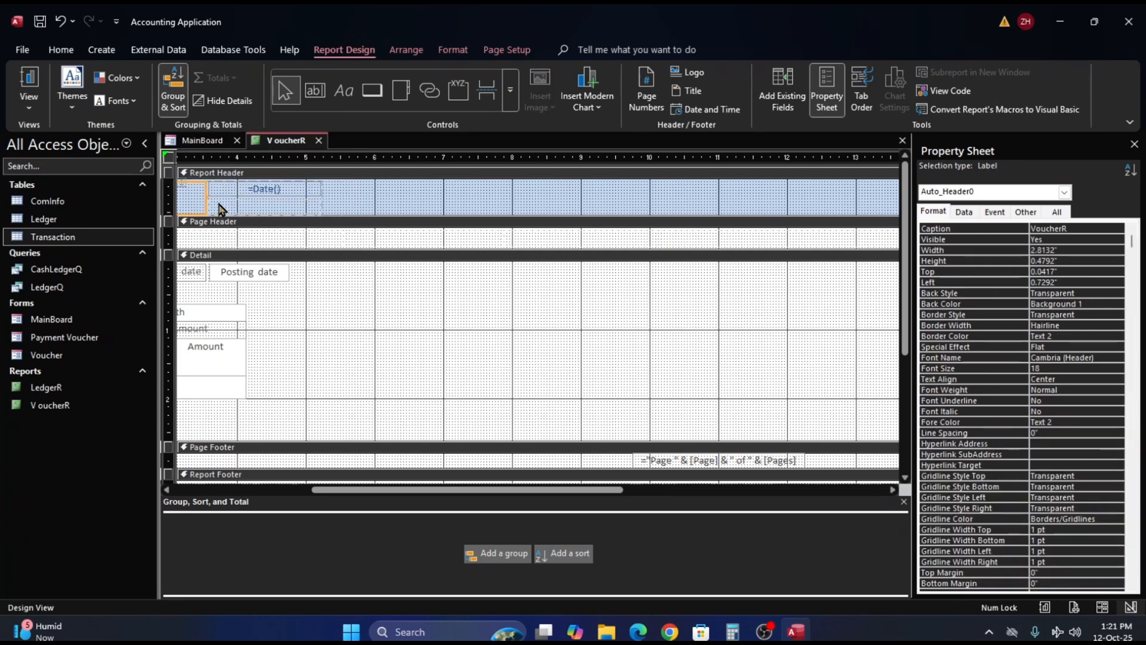
click(413, 206)
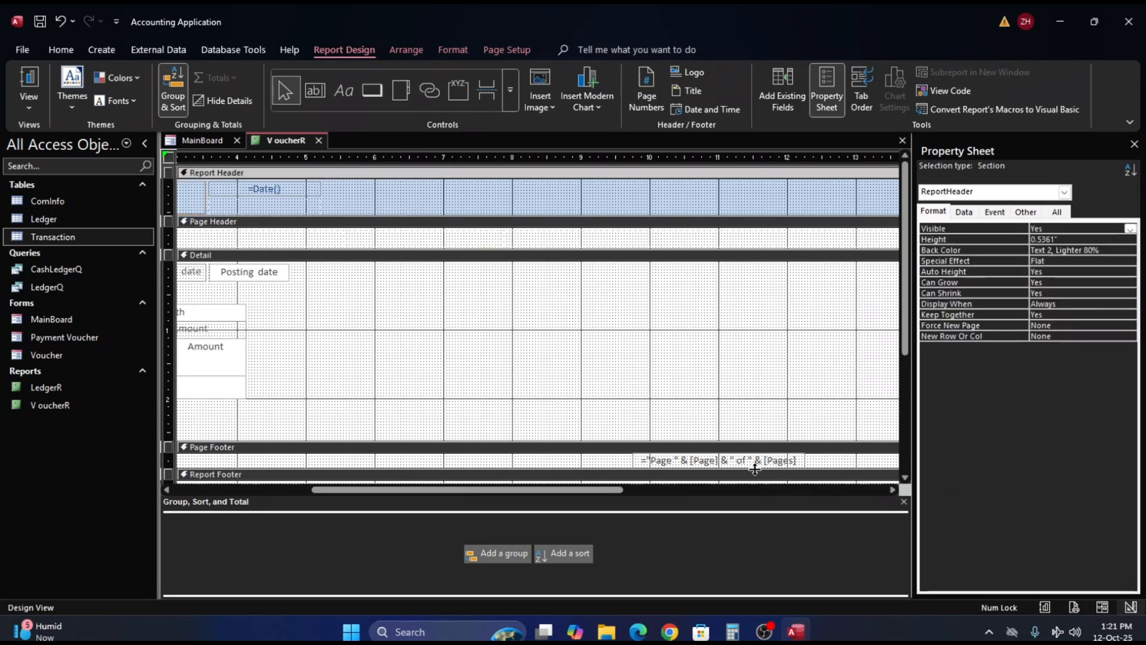
- Try to narrow the whole report by pulling its far edge in toward the voucher controls
drag(617, 490, 841, 496)
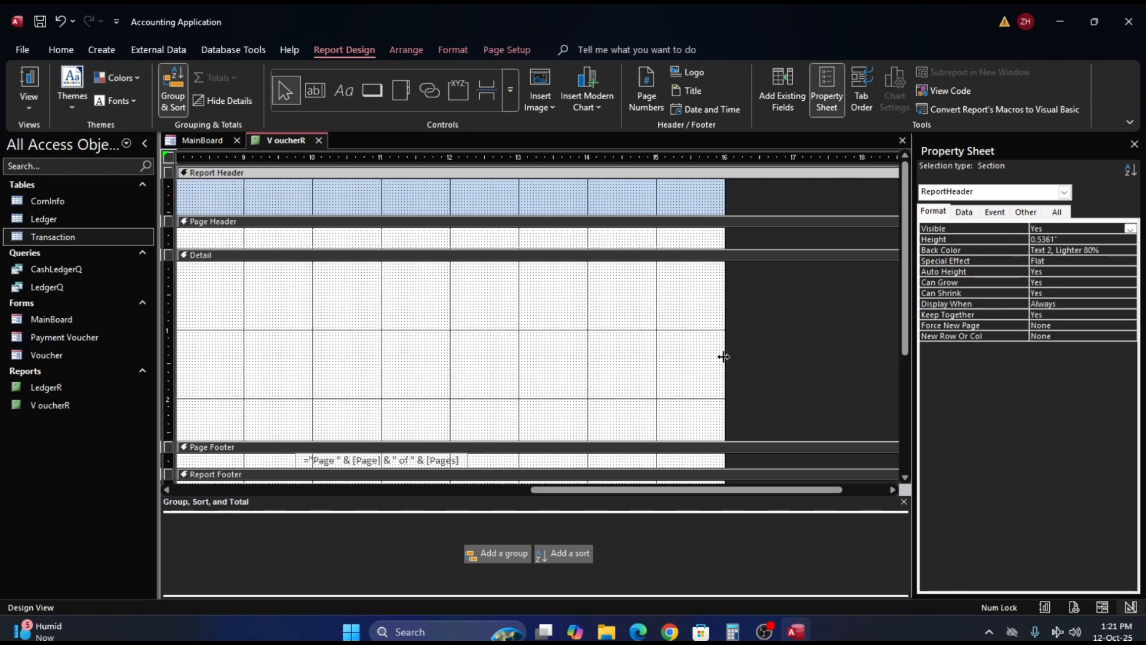
mouse_move(726, 356)
mouse_down()
mouse_move(166, 334)
mouse_move(182, 331)
mouse_up()
drag(219, 323, 219, 323)
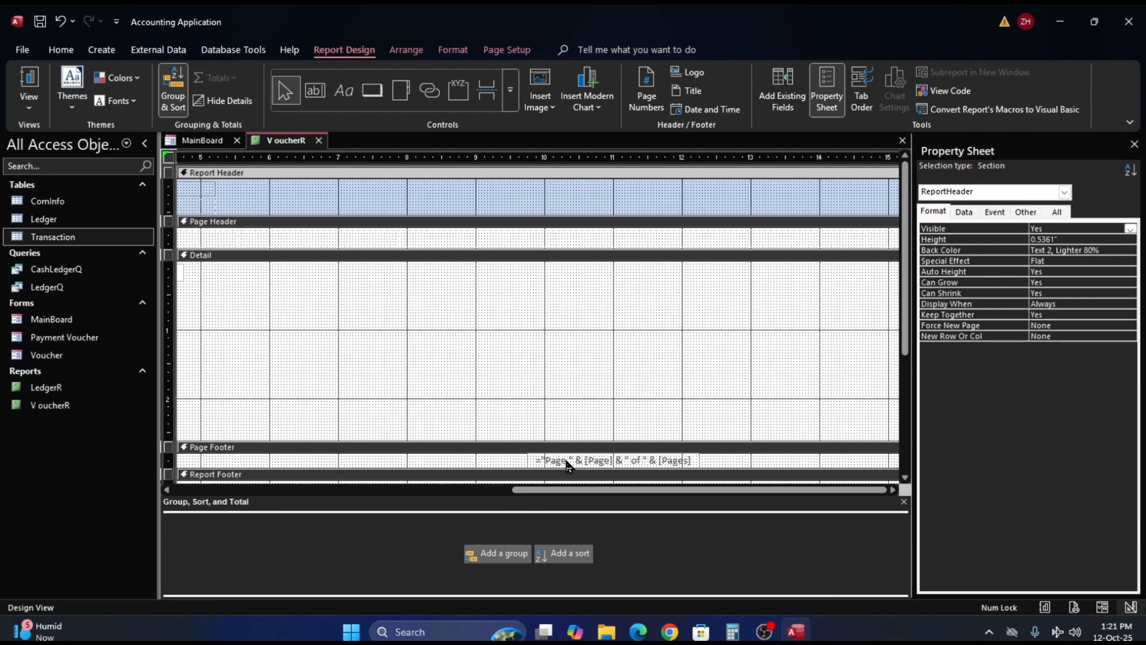
- Shift the page number text box in the page footer under the voucher grid, to about 1.58 in from the left
click(624, 460)
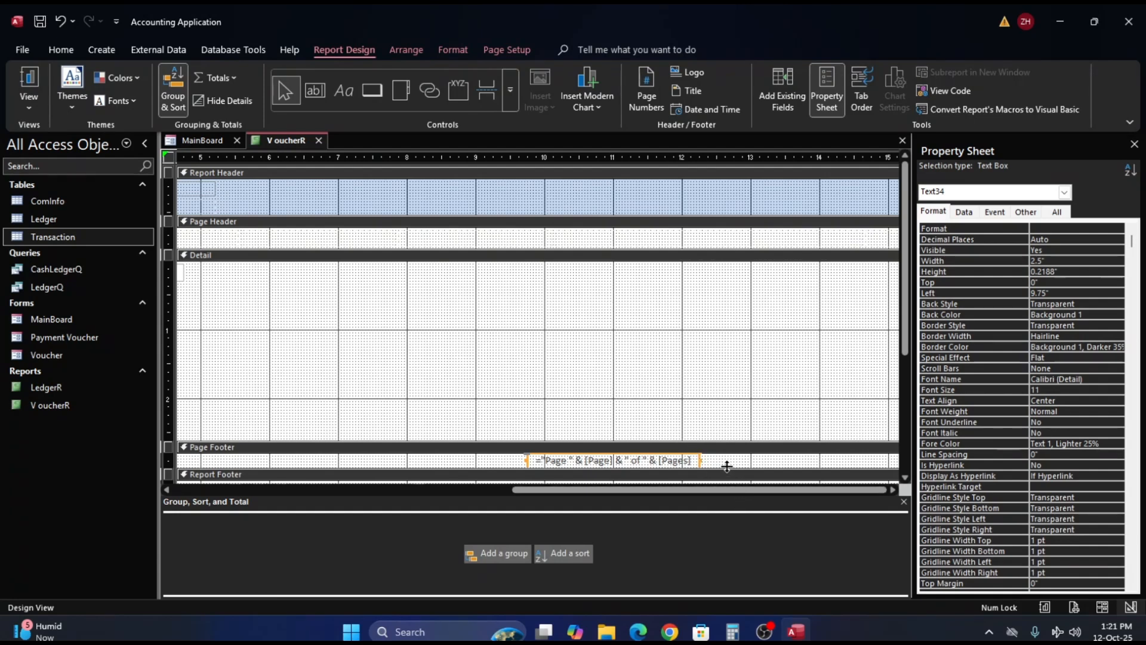
key(Left)
key(Left)
key(Left)
key(Left)
key(Left)
key(Left)
key(Left)
key(Left)
key(Left)
key(Left)
key(Left)
key(Left)
key(Left)
key(Left)
key(Left)
key(Left)
key(Left)
key(Left)
key(Left)
key(Left)
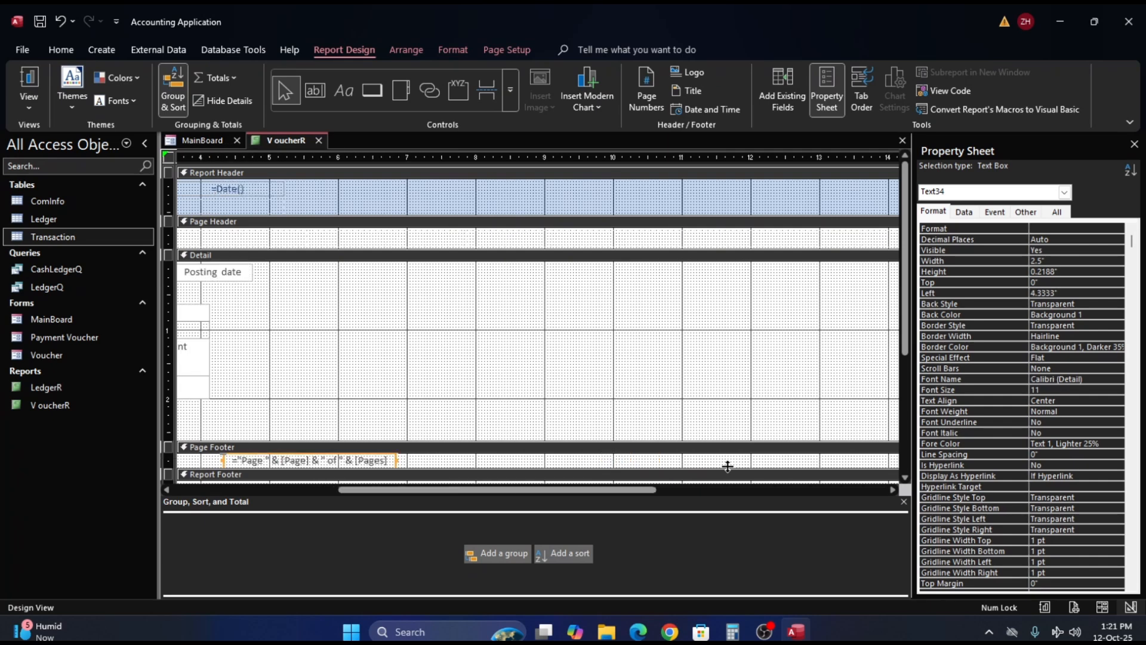
key(Left)
key(Left)
key(Left)
key(Left)
key(Left)
key(Left)
key(Left)
key(Left)
key(Left)
key(Left)
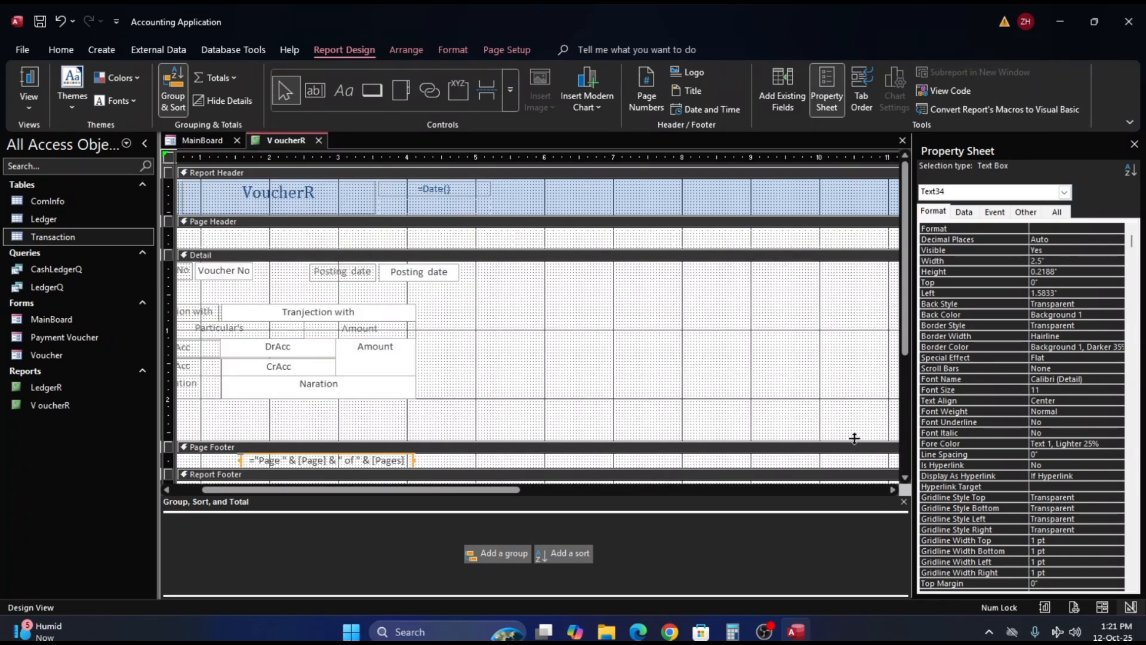
- Retry narrowing the report from its far edge and check the footer sections for controls placed there
drag(477, 491, 782, 494)
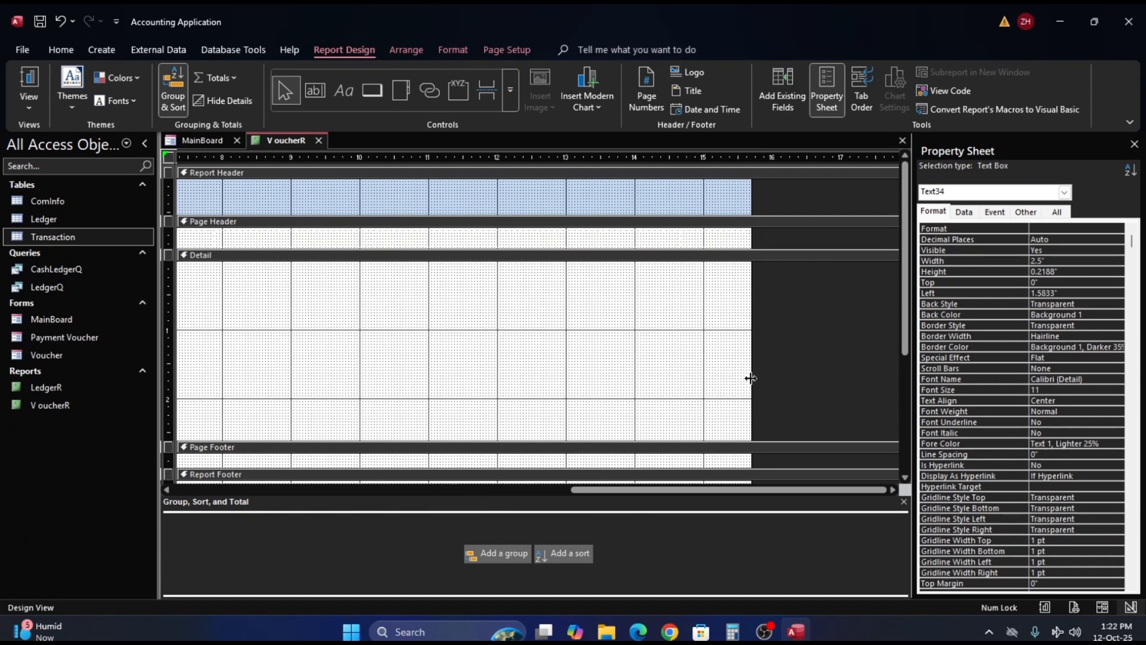
drag(751, 379, 505, 385)
scroll(633, 470, down, 3)
scroll(631, 470, down, 1)
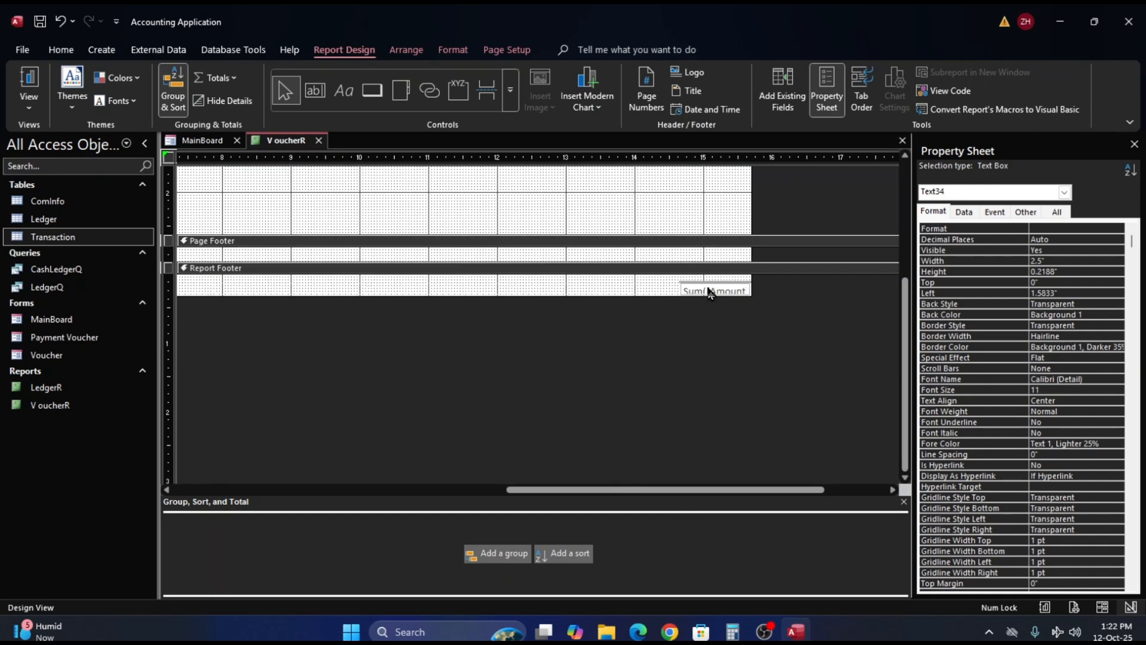
- Move the Amount total in the report footer inward to about 5.59 in and delete the empty layout cells at the far edge
drag(711, 288, 207, 280)
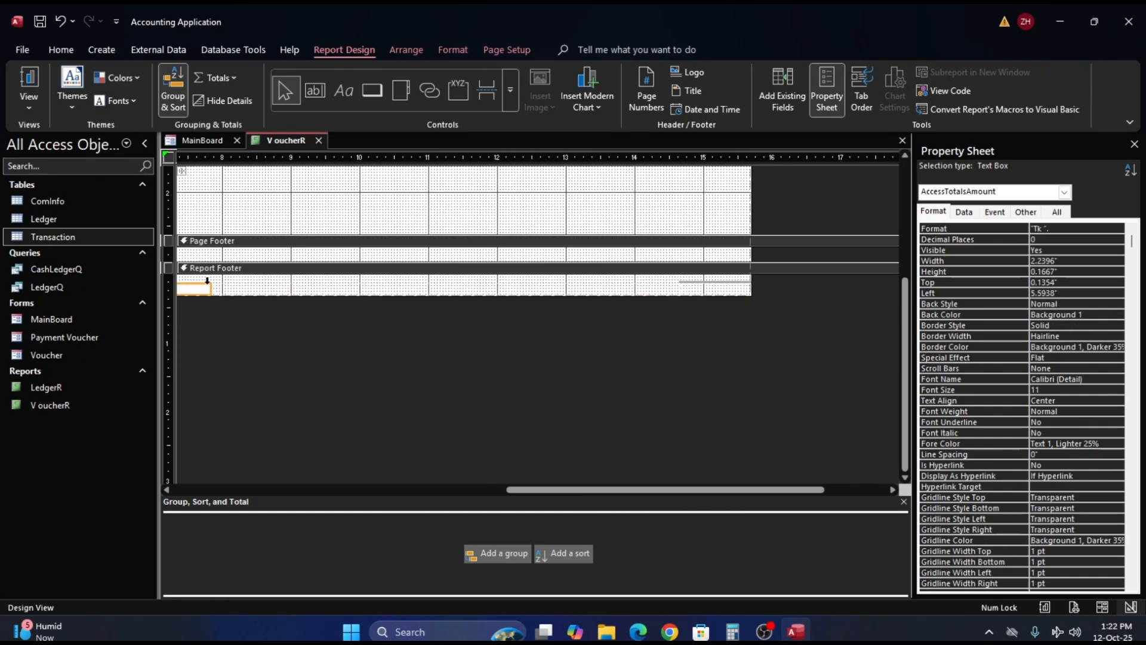
click(723, 281)
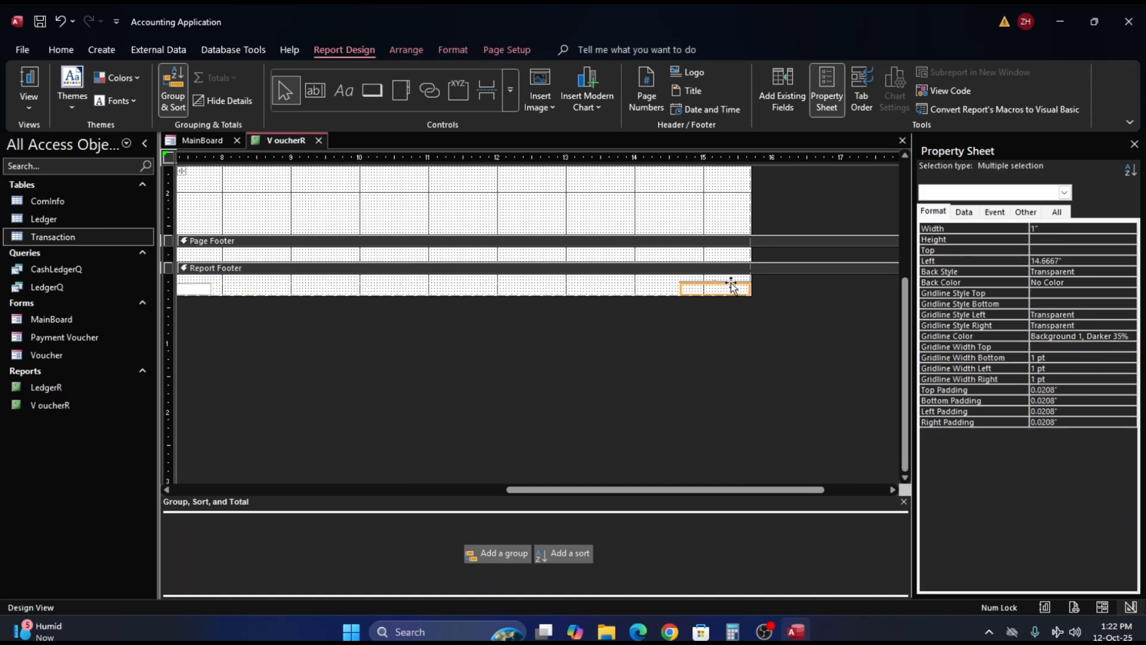
key(Delete)
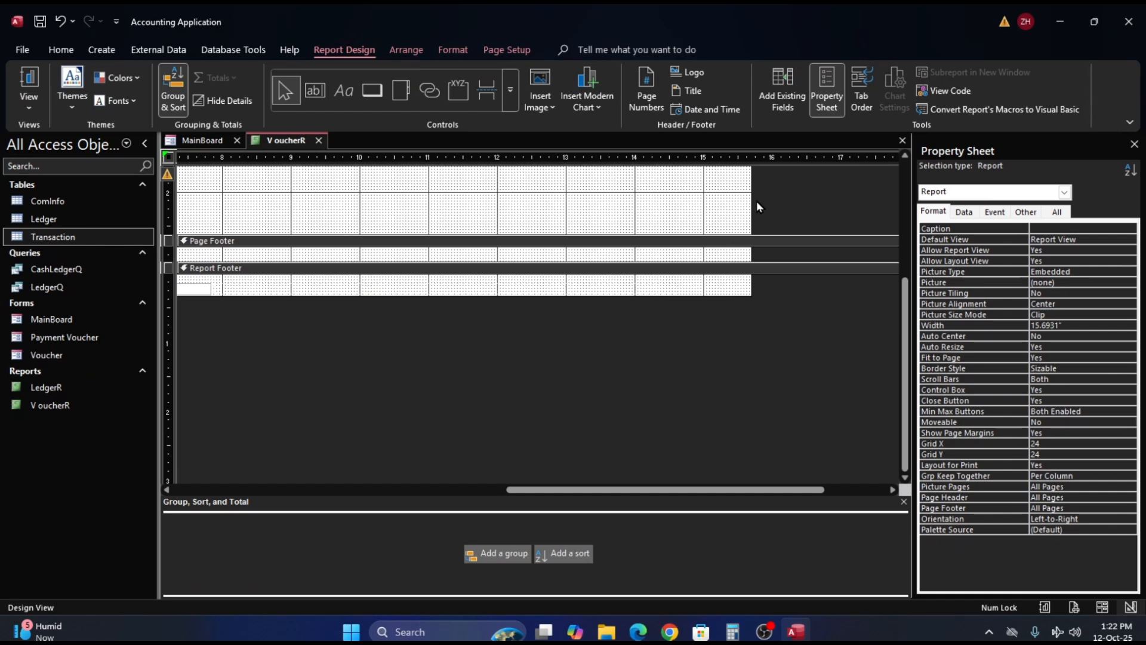
- Narrow the report to about 14.65 in by pulling its far edge inward
drag(749, 200, 227, 210)
scroll(627, 339, up, 5)
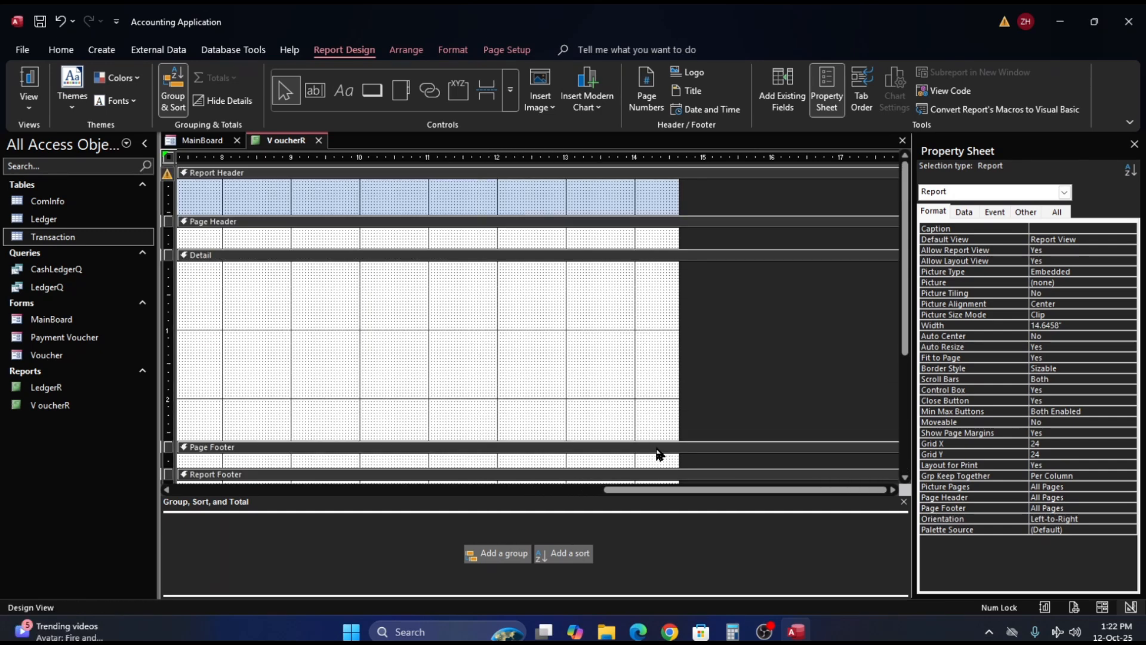
scroll(627, 483, down, 5)
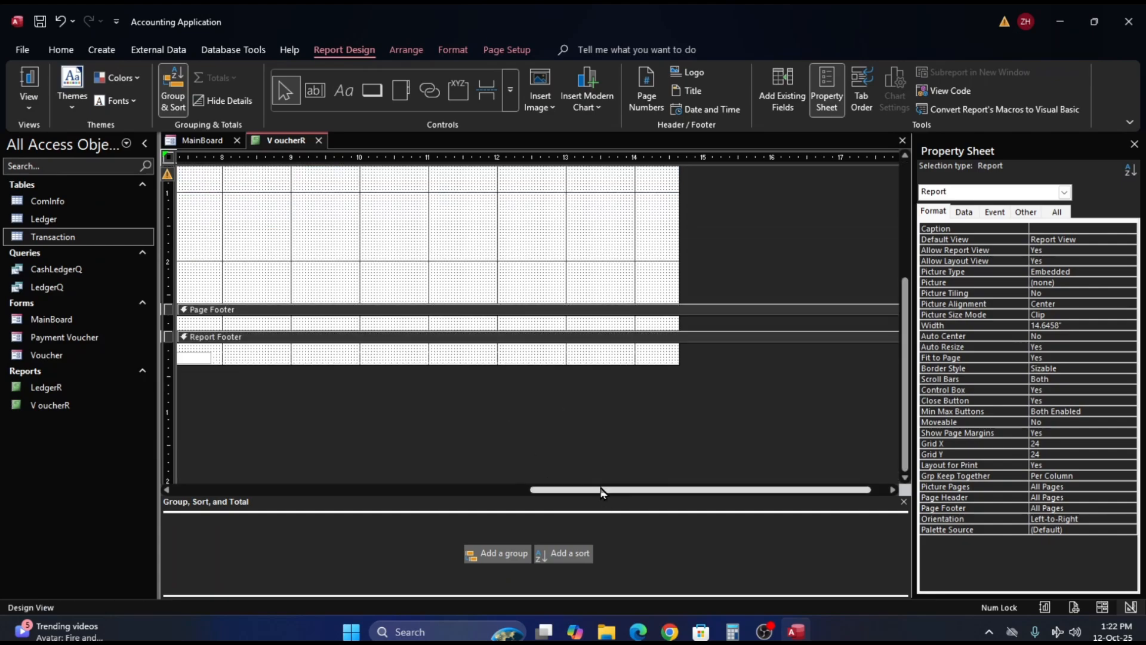
- Move the page number text box in the page footer to about 0.54 in from the left and 0.04 in from the top
drag(601, 488, 274, 481)
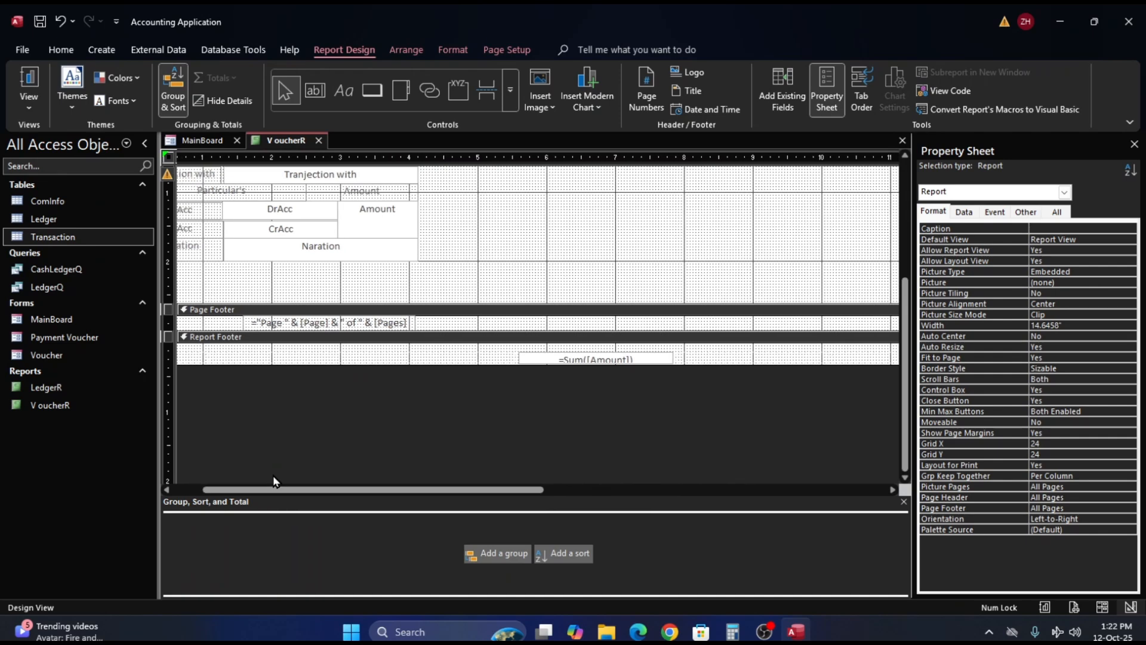
click(367, 326)
drag(367, 325, 296, 328)
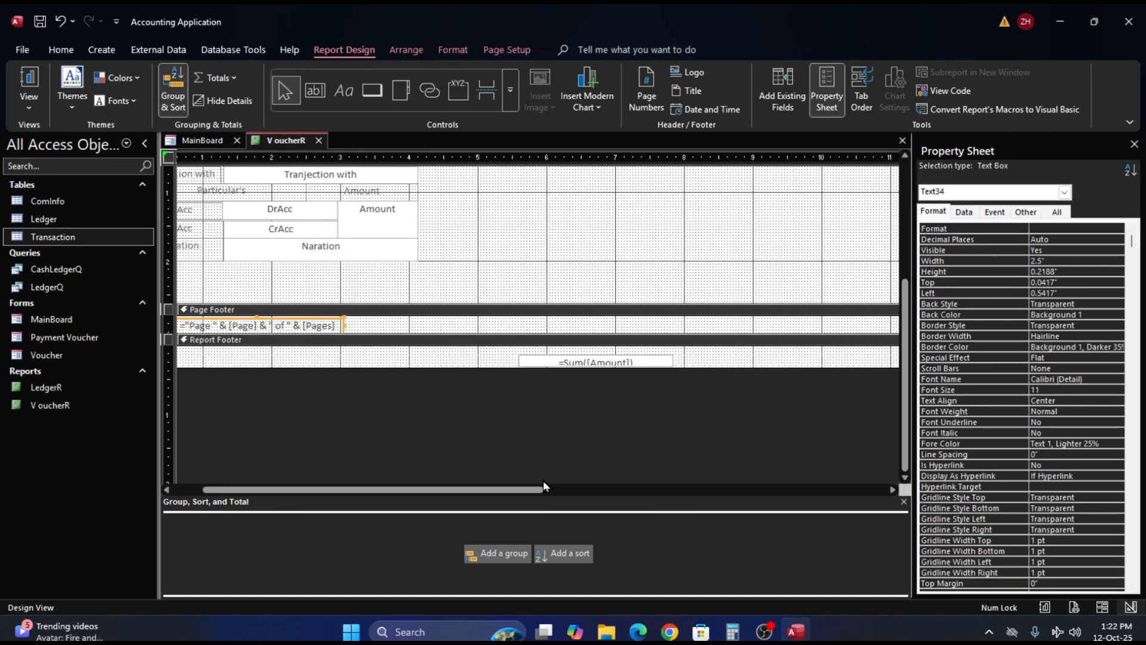
- Try to pull the report's far edge further inward, to about the 11 in mark
drag(544, 486, 812, 488)
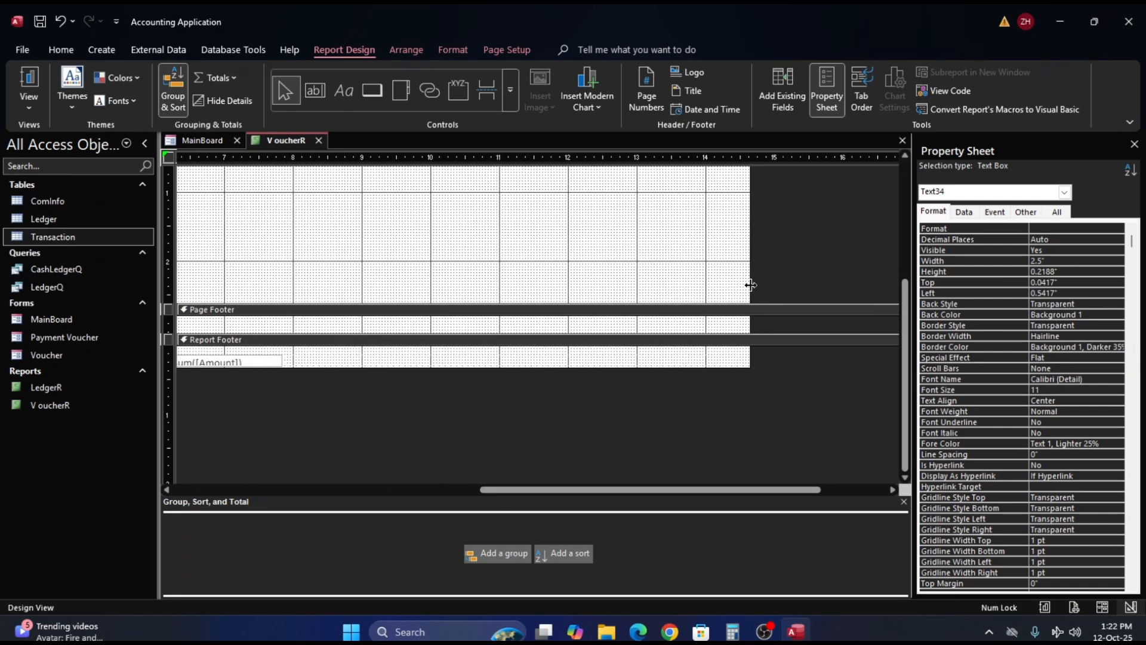
drag(751, 285, 485, 291)
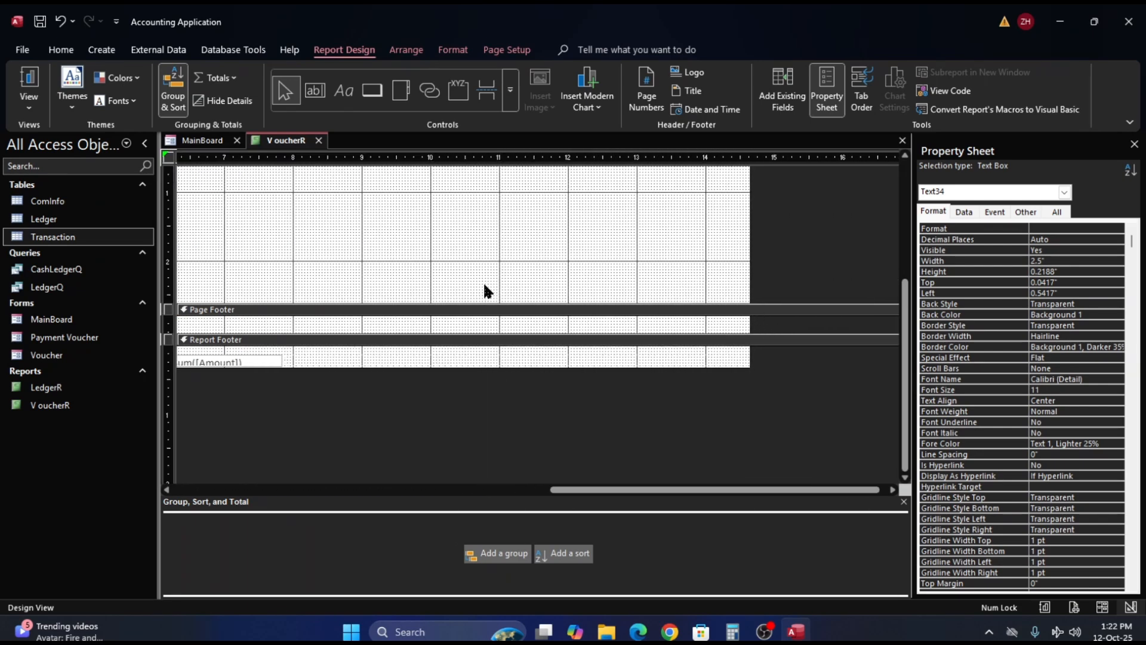
- Delete the Amount total text box from the report footer
scroll(679, 326, up, 3)
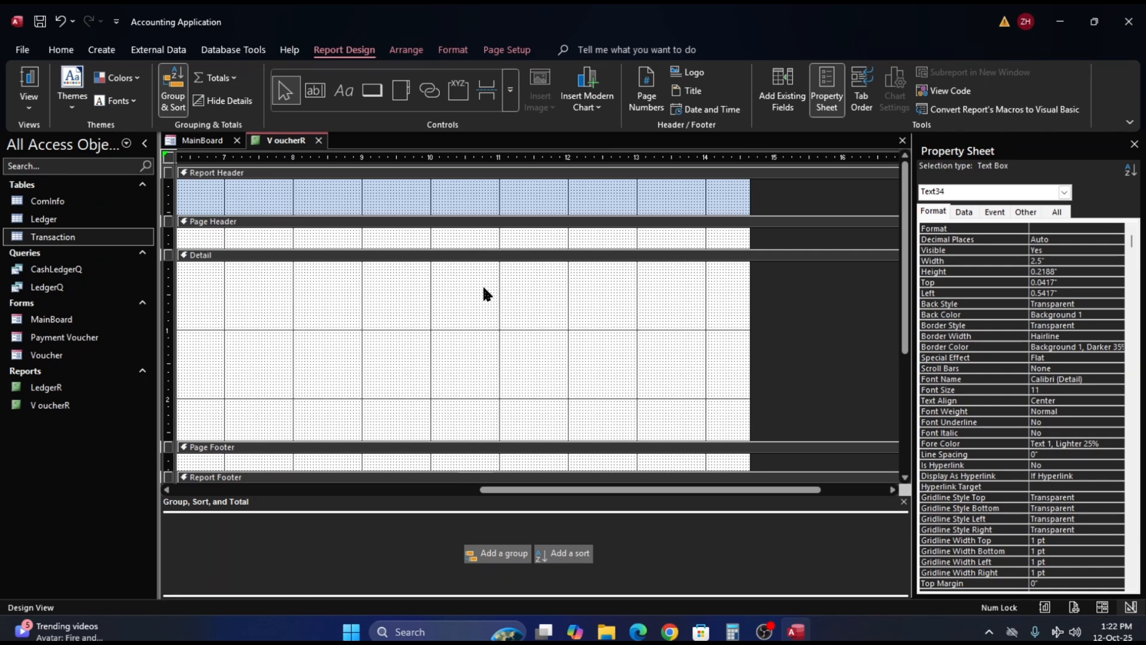
scroll(521, 416, down, 3)
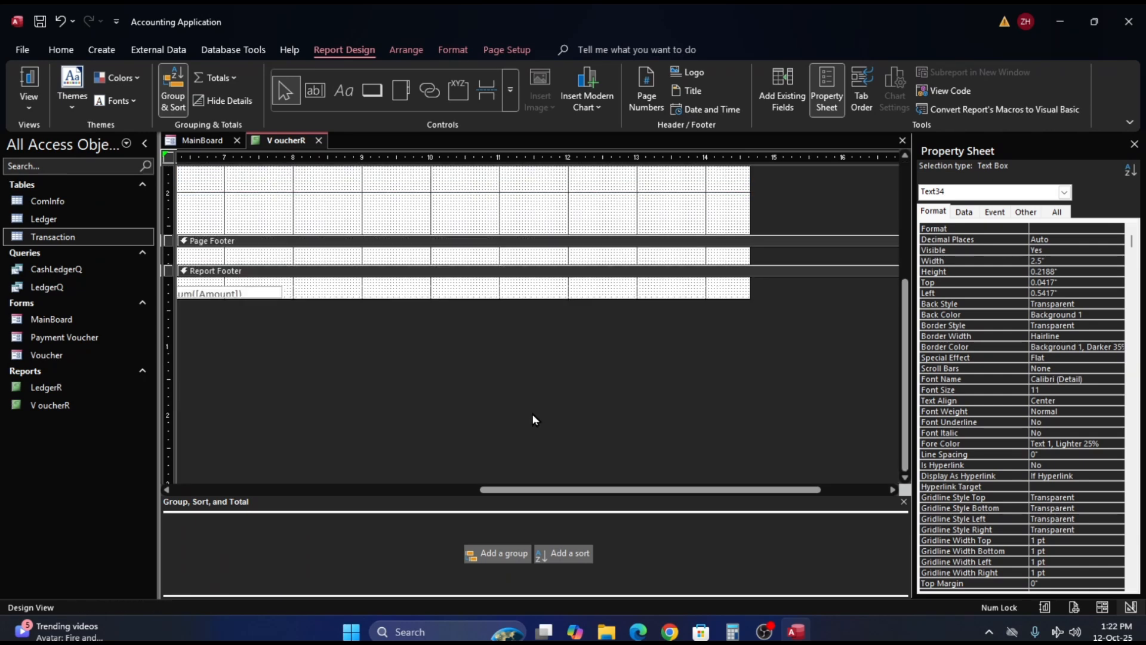
drag(517, 489, 192, 467)
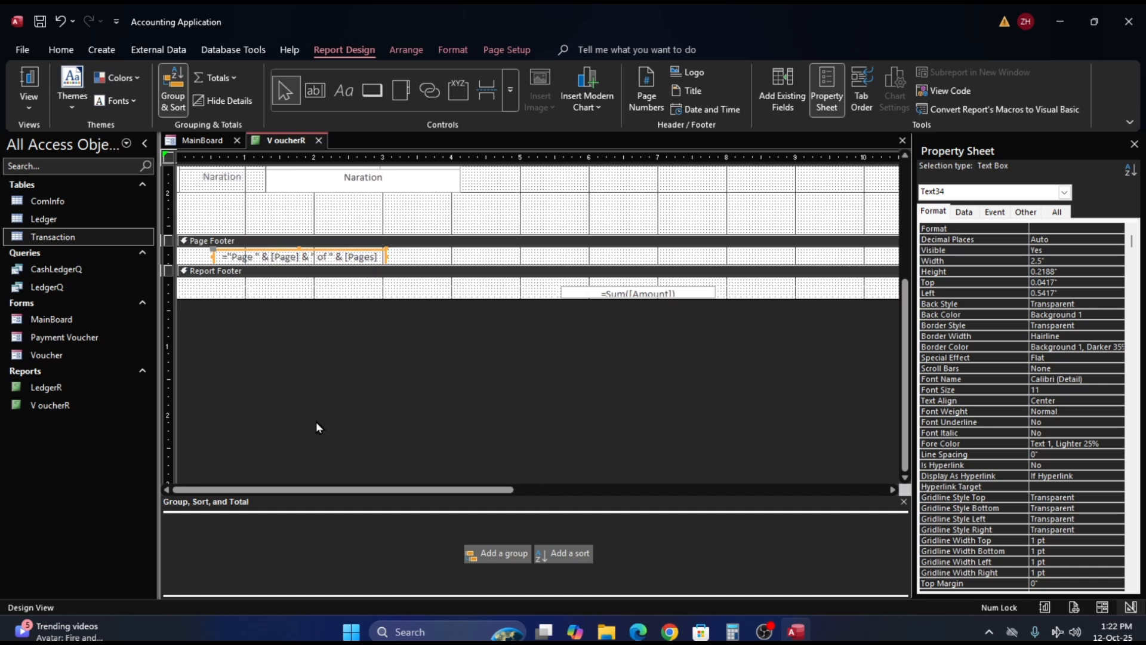
click(643, 294)
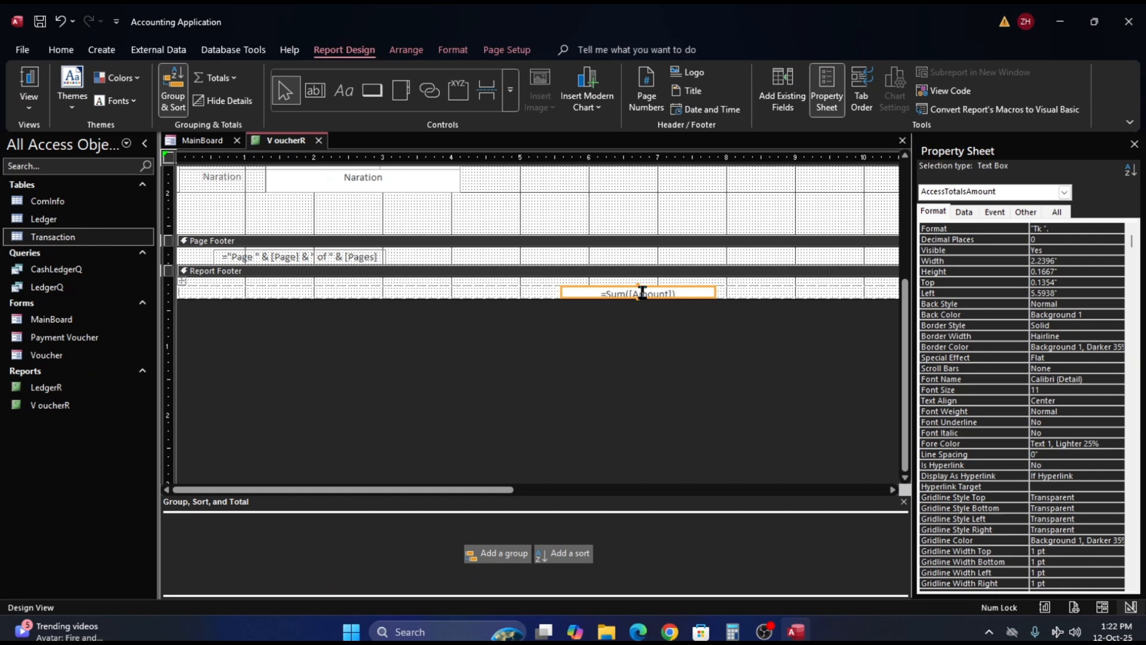
click(748, 304)
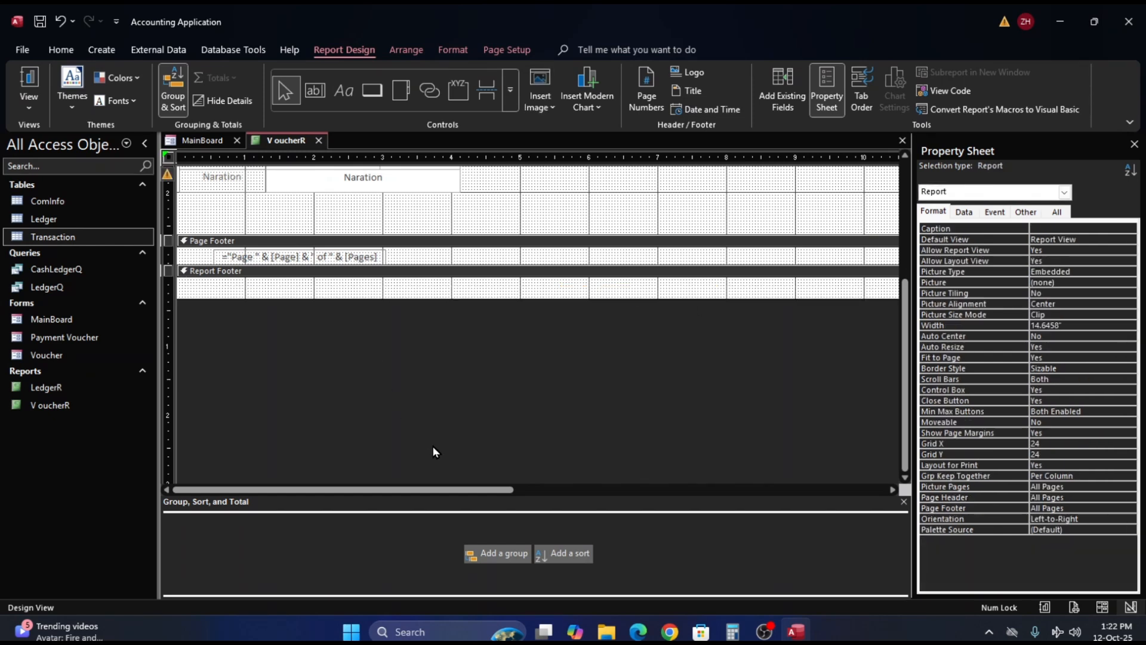
- Narrow the report to about 5.29 in by pulling its far edge inward, close to the date box in the header
scroll(618, 380, up, 5)
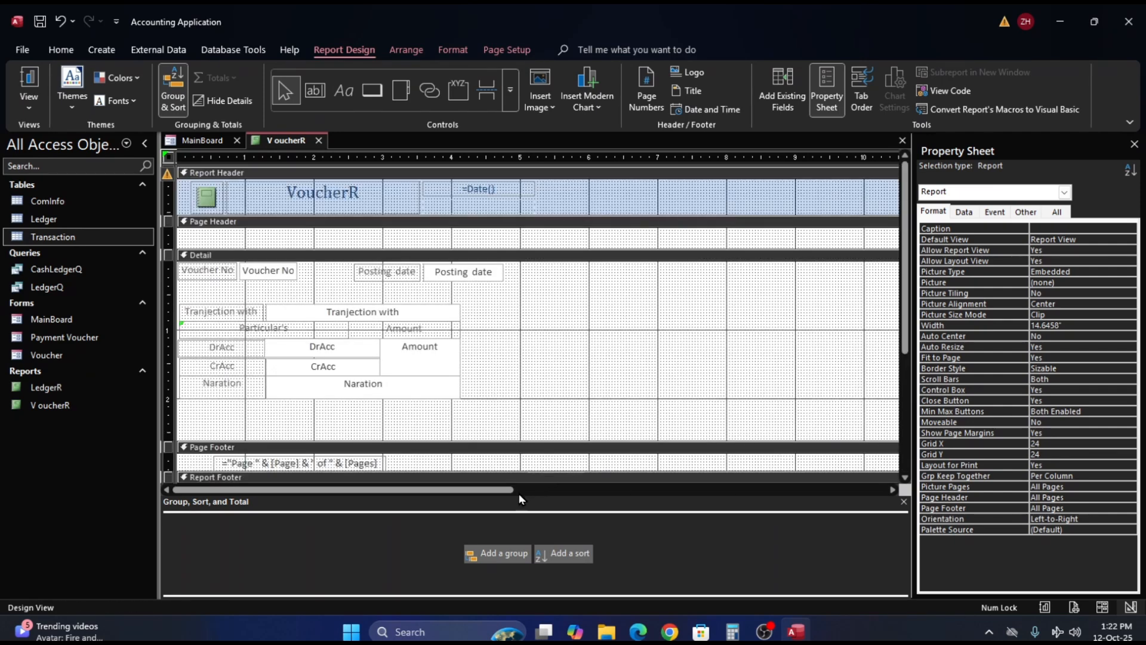
drag(501, 489, 782, 512)
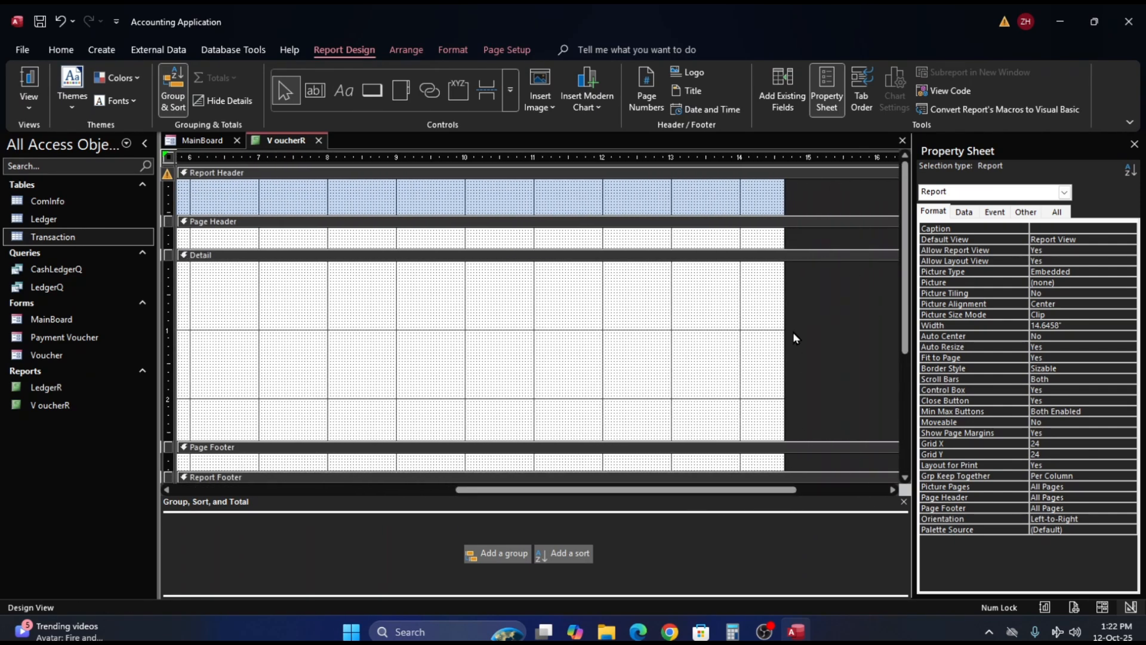
drag(508, 323, 265, 321)
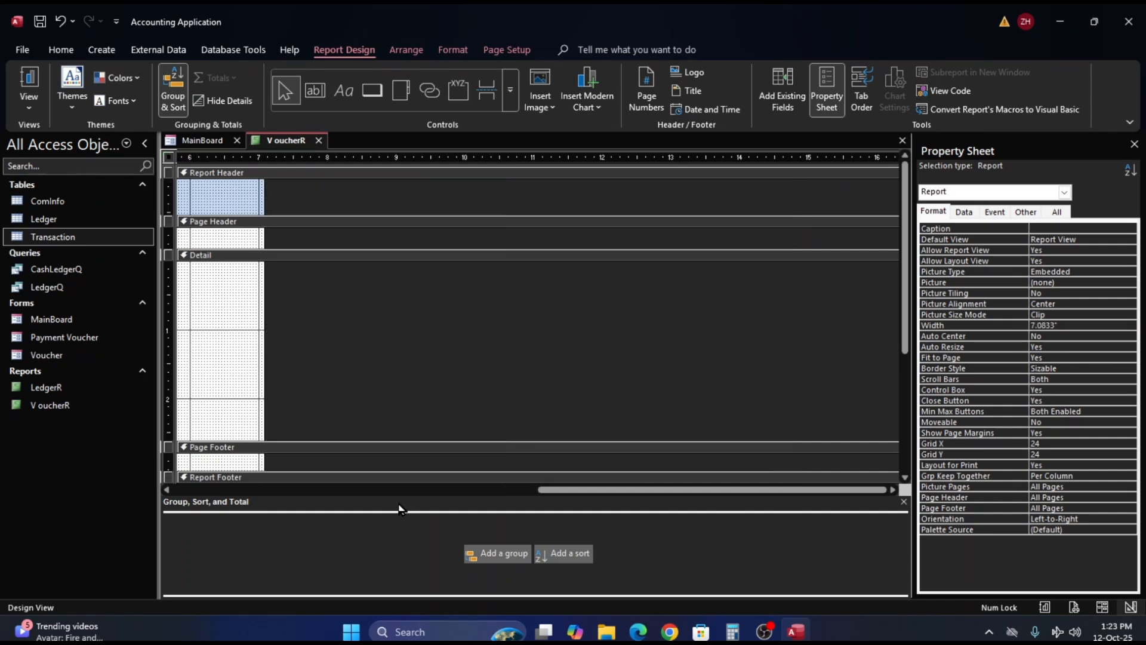
drag(582, 490, 302, 489)
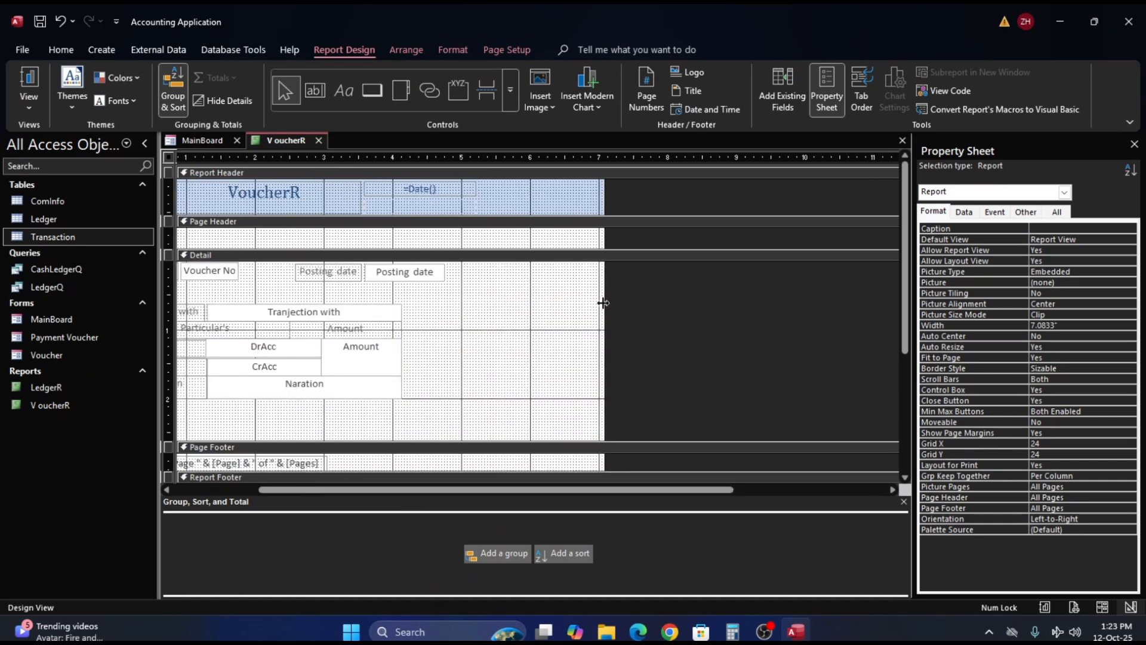
drag(603, 302, 480, 307)
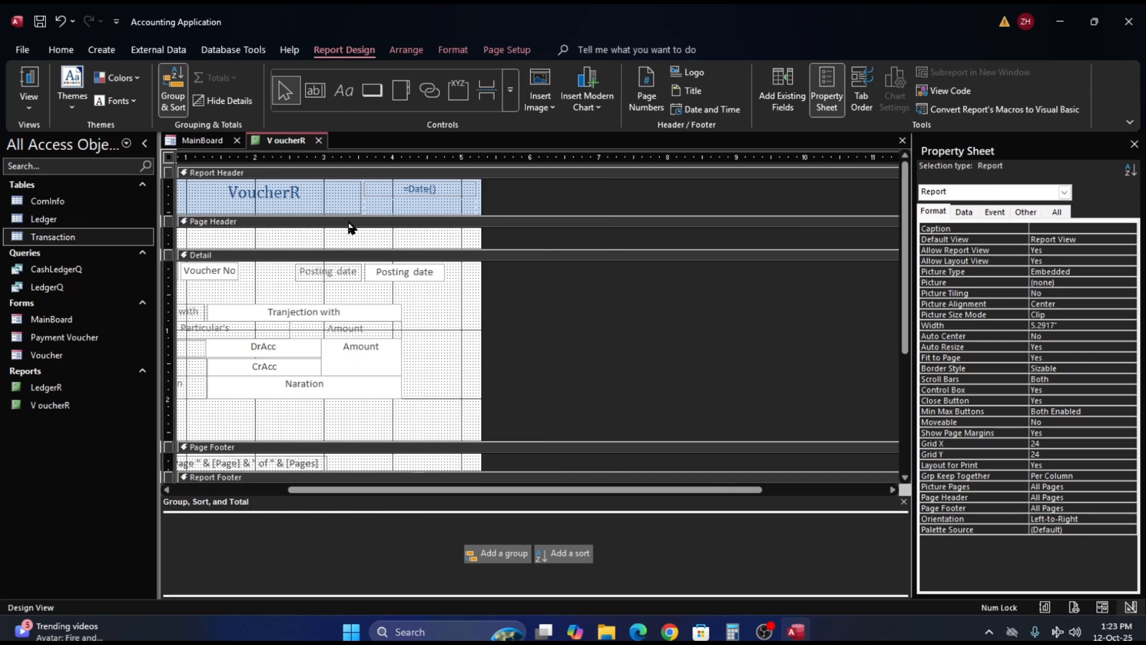
- Check the voucher layout in Report View and Print Preview, and return to Design View
click(36, 84)
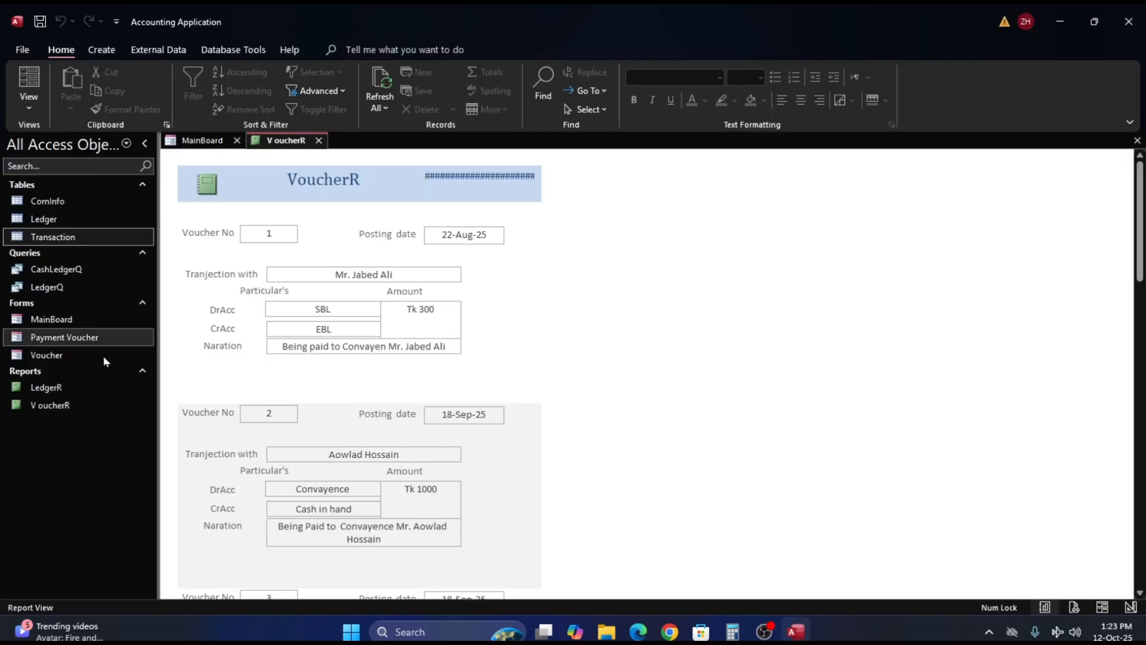
click(25, 50)
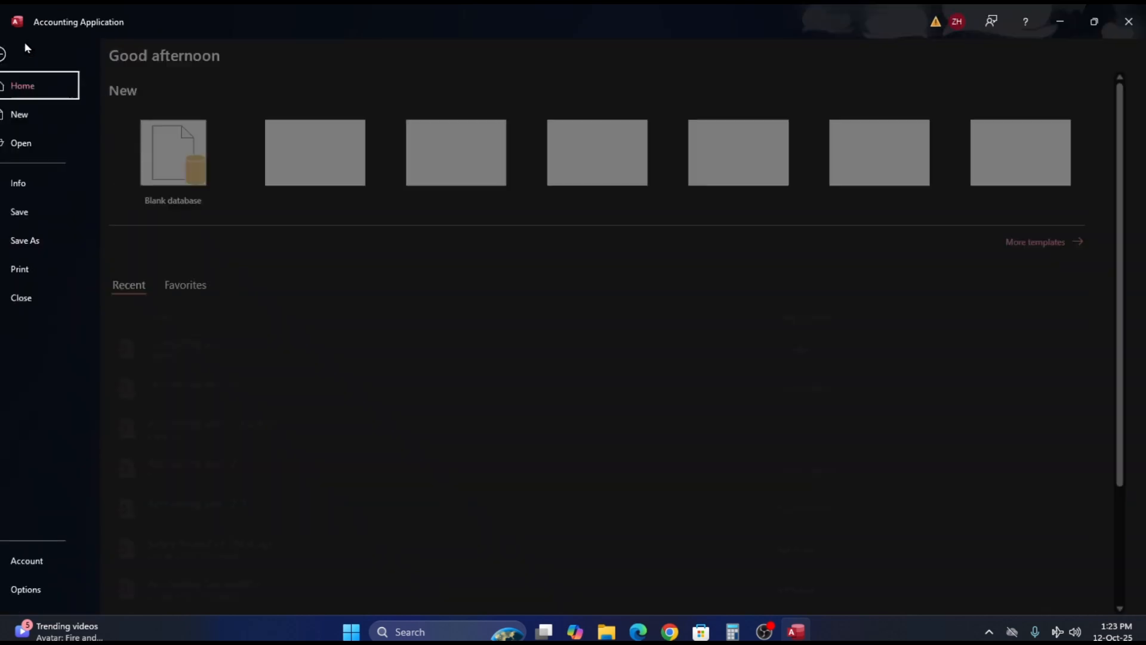
click(42, 270)
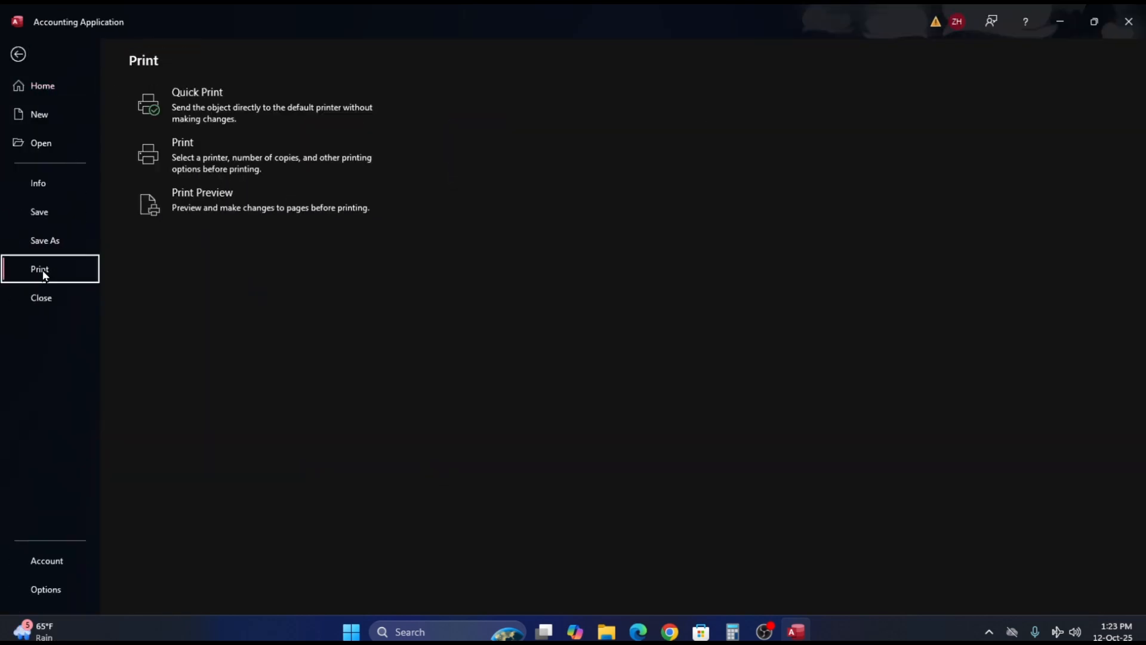
click(236, 209)
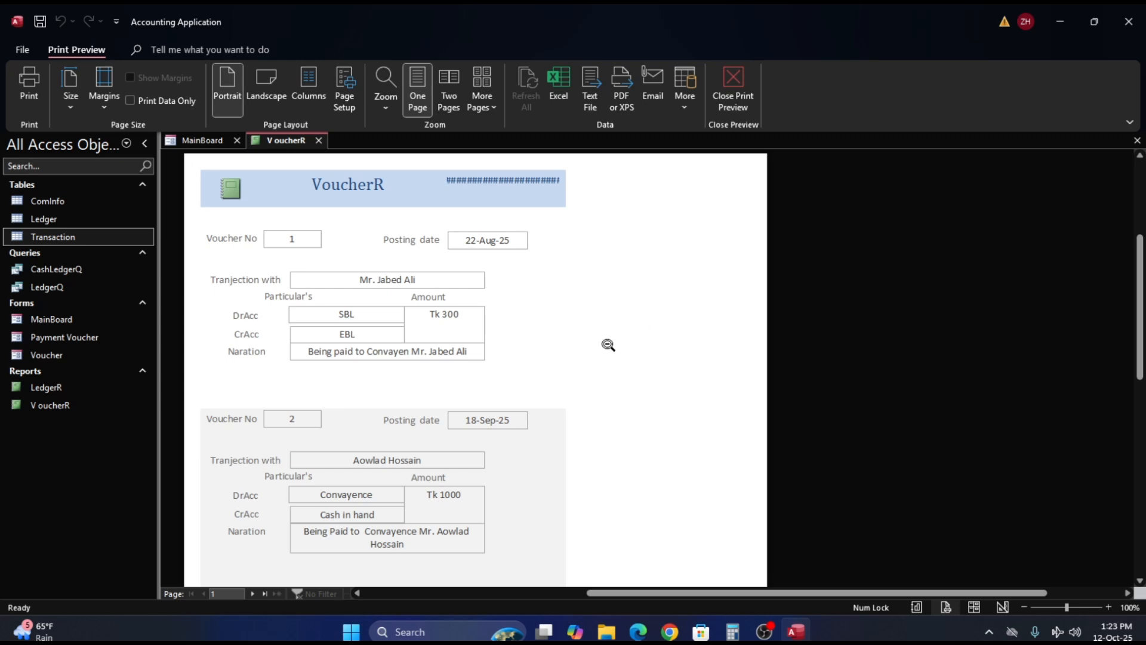
scroll(608, 345, down, 5)
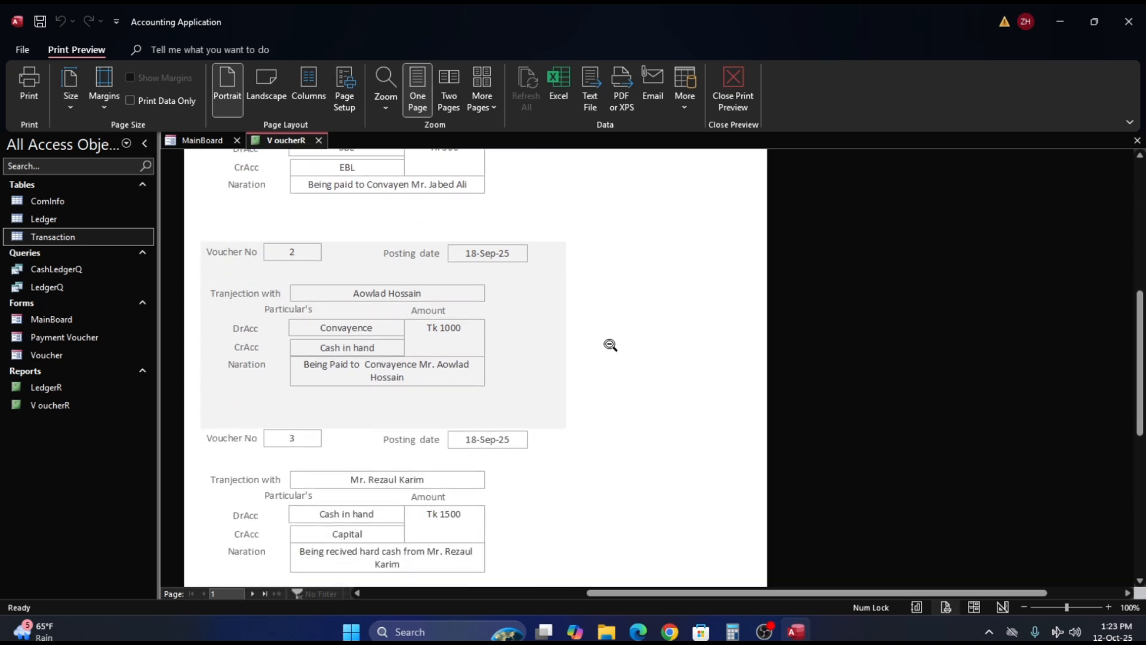
scroll(610, 345, up, 3)
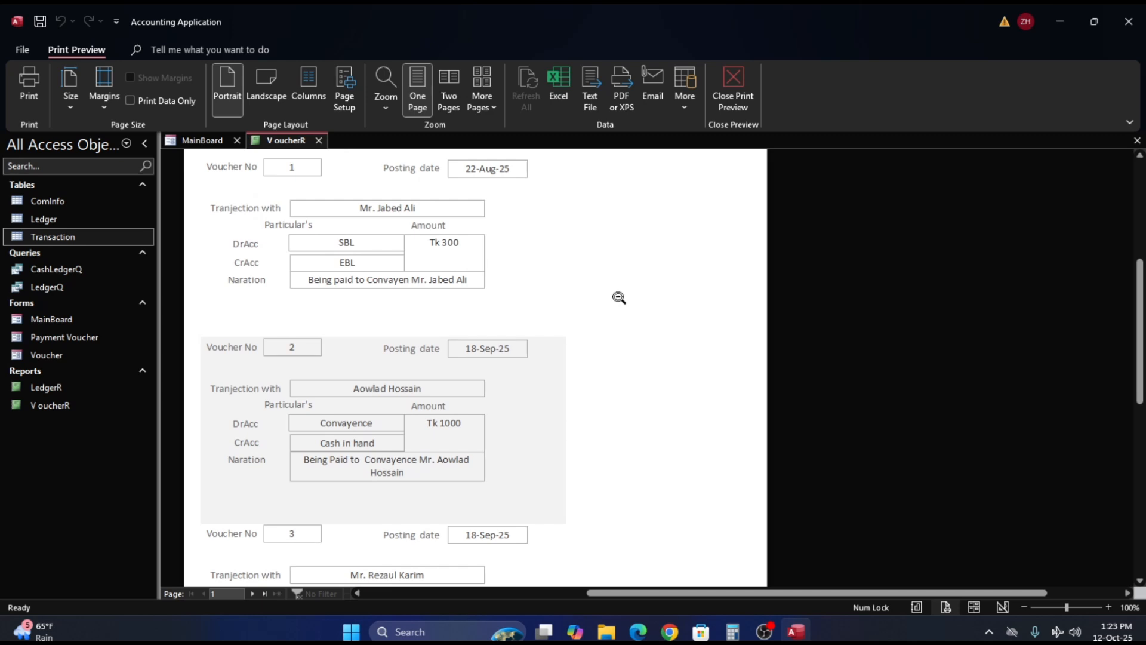
right_click(611, 275)
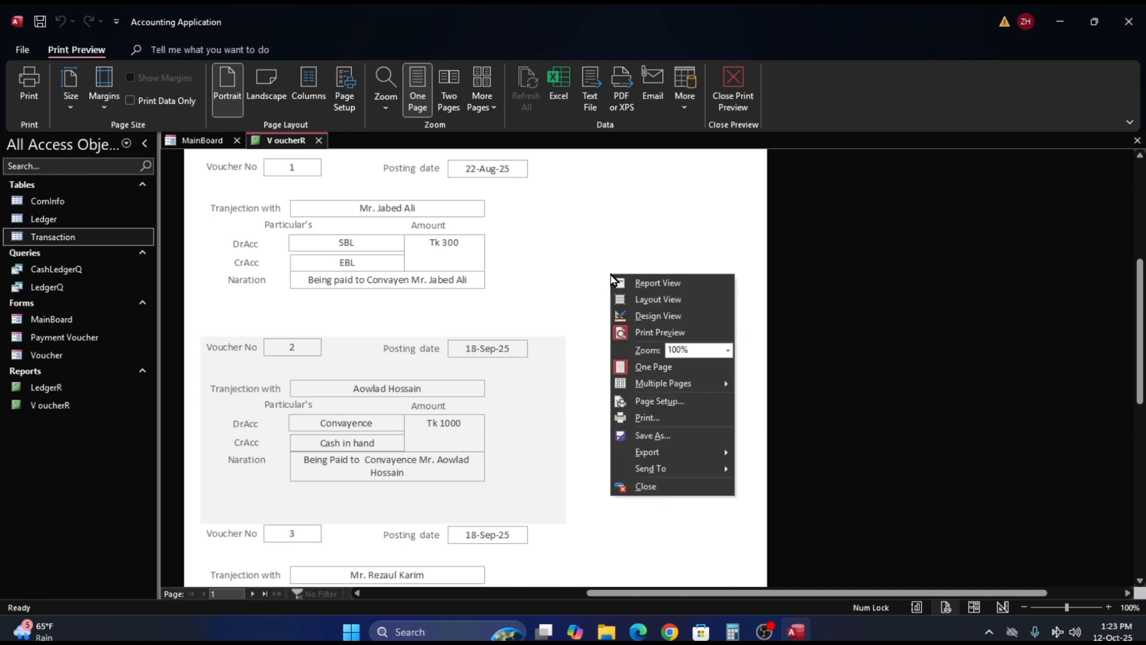
click(655, 316)
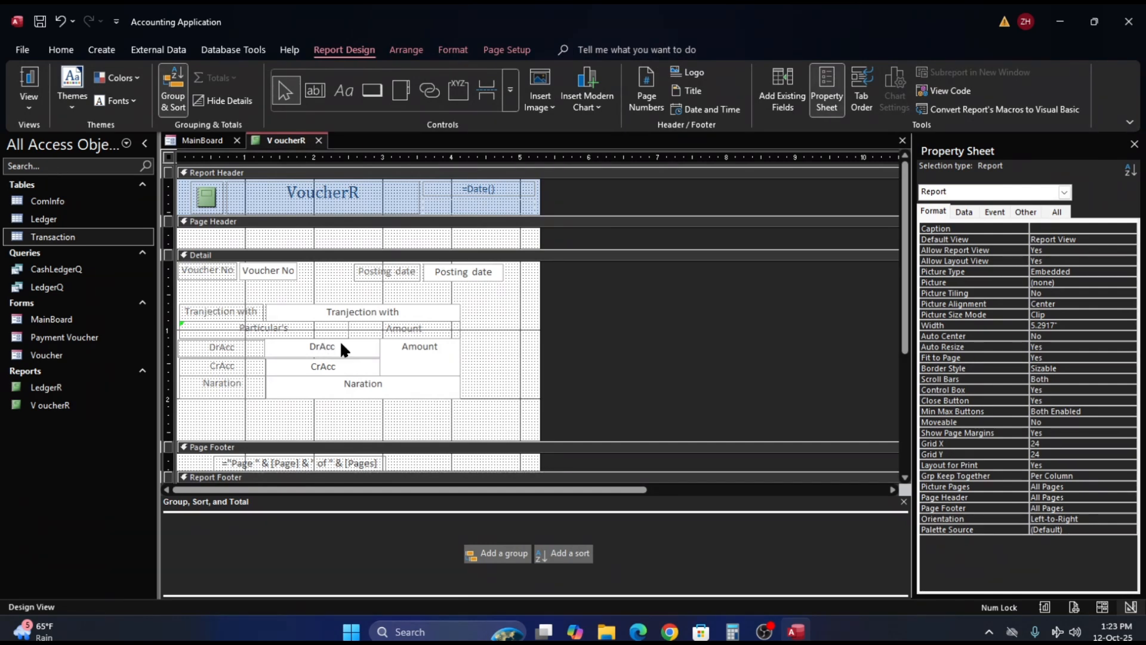
click(478, 377)
key(ctrl+a)
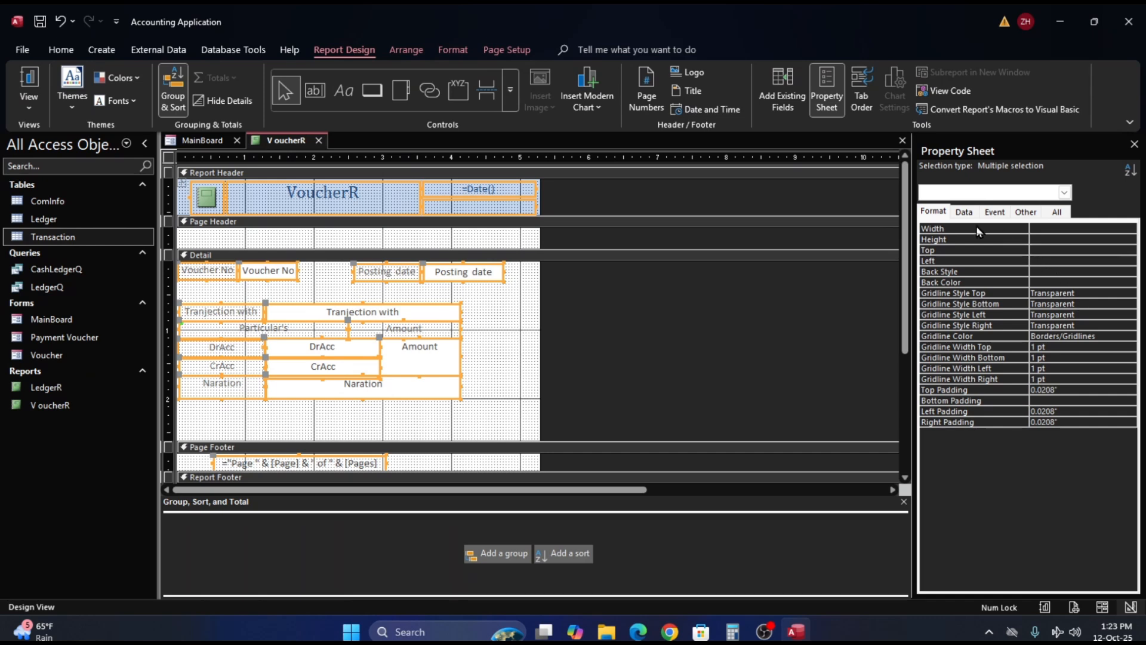
click(942, 214)
click(517, 375)
- Narrow the title label in the report header to about 1.9 in and reduce the report width to about 4.9 in
click(380, 199)
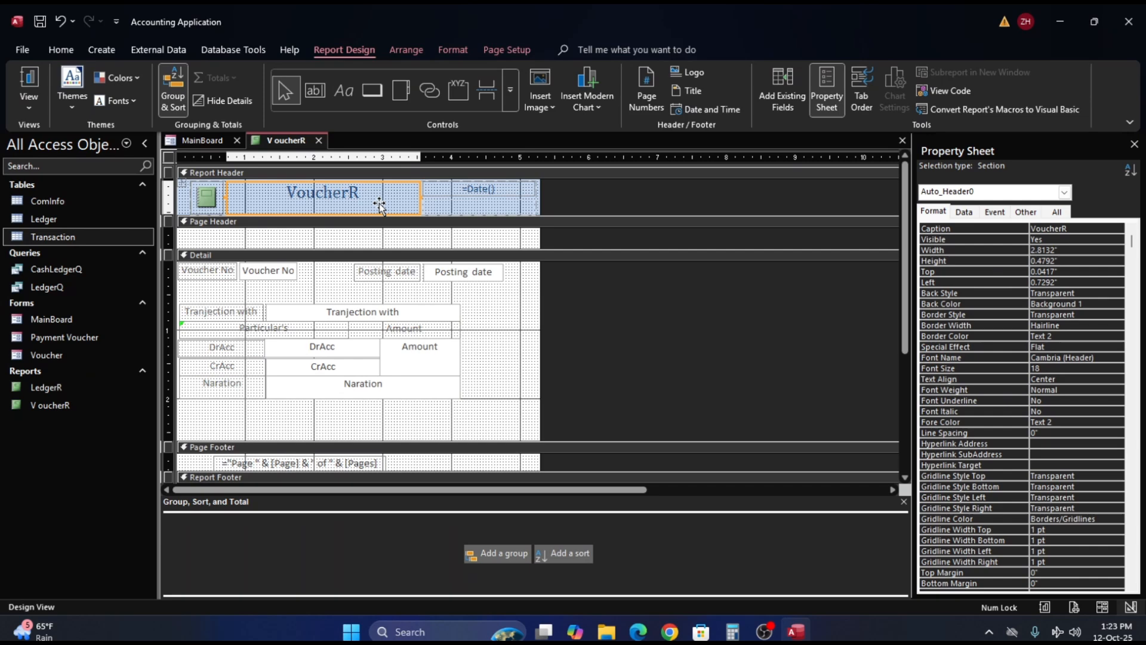
click(206, 206)
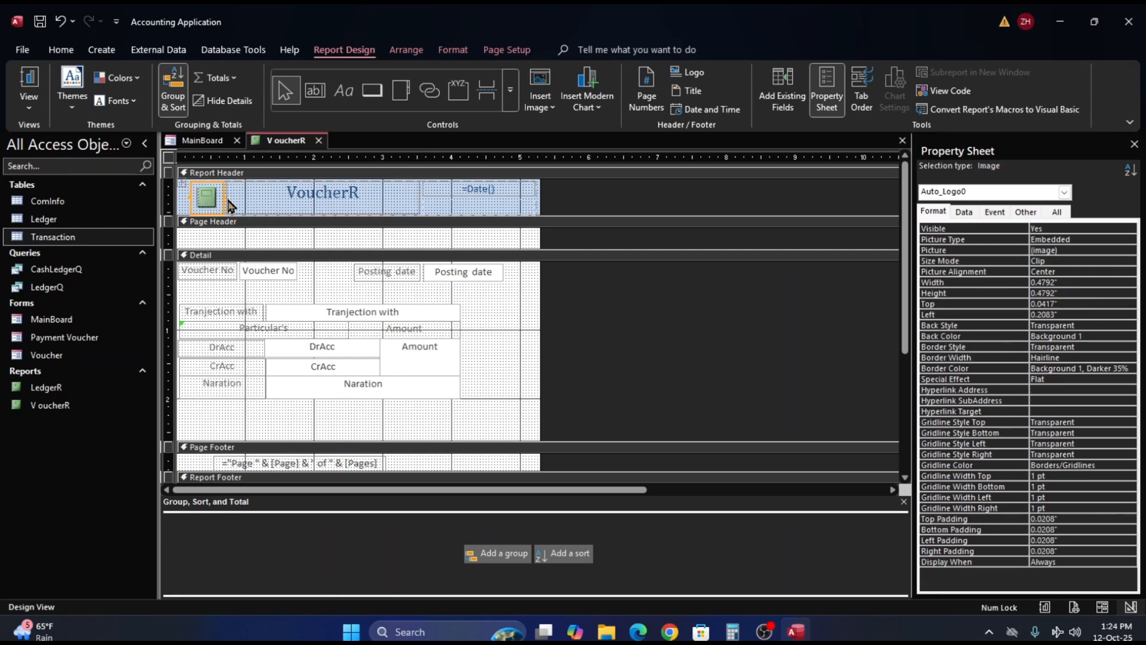
click(332, 199)
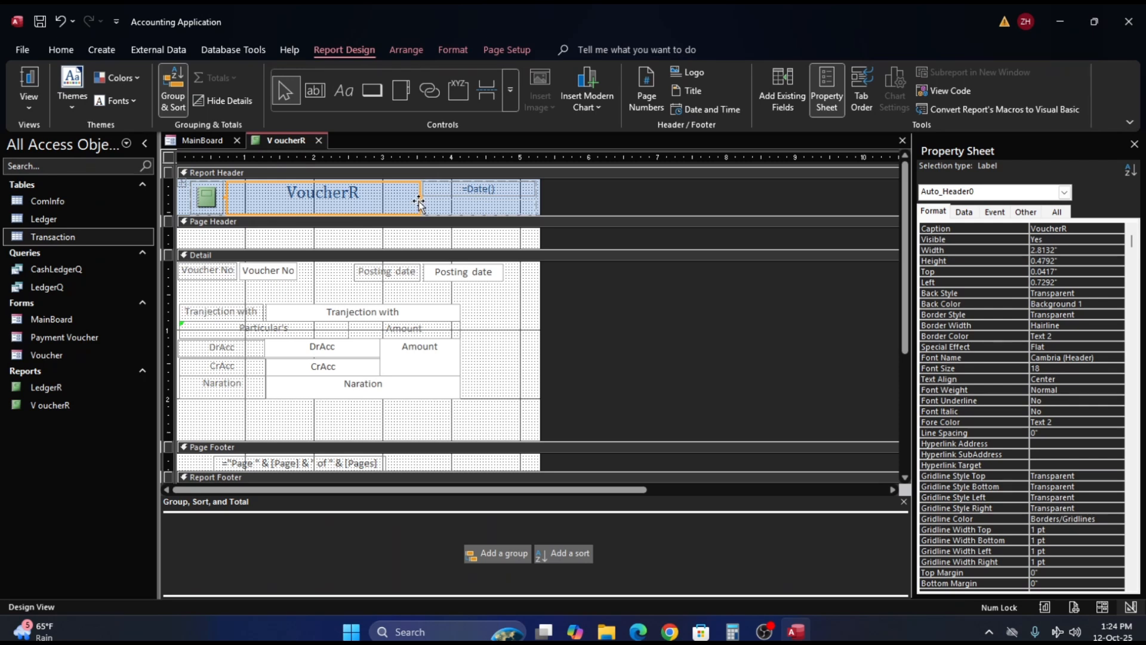
drag(418, 195, 357, 201)
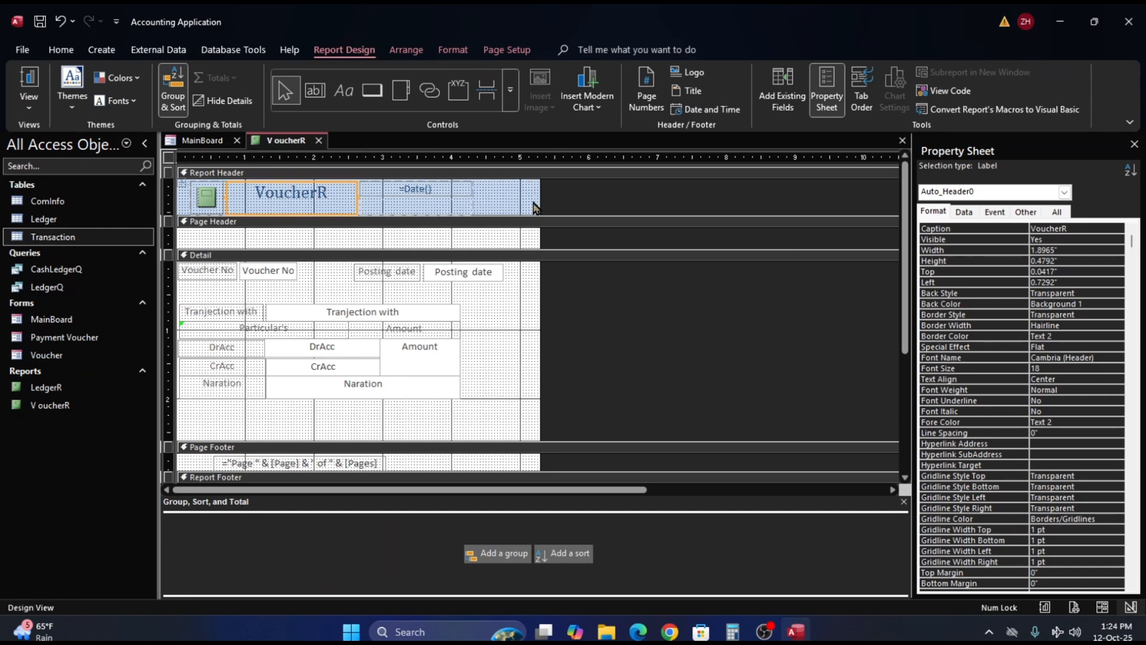
drag(537, 200, 513, 198)
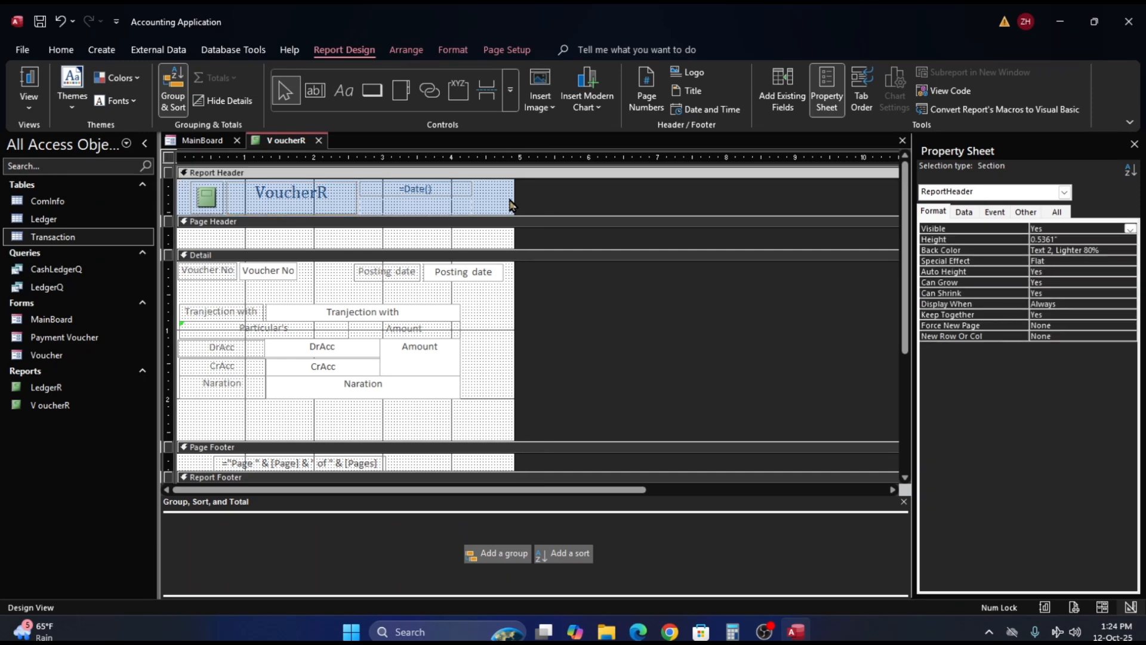
- Move the Posting date text box and its label inward to about 3.22 in from the left and narrow the report to about 4.5 in
click(455, 274)
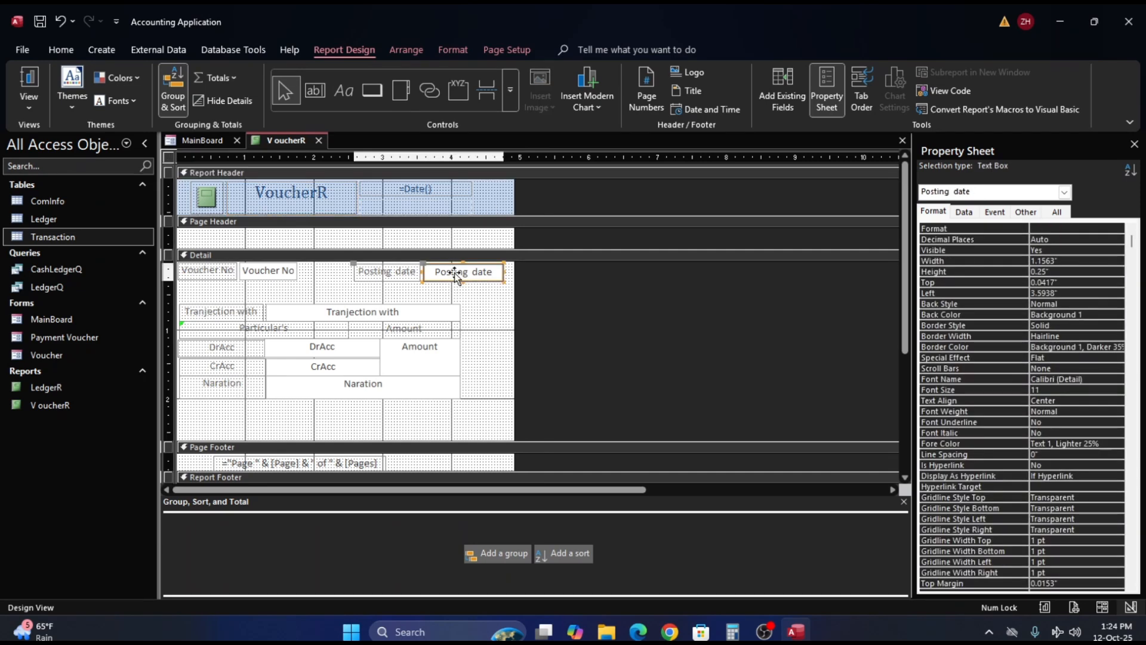
key(Left)
key(Left)
key(Left)
key(Left)
key(Left)
key(Left)
key(Left)
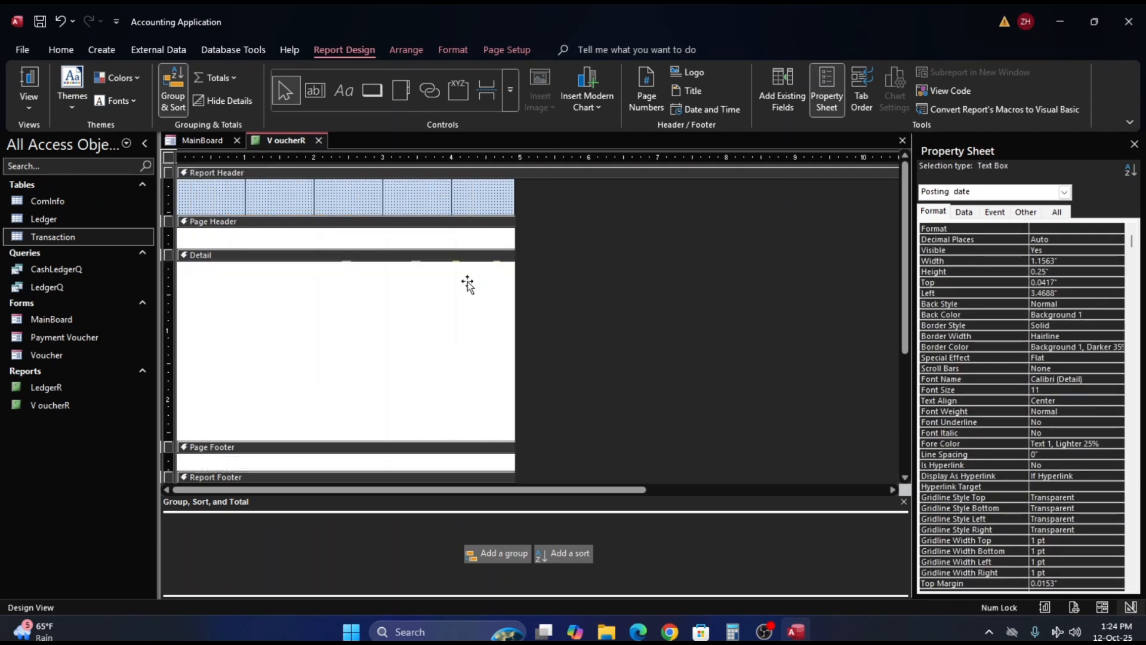
key(Left)
key(Left)
key(Left)
key(Left)
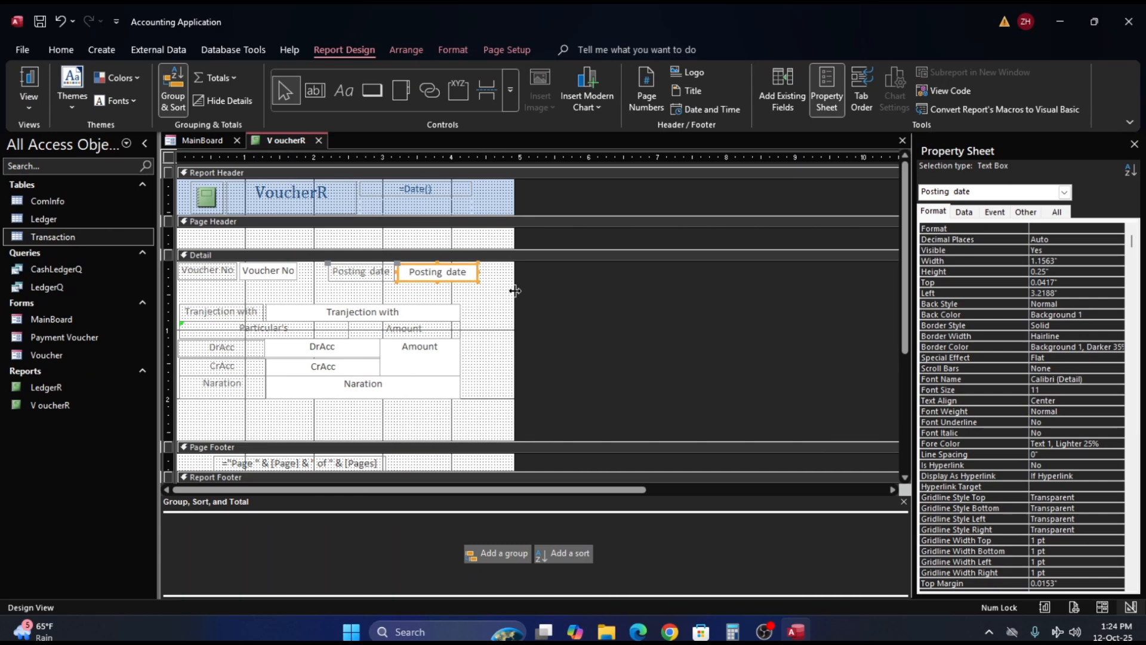
drag(515, 290, 483, 296)
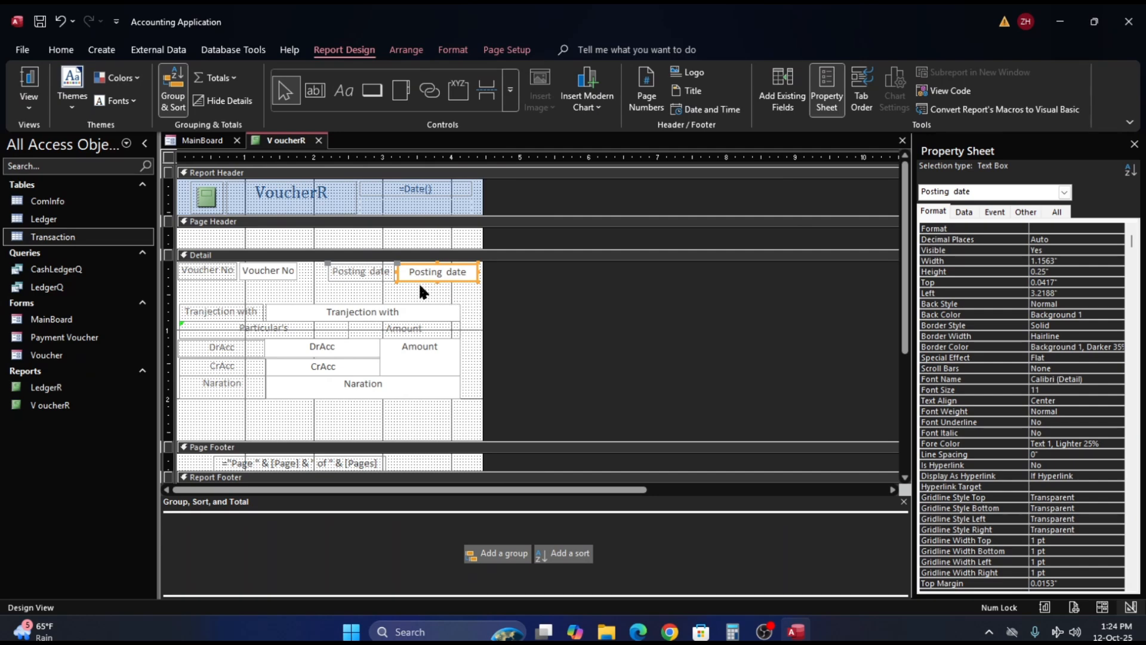
- Nudge the Posting date text box and its label to about 3.01 in from the left and narrow the report to about 4.32 in
key(Left)
key(Left)
key(Left)
key(Left)
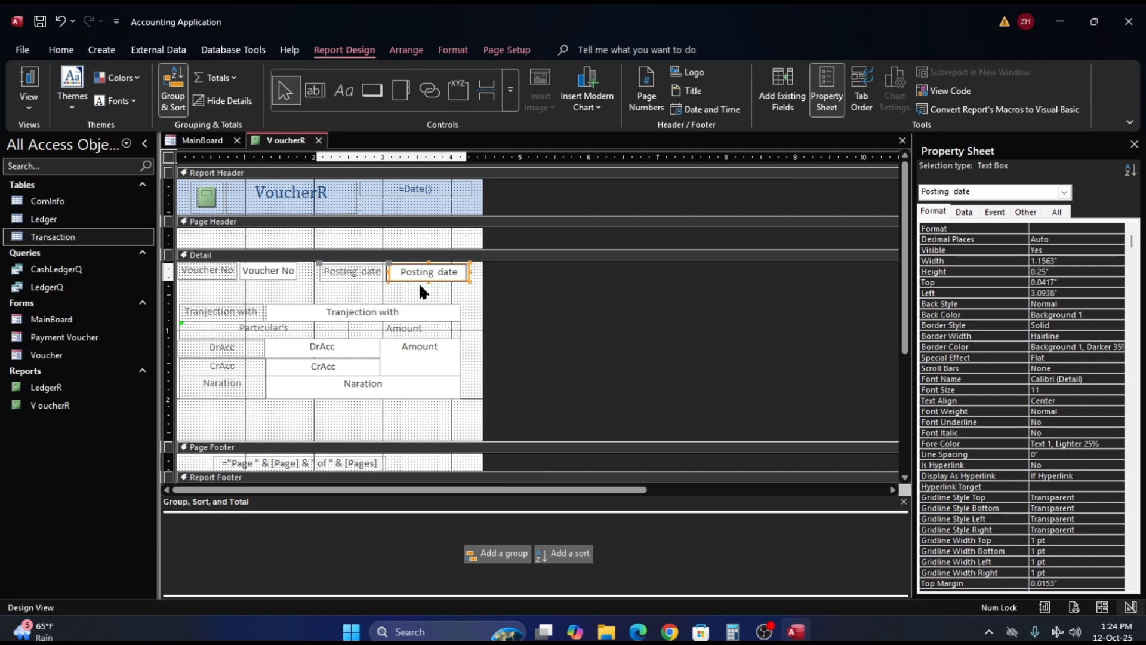
key(Left)
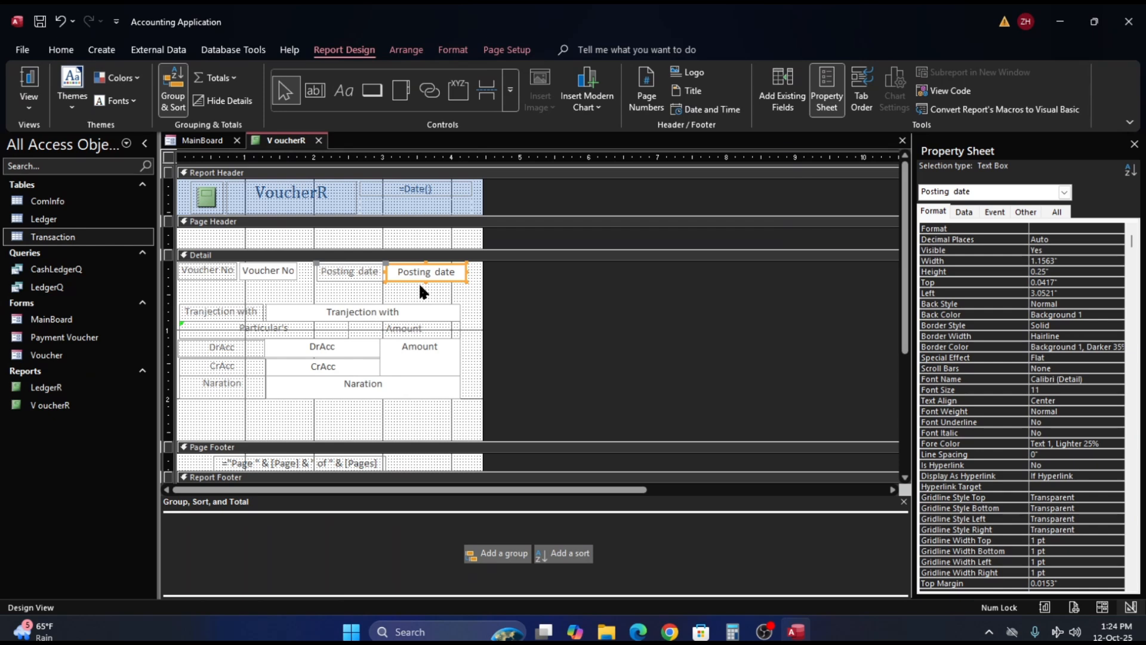
key(Left)
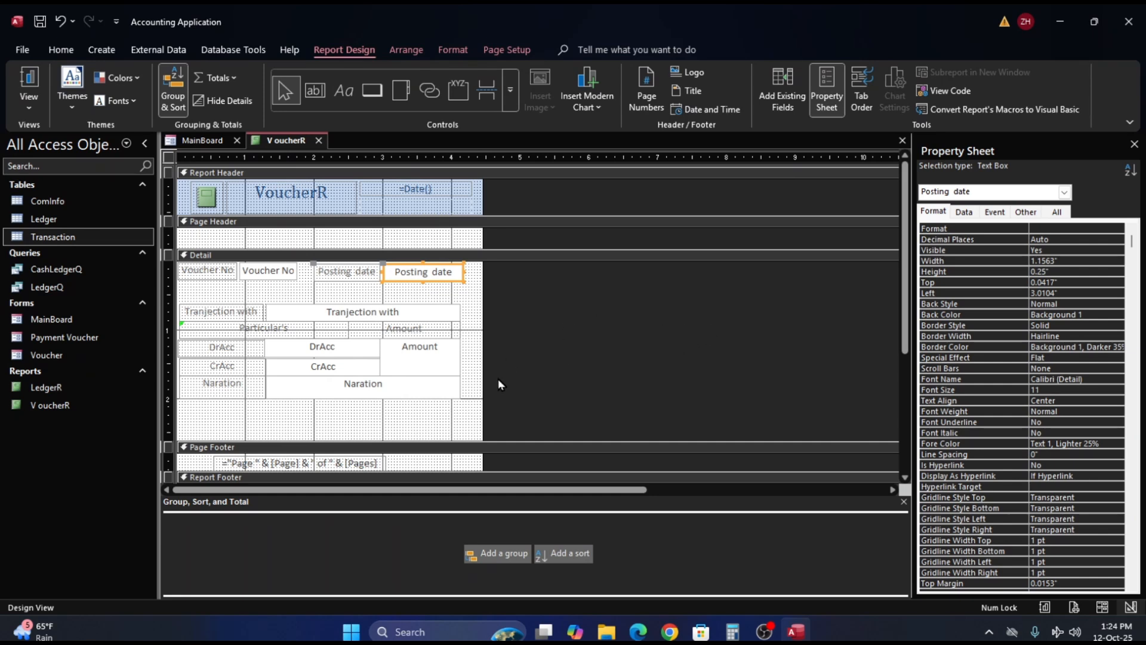
drag(482, 386, 473, 388)
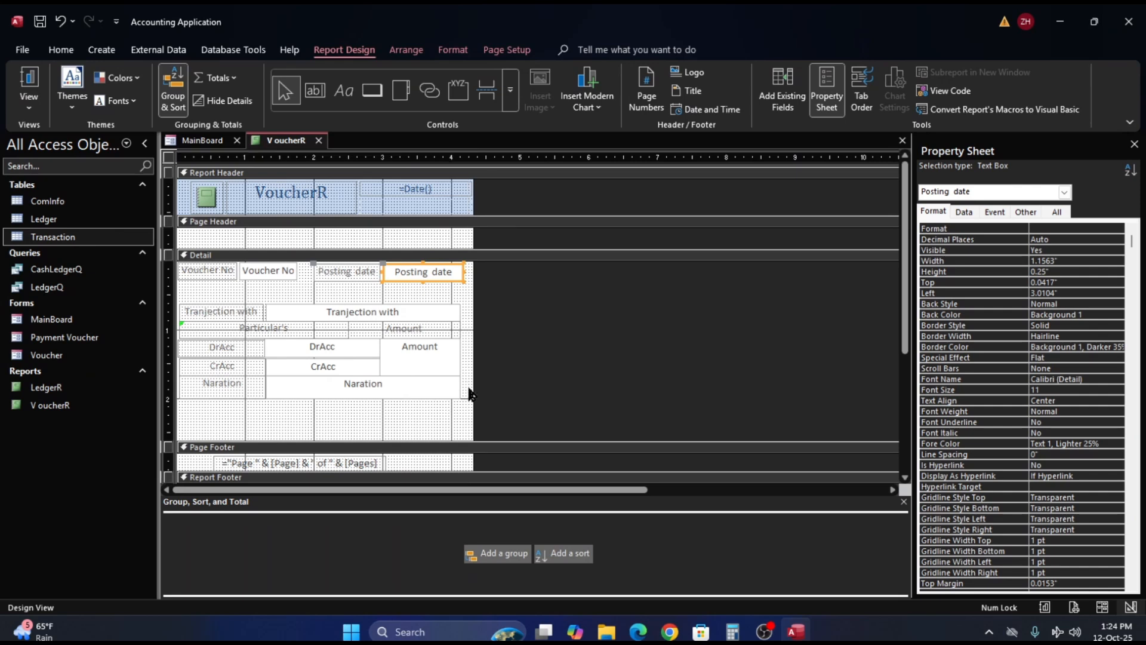
- Delete the date text box from the report header and try to pull the report's far edge further inward
click(433, 192)
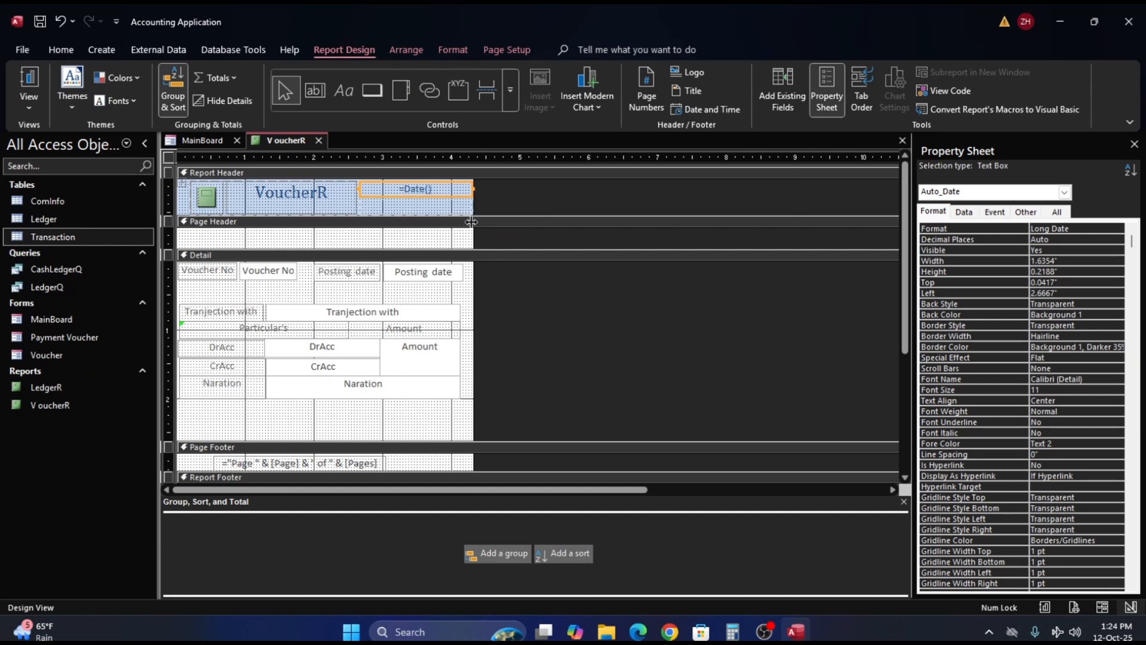
key(Delete)
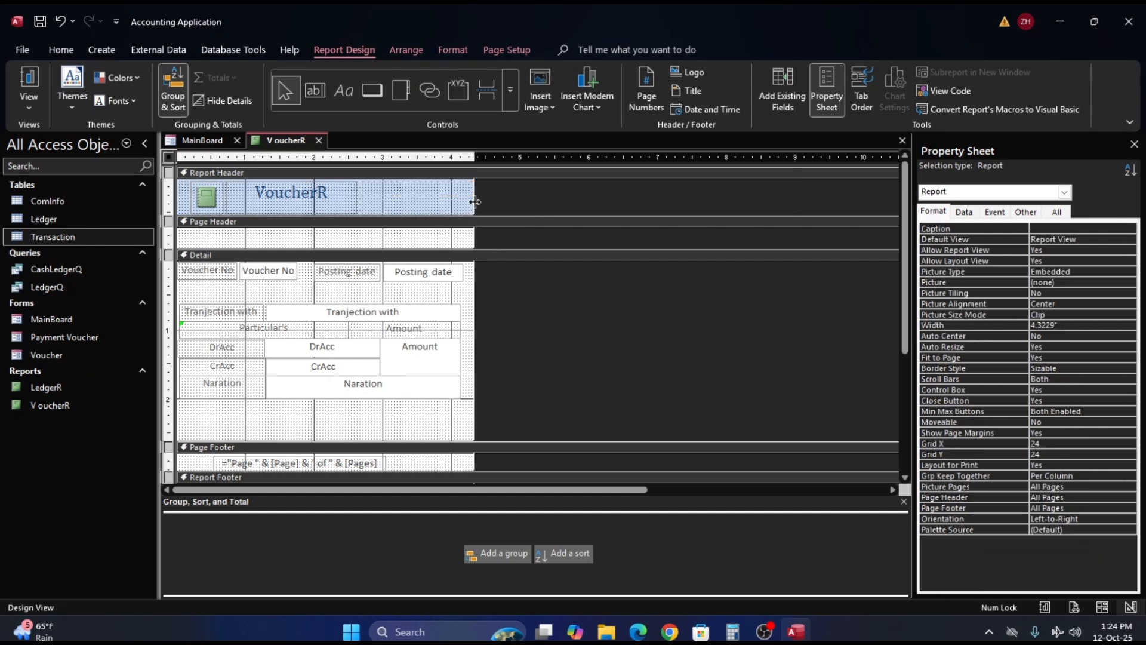
drag(475, 202, 465, 205)
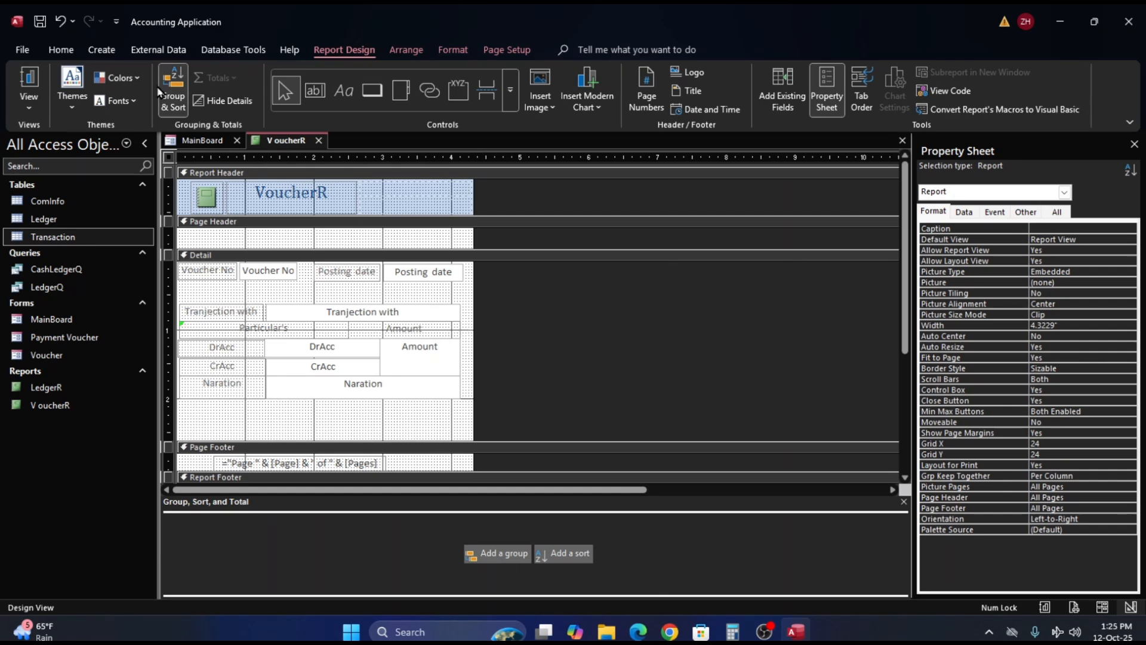
- Open the voucher report in Print Preview and examine the first page from its header
click(24, 50)
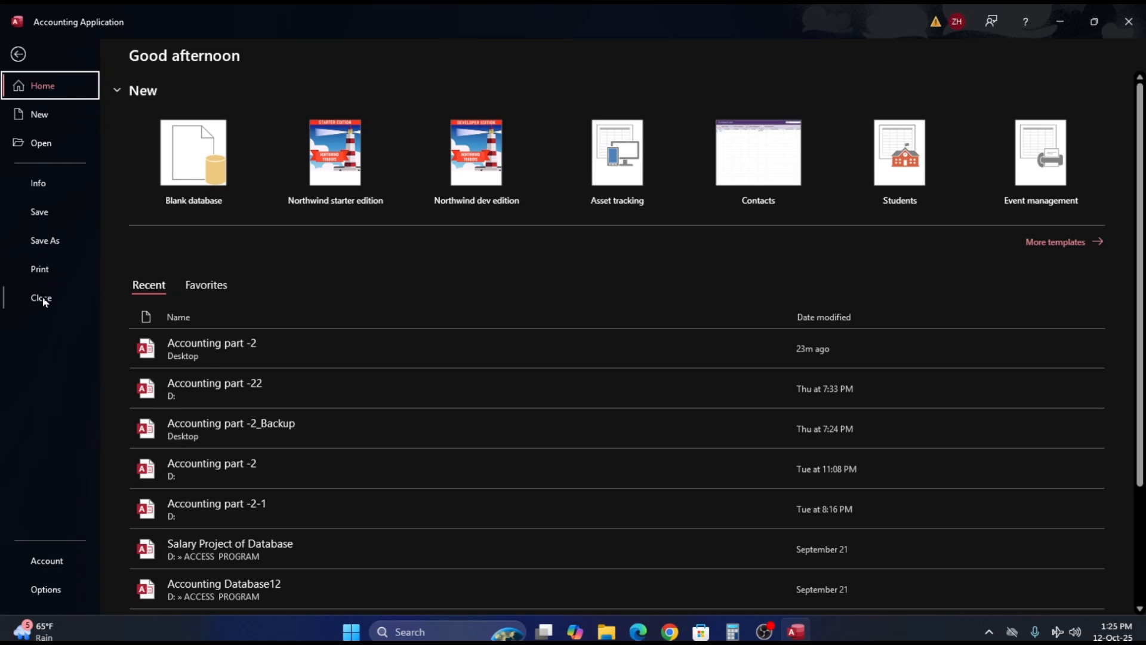
click(50, 270)
click(241, 197)
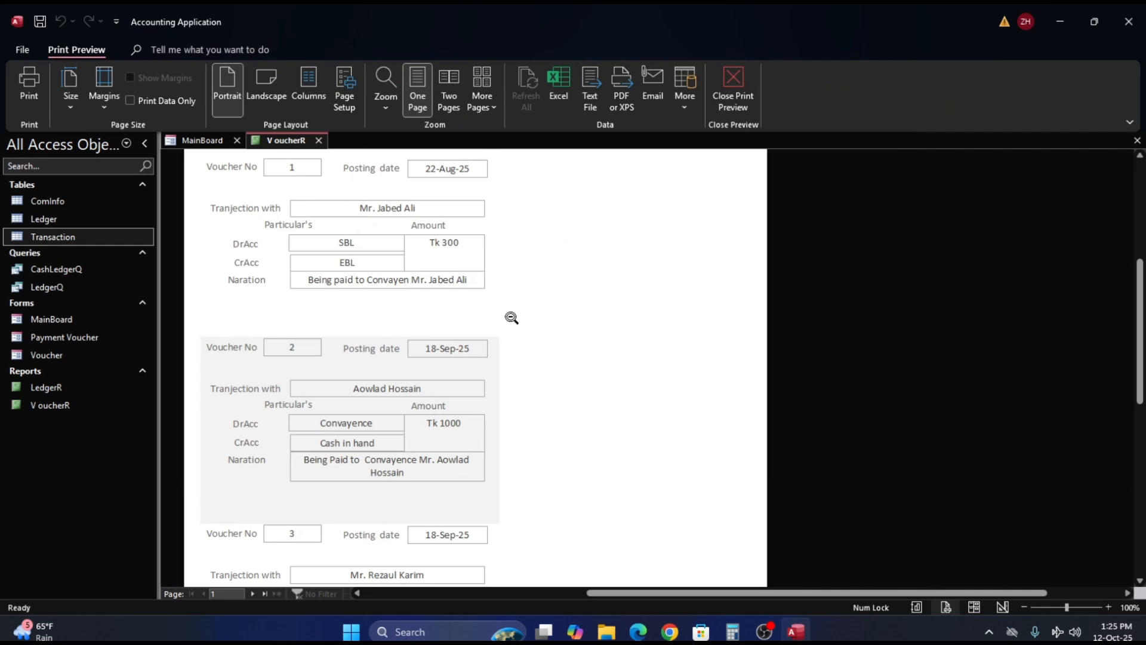
scroll(479, 328, up, 1)
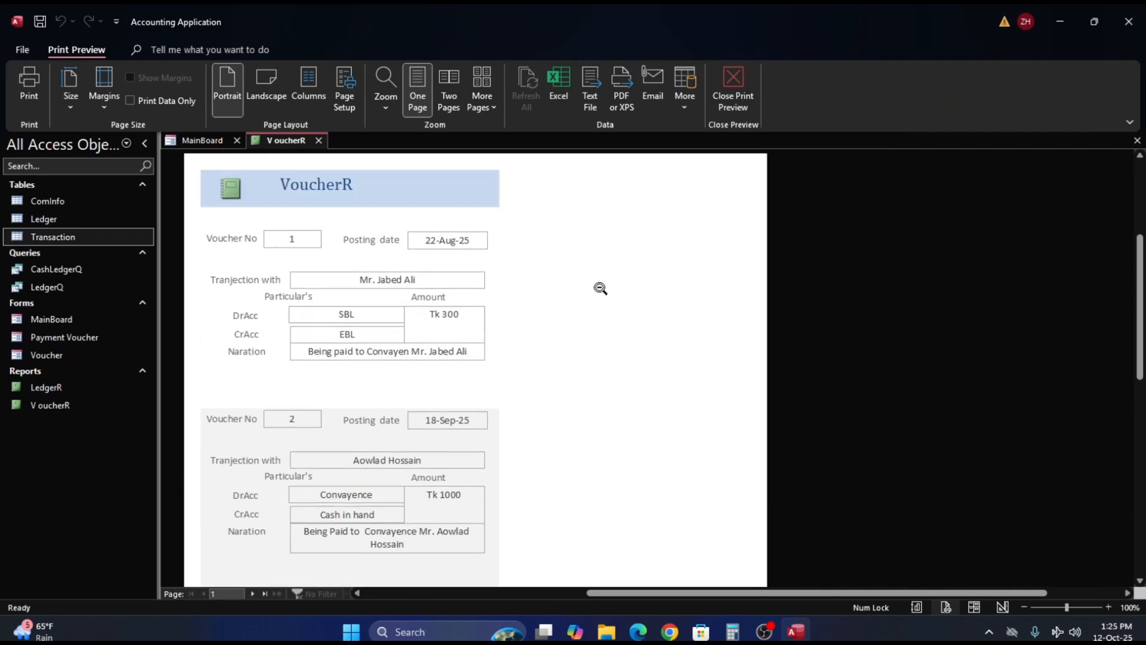
- Set the report's page margins to 1.25 in on the left and 1.0 in on the right
click(347, 98)
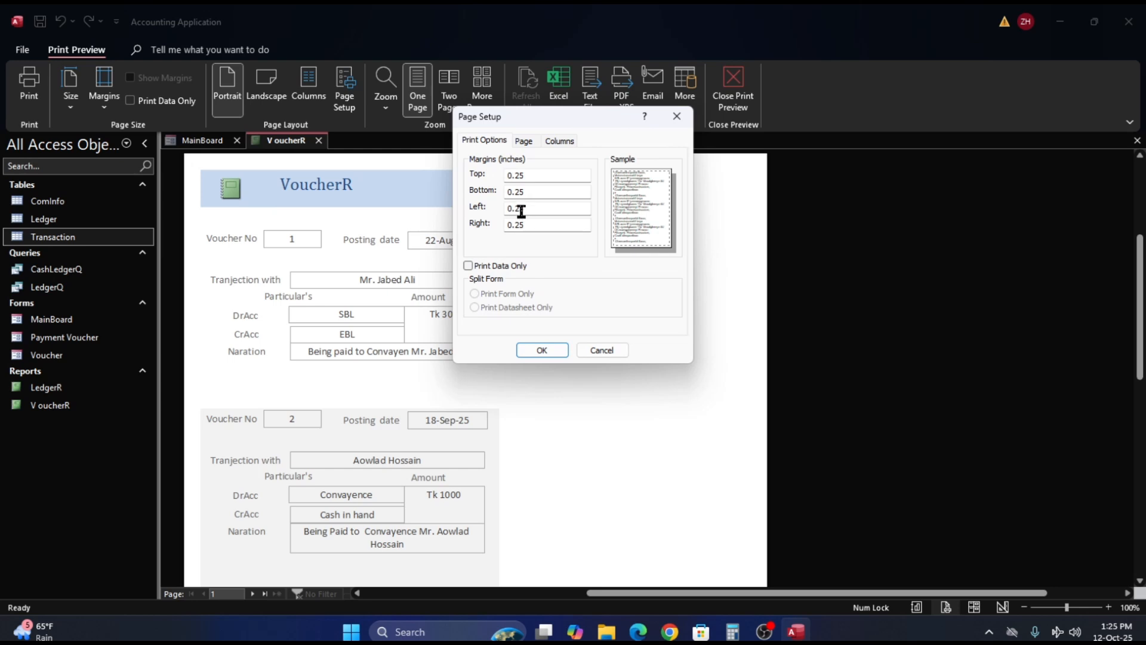
click(513, 209)
key(BackSpace)
key(BackSpace)
text(1.)
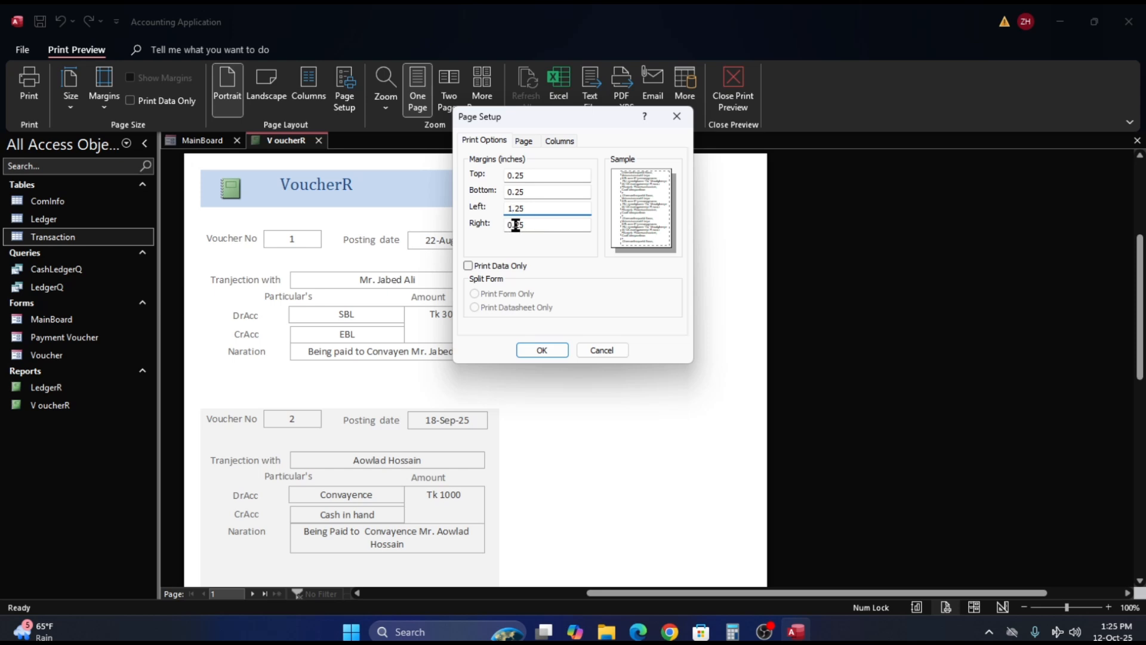
click(515, 225)
key(BackSpace)
key(BackSpace)
text(1)
key(End)
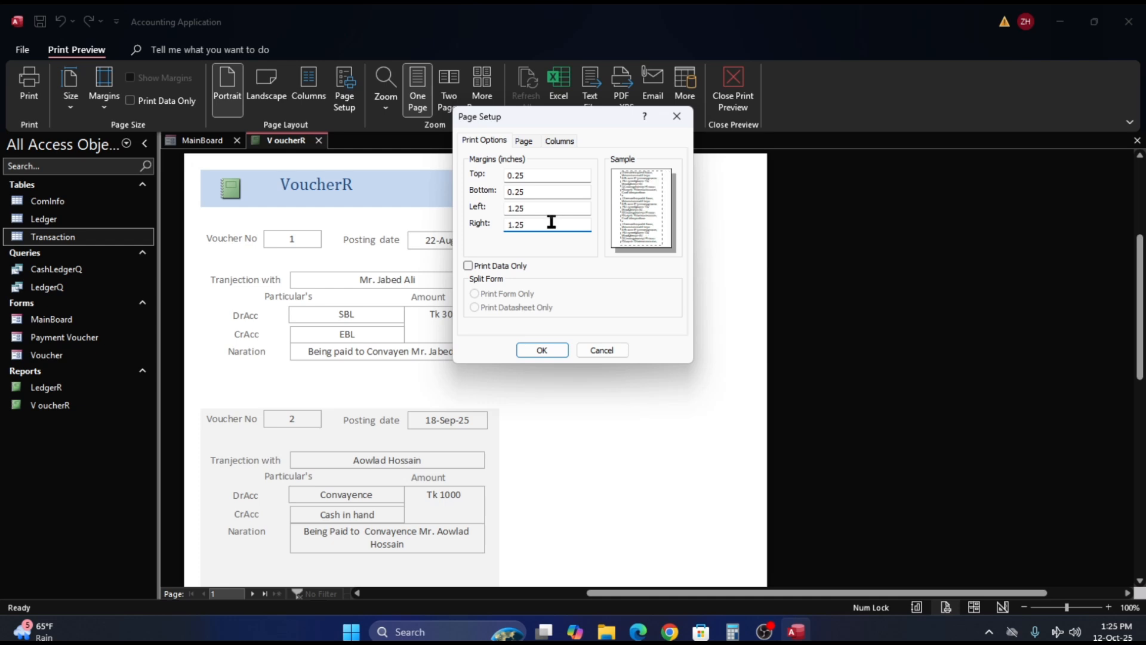
key(BackSpace)
key(BackSpace)
text(0)
- Set the report's paper size to A4 in the page setup and apply the settings
click(524, 142)
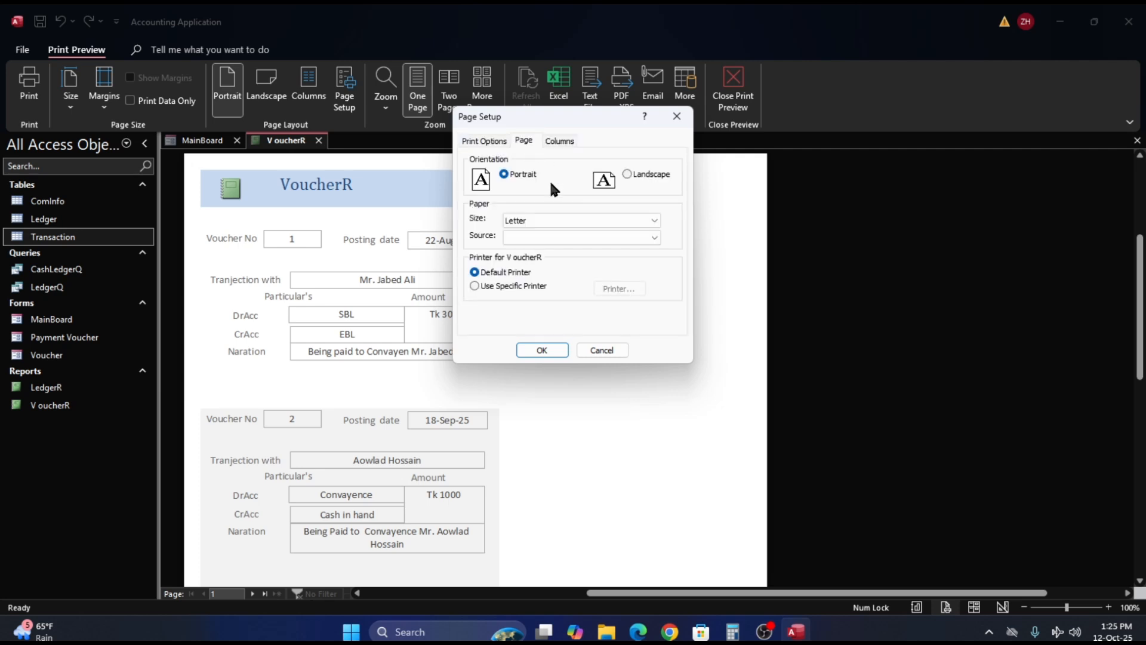
click(654, 221)
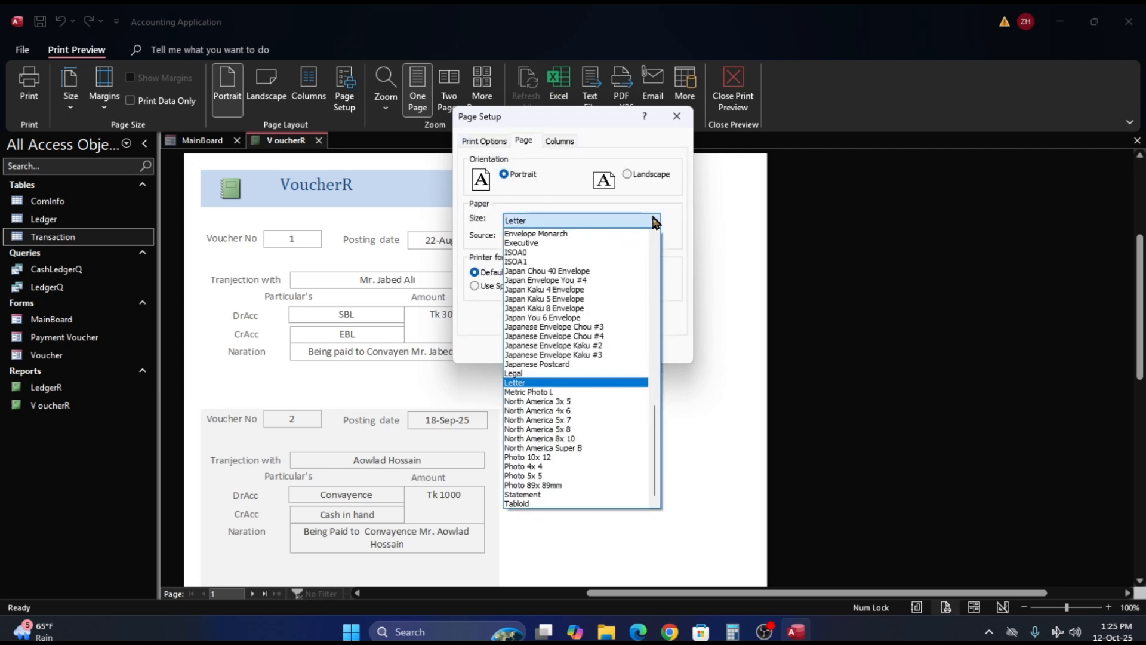
scroll(614, 264, up, 5)
scroll(619, 260, up, 5)
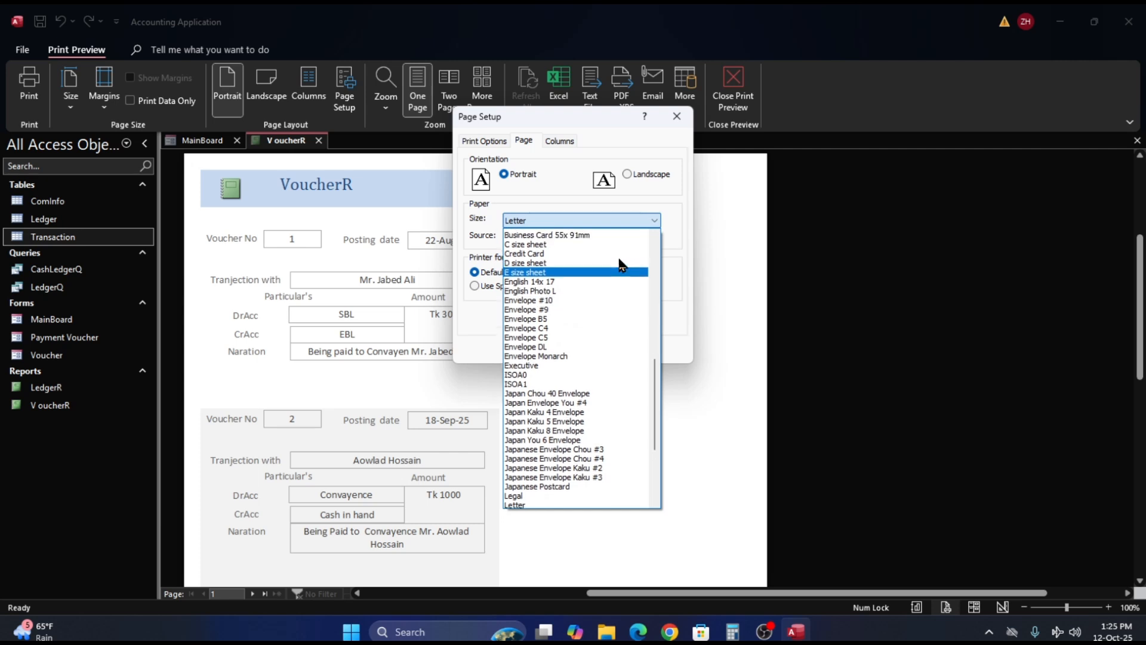
scroll(618, 255, up, 5)
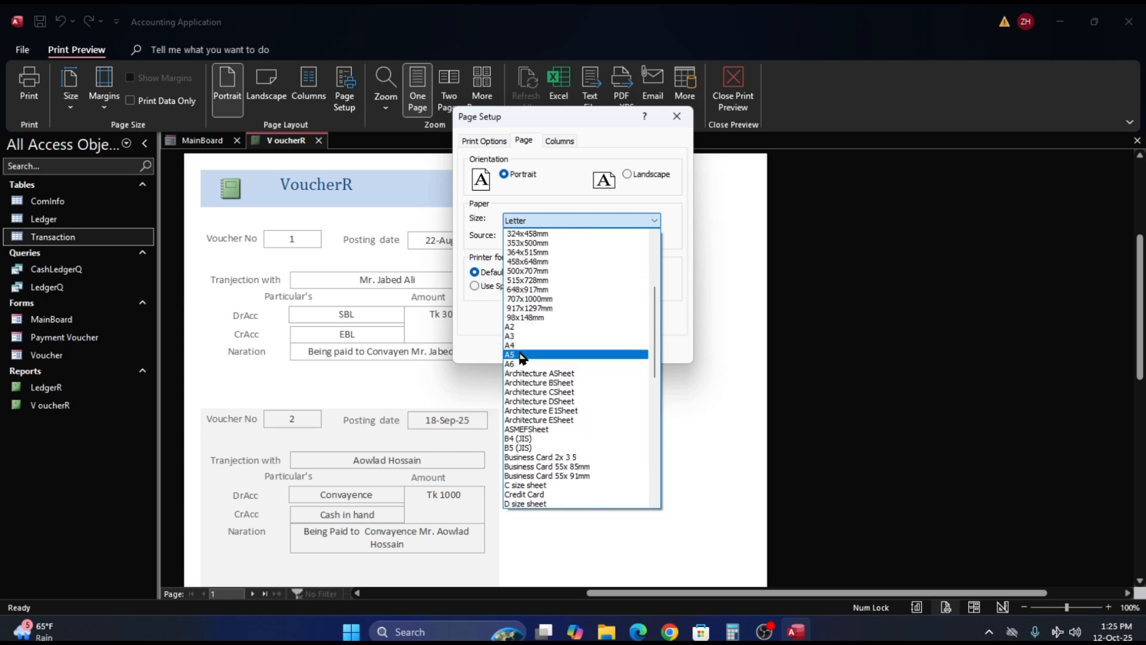
click(534, 345)
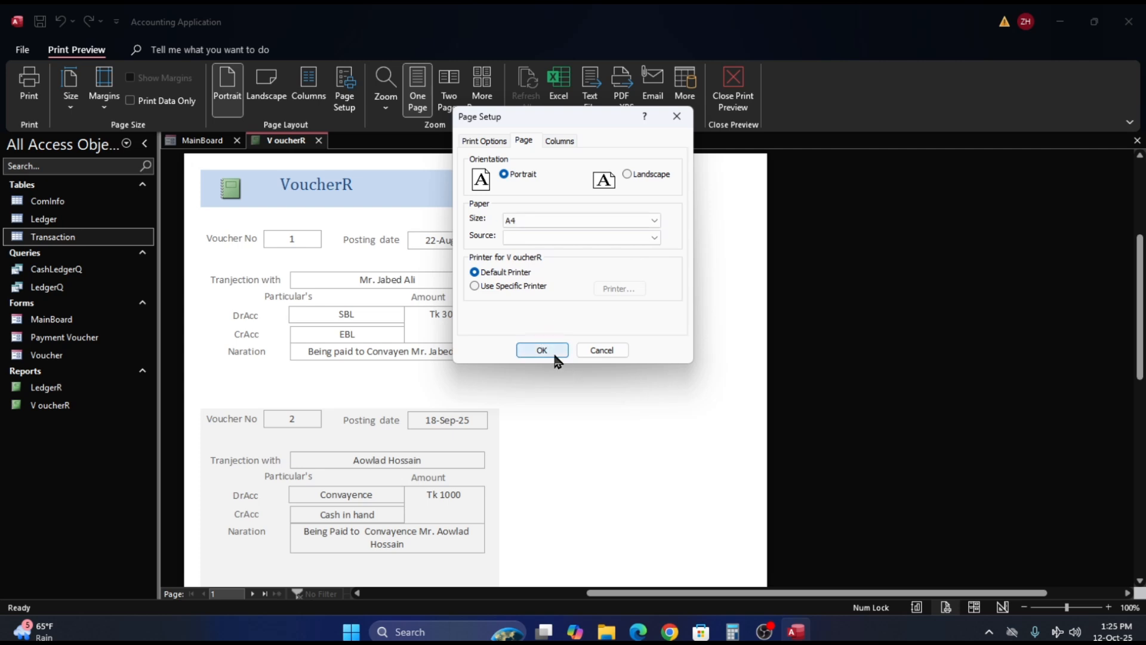
click(542, 350)
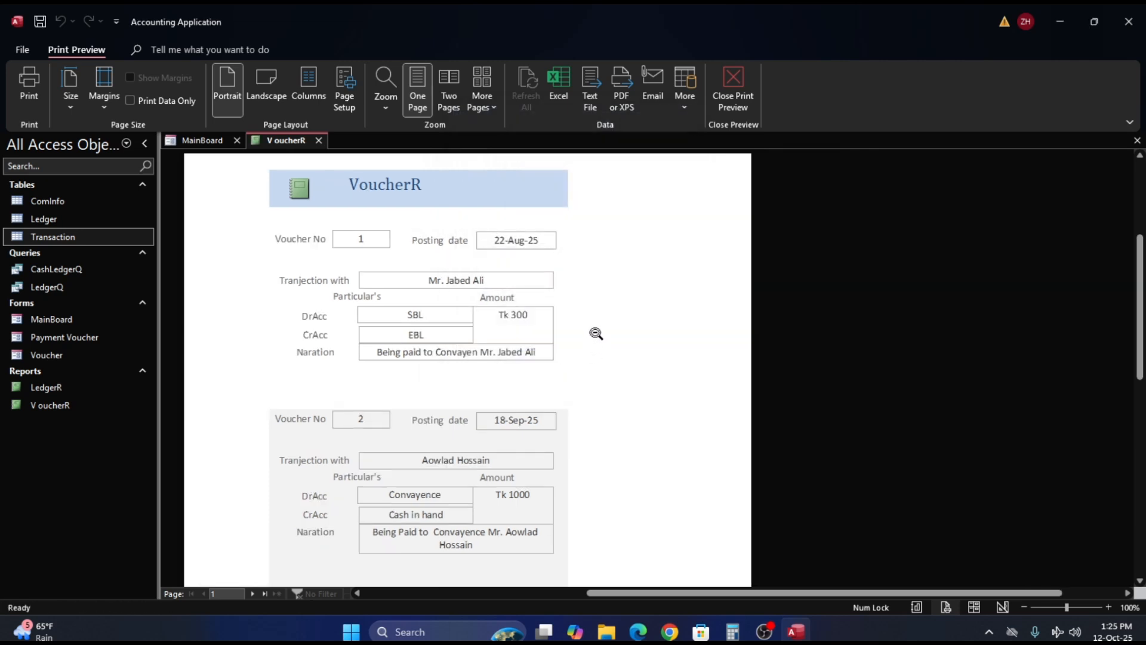
- Look over the vouchers further down the previewed page and return the report to Design View
scroll(594, 317, down, 2)
scroll(595, 317, down, 4)
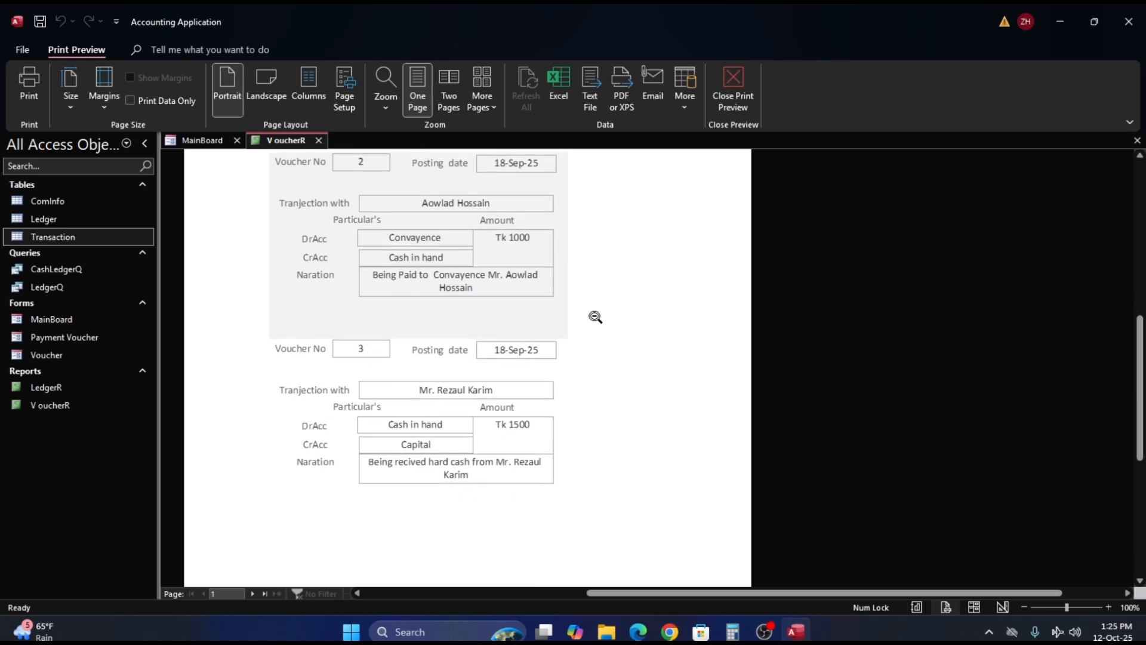
right_click(594, 314)
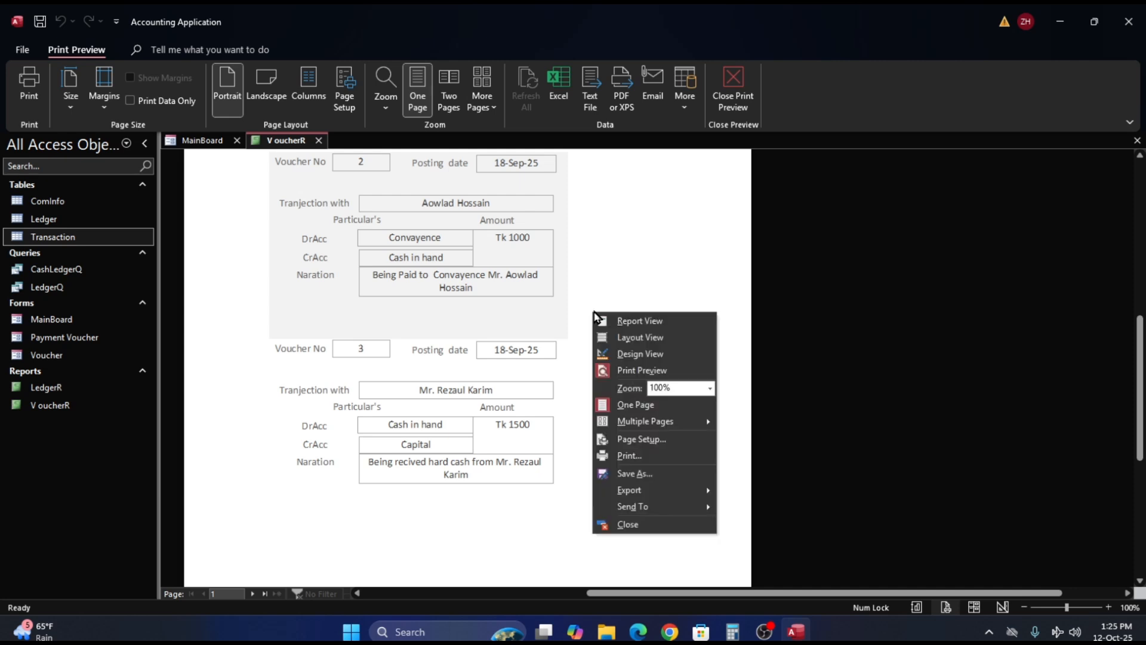
click(640, 354)
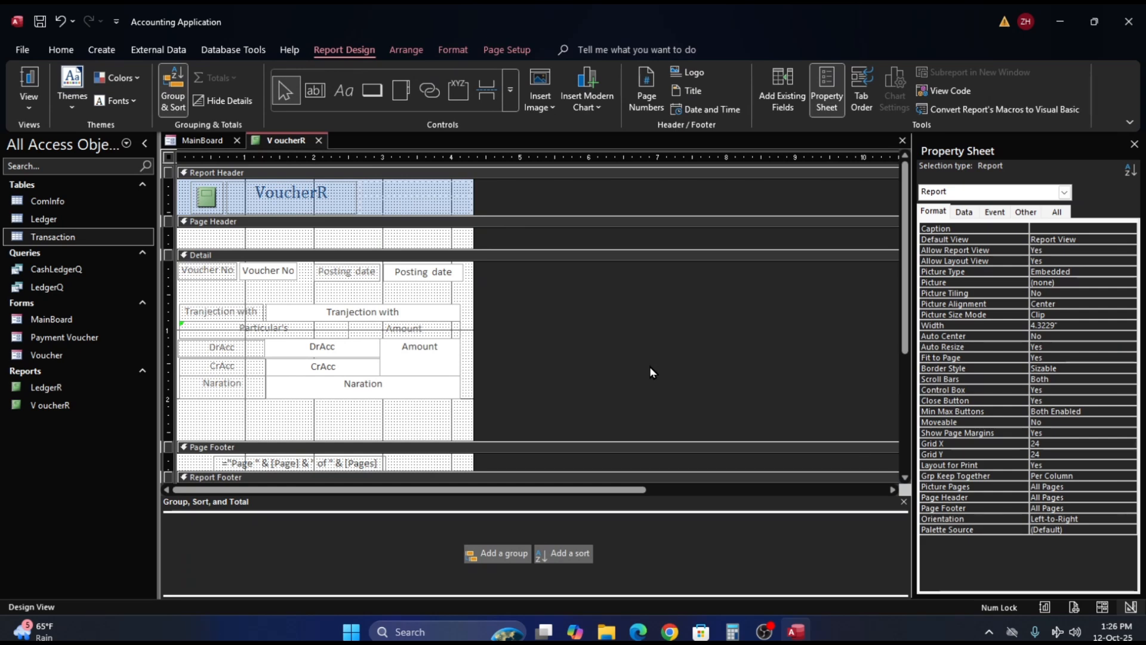
click(416, 407)
key(ctrl+a)
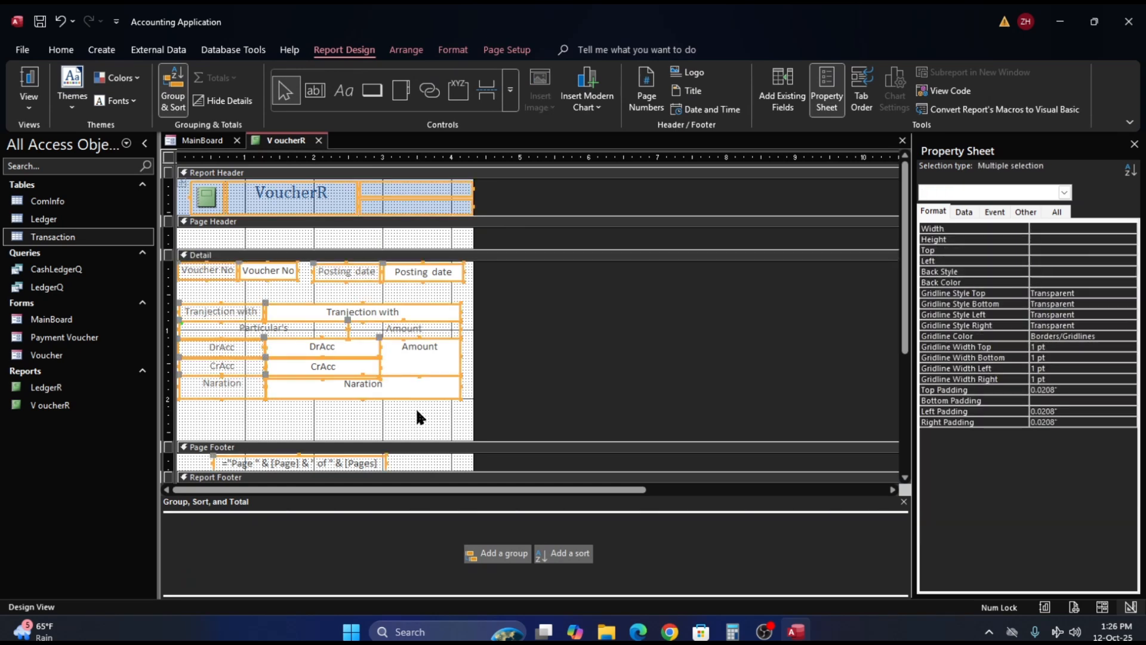
click(940, 211)
click(1046, 272)
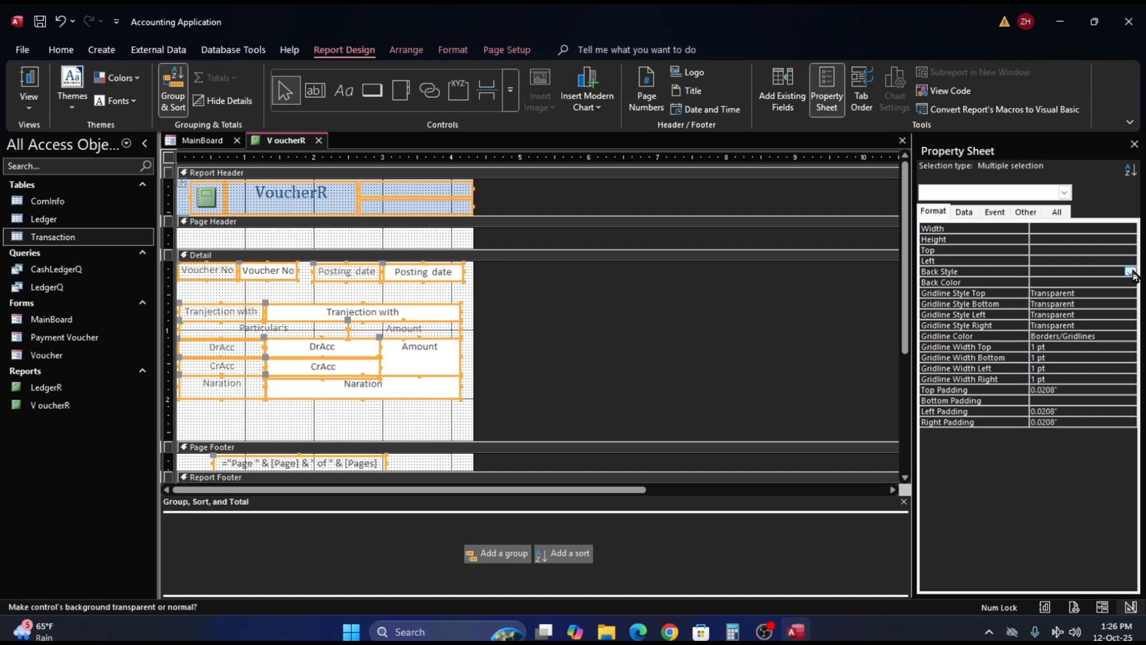
click(1130, 271)
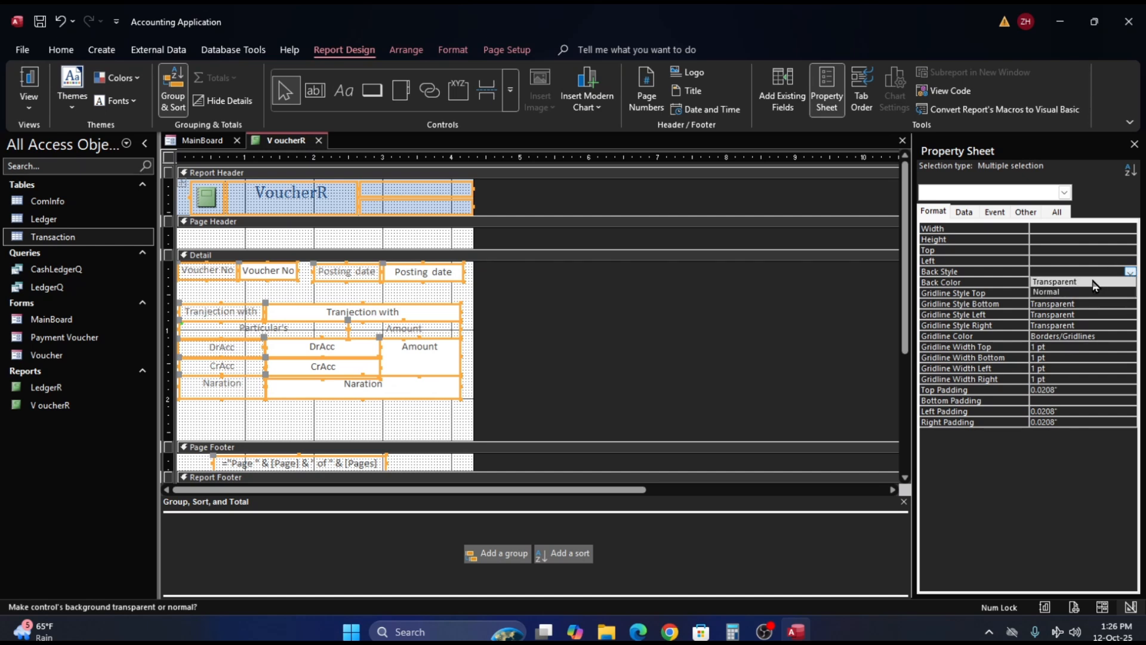
click(1093, 250)
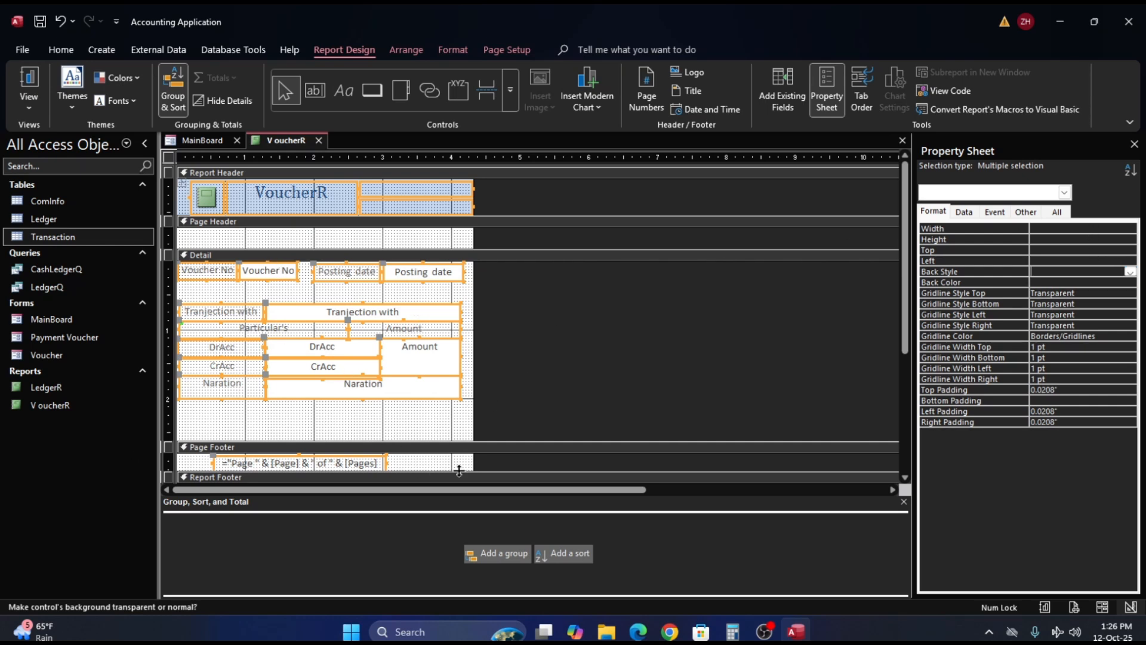
click(587, 381)
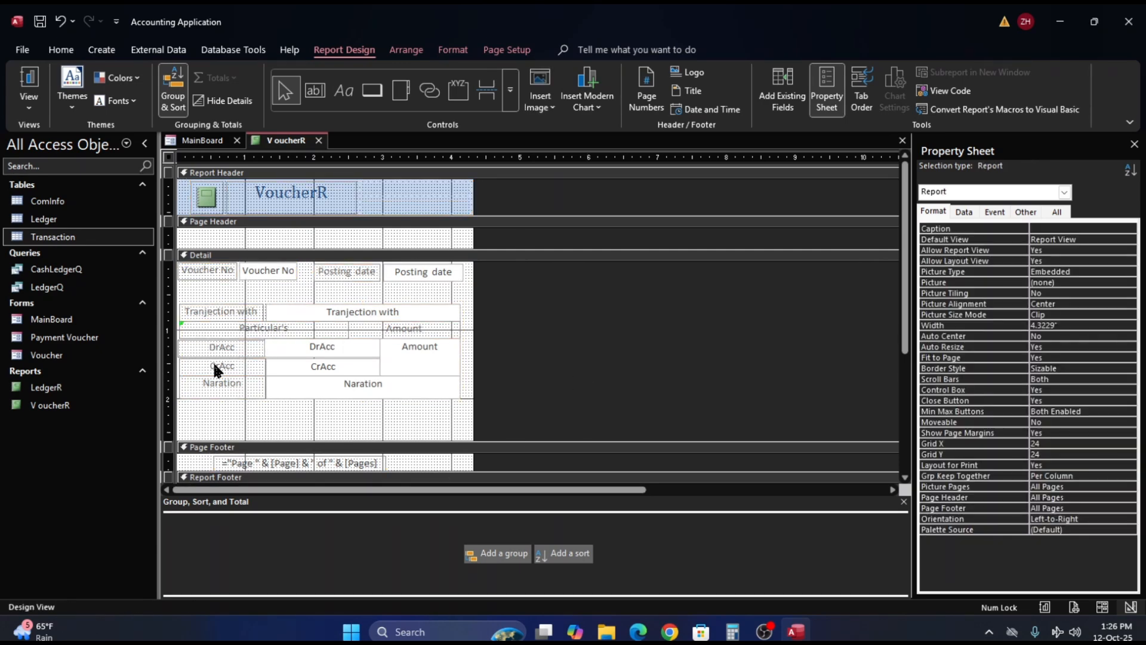
click(241, 329)
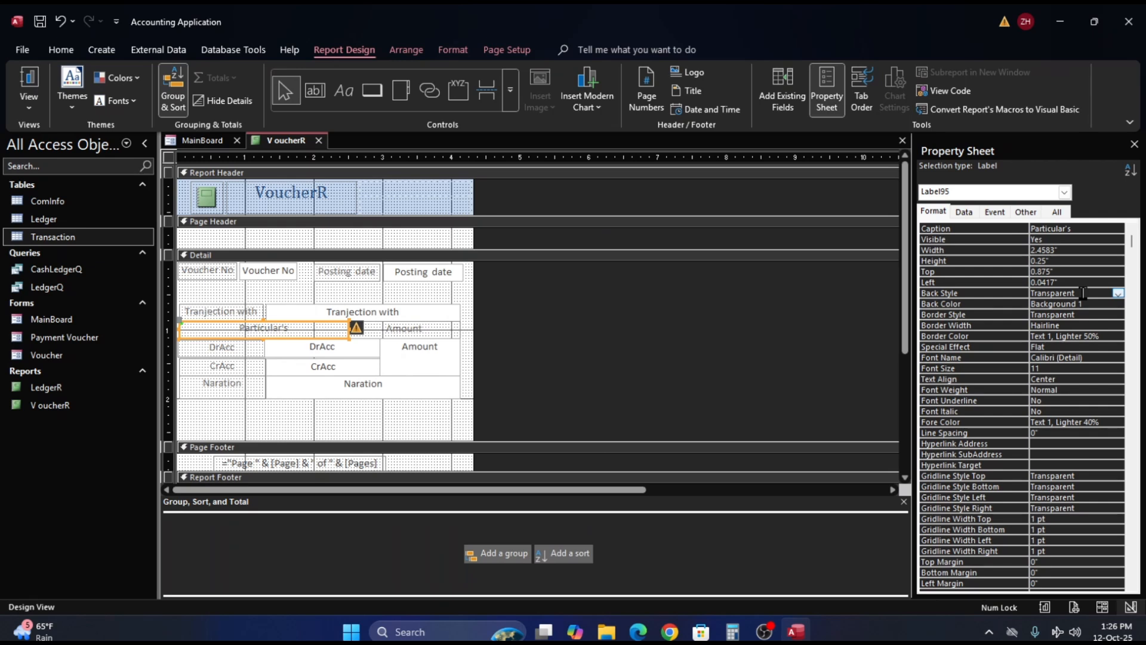
key(ctrl+a)
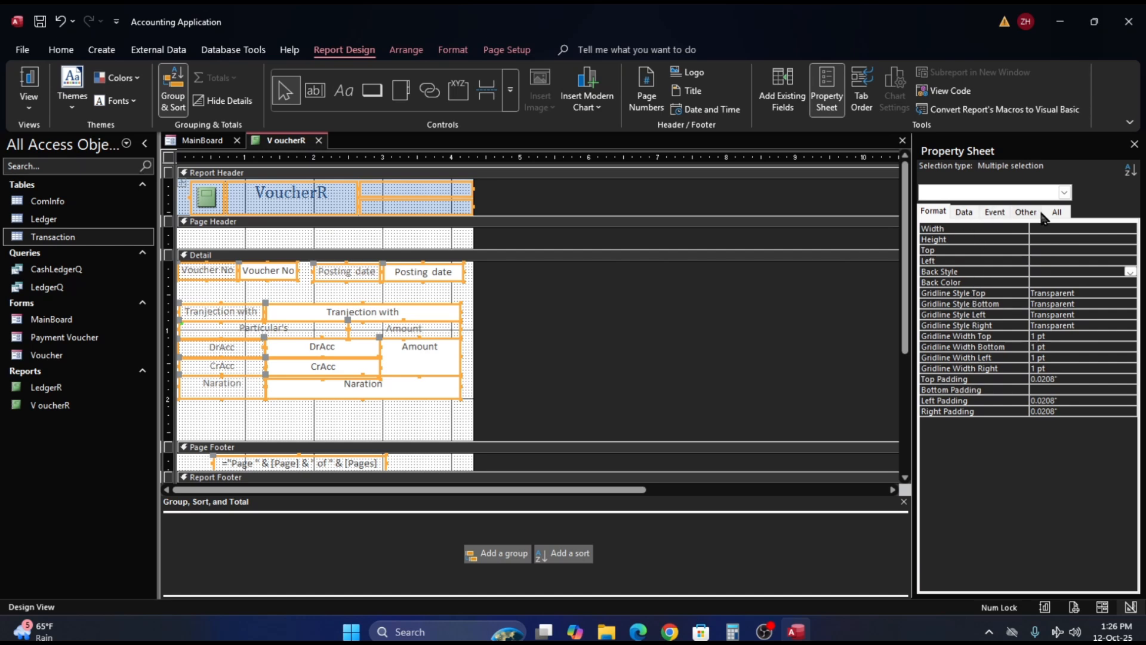
click(1060, 212)
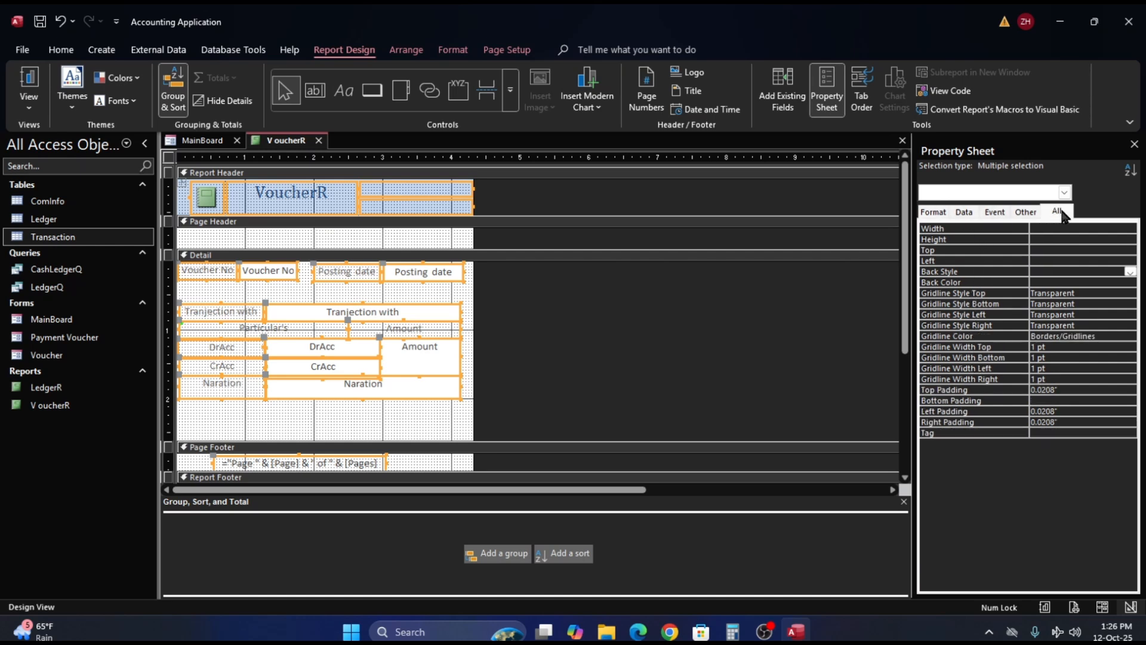
click(664, 337)
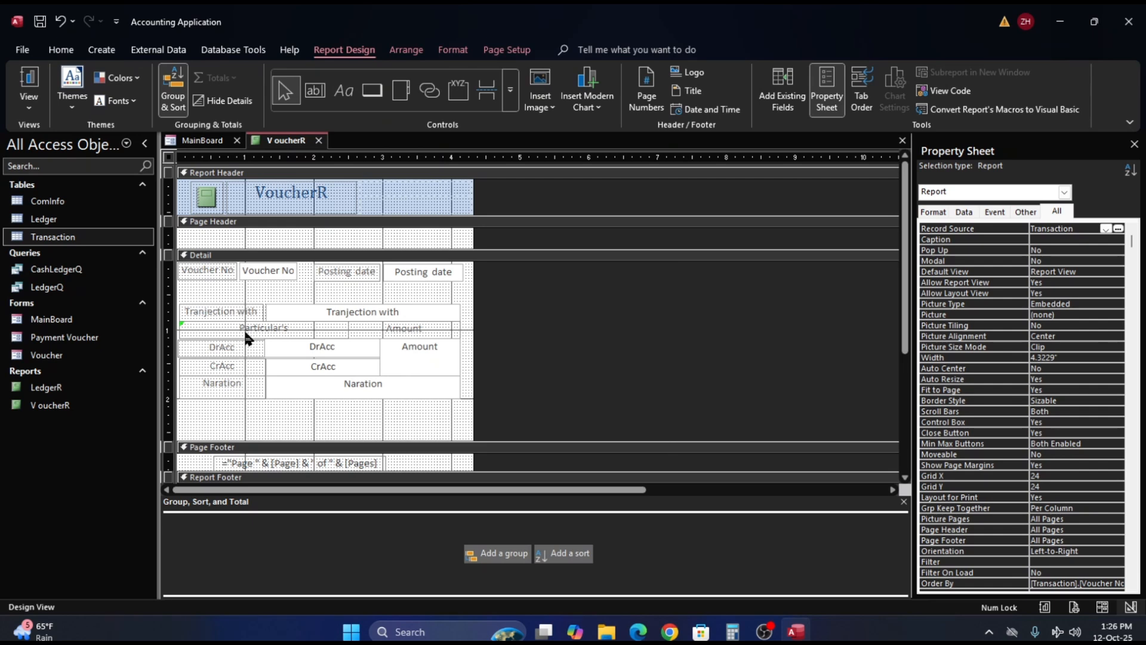
- Set the Border Style to Solid for the Tranjection with, DrAcc, CrAcc and Naration labels and text boxes and the Amount text box
click(221, 314)
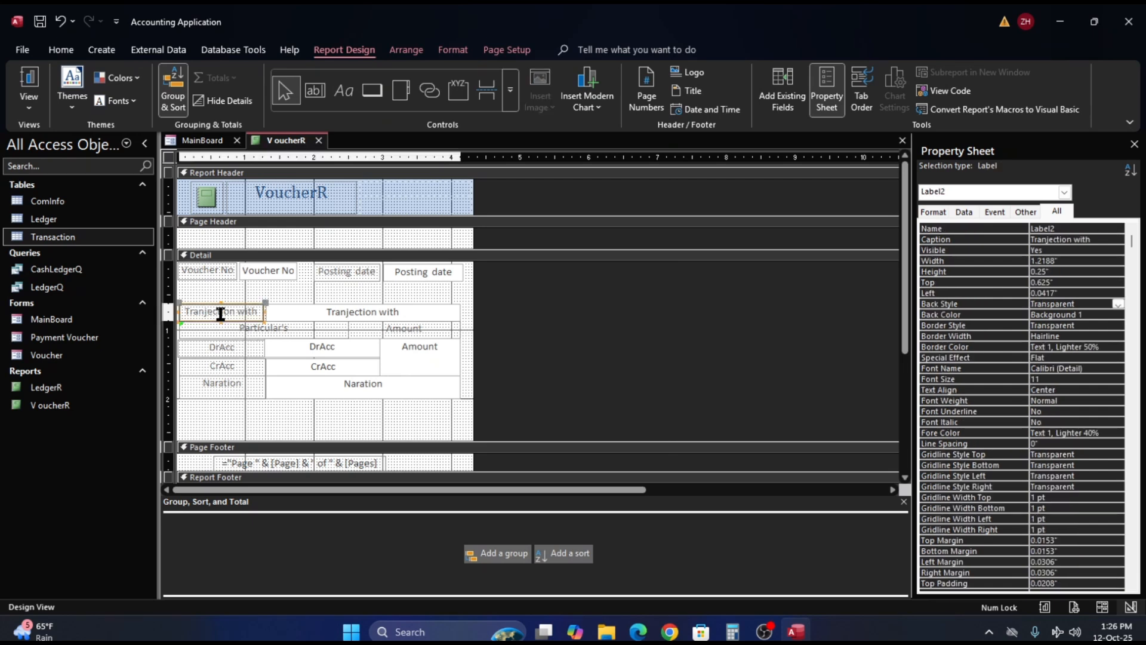
shift+click(221, 348)
shift+click(221, 365)
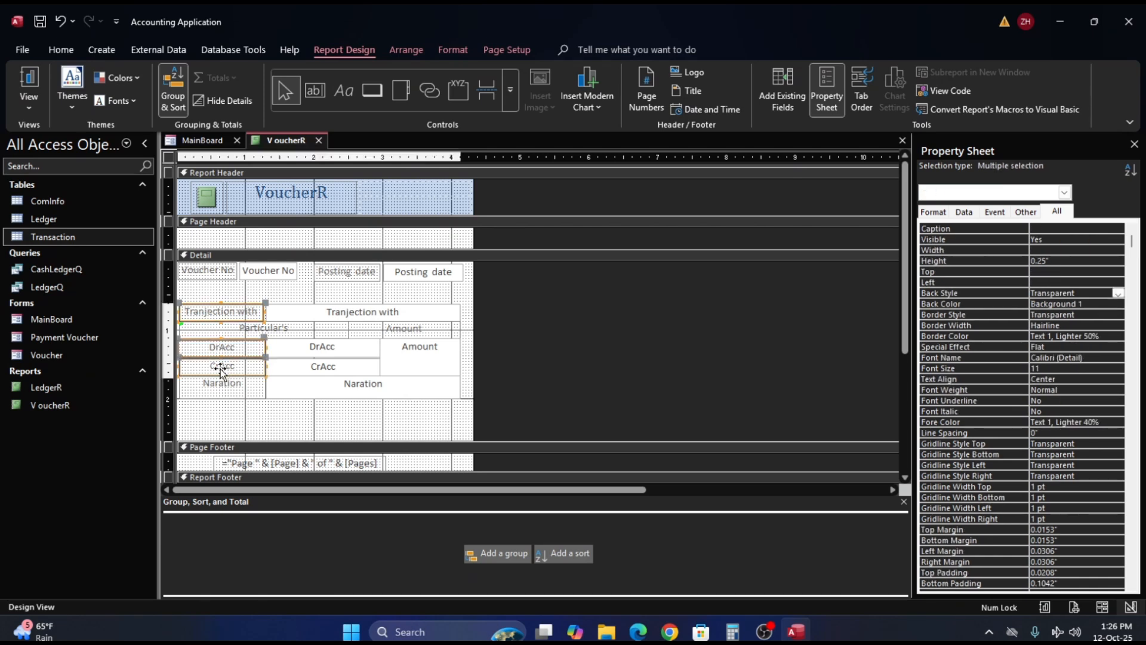
shift+click(220, 385)
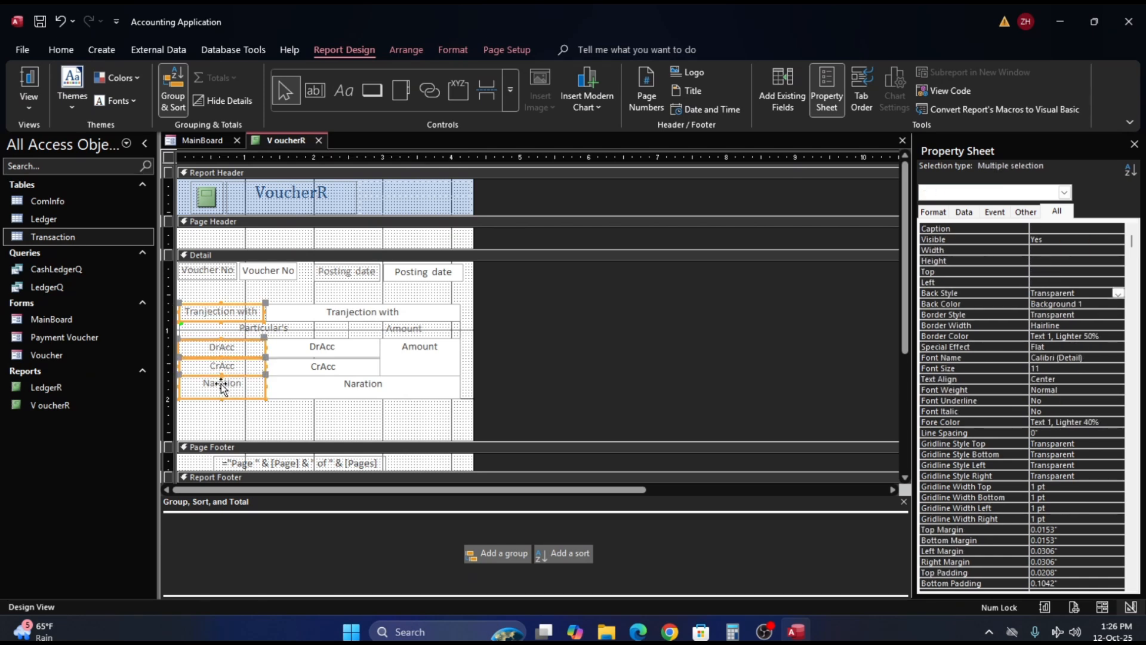
shift+click(306, 345)
shift+click(357, 316)
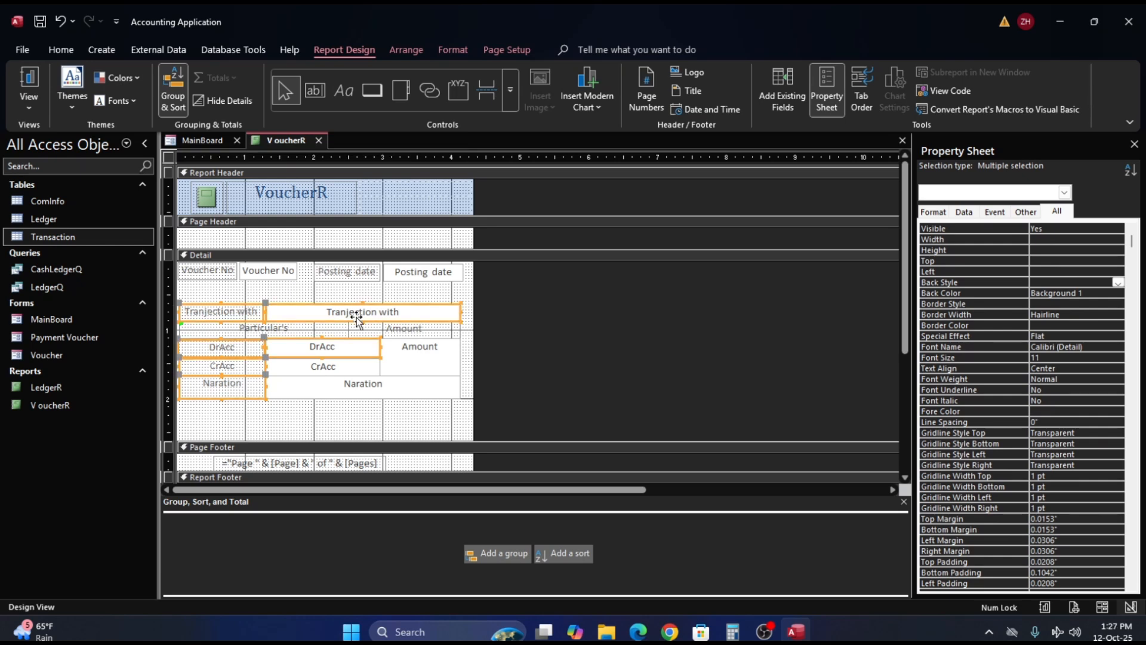
shift+click(411, 353)
shift+click(366, 385)
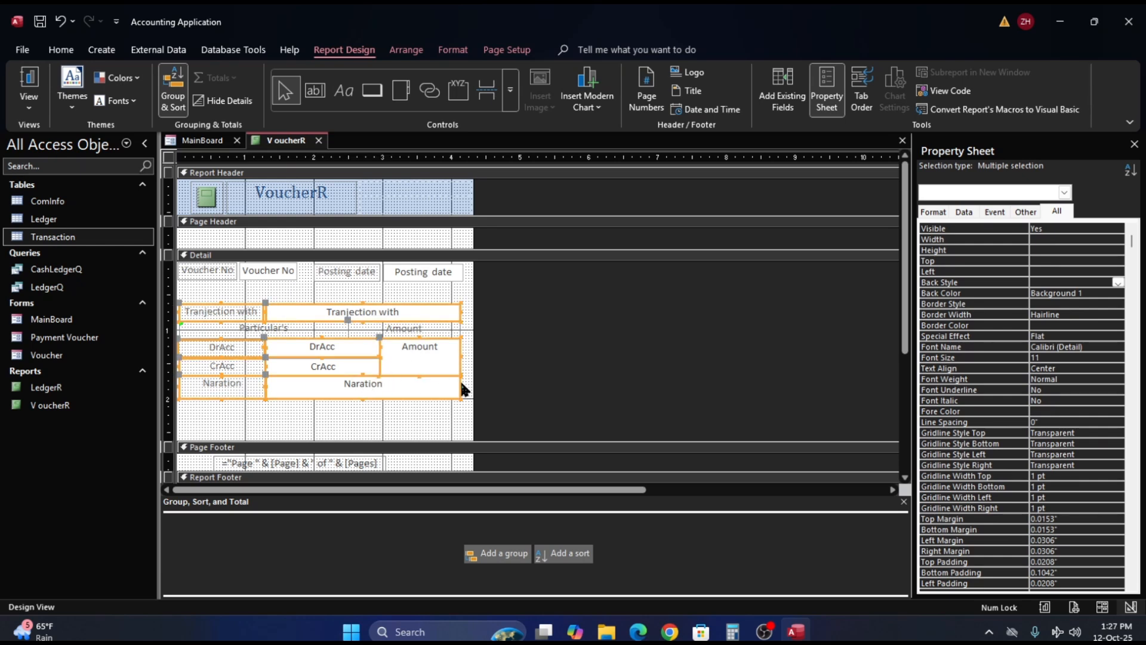
click(1060, 303)
click(1118, 304)
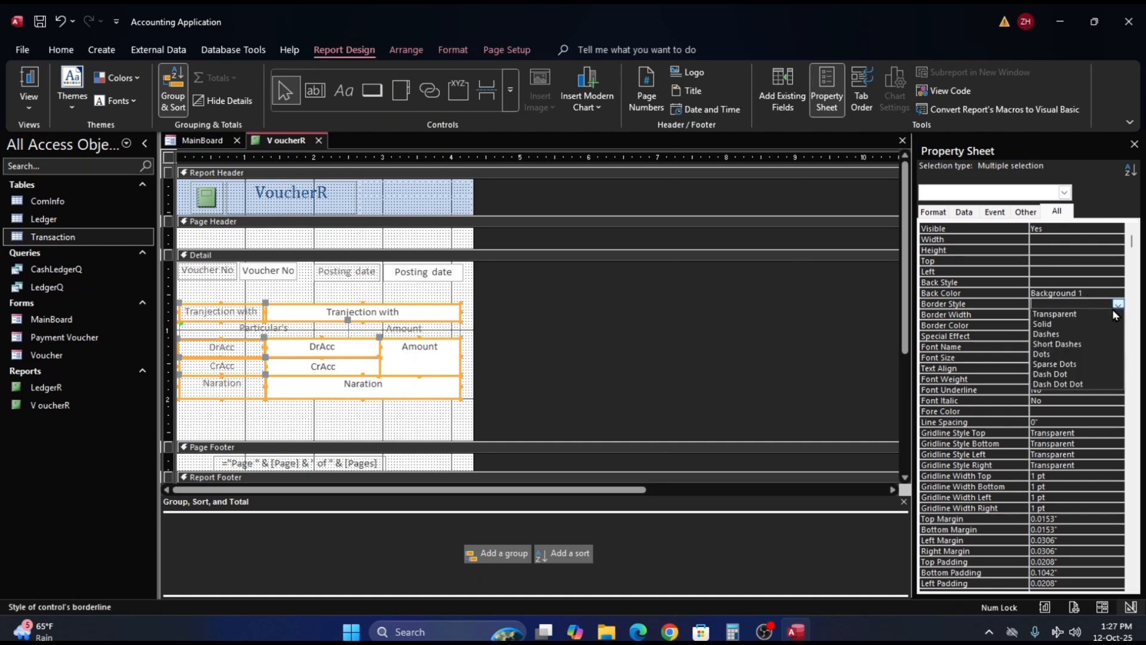
click(1101, 310)
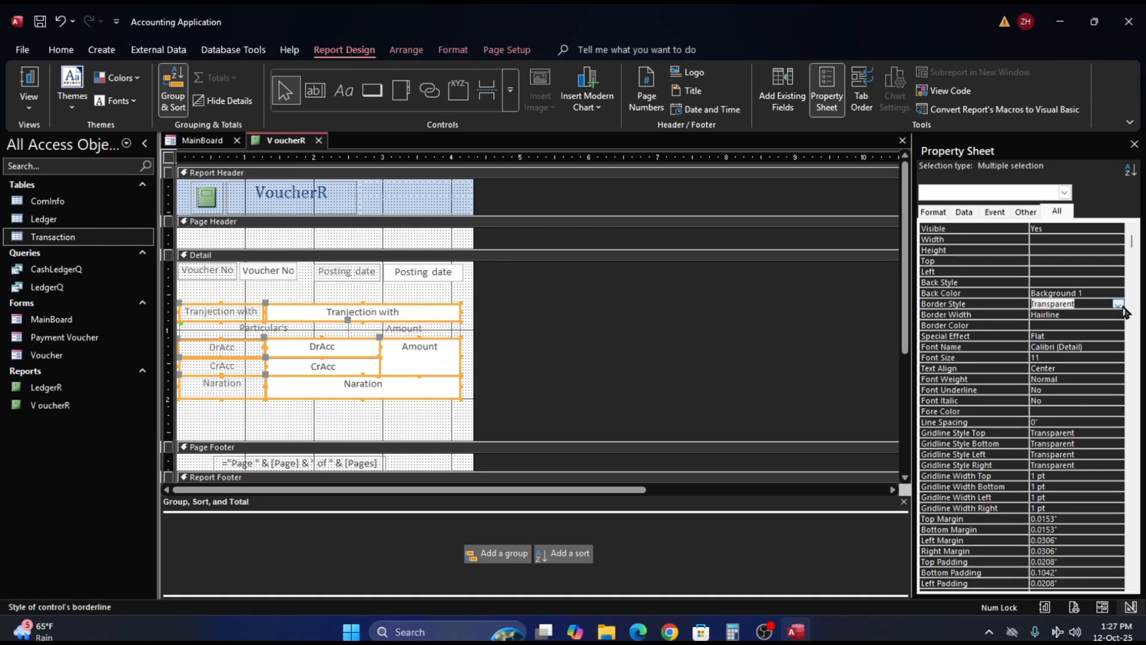
click(1120, 305)
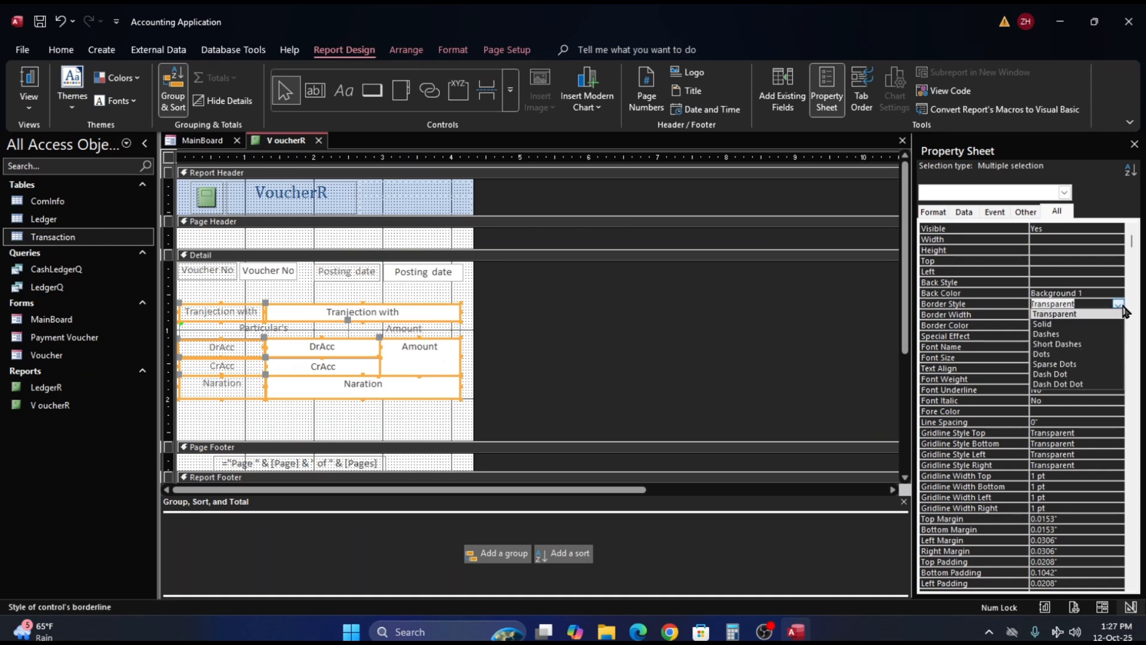
click(1042, 324)
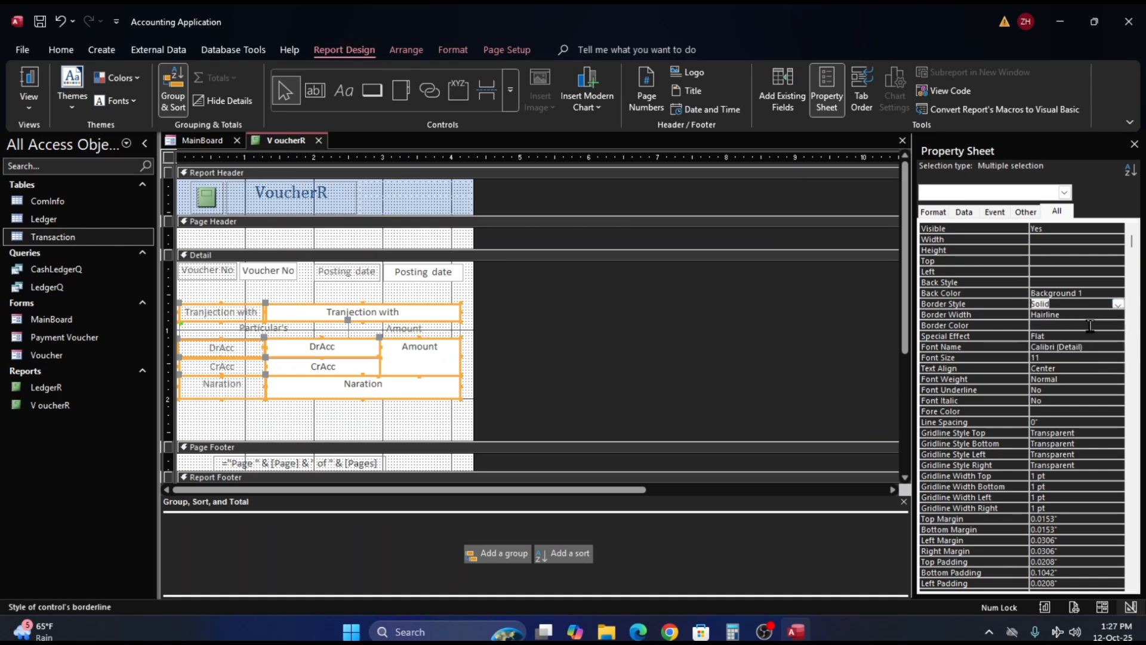
- Check the bordered voucher fields in Report View and return the report to Design View
click(30, 93)
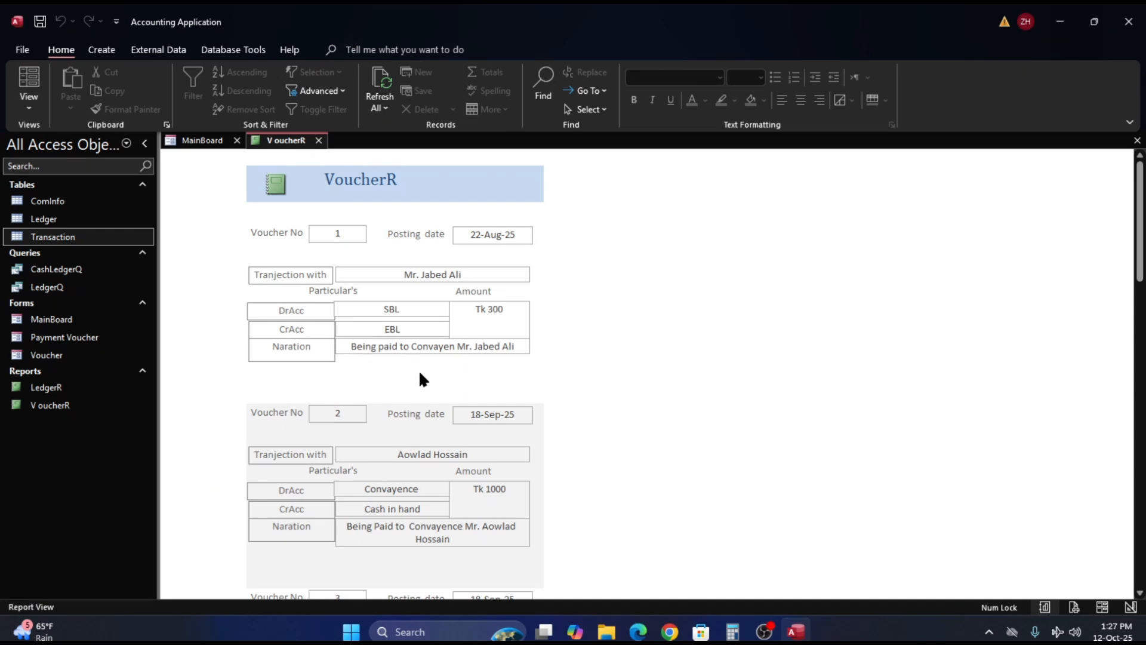
right_click(611, 332)
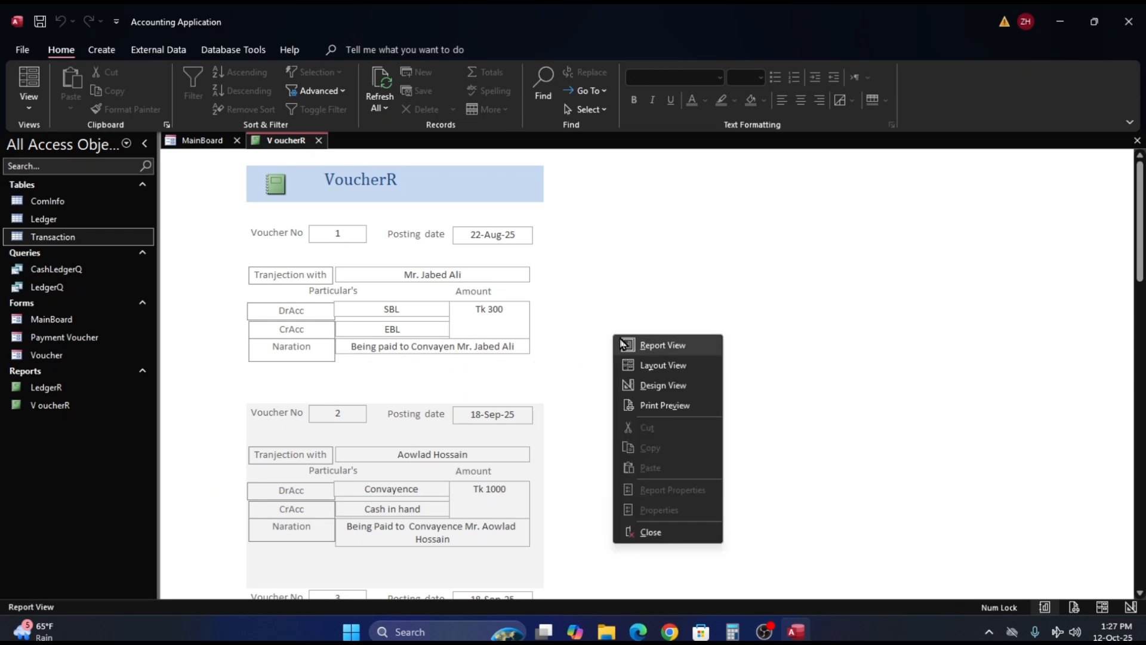
click(644, 385)
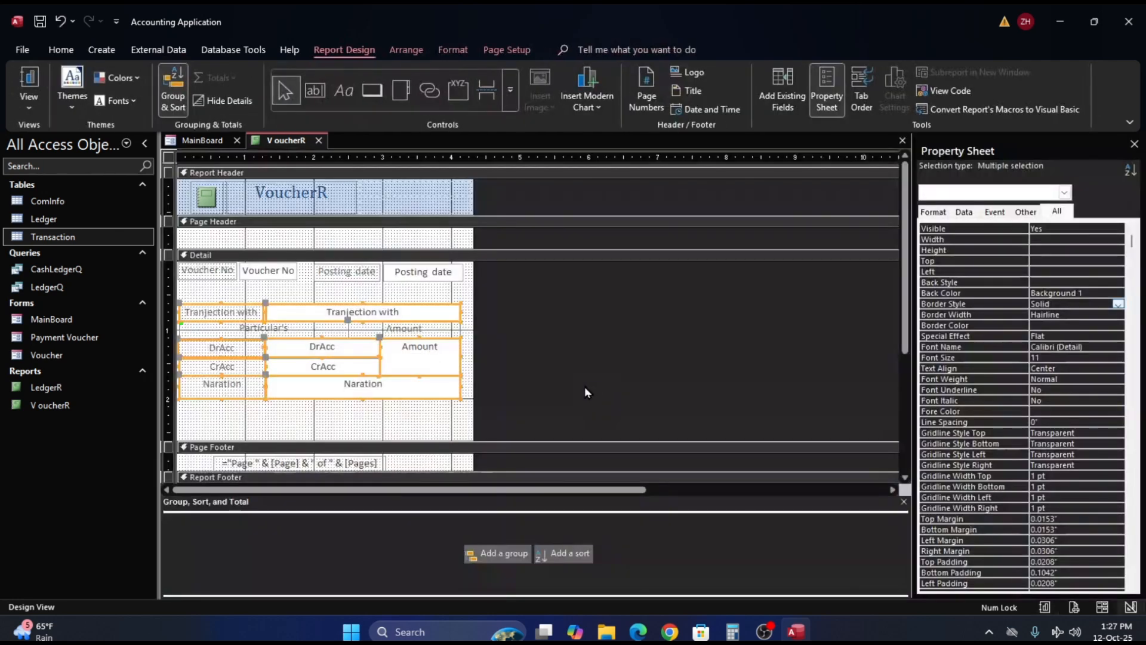
click(371, 409)
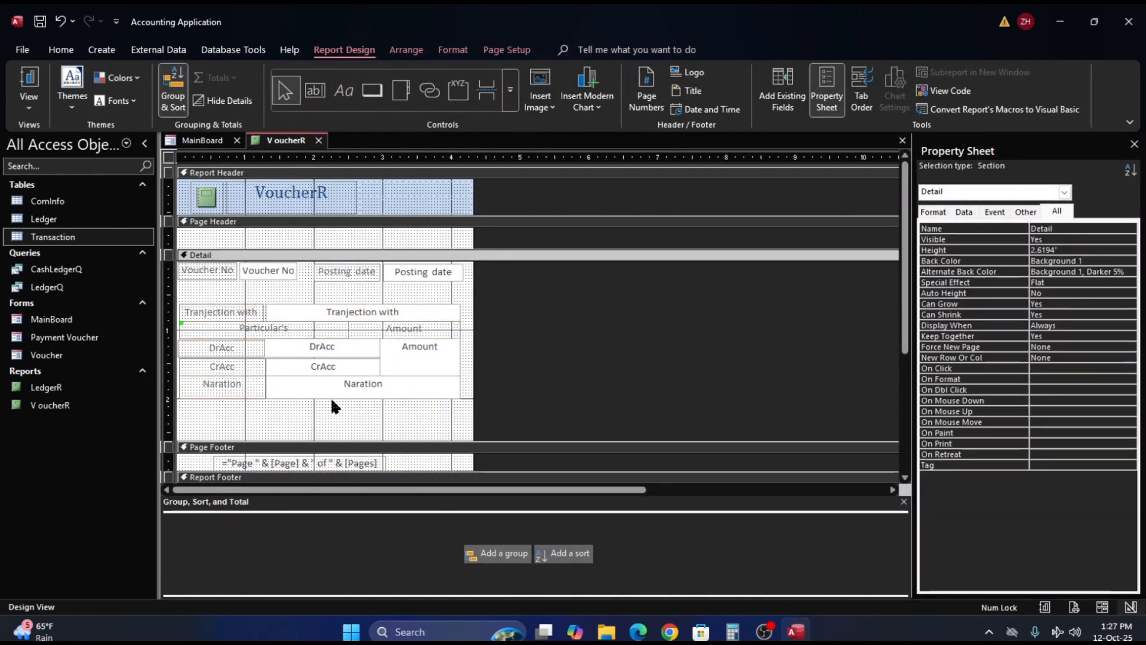
click(29, 83)
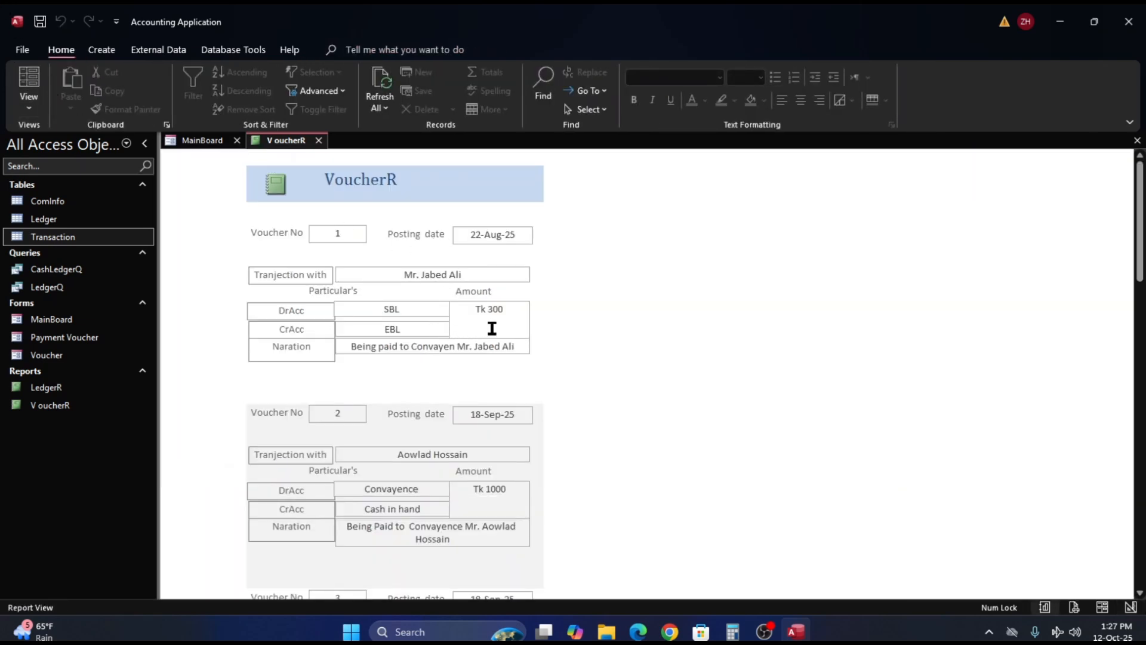
right_click(591, 305)
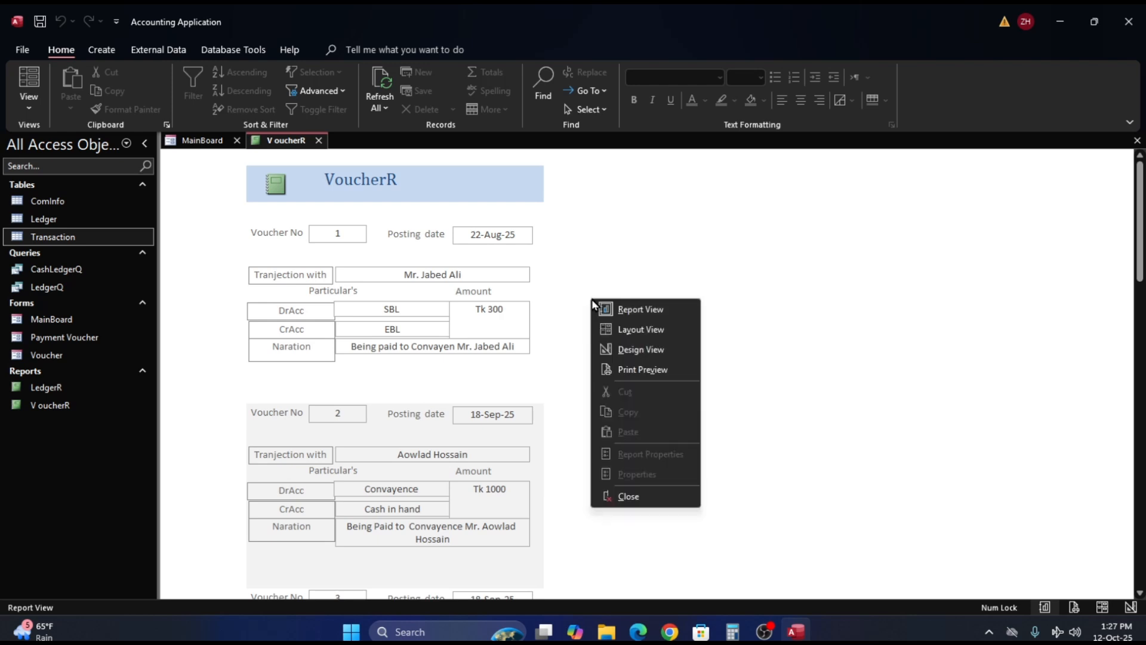
click(647, 349)
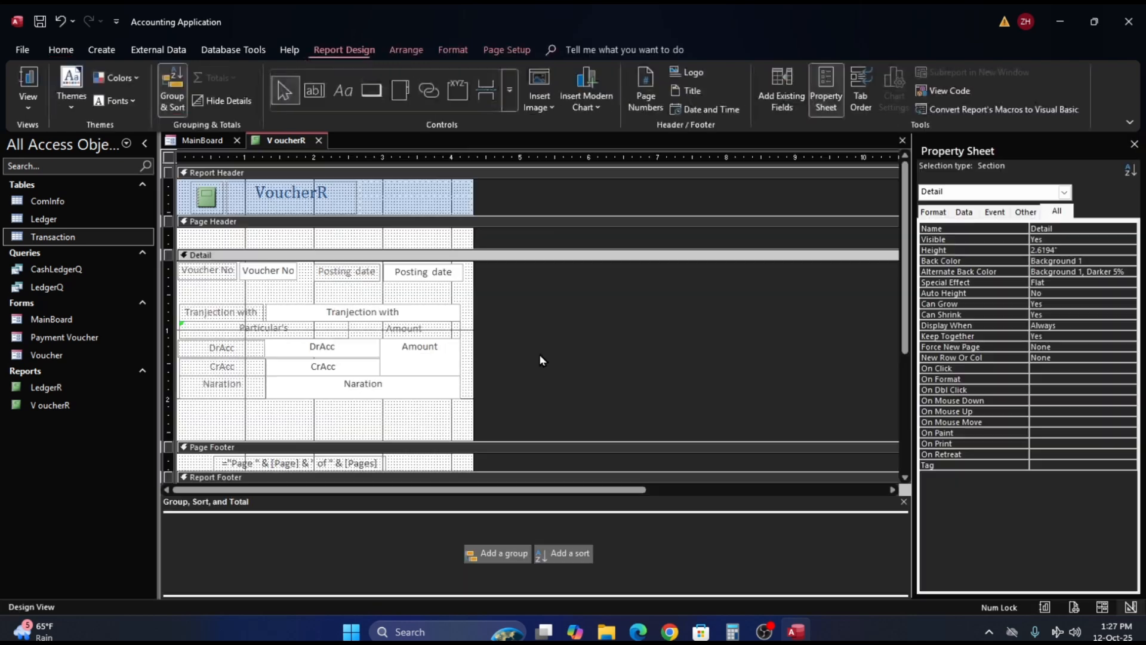
- Switch the report to Layout View and widen the Naration text box to about 3.08 in
click(361, 387)
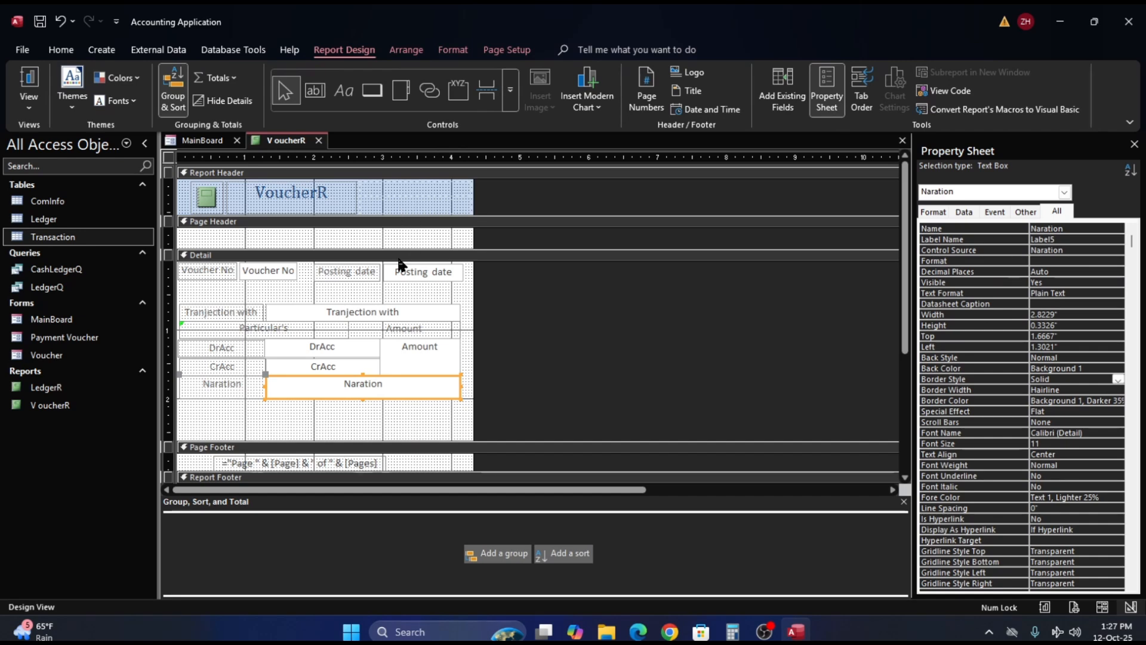
right_click(286, 142)
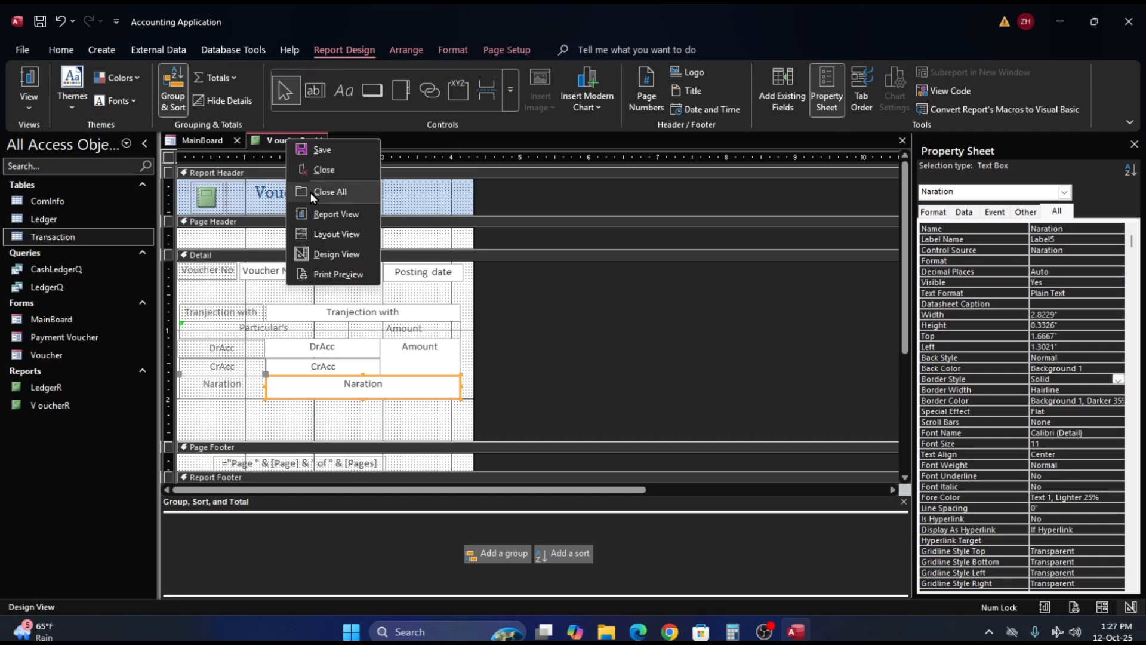
click(332, 234)
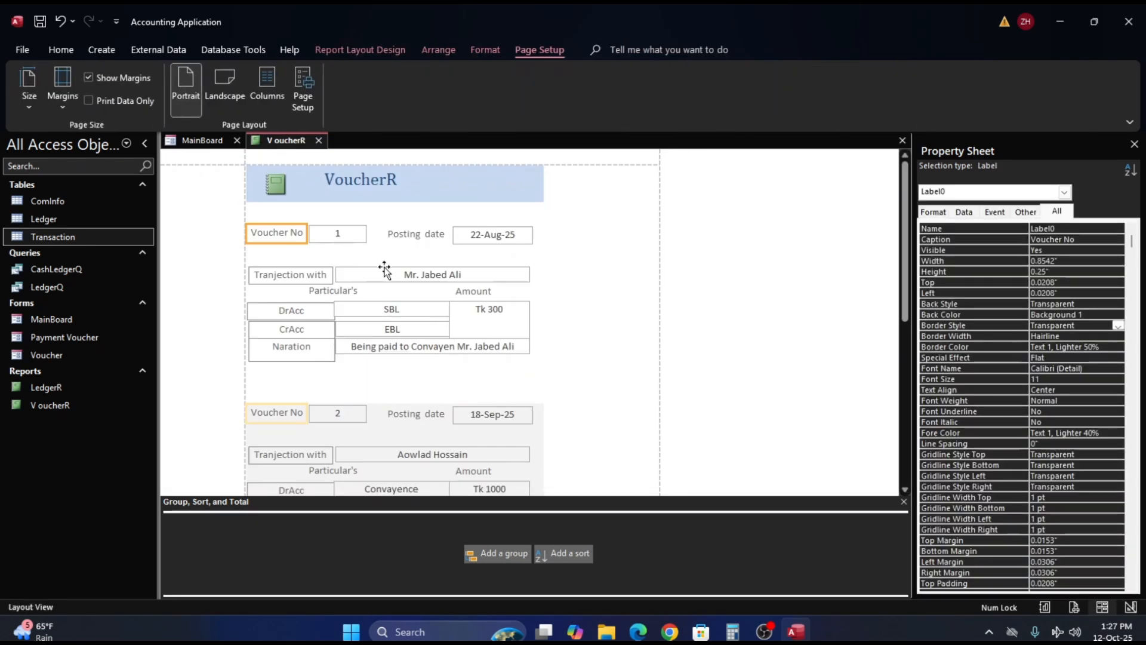
scroll(411, 262, down, 3)
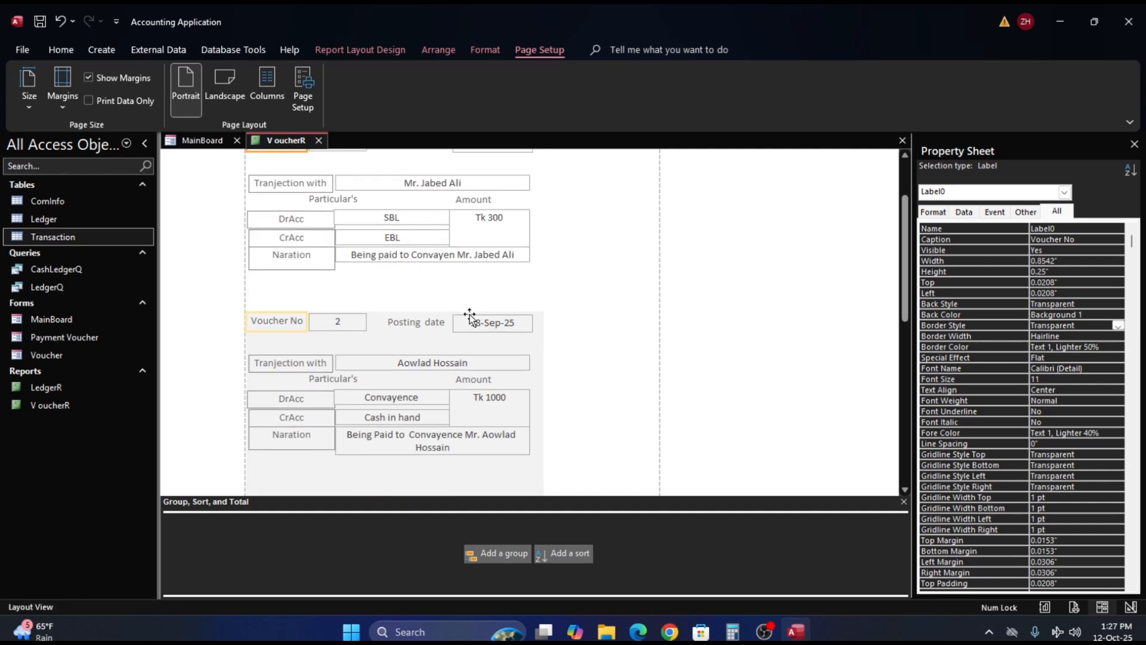
click(414, 256)
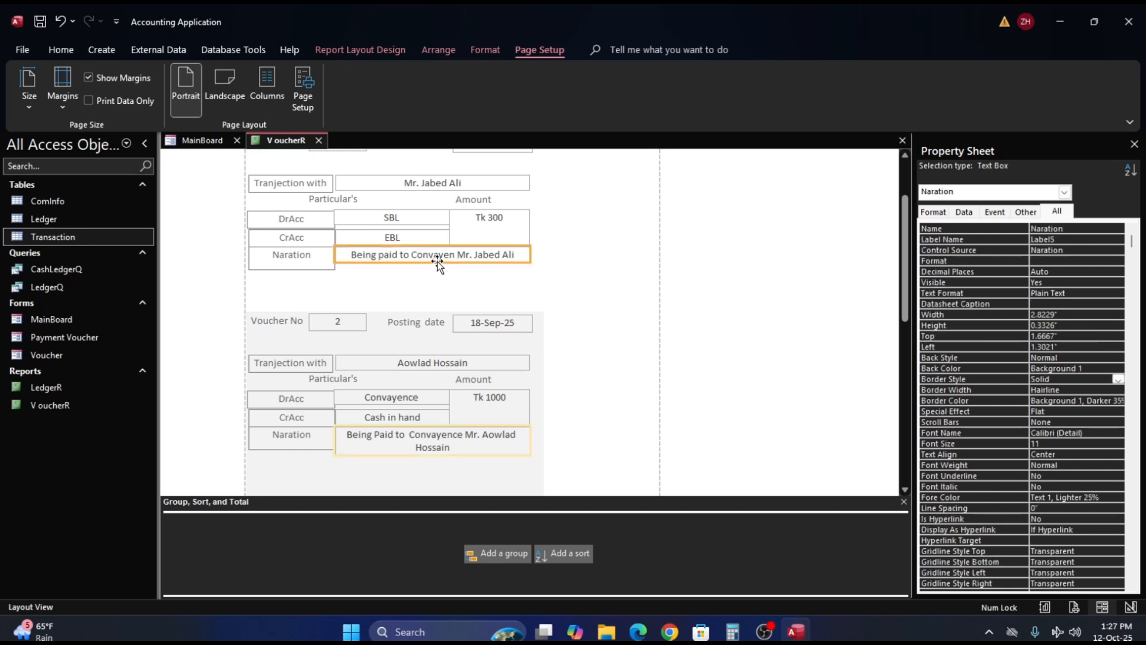
right_click(366, 258)
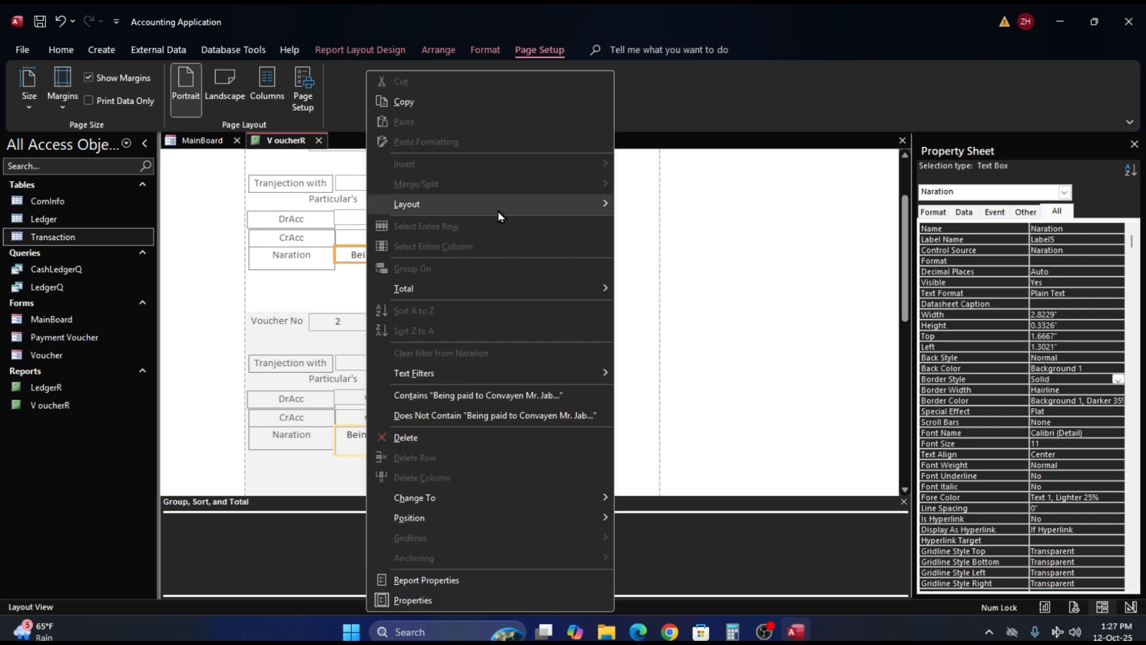
mouse_move(503, 208)
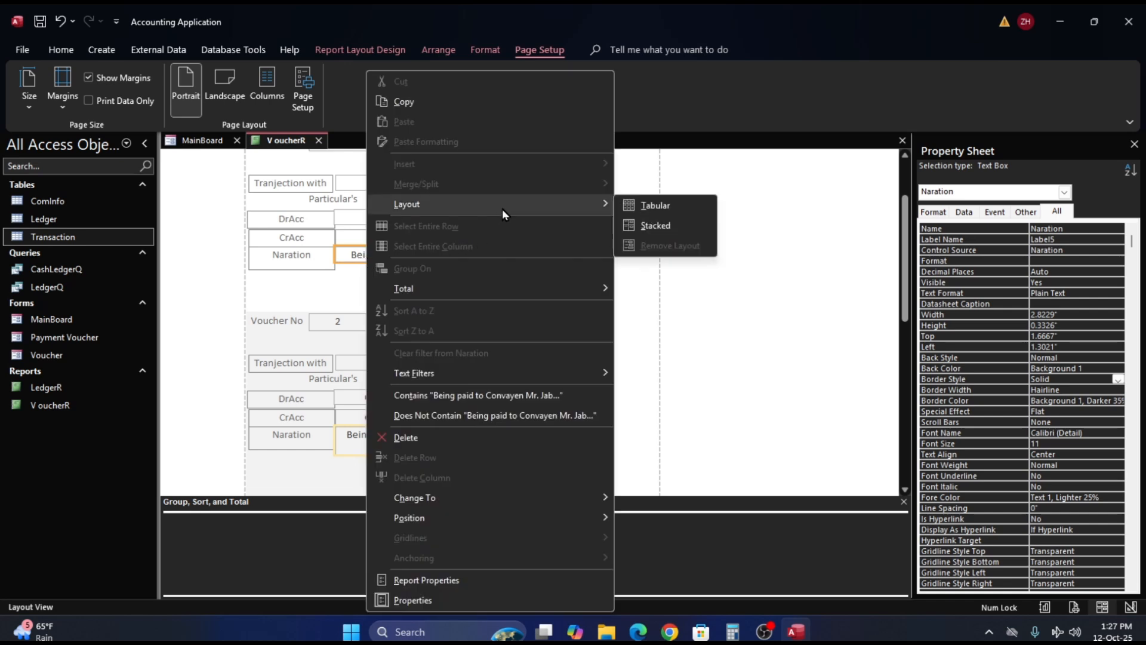
click(692, 303)
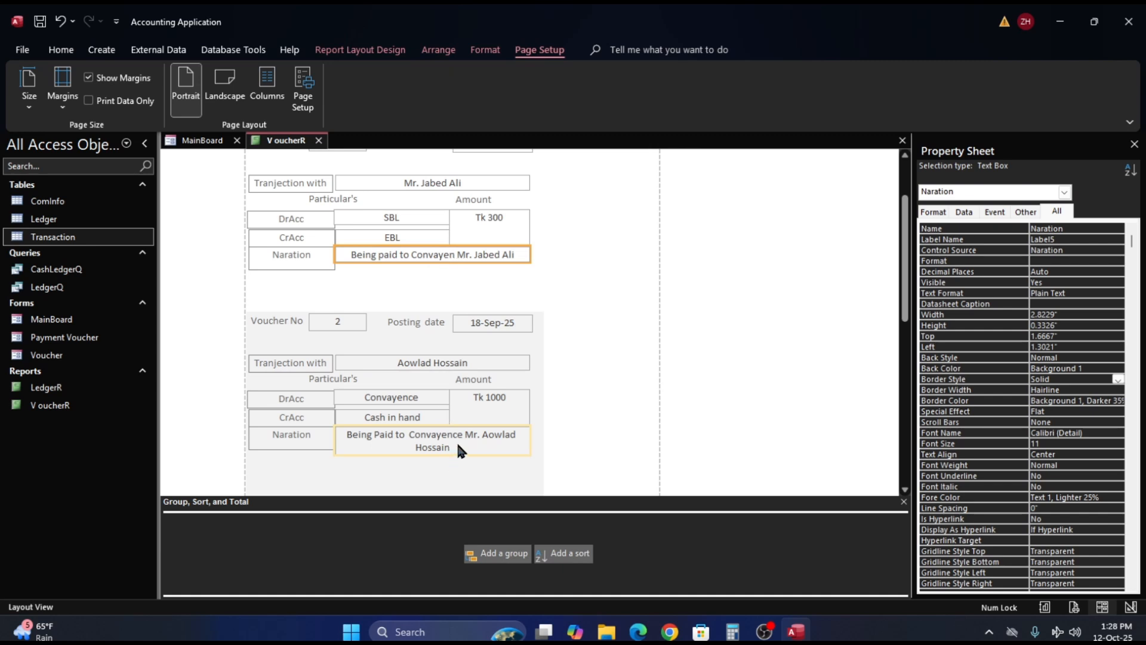
click(492, 440)
drag(530, 437, 546, 439)
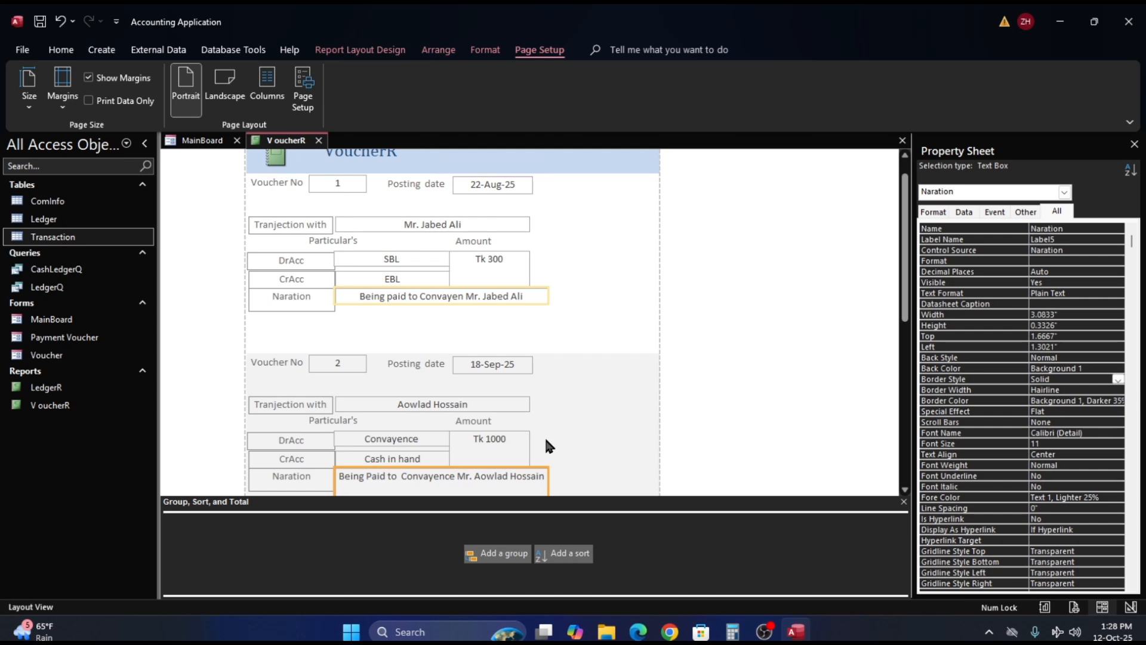
- Look over the vouchers with the widened Naration box in Layout View and return the report to Design View
scroll(546, 445, down, 2)
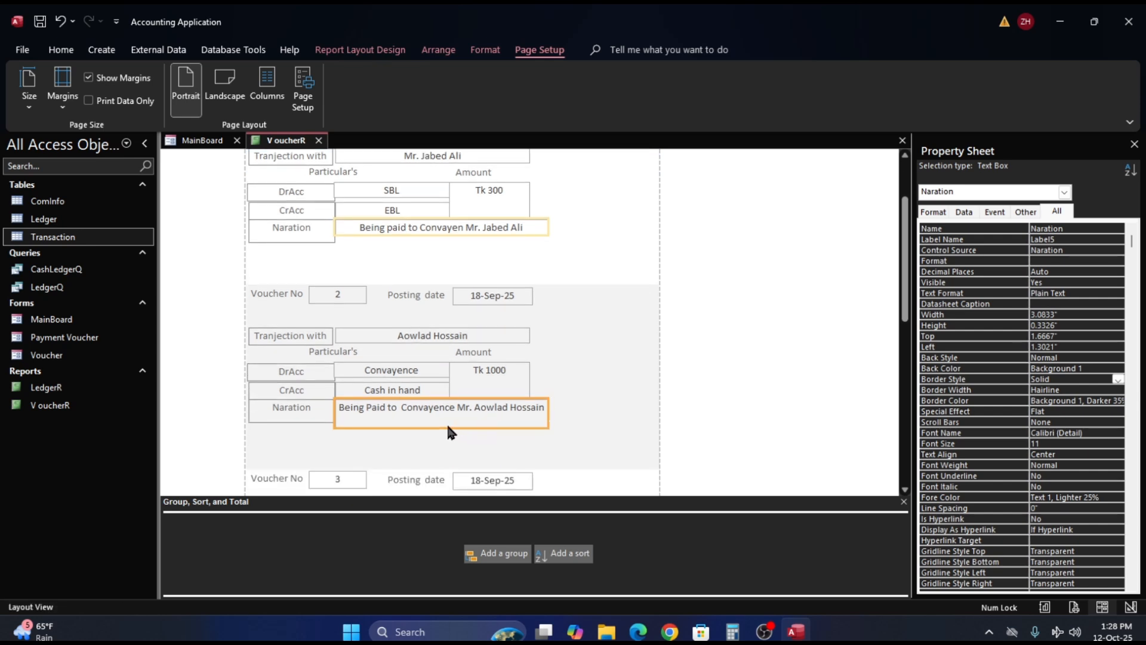
click(579, 376)
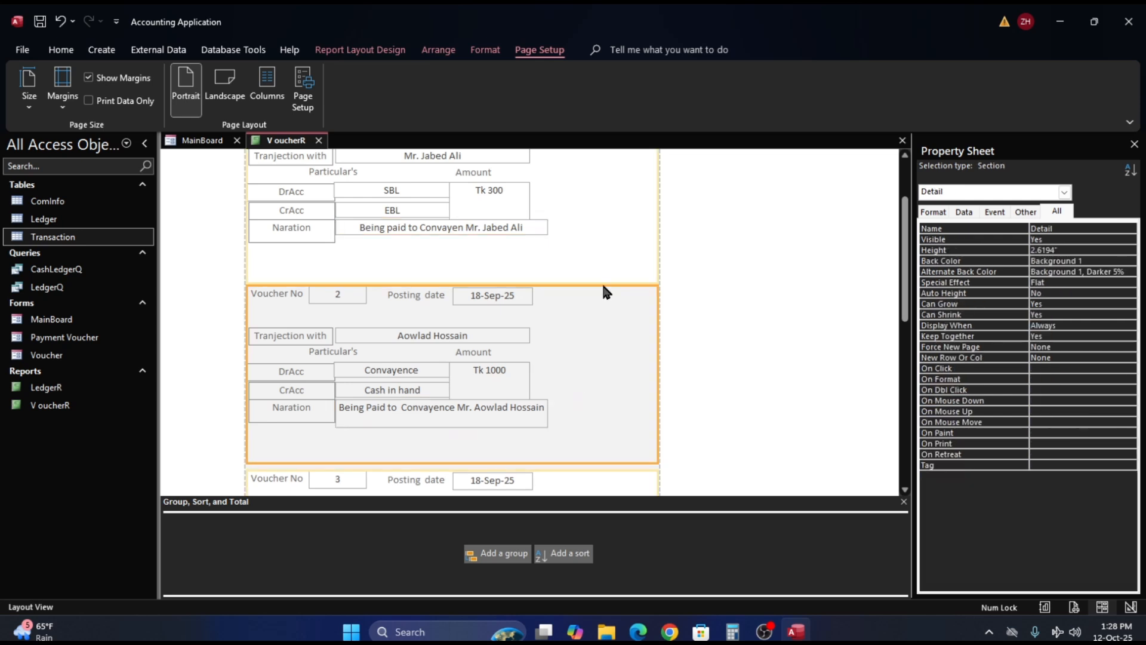
click(612, 249)
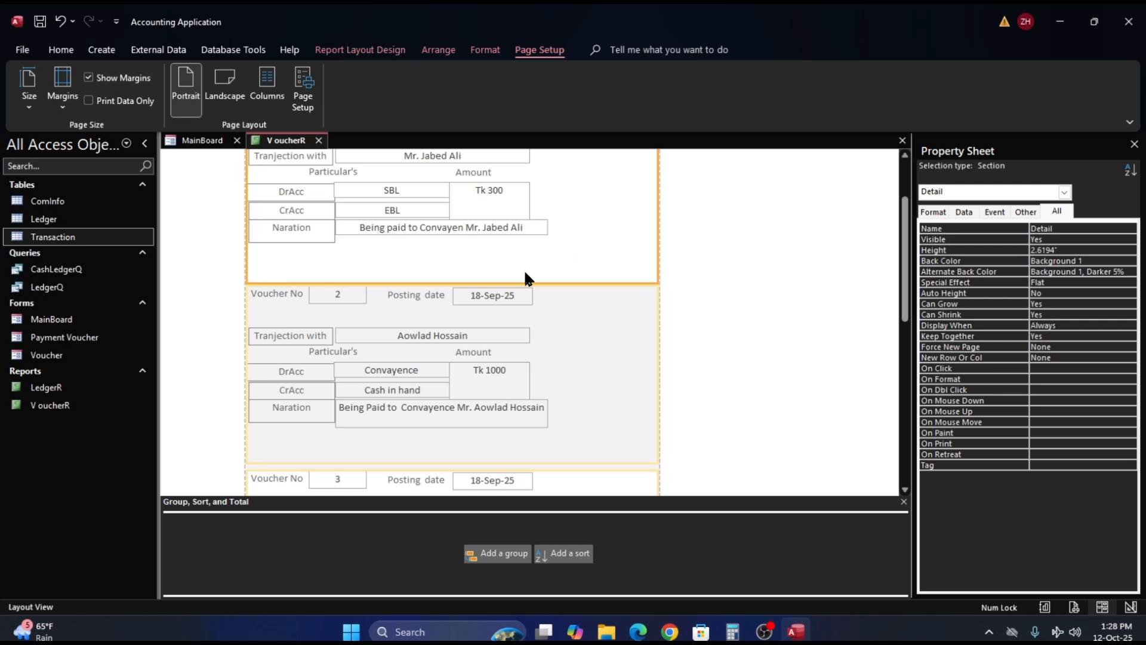
scroll(525, 275, up, 1)
scroll(525, 280, up, 2)
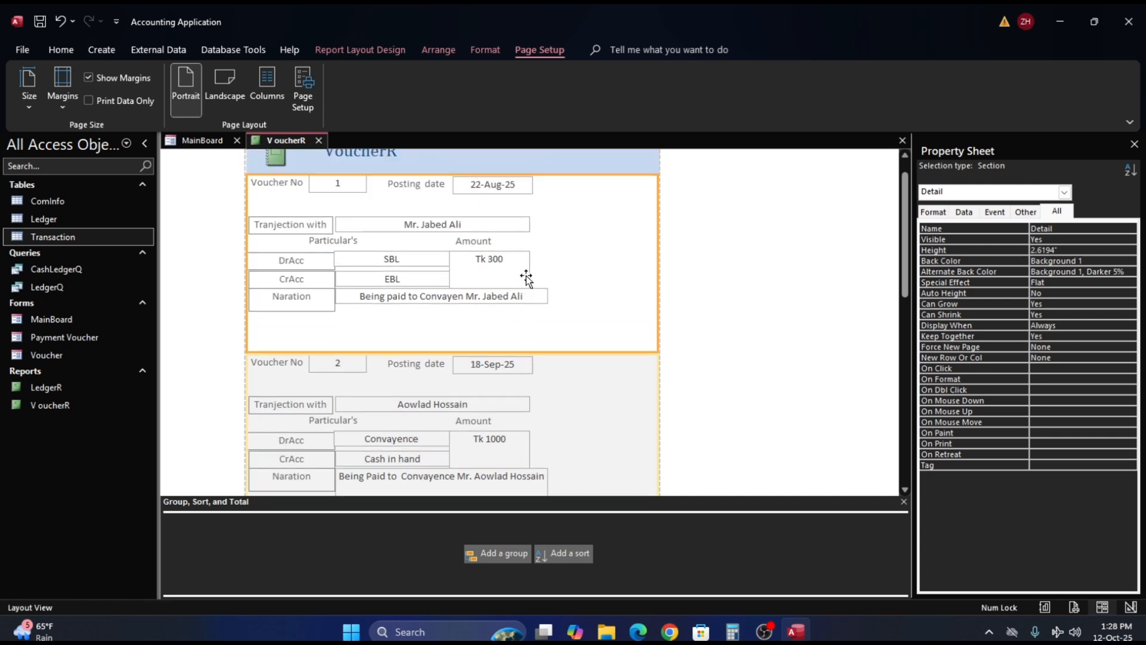
click(436, 302)
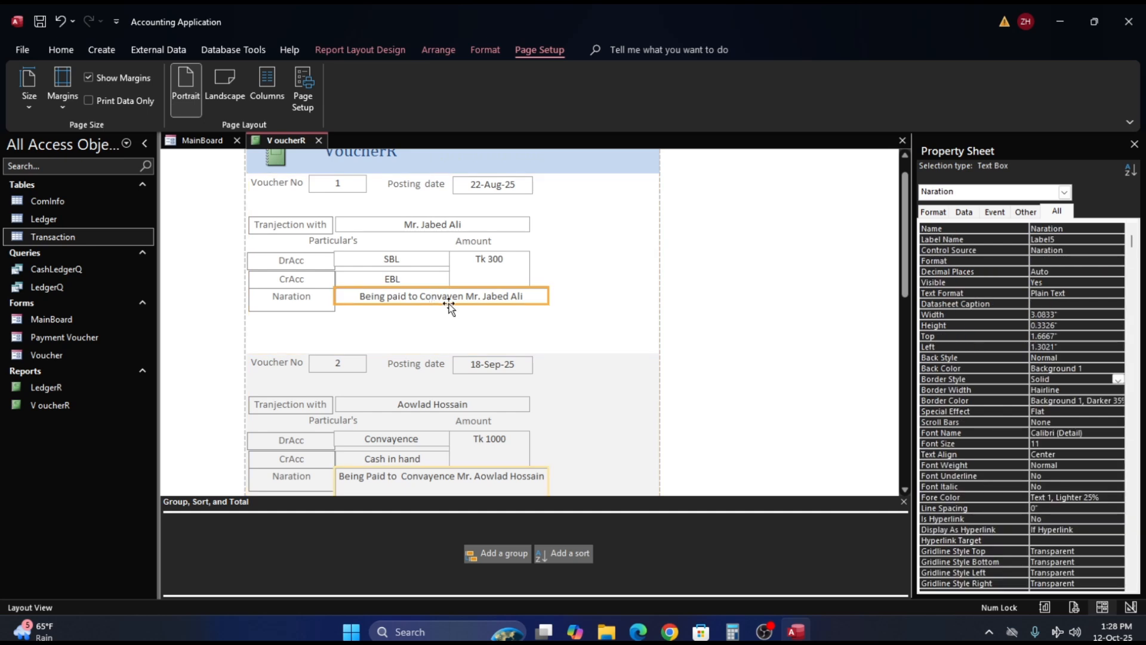
right_click(449, 306)
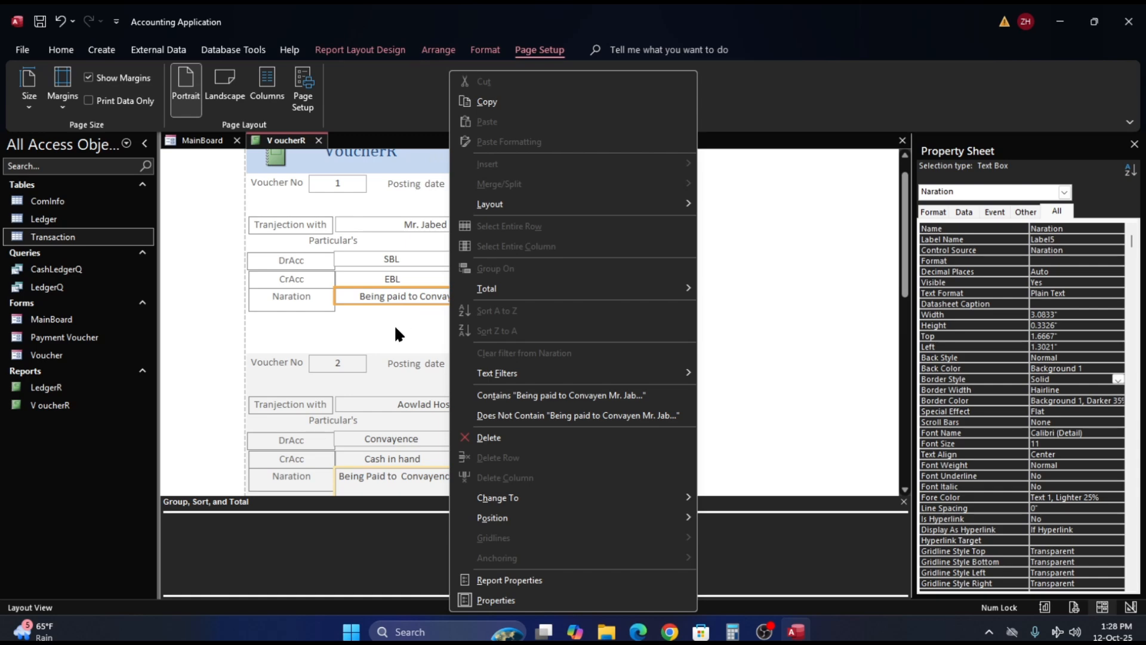
click(406, 305)
right_click(617, 307)
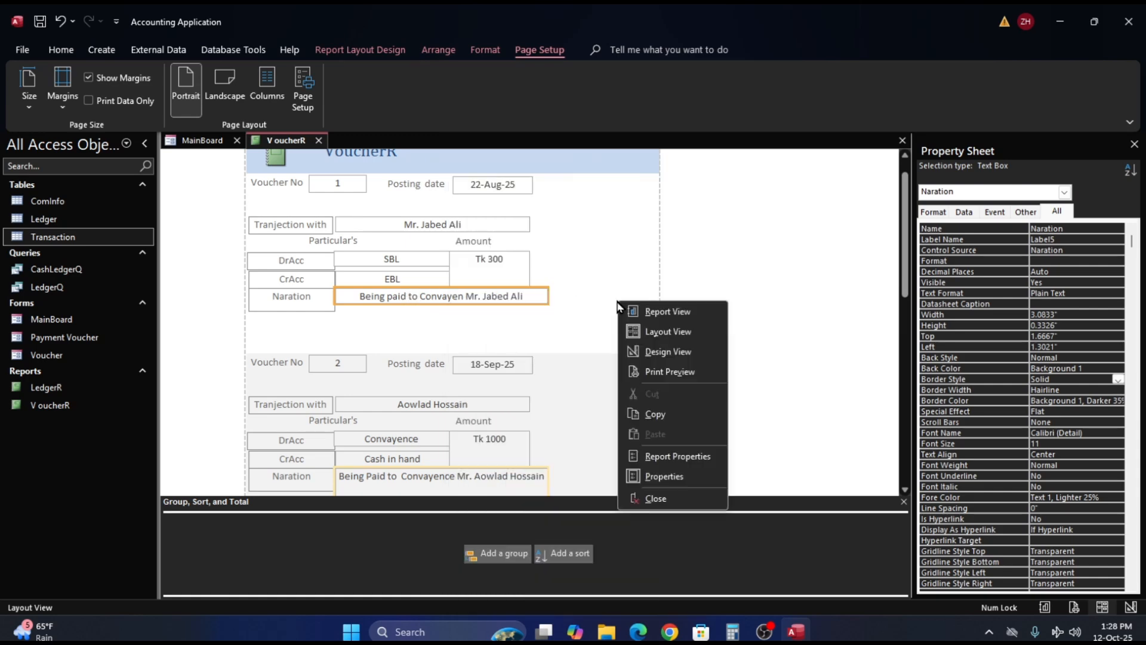
click(668, 353)
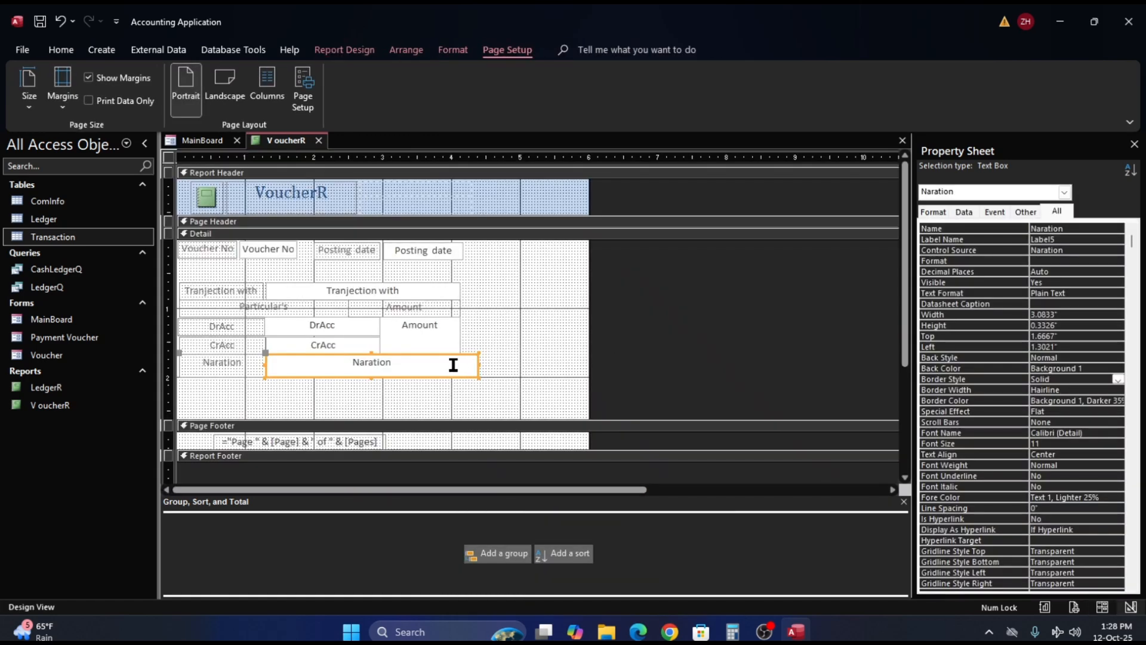
- Change the text in the Tranjection with text box of the Detail section to "Transaction with"
scroll(447, 369, down, 2)
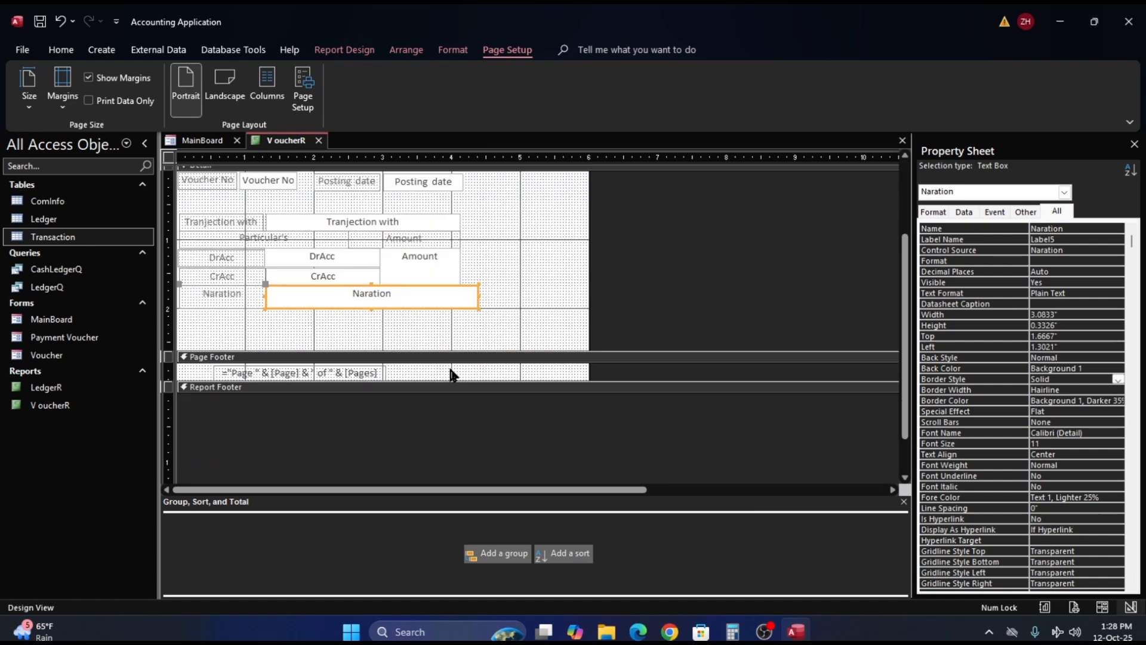
click(431, 328)
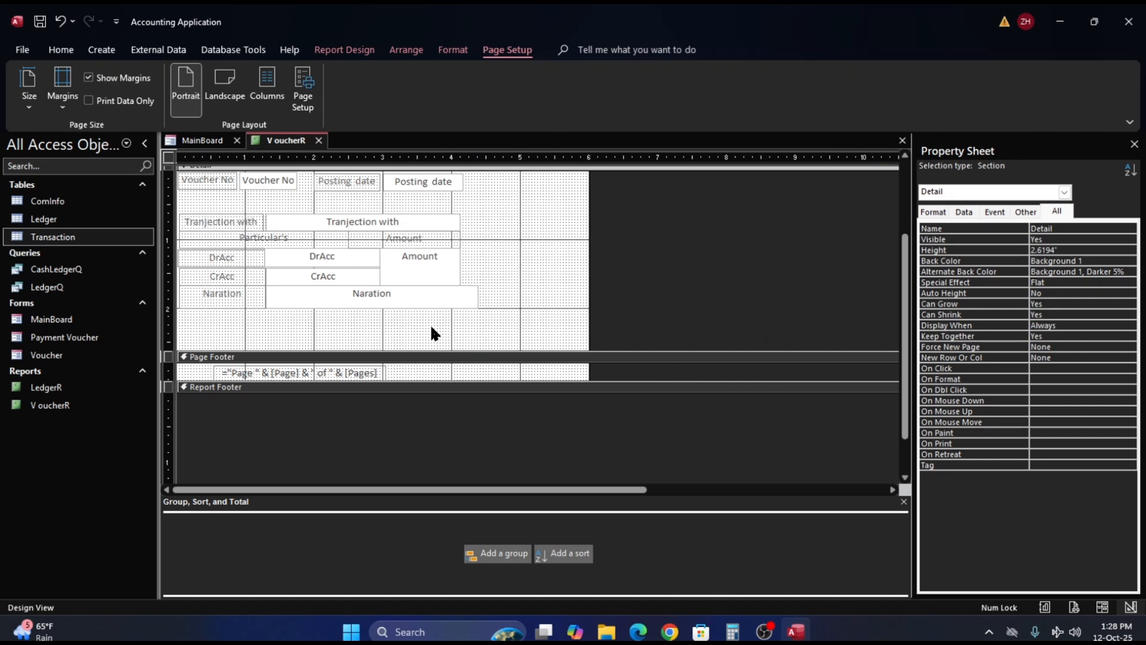
click(353, 219)
click(352, 220)
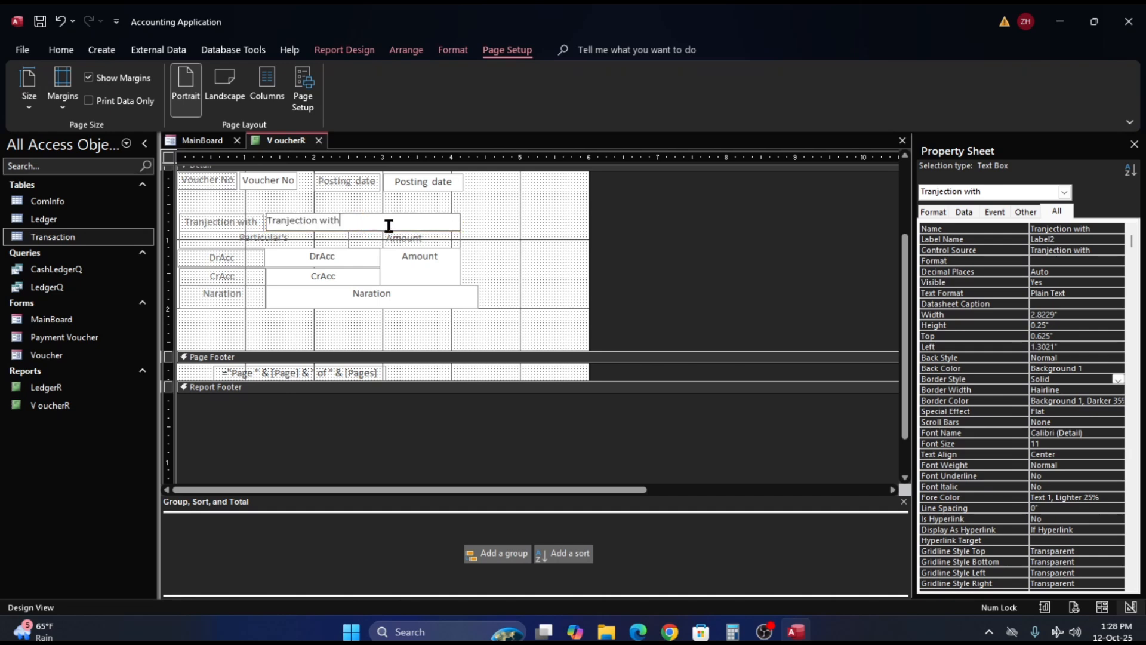
click(294, 220)
key(Left)
key(BackSpace)
text(s)
click(296, 220)
key(BackSpace)
text(a)
click(524, 285)
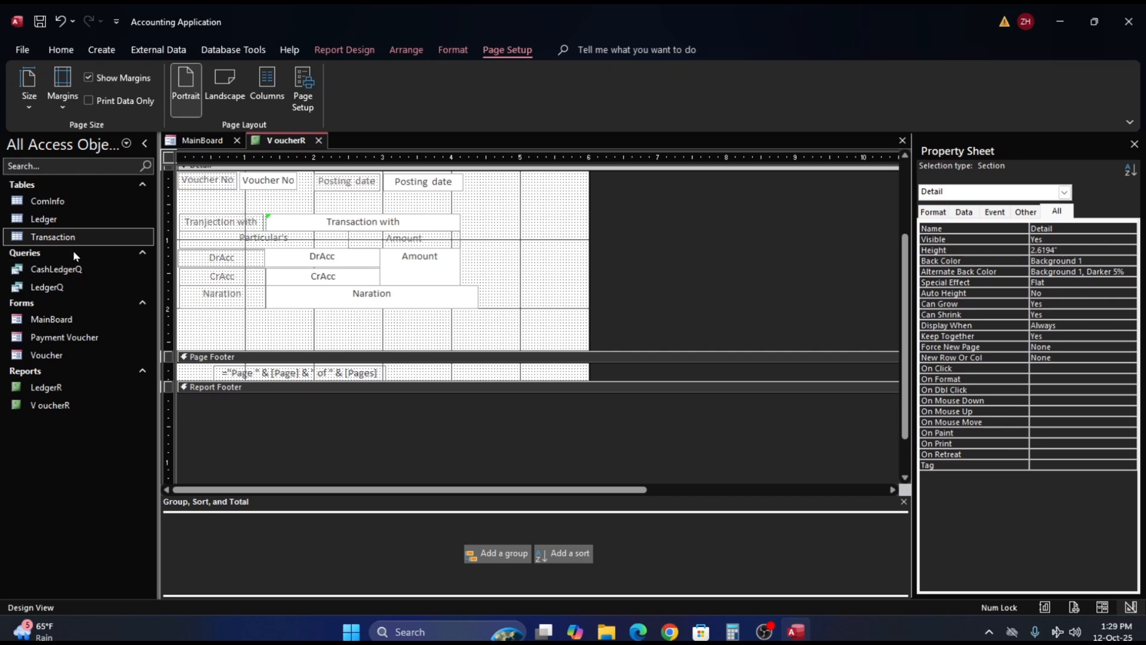
- Open the Transaction table as read-only in Design View and go to the Tranjection with field name
right_click(20, 236)
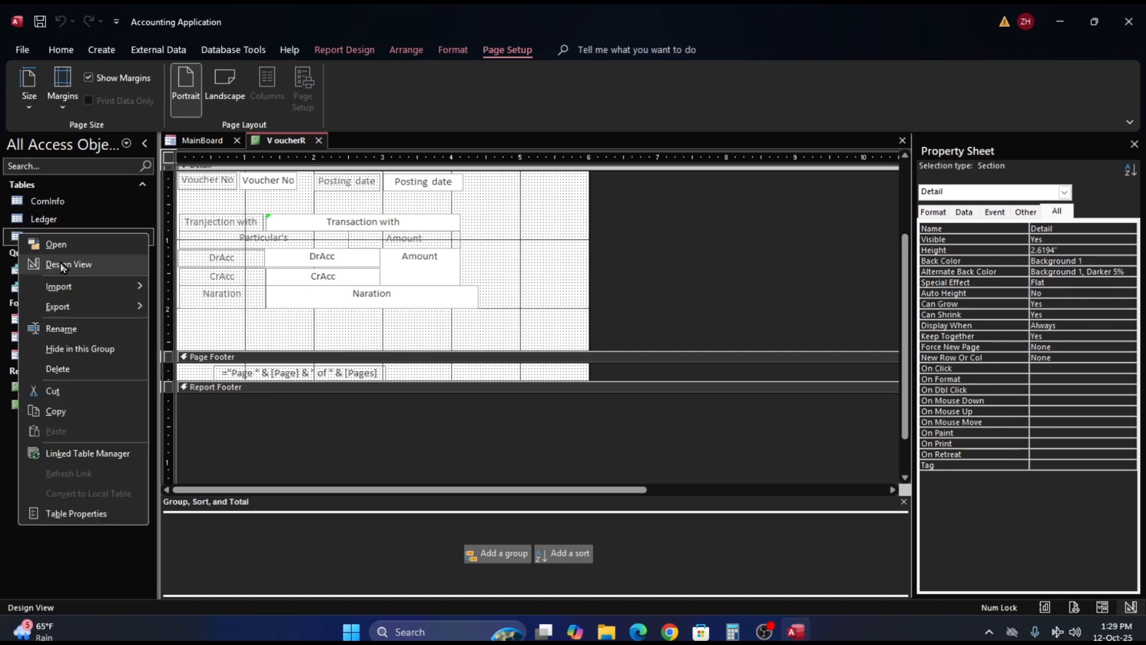
click(68, 264)
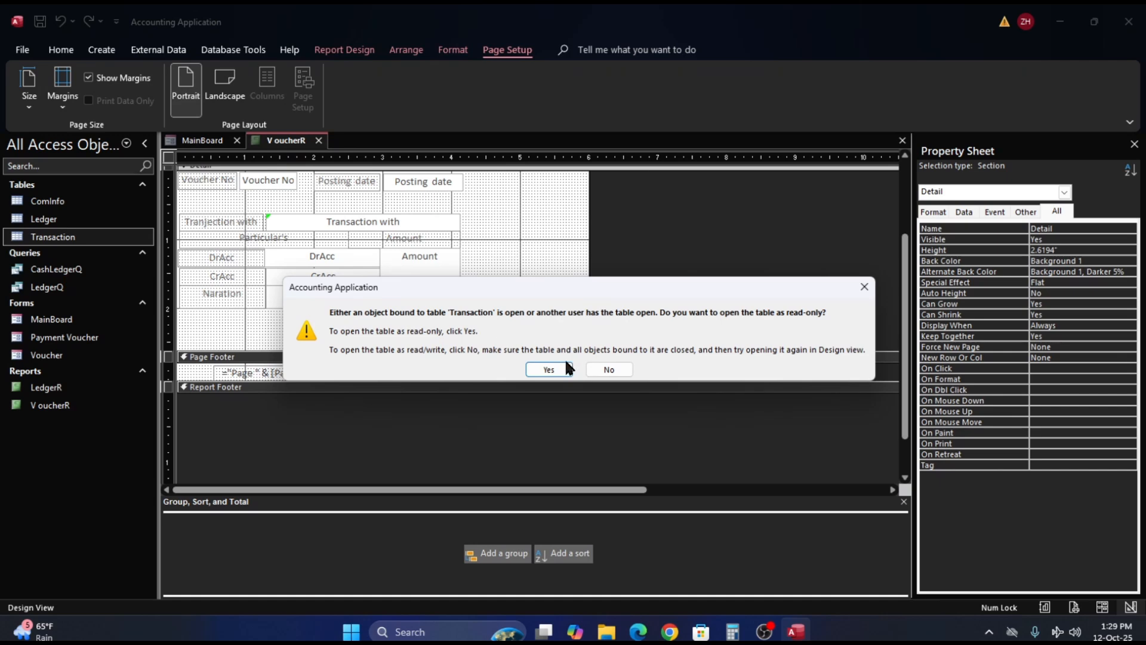
click(546, 368)
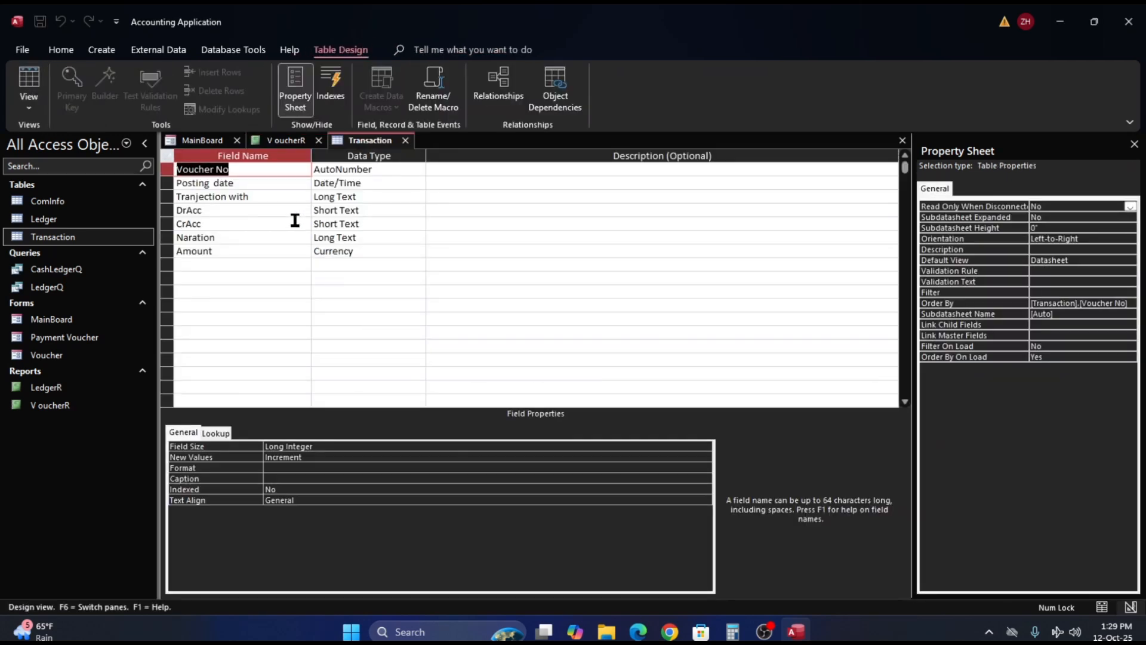
click(203, 197)
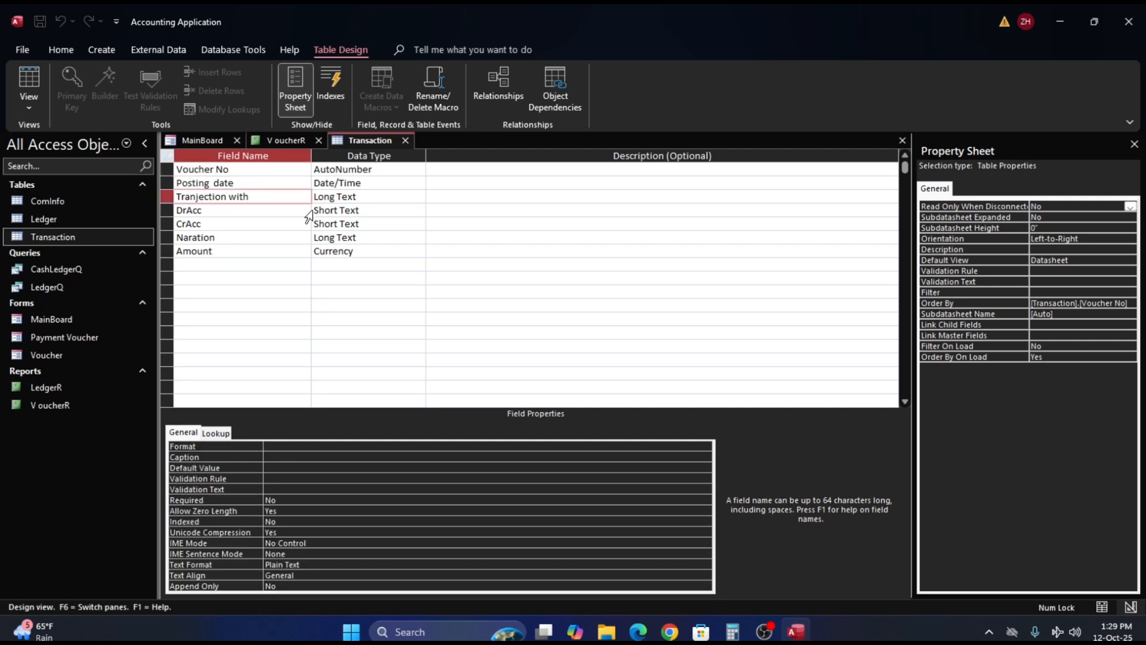
key(Left)
- Close the Transaction table and the voucher report, saving the report's design changes
click(899, 141)
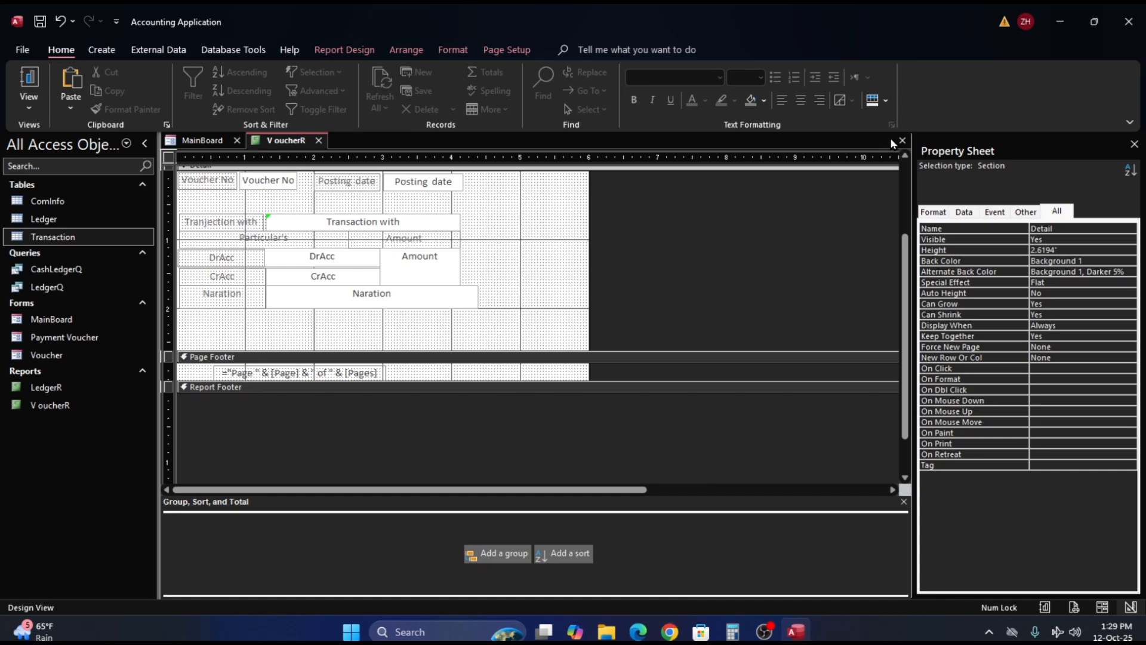
click(902, 140)
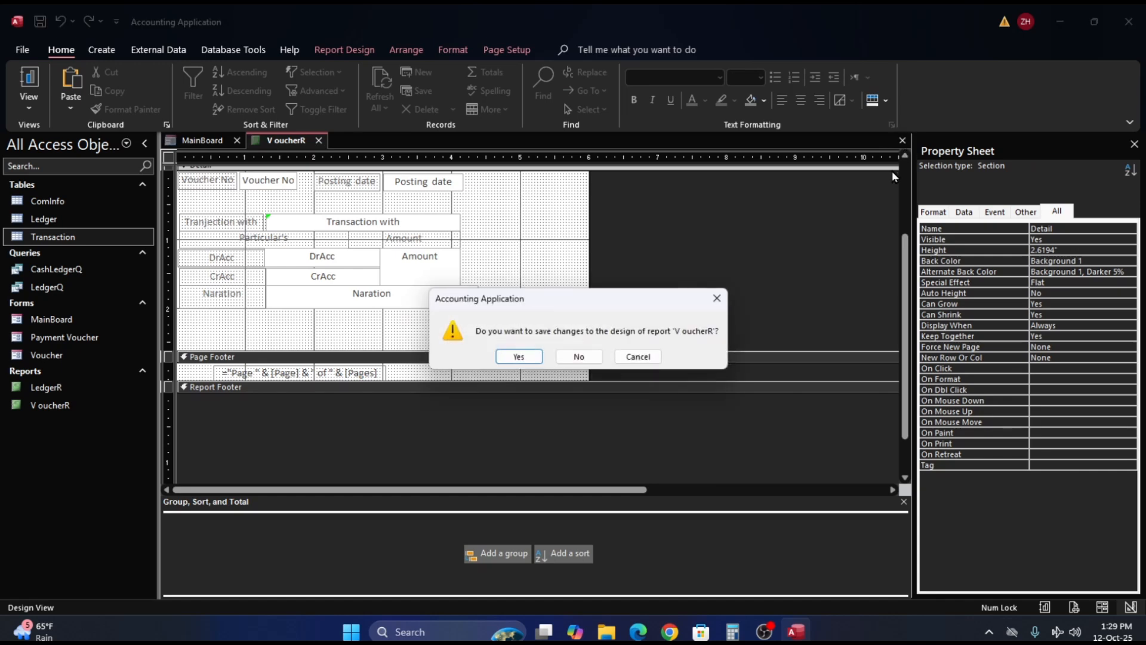
click(518, 356)
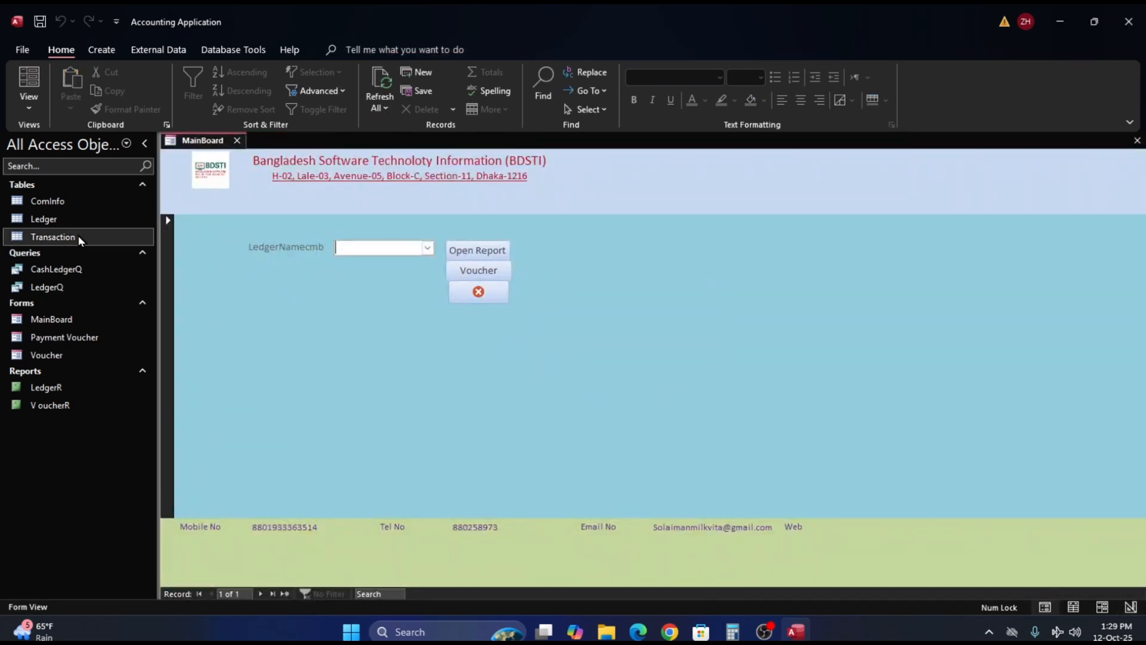
- Rename the Tranjection with field of the Transaction table to "Transaction with" in Design View, and close the table with its changes saved
right_click(39, 236)
click(91, 266)
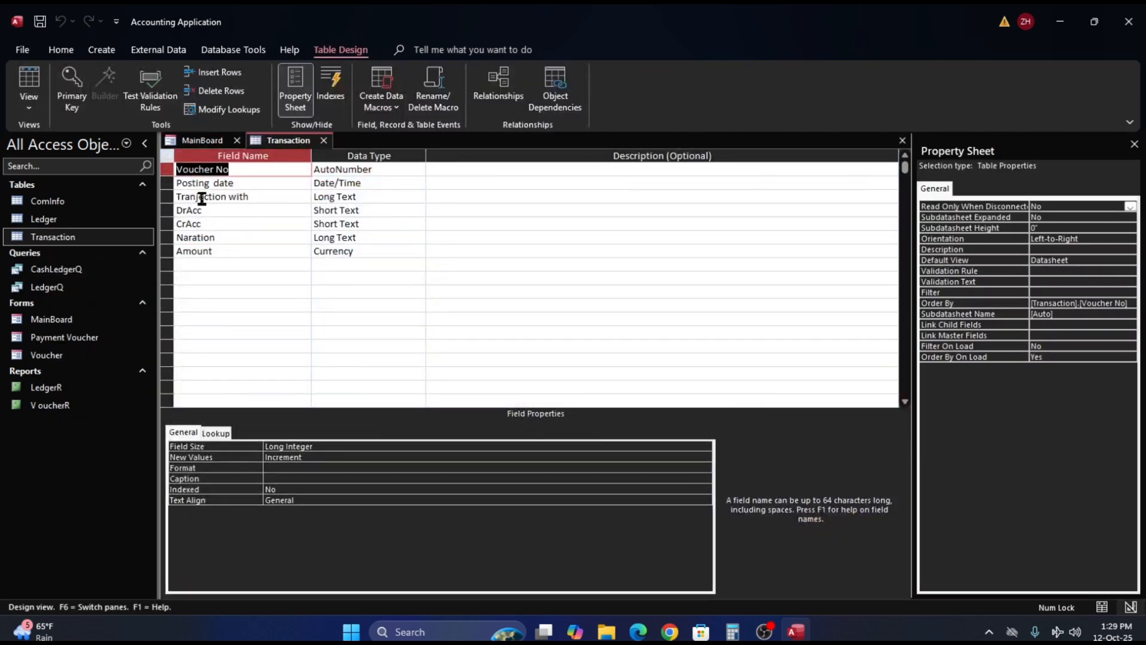
click(203, 197)
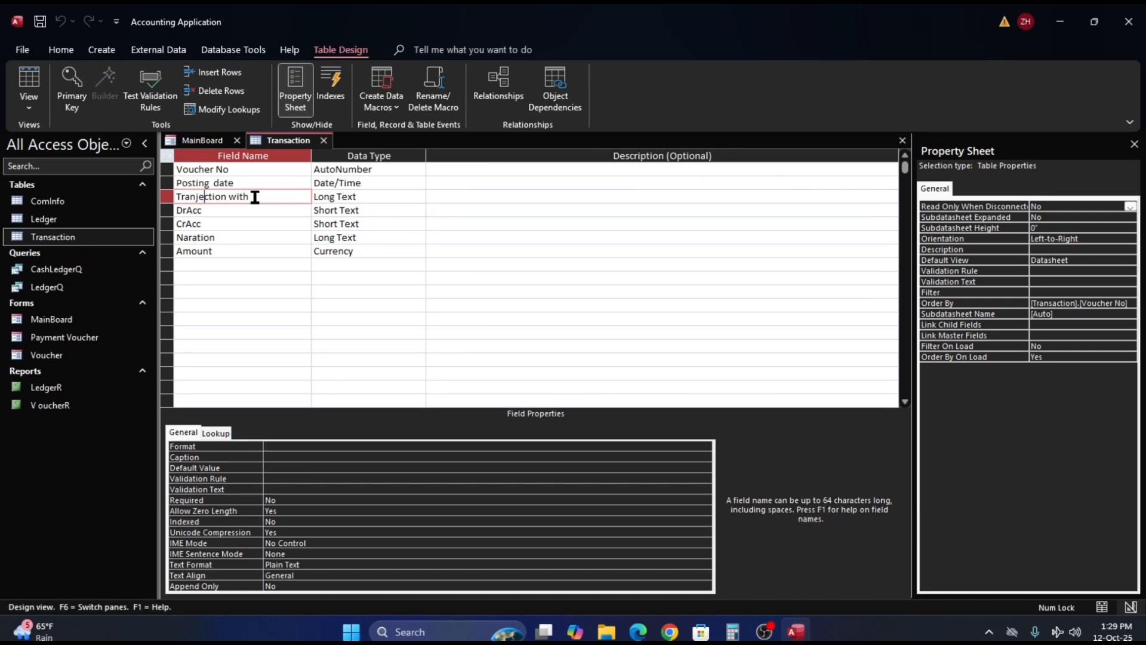
key(BackSpace)
key(BackSpace)
text(sa)
key(Tab)
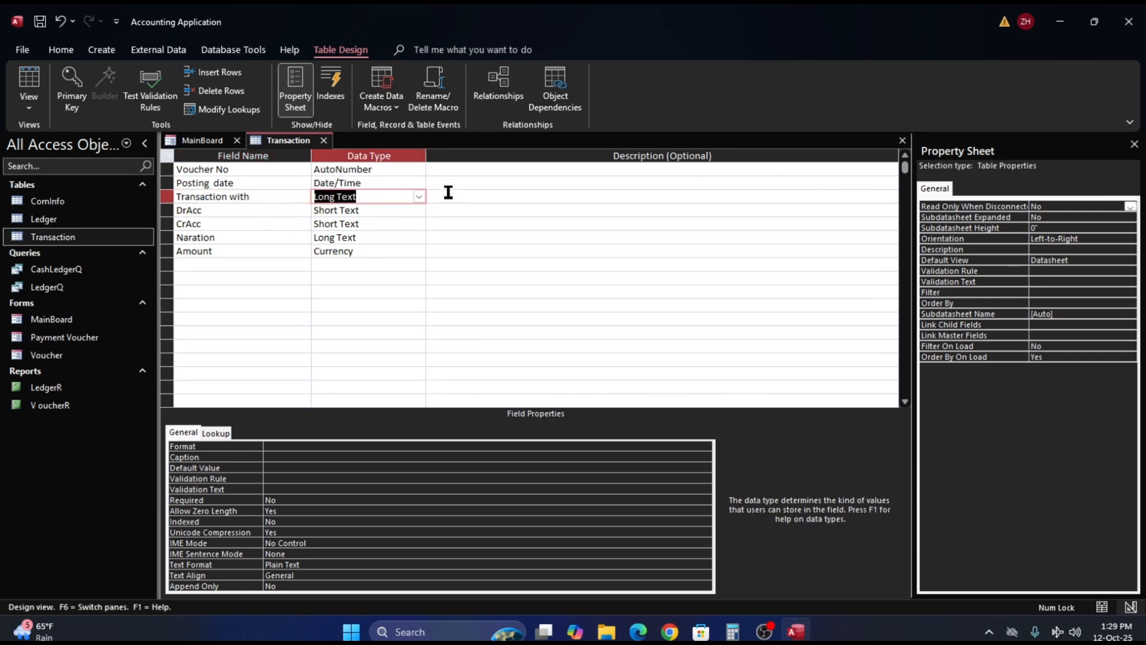
click(901, 141)
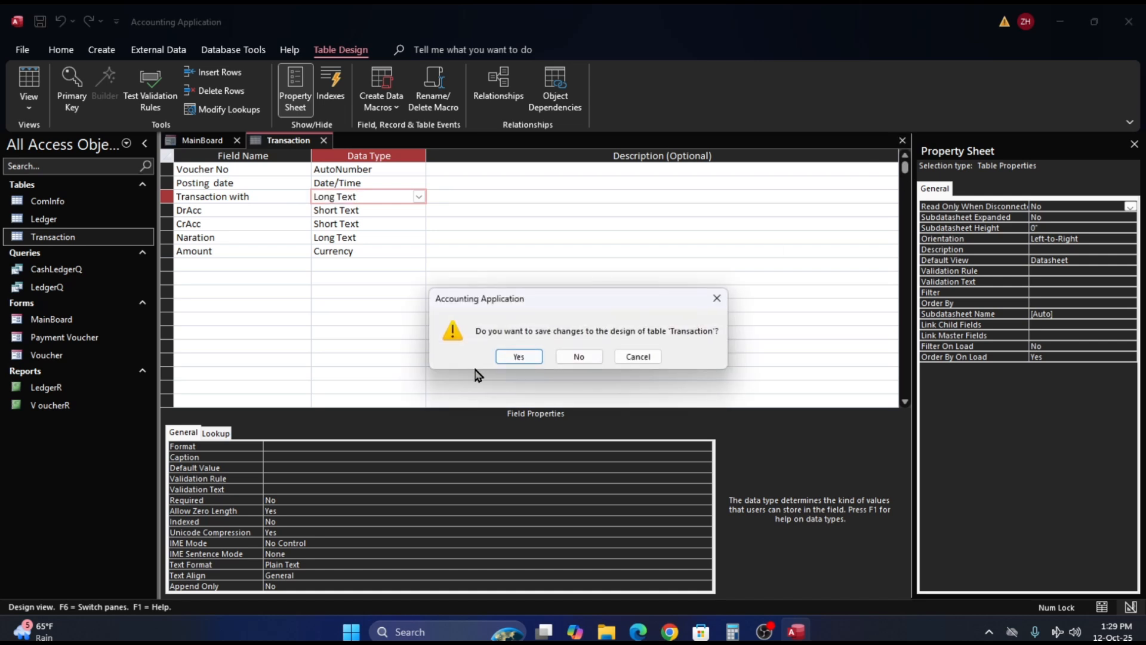
click(516, 356)
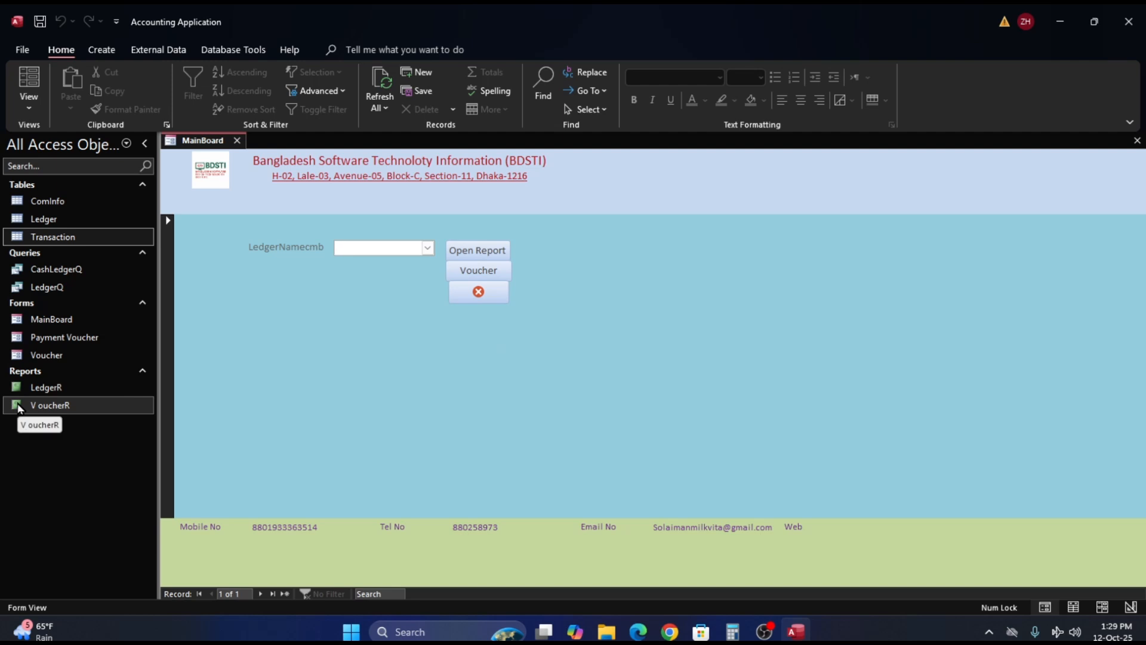
- Open the voucher report in Layout View and widen the Amount text box to about 1.43", lining up its right edge with the Naration box
double_click(20, 409)
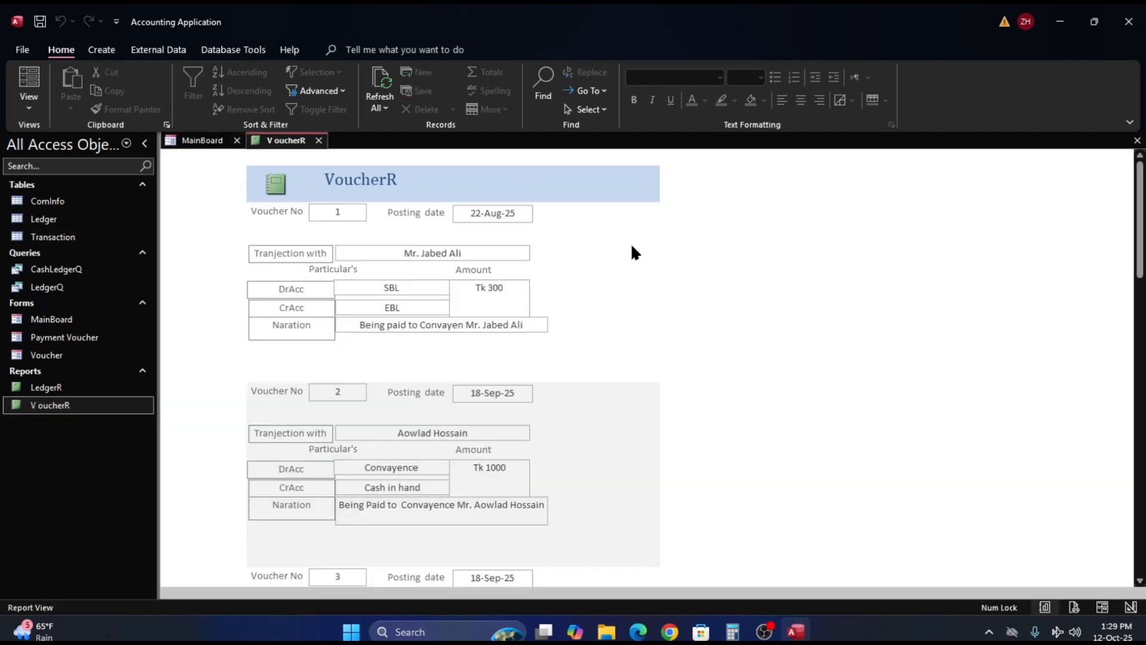
click(518, 300)
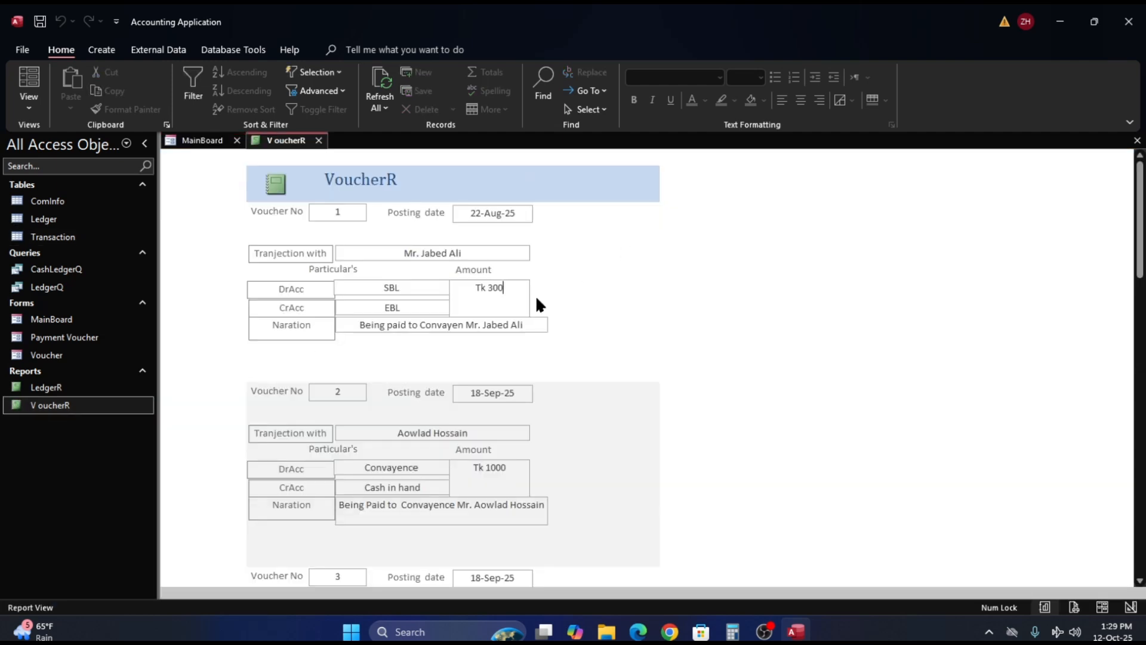
right_click(564, 312)
click(607, 345)
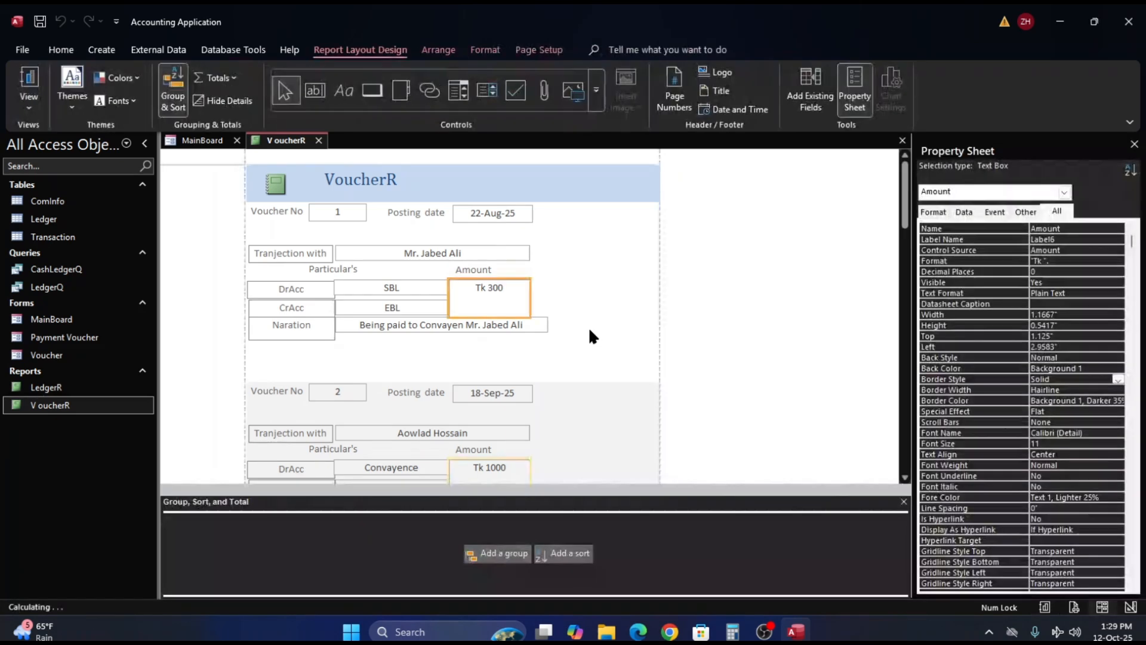
drag(531, 295, 535, 295)
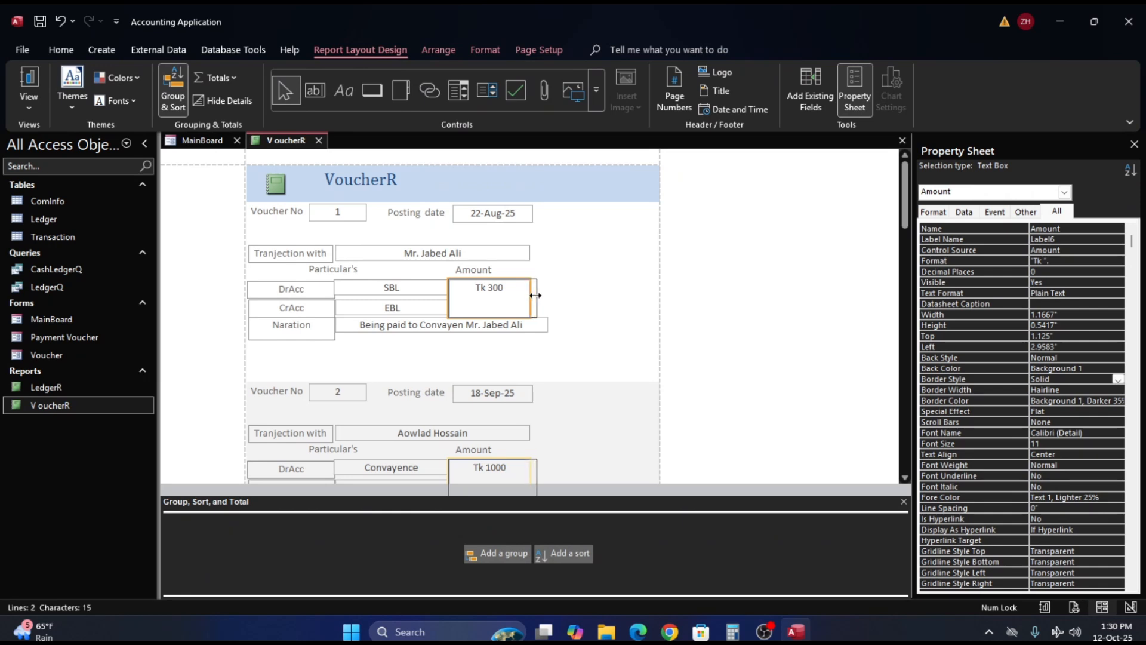
drag(536, 296, 544, 296)
drag(545, 295, 545, 296)
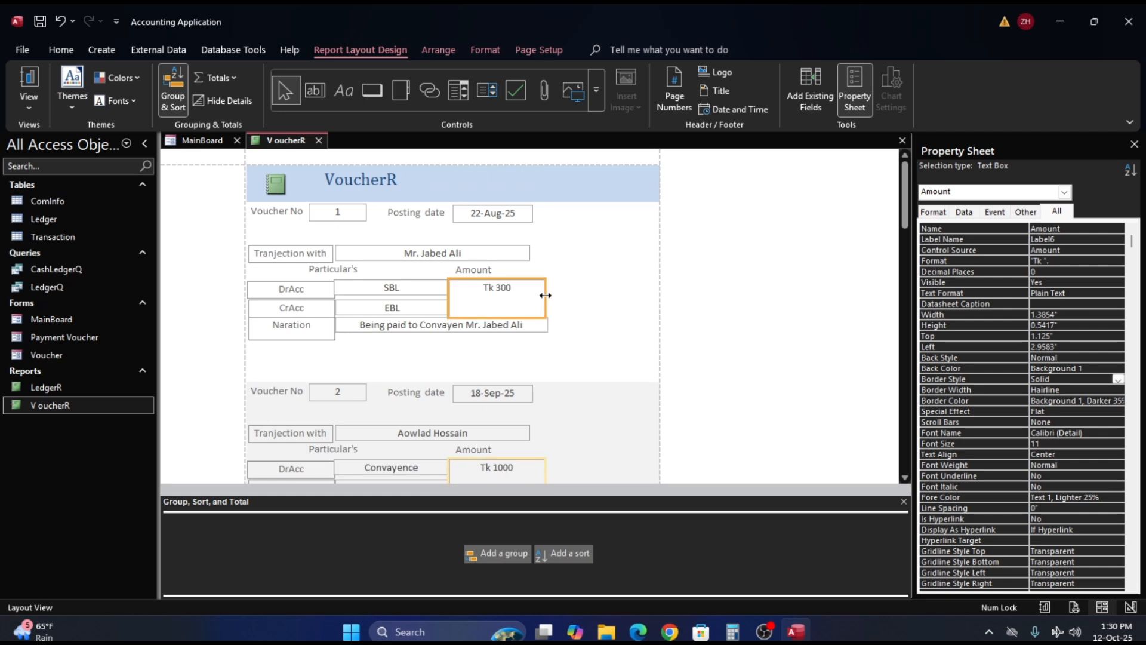
click(551, 329)
click(533, 328)
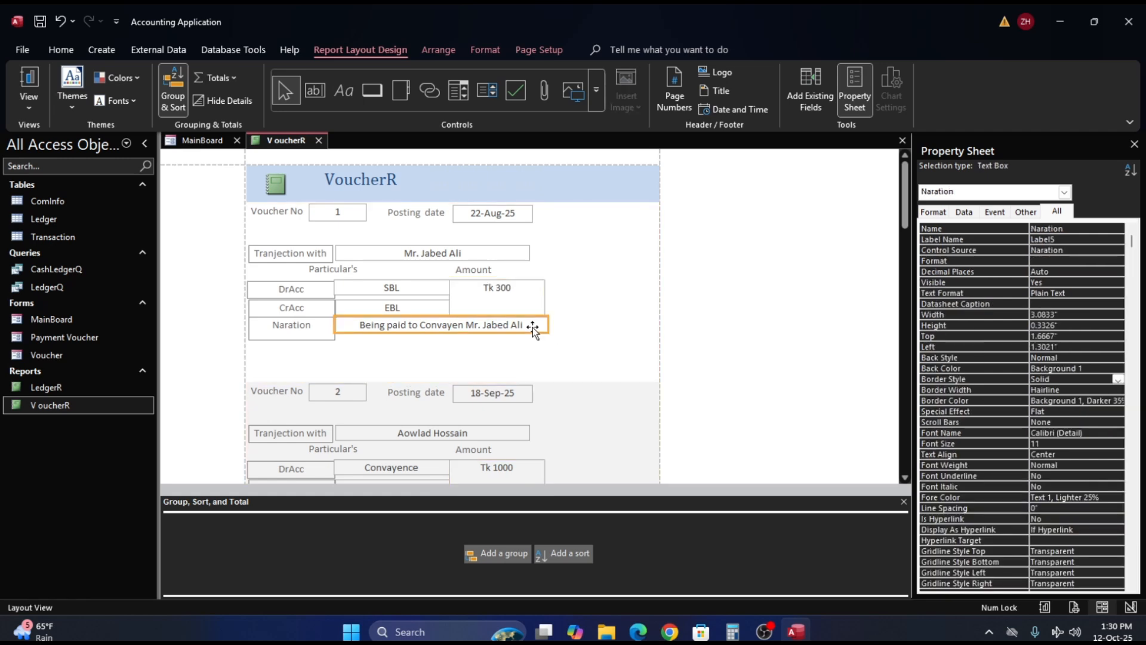
click(532, 307)
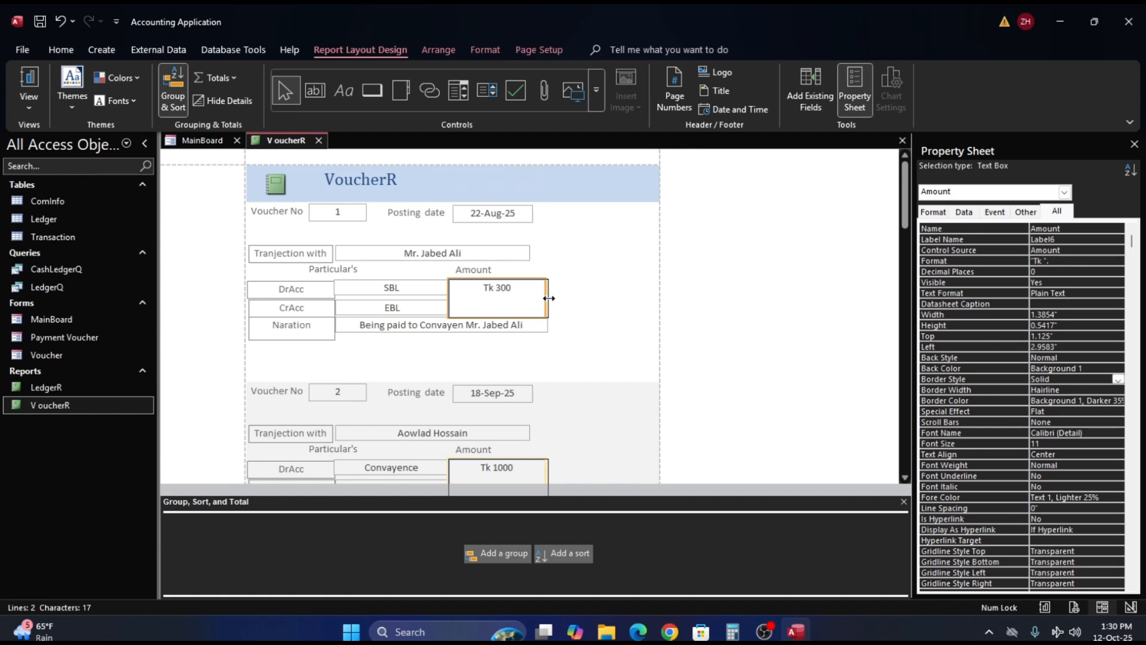
- Try the Naration text box at a width of 3" and restore it to 3.0833"
click(540, 326)
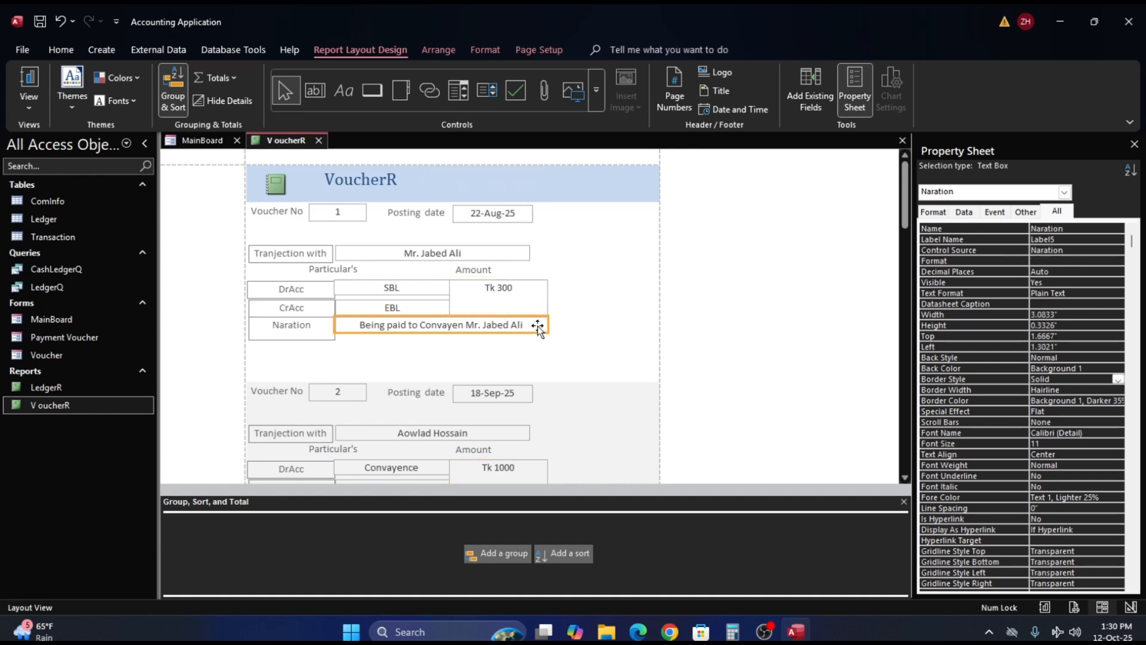
click(546, 325)
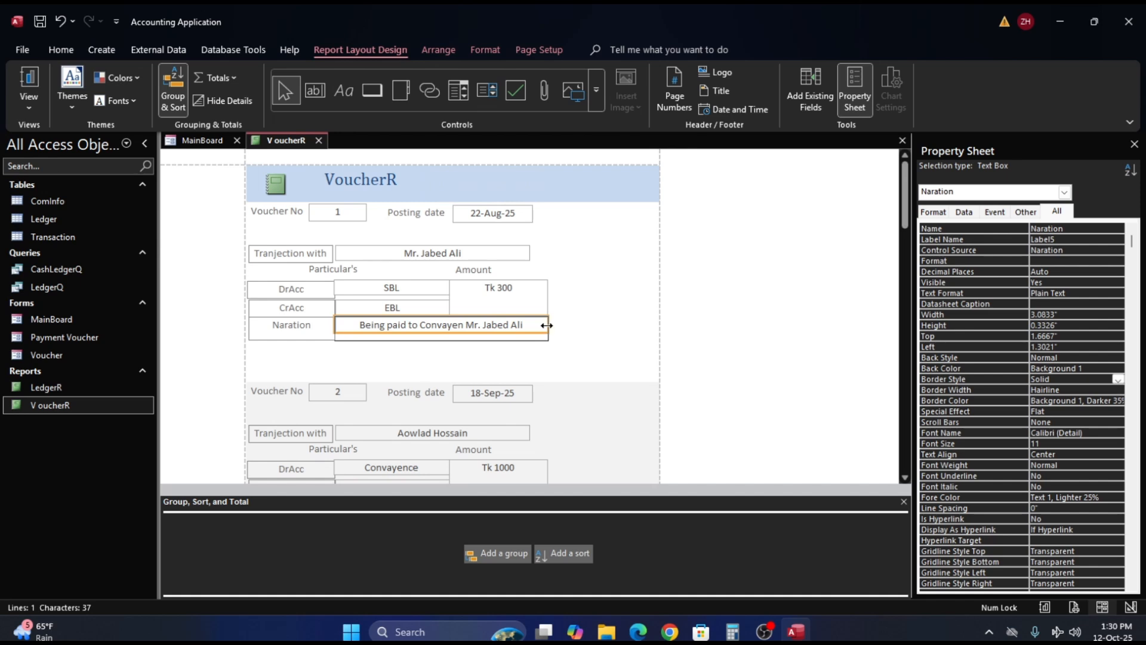
drag(546, 325, 547, 326)
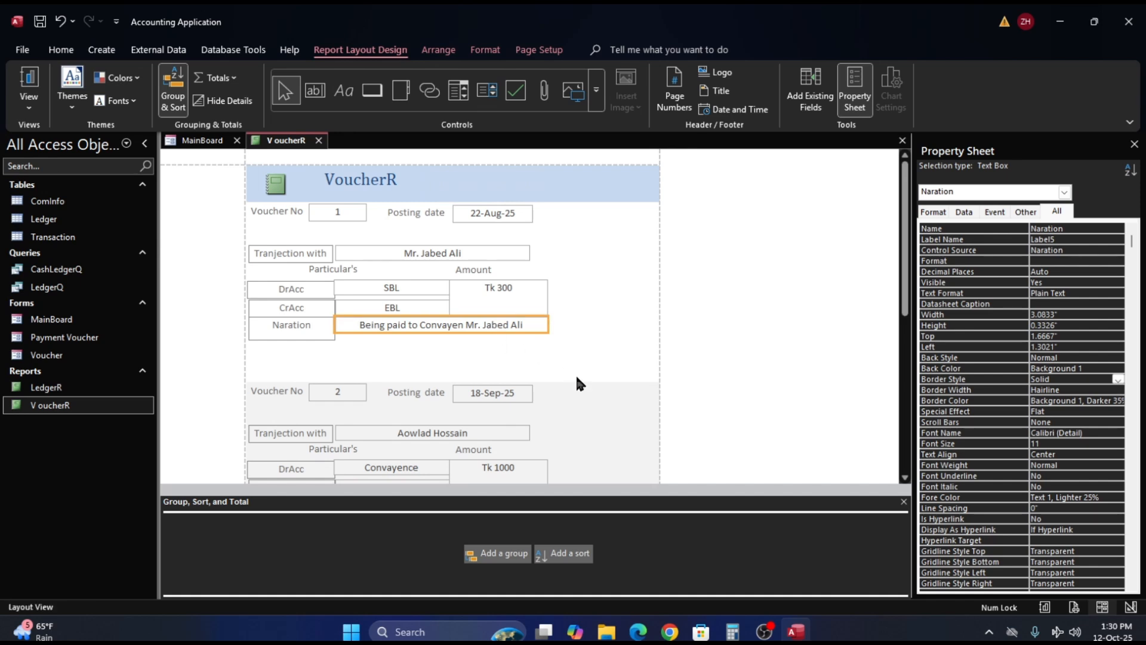
scroll(576, 373, down, 3)
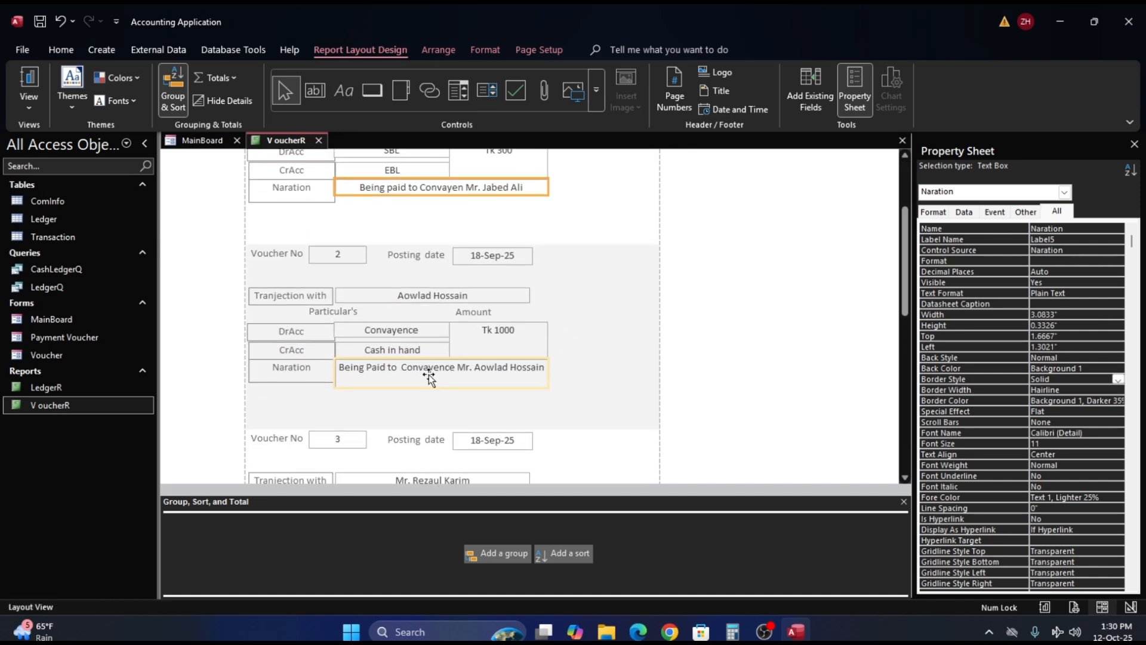
click(429, 376)
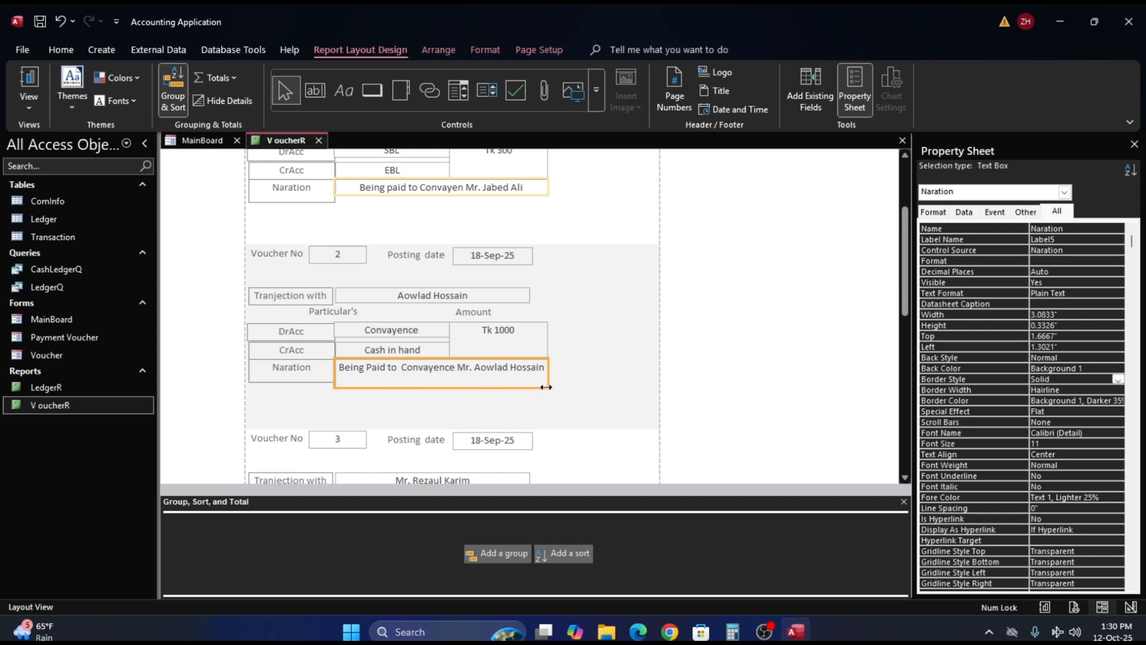
drag(546, 387, 542, 385)
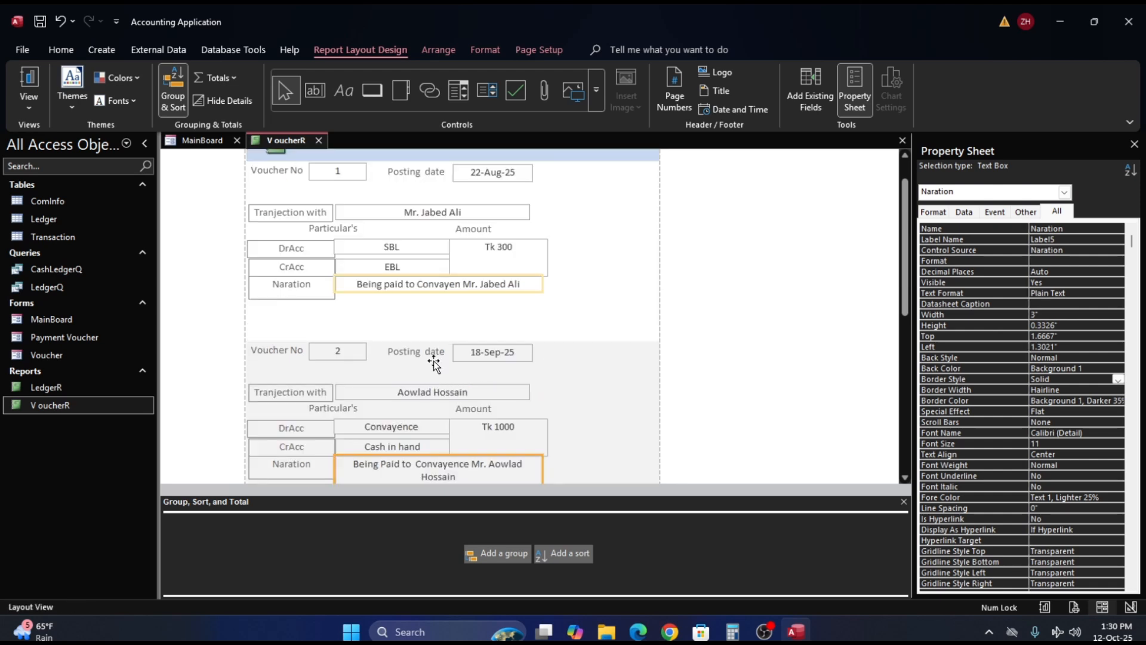
scroll(457, 382, down, 2)
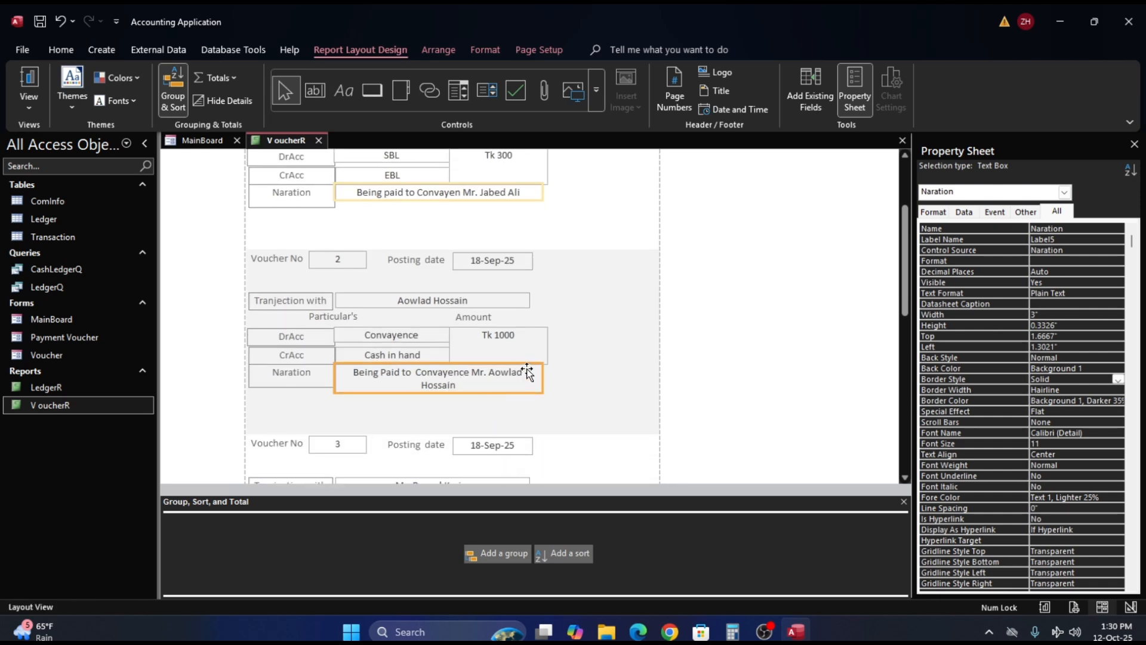
drag(542, 380, 547, 382)
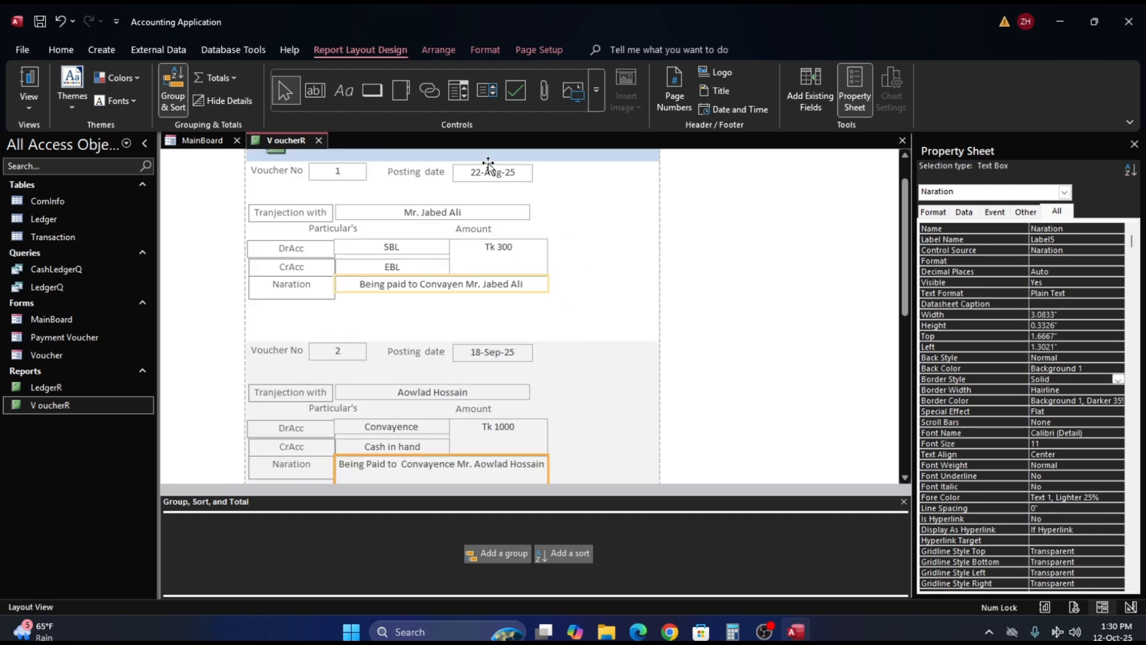
- Switch the report to Design View and widen the Amount and Naration text boxes slightly to a shared right edge, with Naration about 3.11" wide
right_click(596, 240)
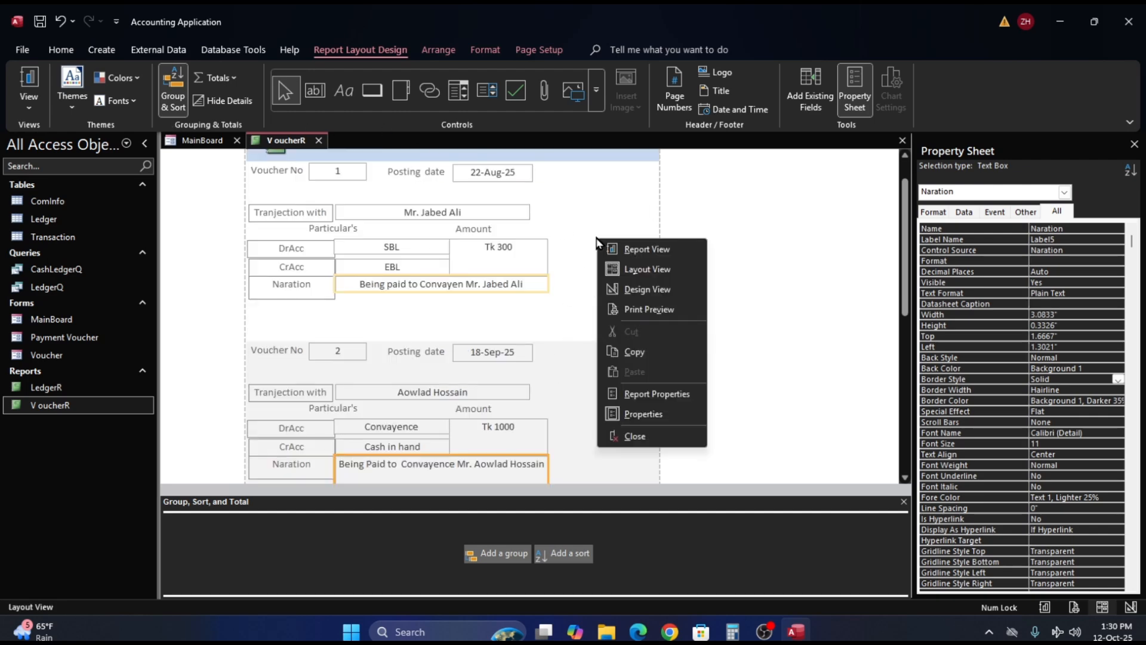
click(640, 289)
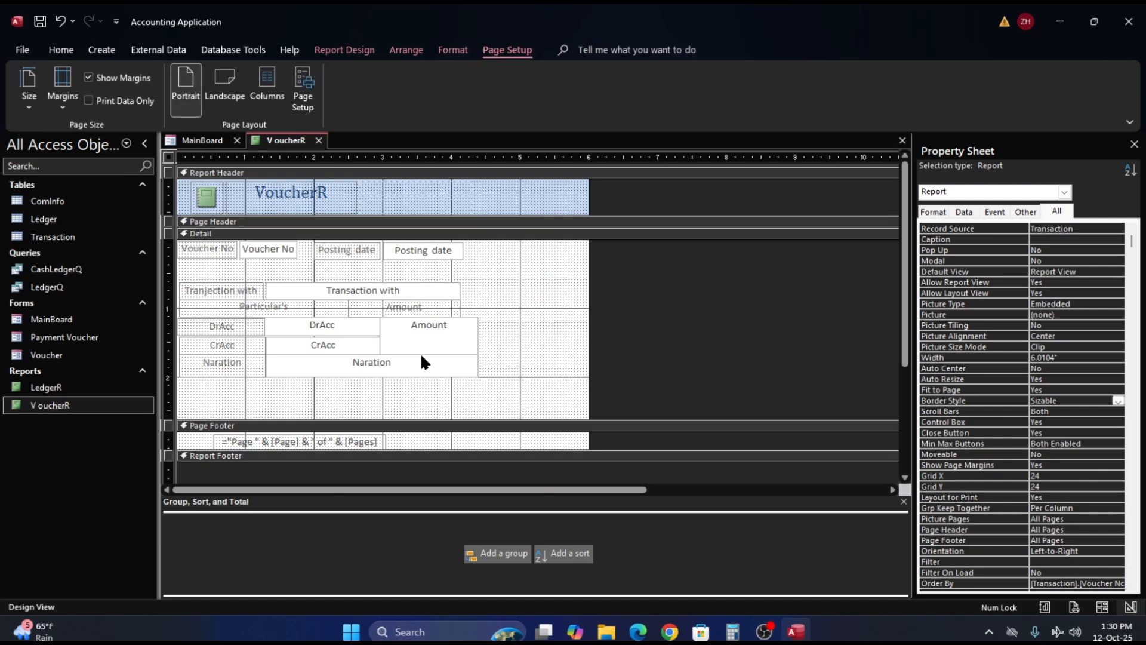
click(401, 373)
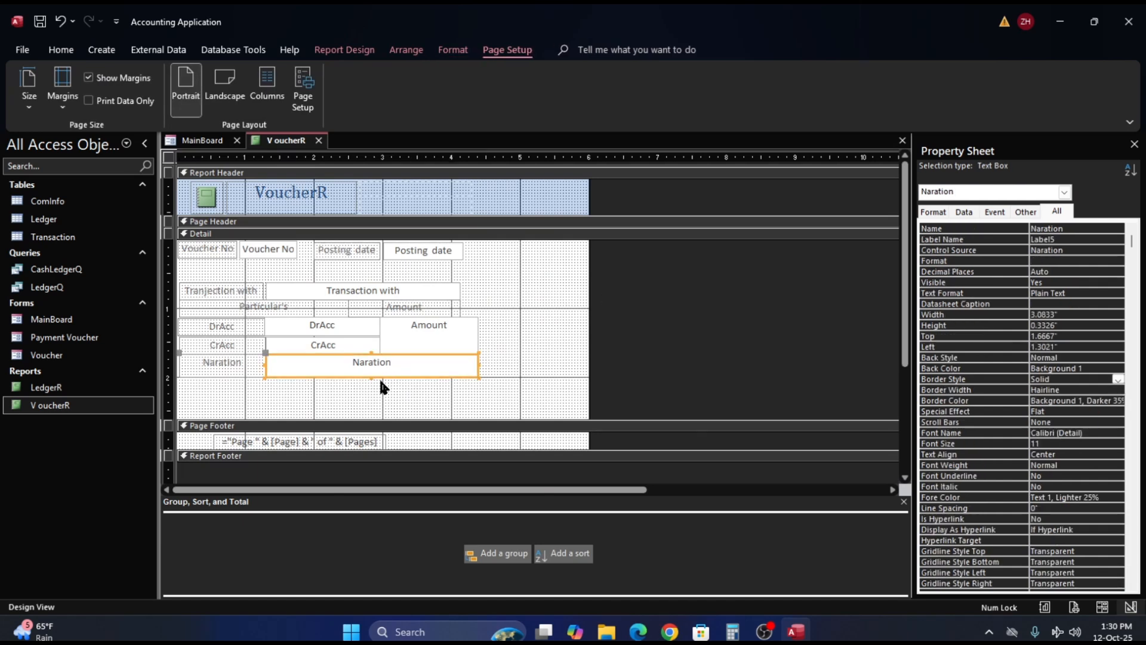
click(464, 341)
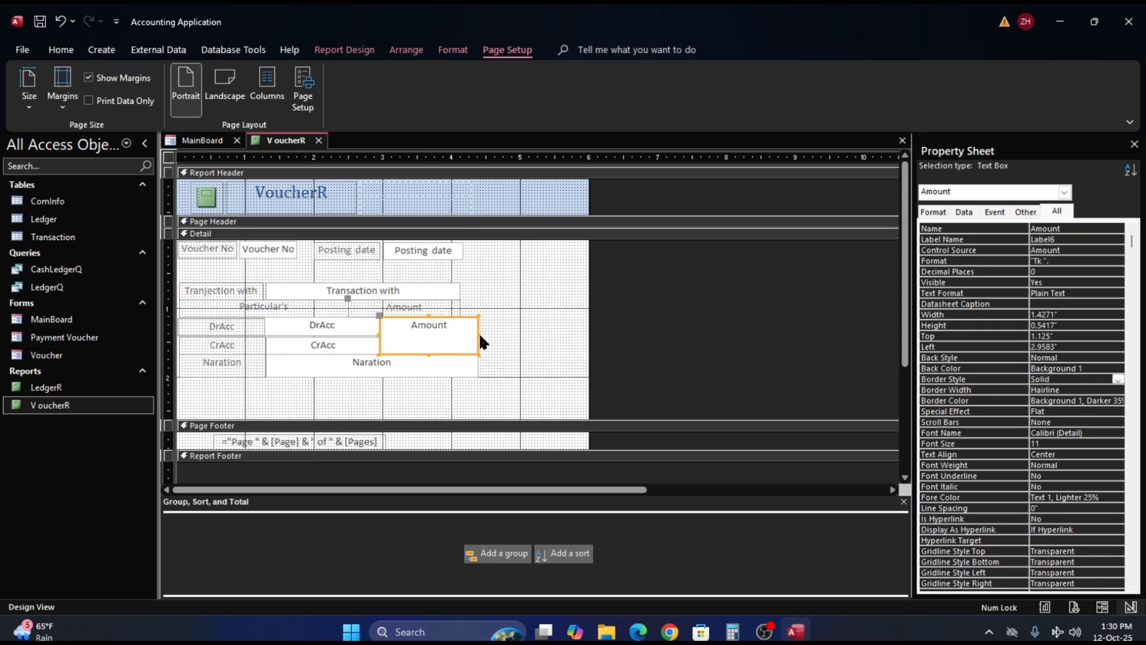
drag(477, 336, 483, 336)
click(473, 363)
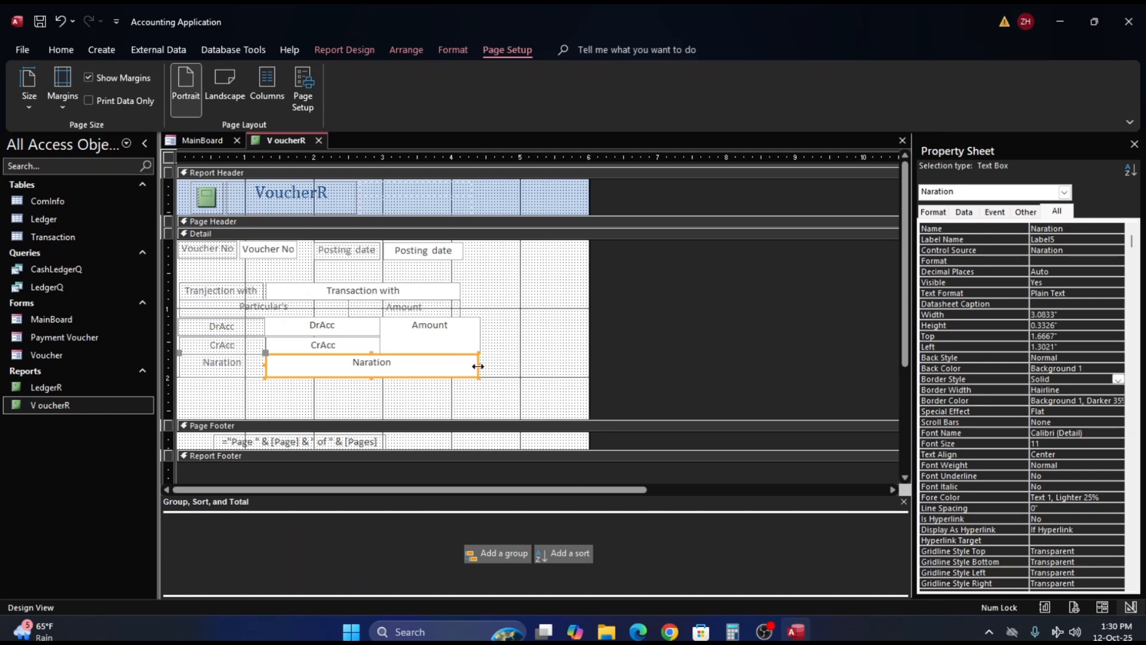
drag(478, 369, 481, 365)
click(502, 358)
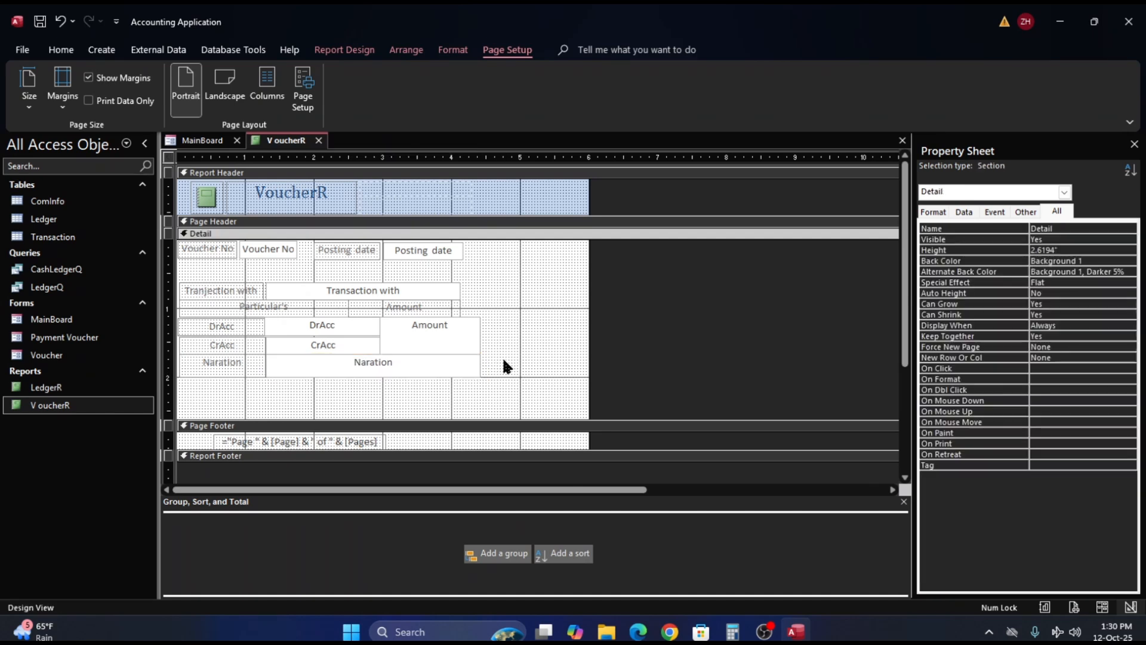
- Widen the Transaction with text box to about 3.11" and the Amount label to about 1.92", matching the right edge of the Naration box
click(439, 285)
drag(462, 290, 478, 290)
click(518, 304)
click(457, 306)
drag(459, 308, 479, 309)
click(478, 291)
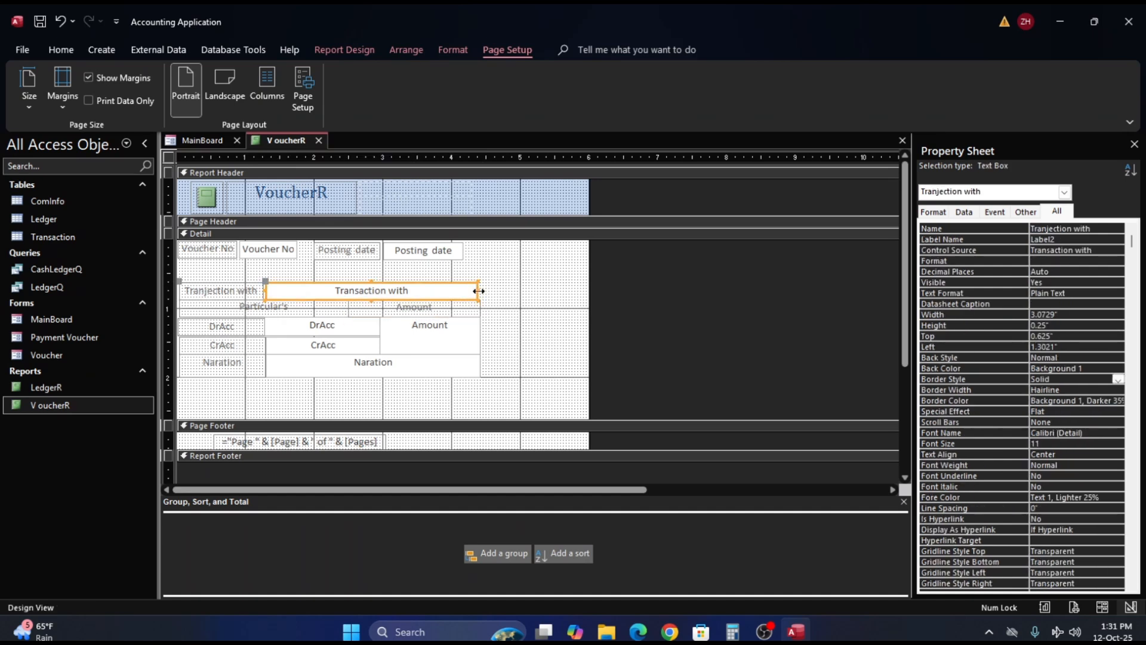
click(480, 291)
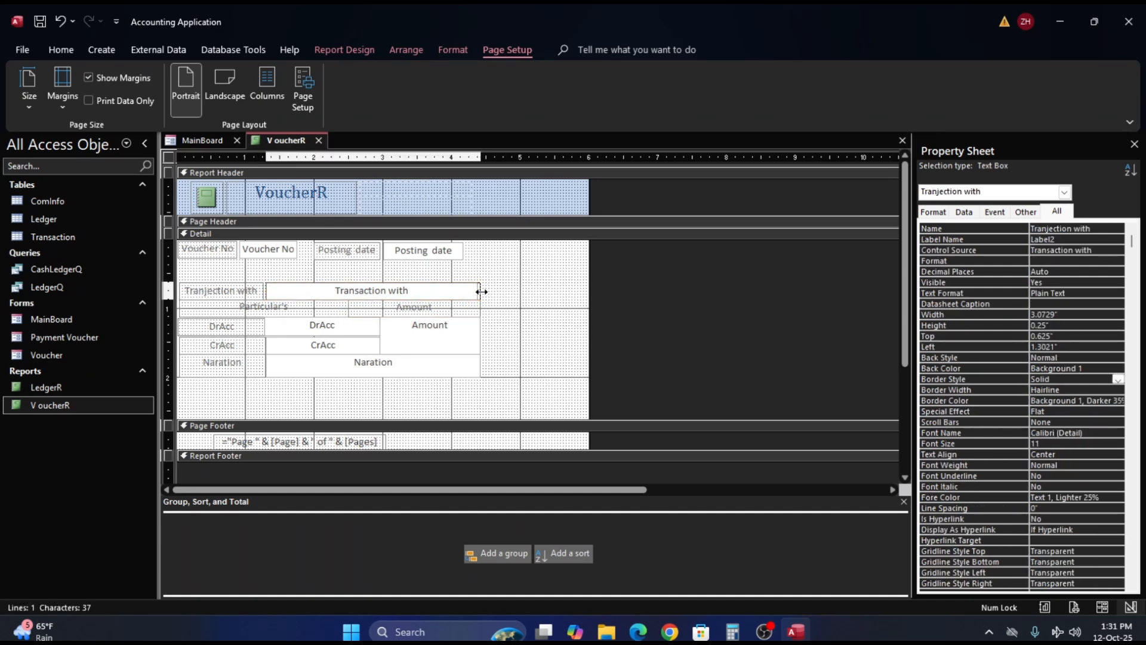
drag(481, 291, 482, 293)
click(494, 292)
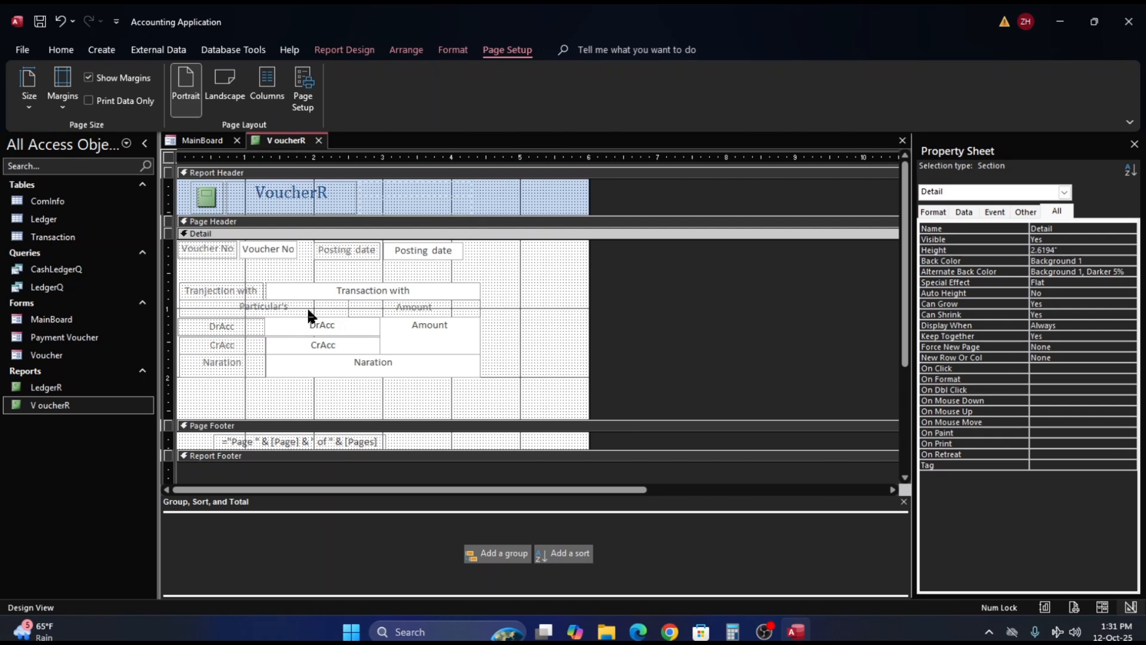
- Try the Particular's label at a width of 2.125" and extend it back to meet the Amount label
click(278, 304)
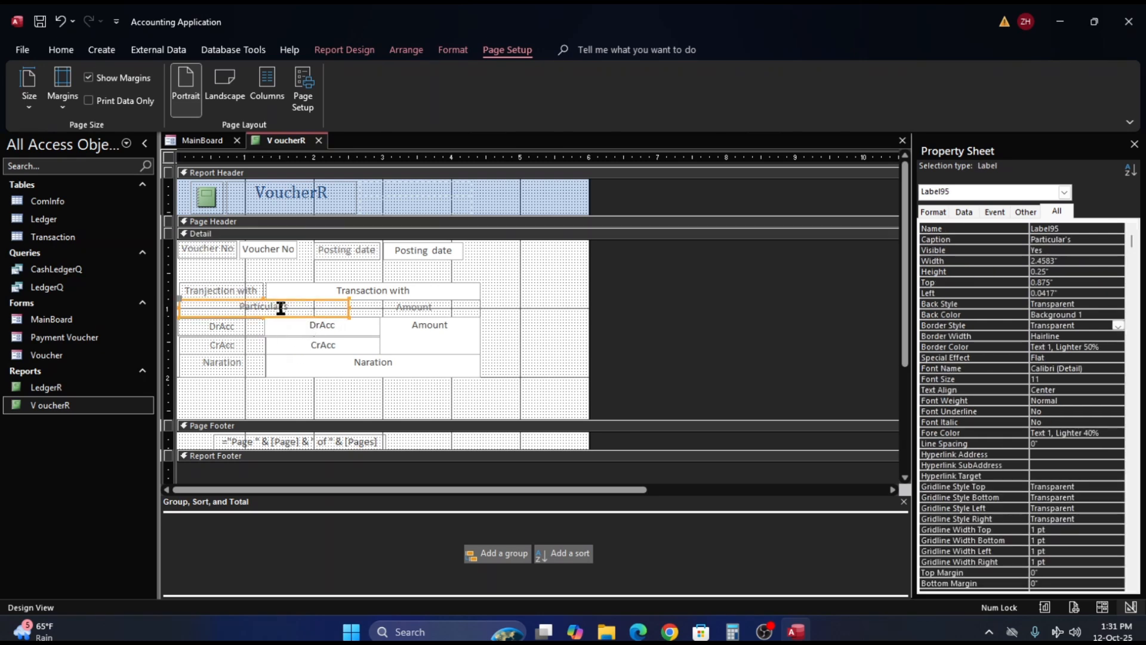
click(349, 307)
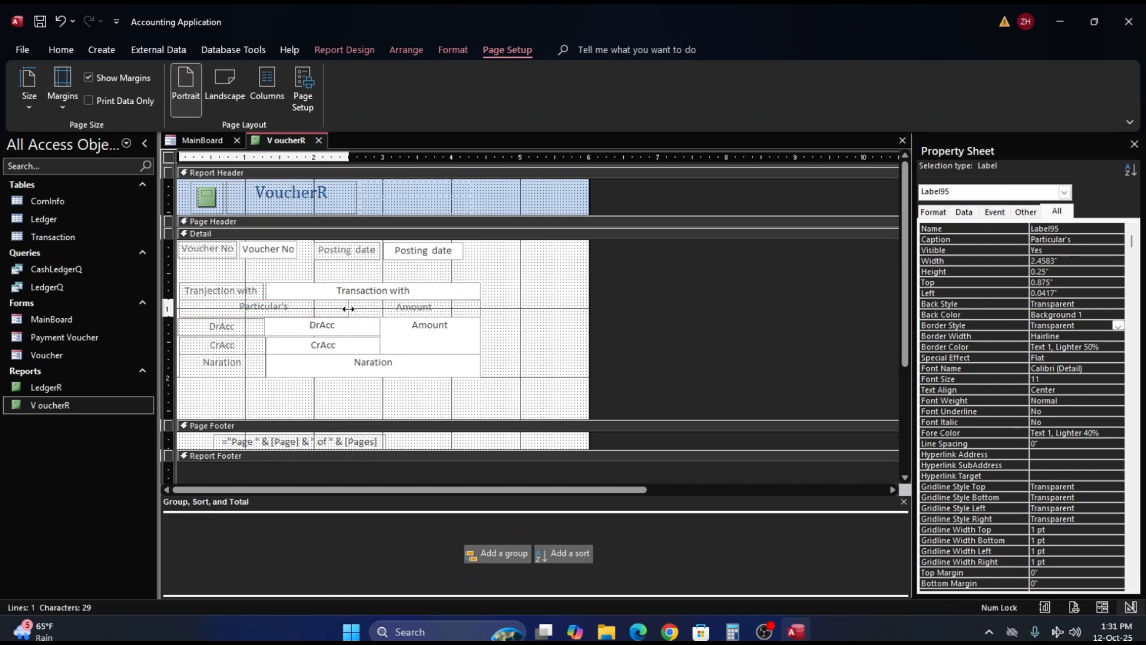
drag(348, 309, 326, 311)
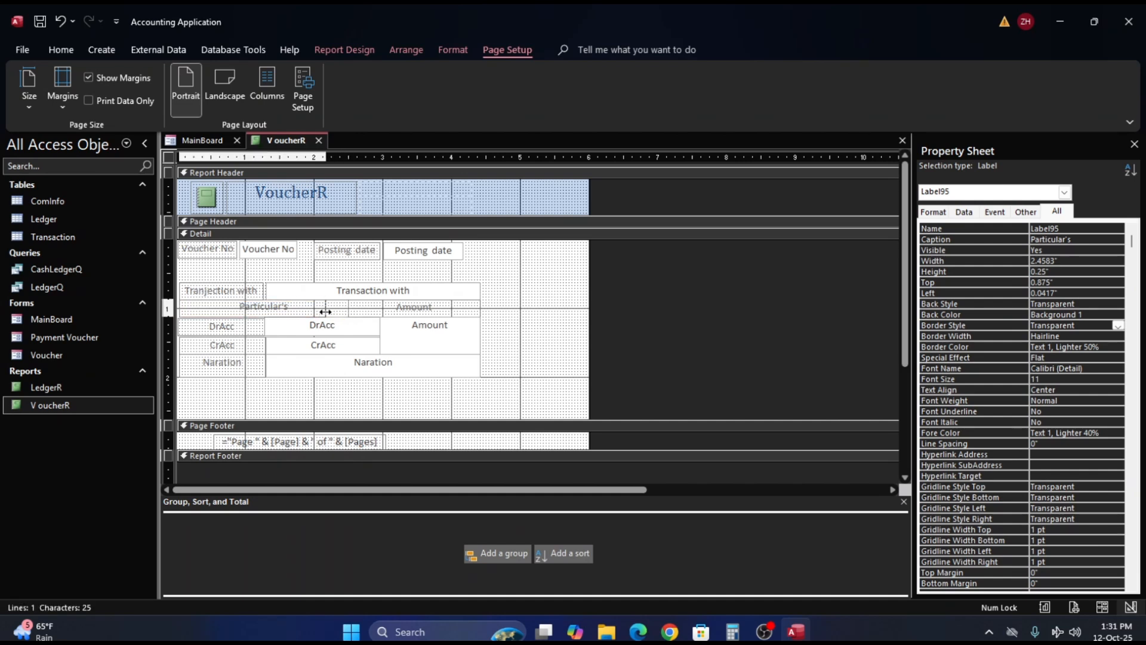
click(359, 309)
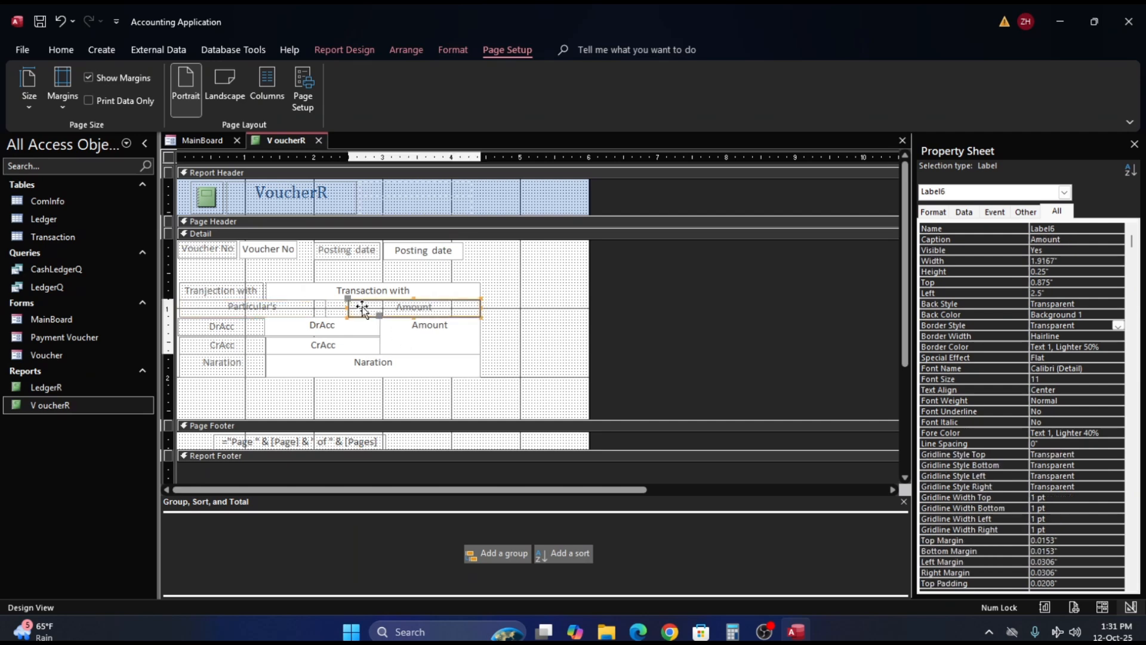
click(313, 304)
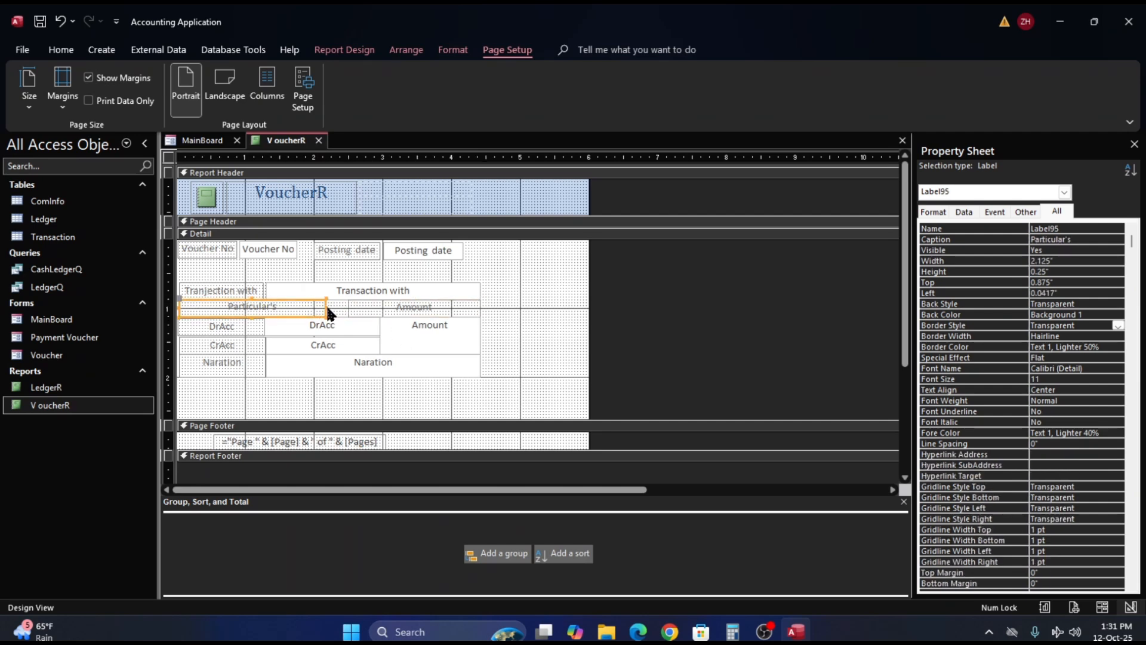
drag(326, 306, 350, 305)
click(511, 299)
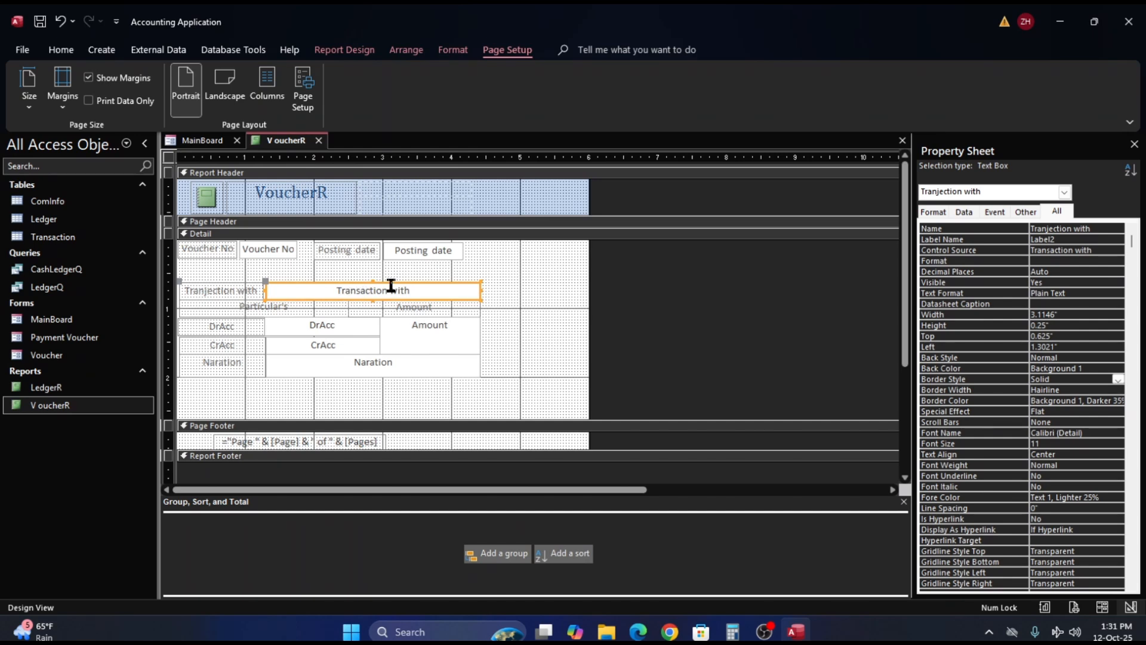
click(354, 360)
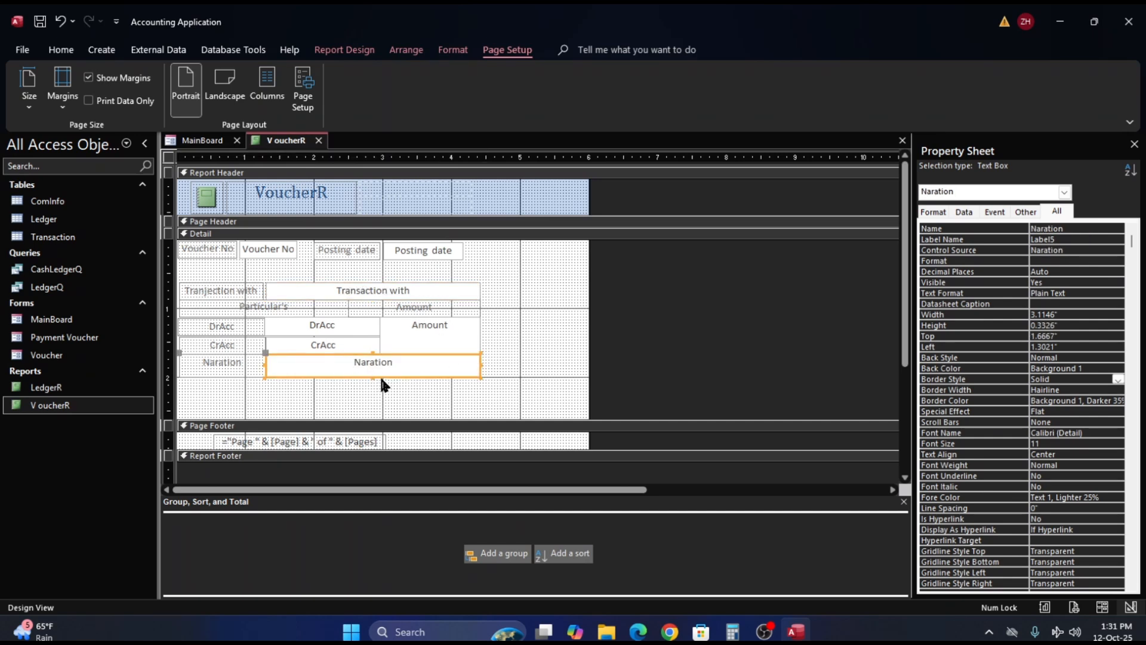
- Reduce the height of the Naration text box to about 0.25" and shorten its label to match
drag(373, 378, 373, 371)
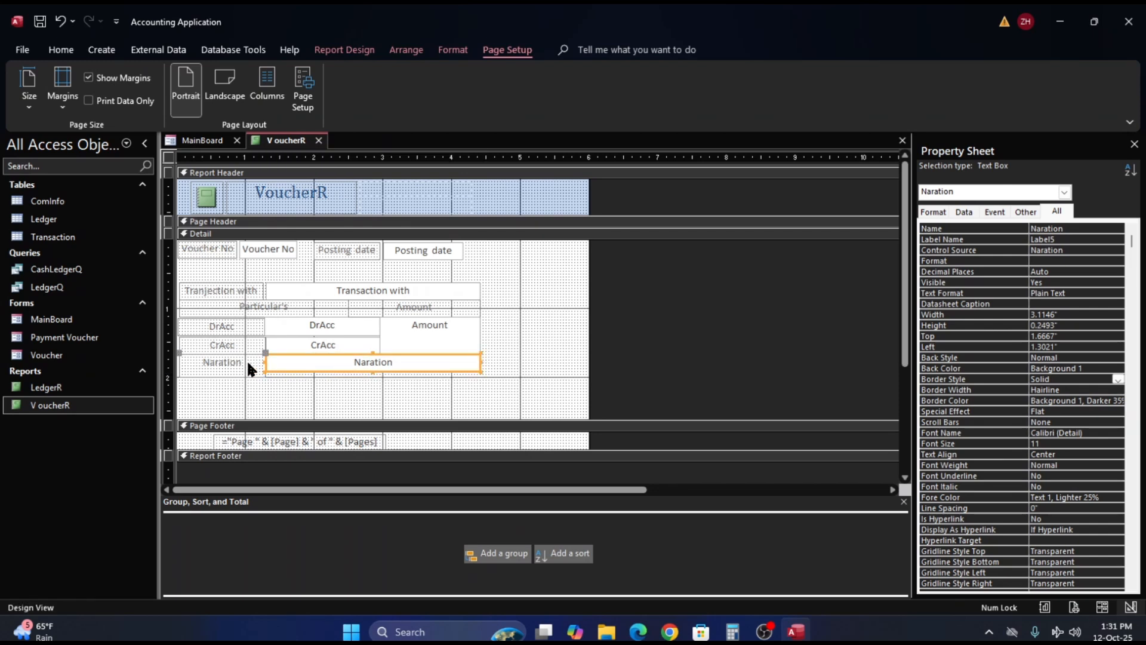
click(225, 366)
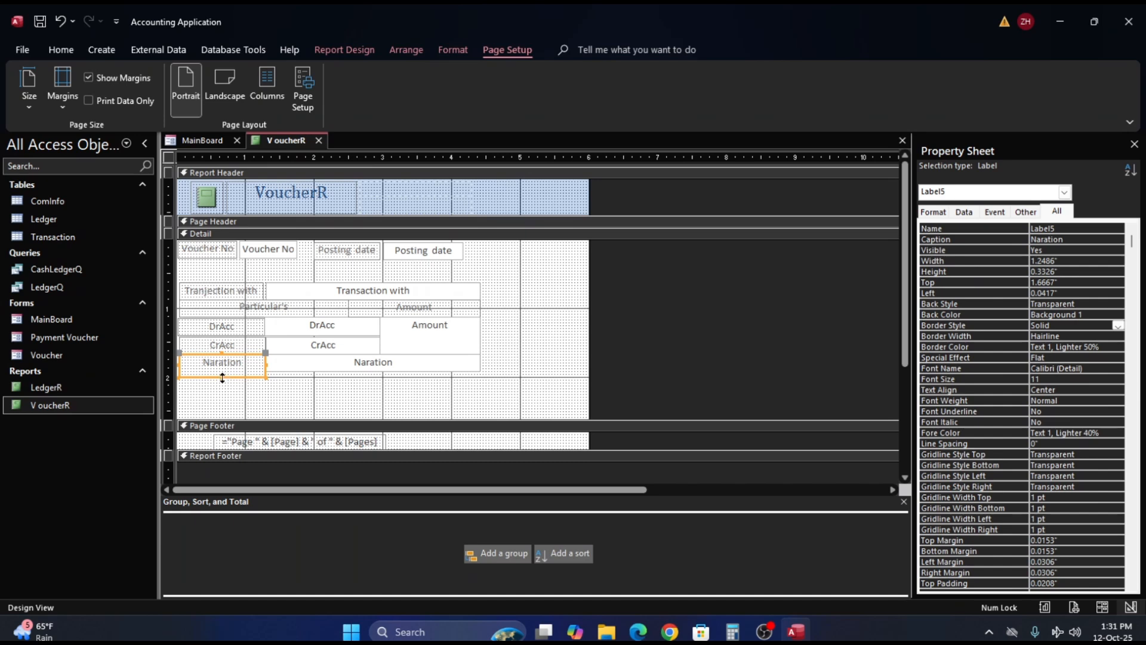
drag(222, 376, 225, 370)
click(542, 355)
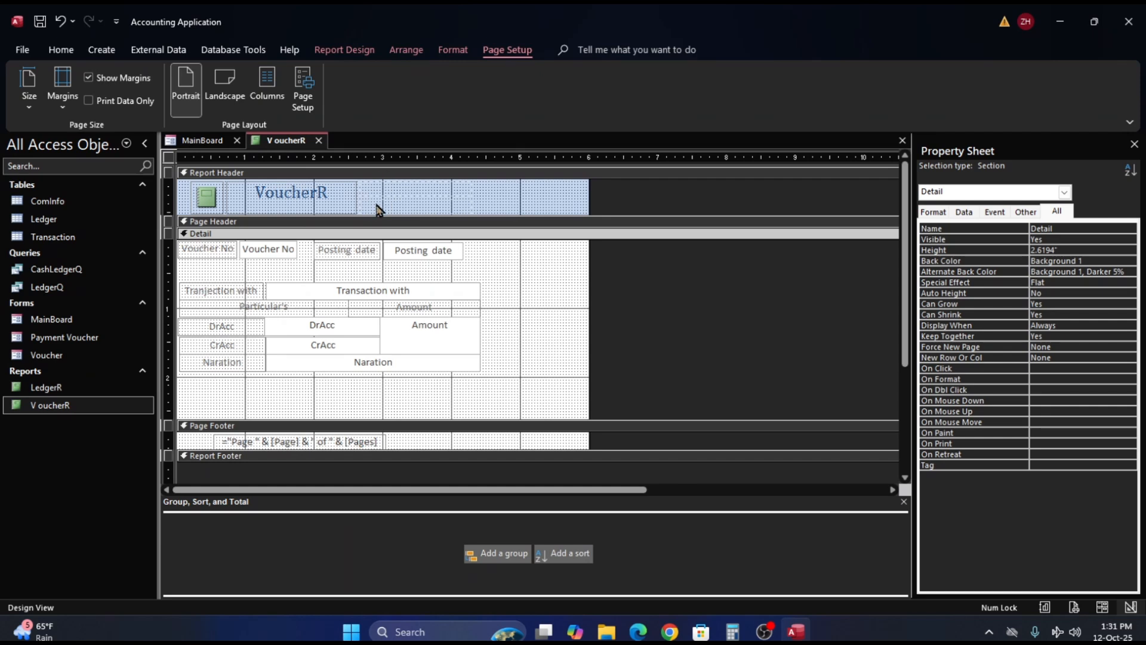
- Check the detail boxes of the first vouchers in Report View and return the report to Design View
click(68, 49)
click(30, 84)
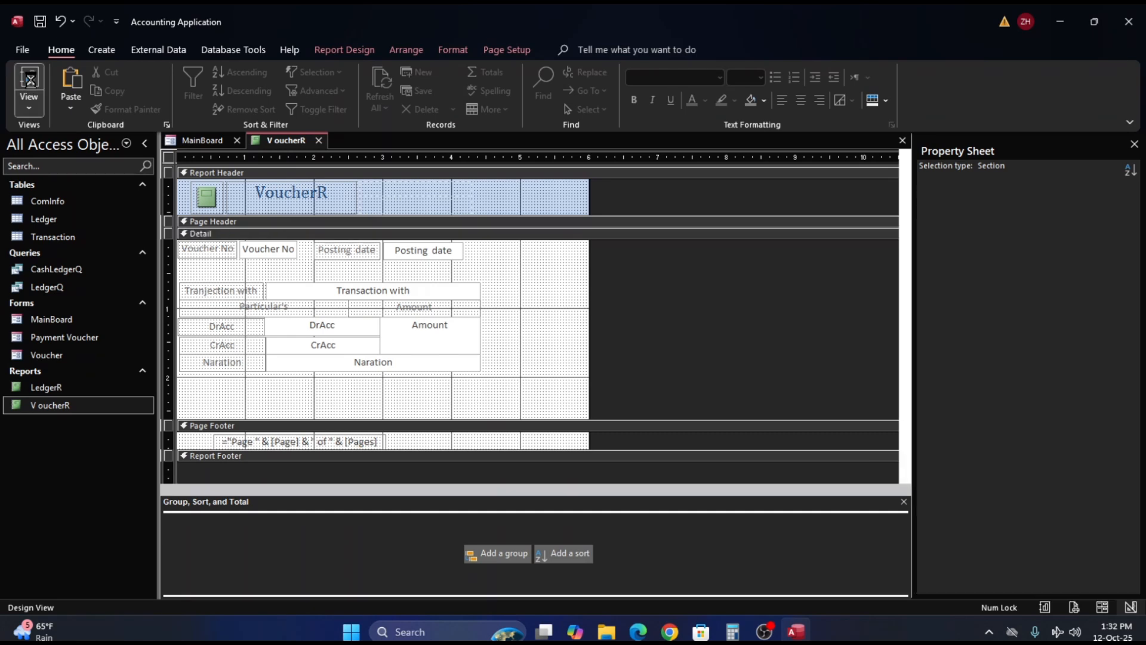
scroll(499, 322, down, 1)
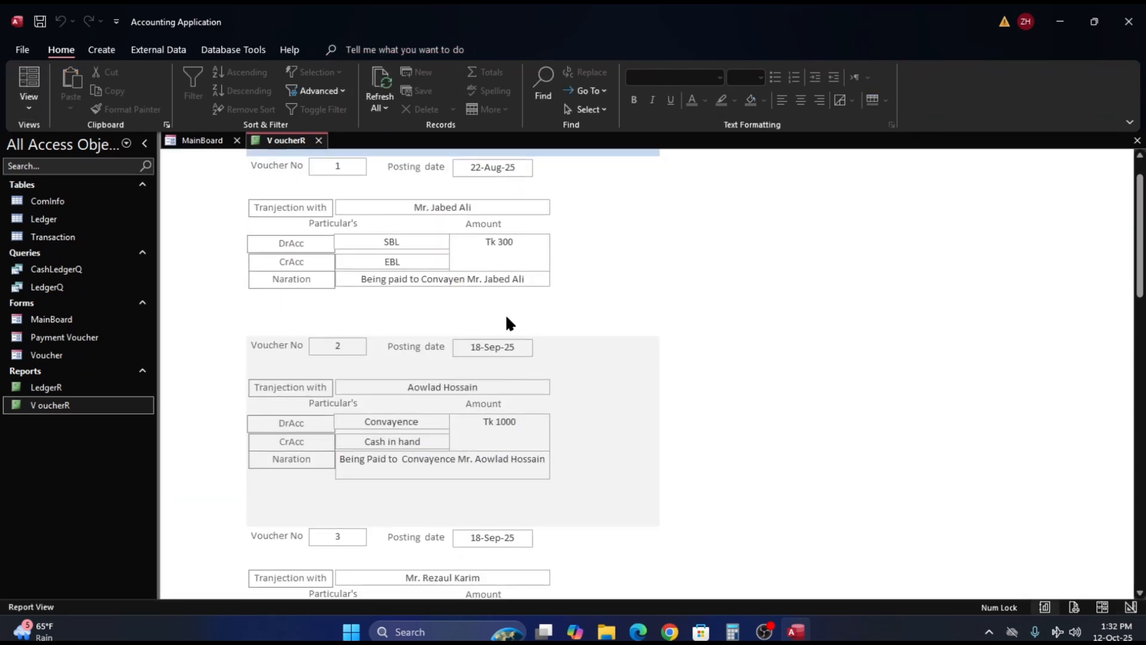
scroll(508, 316, down, 1)
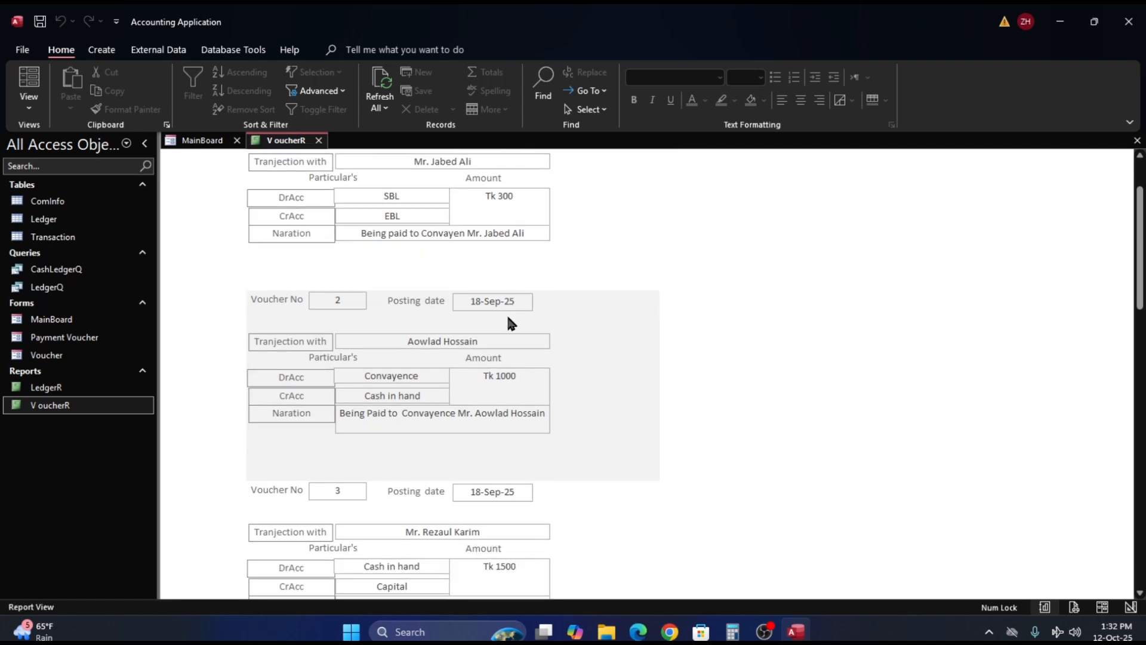
right_click(614, 357)
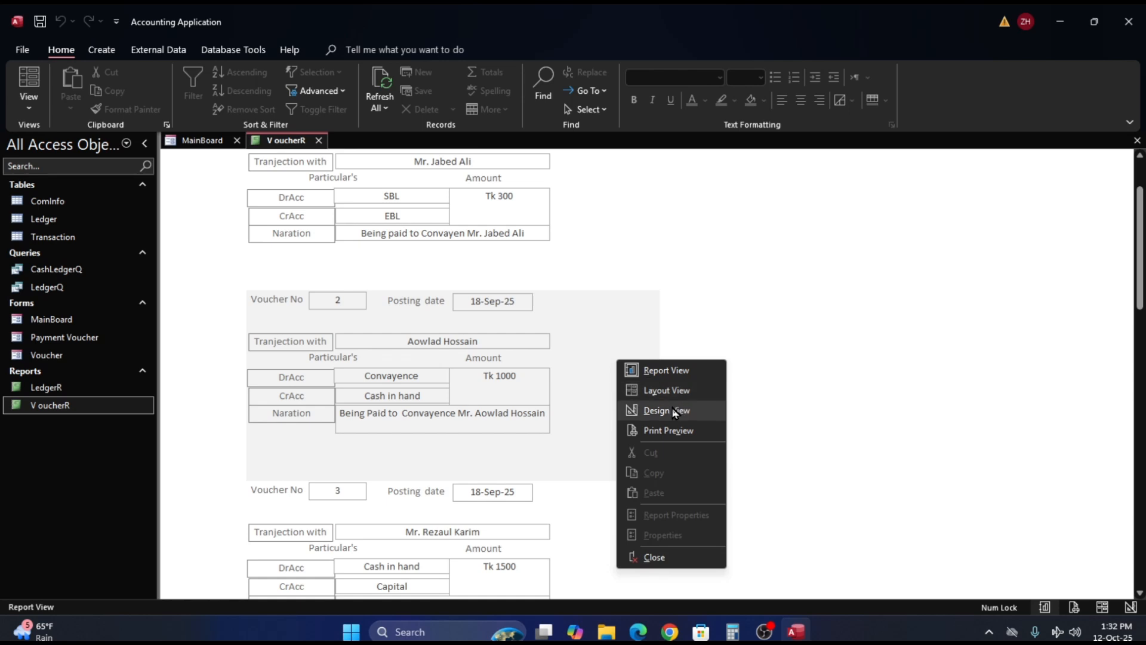
click(672, 406)
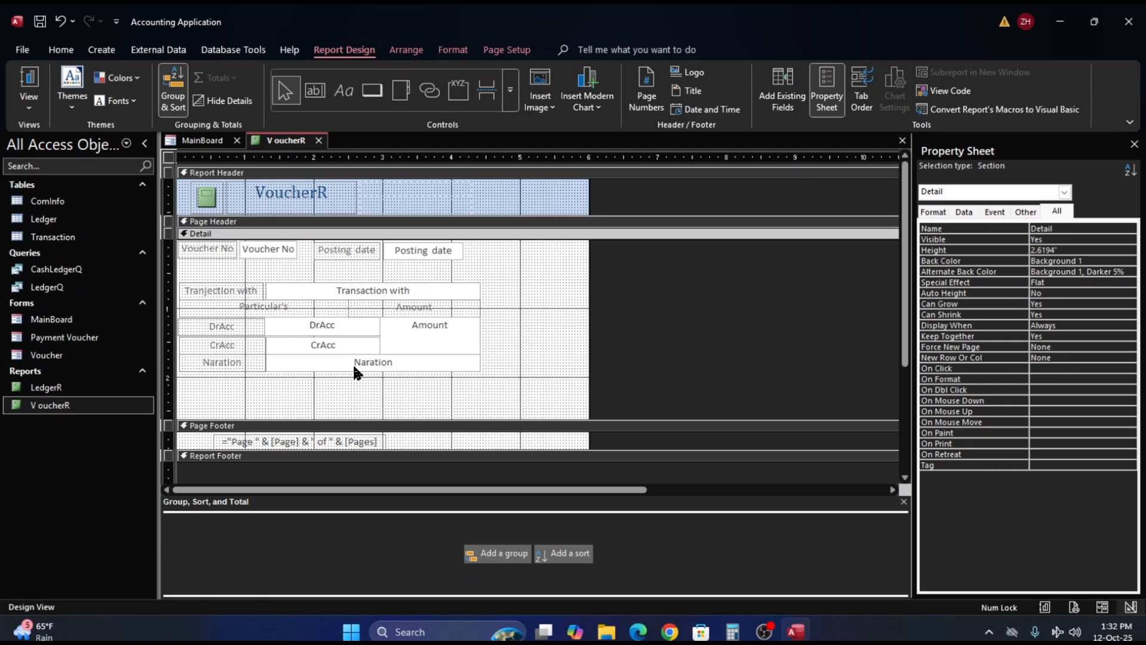
right_click(523, 340)
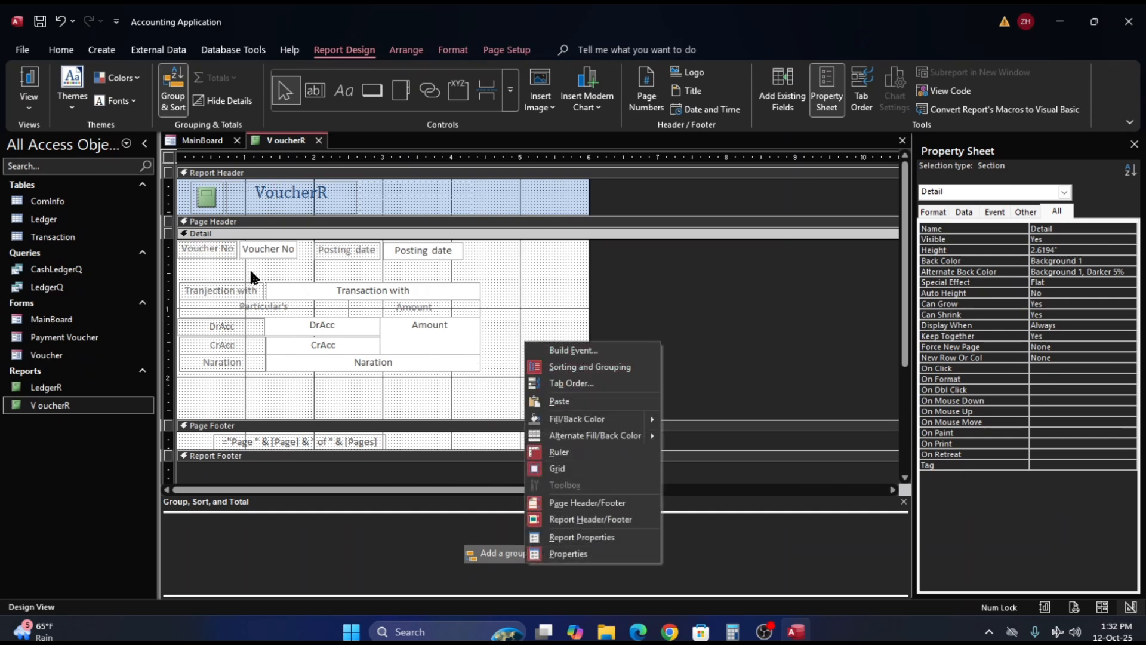
right_click(524, 267)
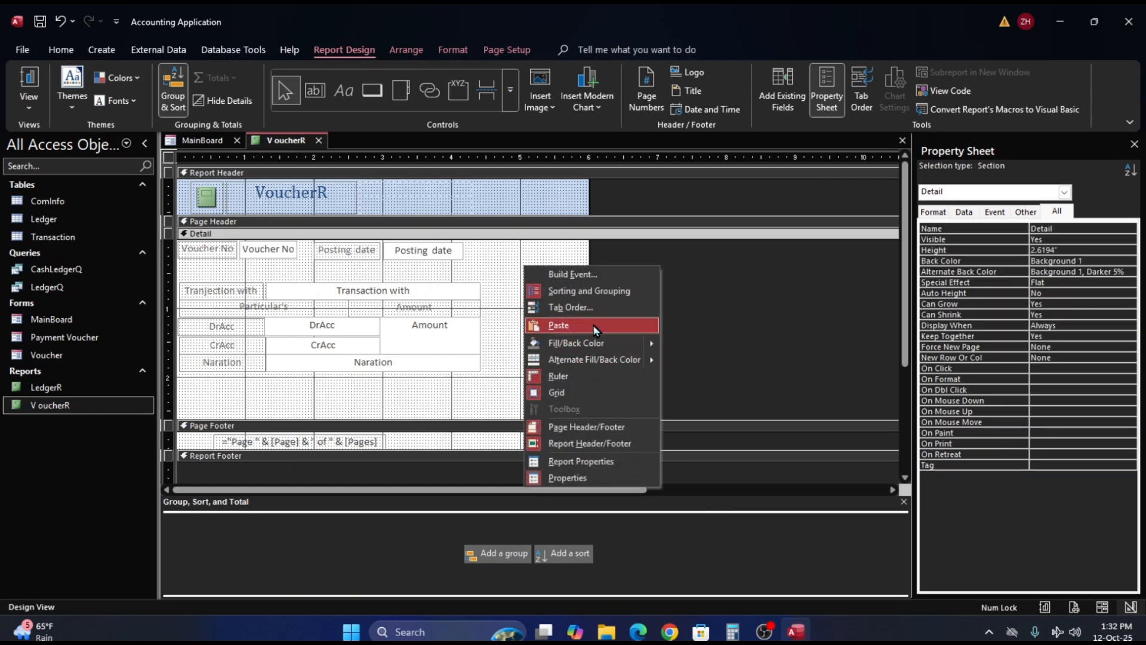
click(498, 266)
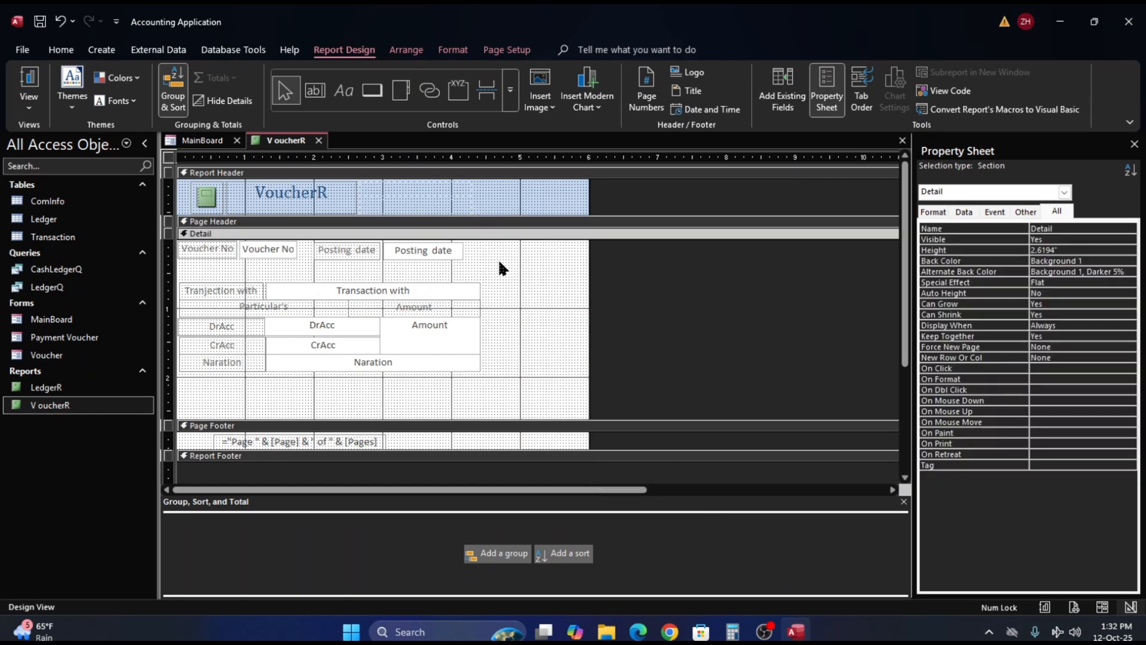
click(457, 287)
click(497, 263)
right_click(498, 267)
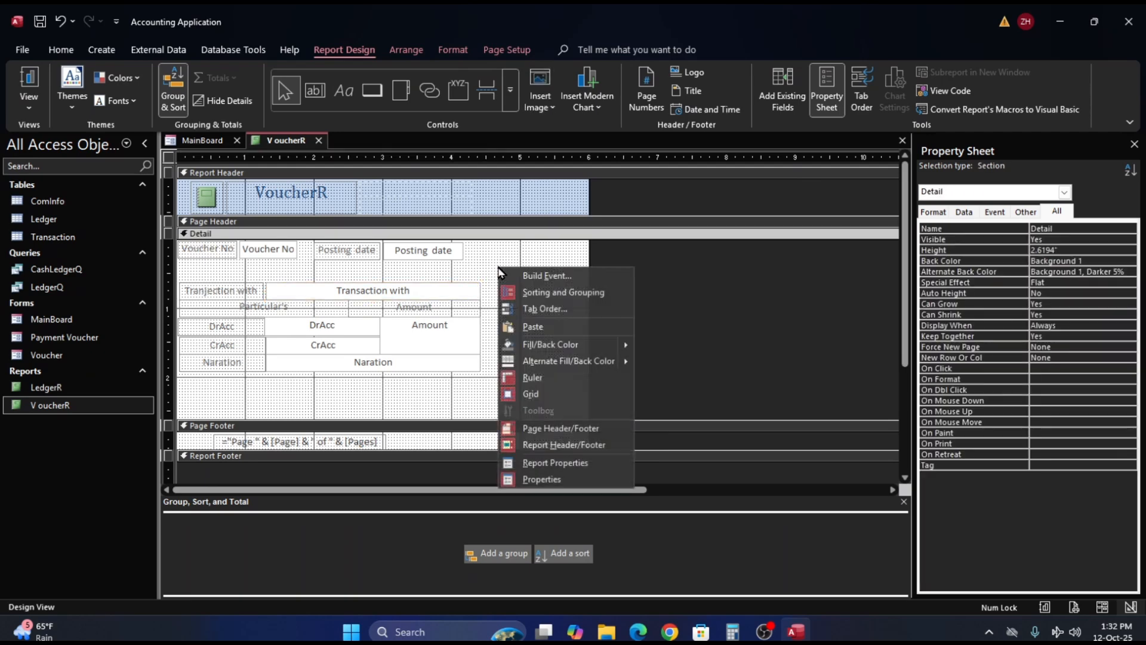
- Show the report in Layout View and widen the Naration text box slightly to 3.125"
right_click(283, 140)
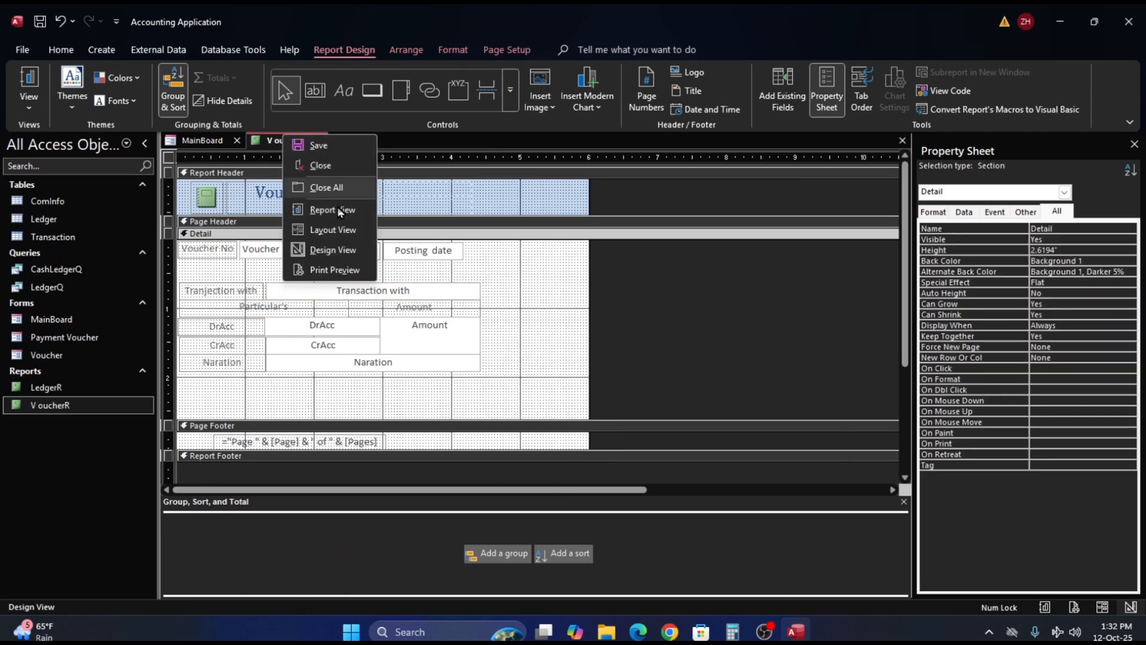
click(336, 230)
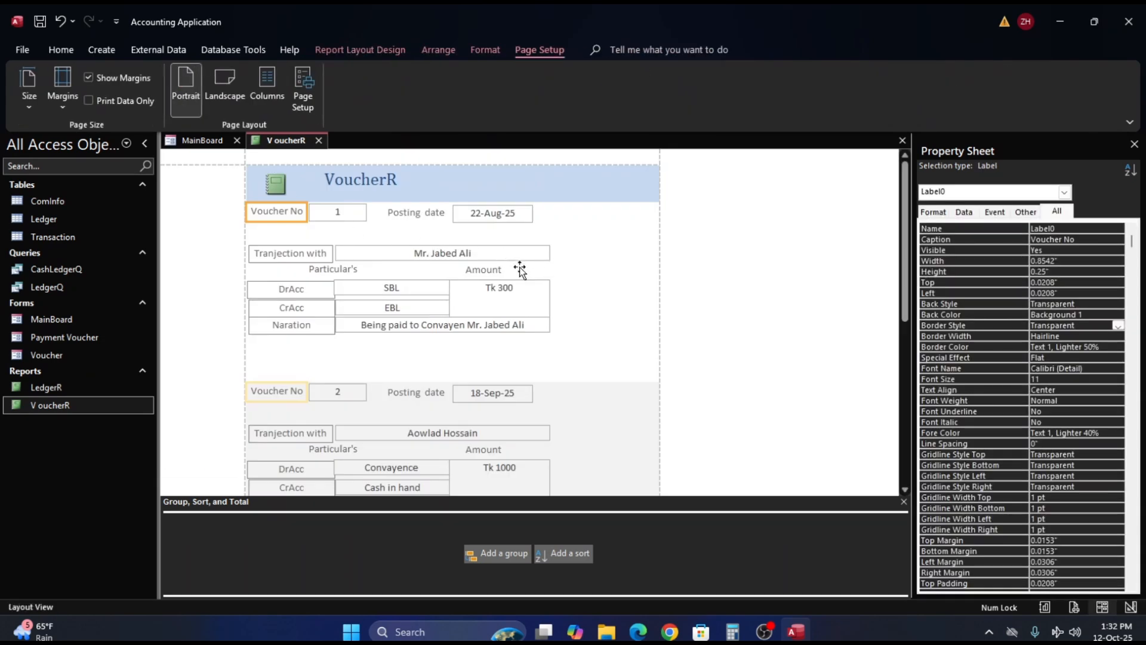
scroll(523, 264, down, 1)
click(436, 302)
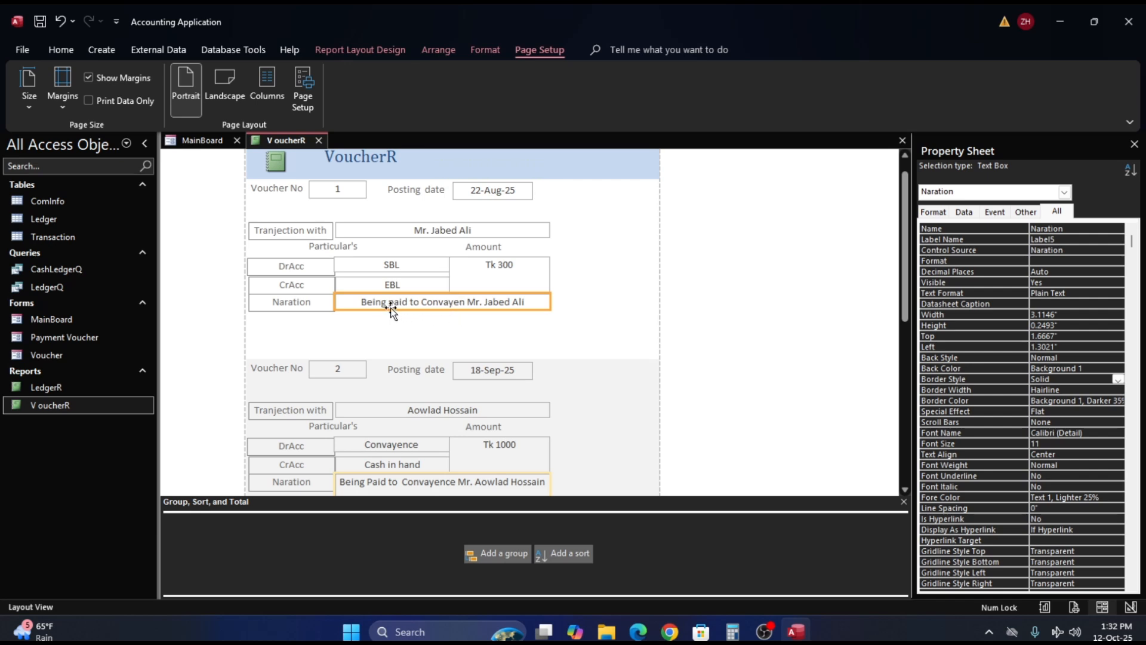
click(318, 303)
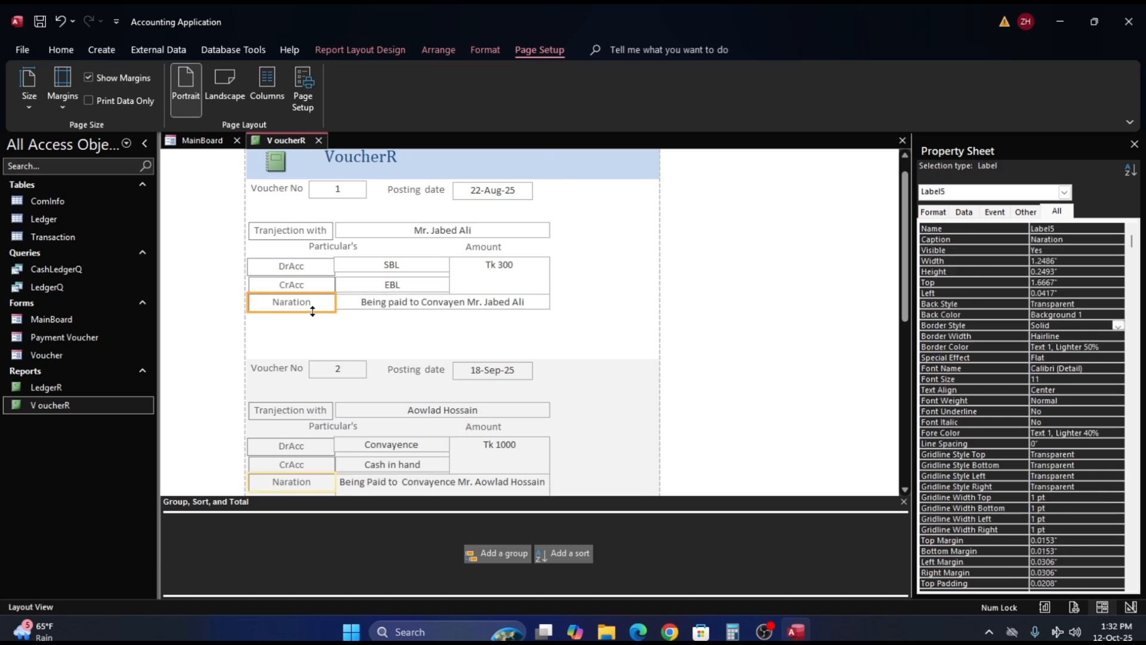
click(379, 302)
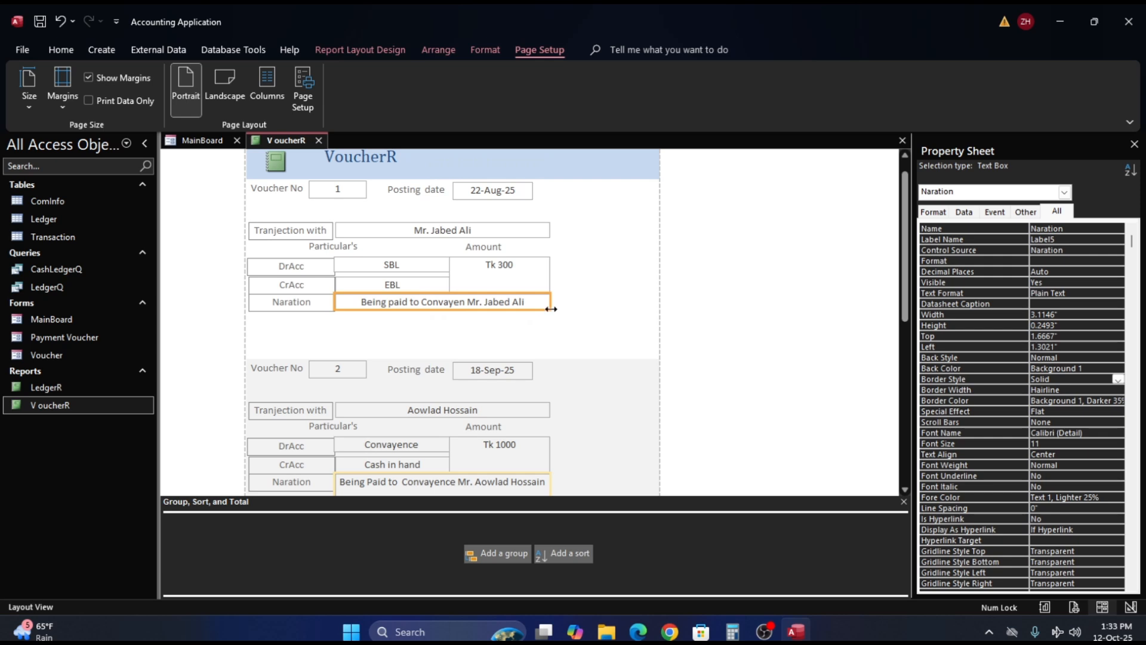
drag(550, 308, 550, 310)
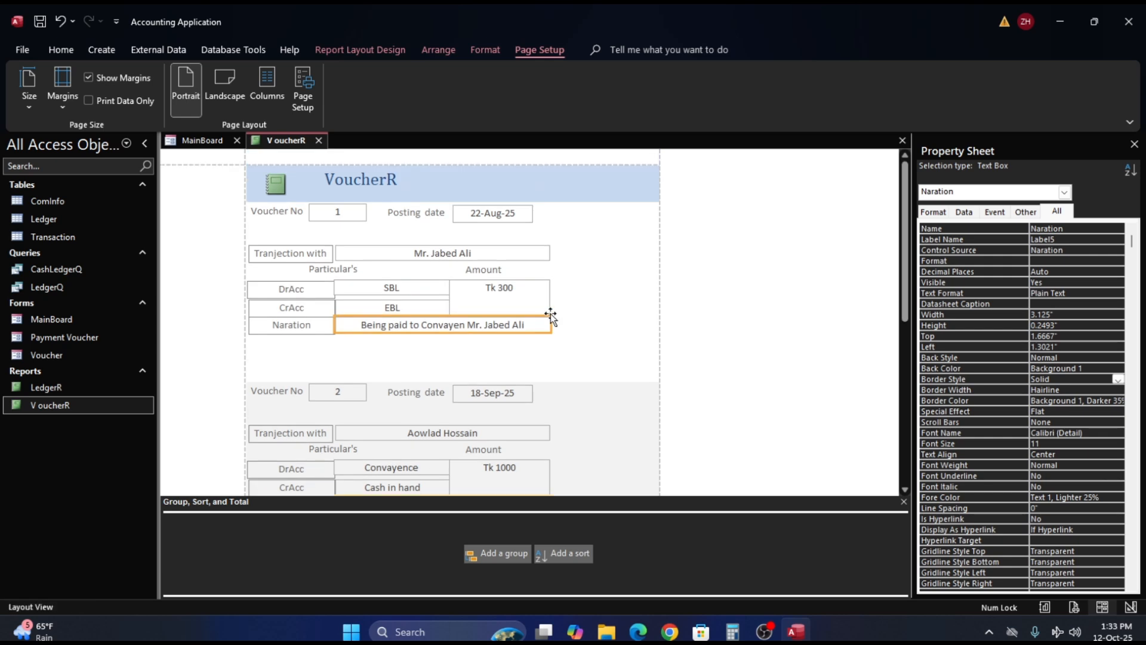
- Check the detail boxes of the first three vouchers in Layout View, especially the Naration box, and return the report to Design View
click(550, 345)
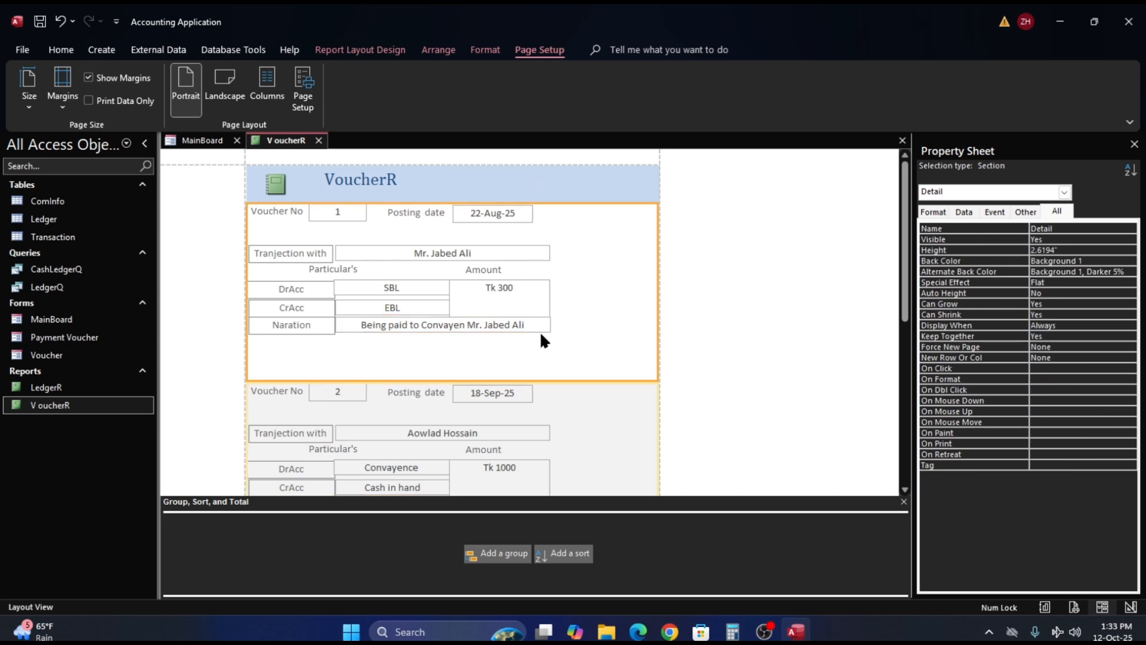
click(497, 327)
click(591, 351)
right_click(250, 207)
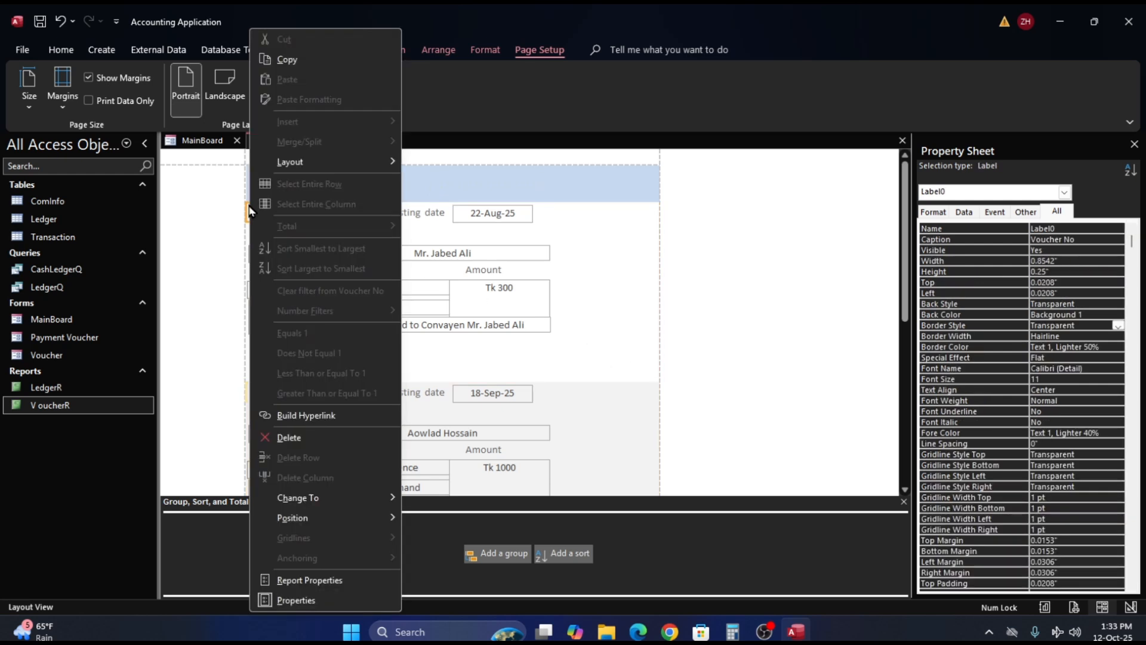
click(731, 279)
click(584, 302)
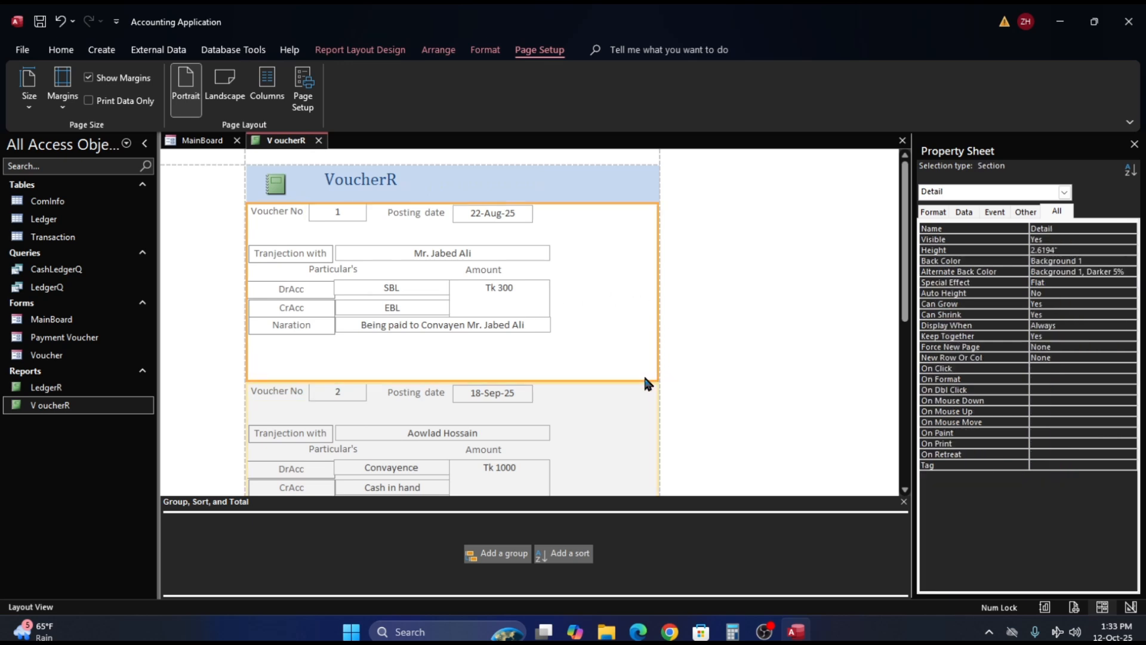
scroll(637, 350, down, 3)
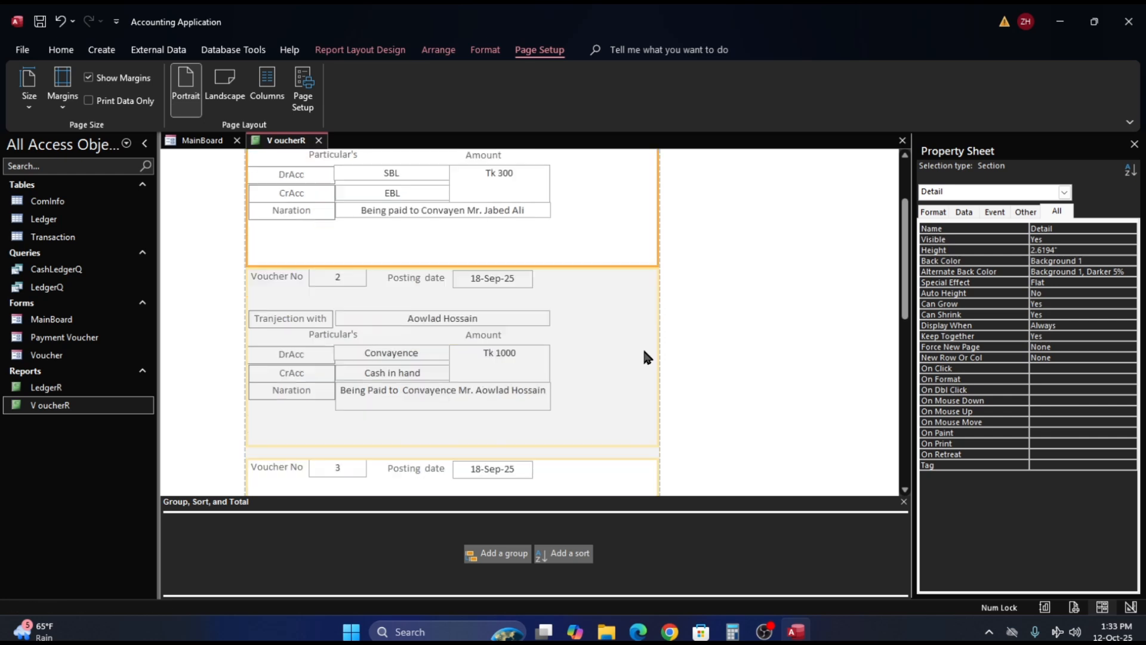
scroll(645, 357, down, 3)
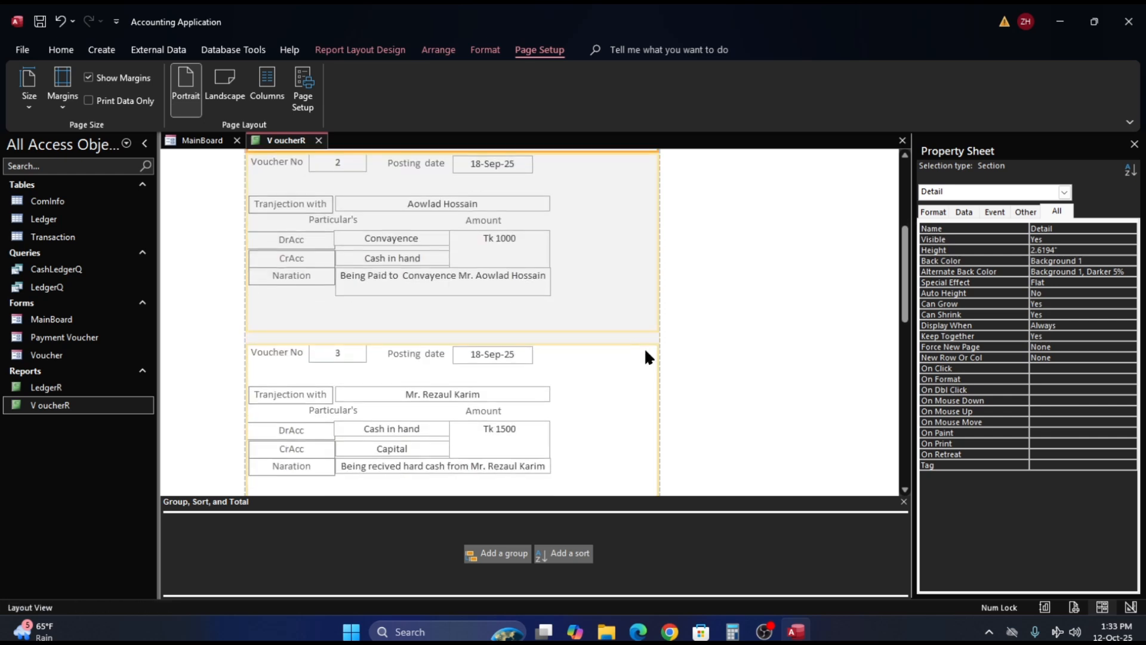
scroll(647, 356, down, 1)
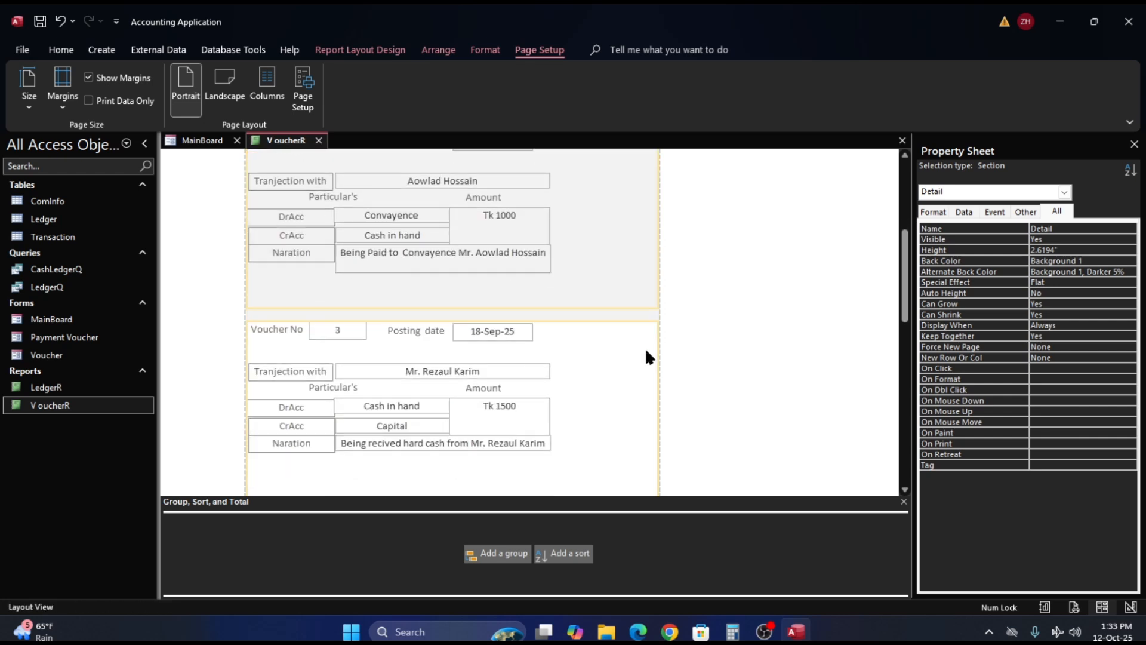
click(441, 265)
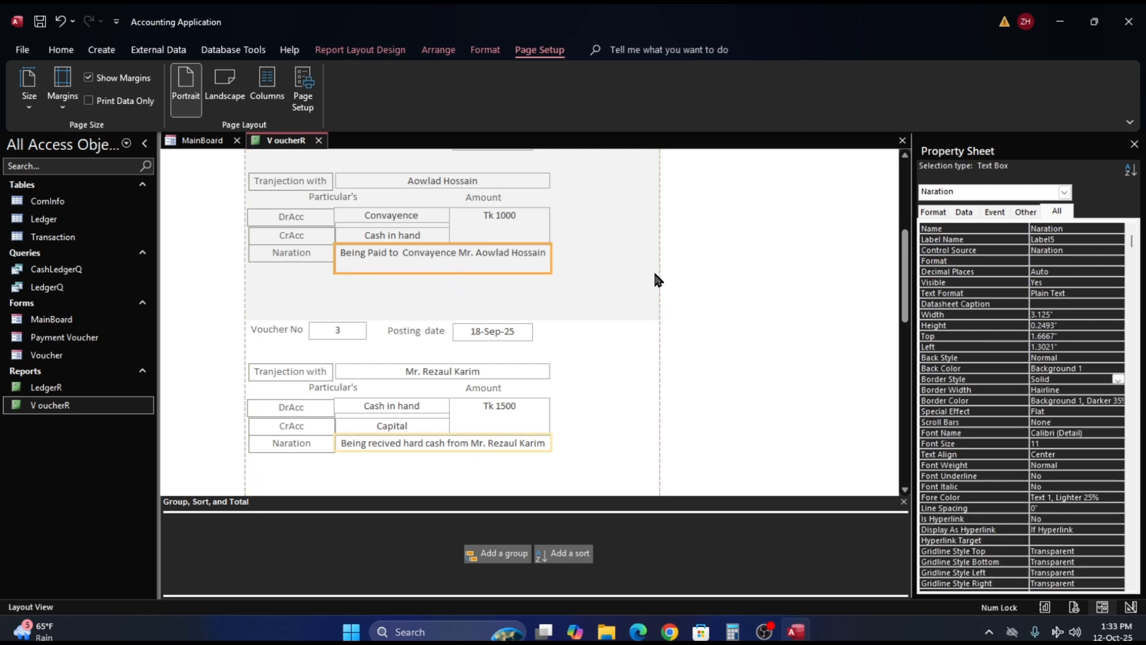
right_click(719, 277)
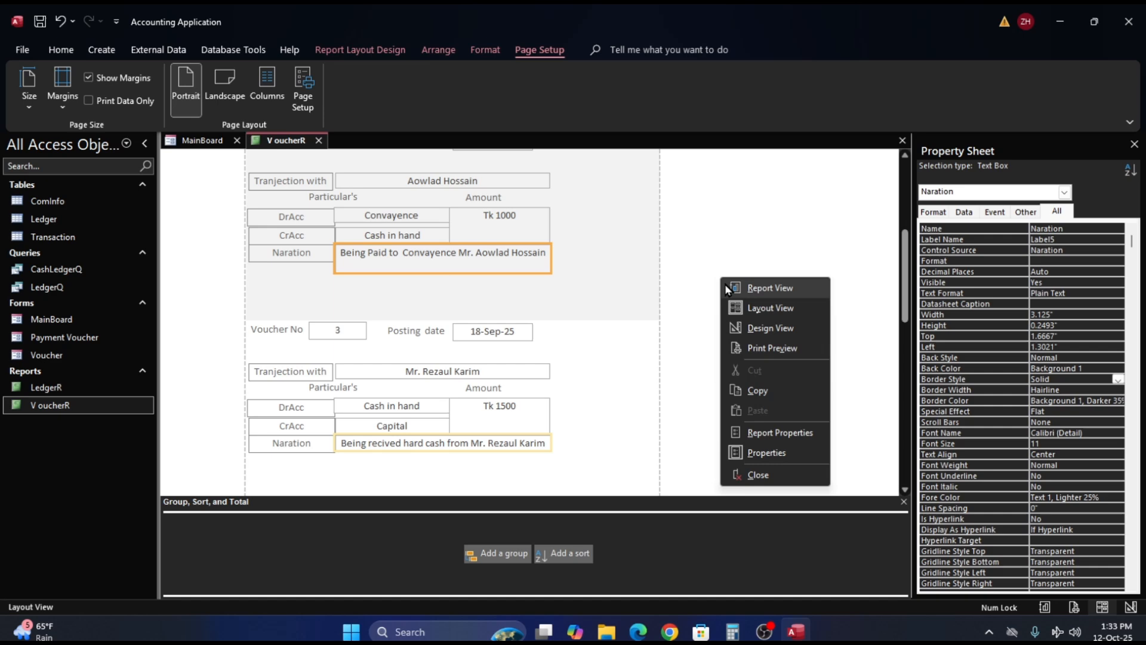
click(753, 328)
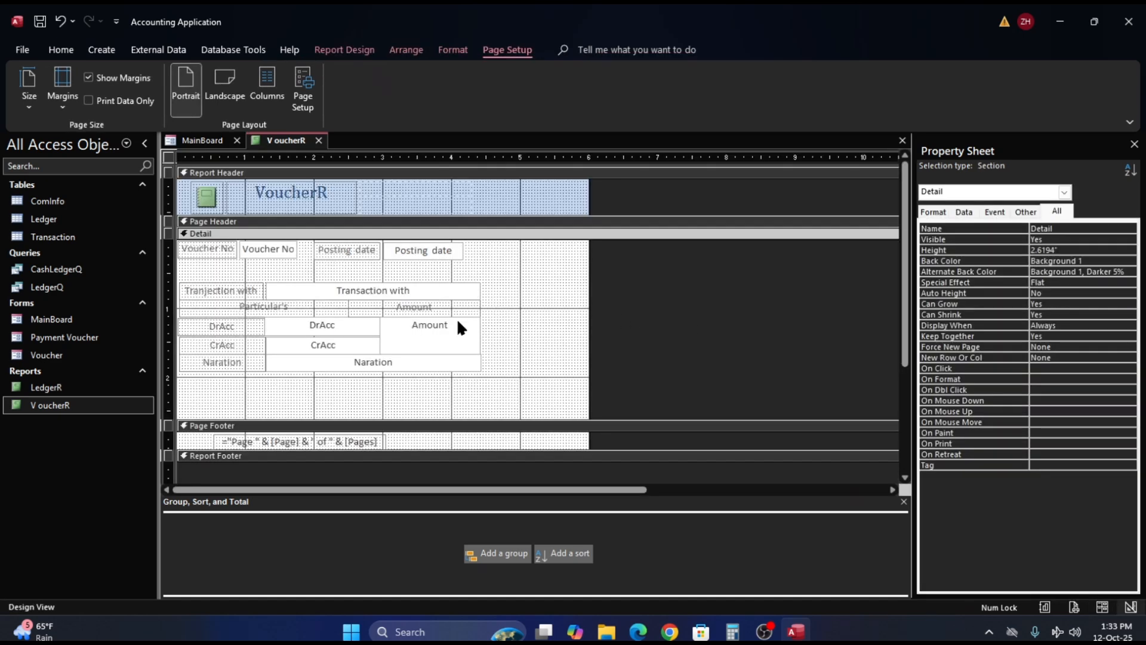
- Move the Naration text box and its label down, clear of the CrAcc and Amount boxes, to about 2.25" from the section's top
click(354, 363)
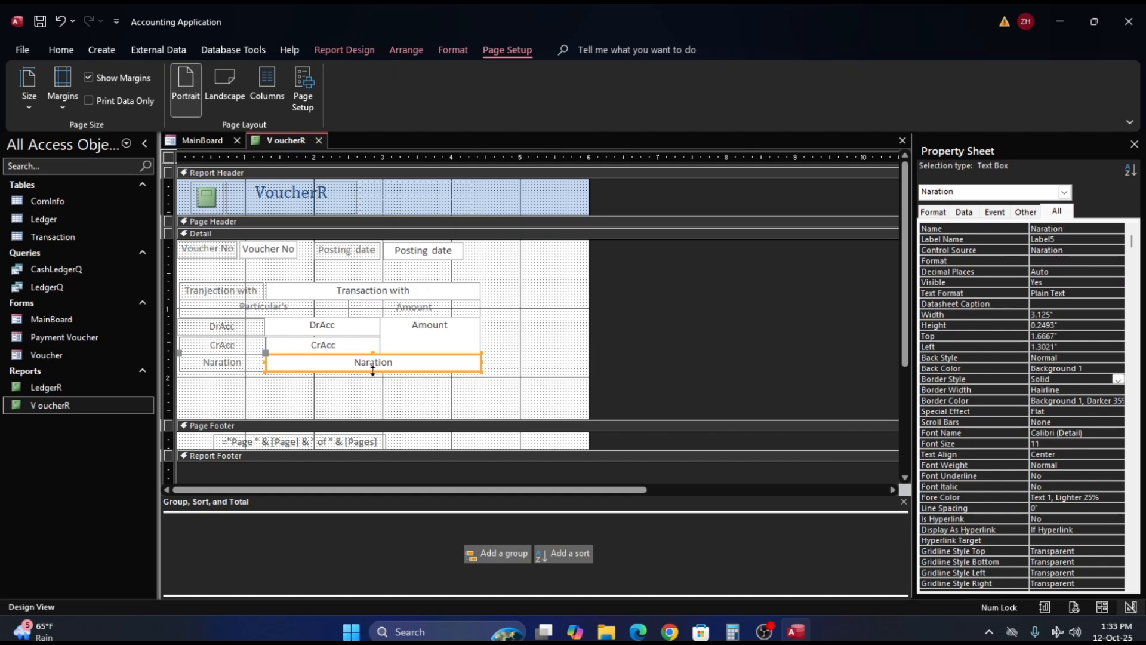
scroll(372, 370, down, 3)
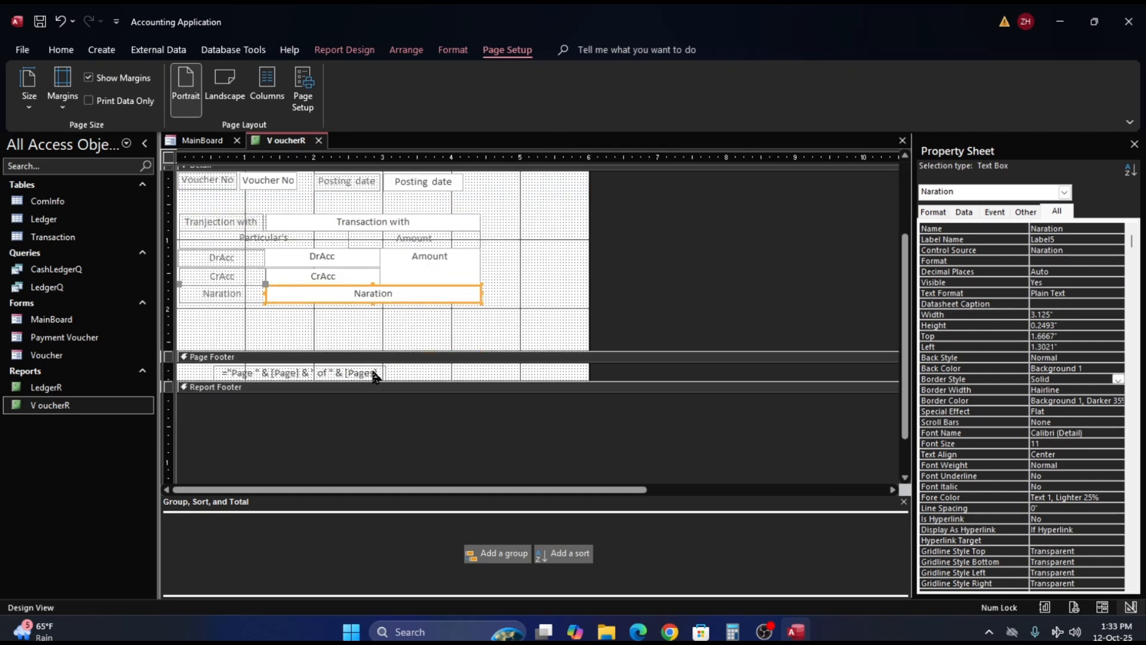
click(356, 304)
drag(375, 299, 424, 338)
click(391, 303)
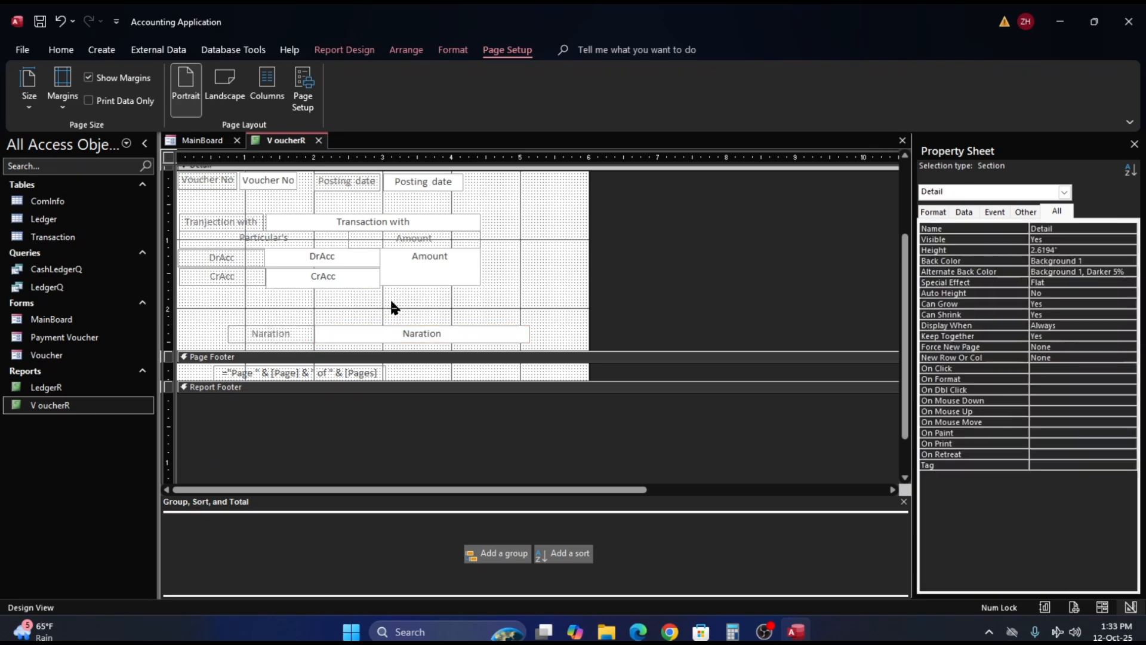
click(338, 296)
click(333, 296)
- Increase the height of the Amount text box to about 0.58" so its lower edge matches the CrAcc box
click(417, 279)
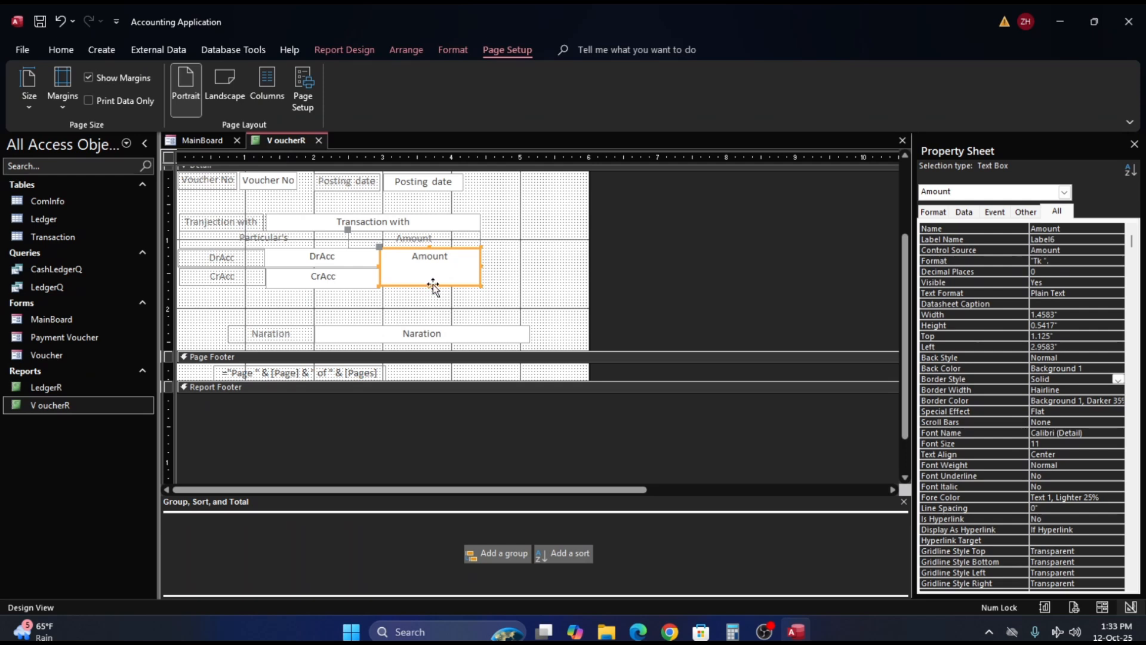
drag(430, 285, 430, 289)
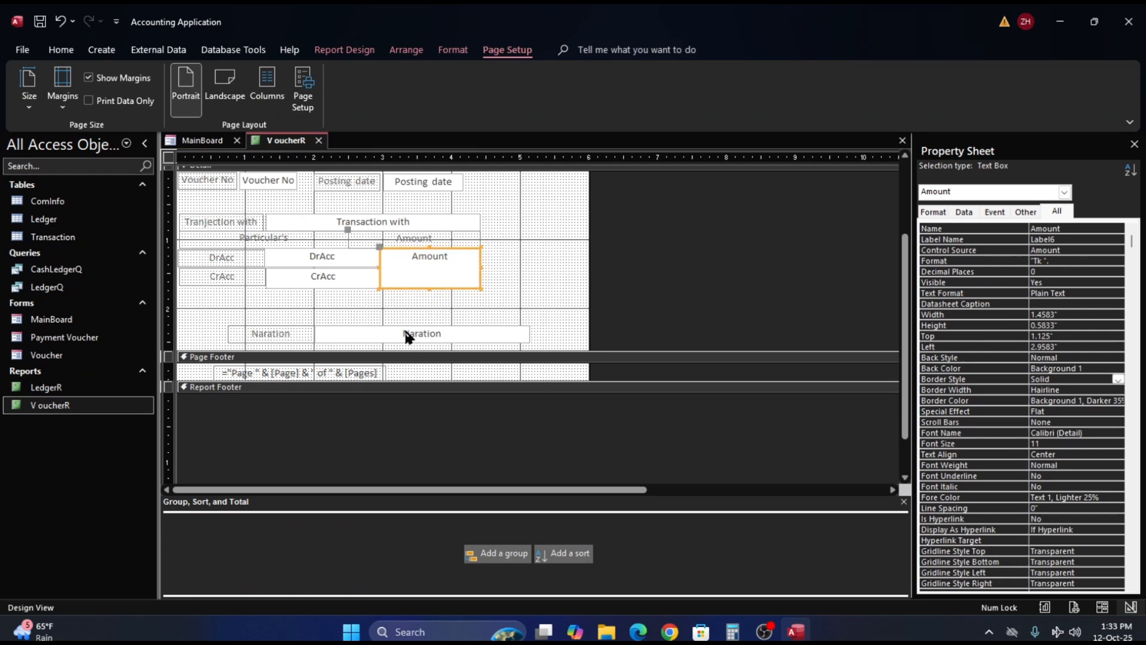
click(361, 335)
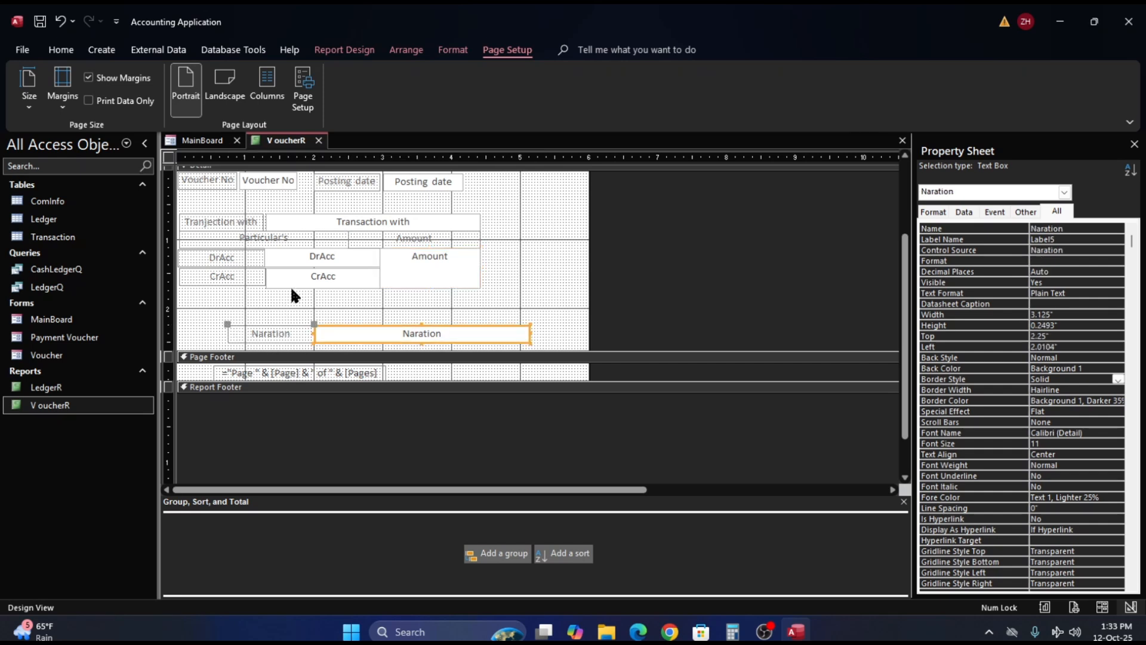
click(302, 269)
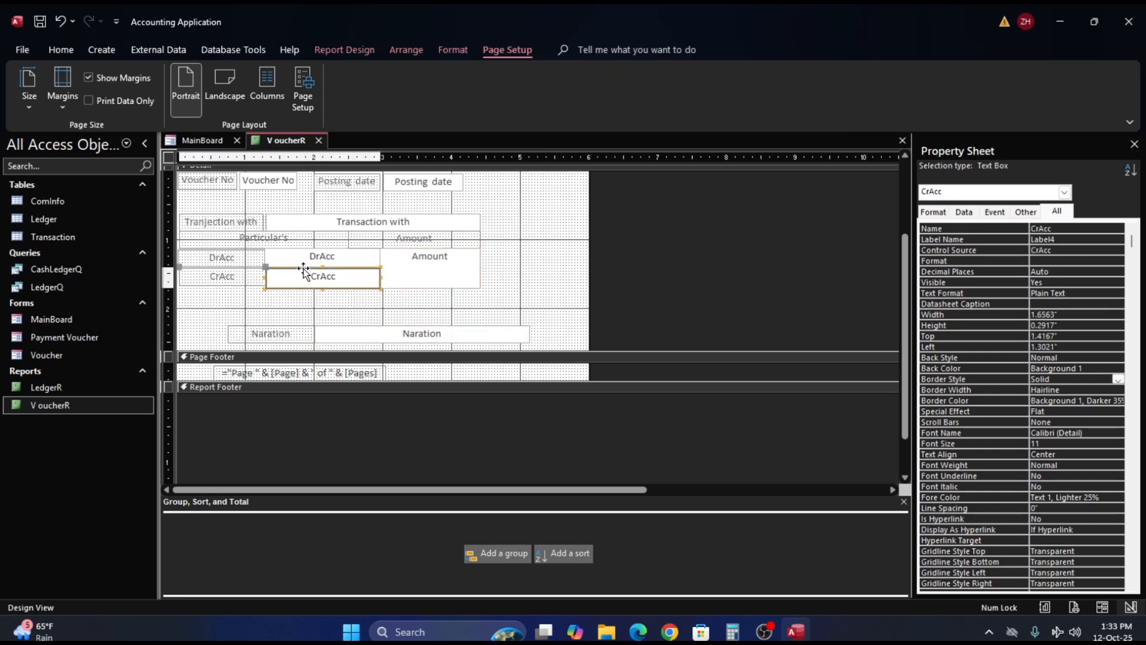
- Move the Naration text box and its label back directly beneath the CrAcc row, at about 1.71" top and 1.30" left
click(270, 340)
drag(392, 335, 348, 297)
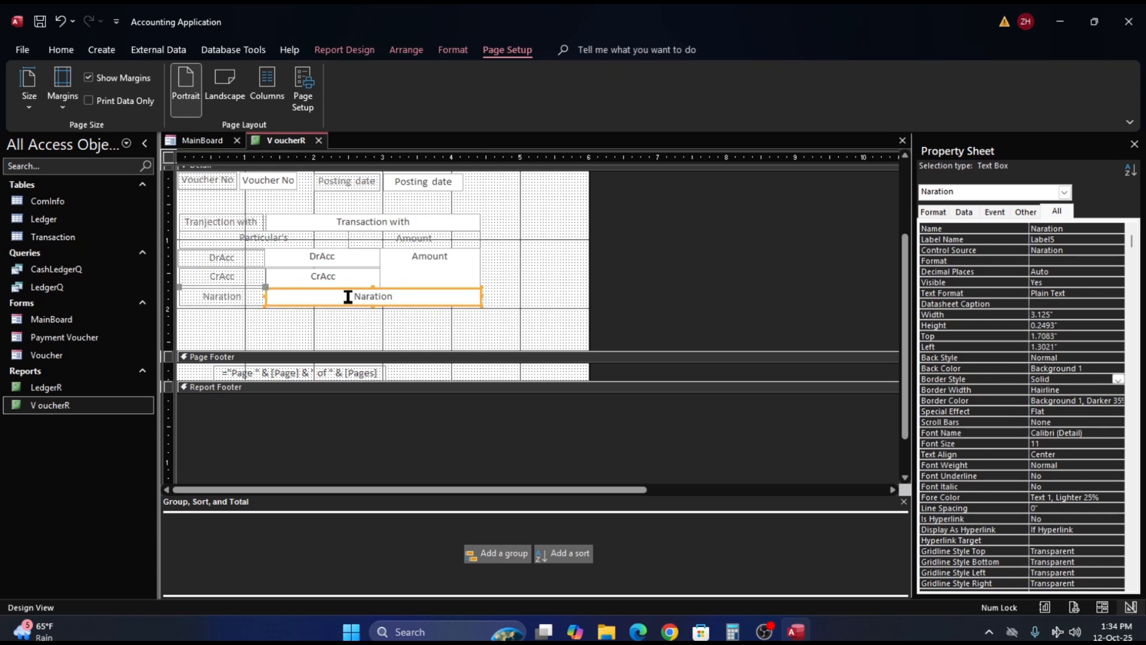
click(483, 320)
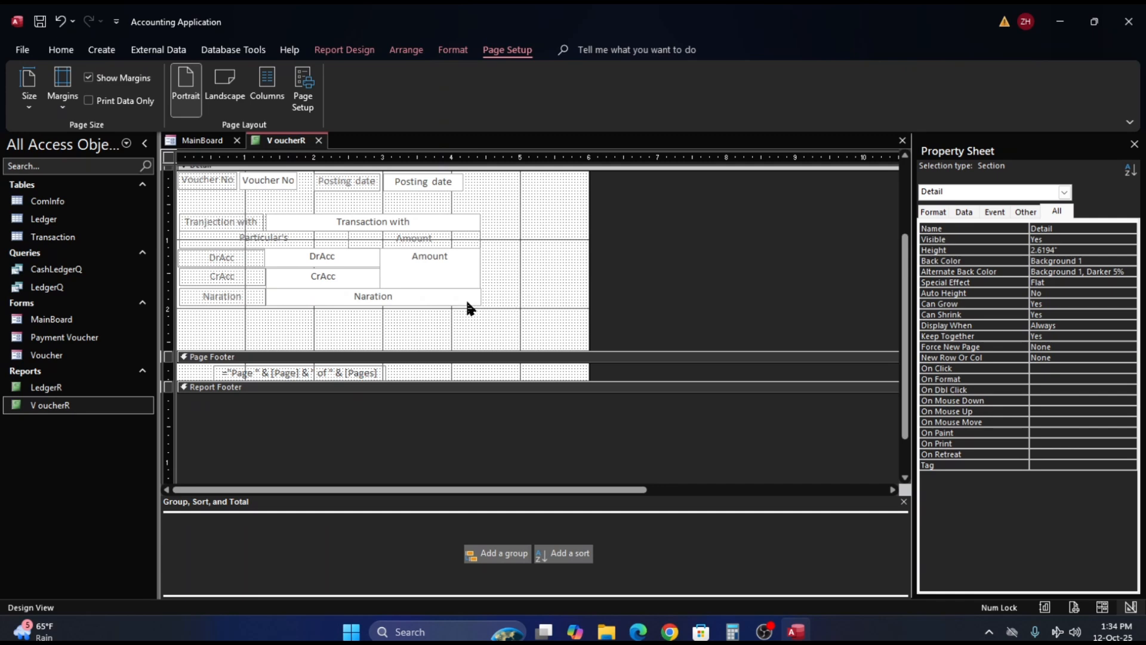
- Show the report in Report View and check the alignment of the detail boxes through the vouchers
click(60, 51)
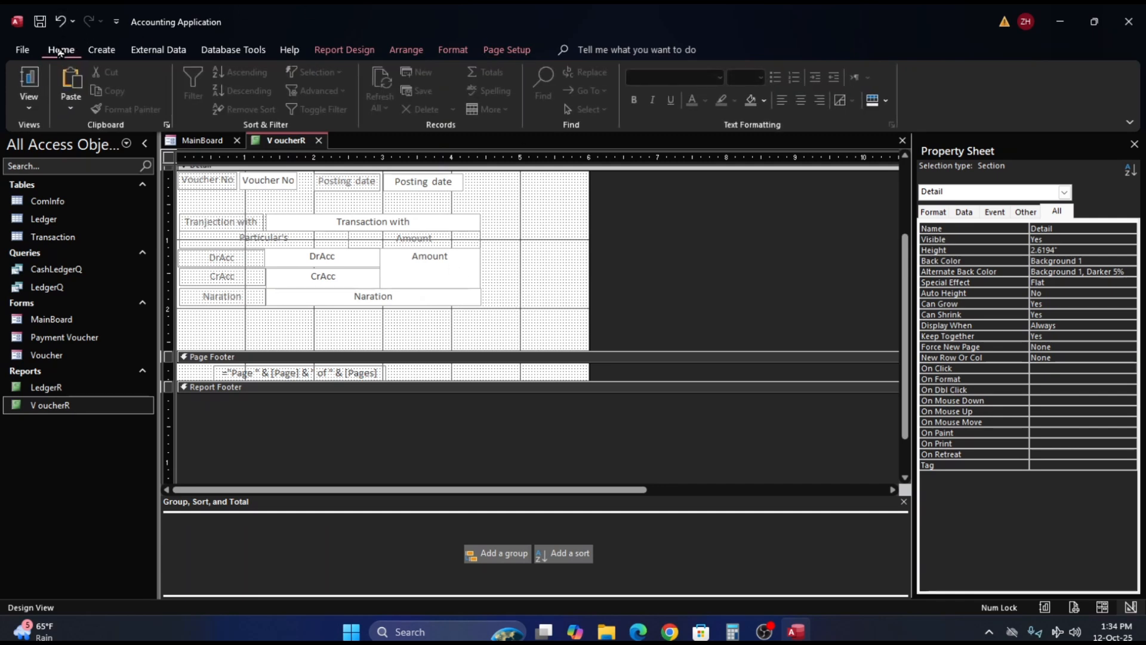
click(33, 80)
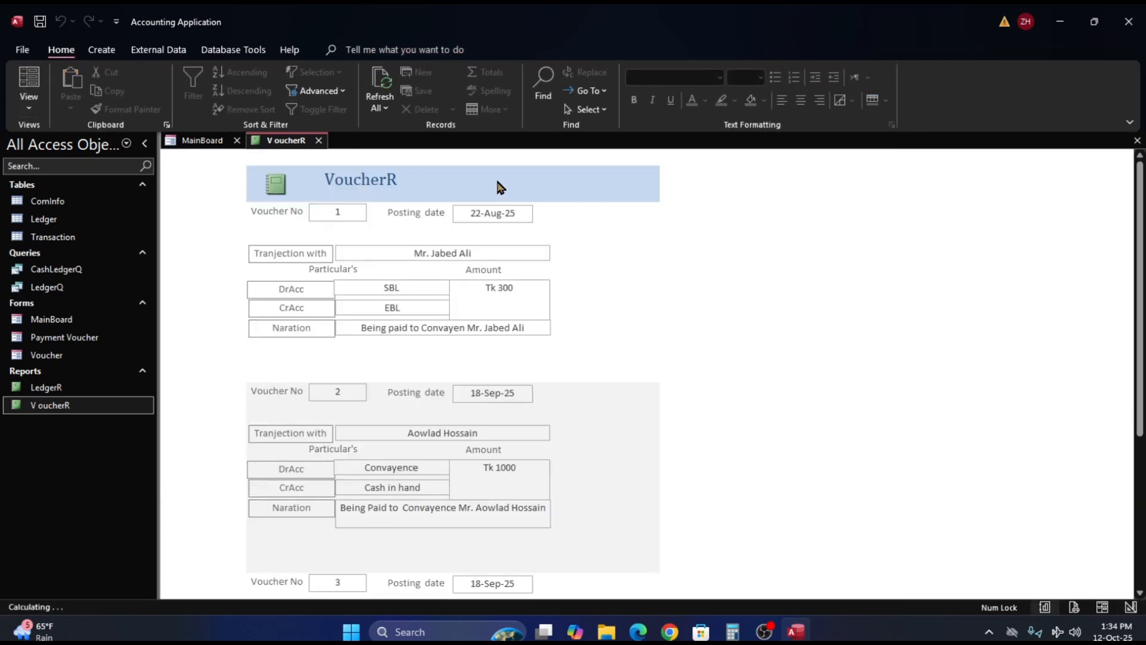
scroll(553, 214, down, 3)
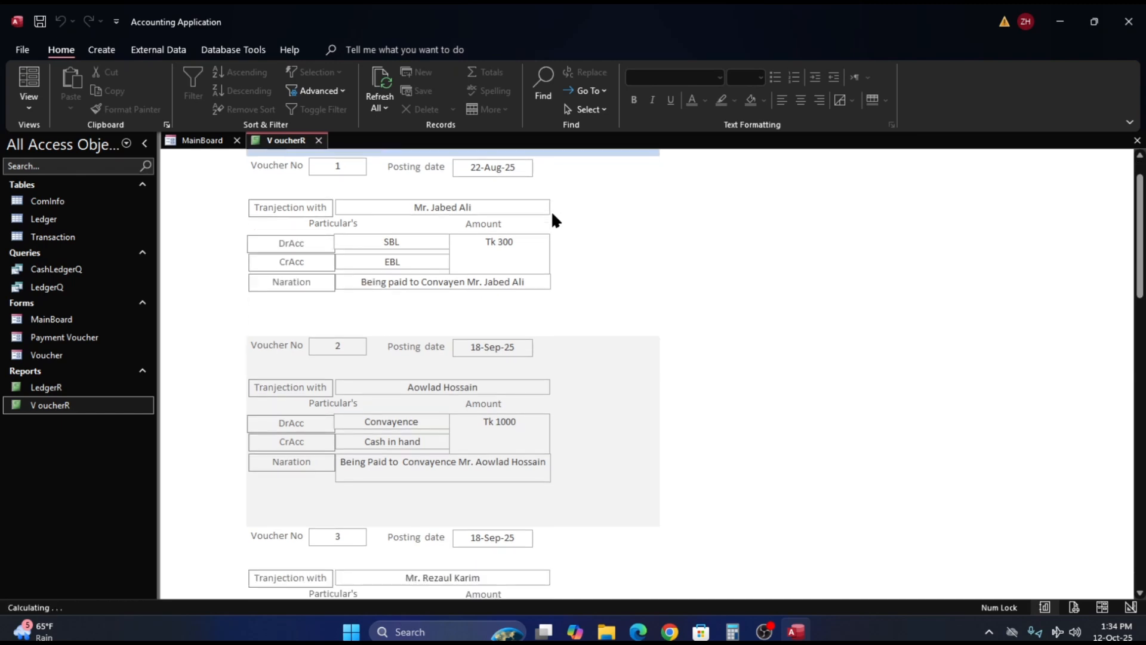
scroll(554, 212, down, 4)
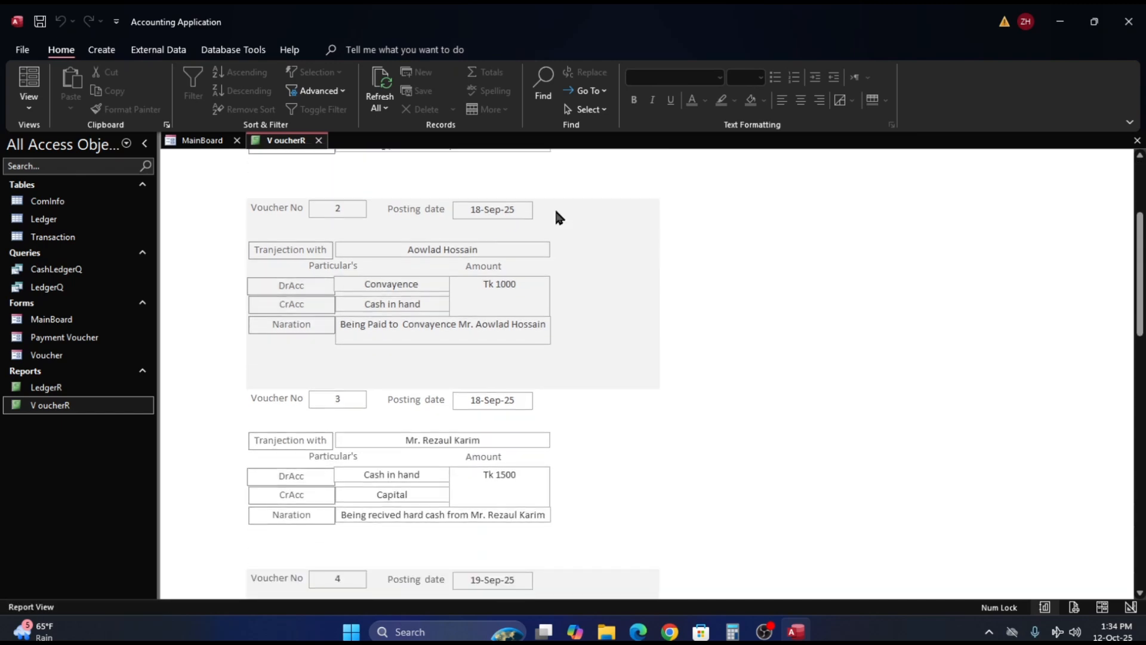
scroll(558, 213, down, 5)
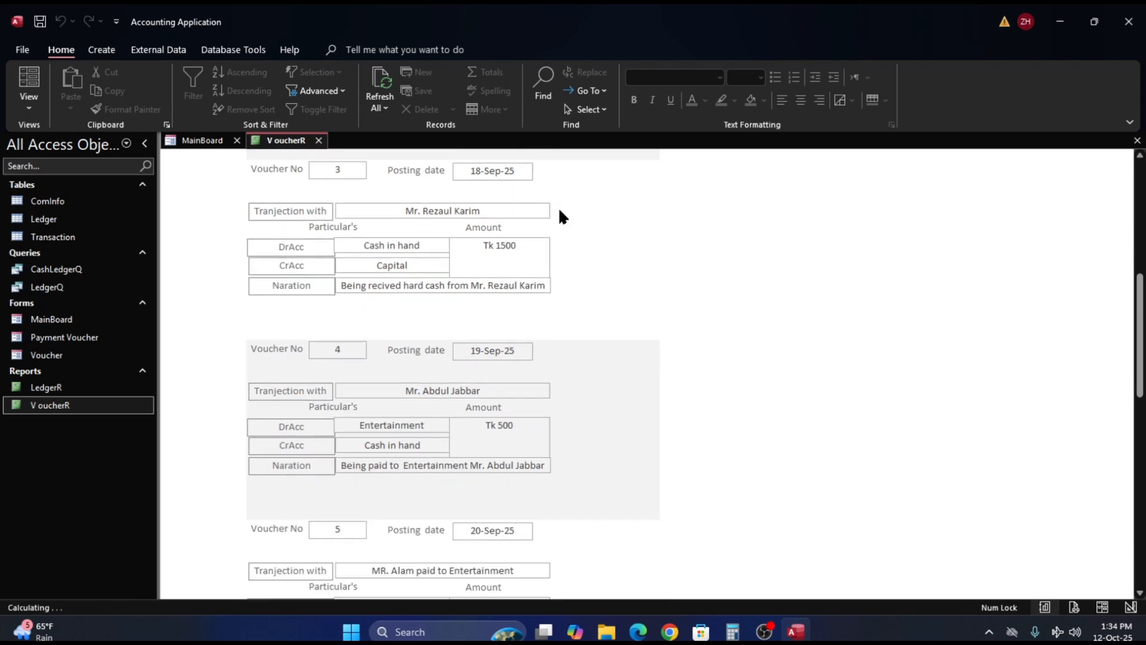
scroll(561, 216, down, 6)
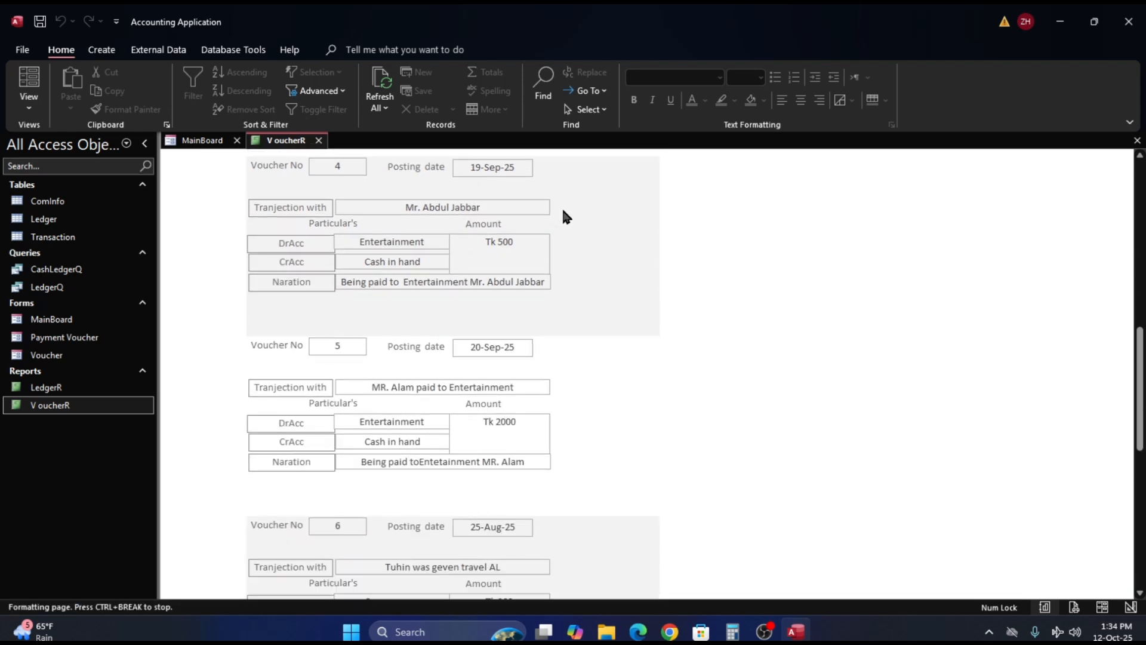
scroll(566, 217, down, 4)
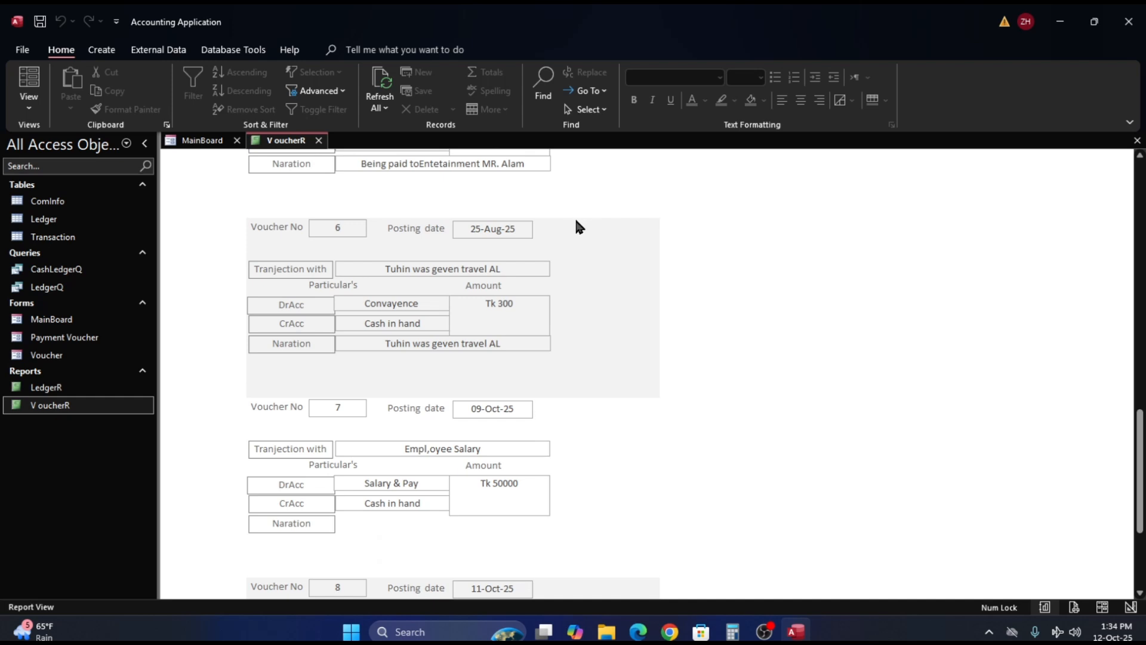
- Check the Naration row of the remaining vouchers, down to vouchers 7 and 8, in Report View
scroll(576, 225, down, 2)
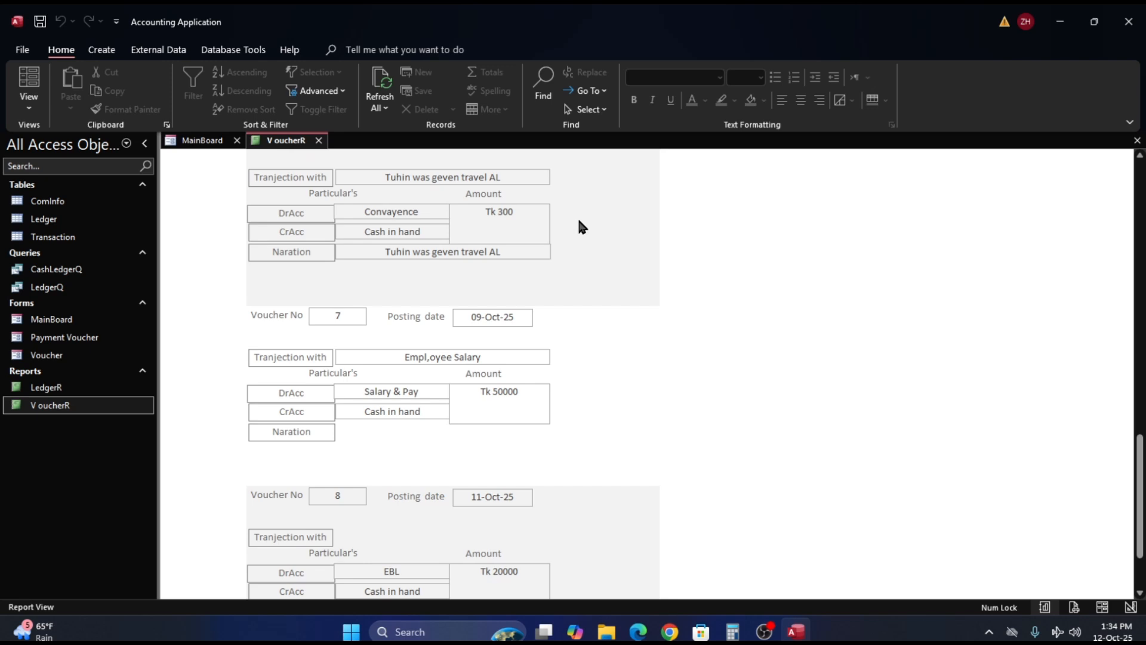
scroll(578, 221, down, 1)
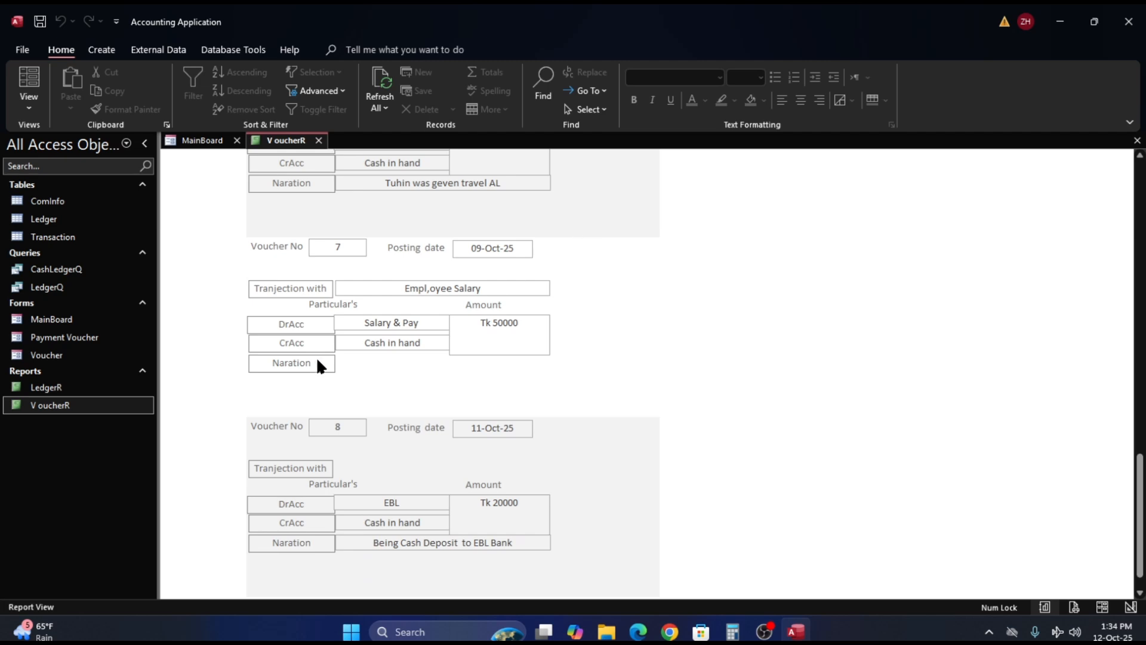
click(439, 374)
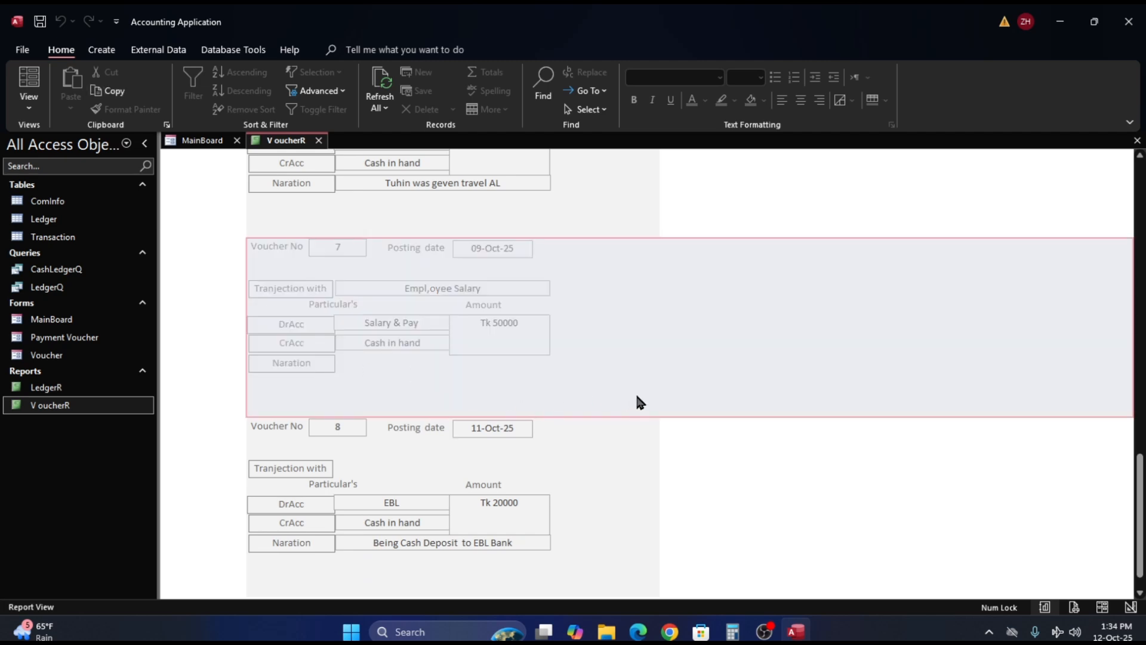
- Switch the report to Layout View and select the Naration text box together with its label
right_click(638, 363)
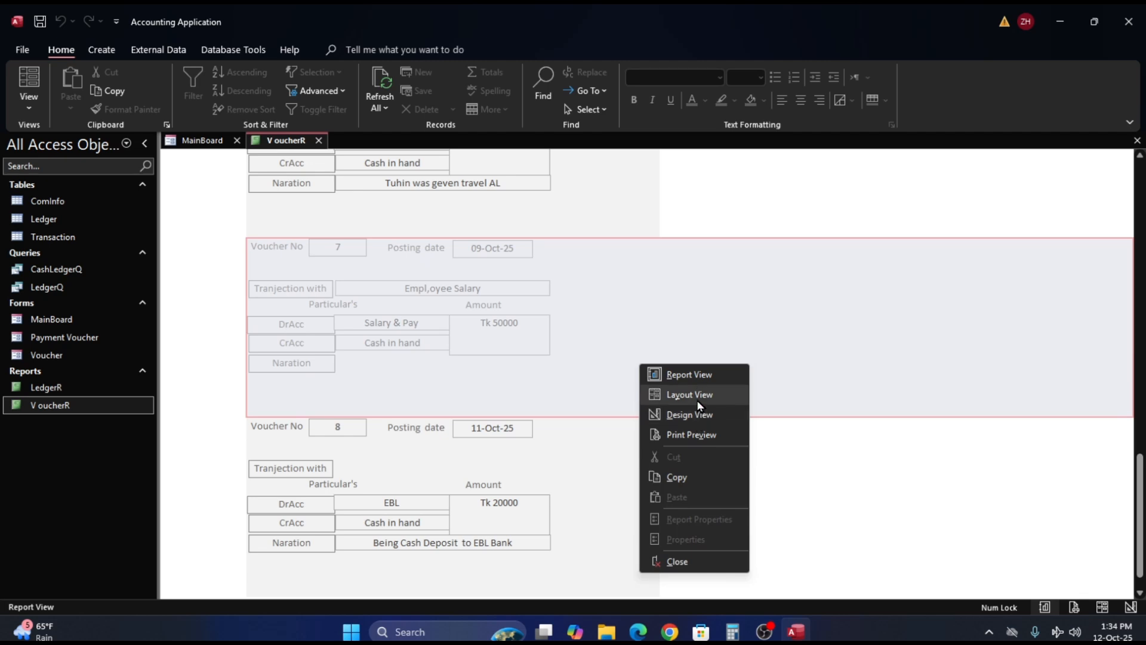
click(697, 395)
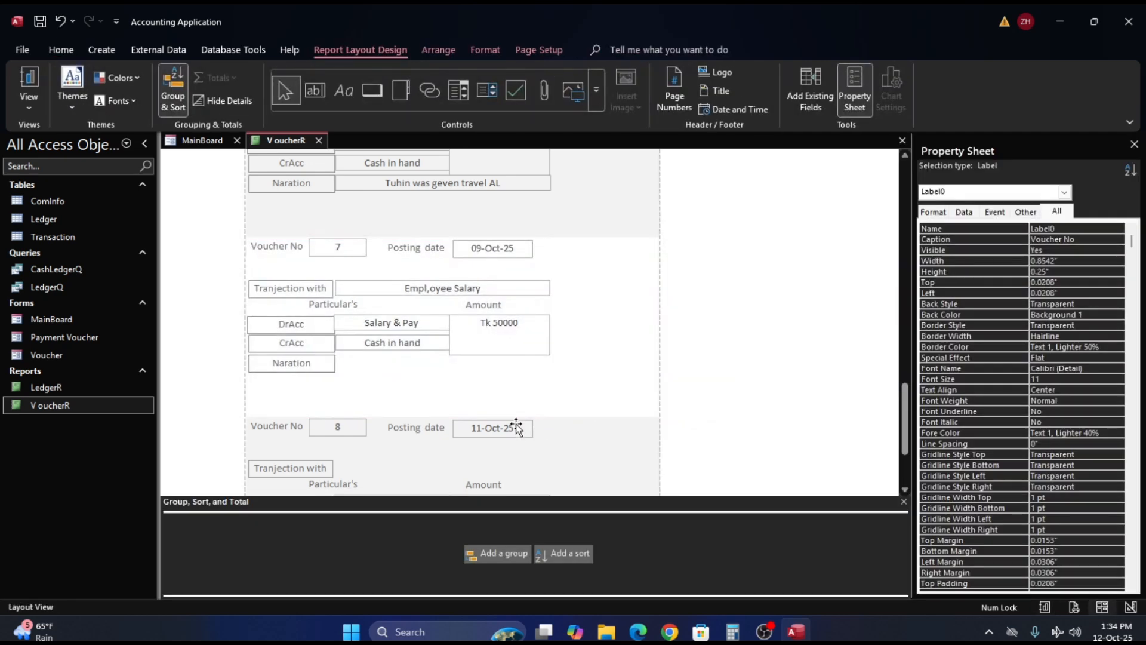
click(375, 369)
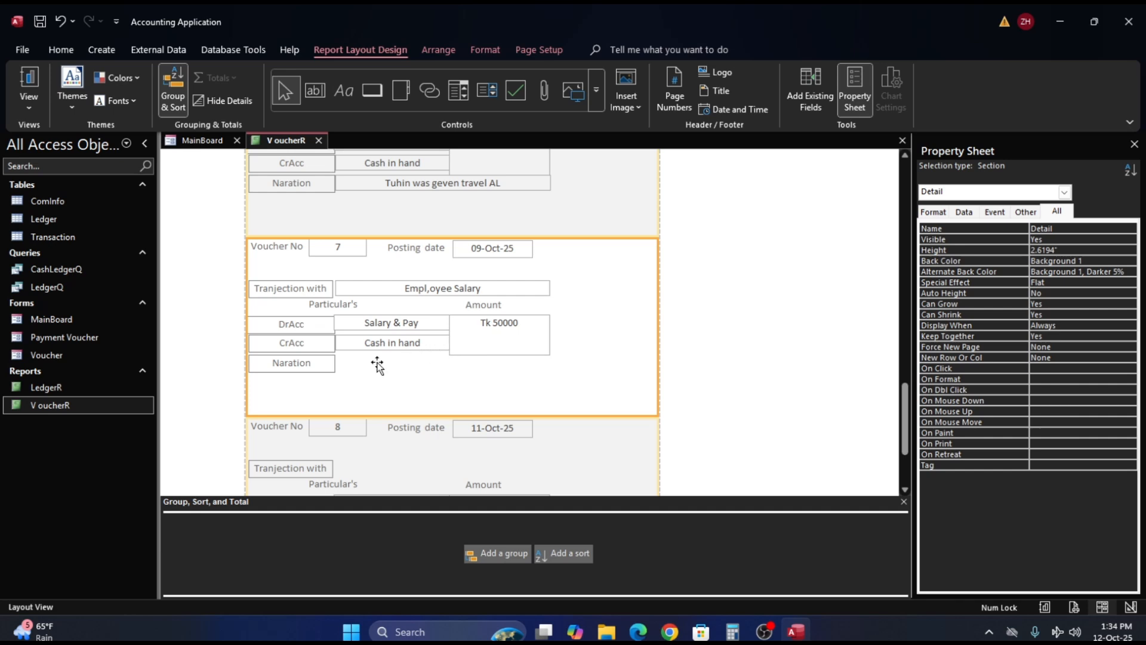
click(302, 367)
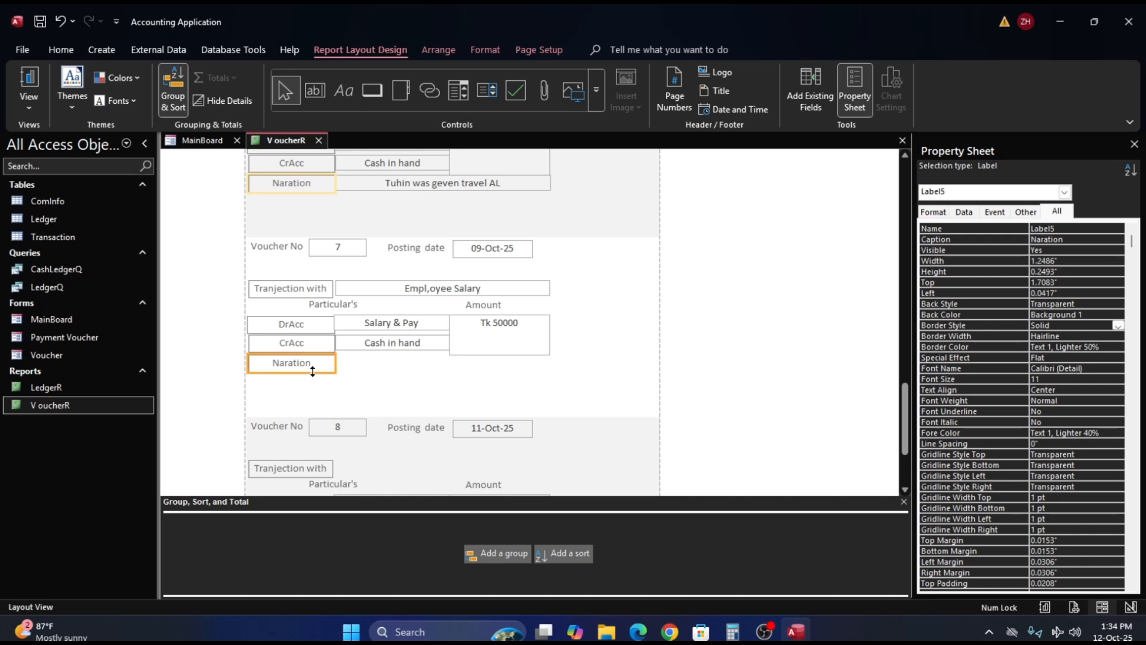
click(440, 182)
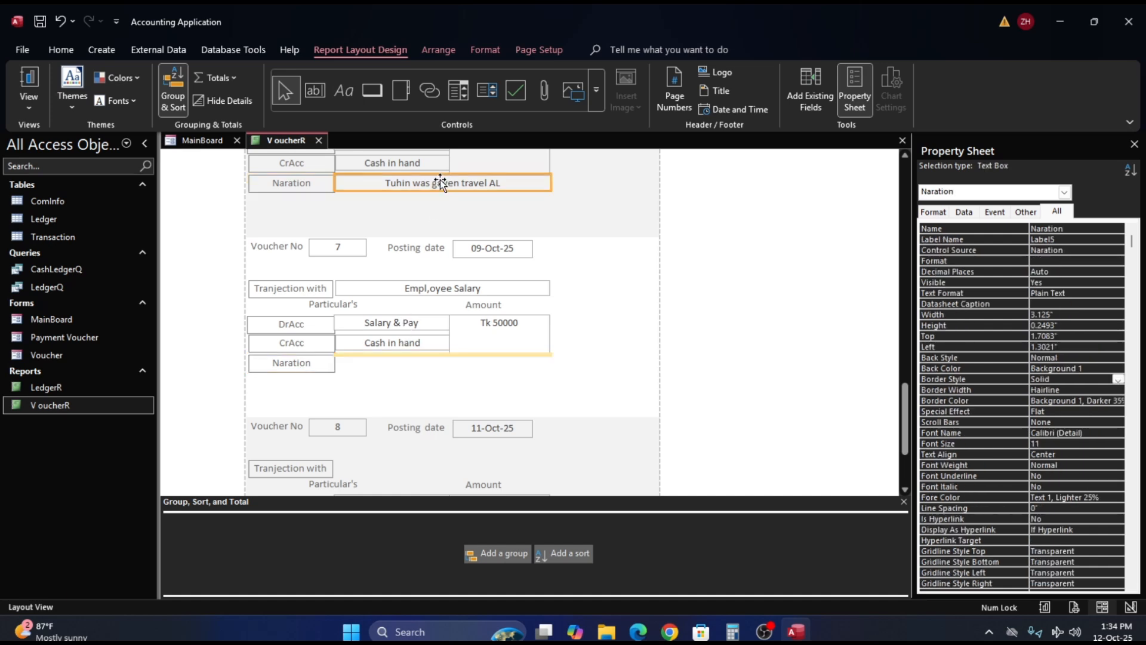
shift+click(310, 184)
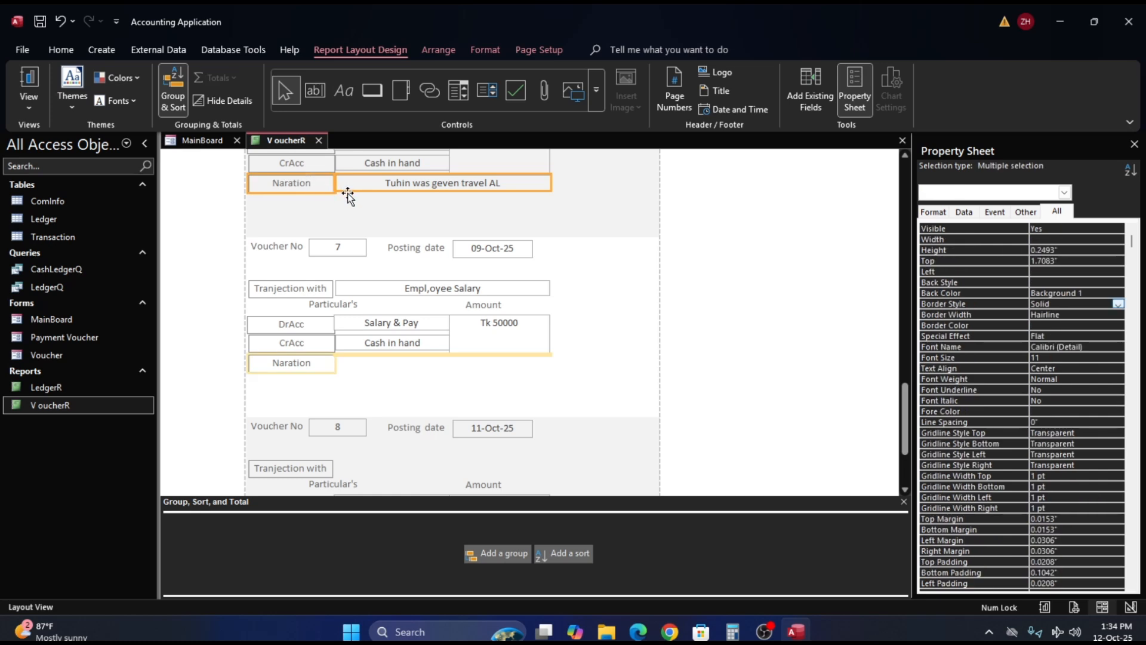
- Delete the Naration label from the Detail section and check the effect on the first vouchers
click(305, 367)
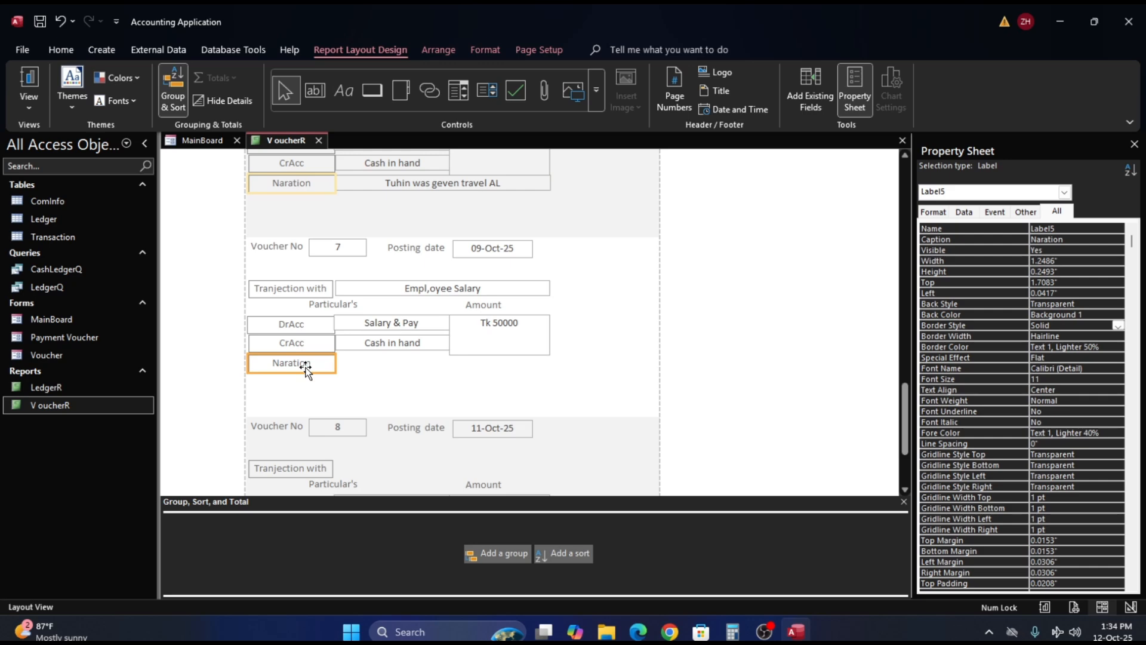
key(Delete)
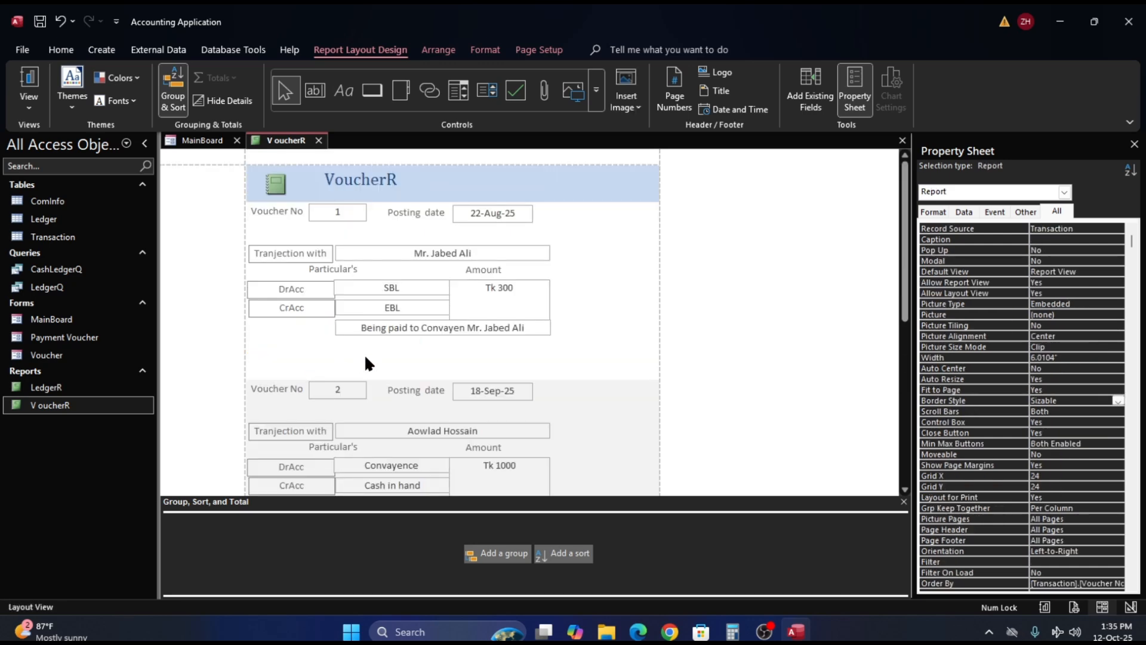
scroll(366, 356, down, 3)
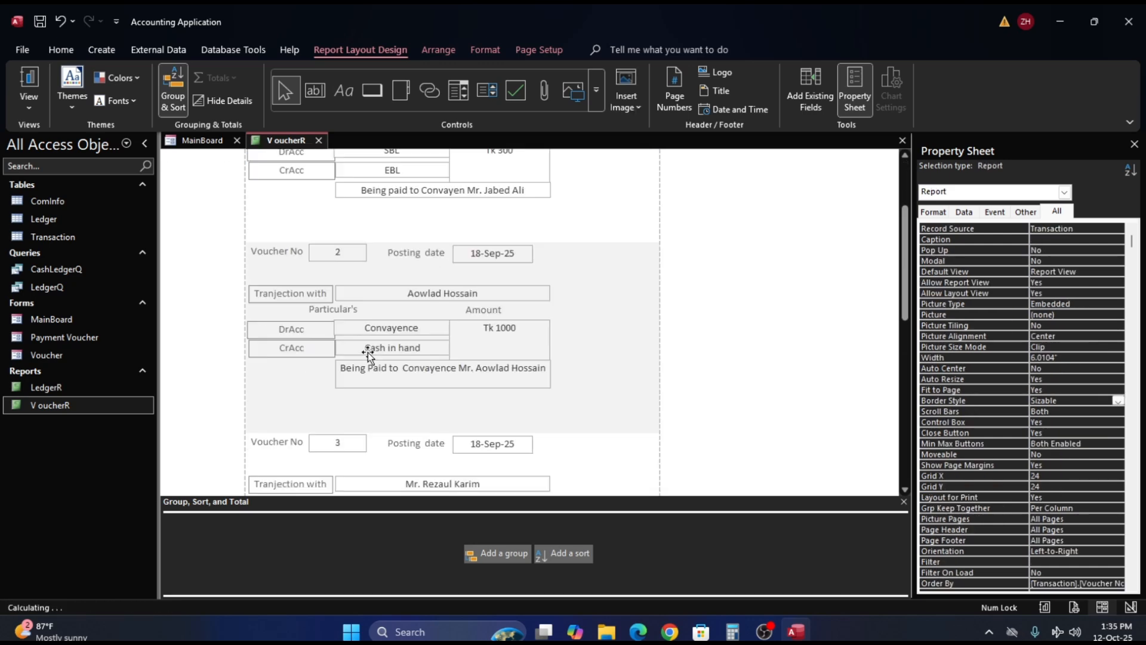
scroll(368, 346, up, 2)
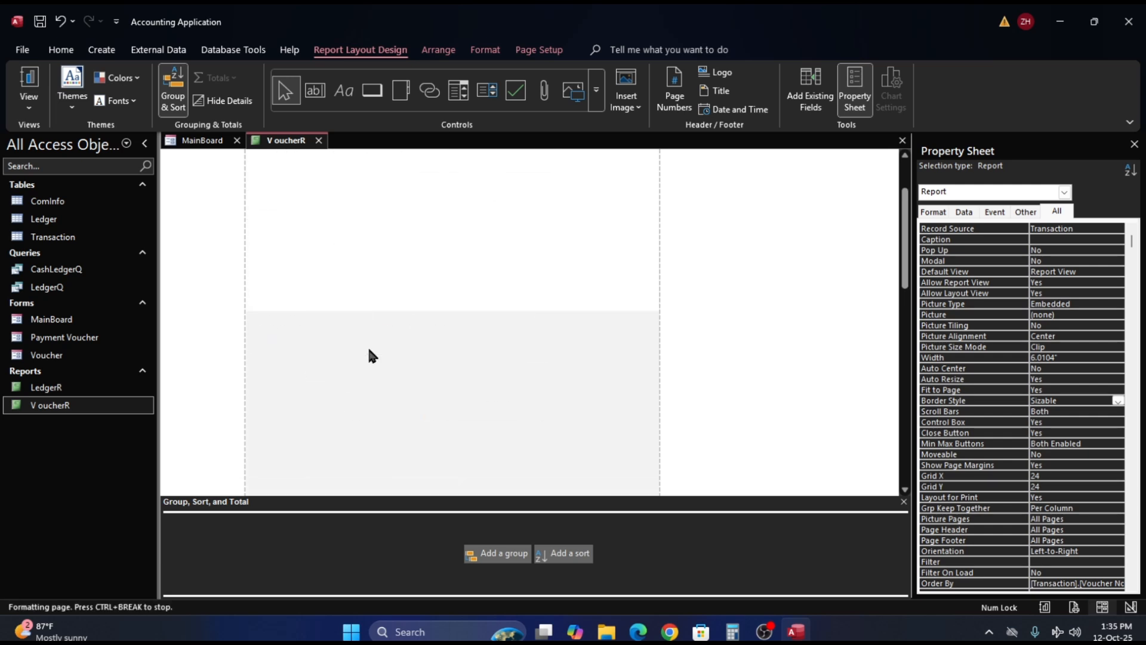
scroll(368, 348, up, 1)
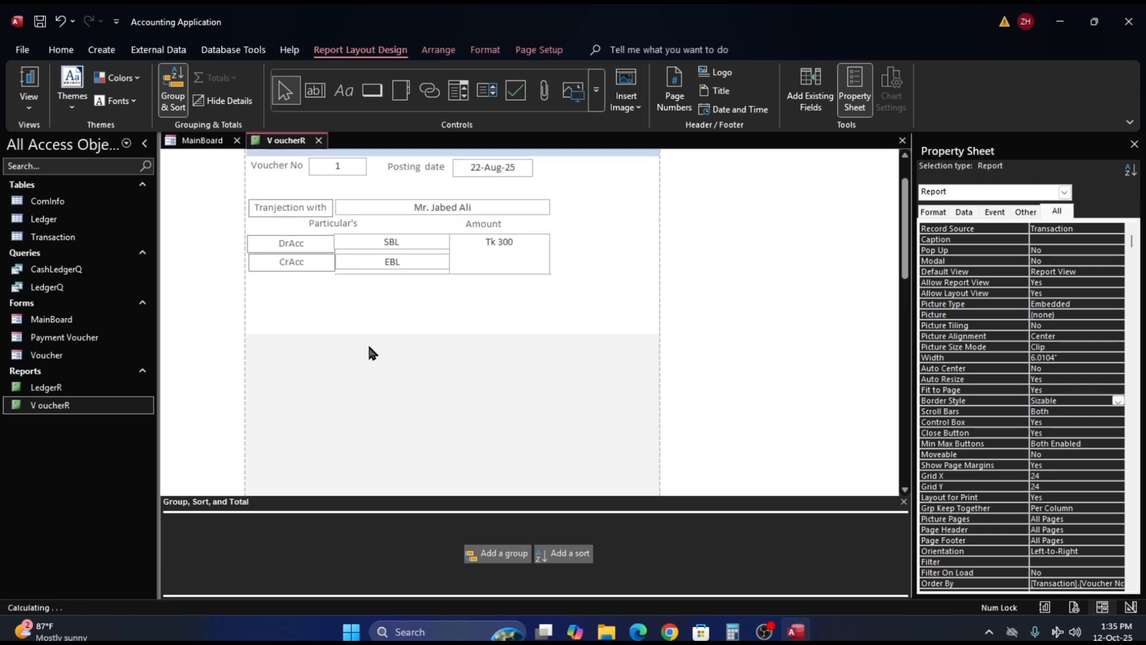
- Undo the deletion of the Naration label
click(285, 281)
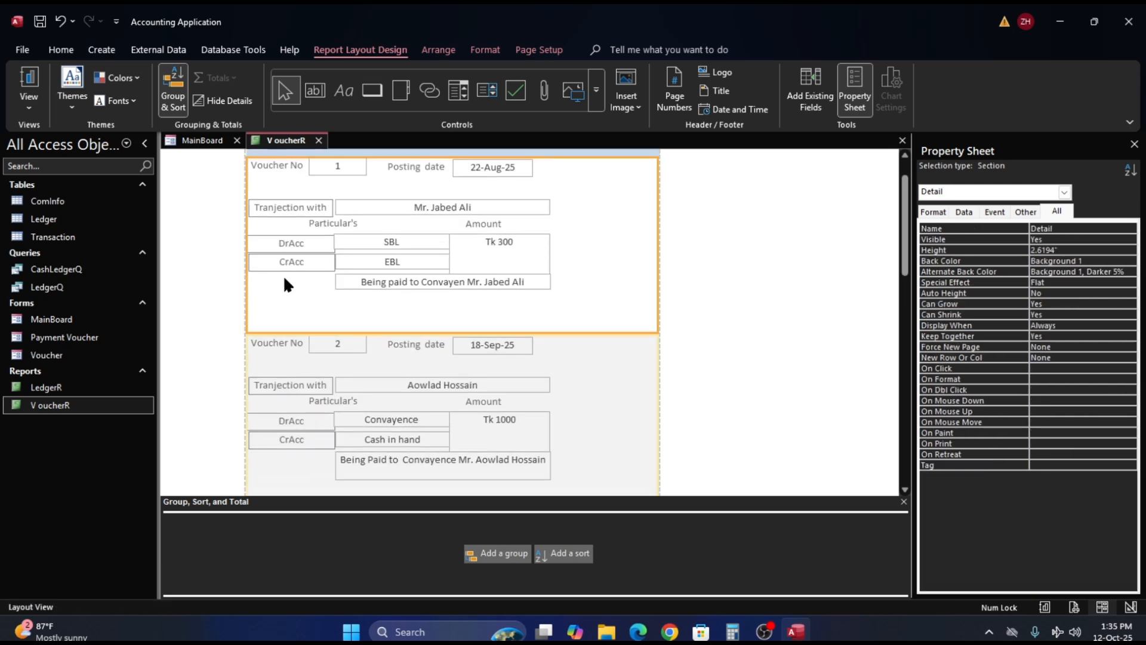
click(412, 285)
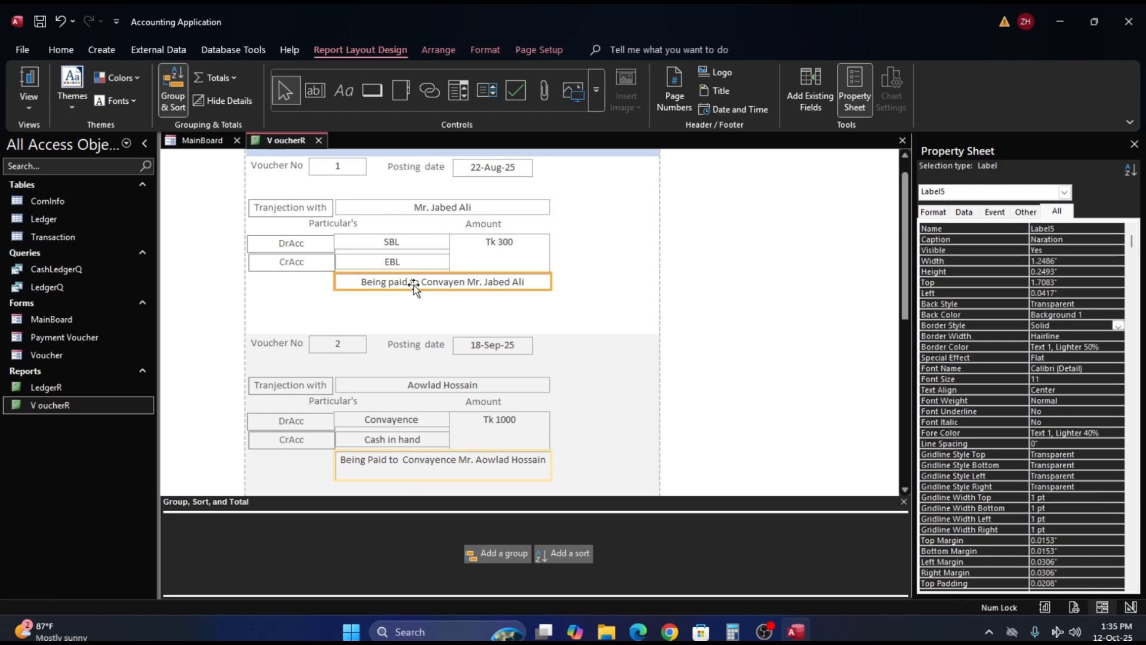
key(ctrl+z)
- Increase the height of the Naration label to about 0.38" in the Detail section
scroll(471, 348, down, 5)
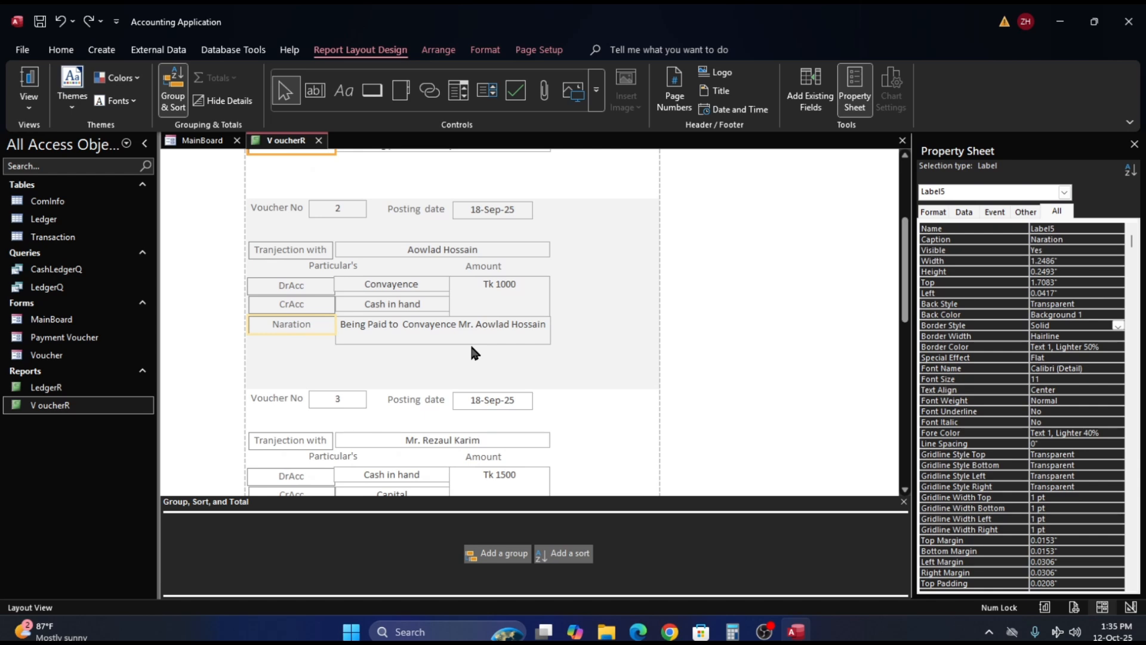
click(386, 334)
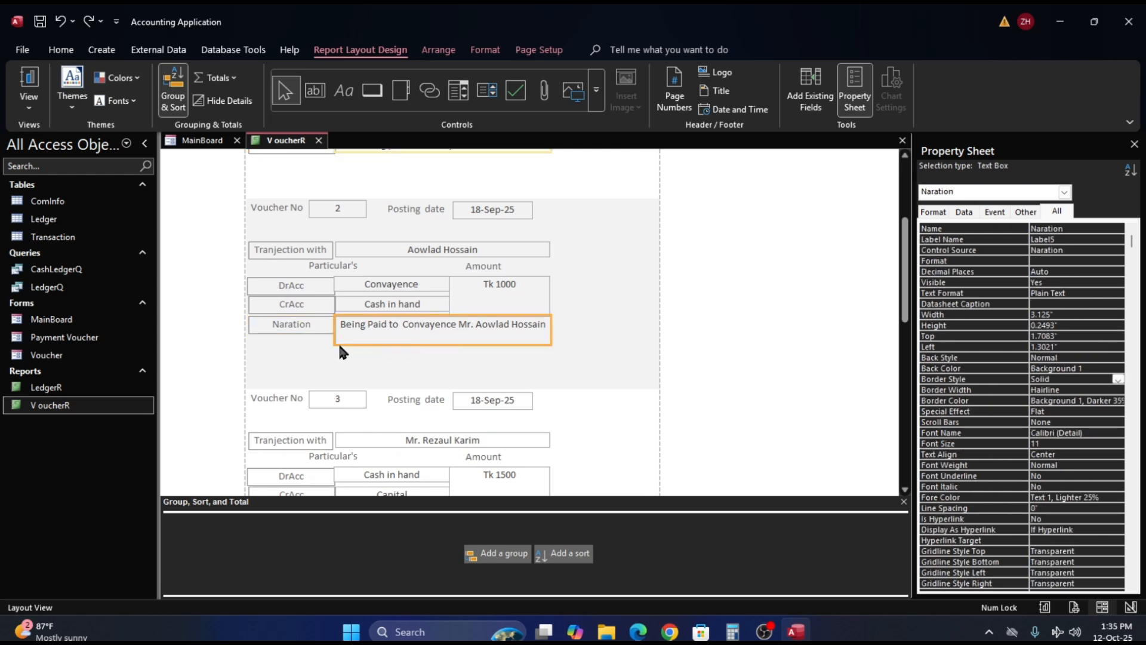
click(288, 331)
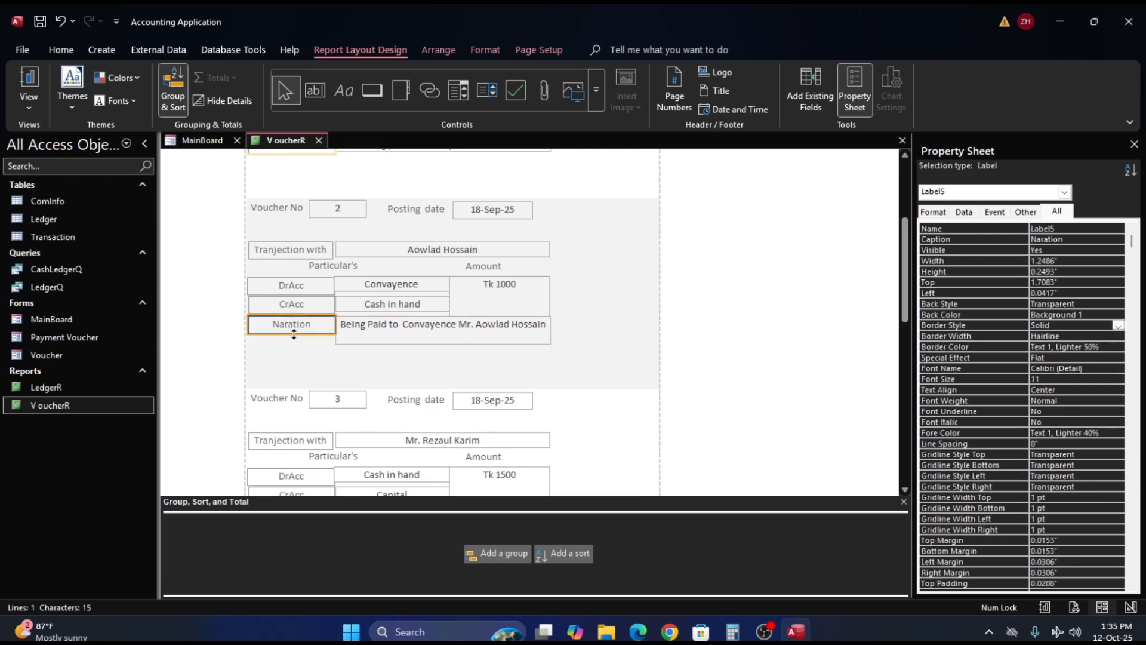
drag(293, 334, 292, 342)
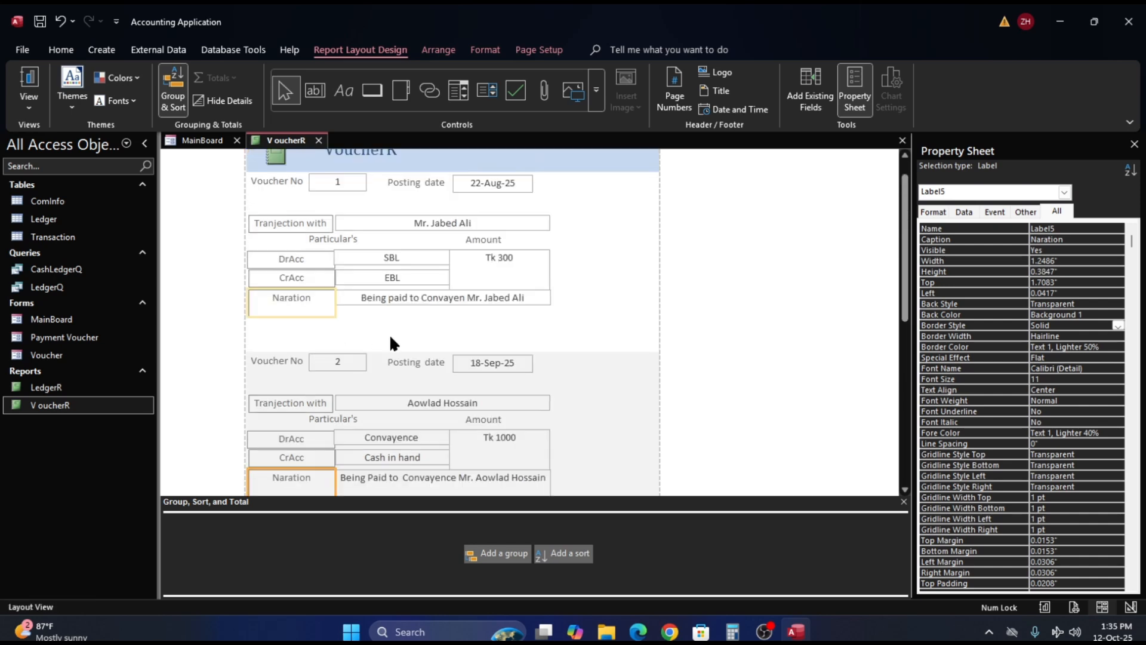
- Delete the Naration label beneath the CrAcc label, keeping the Naration text box
click(396, 302)
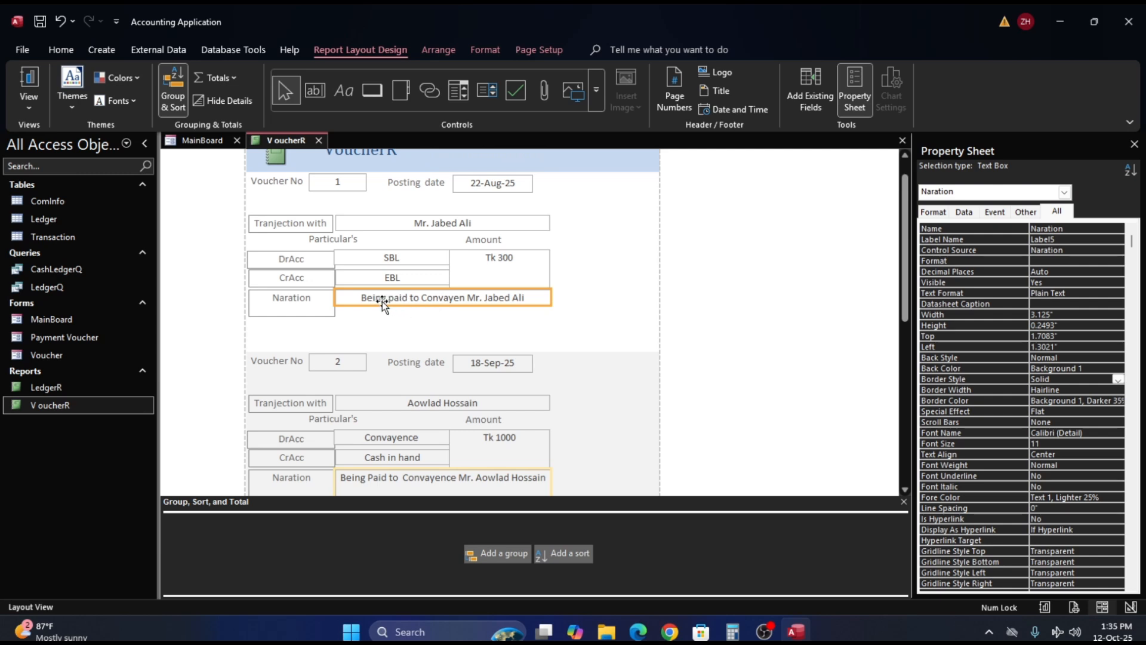
click(303, 307)
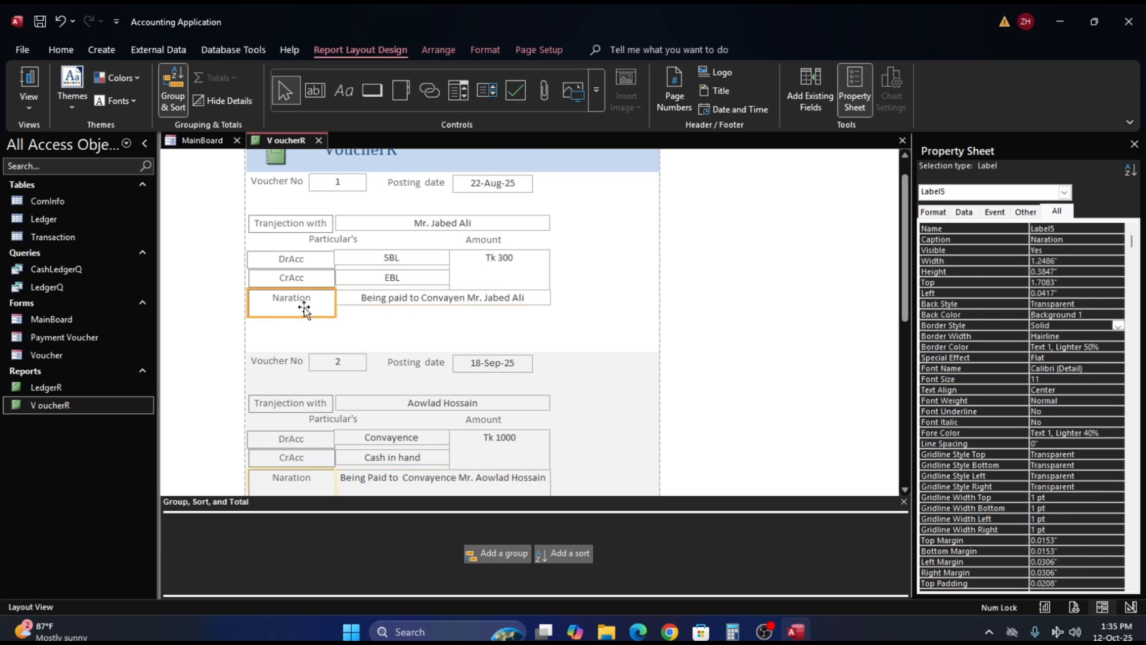
key(Delete)
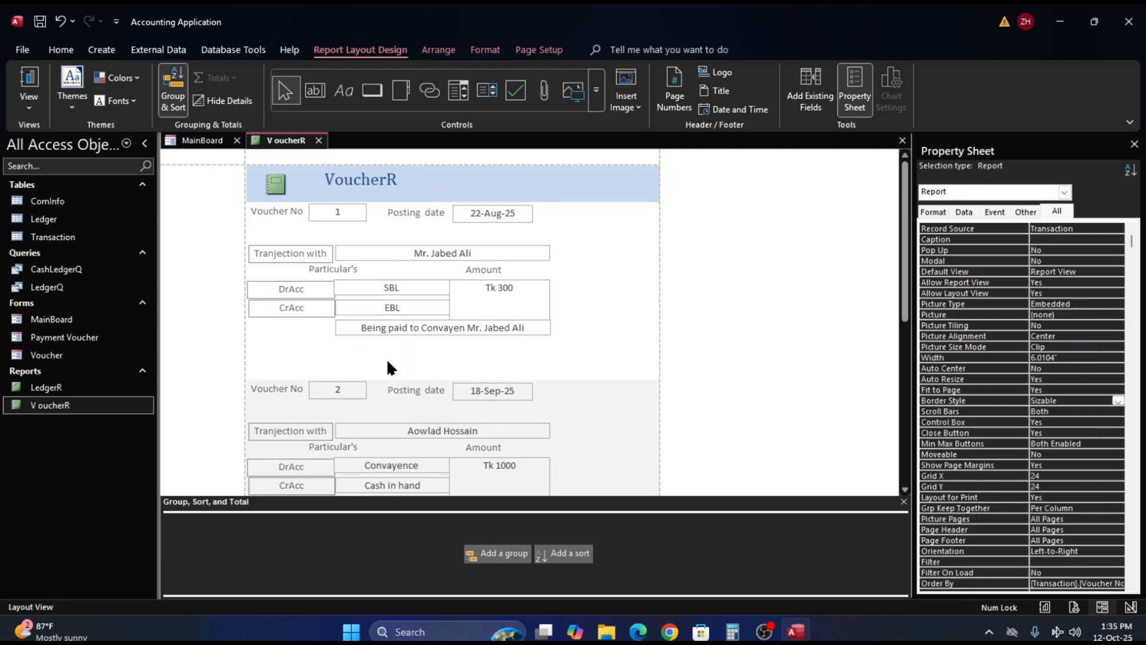
- In Design View, add a label captioned "Naration", about 1.25" wide and 0.25" high, beneath the CrAcc label and beside the Naration text box
right_click(618, 329)
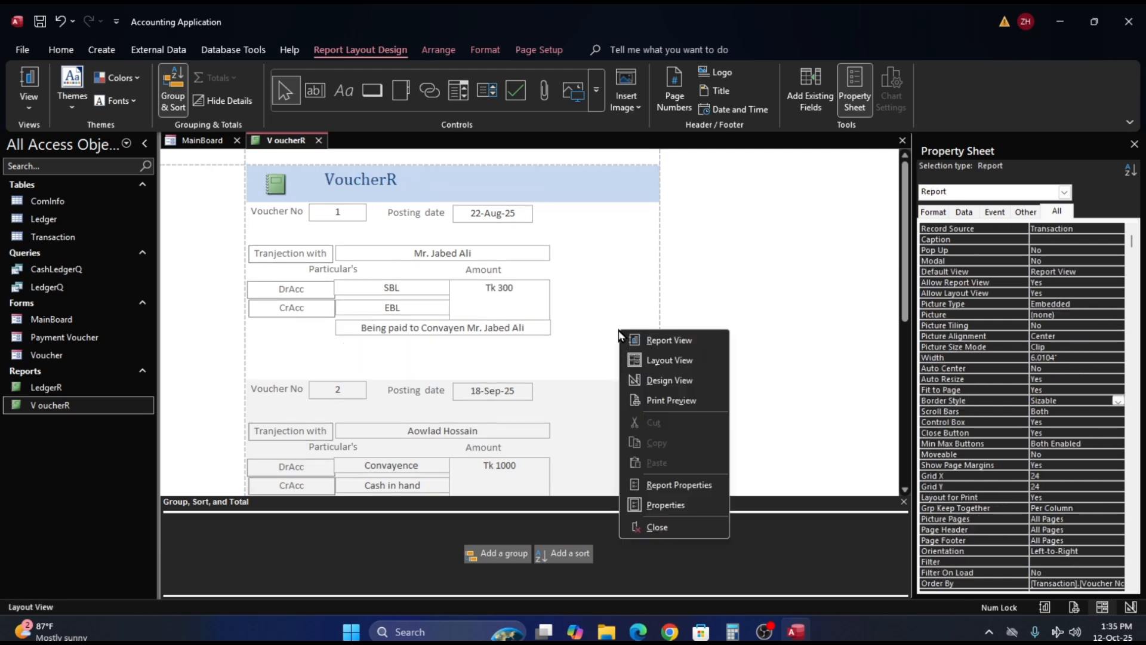
click(656, 381)
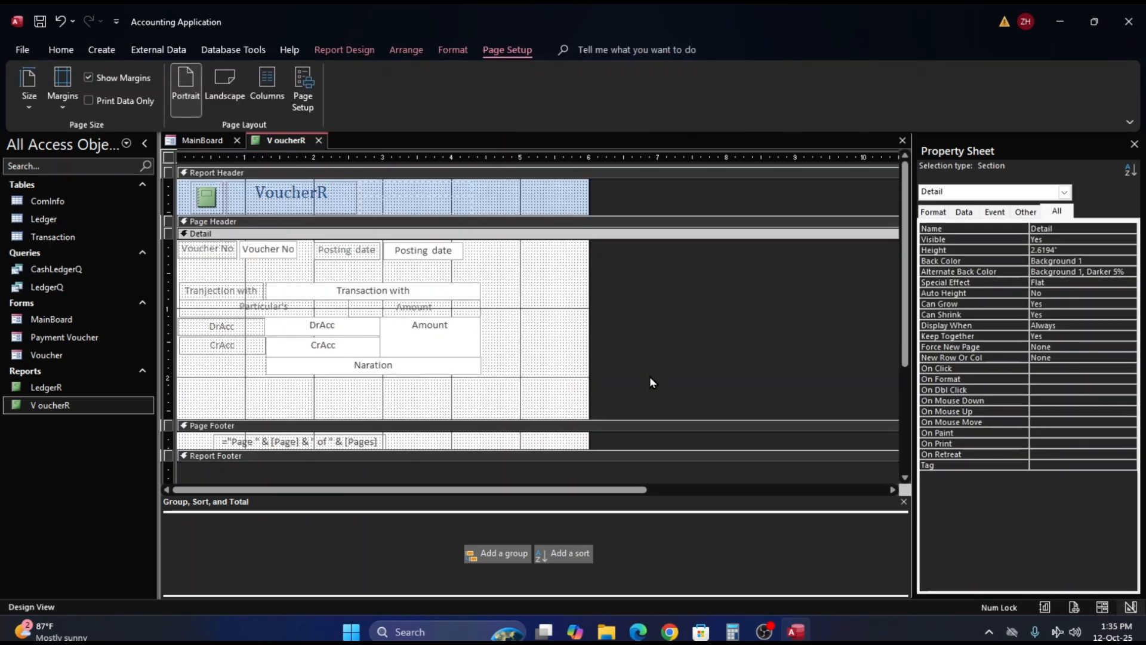
click(228, 359)
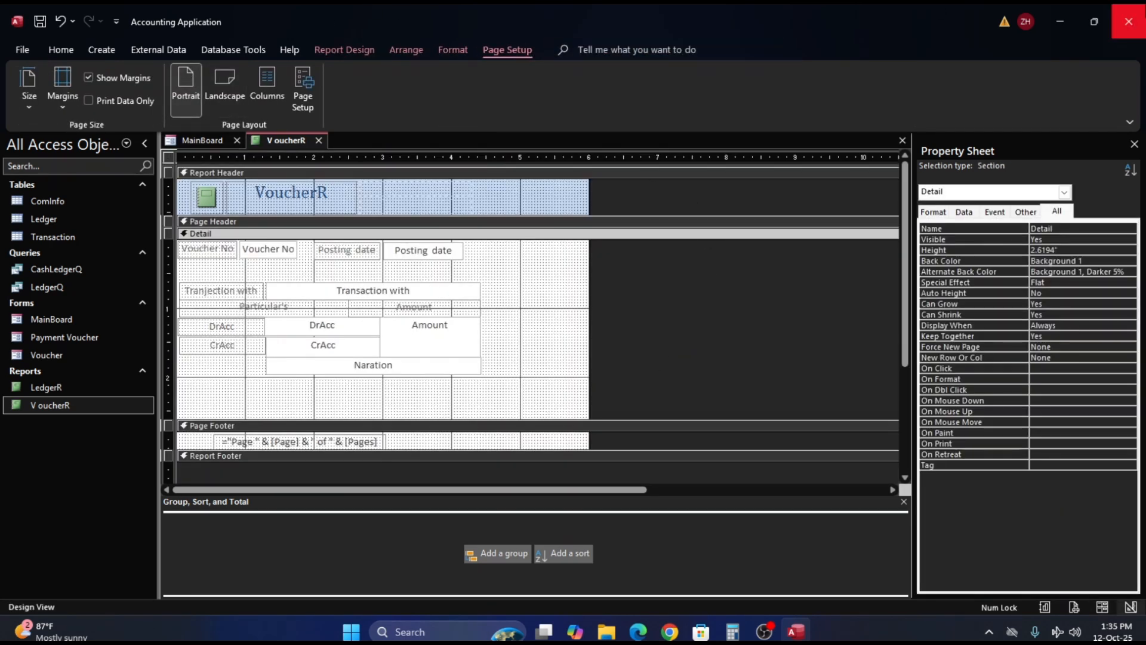
click(342, 51)
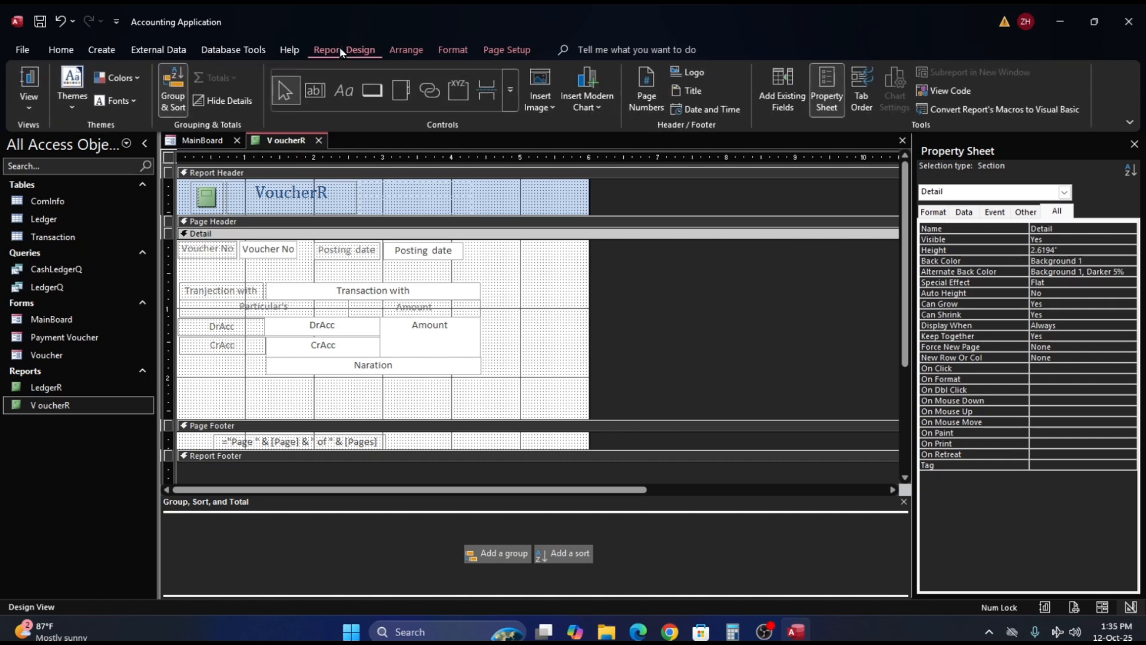
click(343, 91)
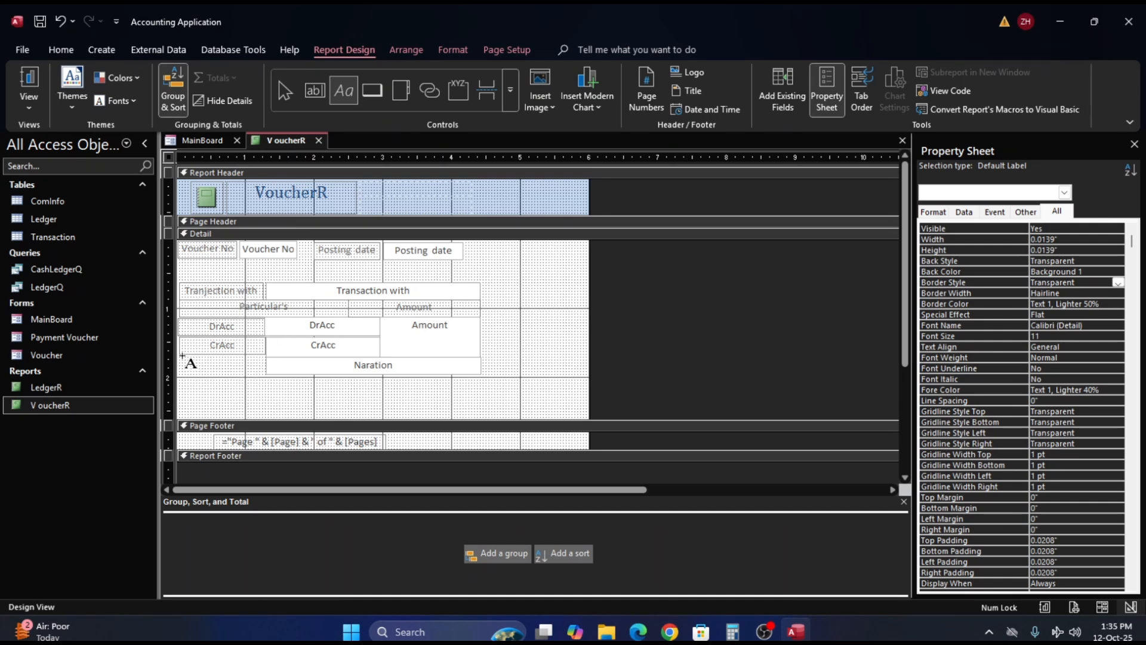
drag(182, 357, 266, 375)
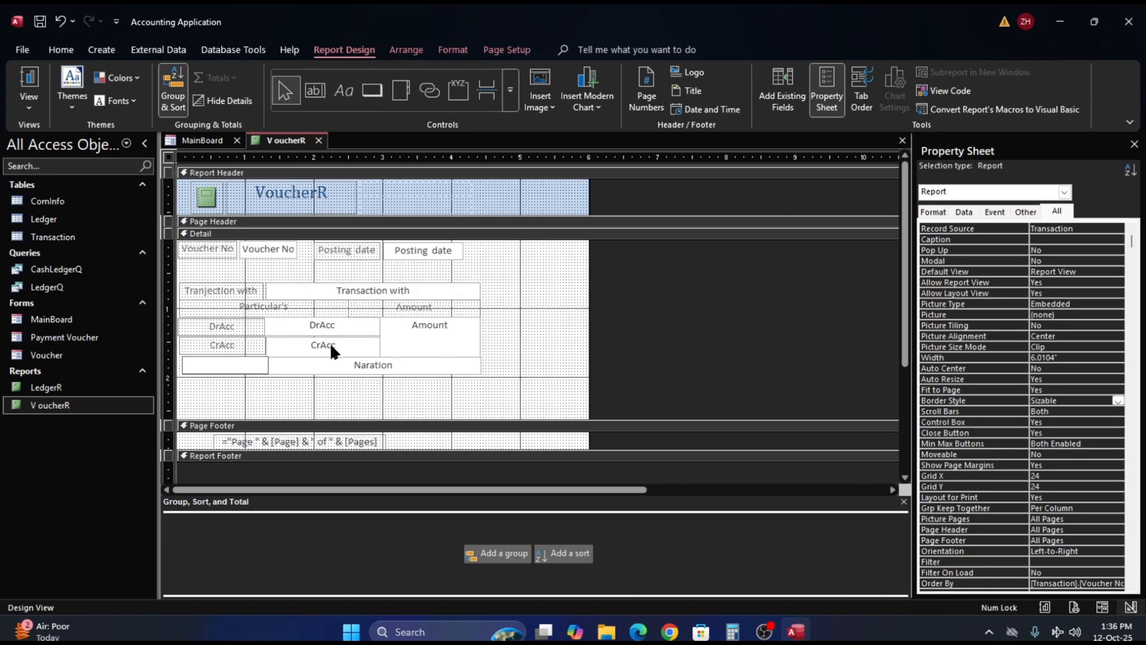
text(Naration)
click(326, 390)
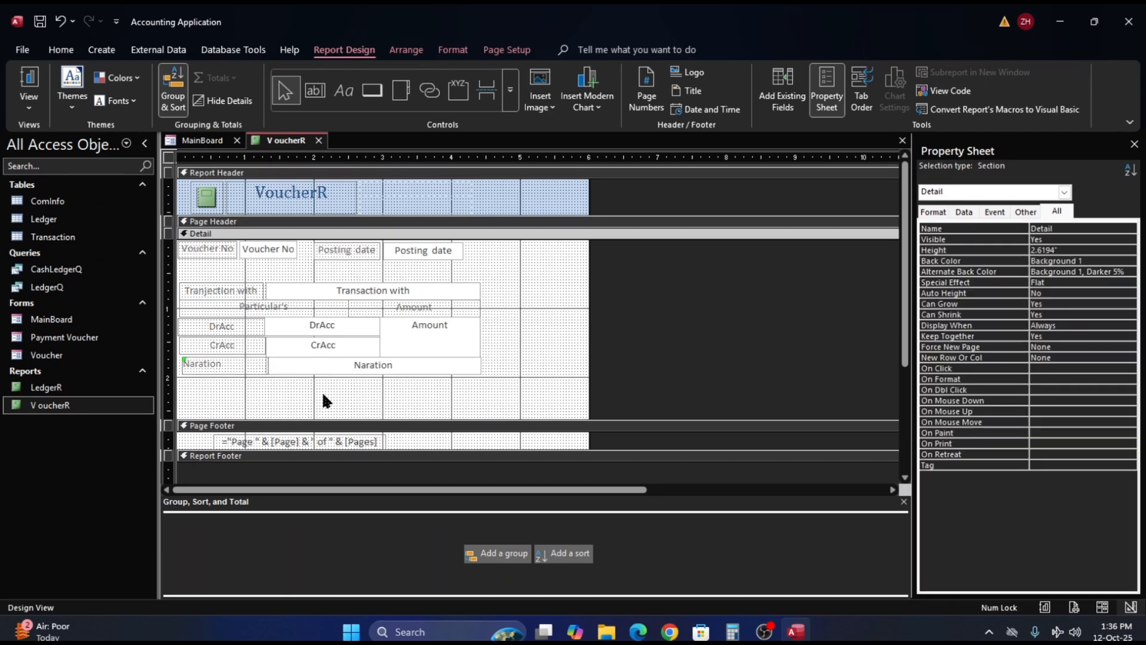
- Narrow the new Naration label to about 1.21" so it ends at the Naration text box's edge
click(260, 367)
click(299, 381)
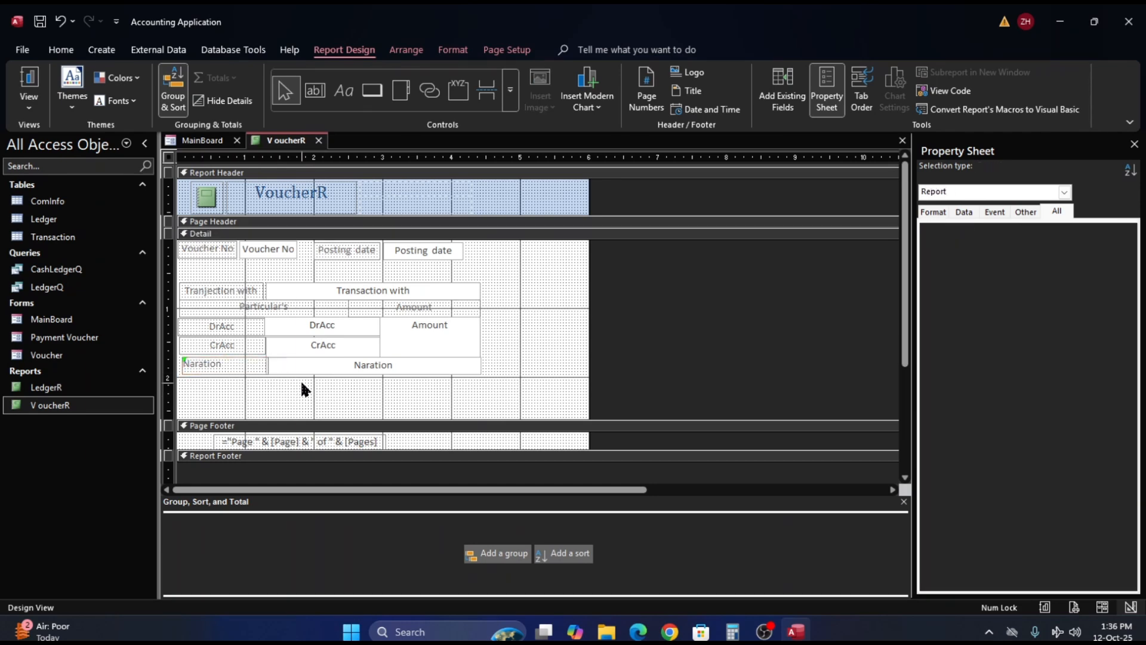
click(264, 364)
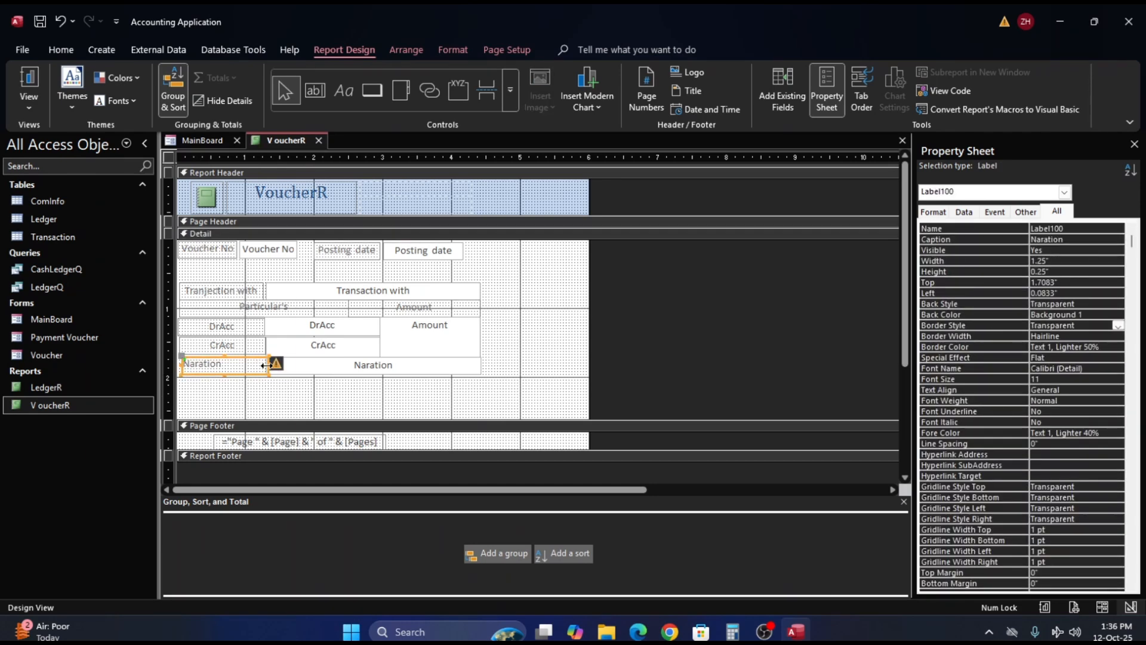
click(267, 365)
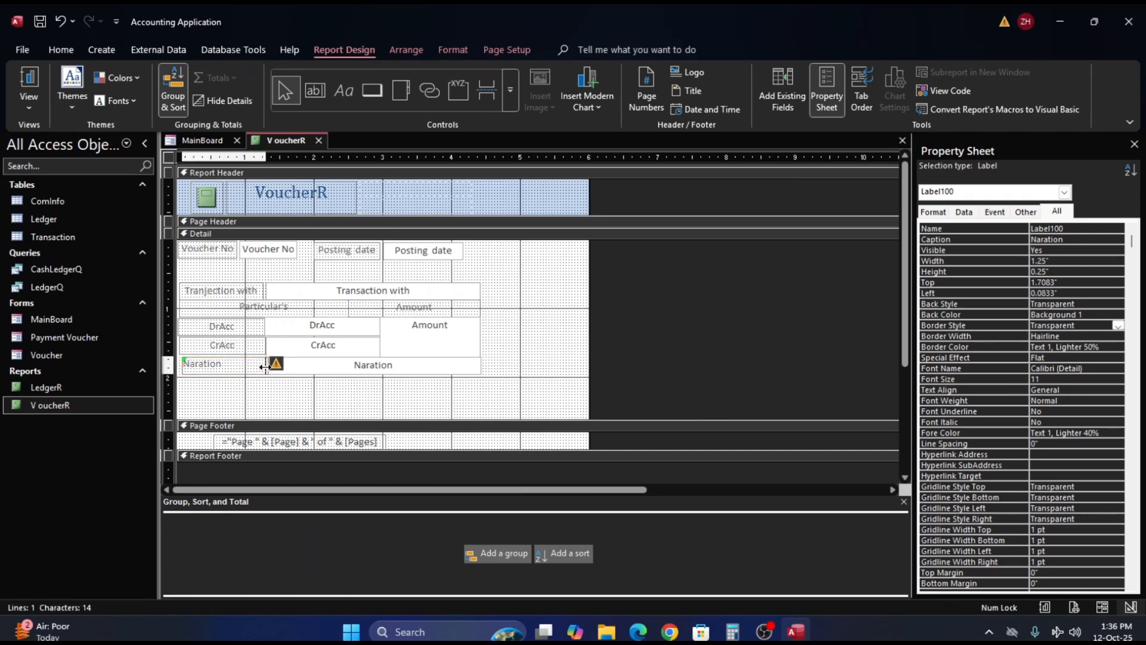
click(295, 391)
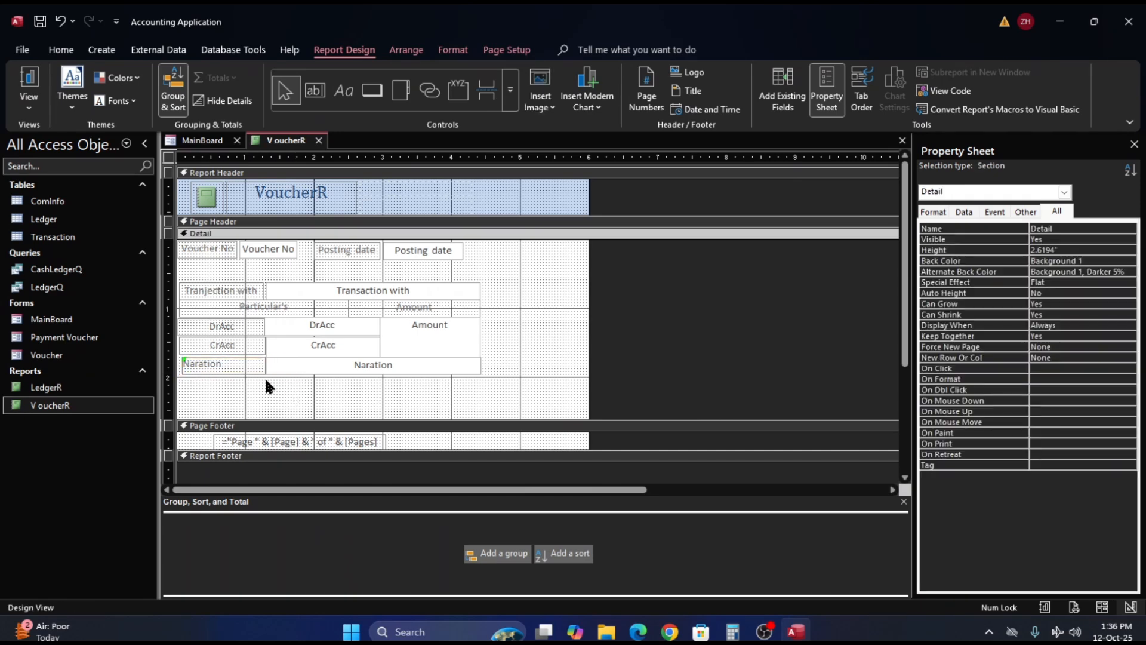
- Try to adjust the outer edge of the Naration label in the Detail section
click(213, 368)
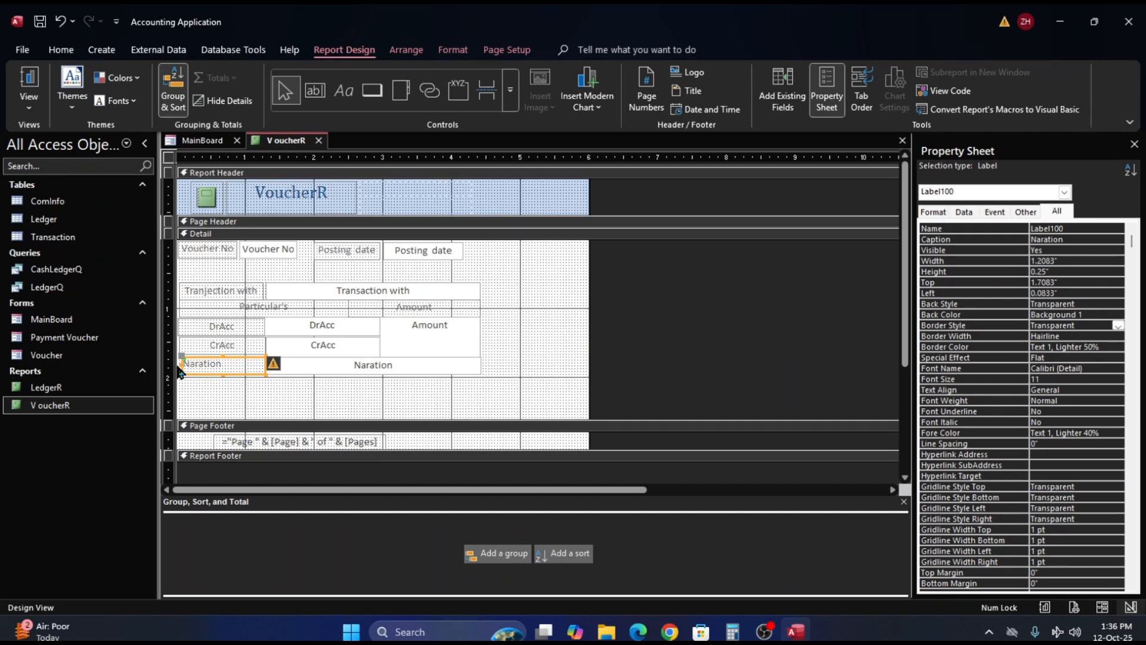
drag(182, 365, 182, 364)
click(304, 392)
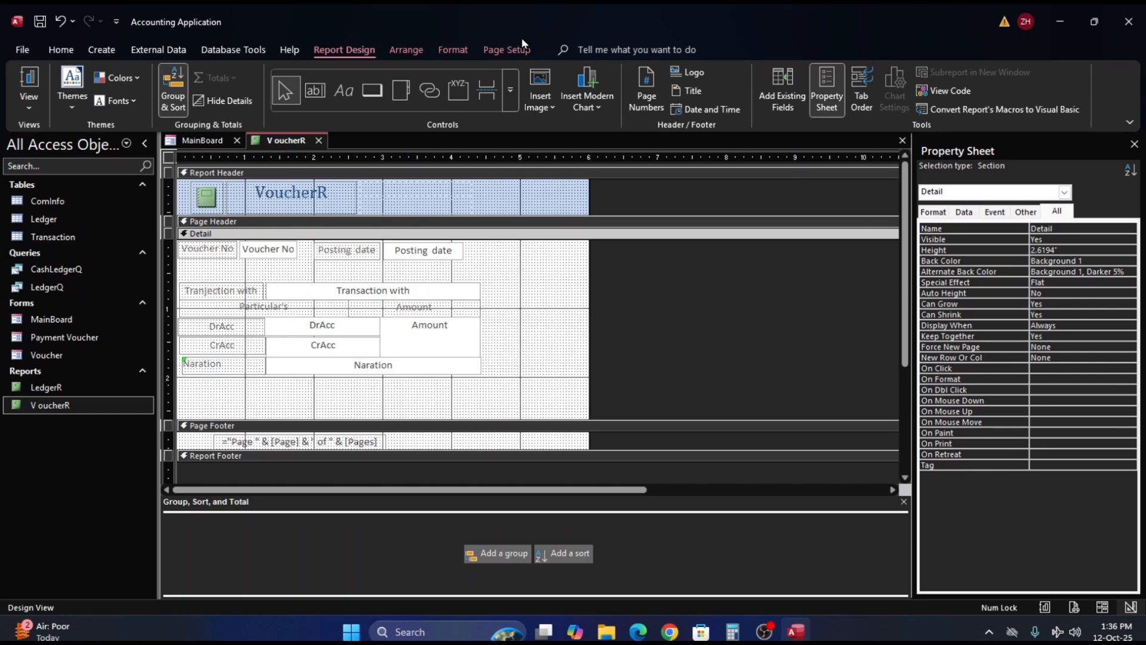
- Review the Naration label and detail boxes of every voucher in Report View, down to the last record
click(28, 84)
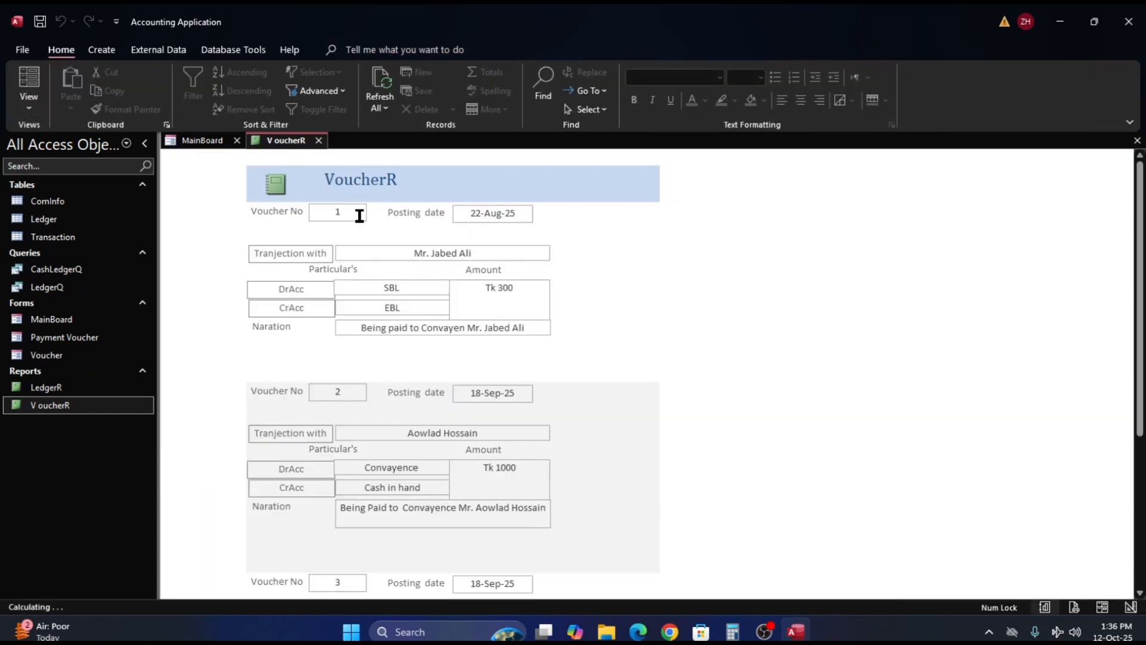
scroll(472, 296, down, 3)
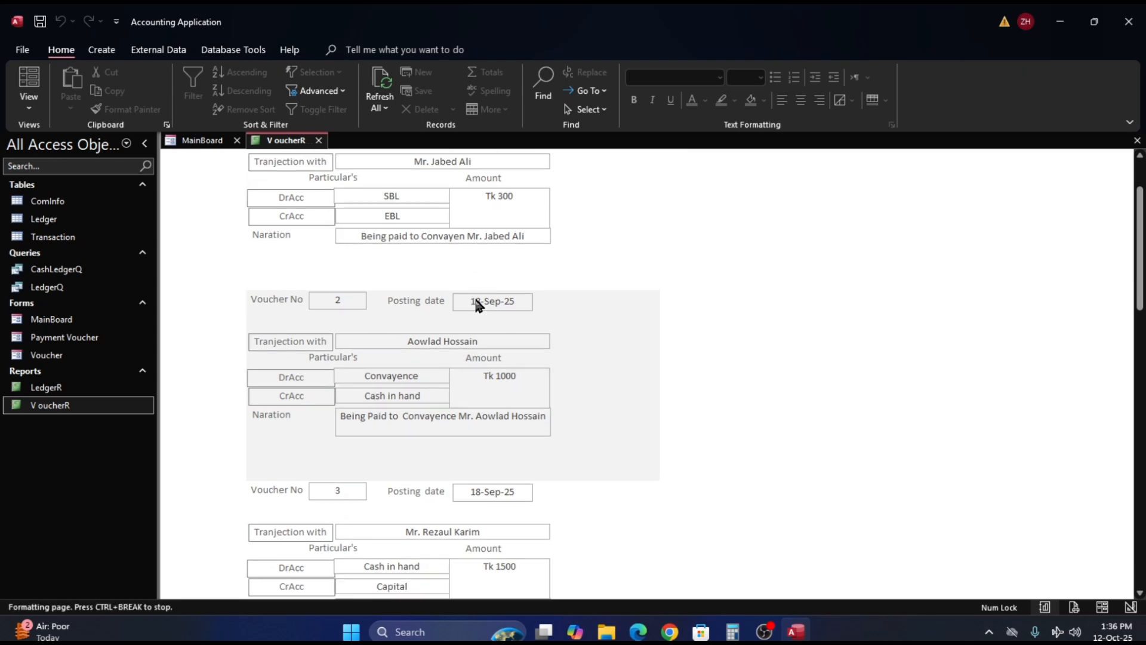
scroll(478, 304, down, 5)
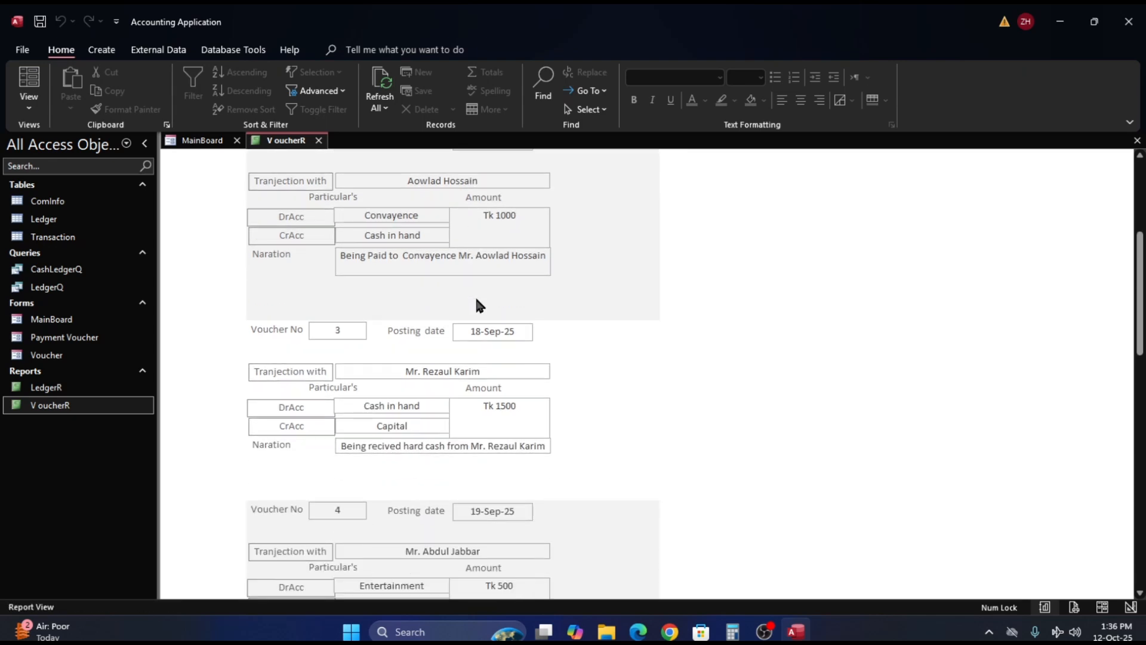
scroll(478, 304, down, 4)
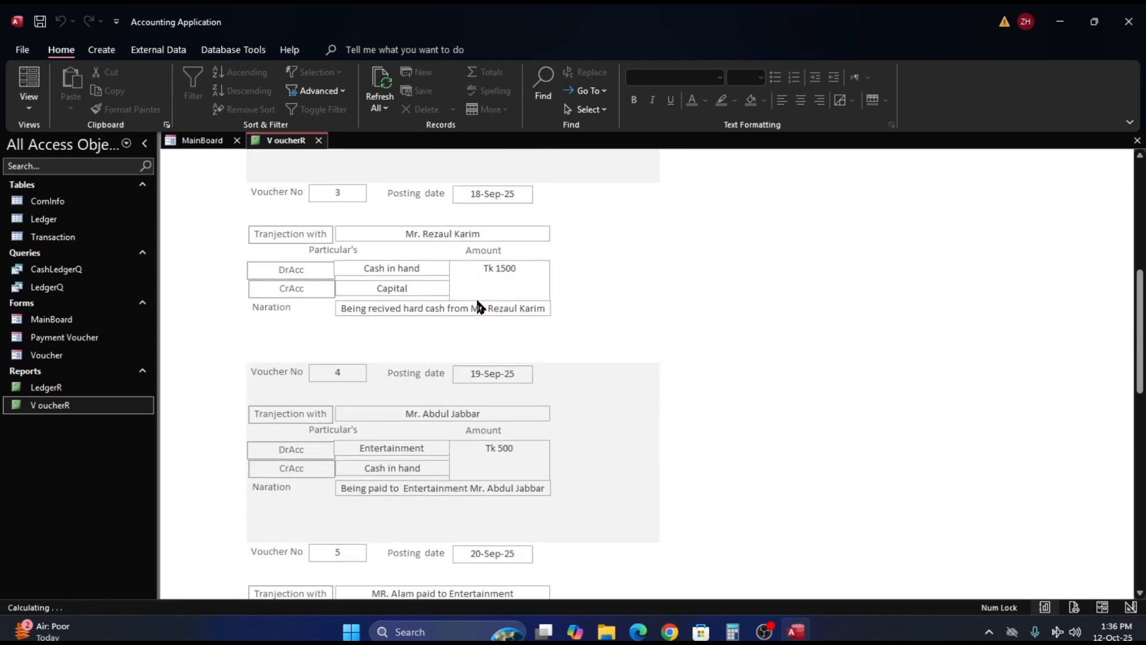
scroll(478, 307, down, 2)
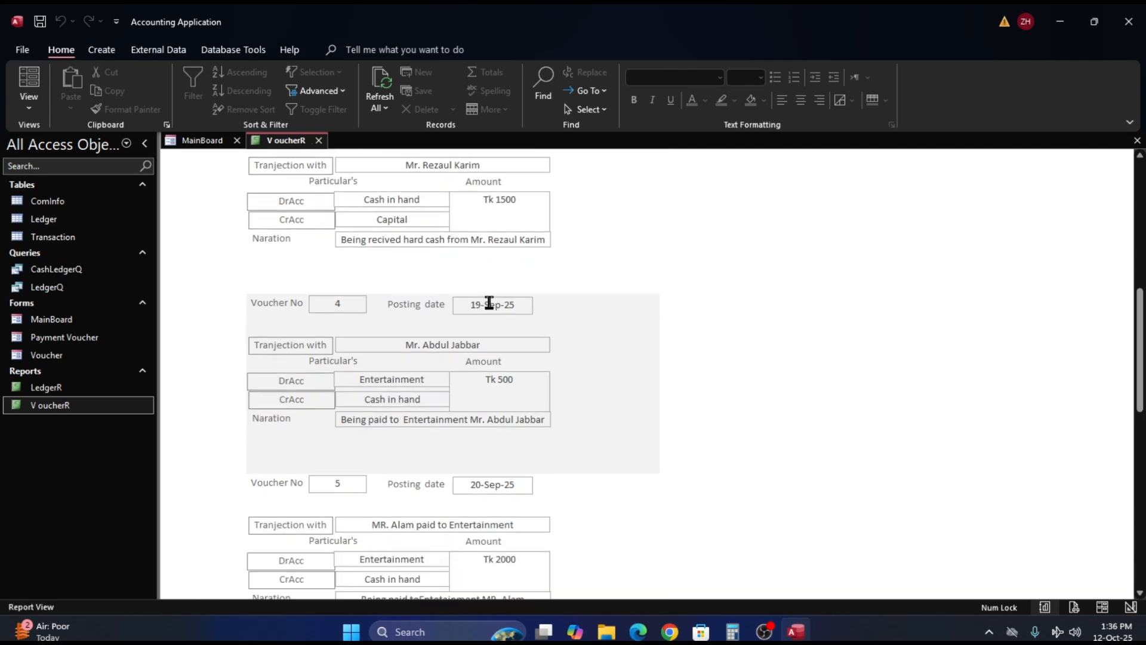
scroll(490, 305, down, 11)
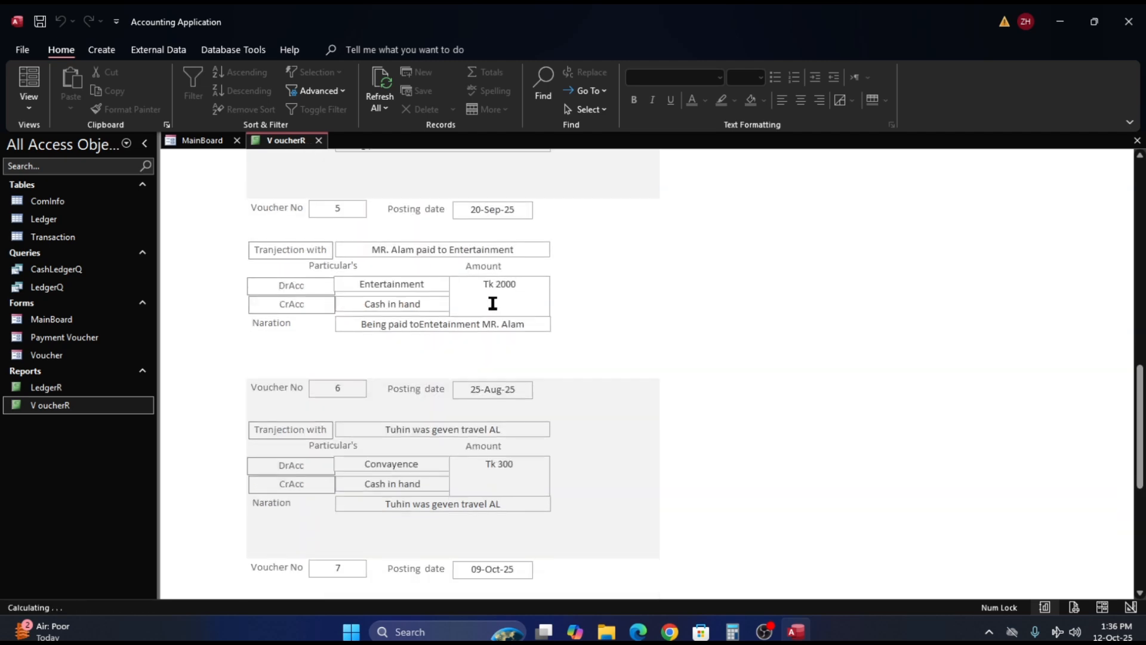
scroll(493, 307, down, 5)
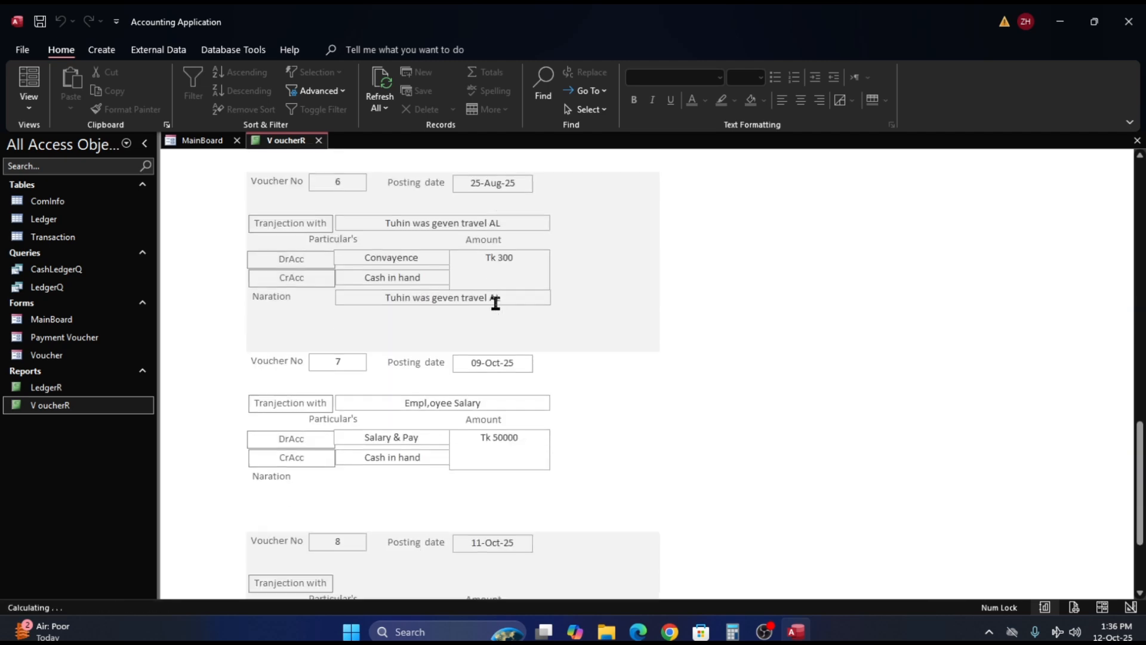
scroll(499, 308, down, 2)
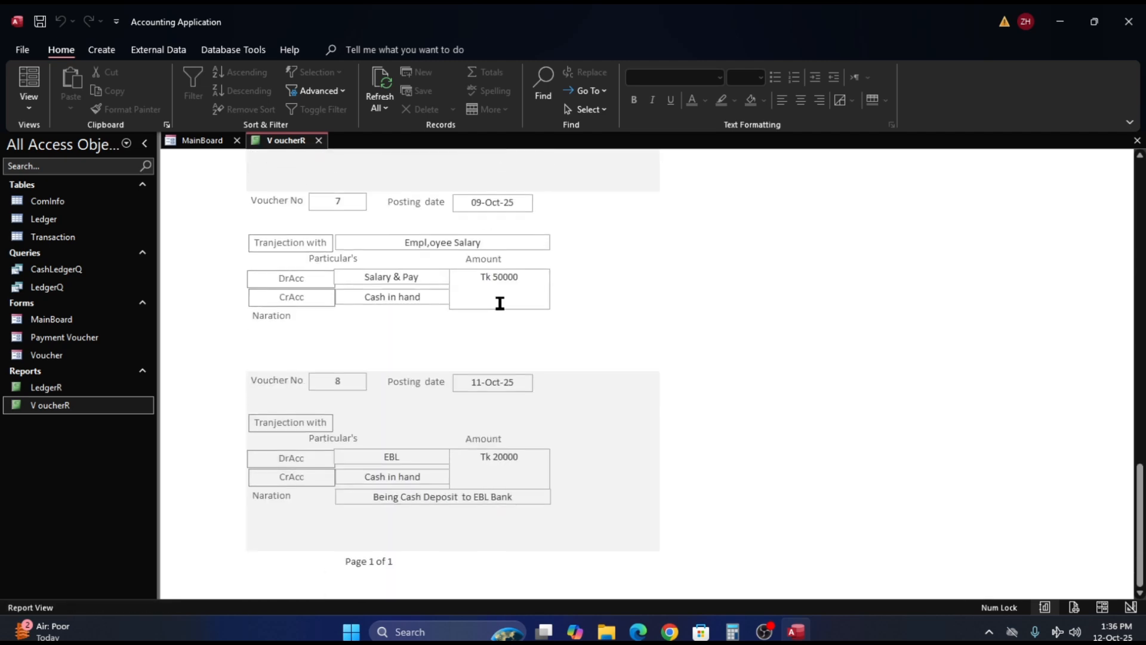
scroll(500, 303, up, 1)
- In Design View, set the Naration label's border style to Solid and check the border in Report View
right_click(592, 263)
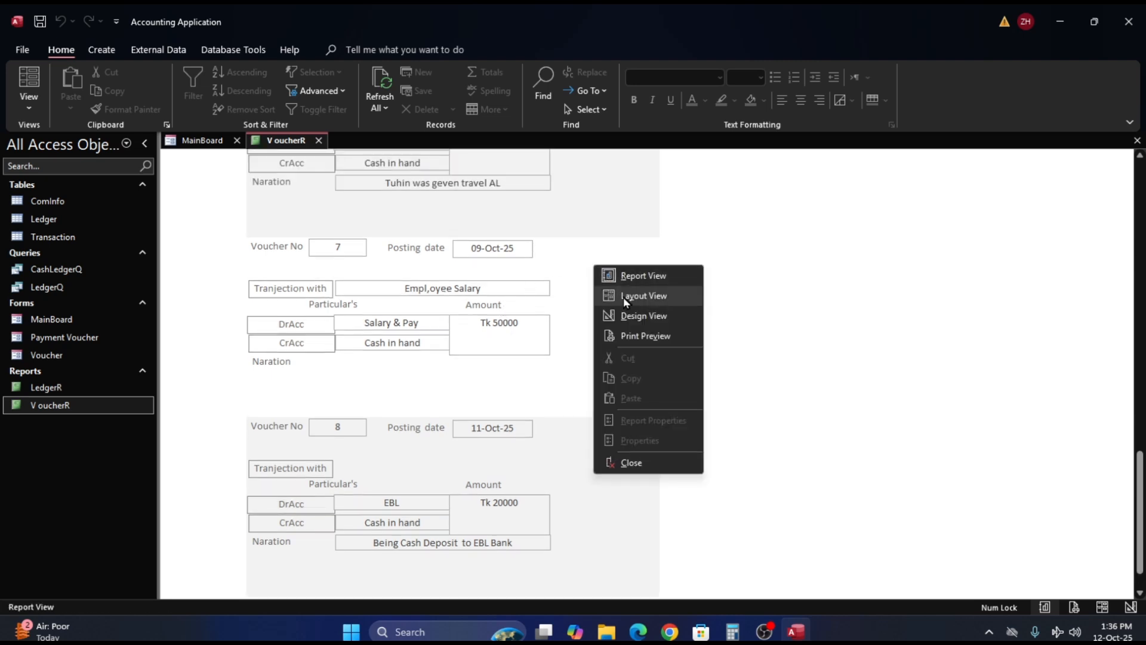
click(628, 320)
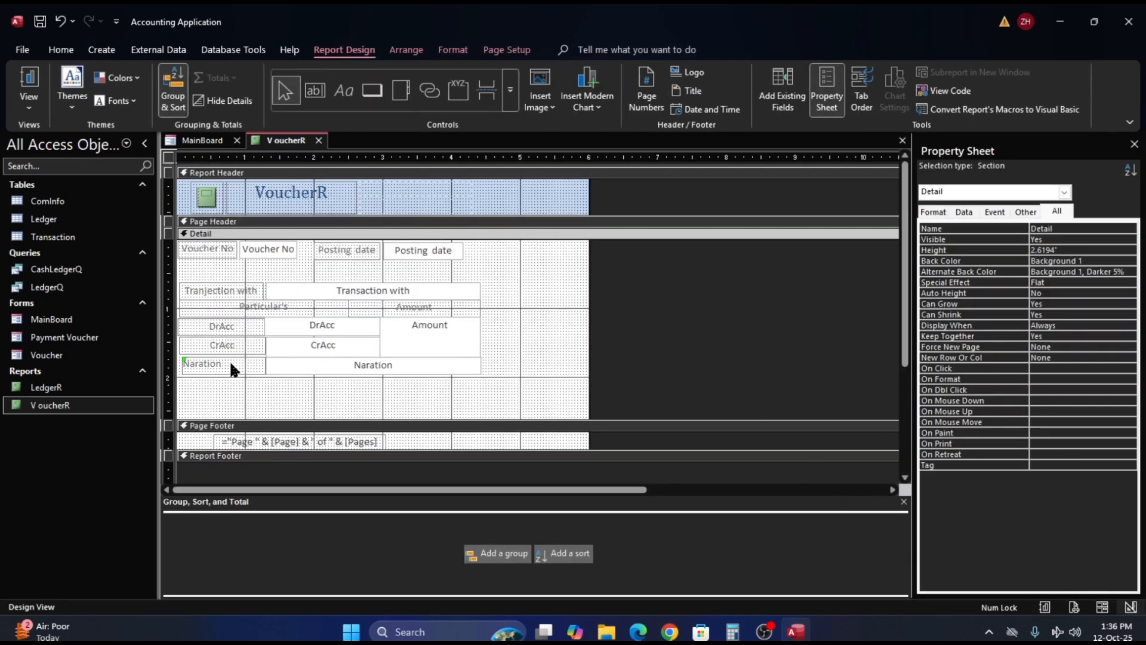
click(229, 362)
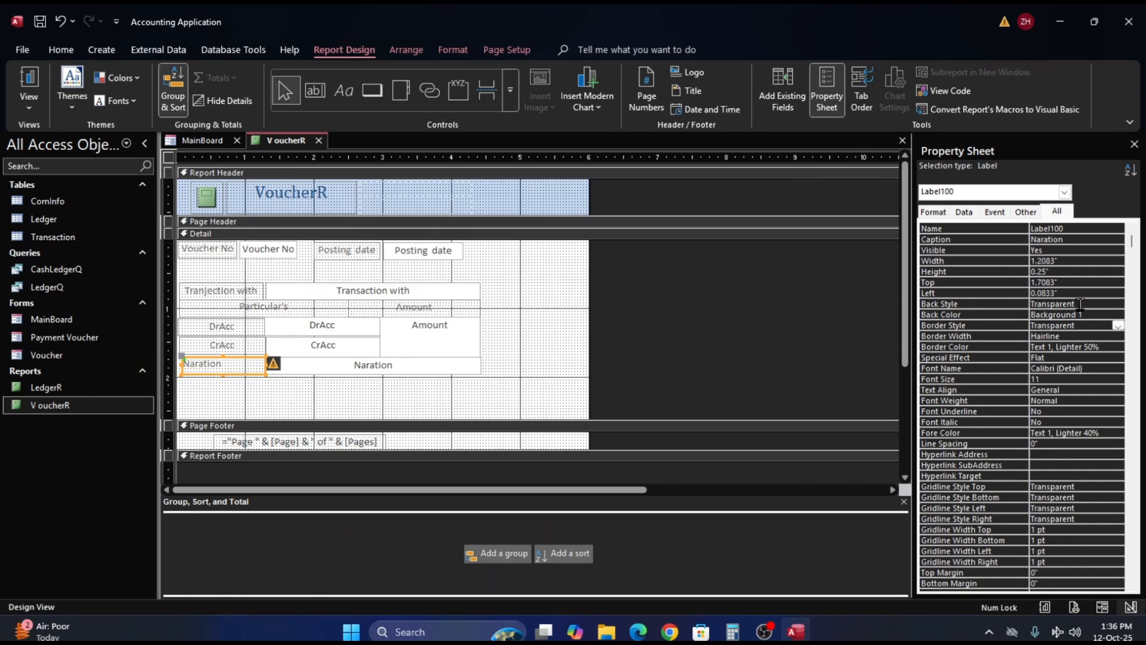
click(1102, 304)
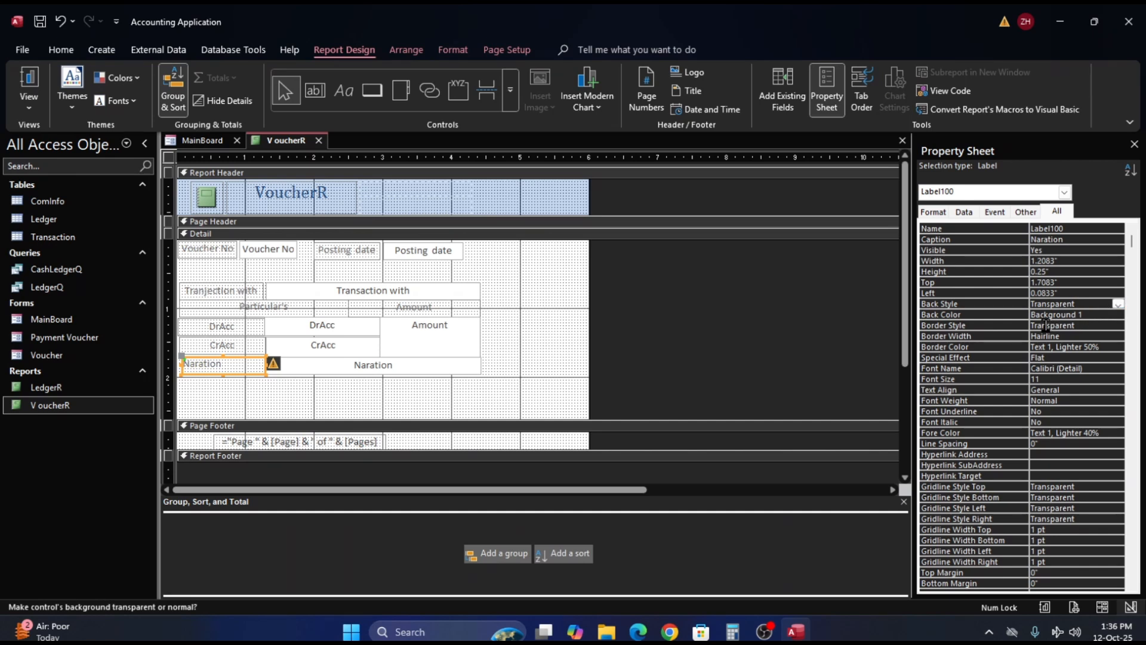
click(1093, 327)
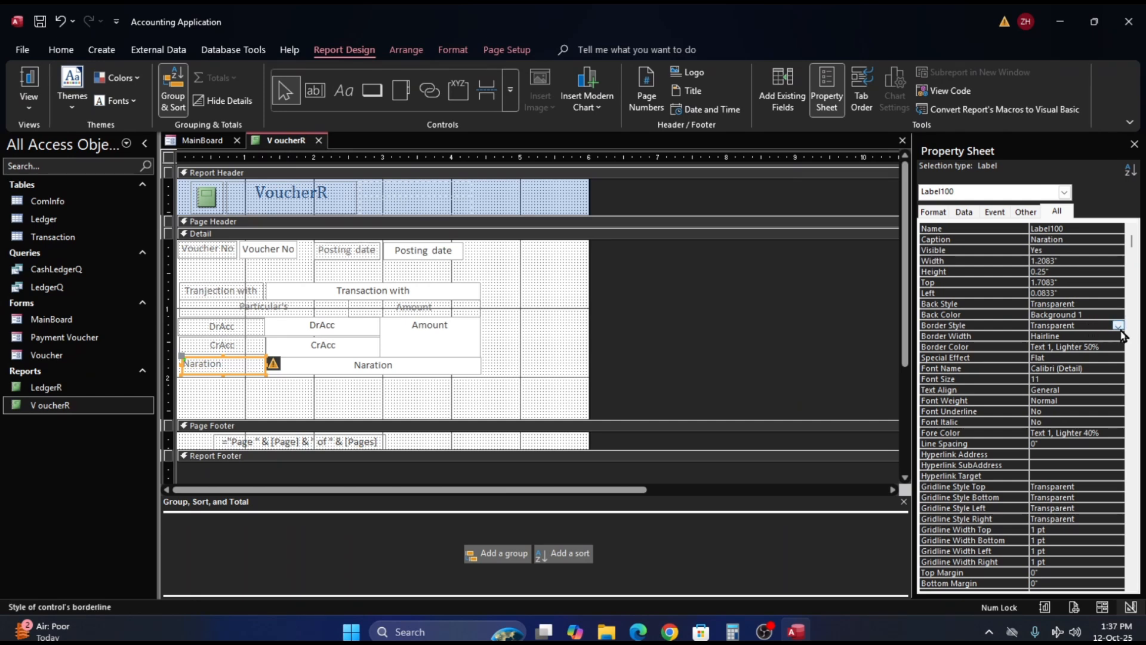
click(1119, 326)
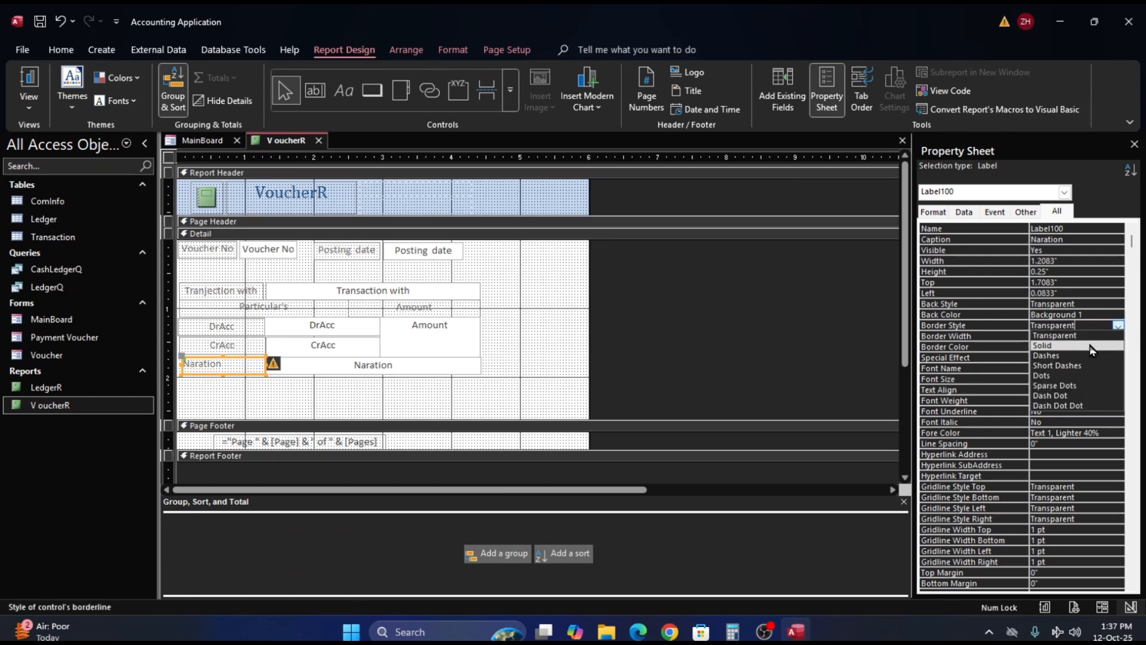
click(1092, 347)
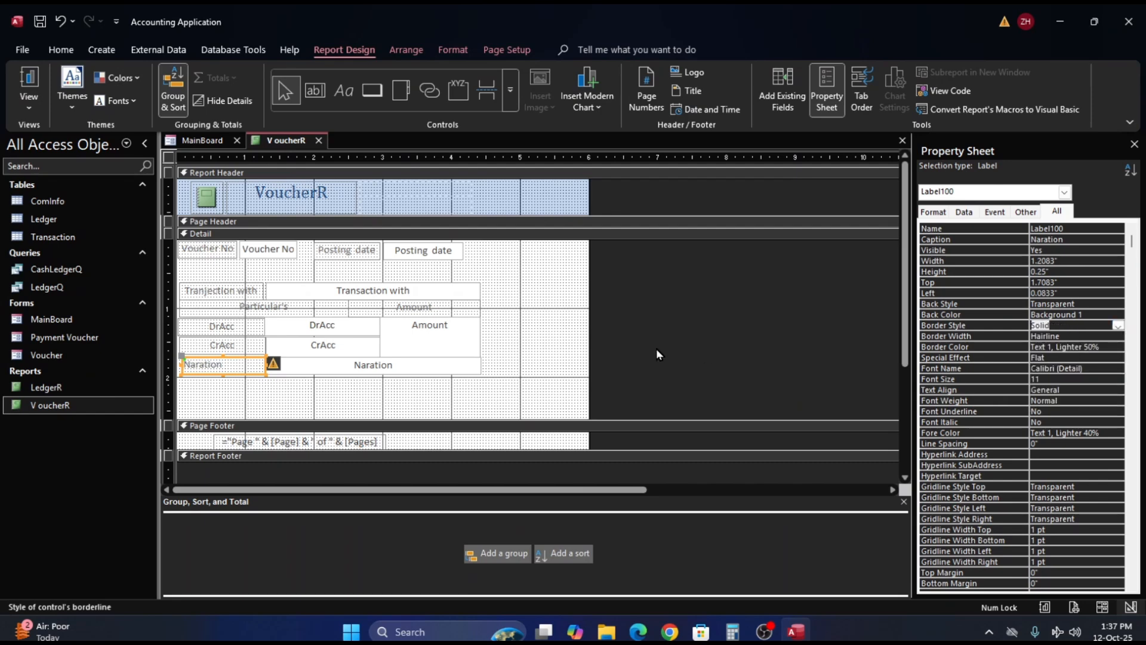
click(534, 335)
click(37, 86)
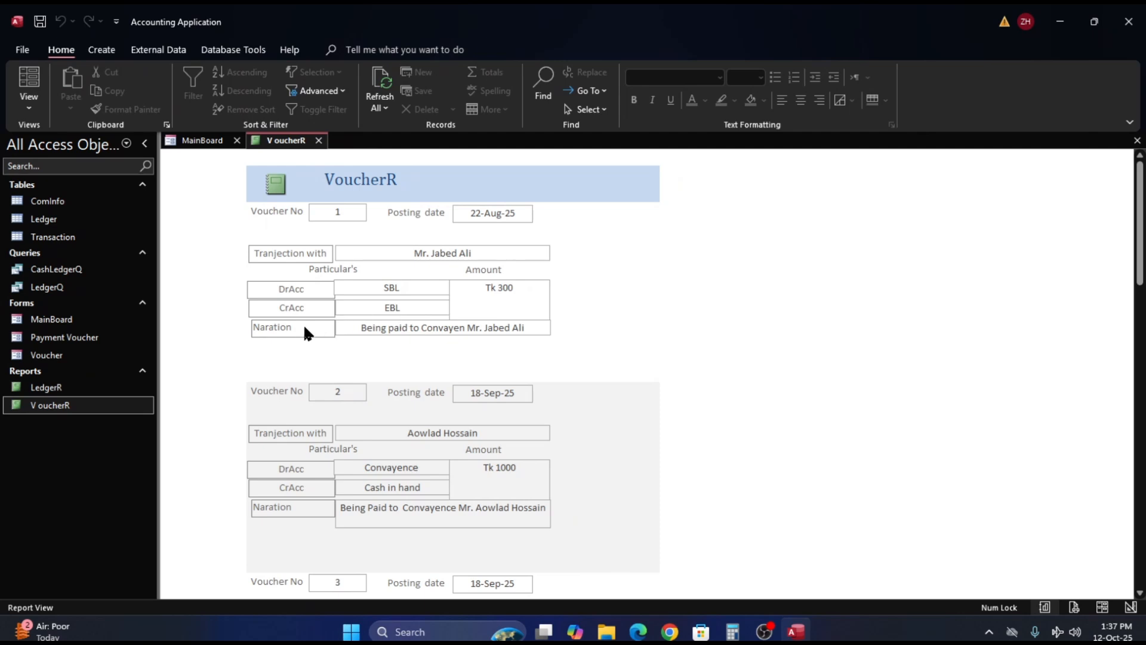
- In Design View, extend the Naration label's outer edge to line up with the CrAcc label above, and check the vouchers in Report View
right_click(690, 341)
click(728, 385)
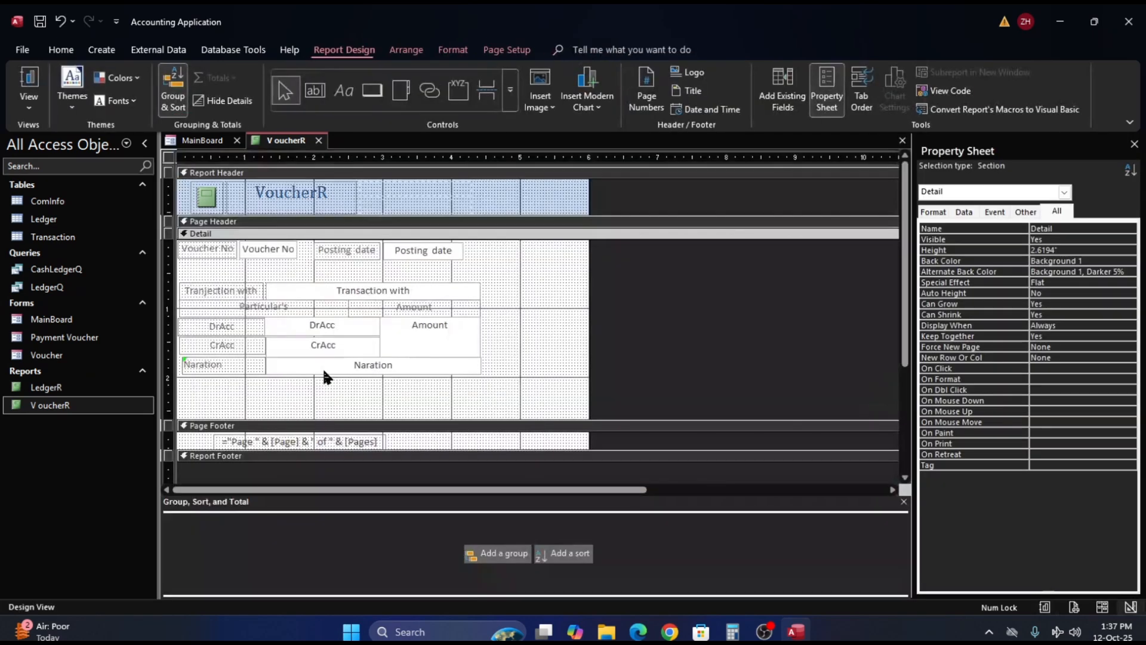
click(188, 364)
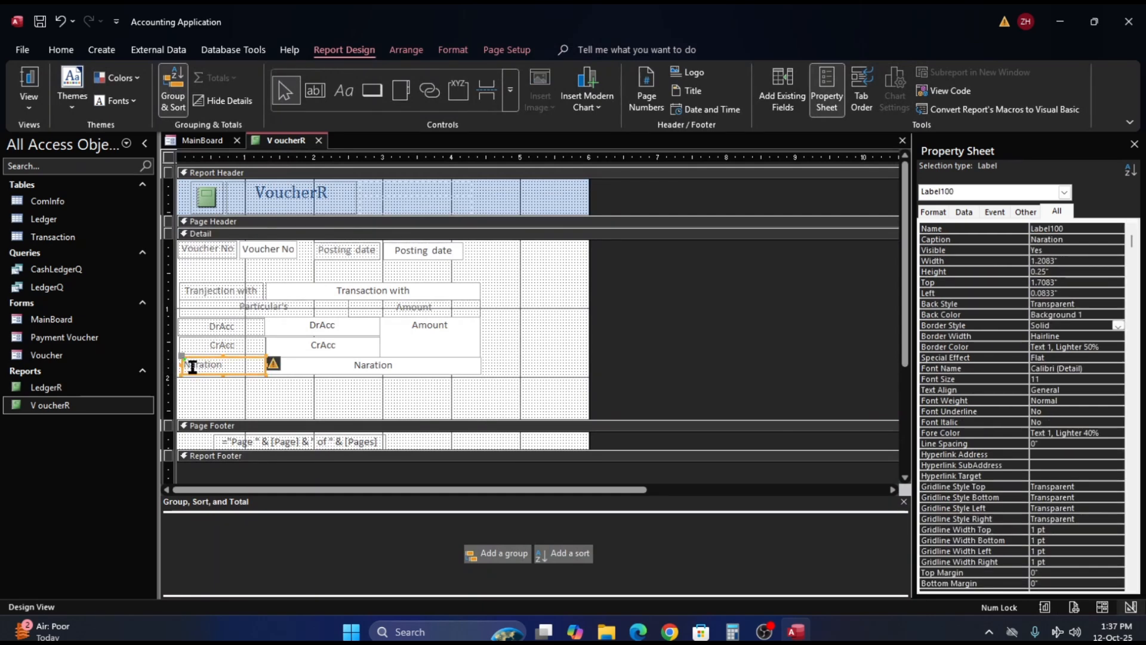
drag(182, 362, 178, 362)
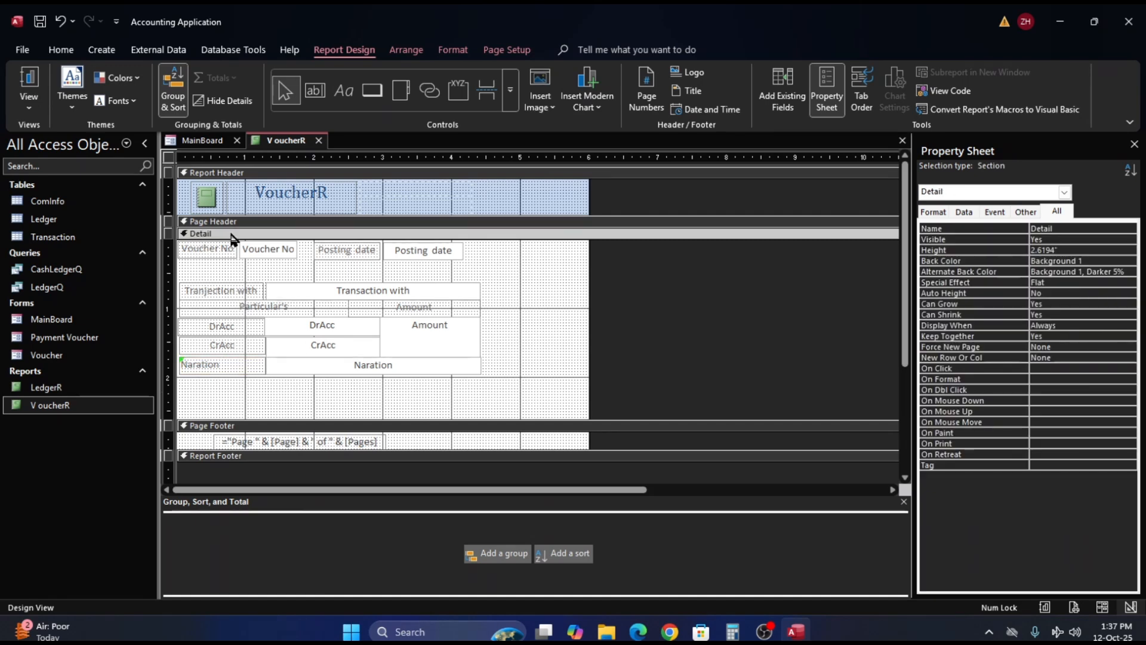
click(30, 81)
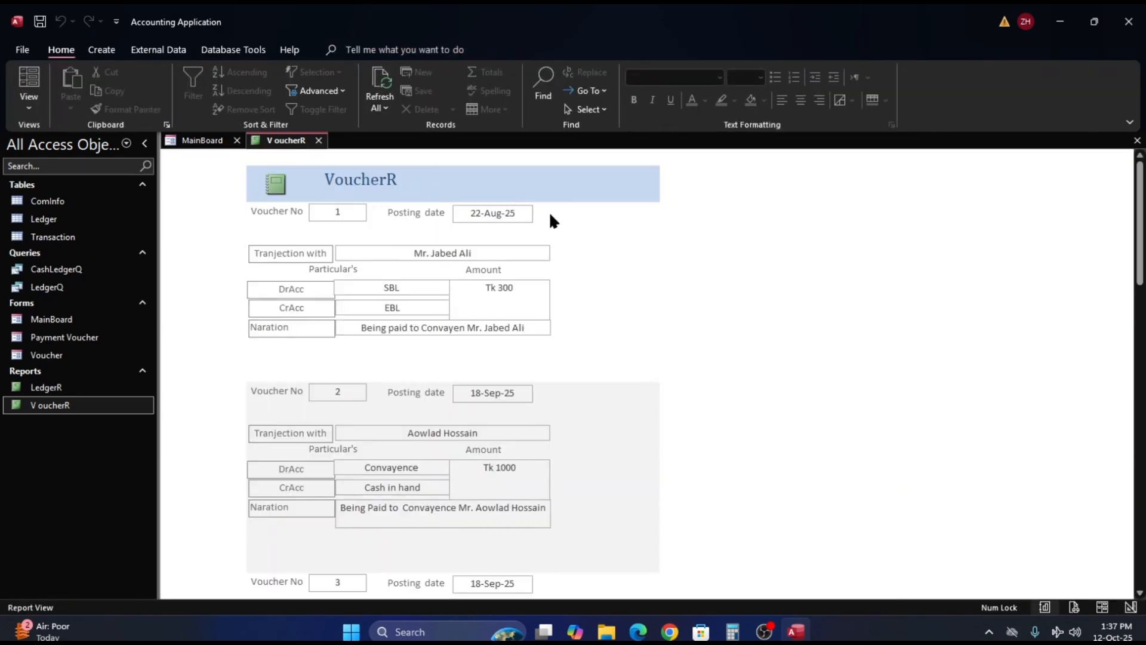
scroll(614, 231, down, 5)
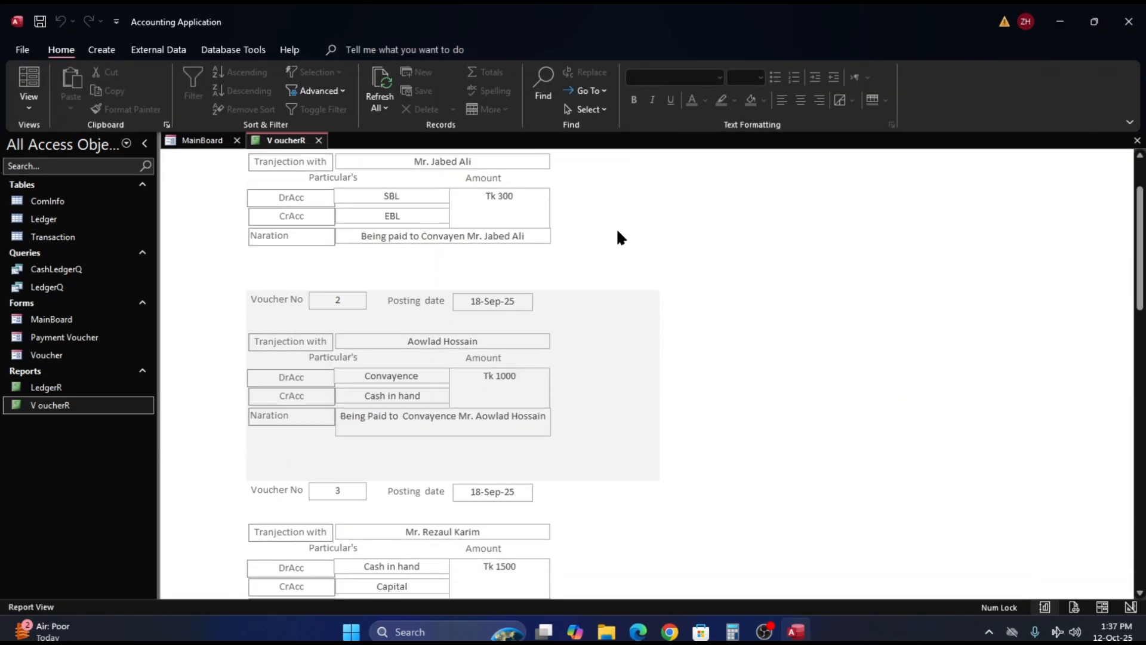
scroll(627, 238, down, 2)
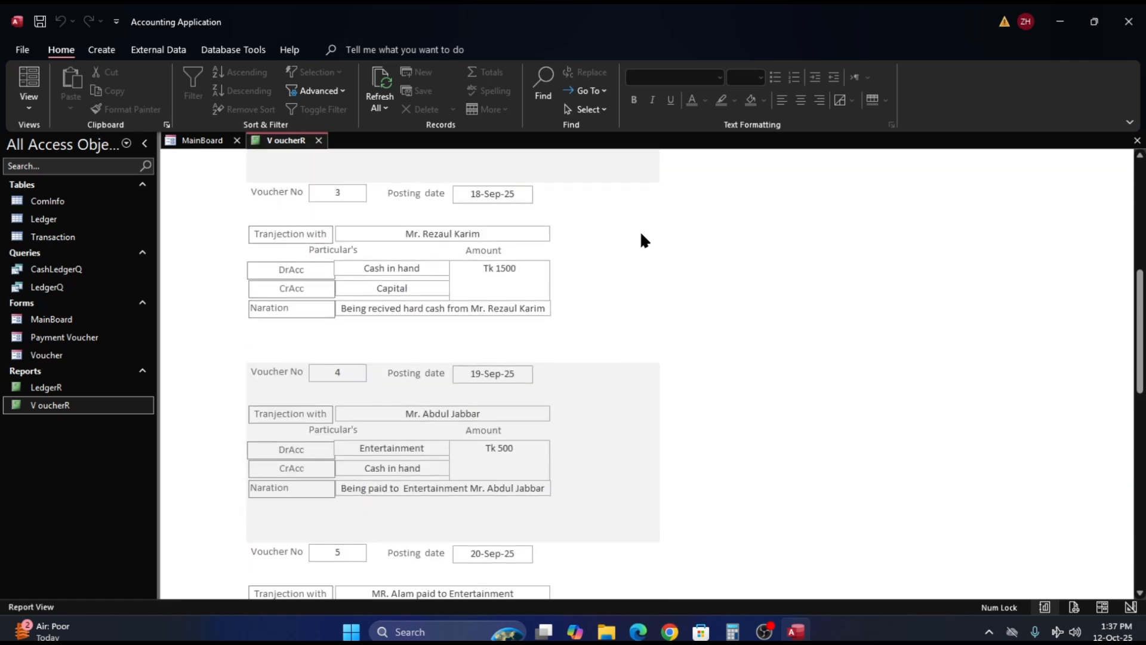
- In Design View, reduce the Detail section's height to about 2.04", ending just beneath the Naration row
right_click(661, 263)
click(707, 322)
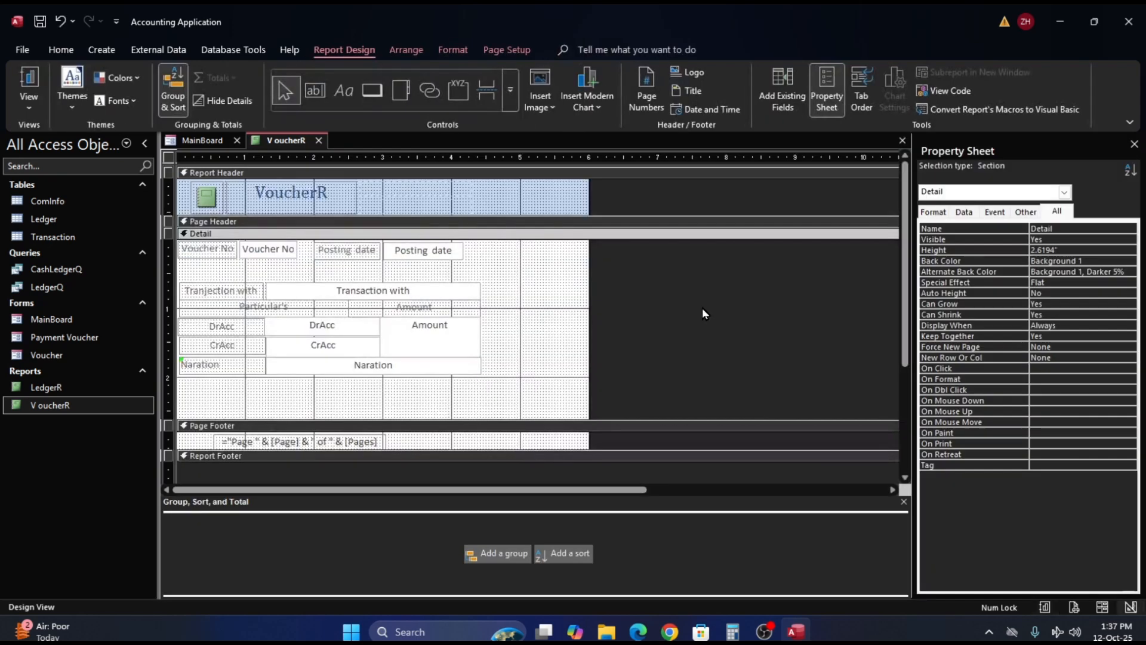
drag(457, 416, 465, 379)
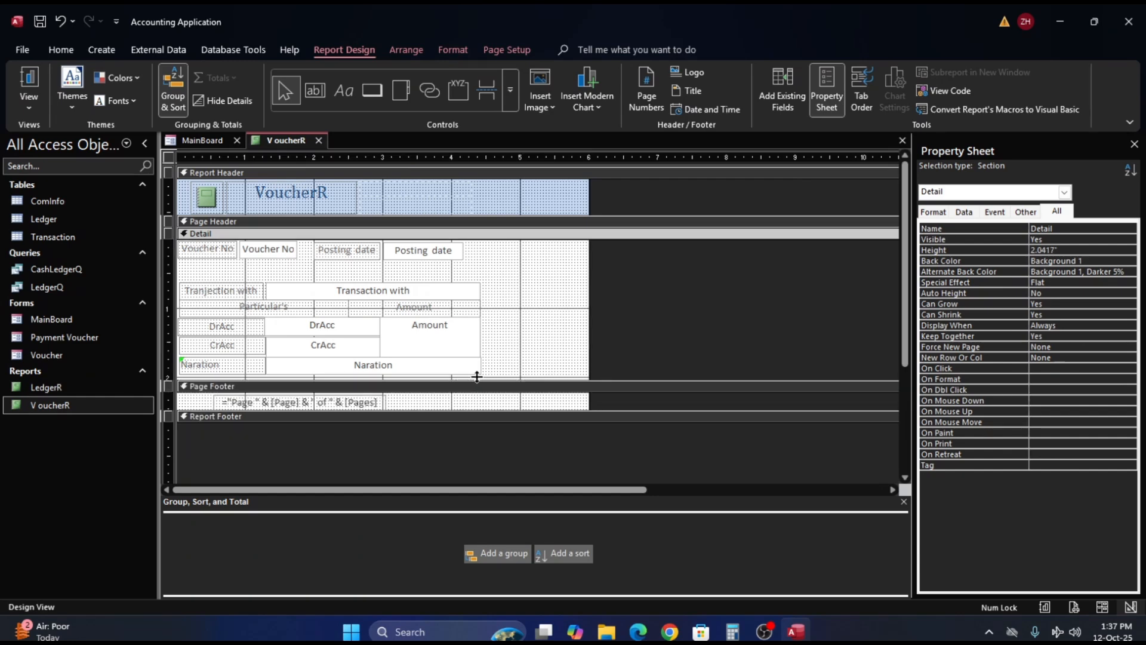
- Shift the Posting date label and text box sideways until the text box starts at 3.2604" and ends flush with the Transaction with box
click(414, 246)
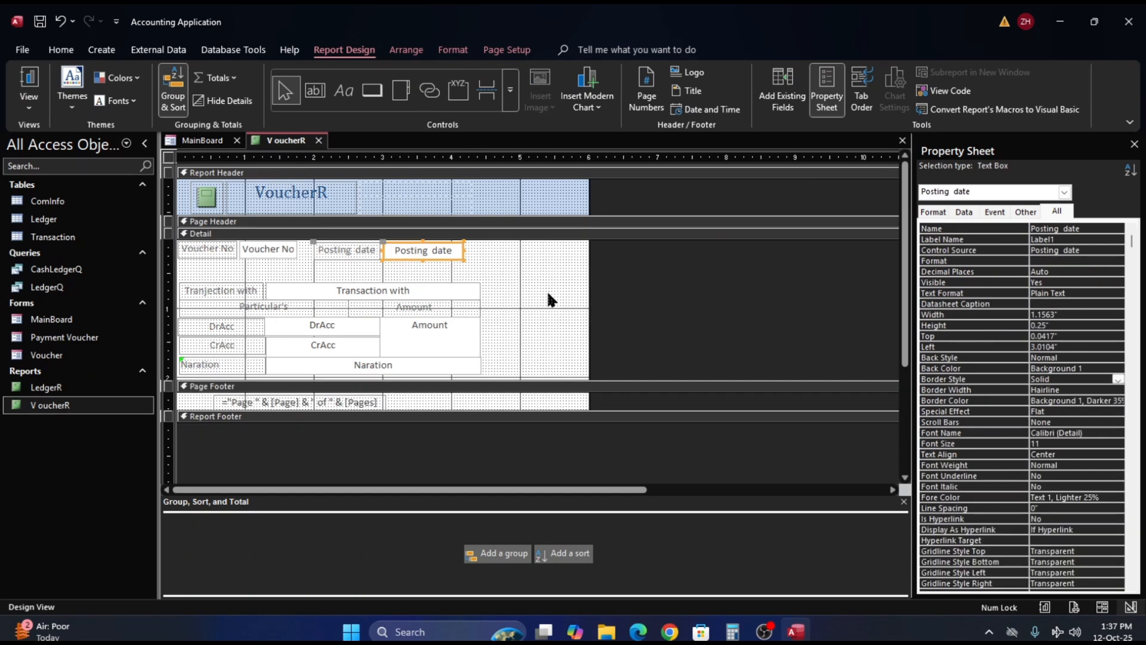
key(Right)
key(Right)
key(Right)
key(Right)
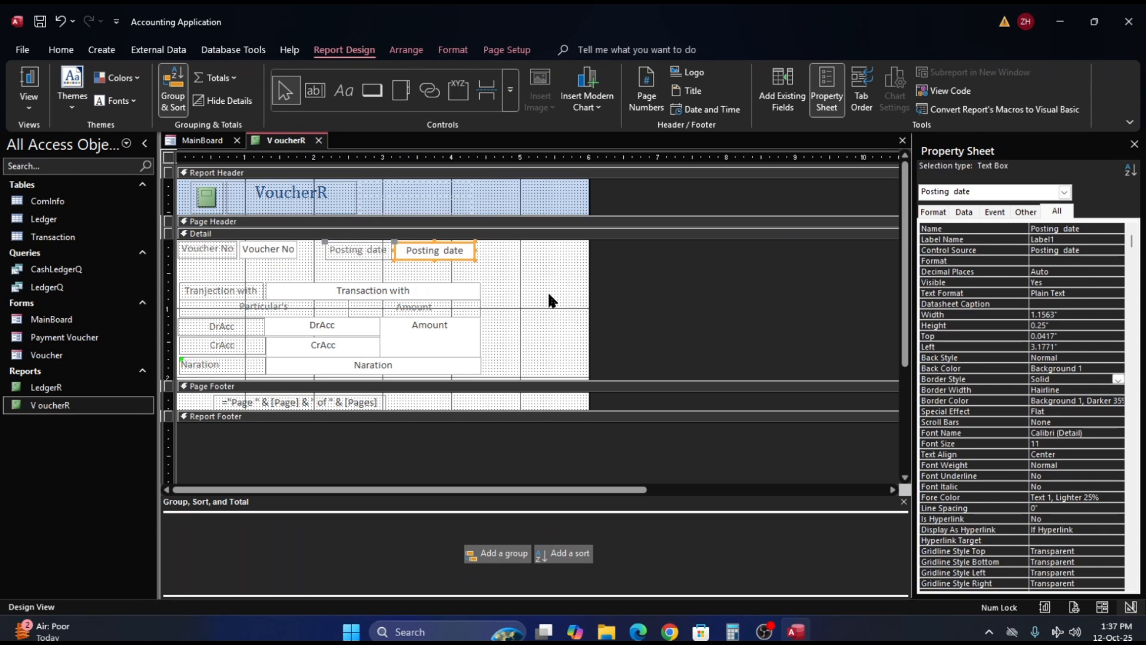
key(Right)
key(Right)
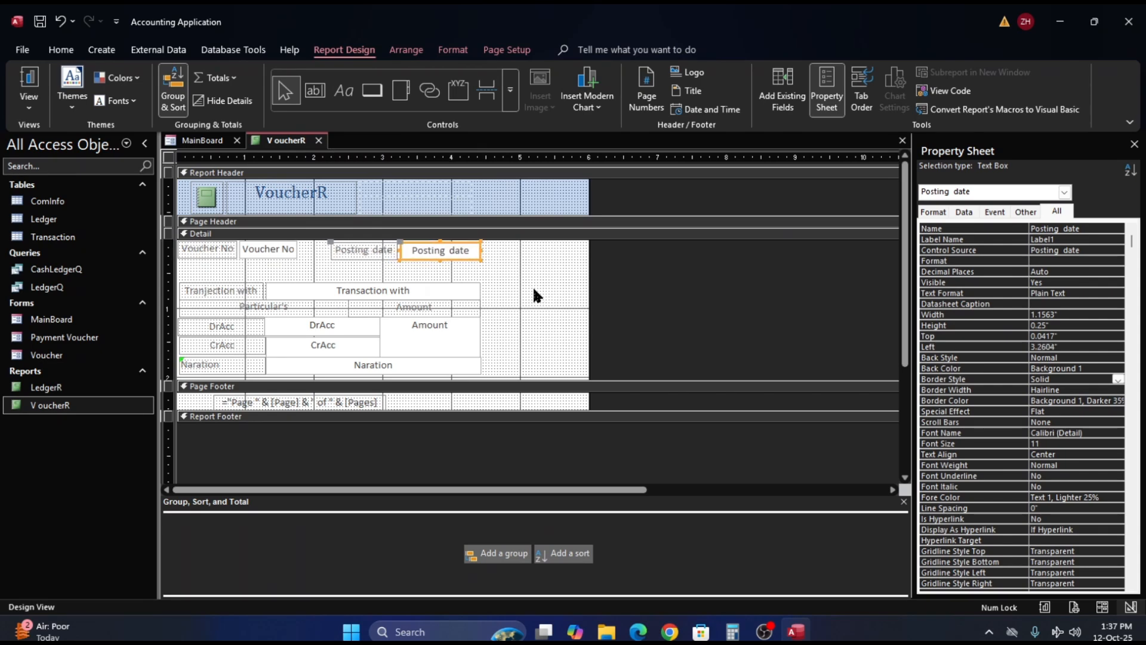
click(533, 286)
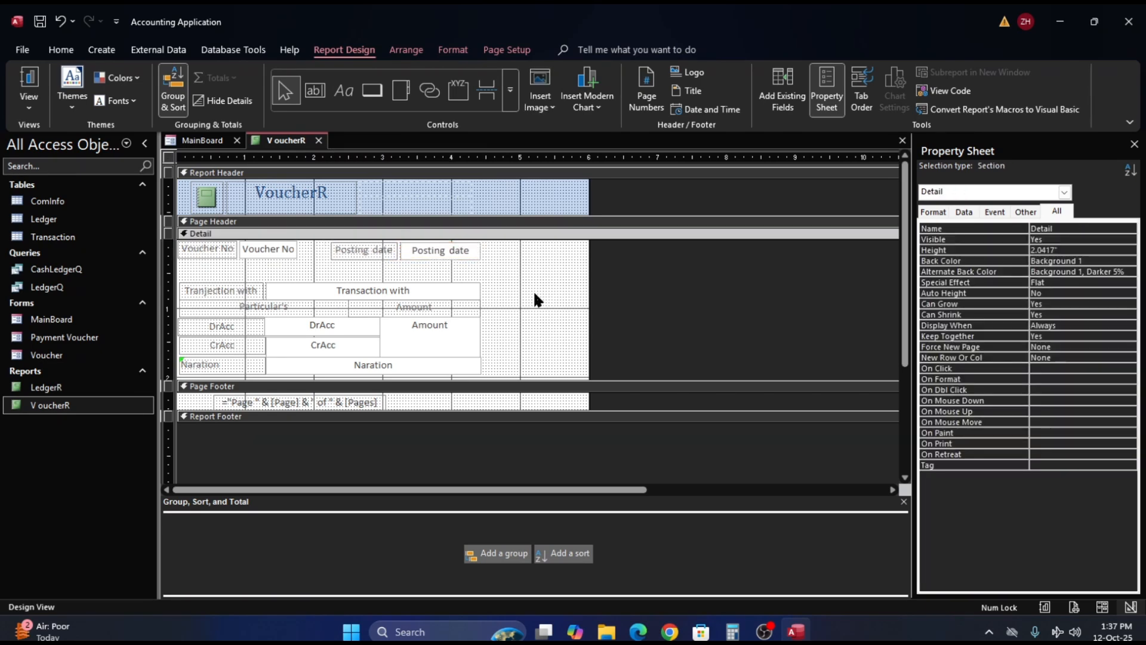
- Open the voucher report in Print Preview and examine the spacing and alignment of the vouchers on the first page
click(29, 49)
click(42, 269)
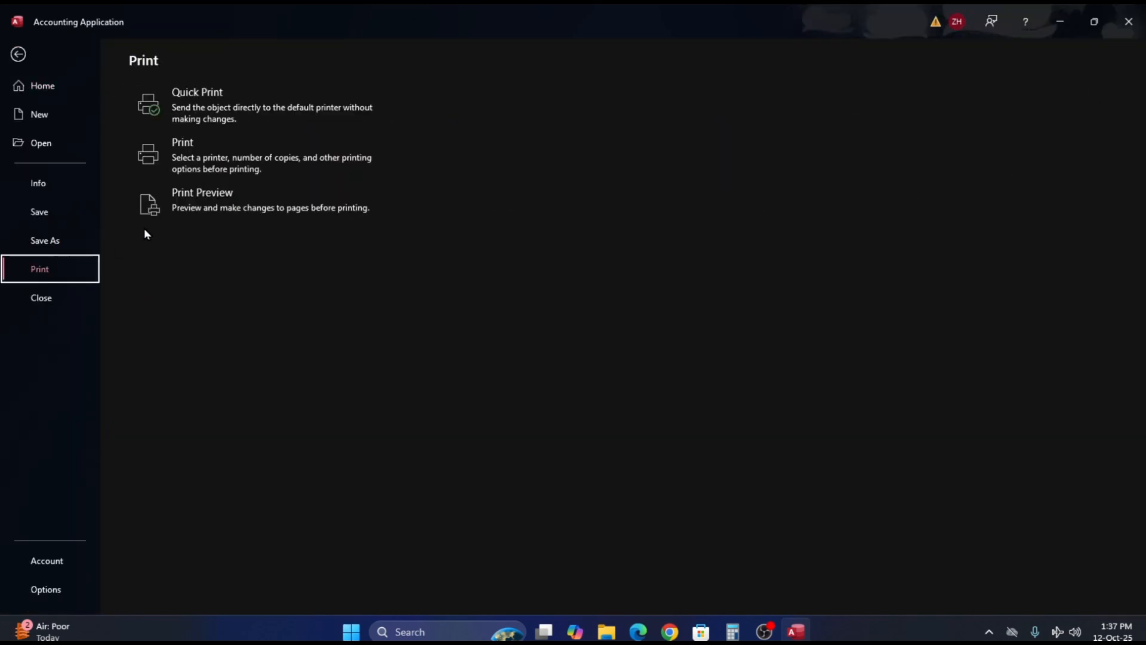
click(214, 191)
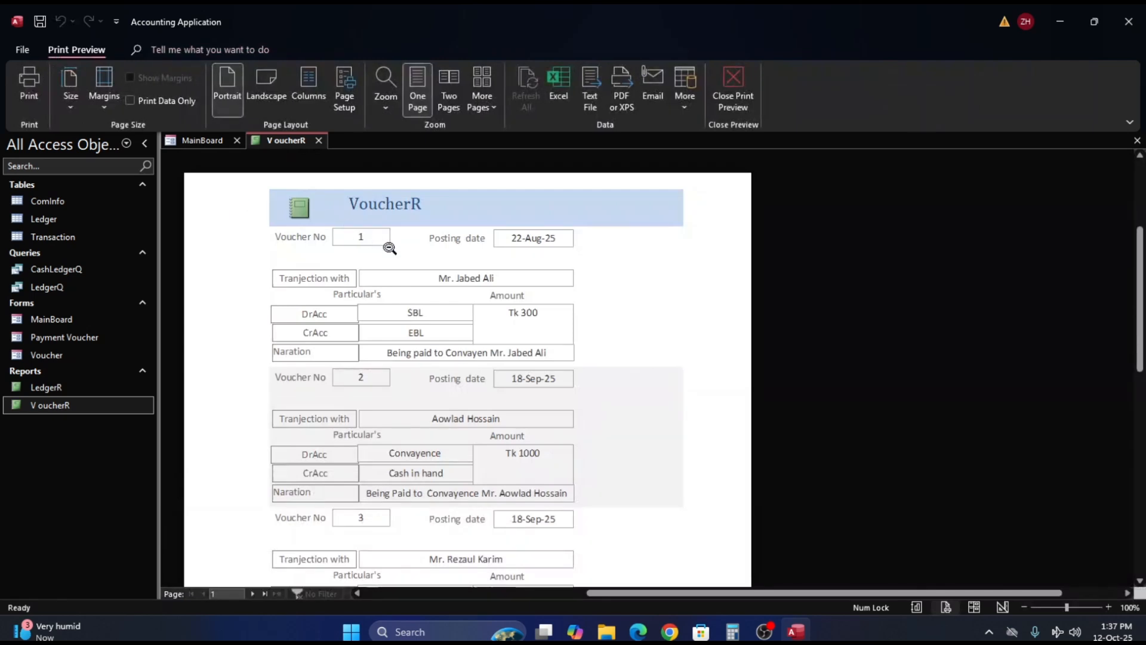
scroll(439, 286, down, 3)
scroll(440, 286, down, 11)
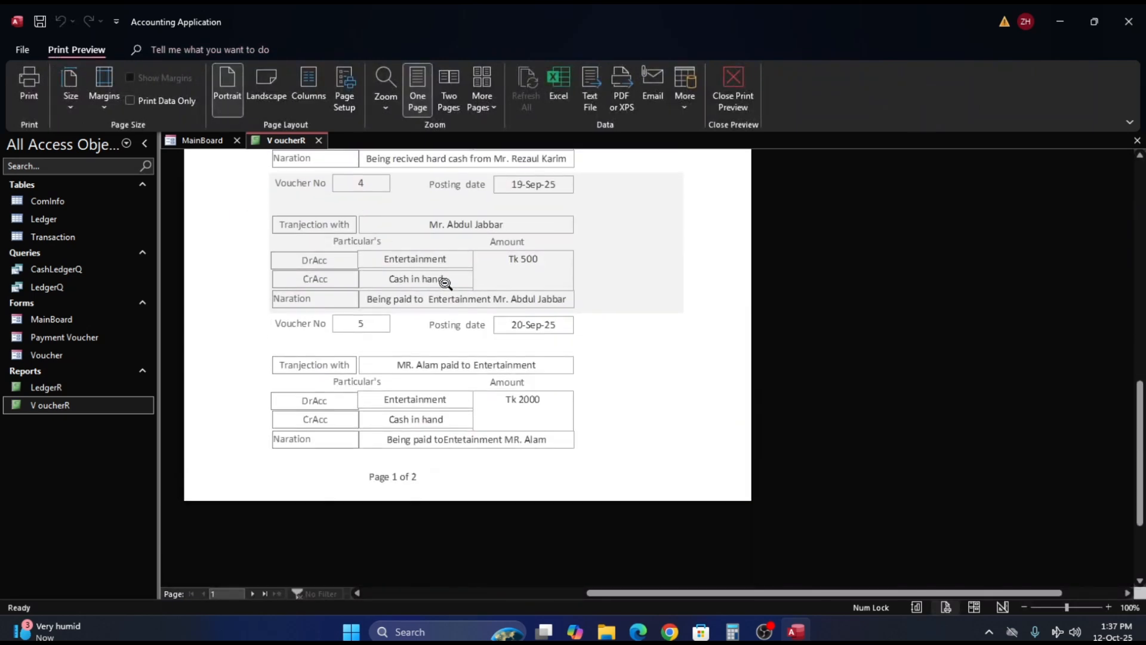
scroll(445, 283, down, 1)
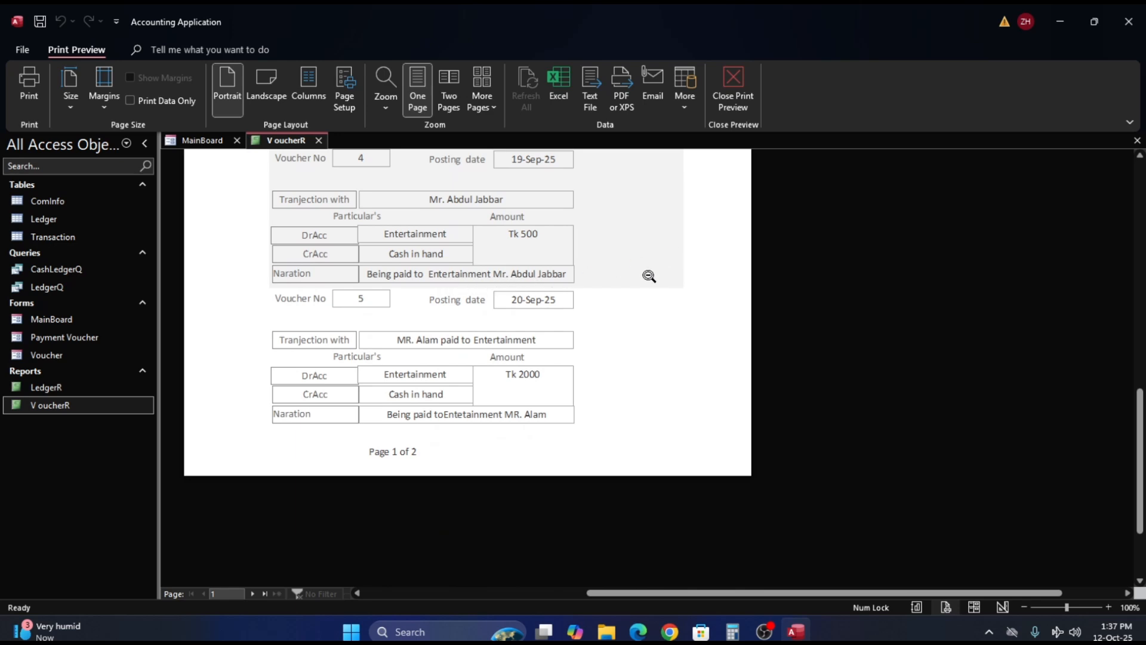
scroll(649, 276, up, 6)
scroll(650, 276, up, 5)
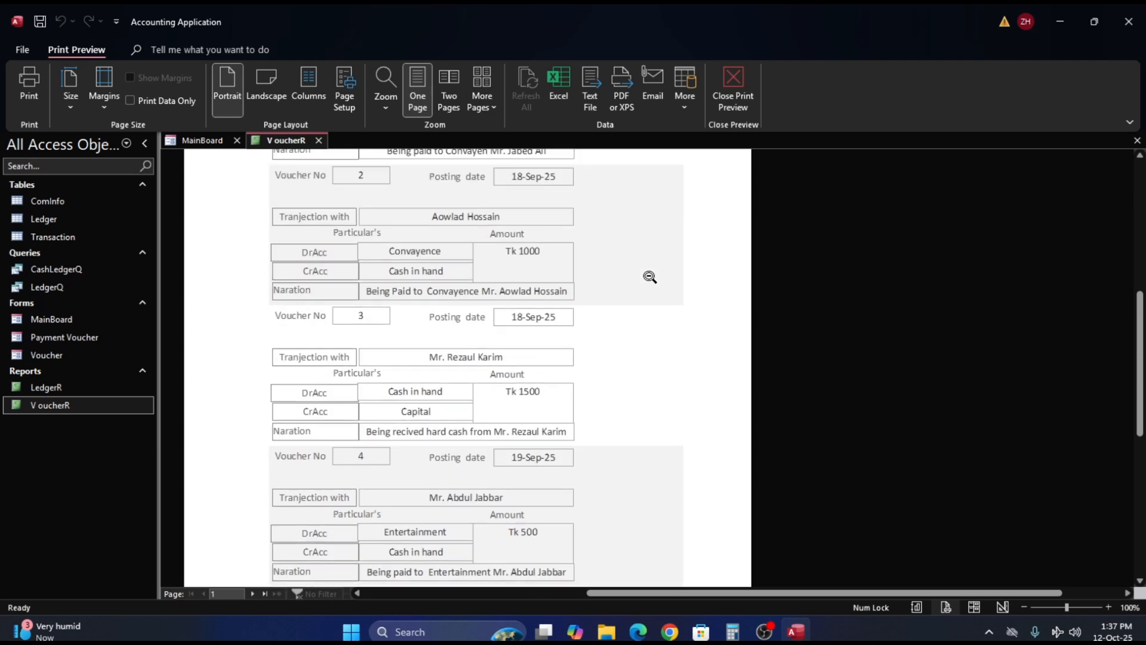
- Return the voucher report to Design View and increase the Detail section's height to 2.5"
right_click(650, 276)
click(703, 314)
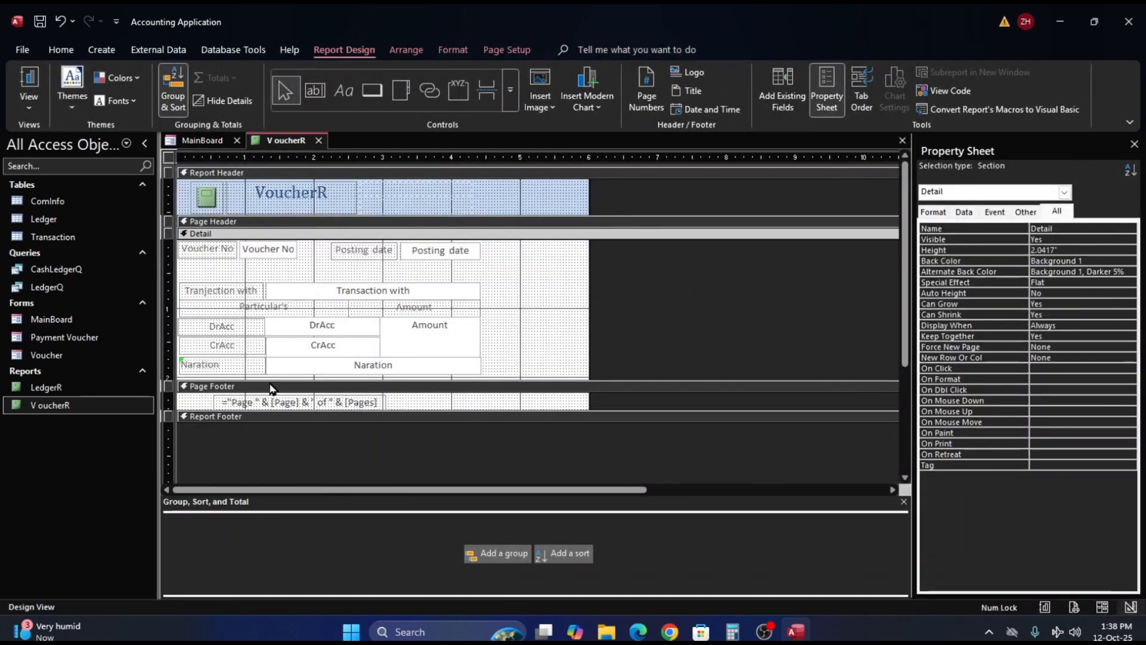
drag(282, 377, 280, 409)
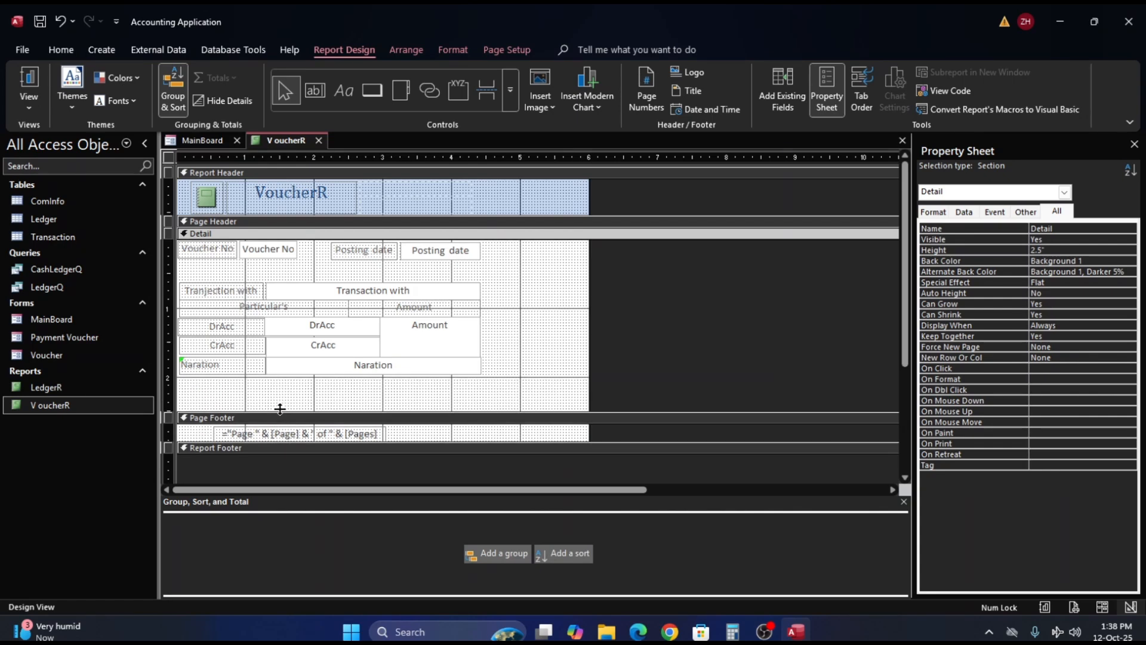
- Add a label captioned Cashier beneath the Naration row and narrow it to a width of 1.375"
click(346, 94)
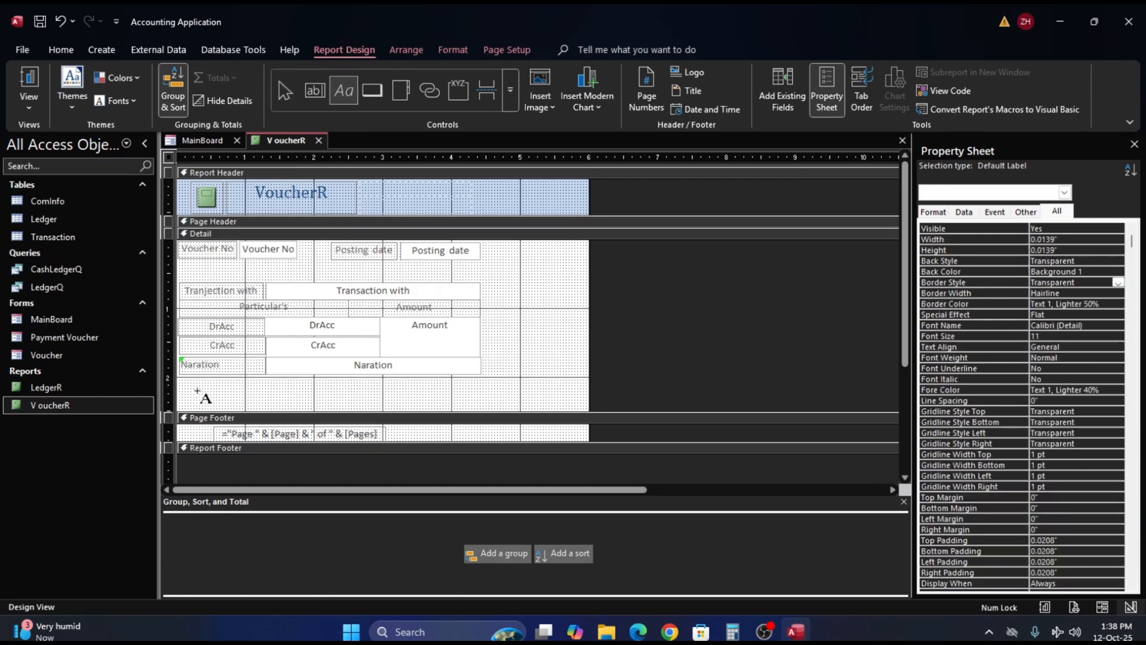
drag(182, 389, 309, 406)
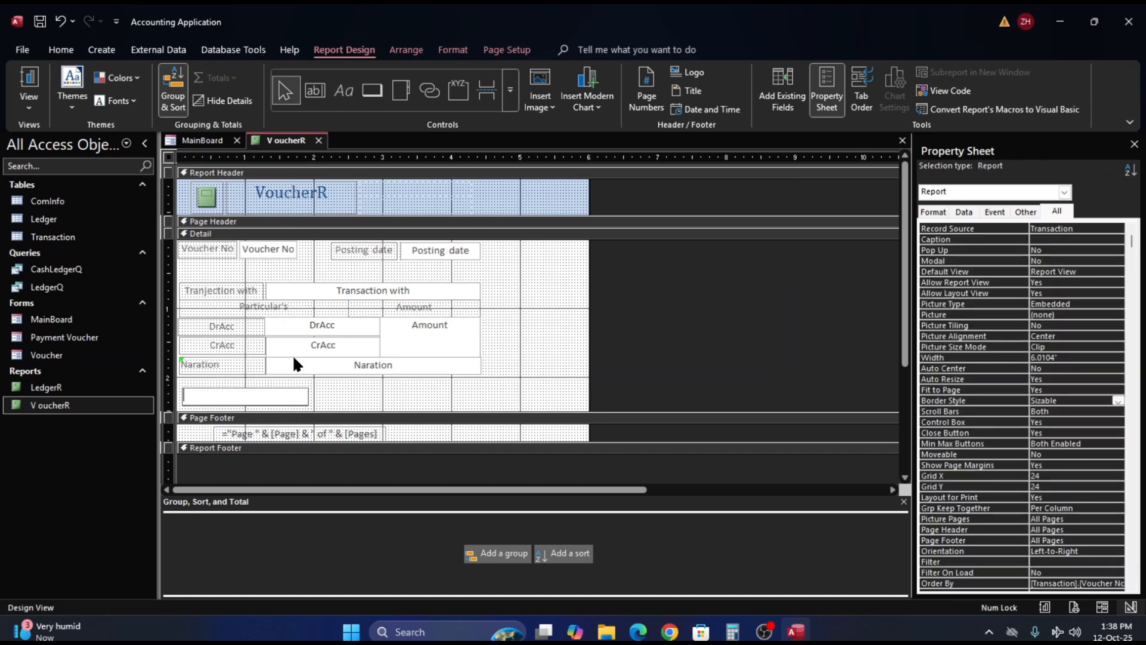
text(Ca)
text(jh)
key(BackSpace)
key(BackSpace)
text(hier)
click(339, 388)
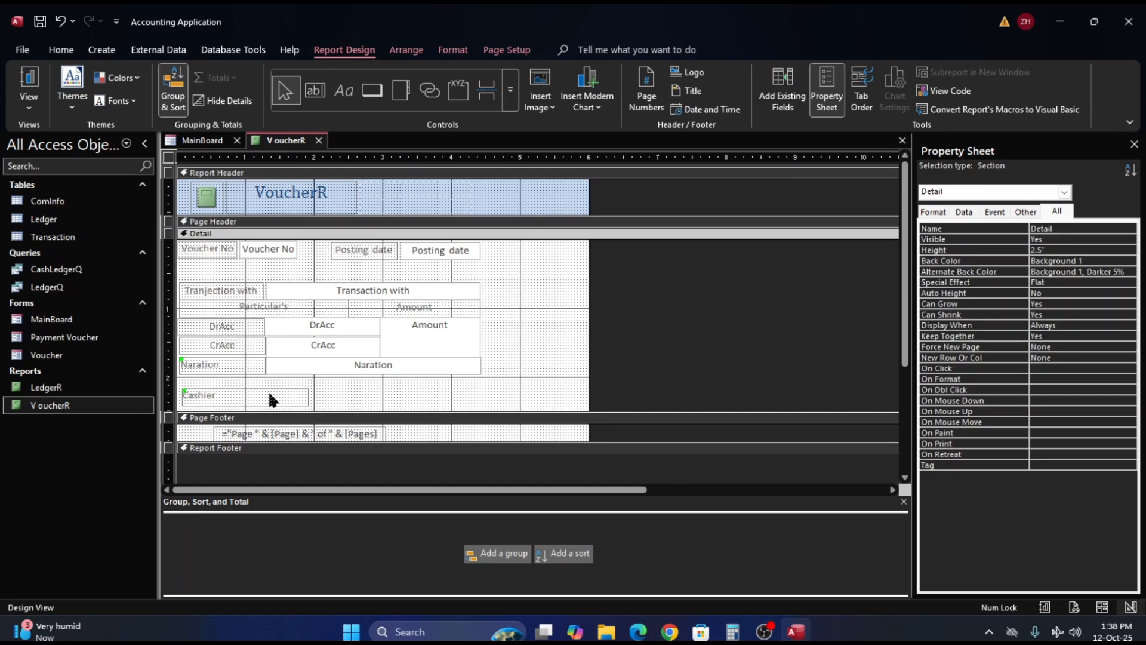
click(286, 394)
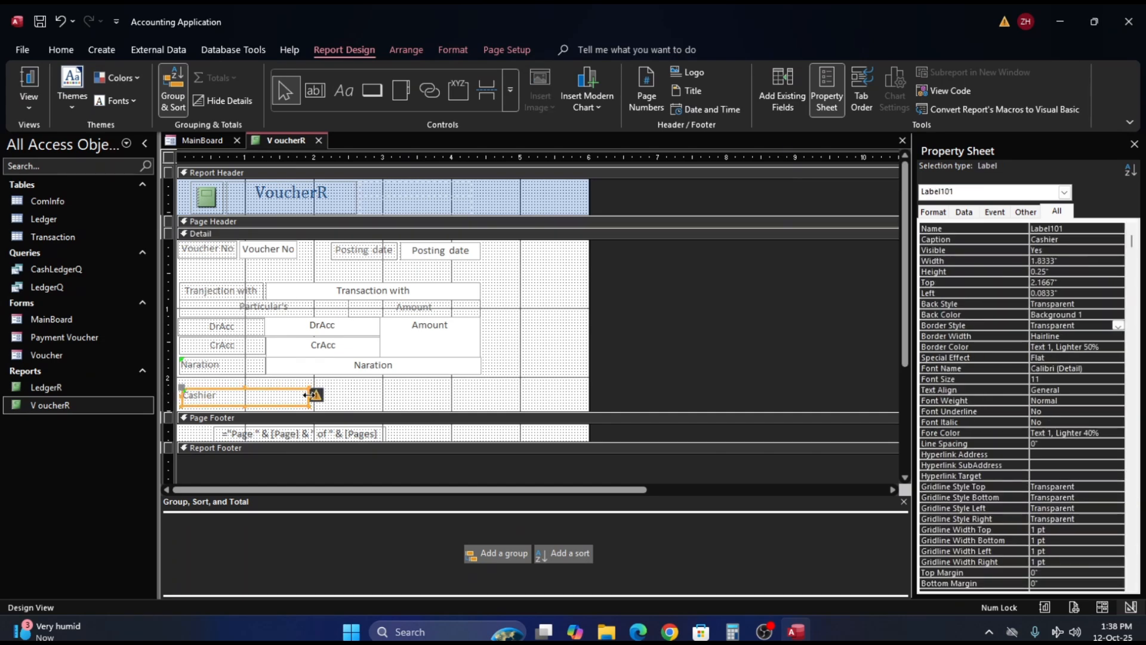
drag(309, 396, 278, 397)
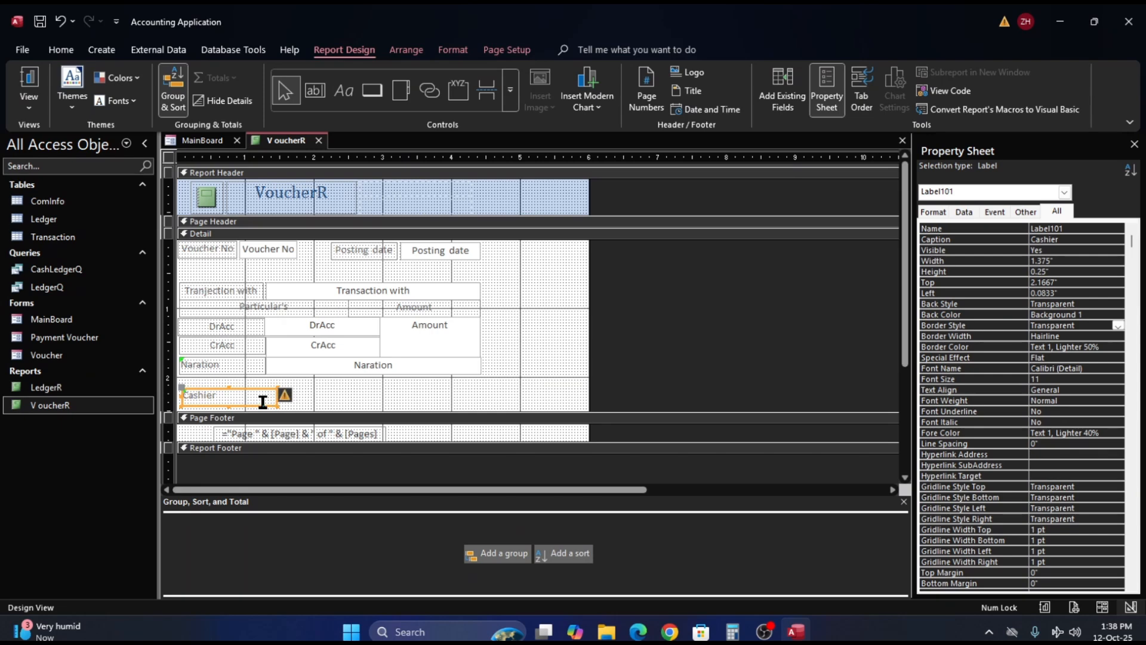
- Duplicate the Cashier label twice and place the copies in the same row, starting at 1.875" and 3.7083"
key(ctrl+c)
key(ctrl+v)
key(ctrl+v)
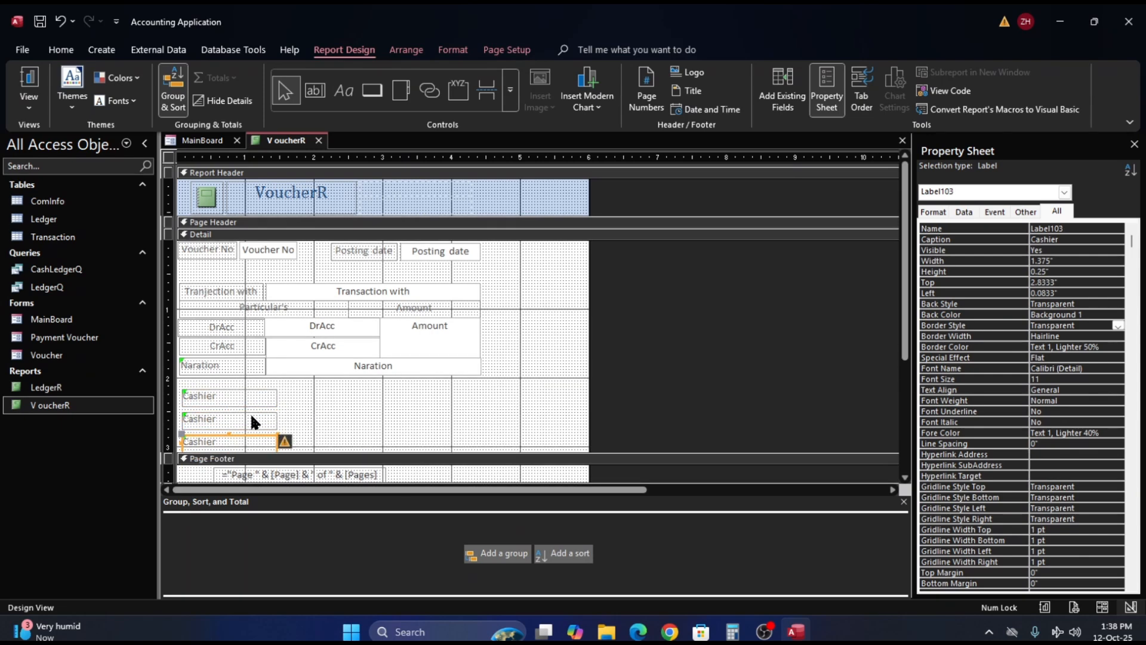
drag(246, 416, 348, 395)
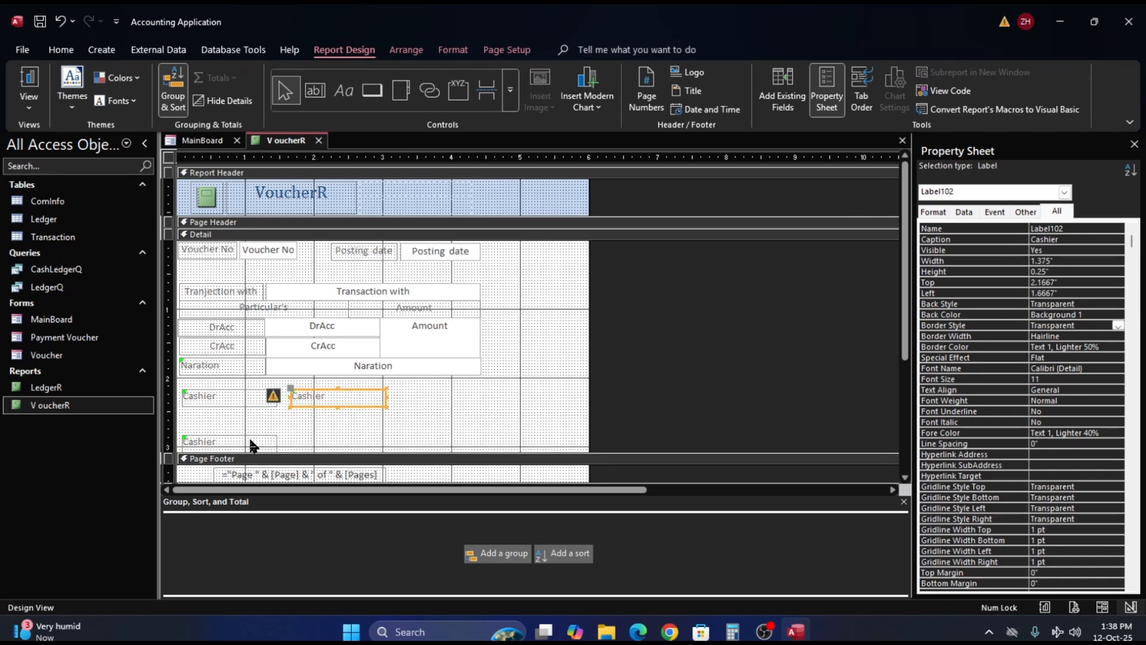
drag(253, 443, 500, 398)
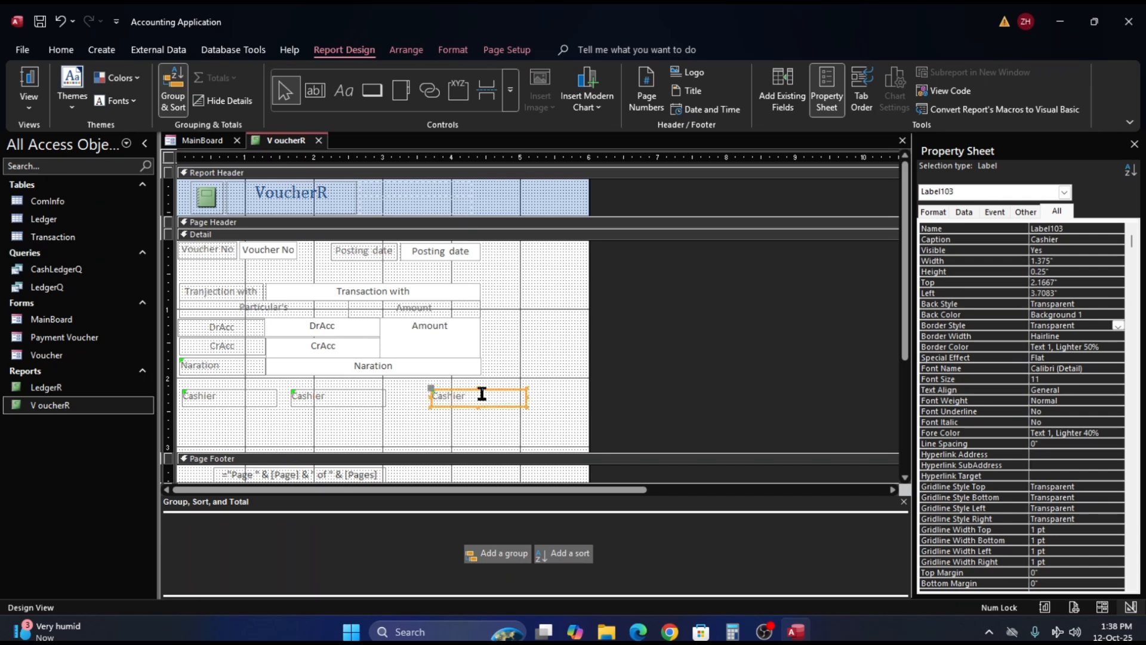
click(336, 396)
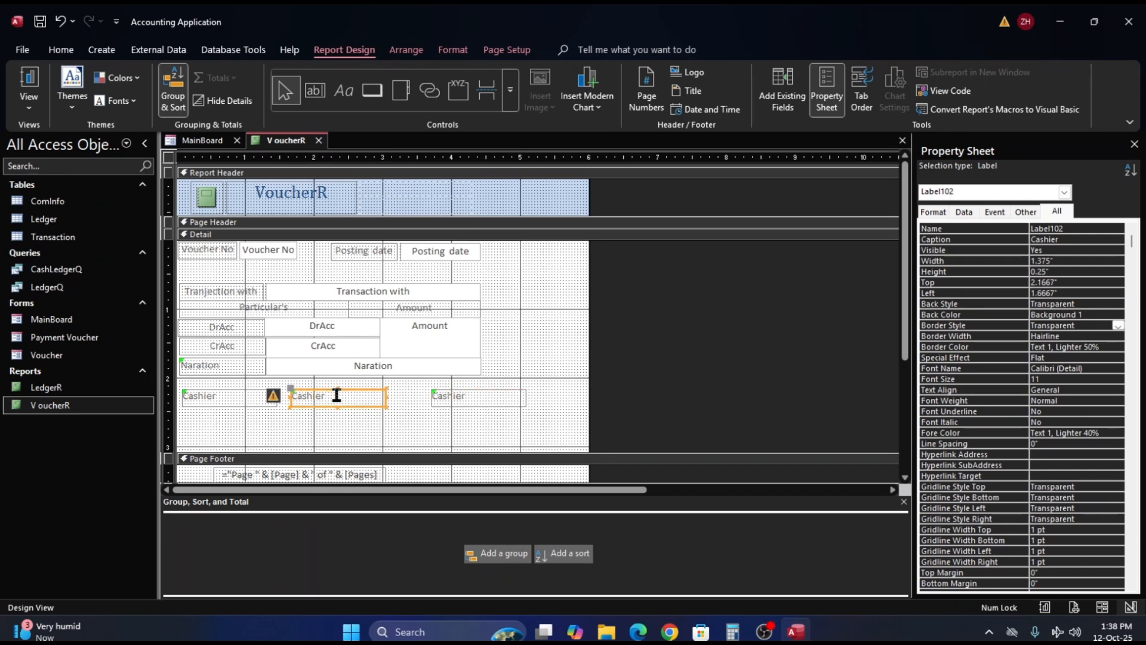
key(Right)
key(Right)
key(Right)
key(Right)
key(Right)
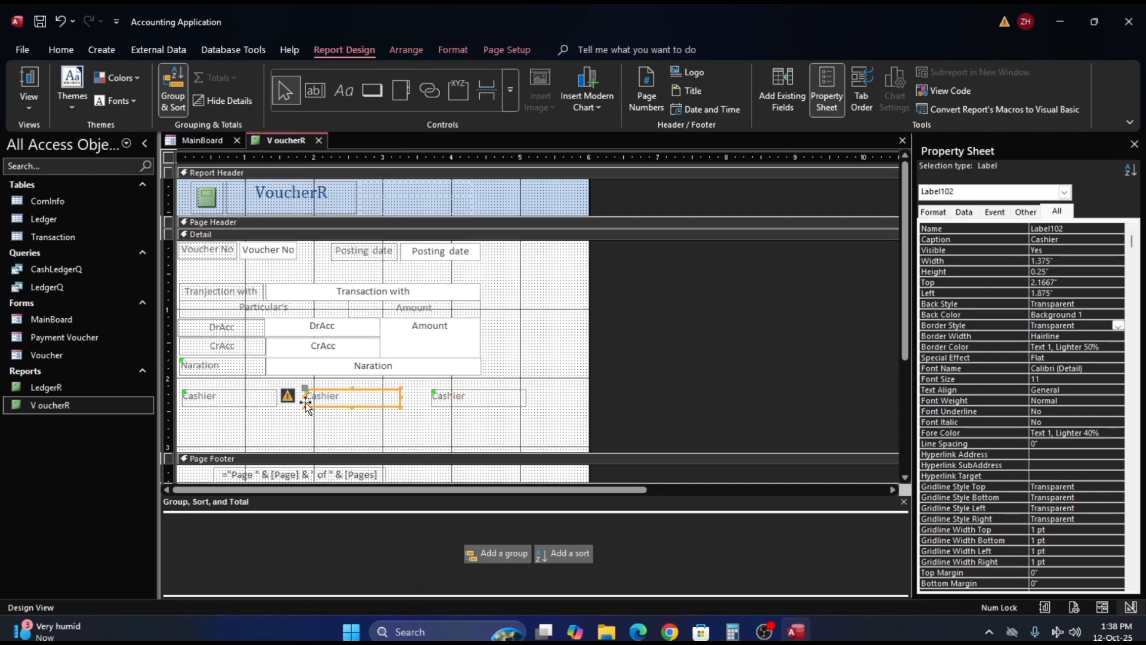
- Change the caption of the middle Cashier label to Accountant
drag(361, 400, 294, 397)
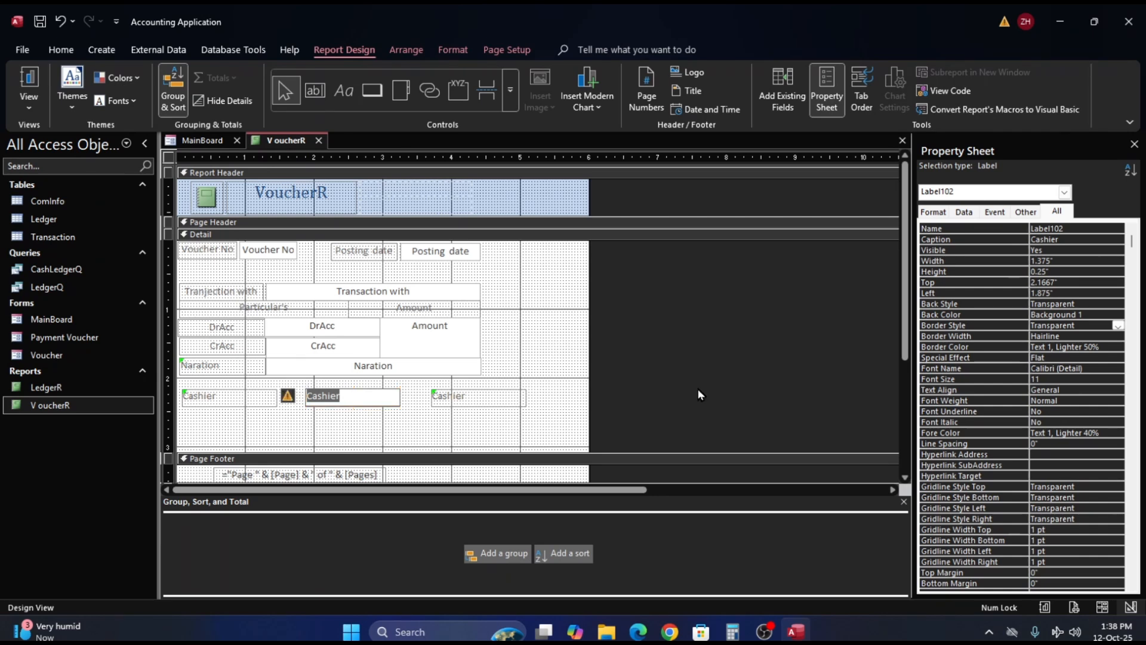
text(Accountant)
- Change the caption of the last Cashier label in the signature row to Officer In-charge
click(487, 398)
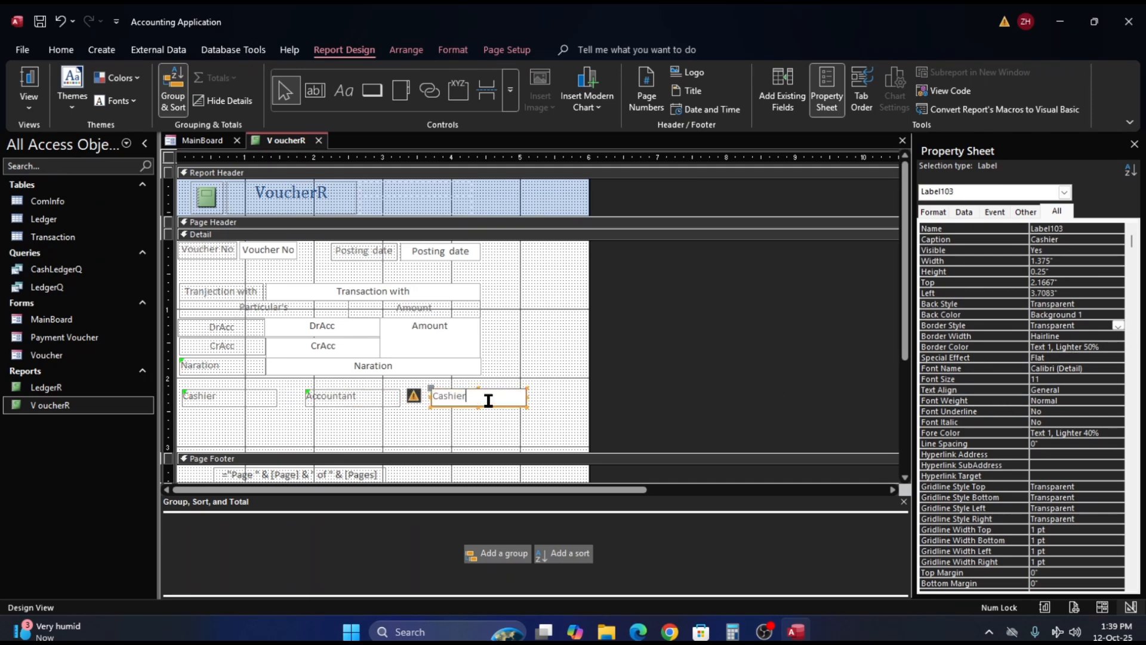
double_click(486, 398)
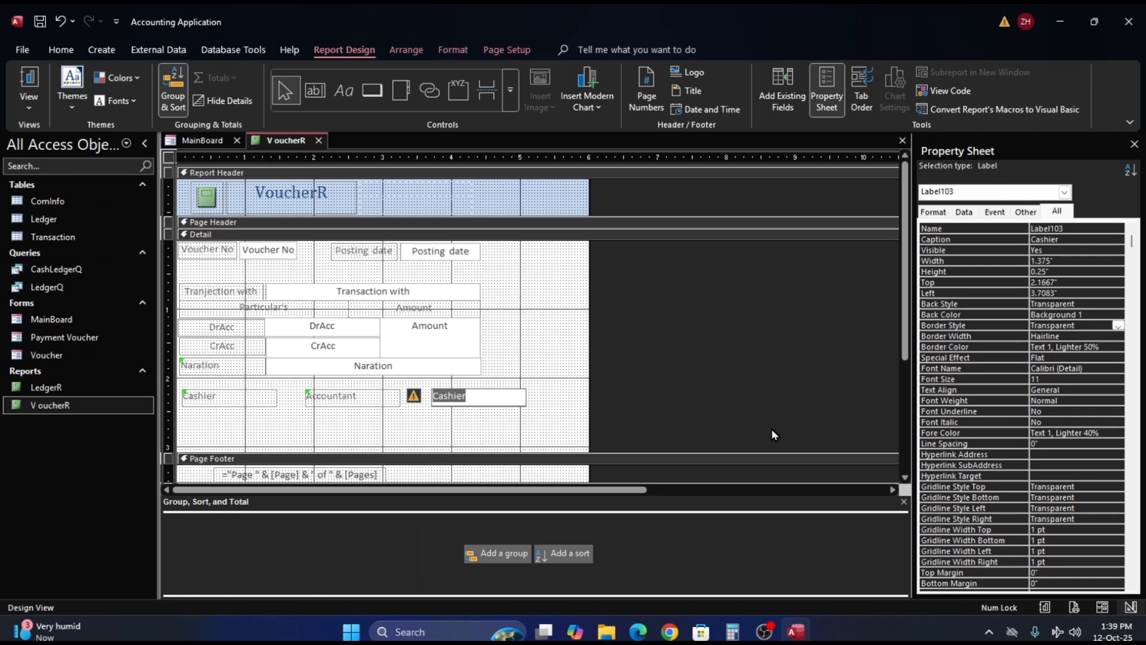
text(Officer In-C)
key(BackSpace)
text(charge)
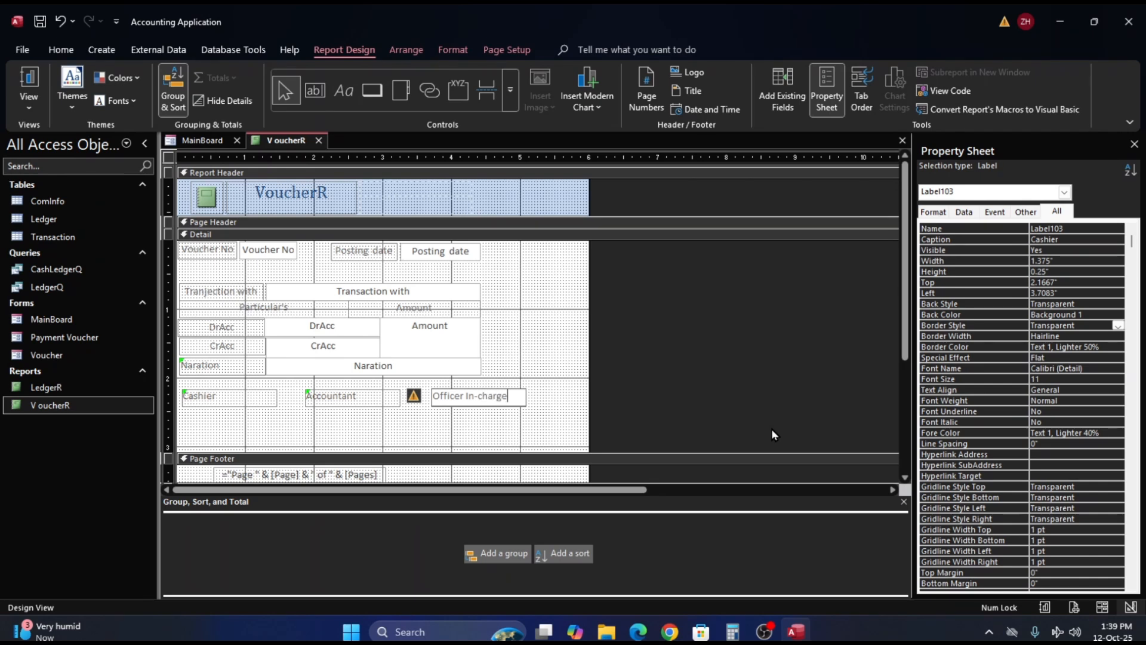
key(Return)
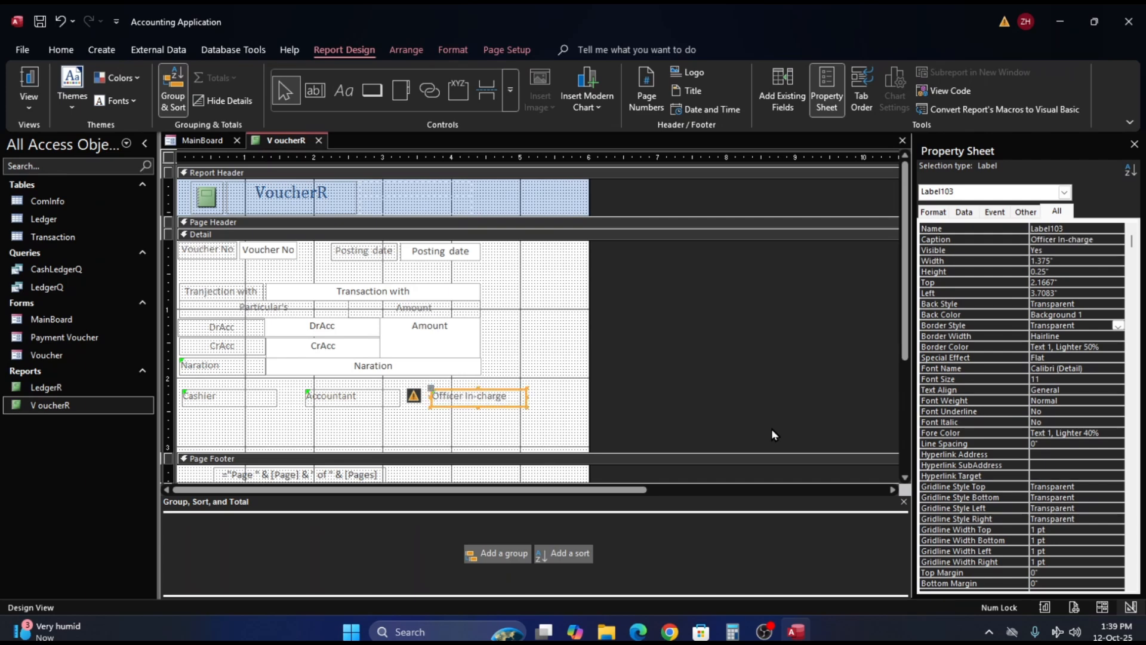
- Make the Cashier, Accountant and Officer In-charge labels bold
click(169, 395)
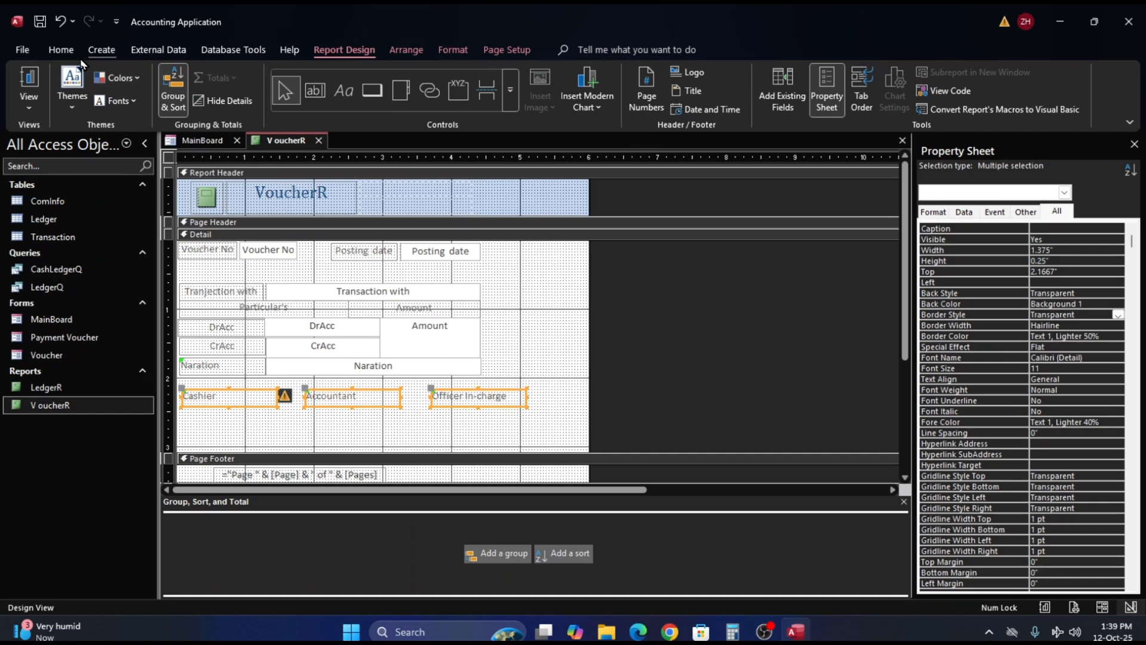
click(61, 49)
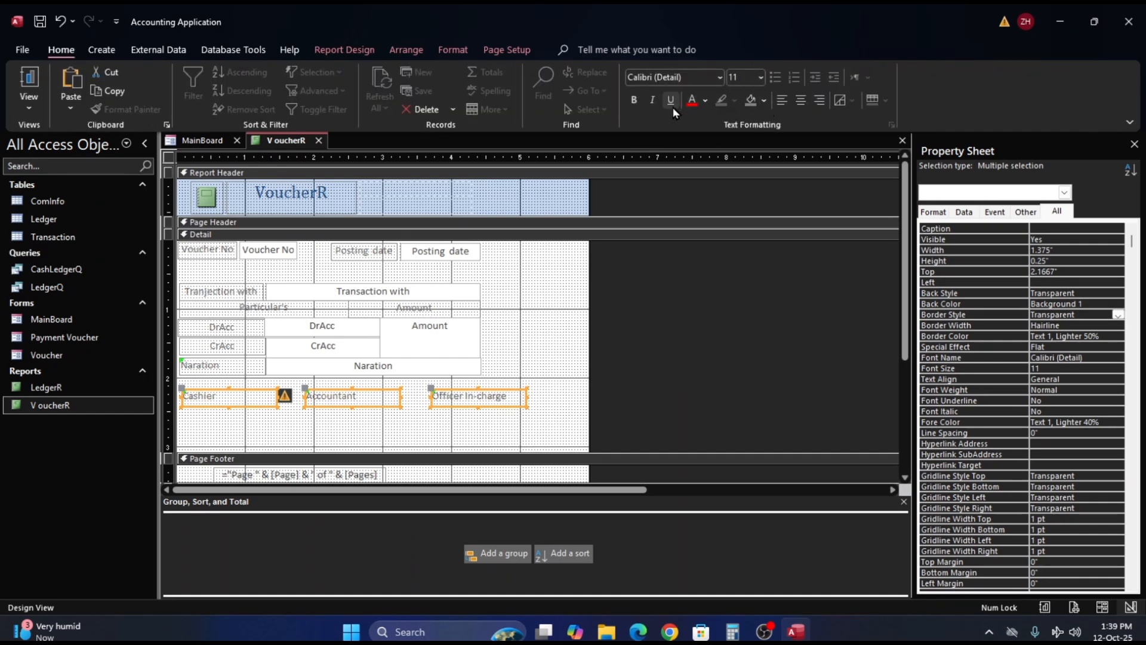
click(634, 100)
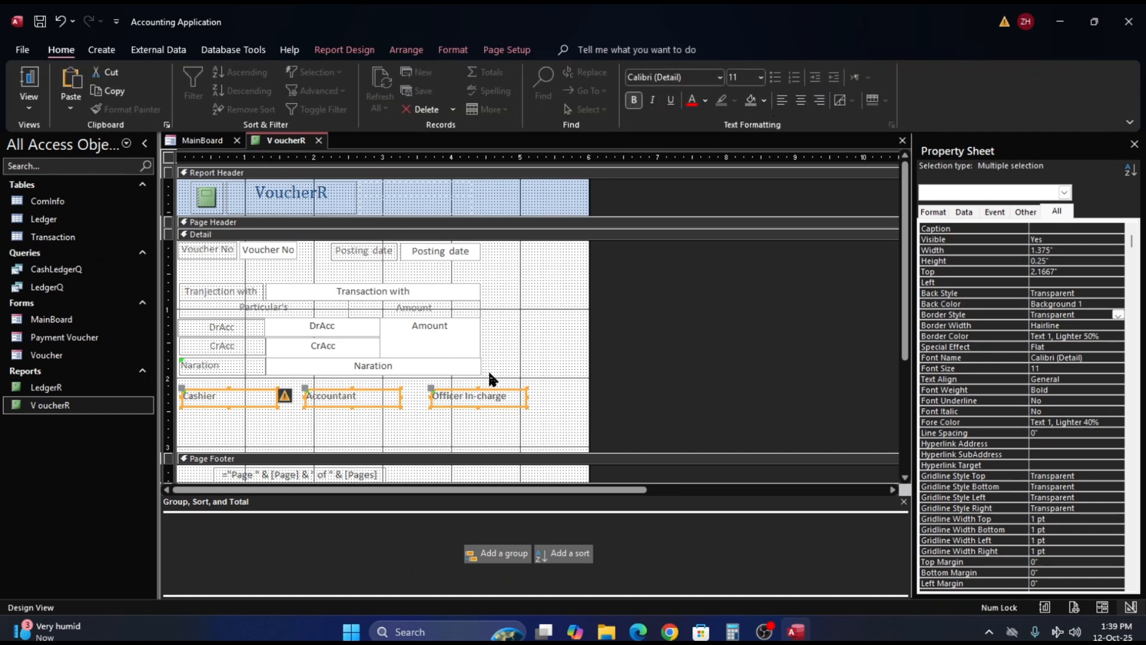
click(520, 425)
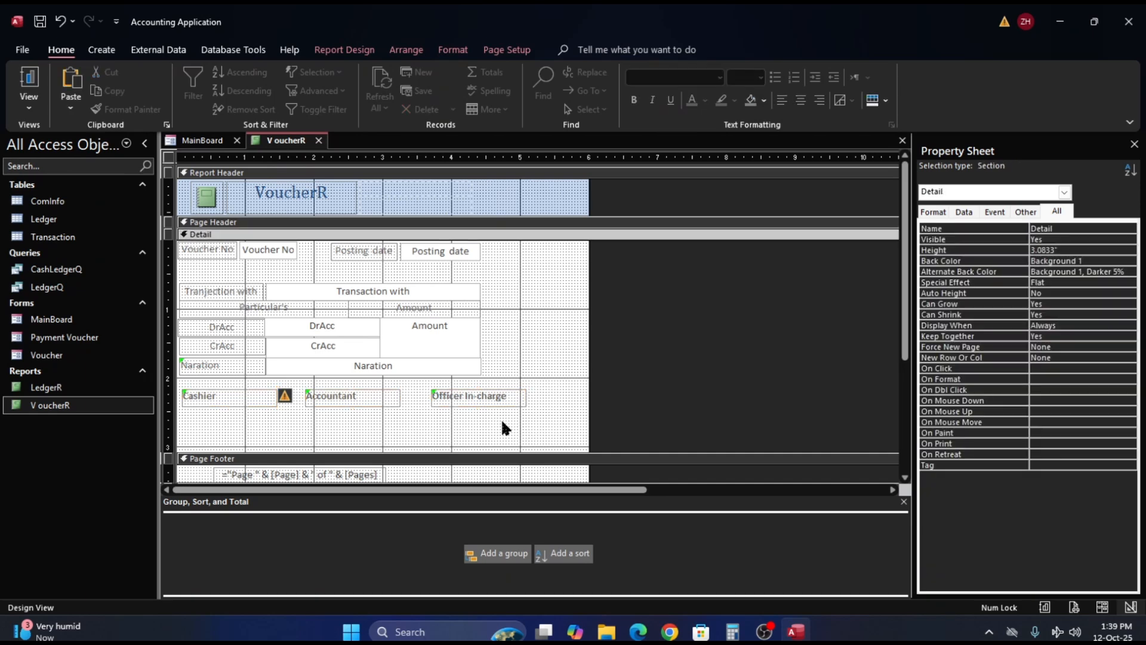
- Format the Naration, CrAcc, DrAcc and Transaction with text boxes as bold italic
click(330, 365)
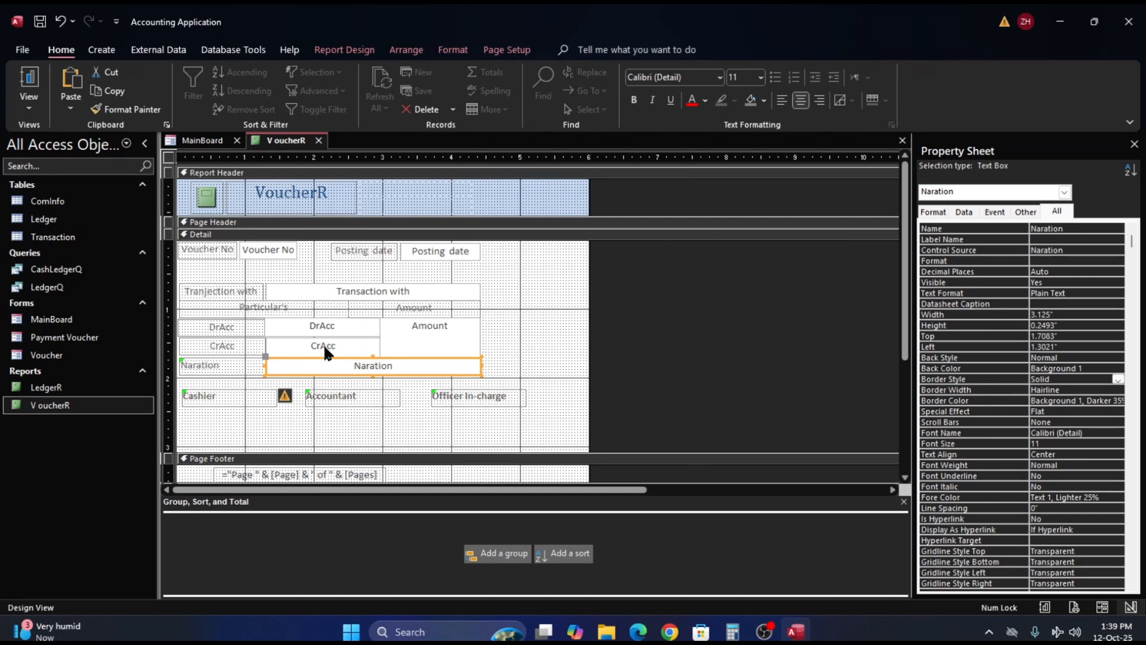
shift+click(325, 341)
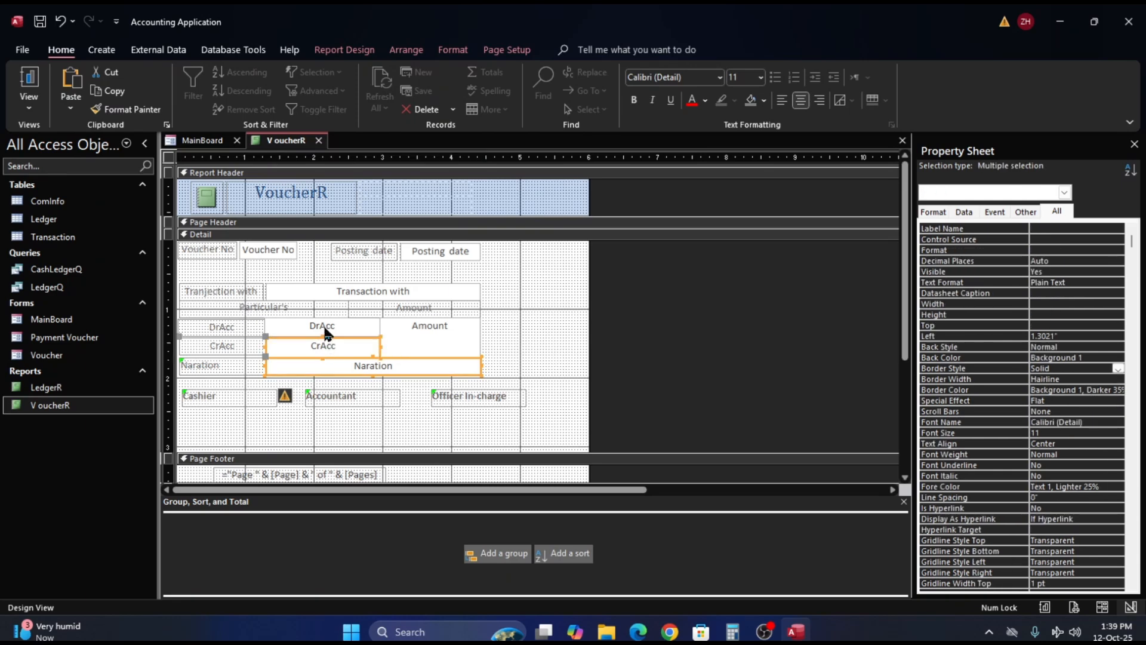
shift+click(326, 331)
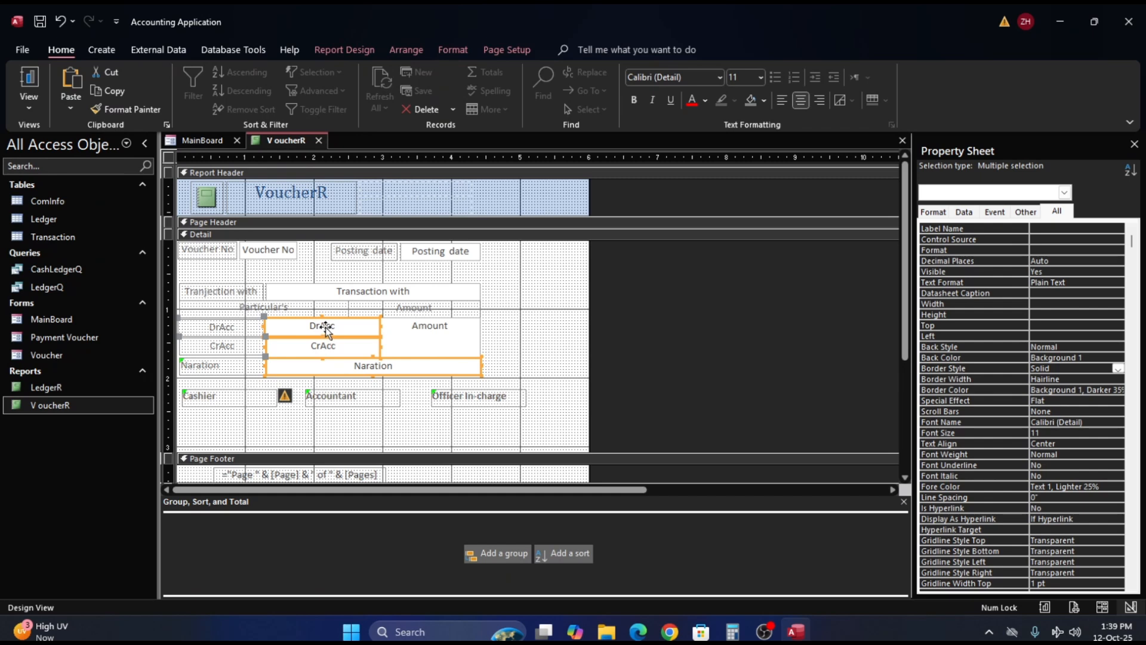
shift+click(351, 291)
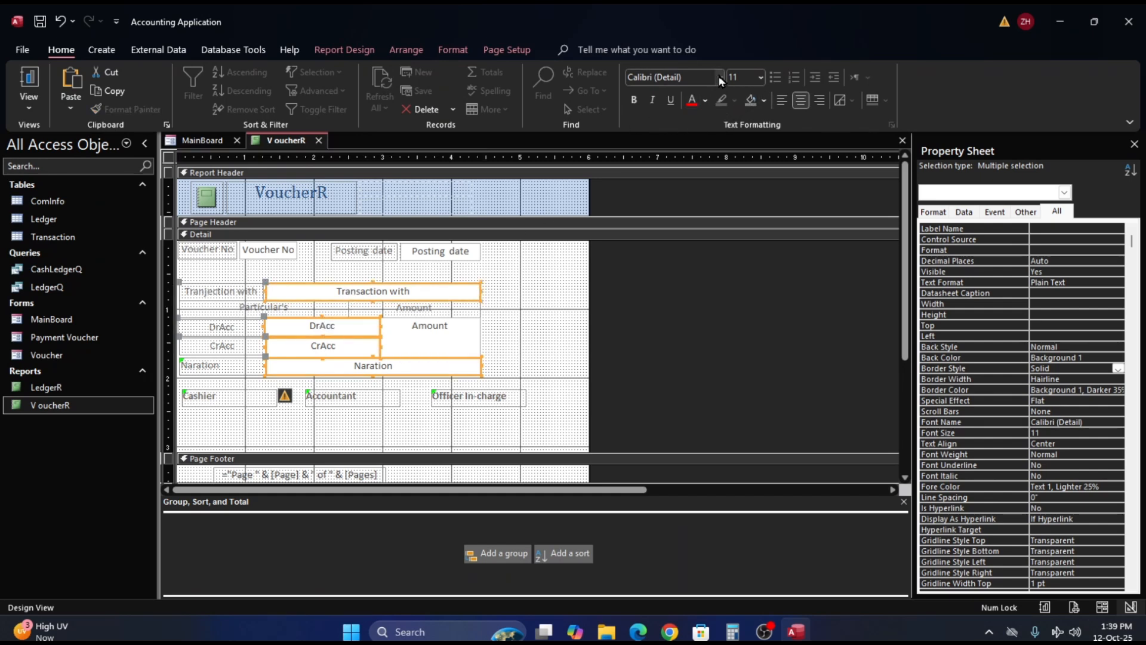
click(653, 101)
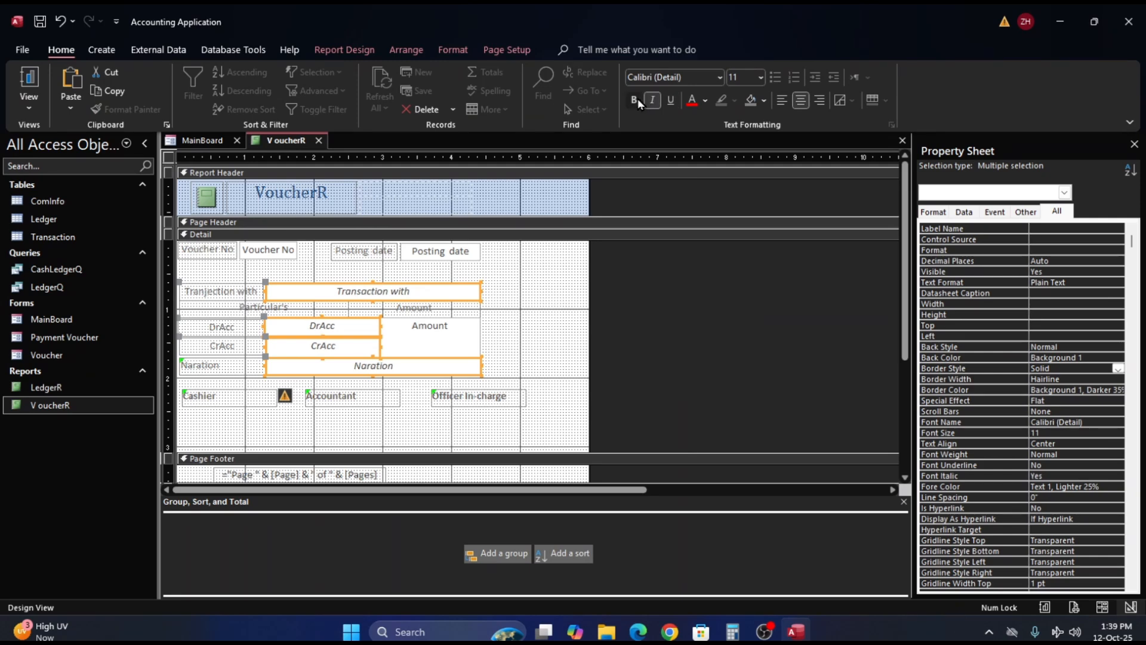
click(637, 100)
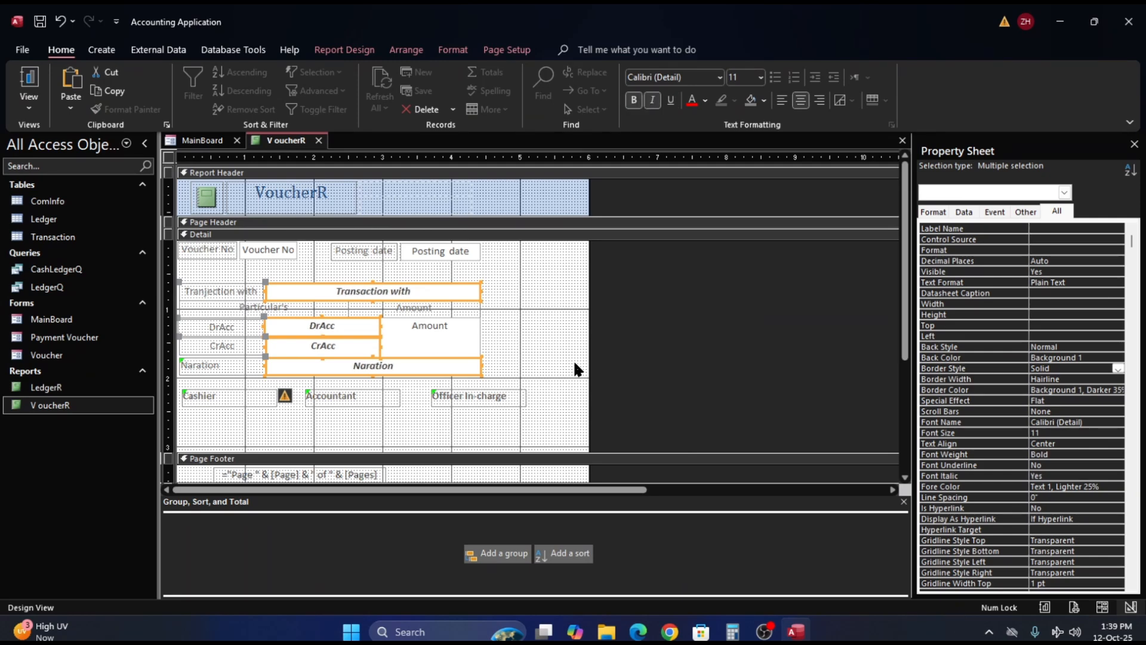
click(558, 345)
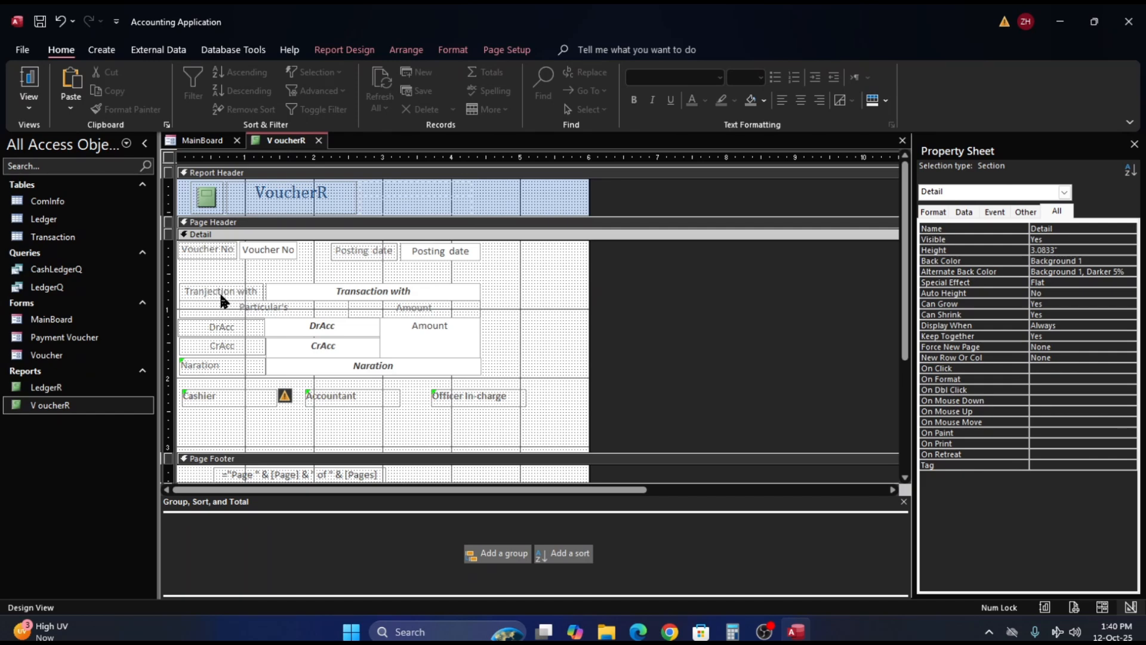
- Make the text of every control in the report bold
key(ctrl+a)
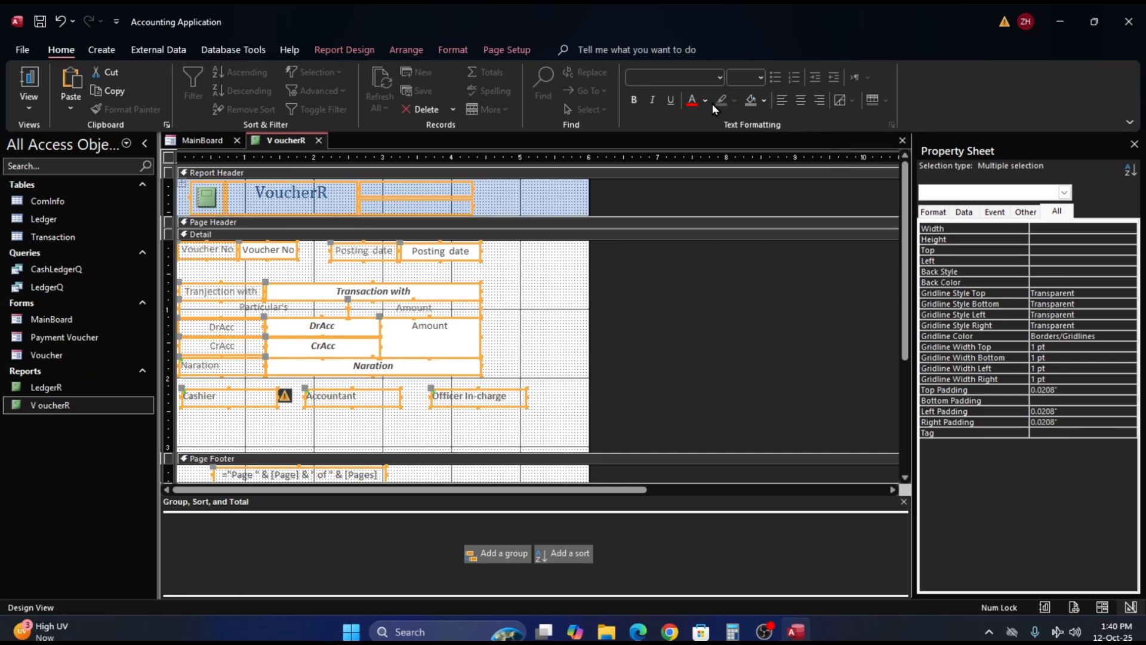
click(634, 101)
click(524, 342)
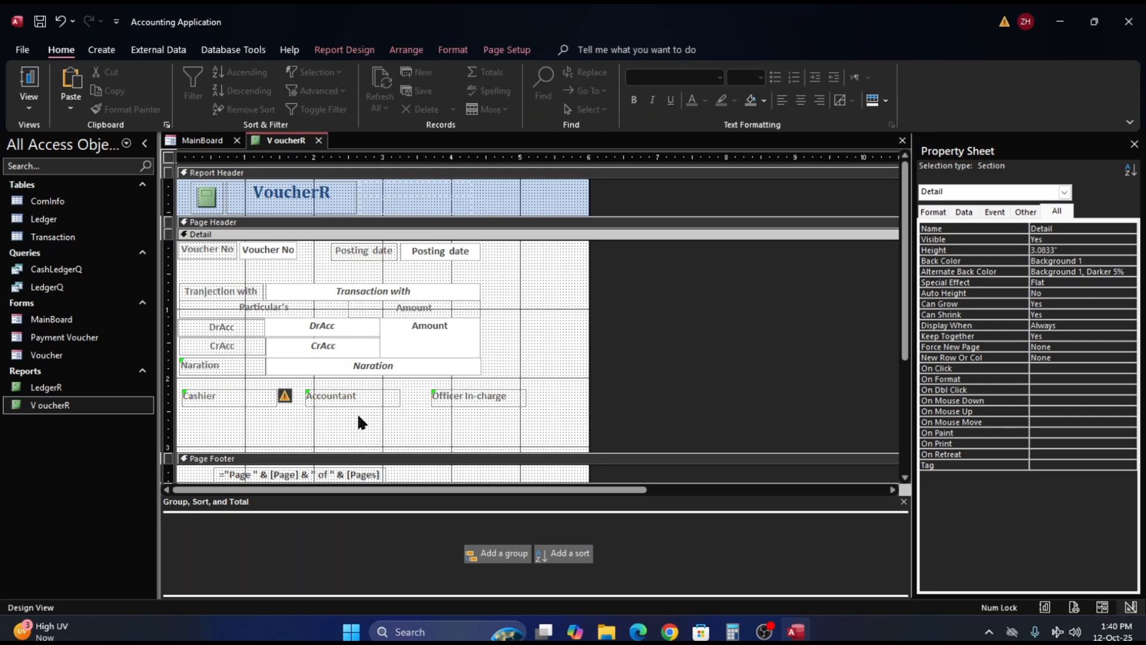
- Move the three signature labels down to a top position of 2.625" and centre their text
click(169, 398)
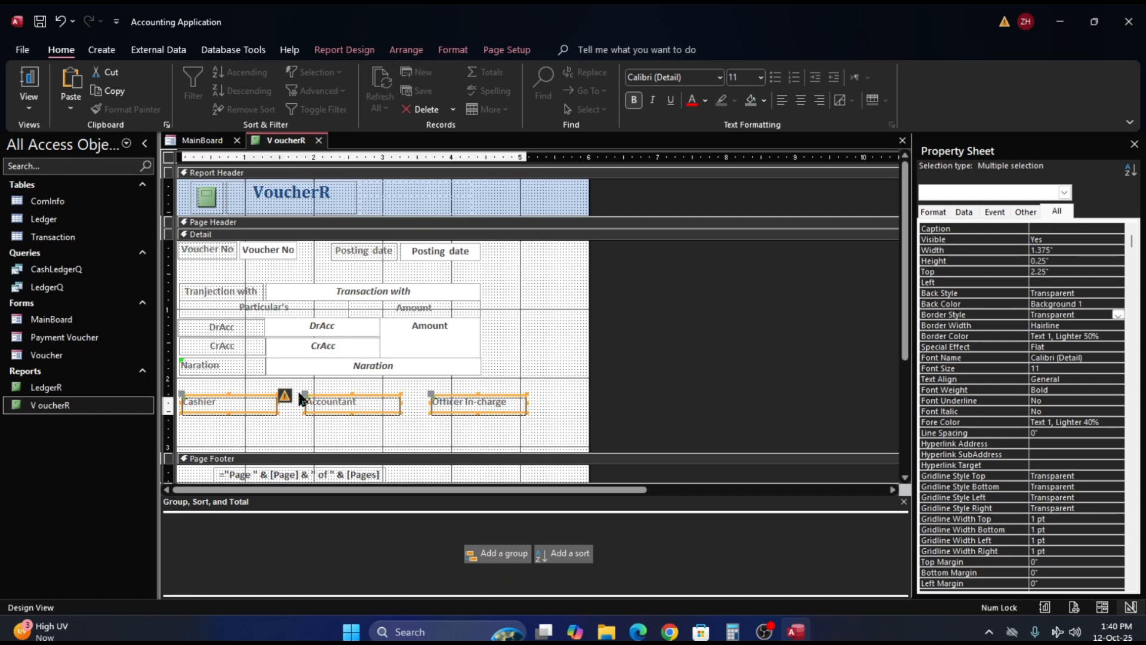
key(Down)
key(Down)
key(Down)
key(Down)
key(Down)
key(Down)
key(Down)
key(Down)
key(Down)
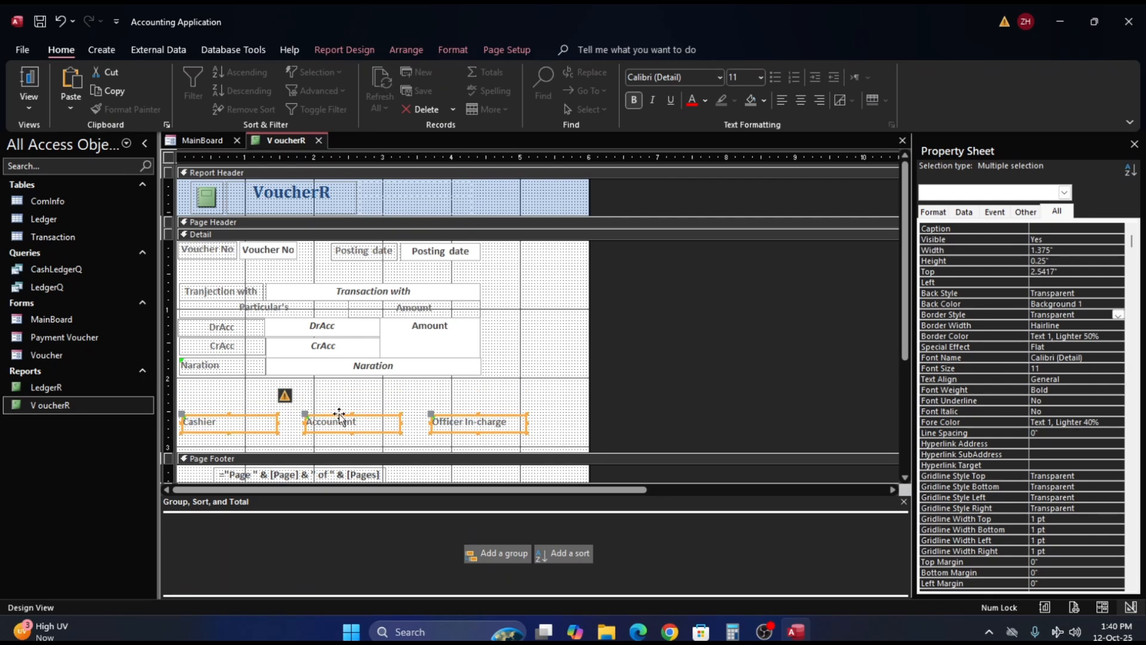
key(Down)
key(Down)
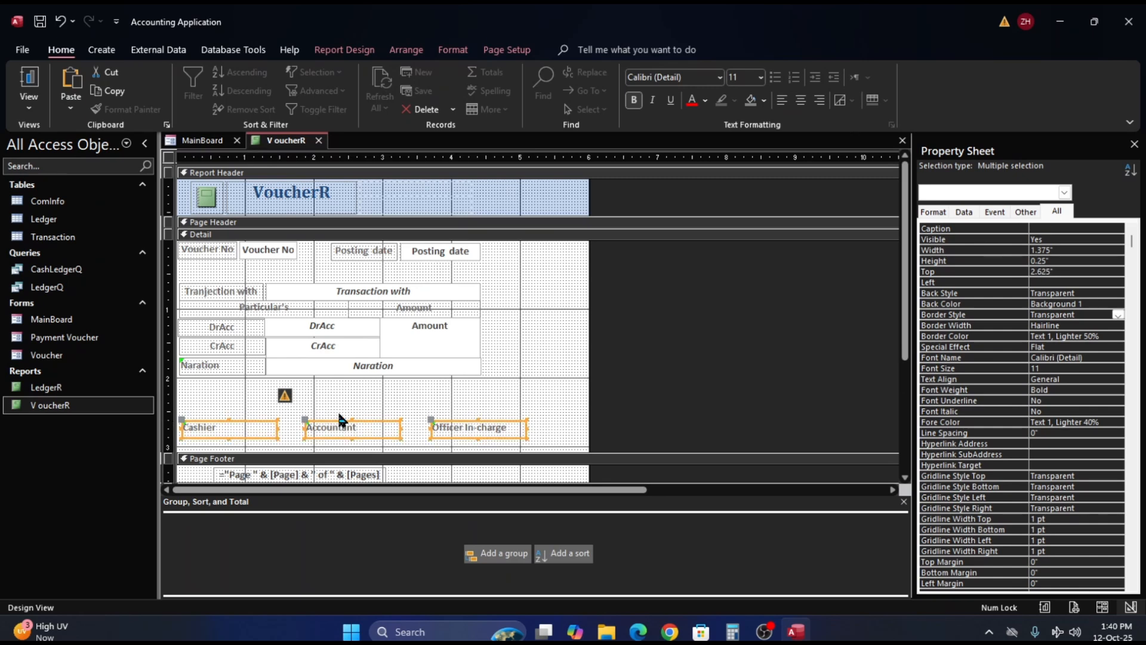
key(ctrl+e)
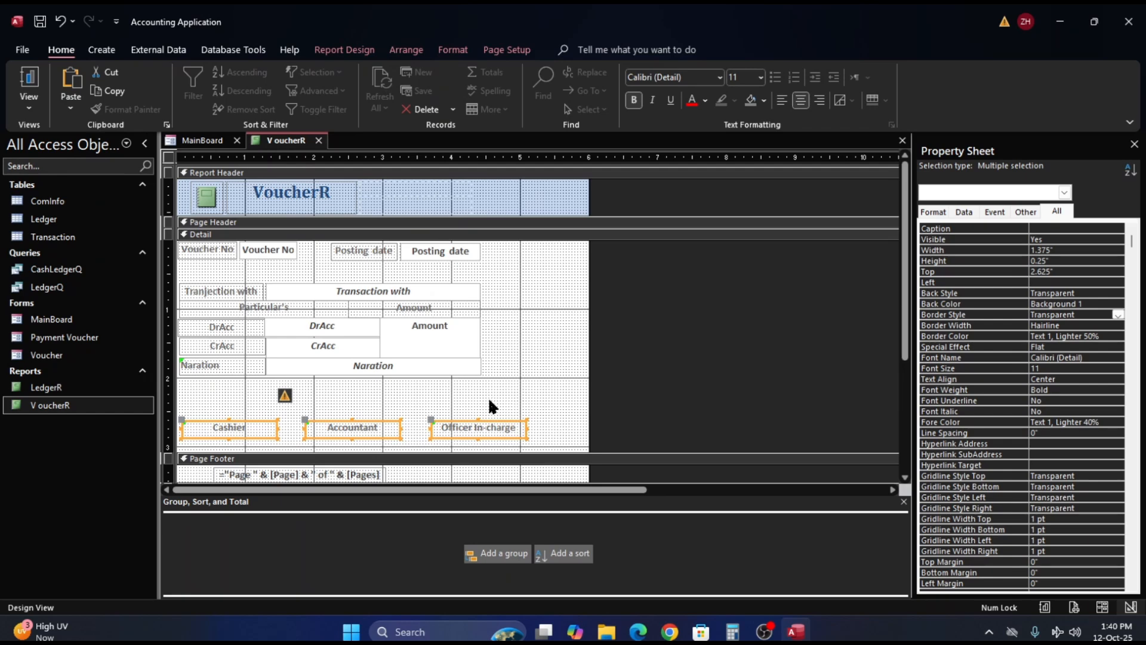
click(384, 396)
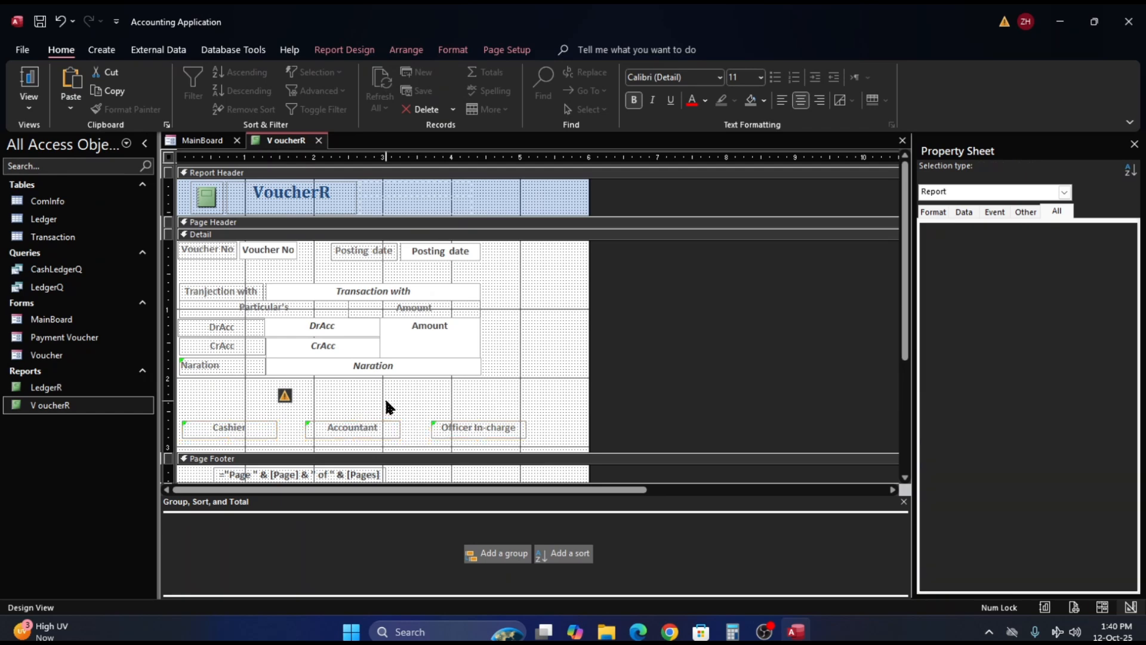
- Move the Accountant label closer to the Cashier label, to a left position of 1.625"
click(365, 425)
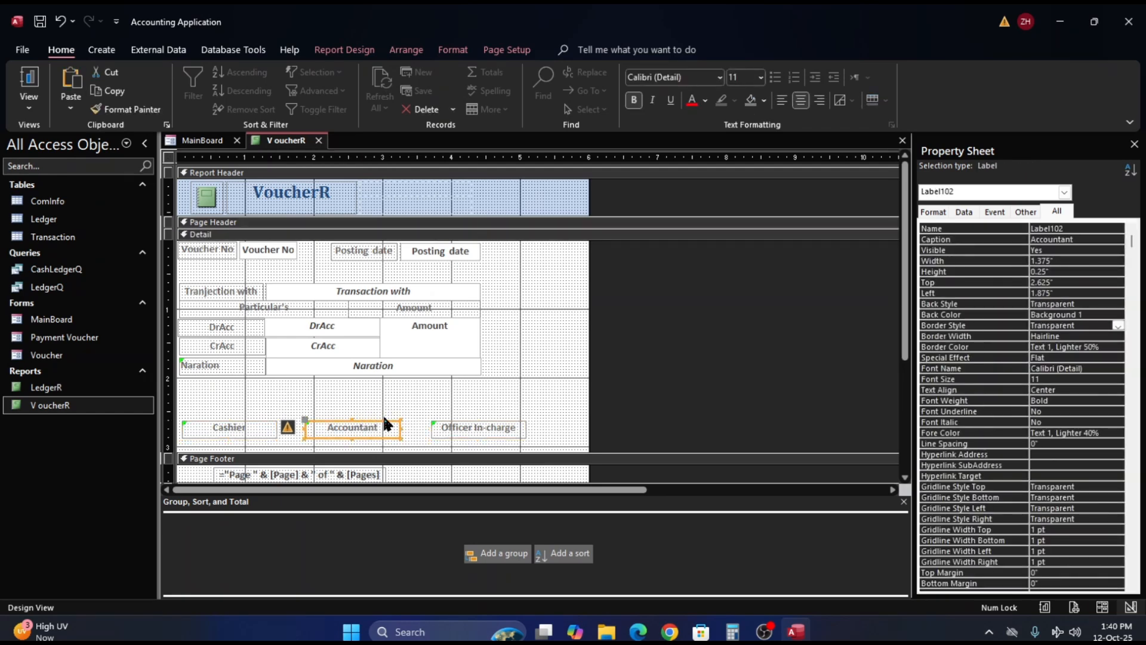
key(Left)
key(Left)
key(Left)
- Shift the Officer In-charge label toward the Accountant label so the three signature labels are evenly spaced
key(Left)
key(Left)
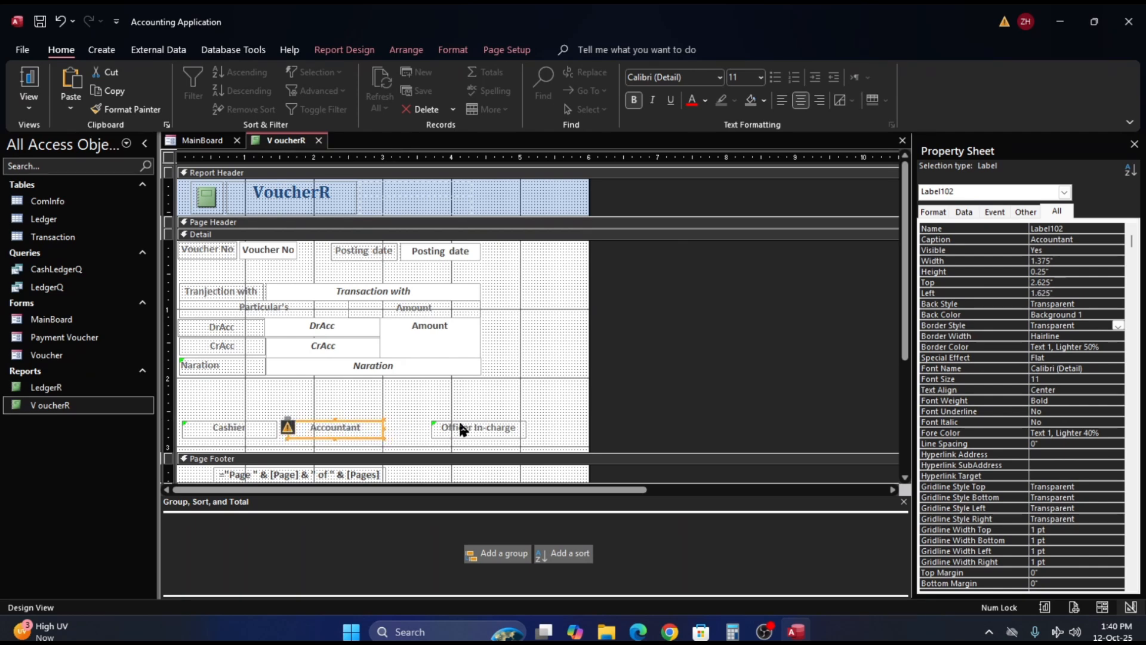
click(464, 427)
key(Left)
key(Left)
key(Left)
key(Left)
key(Left)
key(Left)
key(Left)
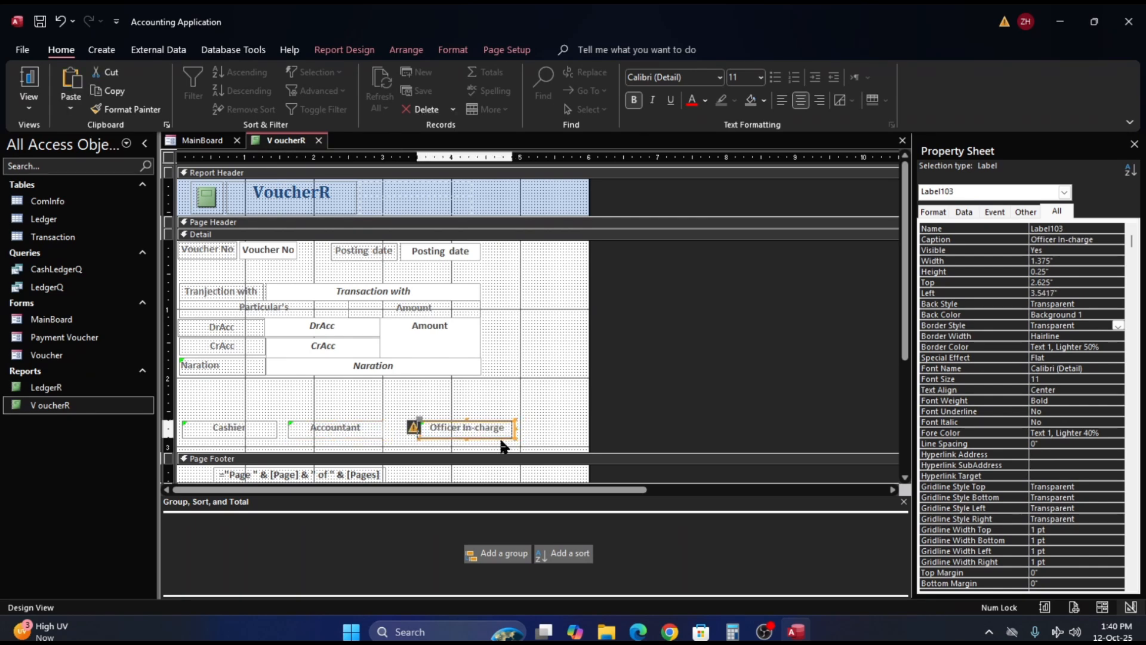
key(Left)
key(Left)
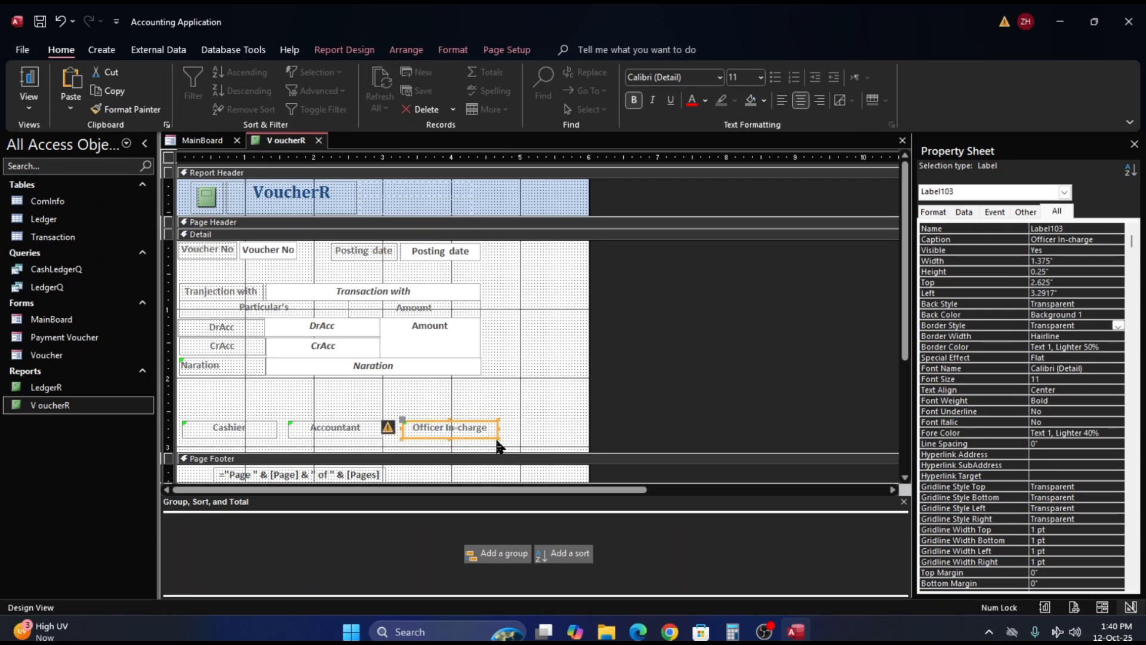
click(516, 428)
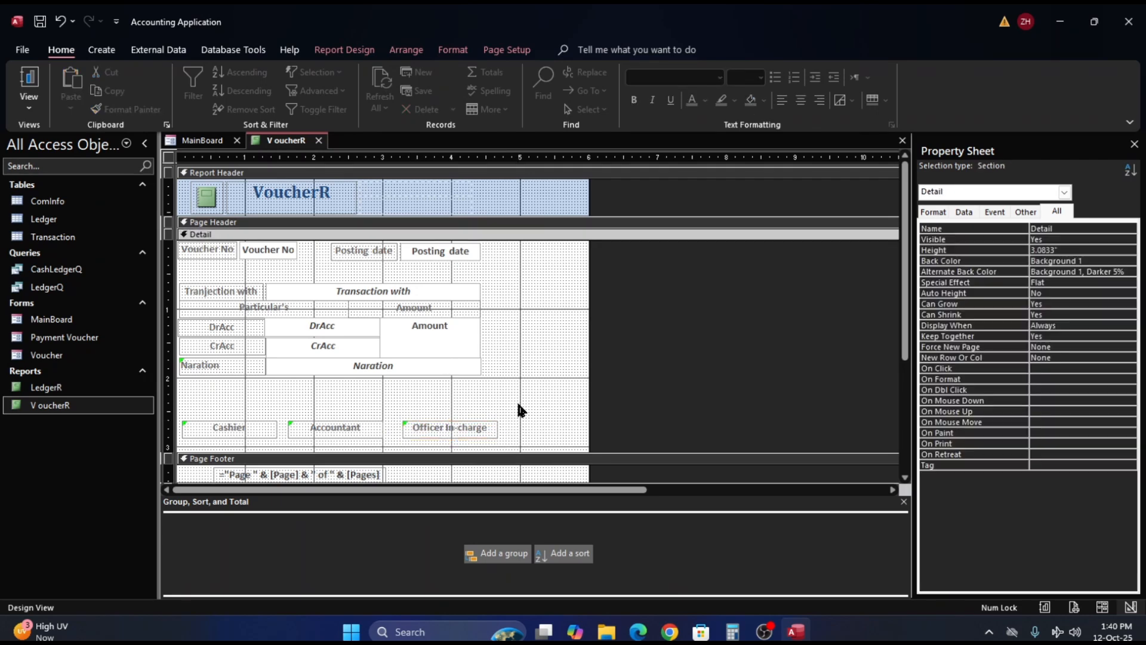
click(459, 429)
key(Left)
key(Left)
key(Left)
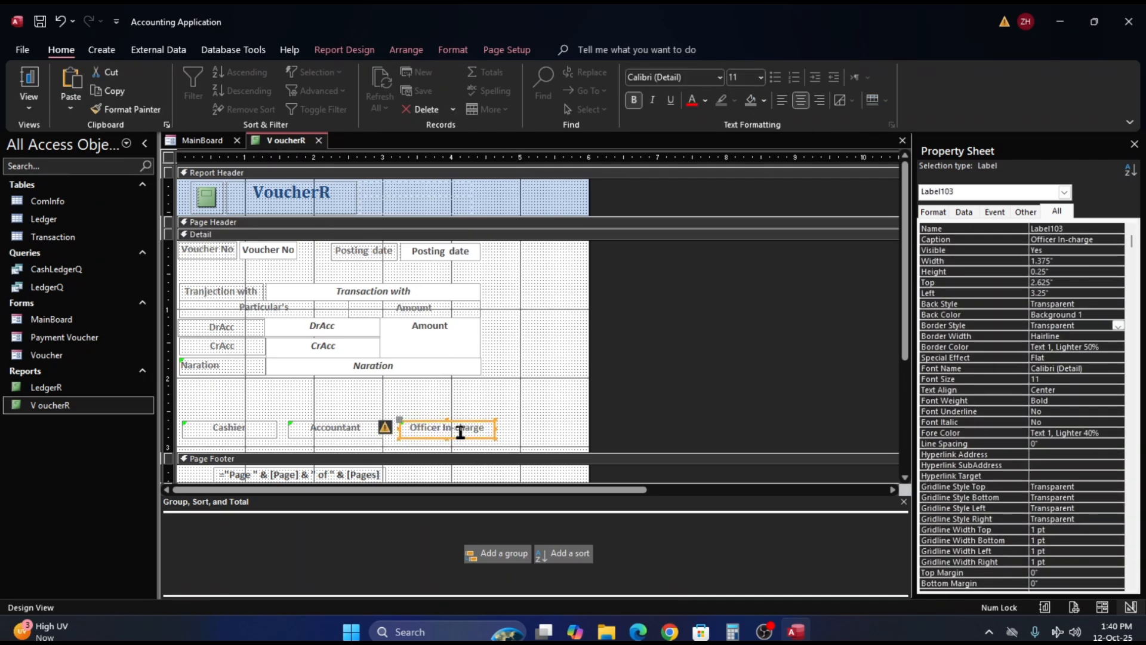
click(504, 410)
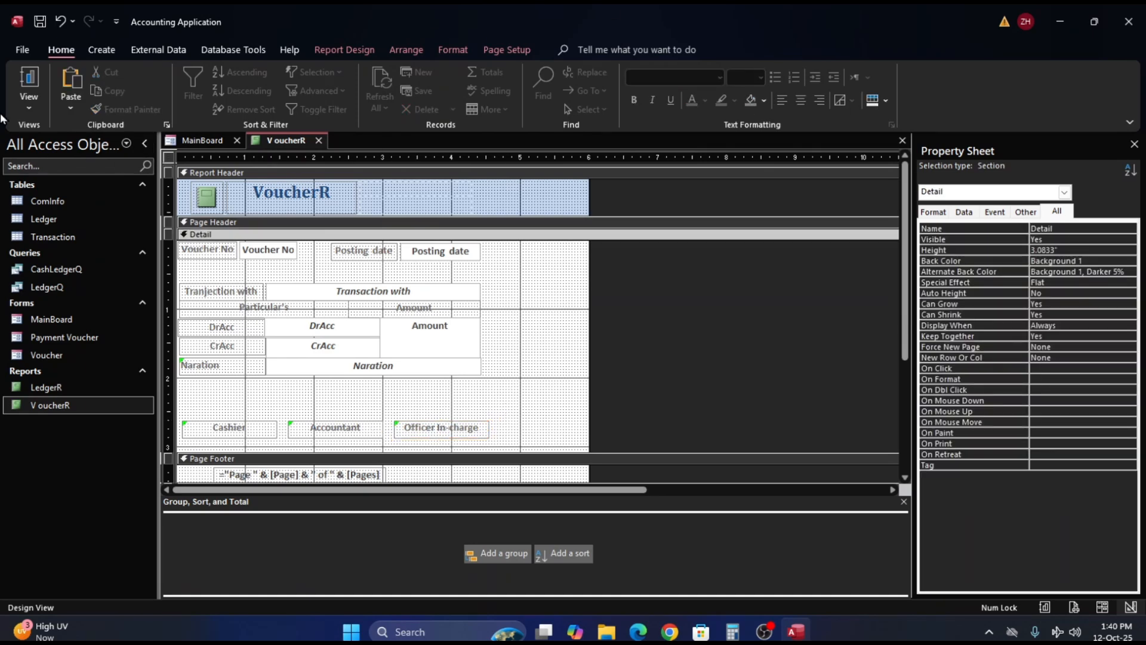
- Open the voucher report in Print Preview to check the signature row
click(23, 51)
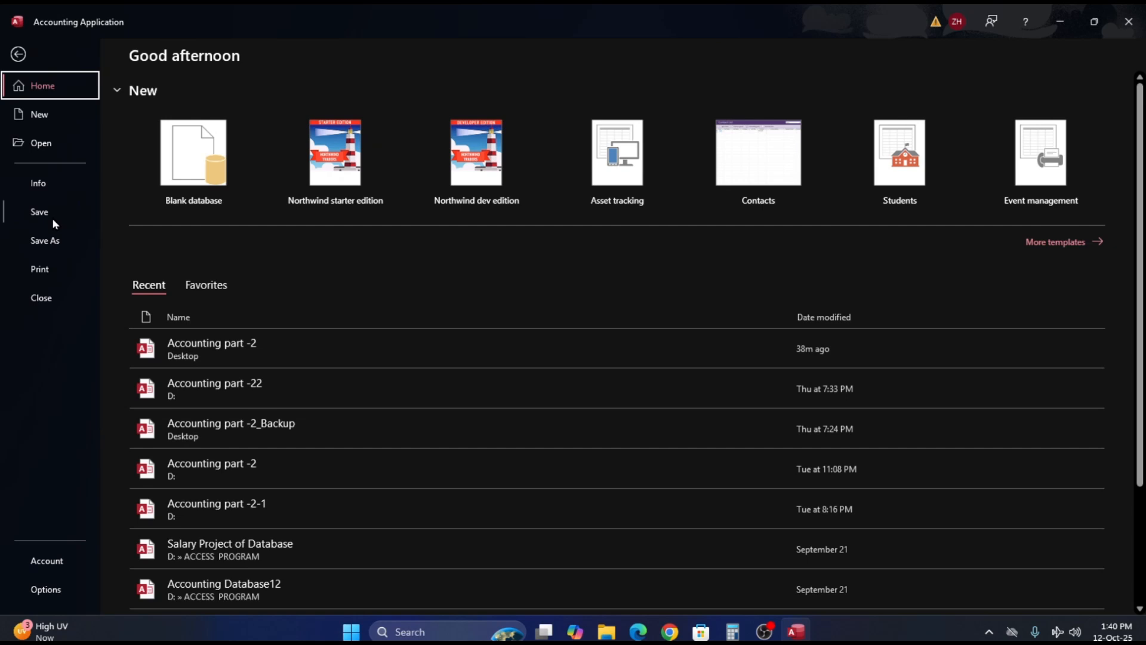
click(34, 270)
click(180, 198)
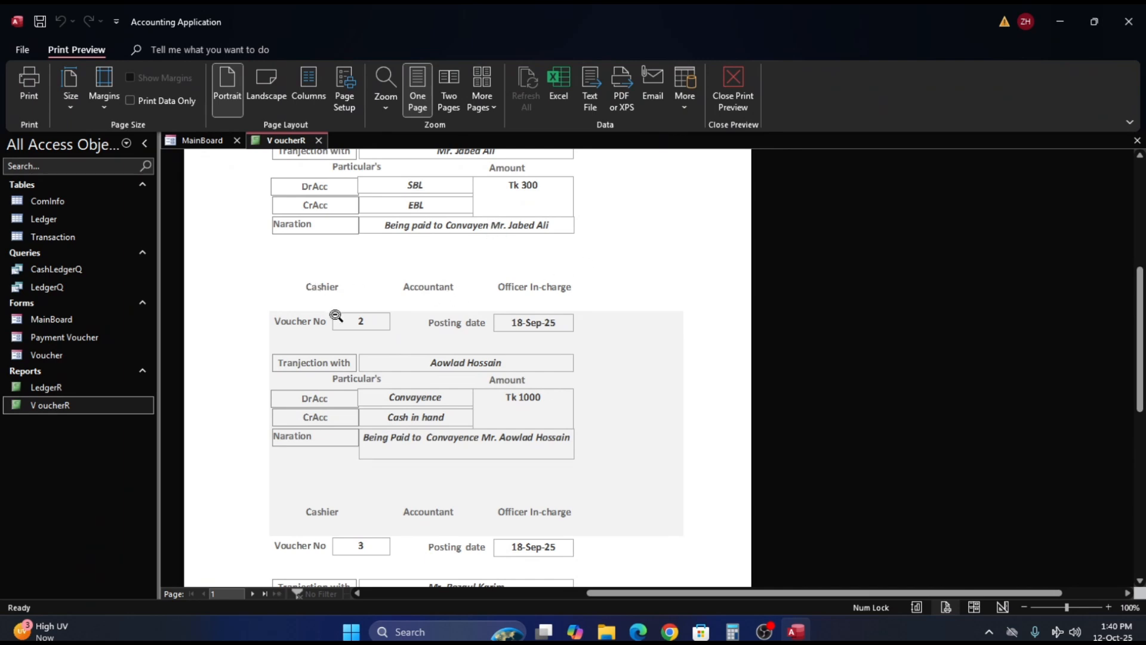
- Return to Design View and set the border style of the Cashier, Accountant and Officer In-charge labels to Solid
right_click(628, 296)
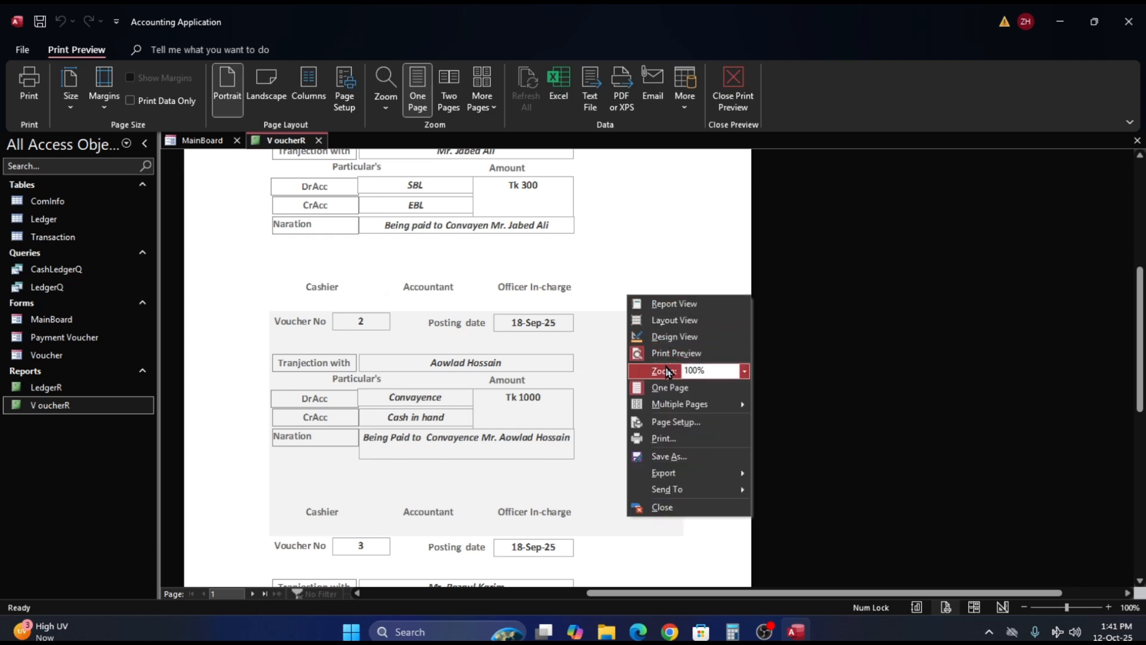
click(671, 337)
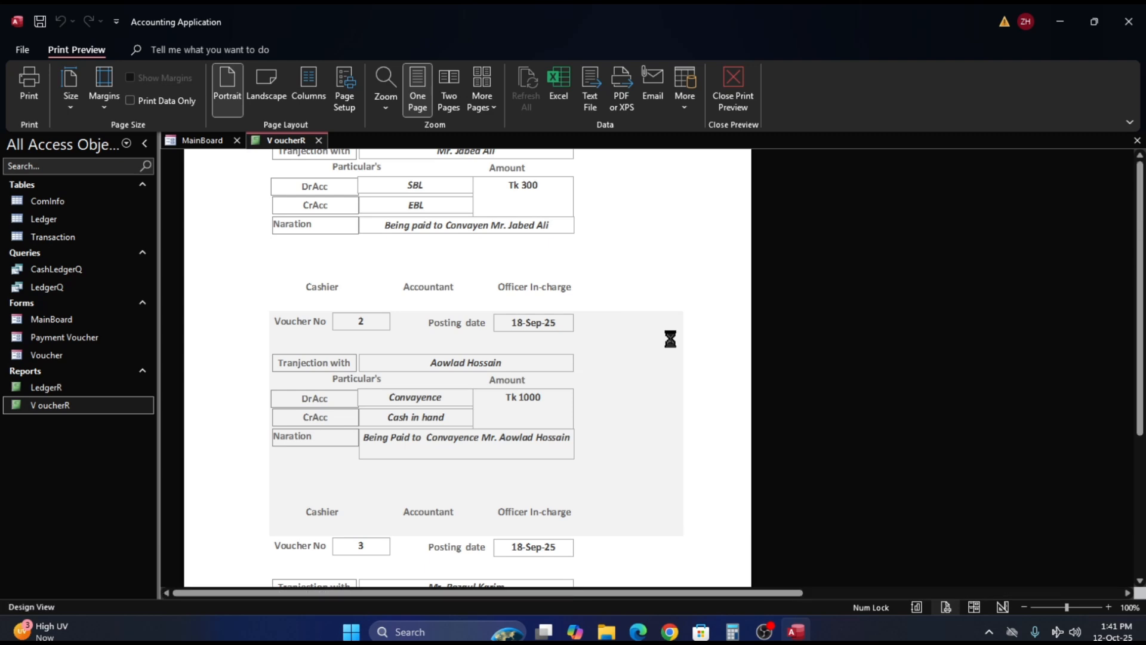
click(170, 431)
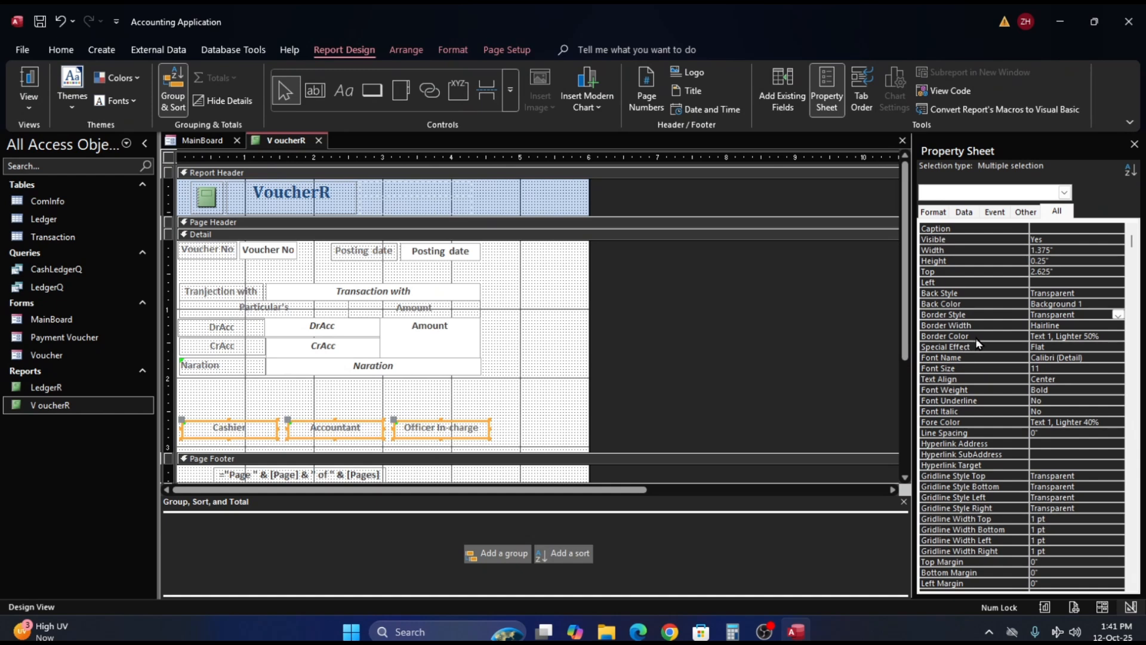
click(1097, 326)
click(1104, 305)
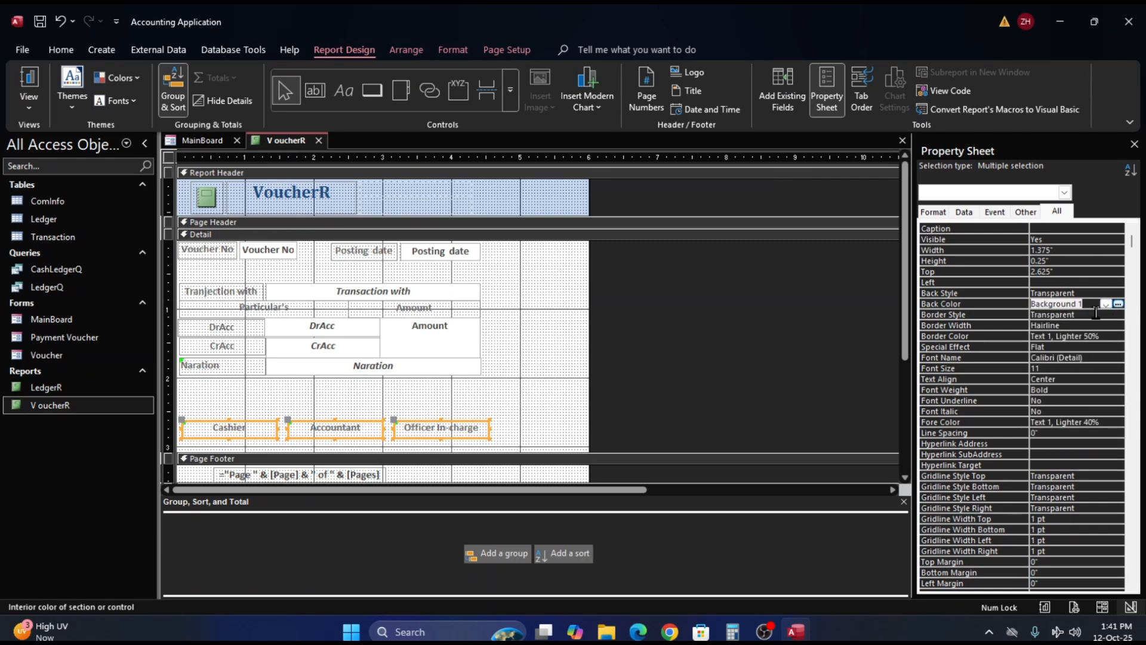
click(1095, 314)
click(1119, 315)
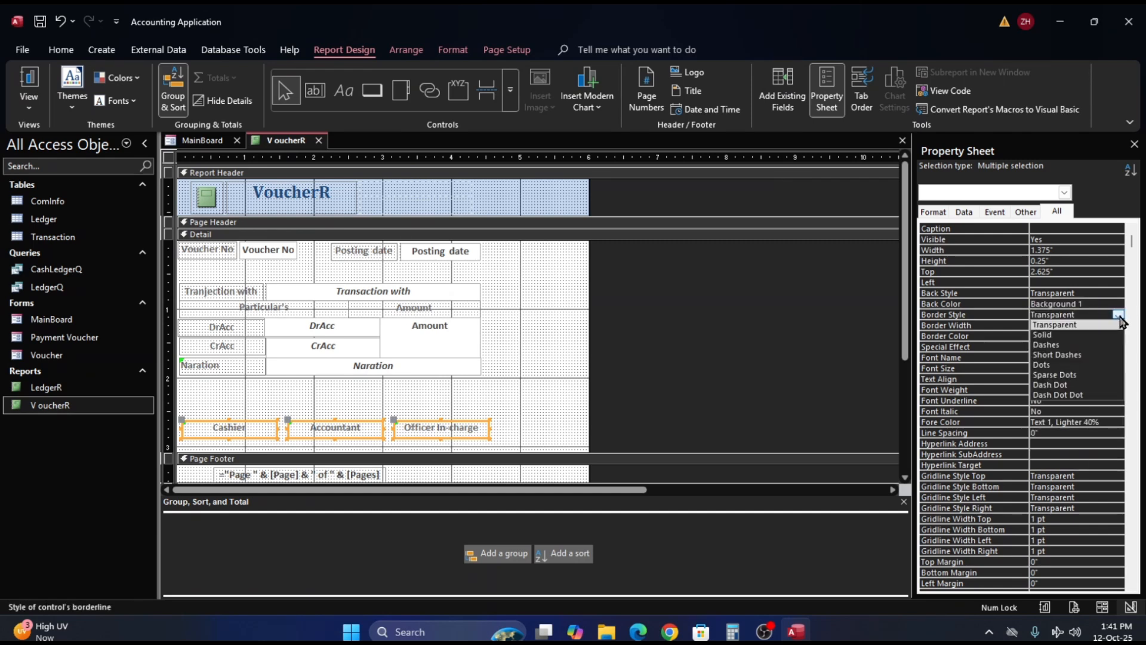
click(1095, 336)
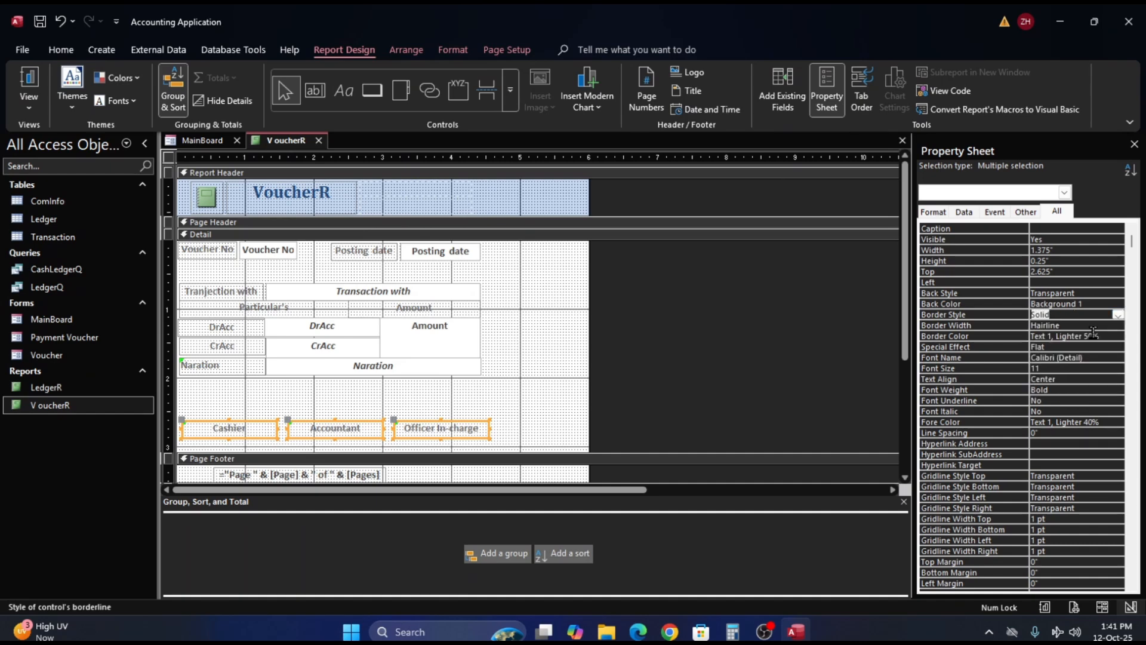
click(547, 385)
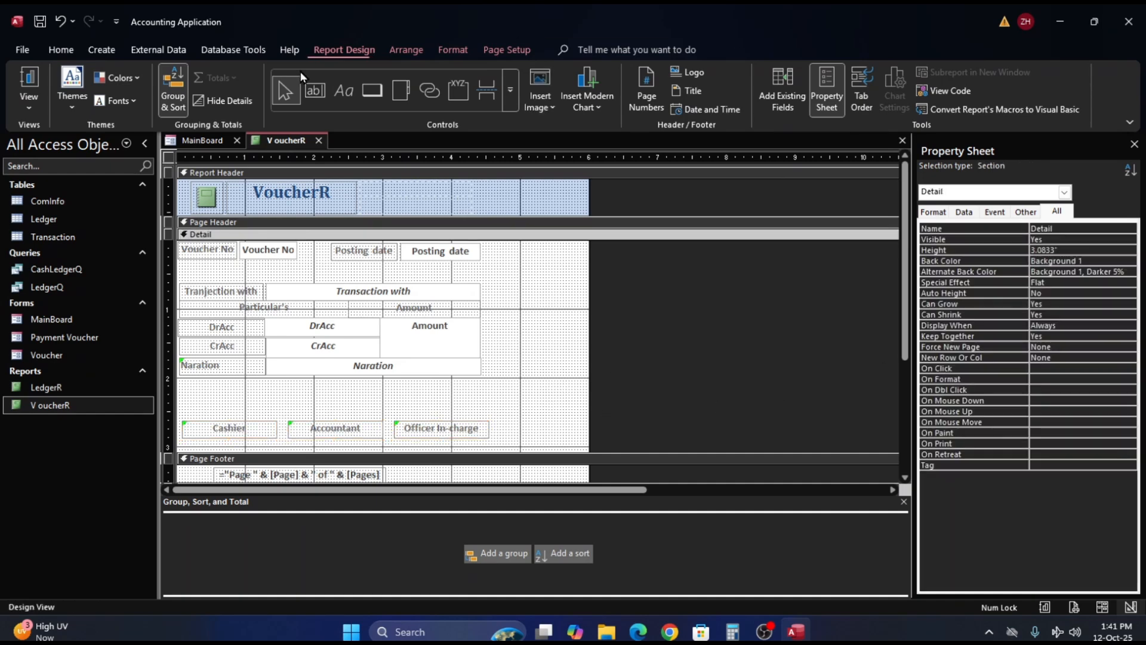
- Check the bordered signature labels in Report View and in Print Preview
click(26, 91)
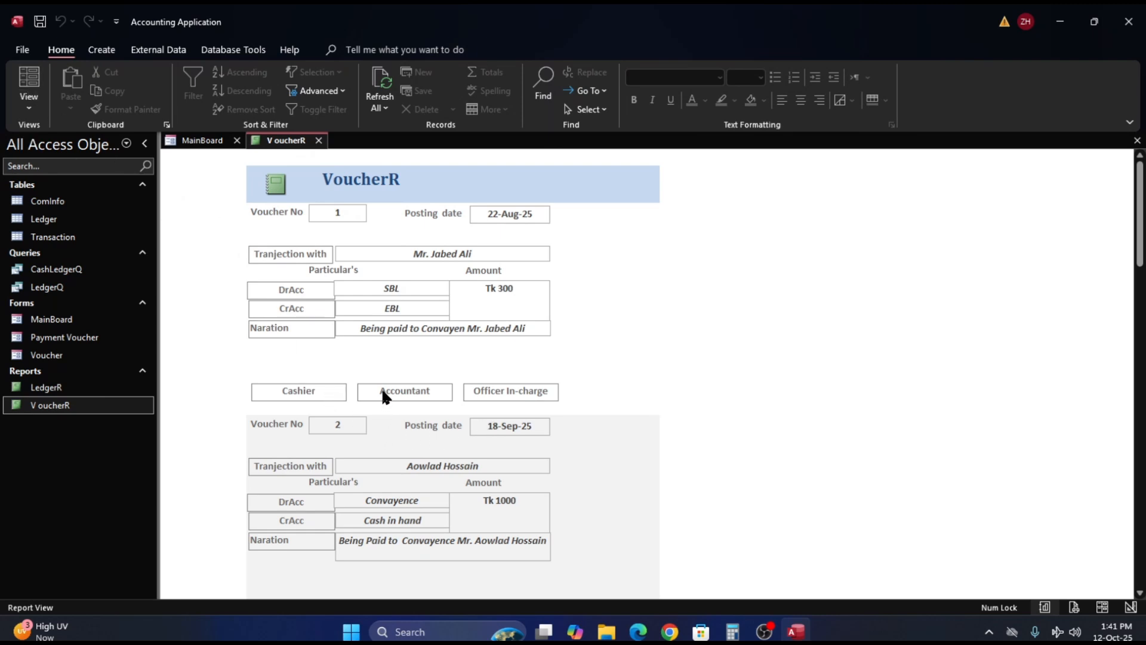
click(351, 425)
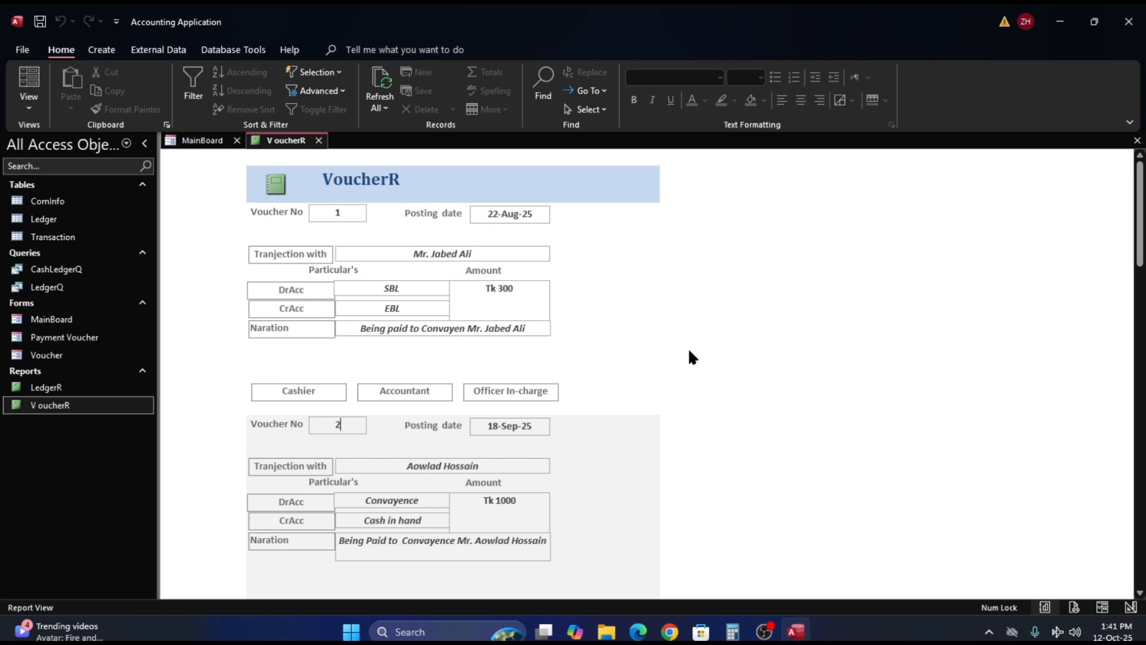
click(24, 50)
click(42, 274)
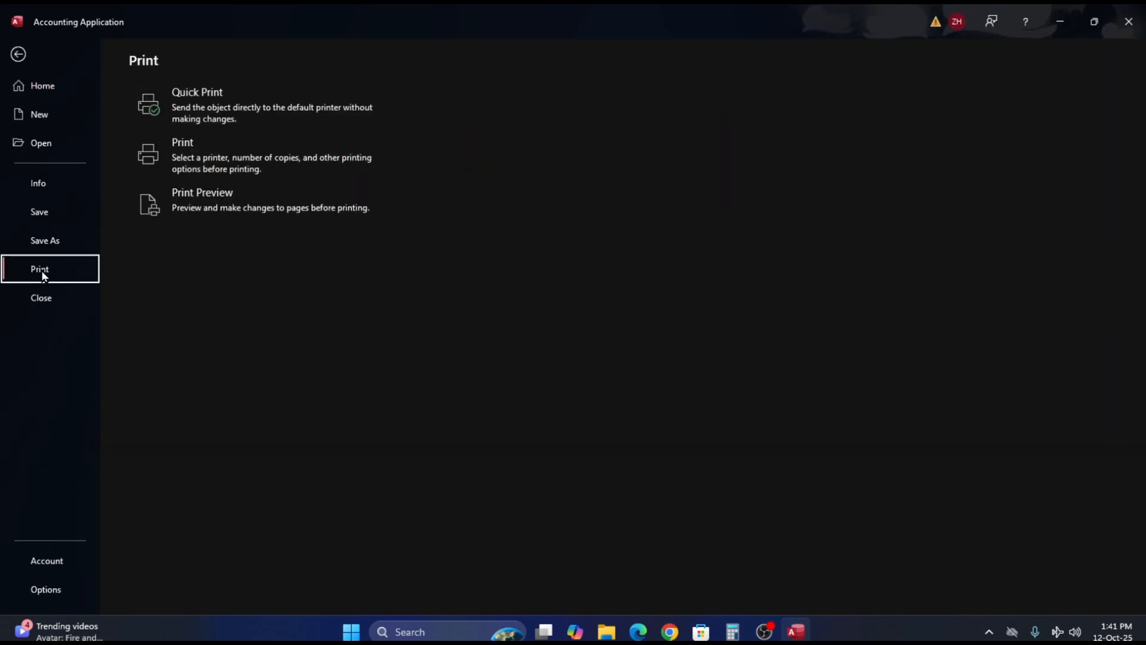
click(210, 201)
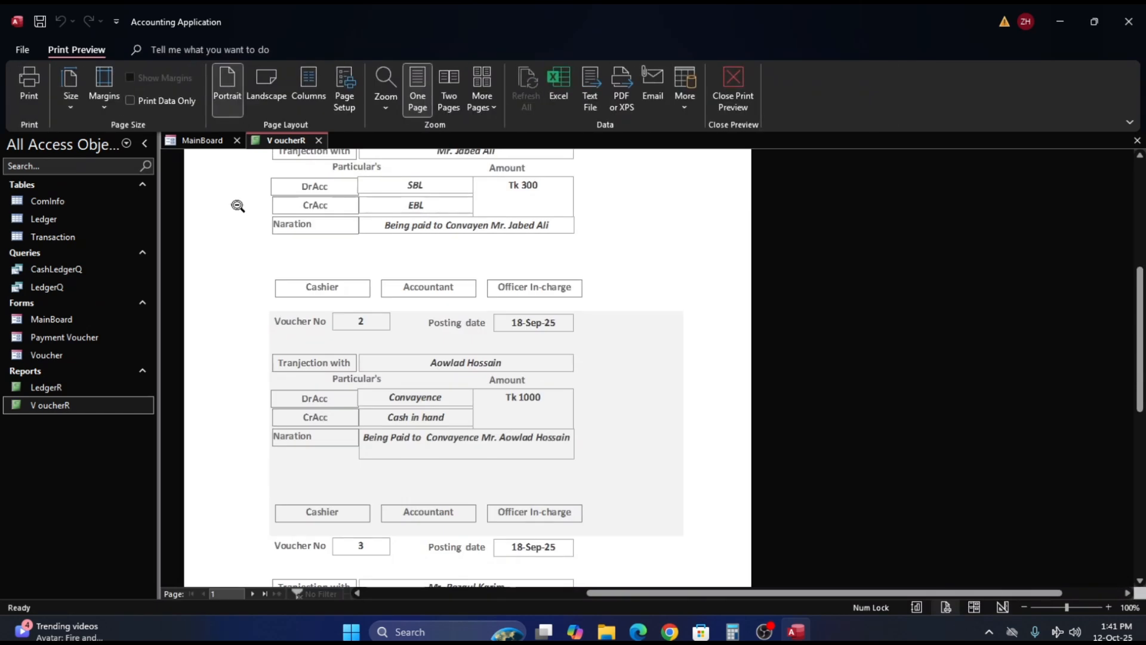
- Set the report's right page margin to 1.25 inches in Page Setup
click(344, 97)
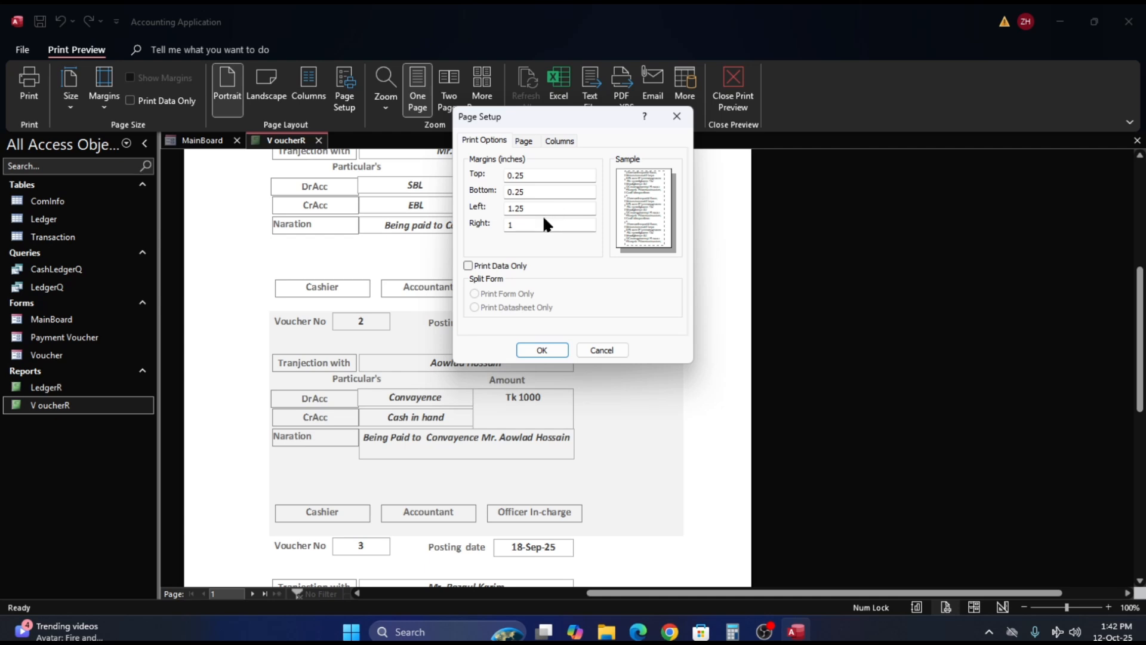
click(522, 224)
double_click(522, 225)
text(1.25)
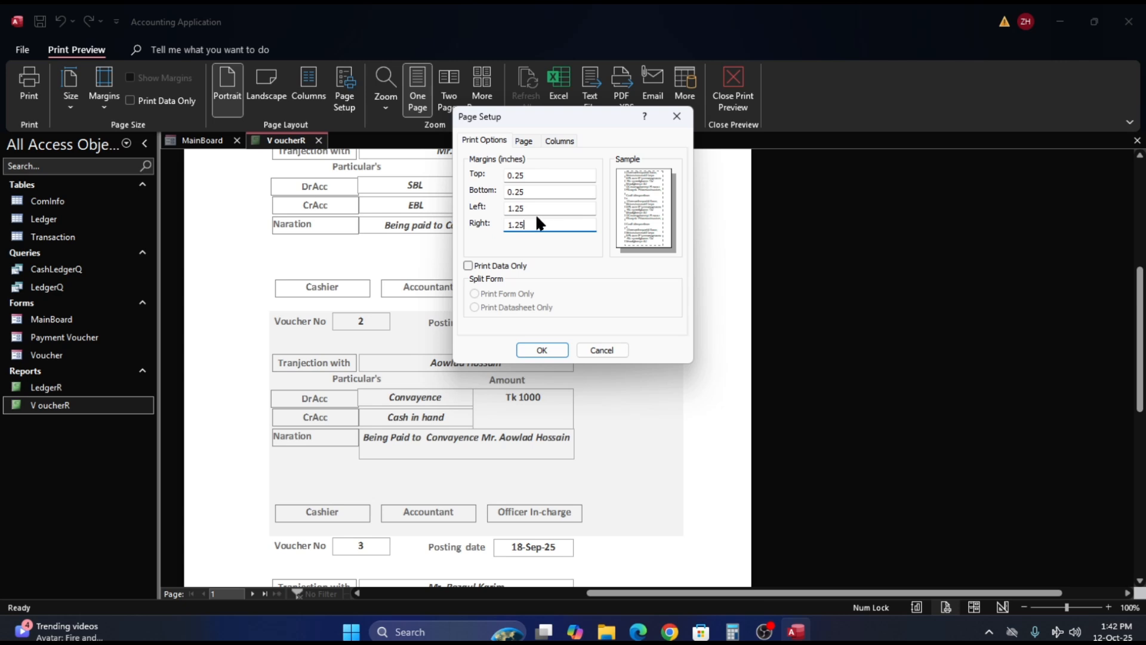
click(545, 350)
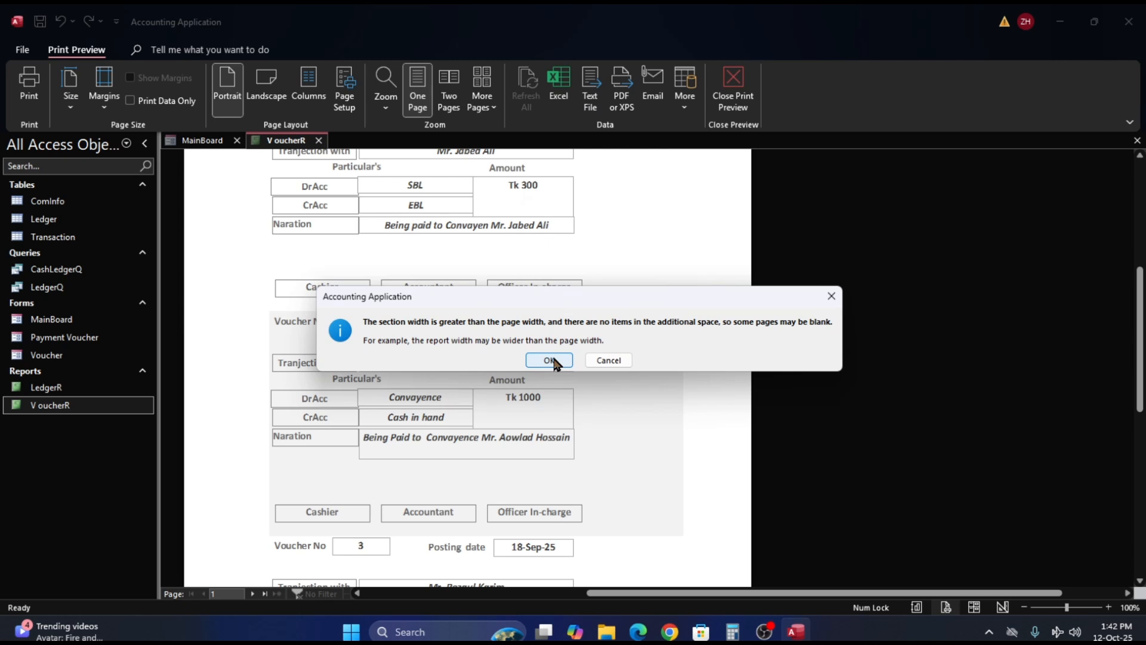
click(619, 361)
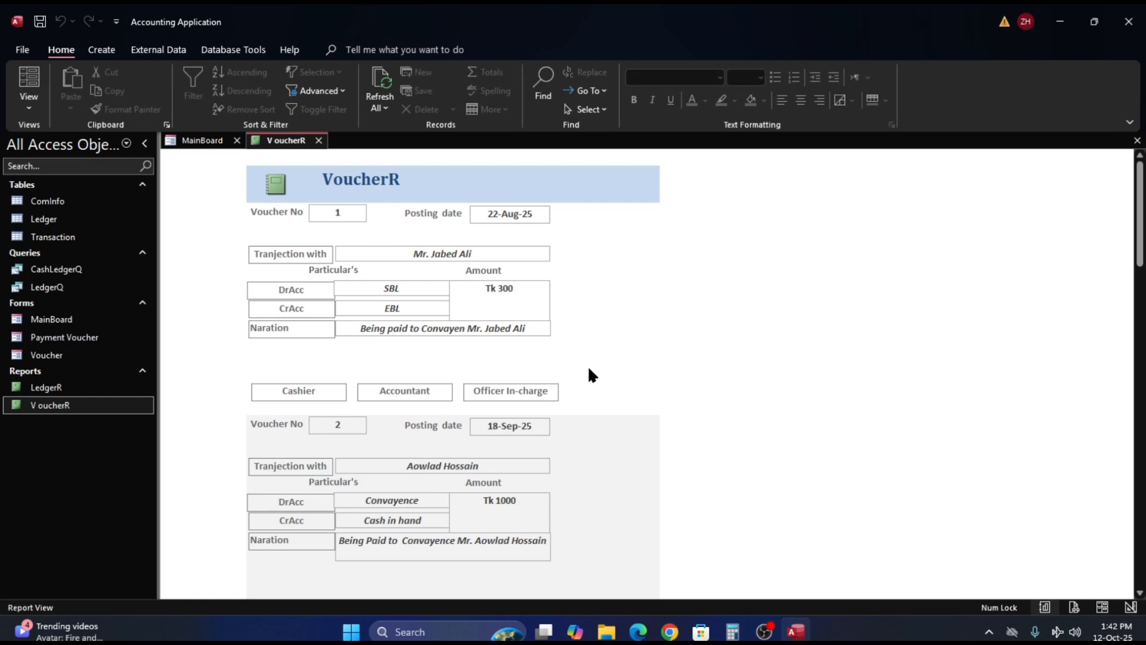
- Reopen the voucher report in Print Preview to check its page width
click(21, 53)
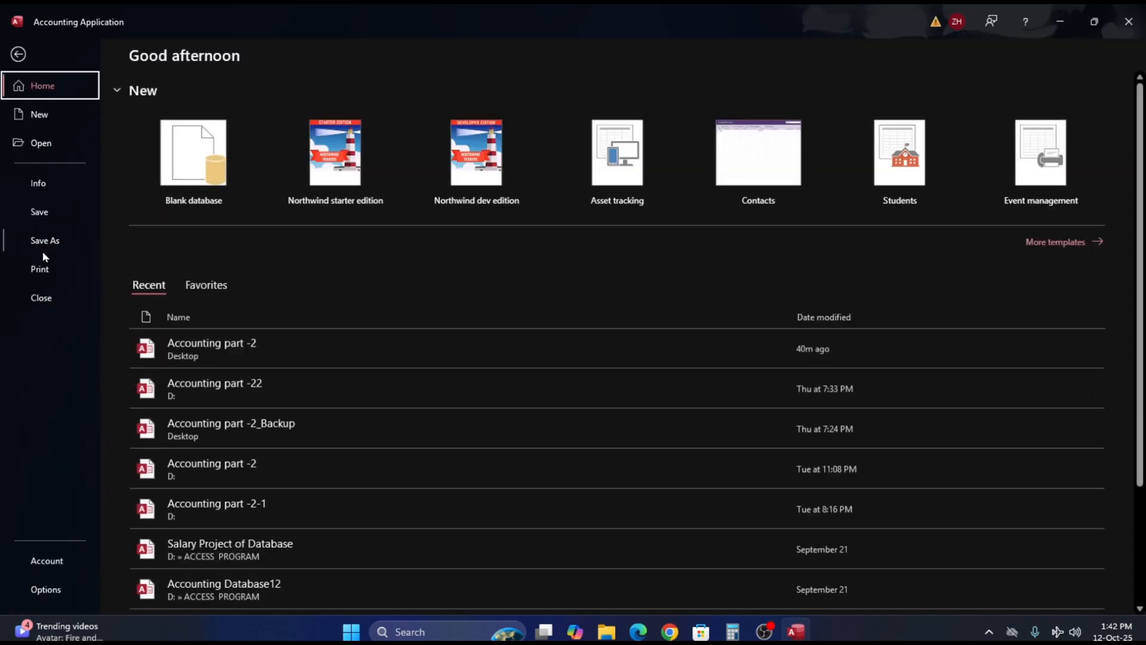
click(62, 270)
click(227, 196)
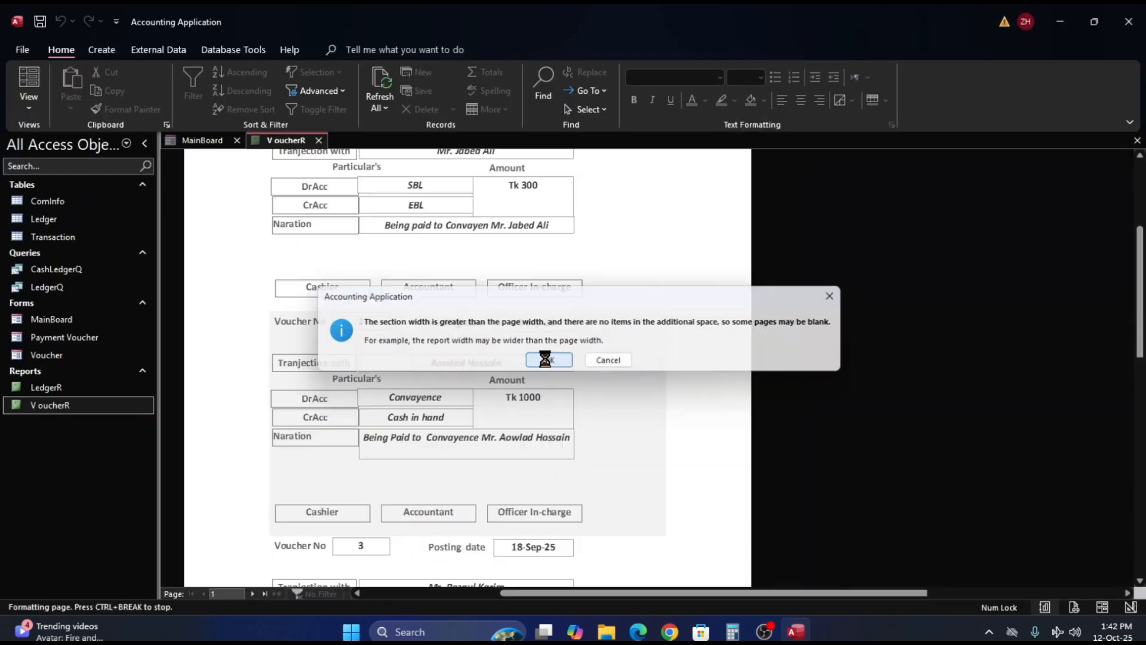
click(545, 360)
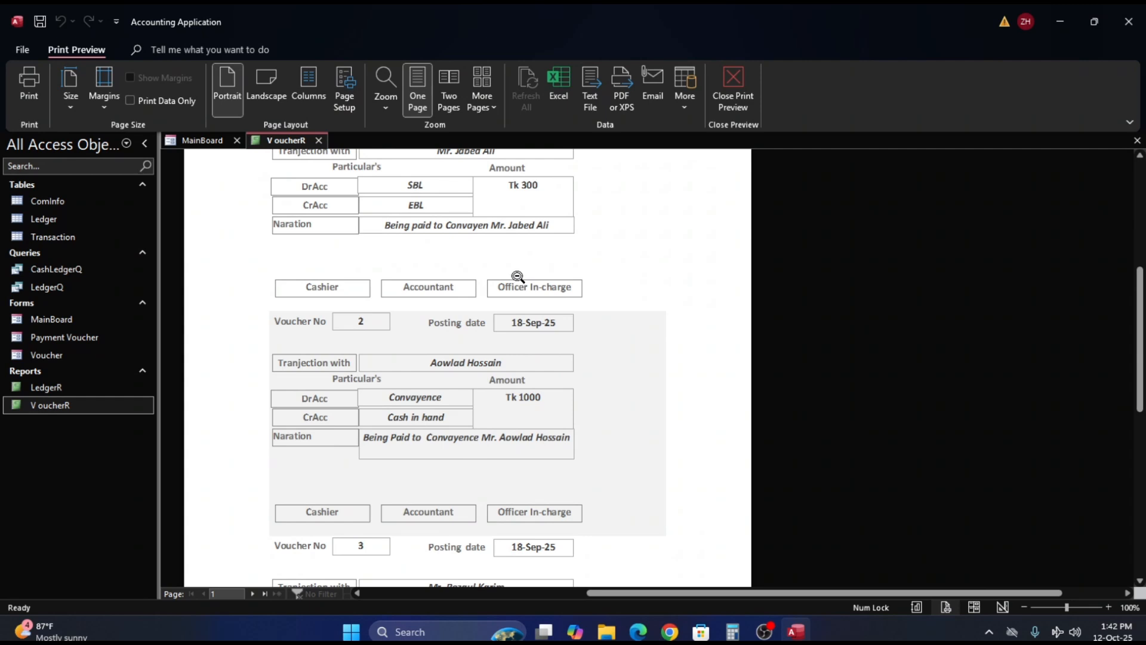
- Reduce the report's right page margin to 0.8 inches in Page Setup
click(350, 97)
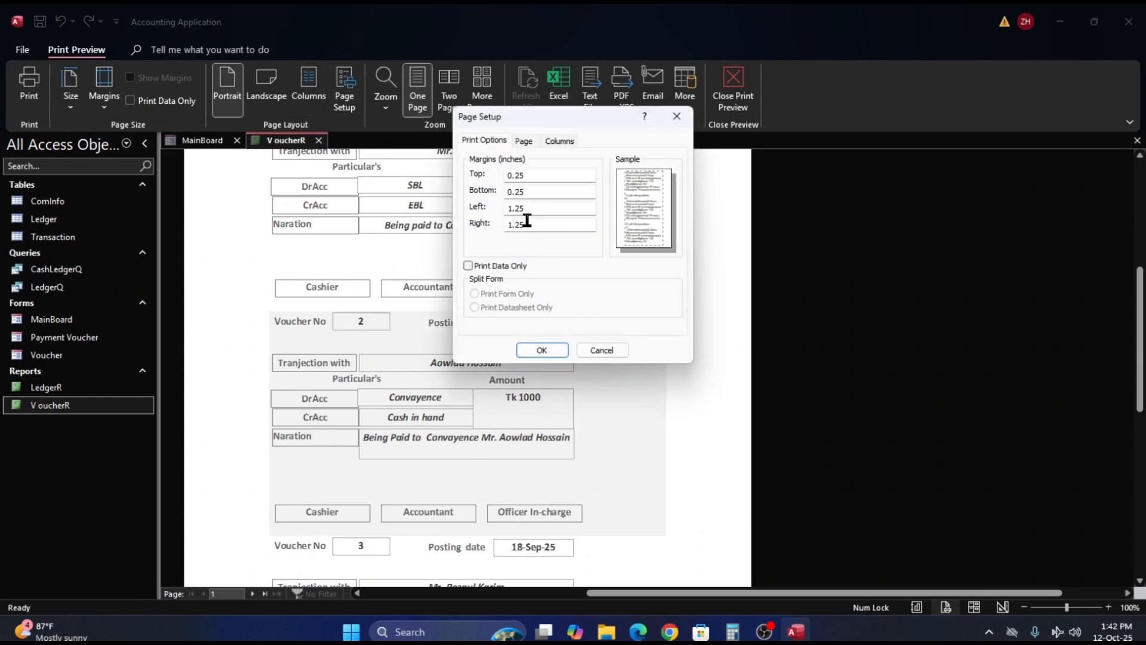
click(532, 224)
key(BackSpace)
key(BackSpace)
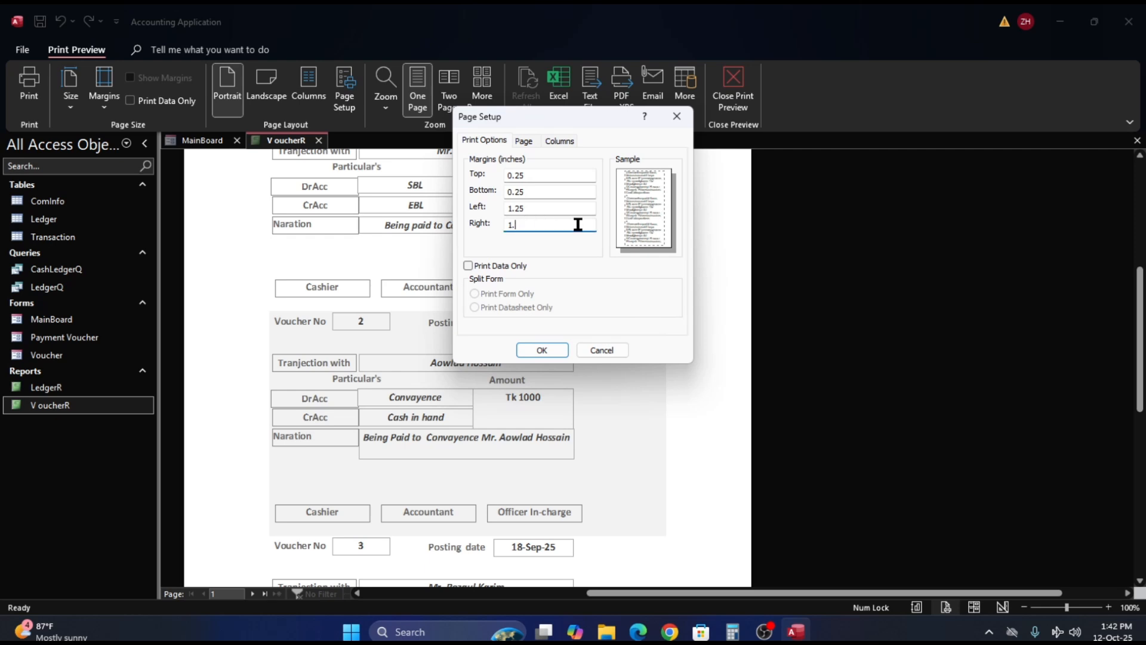
text(0)
key(BackSpace)
key(BackSpace)
key(BackSpace)
text(.8)
- Set the report's left page margin to 1.0 inch and apply the page setup
click(572, 212)
key(BackSpace)
key(BackSpace)
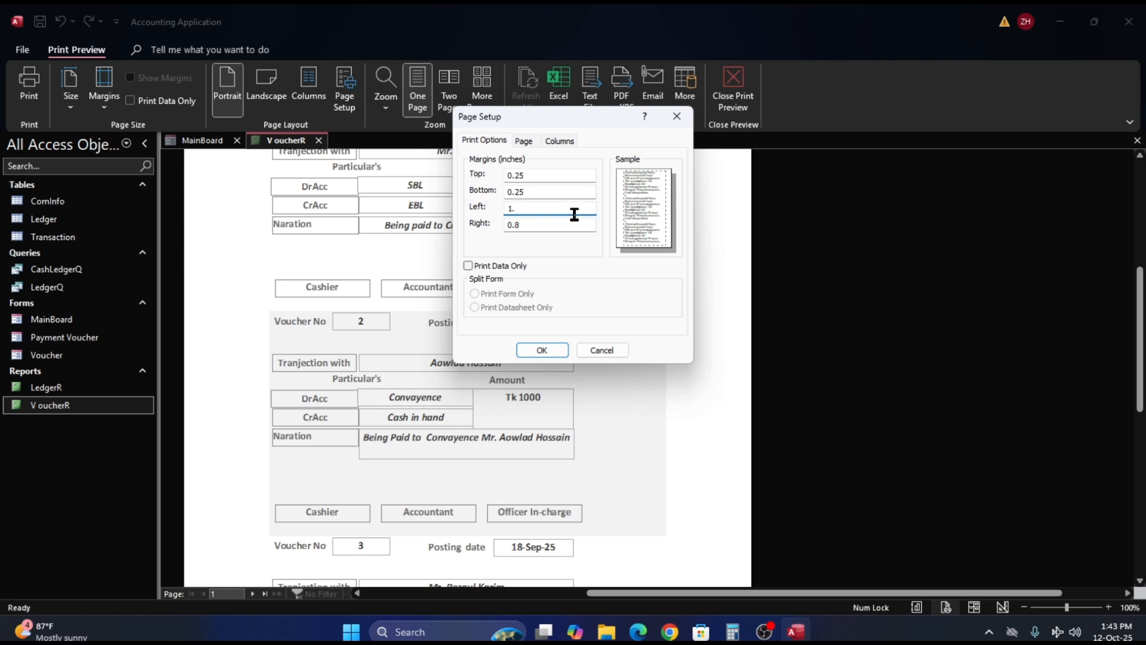
text(0)
click(550, 349)
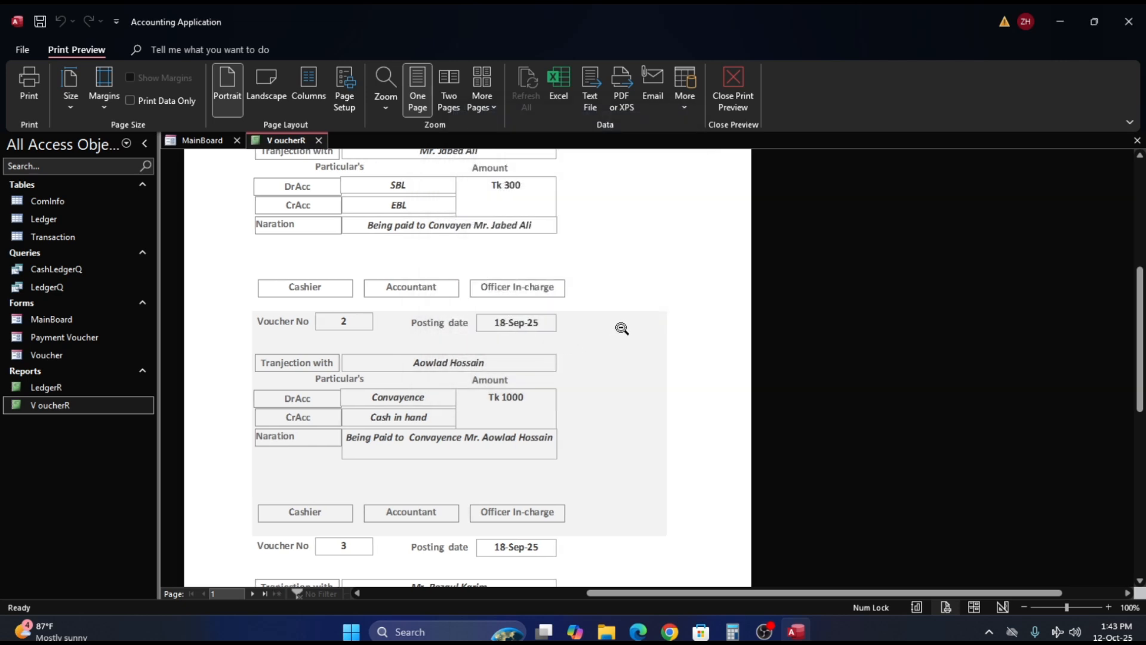
- In Design View, shift all the voucher report's controls about 0.7 inch to the right and narrow the report to about 5.4 inches
right_click(604, 265)
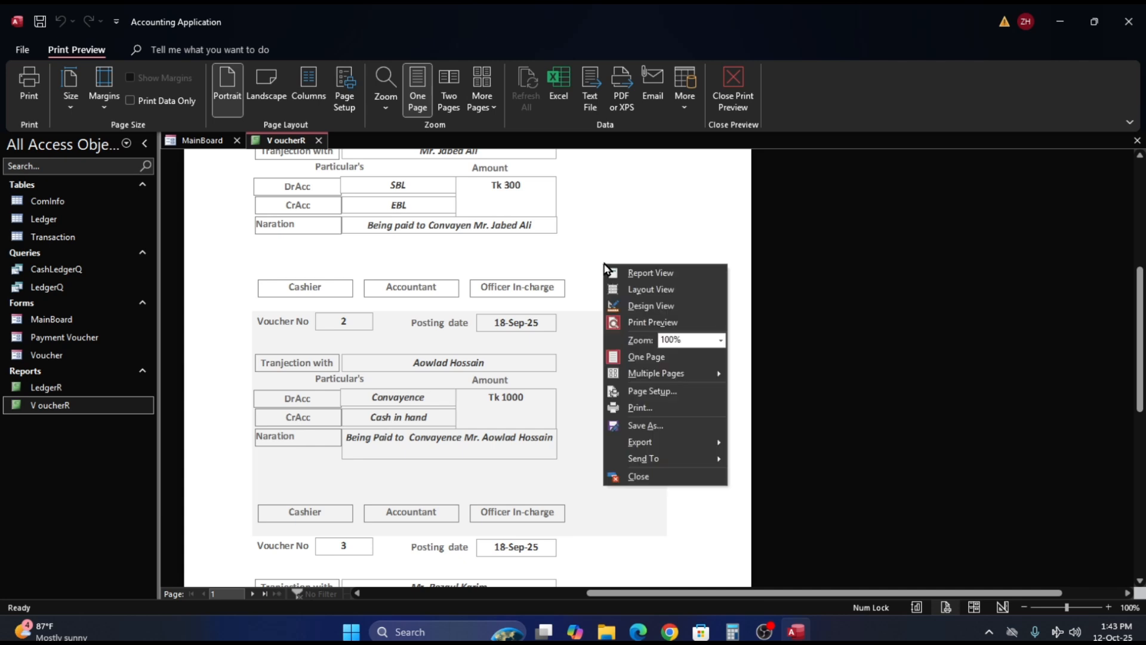
click(640, 304)
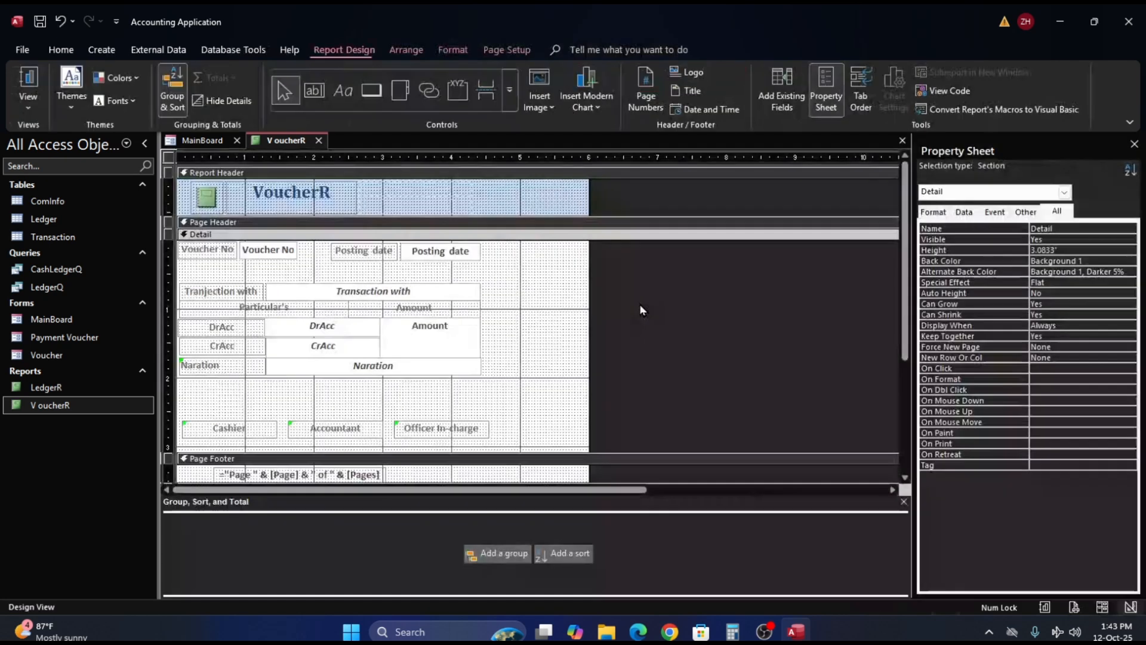
click(164, 247)
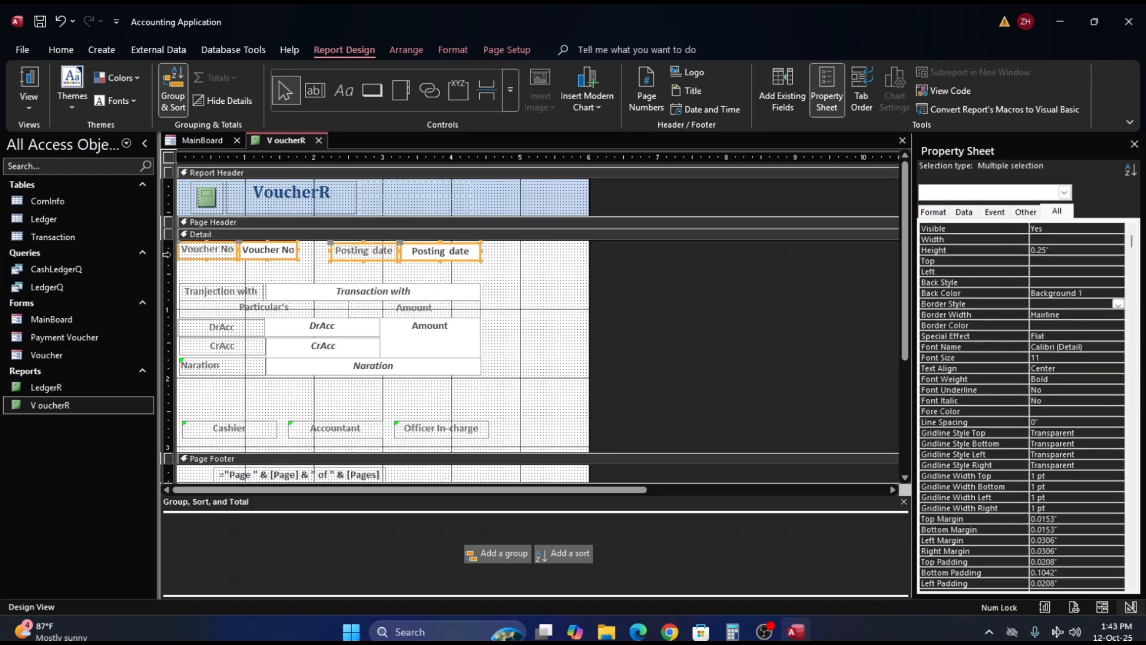
key(ctrl+a)
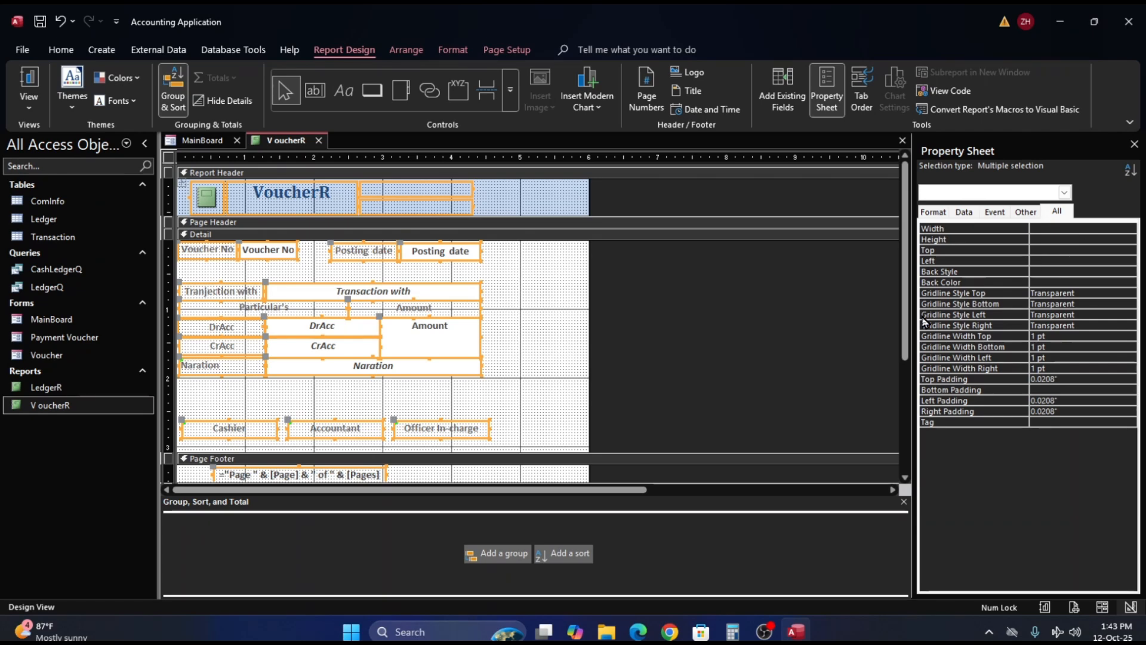
key(Right)
key(Right)
key(Right)
key(Right)
key(Right)
key(Right)
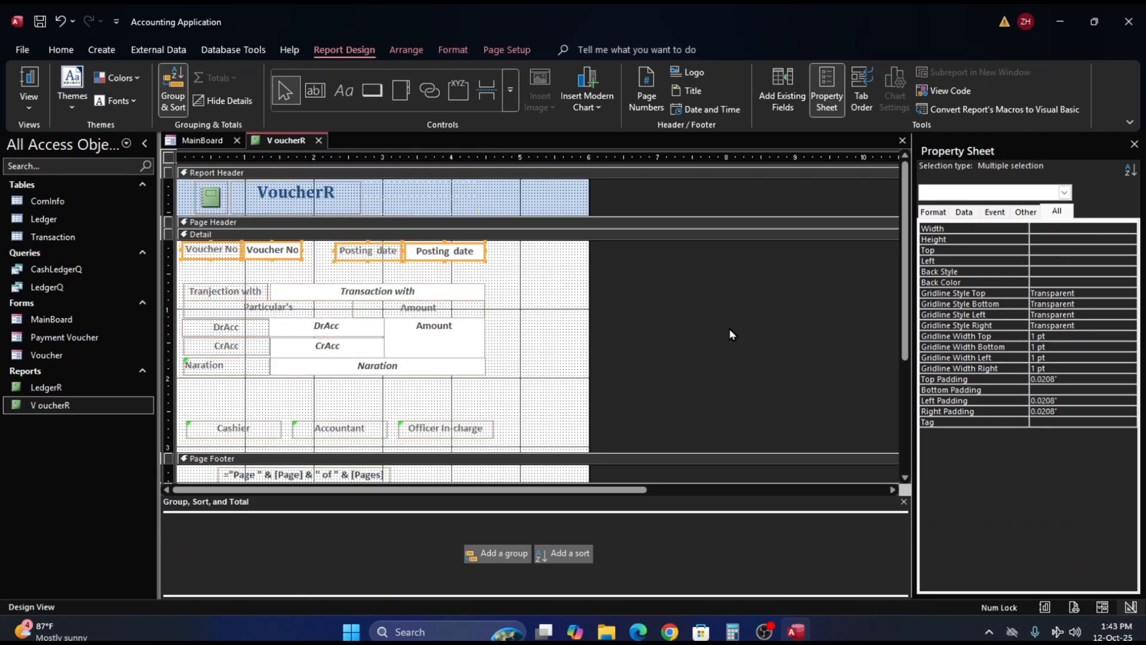
key(Right)
key(Right)
key(Right)
key(Right)
key(Right)
key(Right)
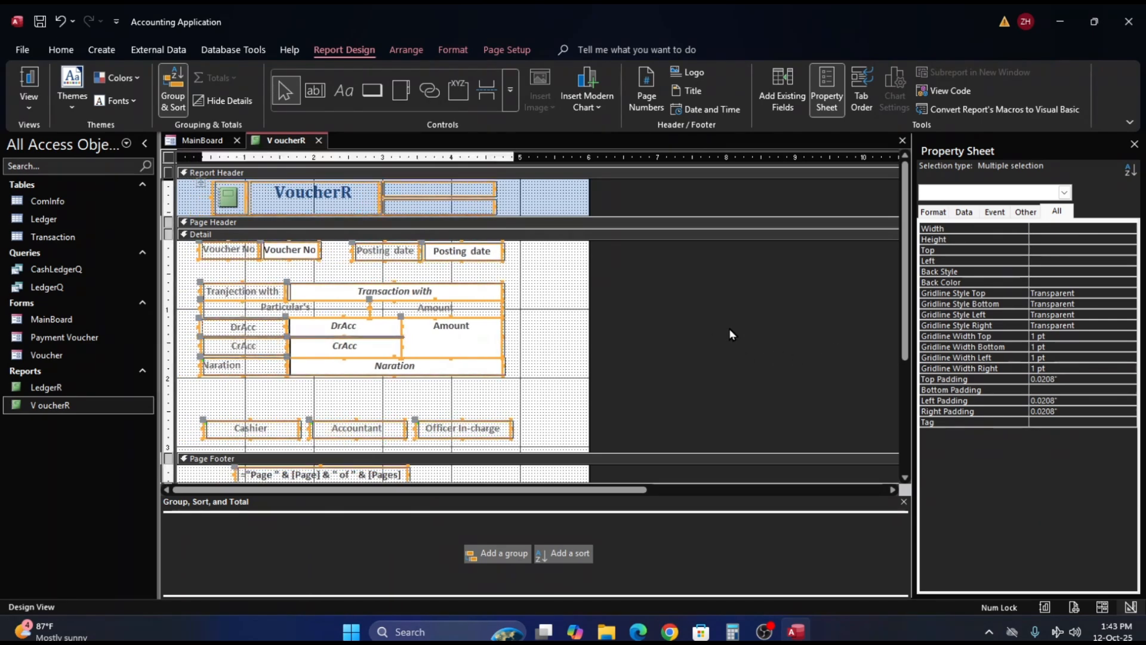
key(Right)
key(Right)
key(Right)
key(Right)
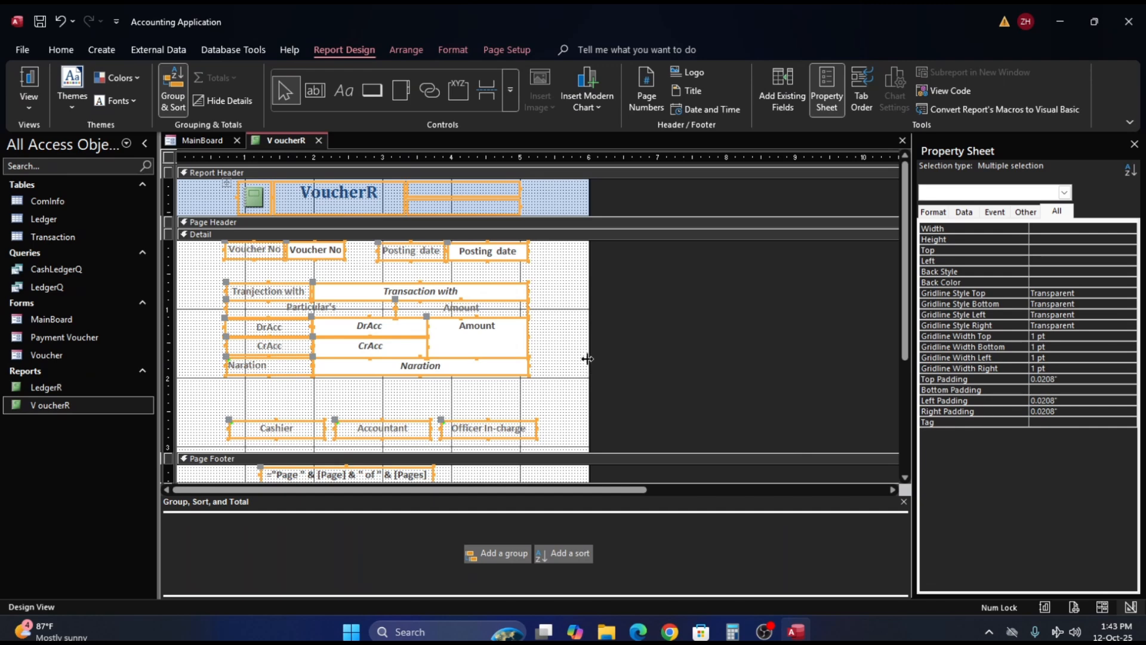
drag(590, 364, 550, 366)
click(331, 434)
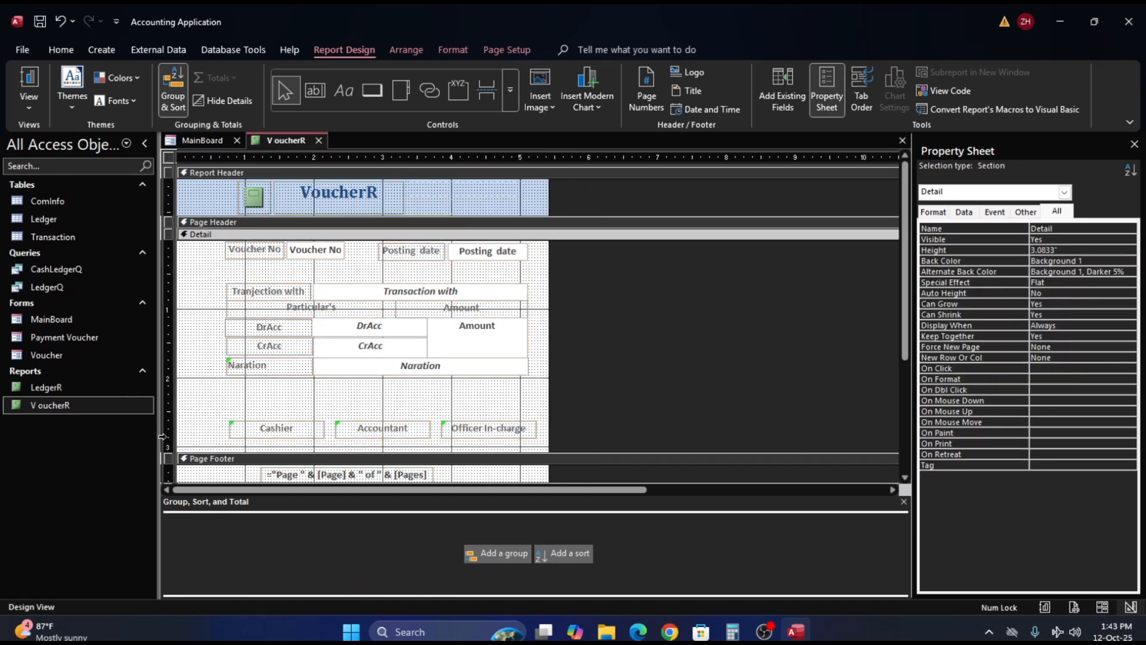
- Move the Cashier, Accountant and Officer In-charge signature boxes together about 0.2 inch to the left
click(169, 431)
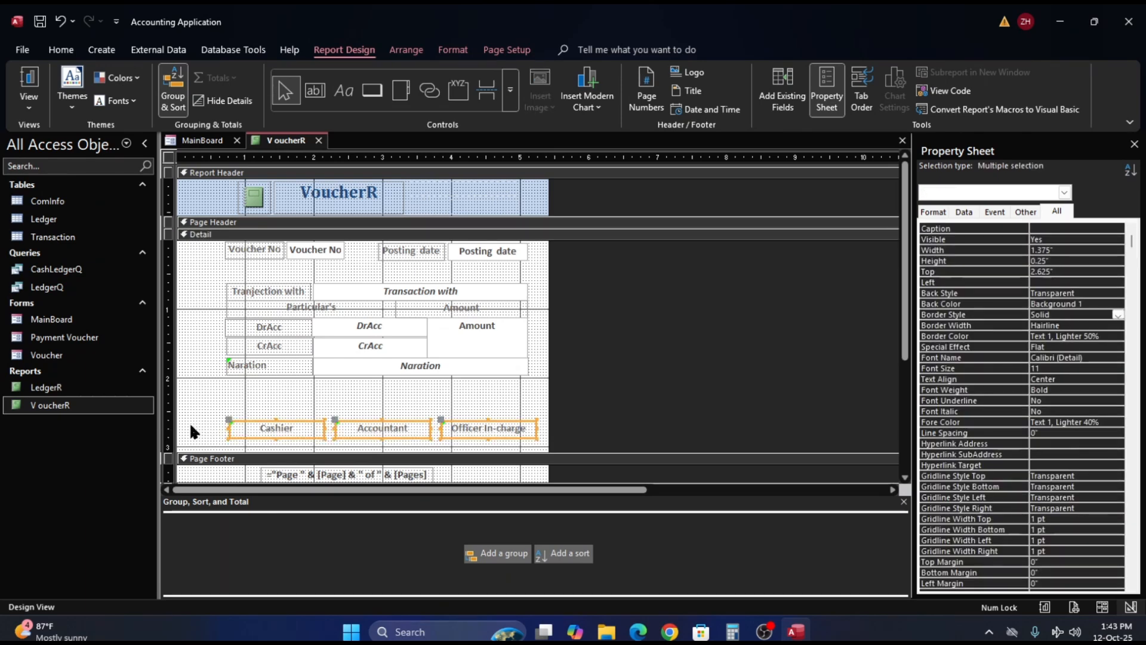
key(Left)
key(Left)
key(Left)
key(Left)
key(Left)
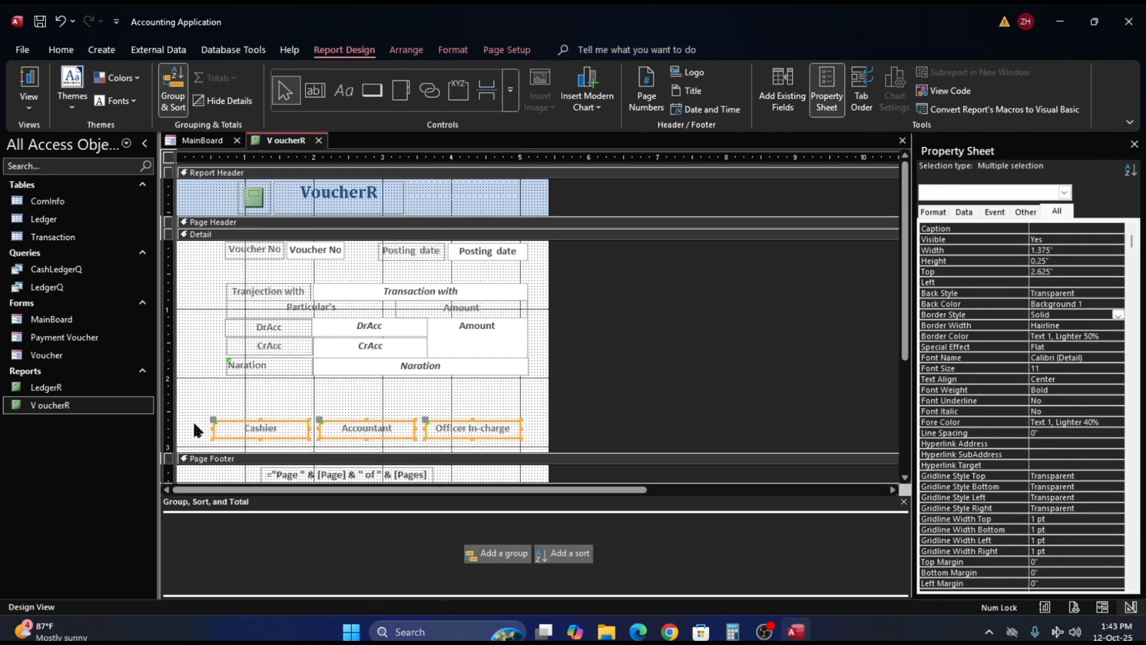
click(410, 392)
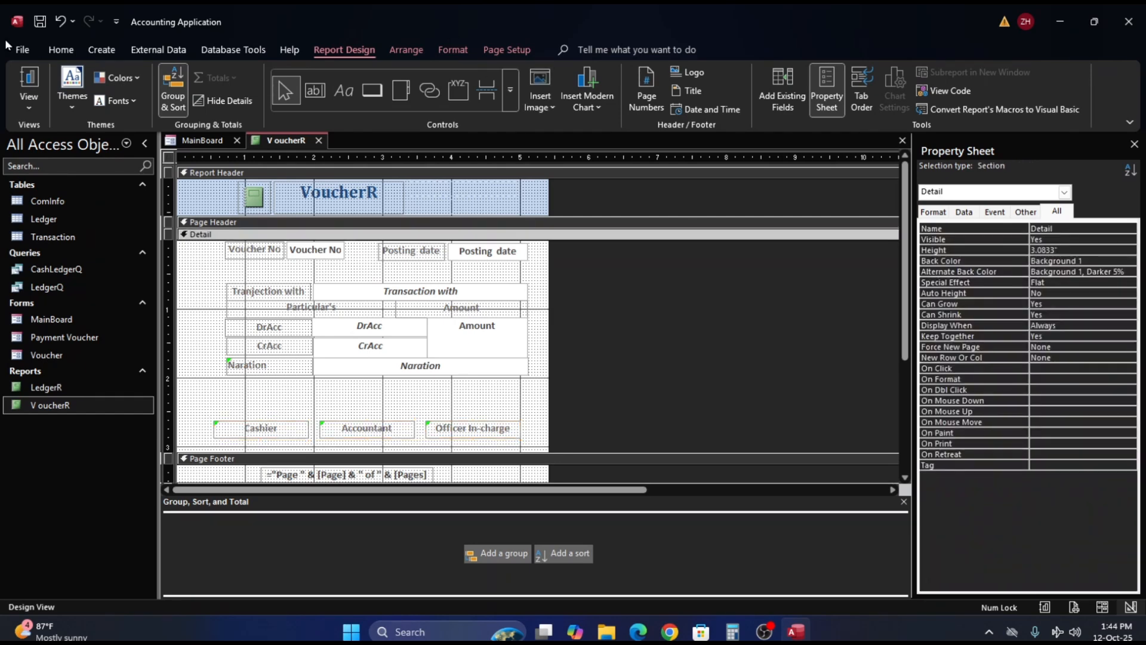
- Open the voucher report in Print Preview and examine the whole page's layout and the position of the signature boxes
click(22, 50)
click(43, 266)
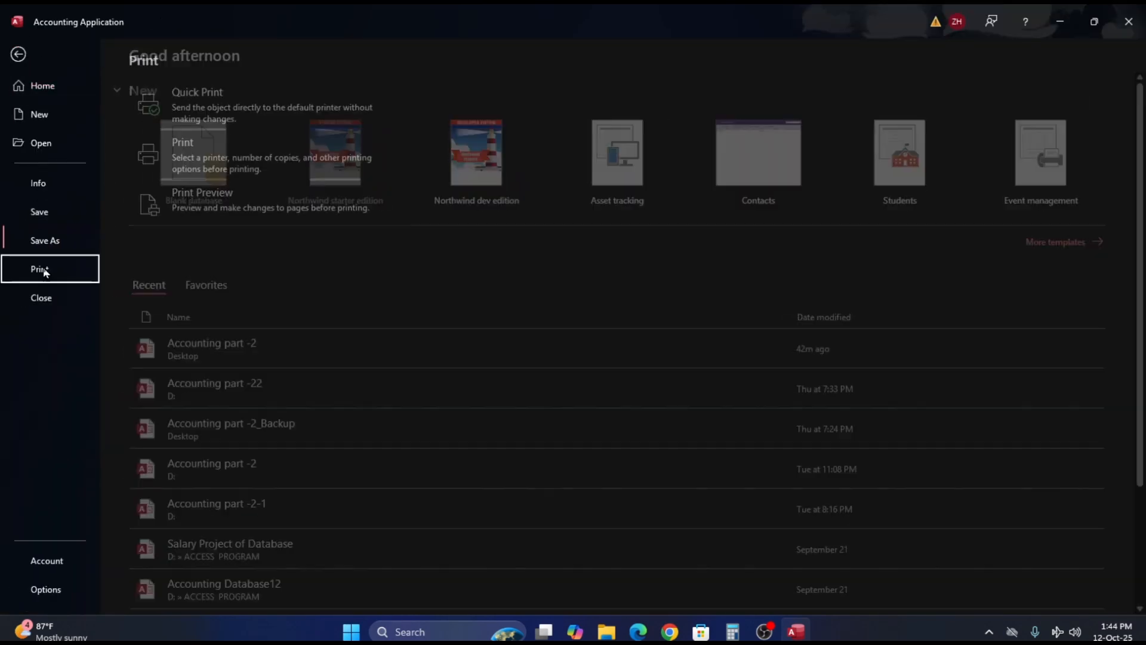
click(148, 199)
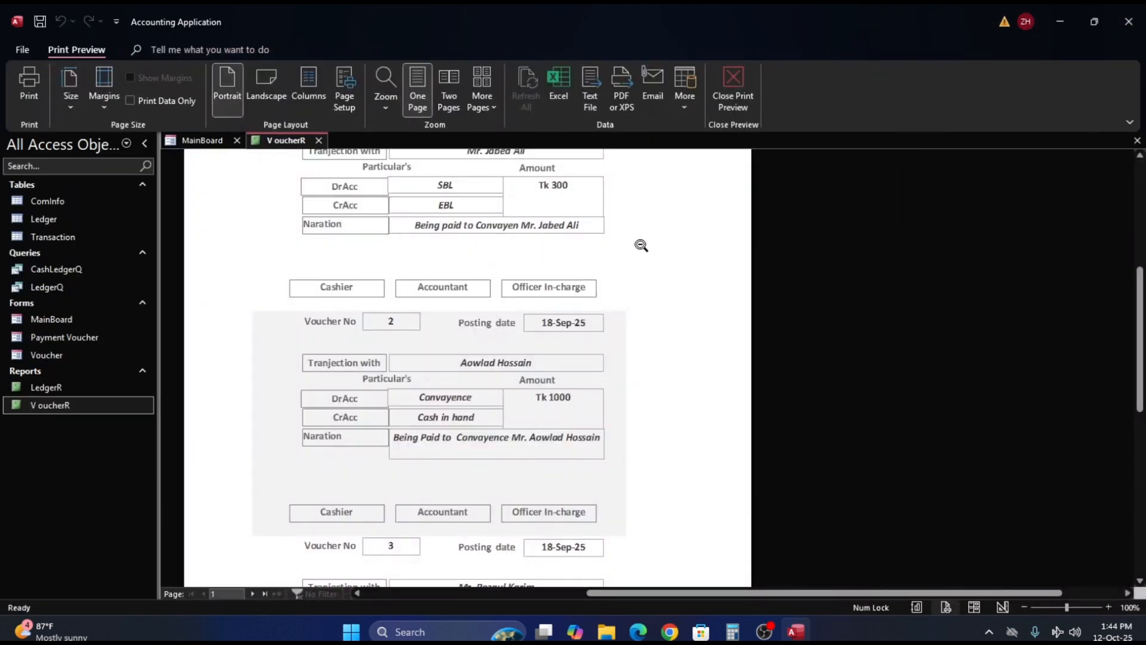
scroll(642, 245, down, 2)
scroll(643, 244, up, 6)
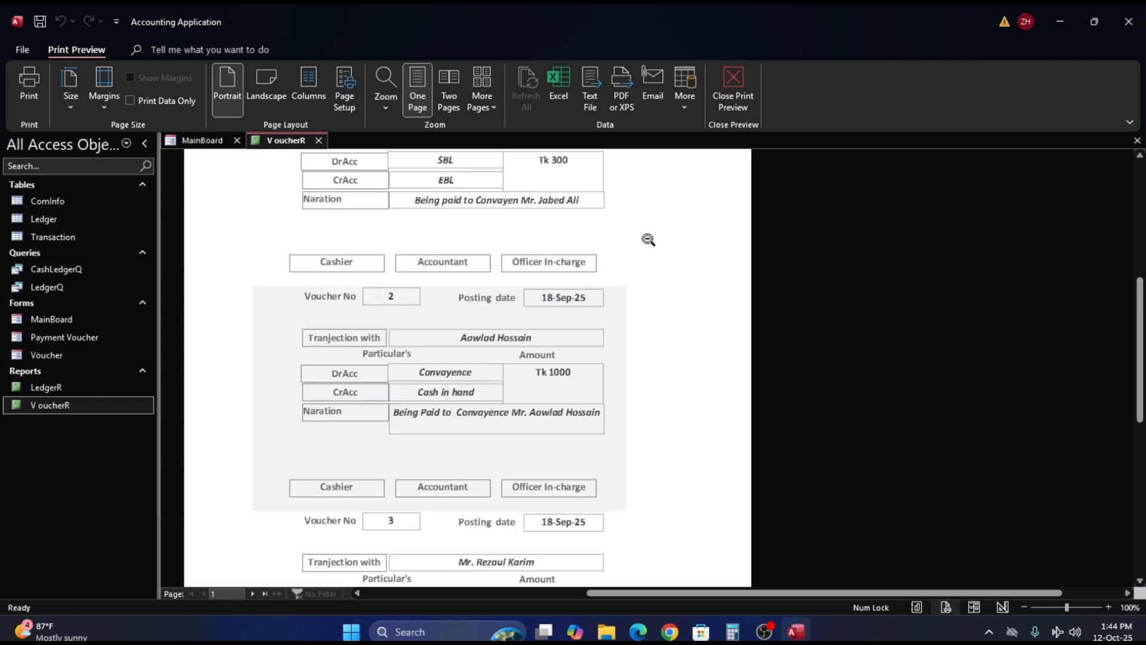
scroll(597, 267, up, 1)
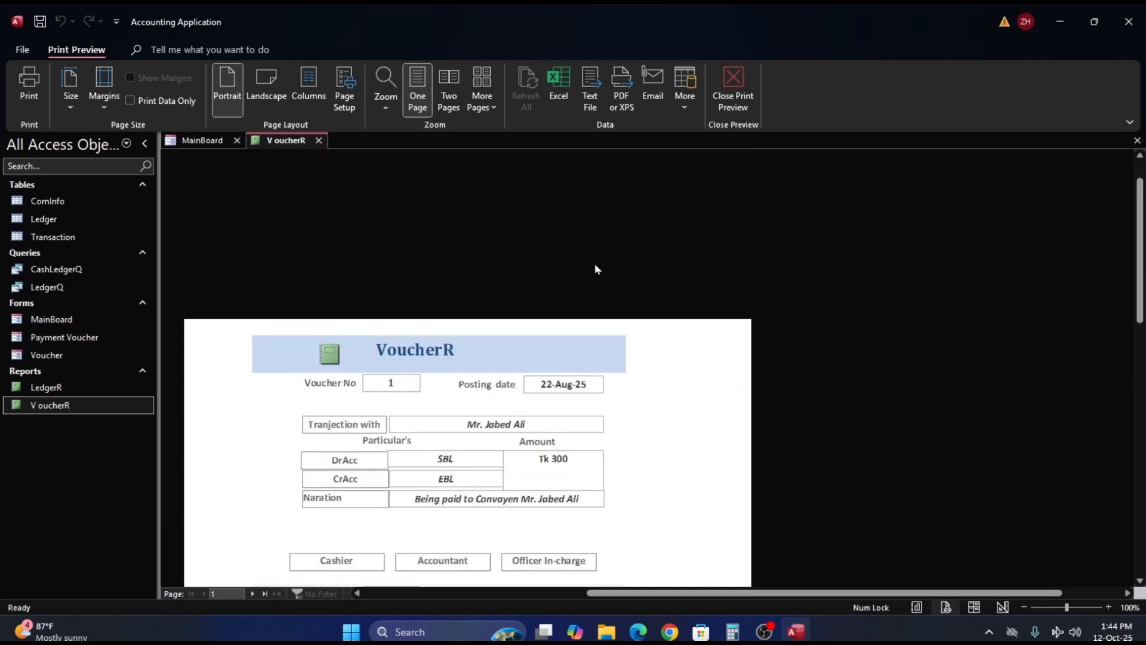
click(432, 351)
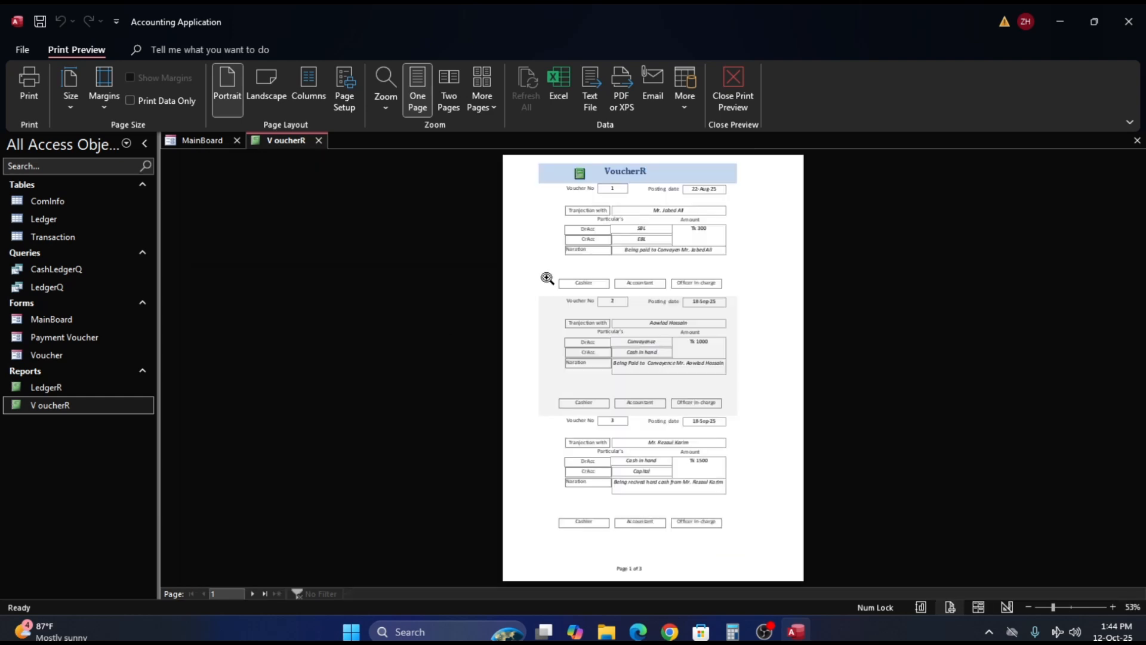
click(639, 169)
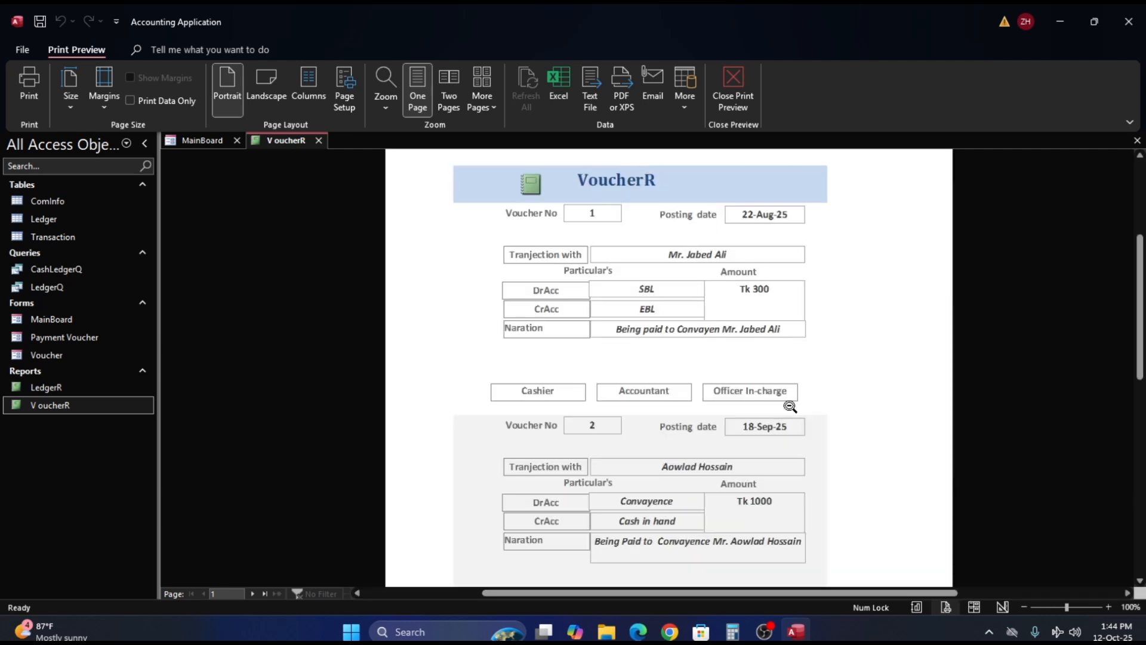